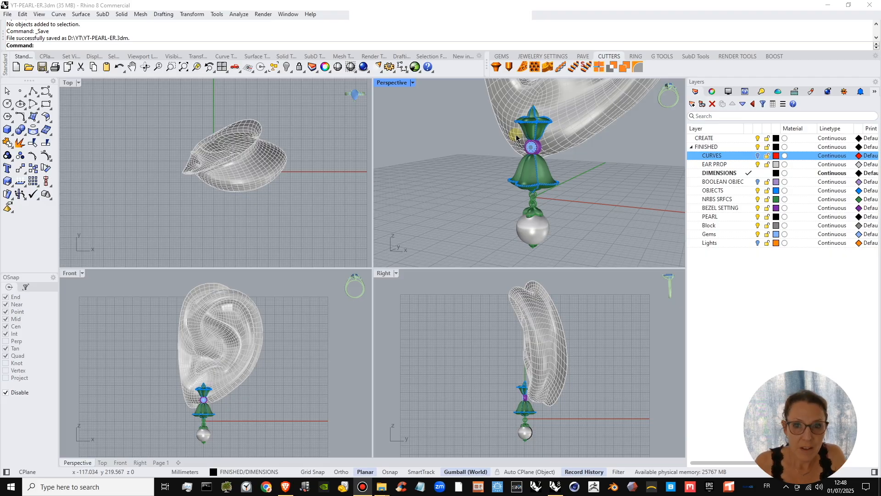
- Examine the finished pearl earring on the ear model from several angles in the Perspective view
scroll(517, 137, "up", 5)
scroll(524, 161, "down", 3)
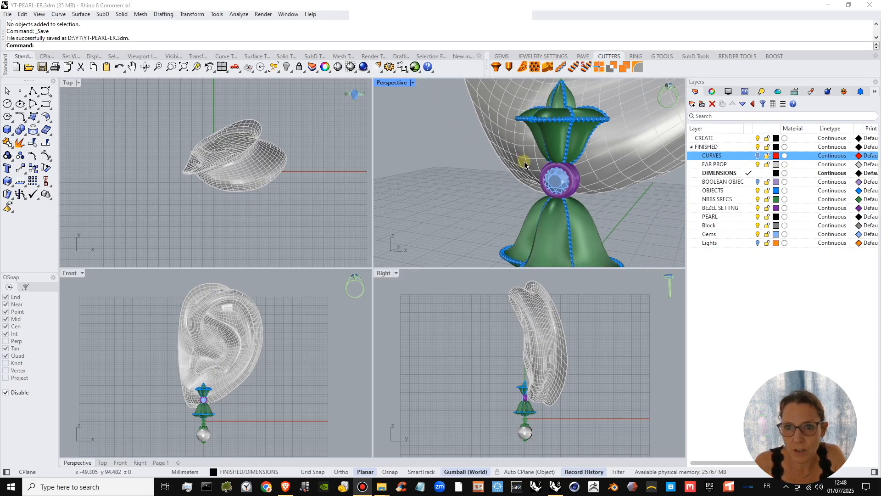
scroll(525, 163, "down", 5)
right_click_drag(593, 184, 552, 182)
right_click_drag(551, 182, 524, 176, "shift")
scroll(539, 183, "down", 2)
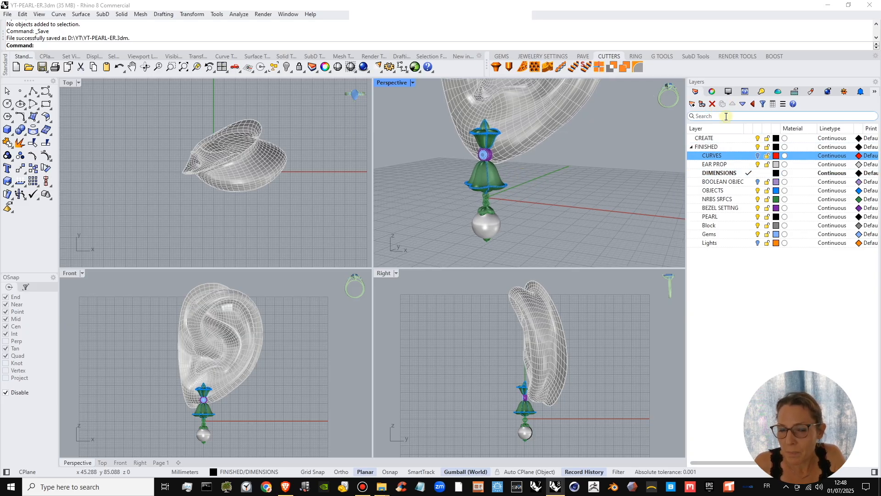
right_click_drag(488, 191, 592, 195)
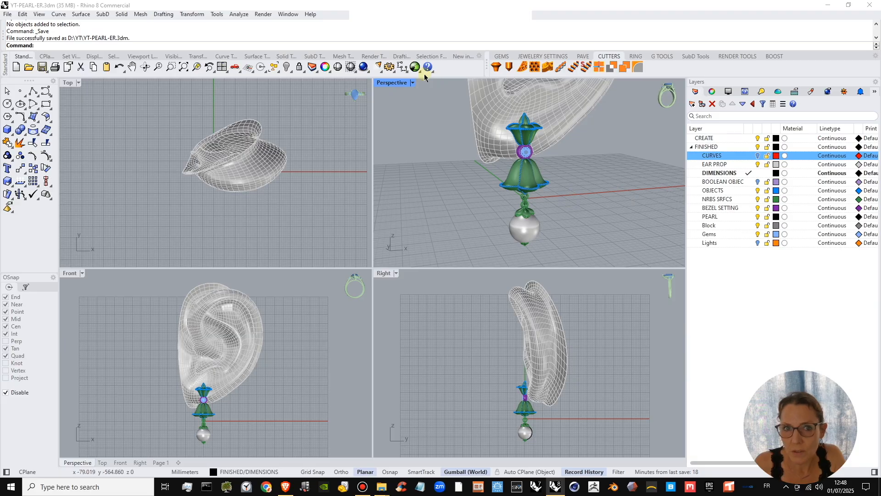
- Examine the earring in a maximized Perspective view in Raytraced display mode, and set the view back to Shaded
left_click(414, 83)
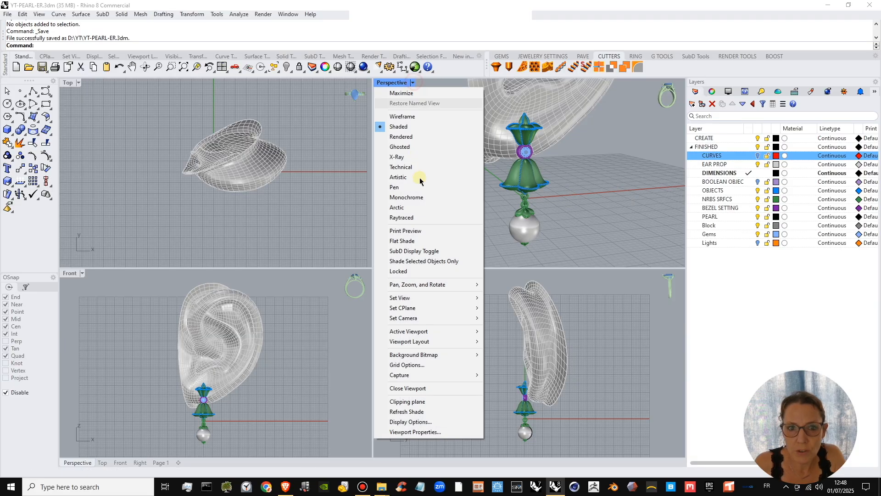
left_click(417, 216)
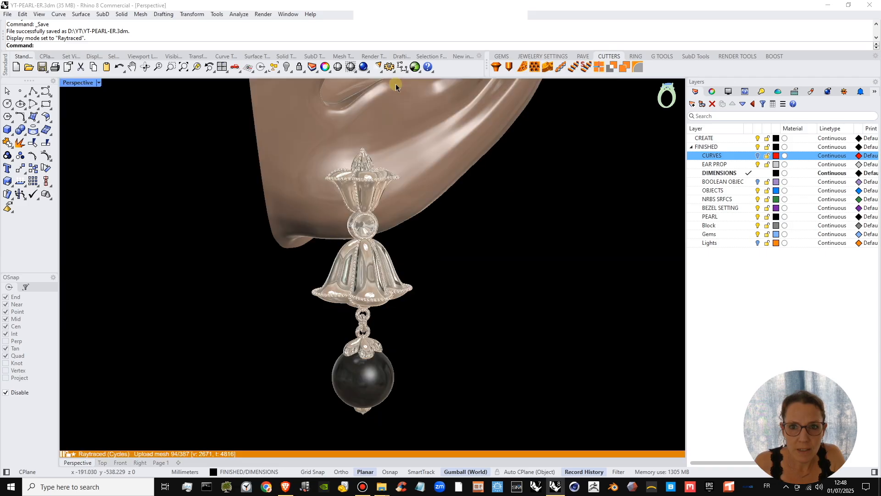
double_click(396, 83)
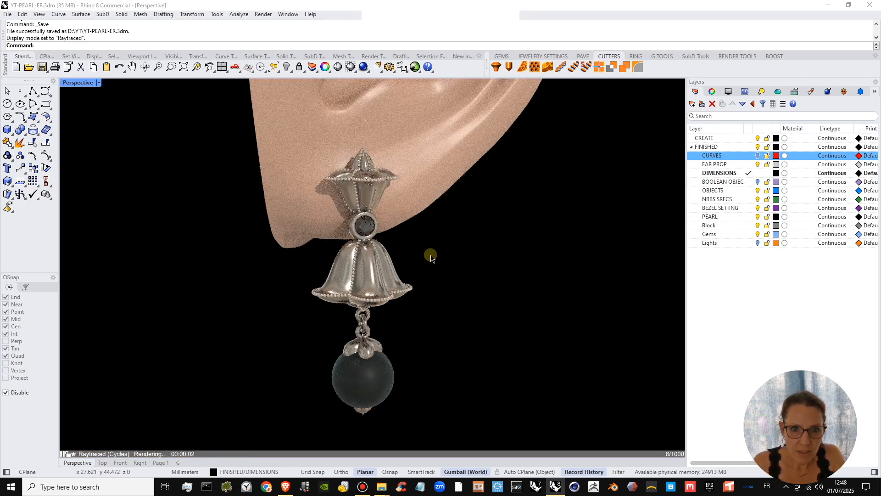
scroll(431, 257, "down", 4)
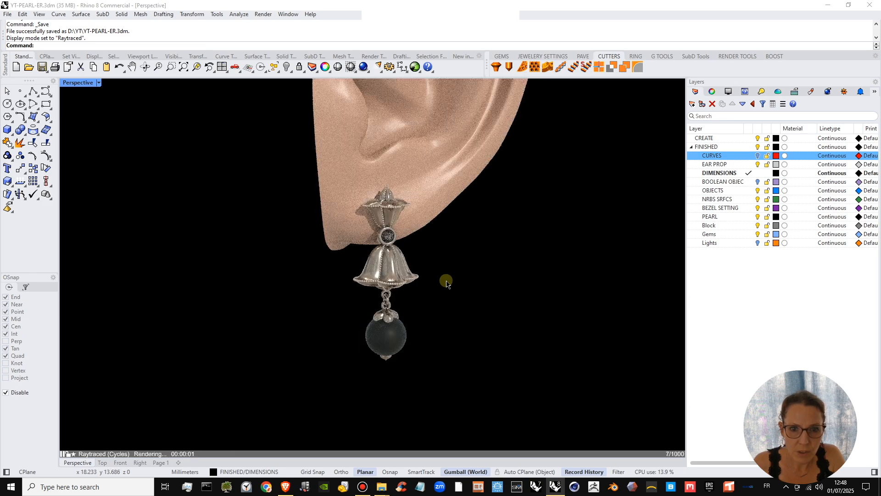
right_click_drag(452, 284, 474, 288)
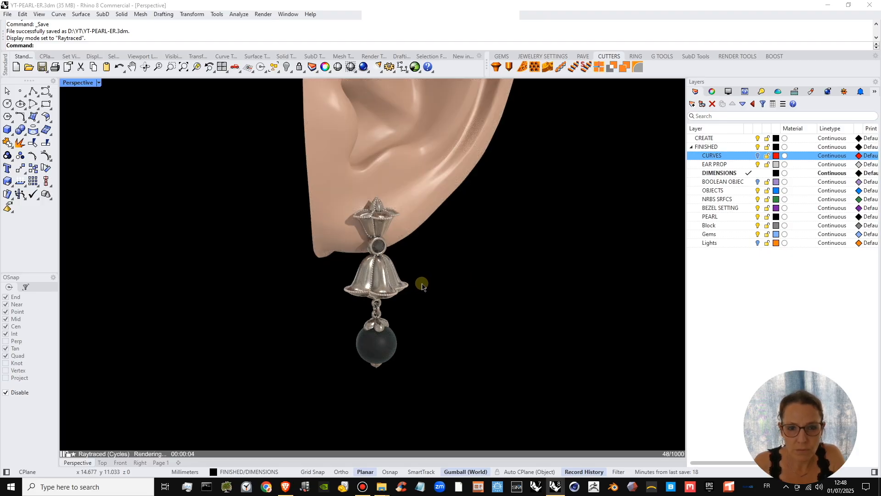
right_click_drag(425, 278, 334, 288)
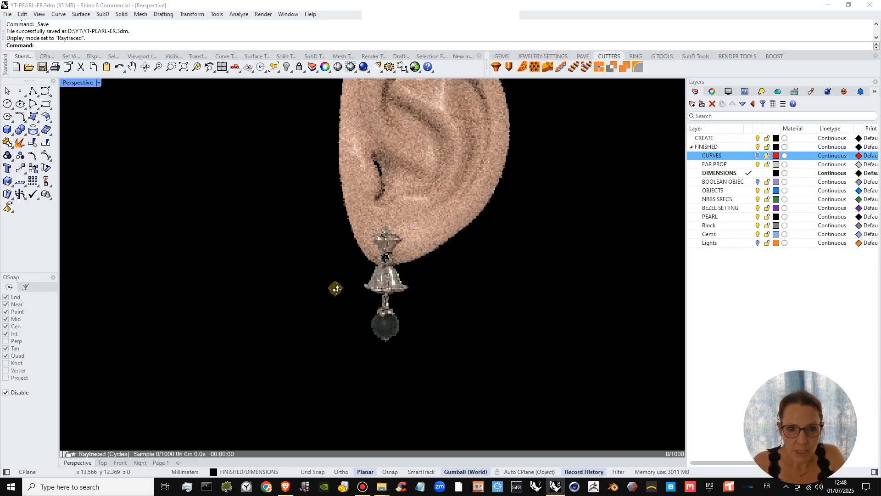
right_click_drag(428, 278, 425, 279, "shift")
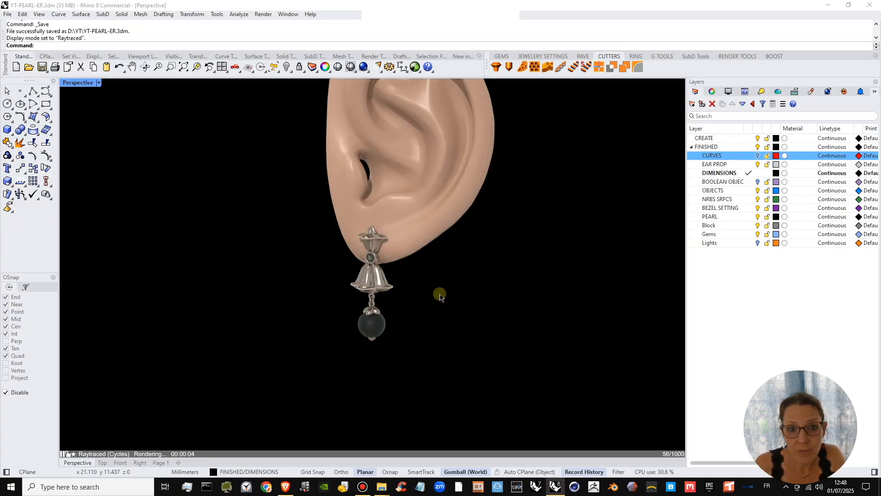
right_click_drag(433, 296, 436, 299)
scroll(364, 281, "up", 2)
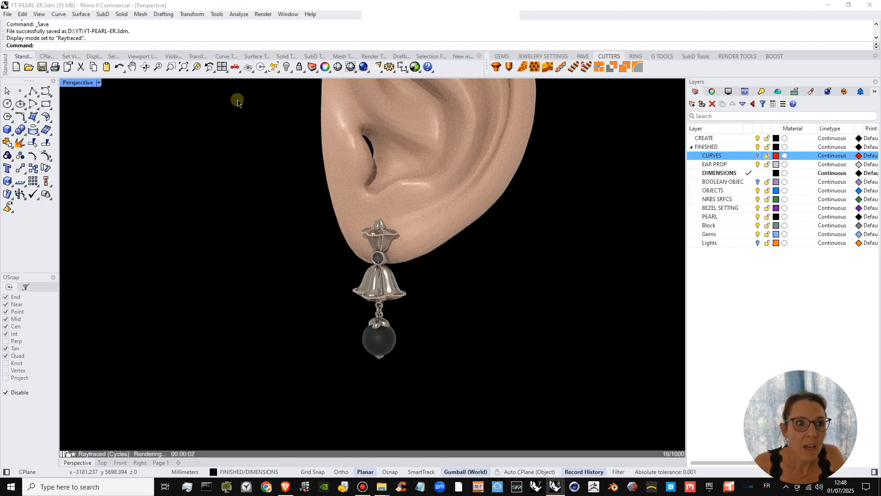
left_click(98, 83)
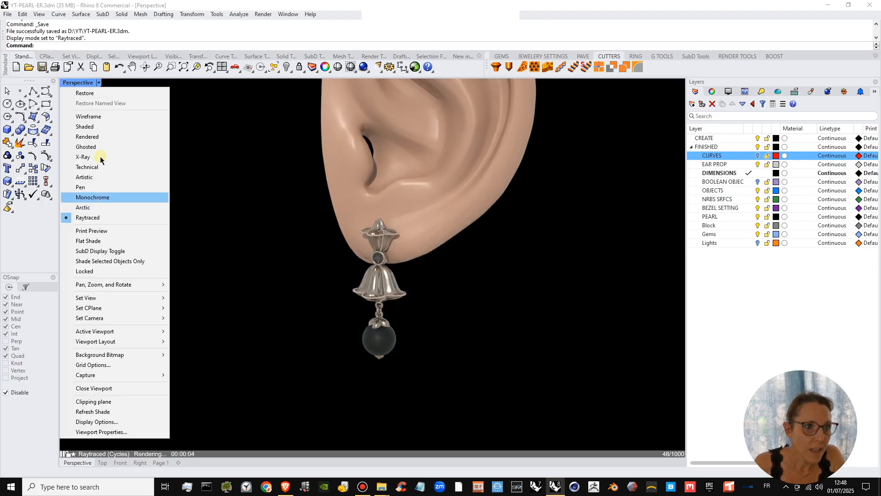
left_click(107, 127)
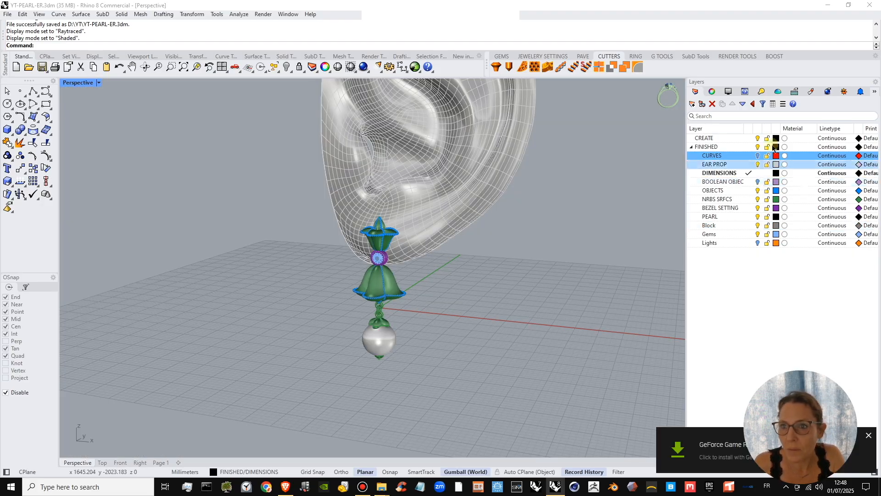
- Make CREATE the current layer and hide the EAR PROP, NRBS SRFCS, OBJECTS, DIMENSIONS, BEZEL SETTING and Block layers
left_click(750, 138)
left_click(758, 164)
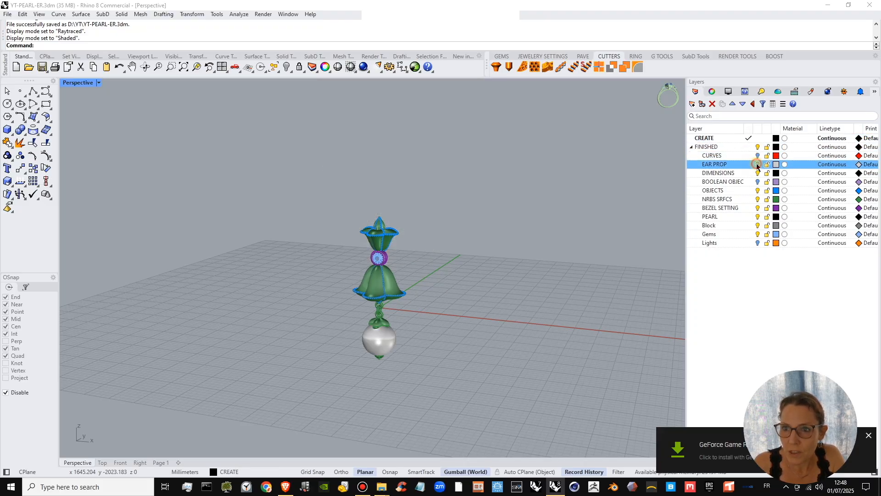
left_click(758, 199)
left_click(758, 191)
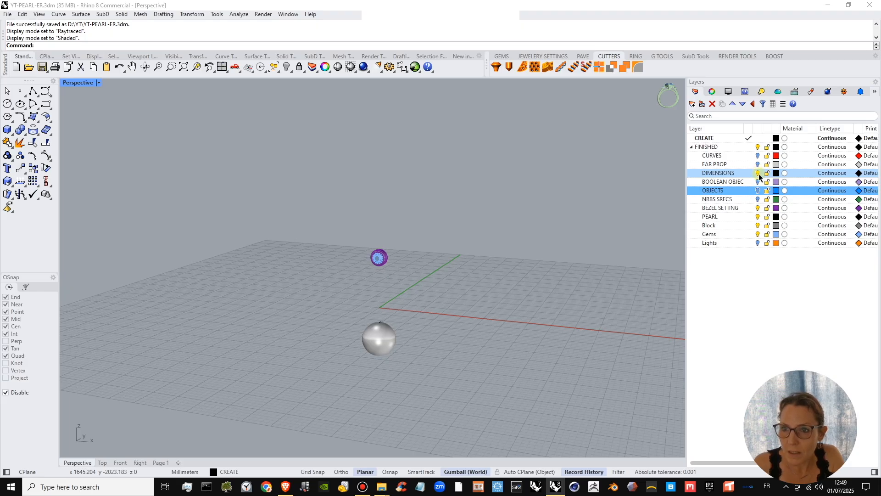
left_click(758, 173)
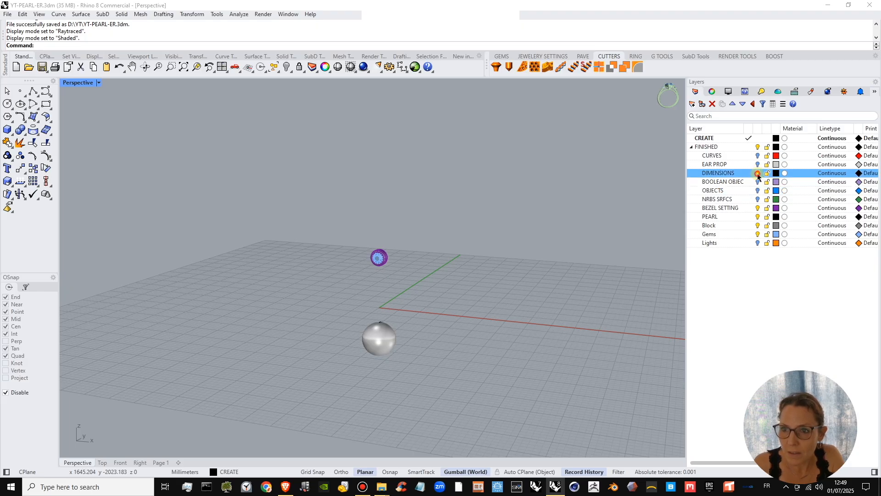
left_click(758, 208)
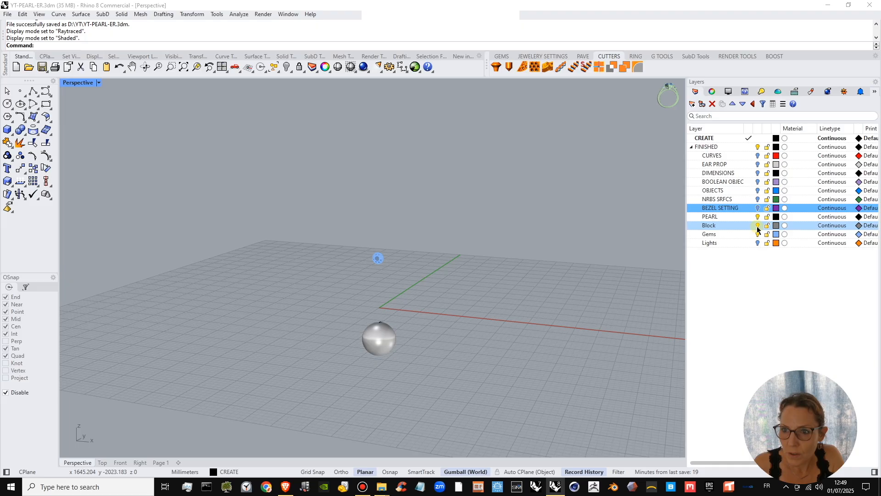
left_click(758, 226)
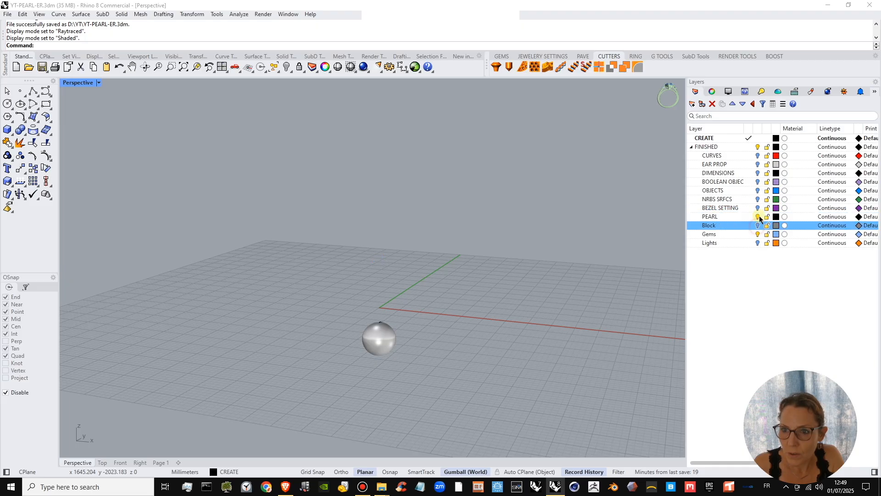
- Make the PEARL layer a sublayer of CREATE
left_click(728, 217)
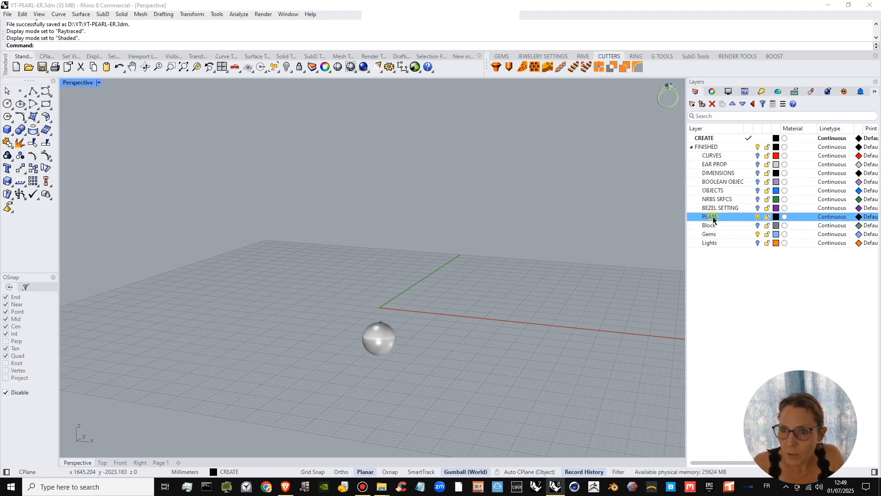
left_click_drag(713, 217, 712, 141)
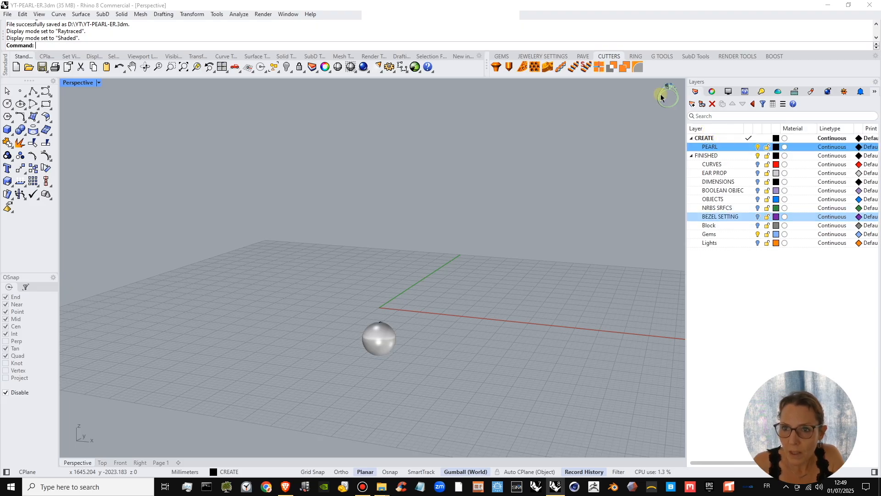
- Measure the pearl's diameter in the Top view with a vertical dimension using object snaps, and delete the dimension
double_click(75, 83)
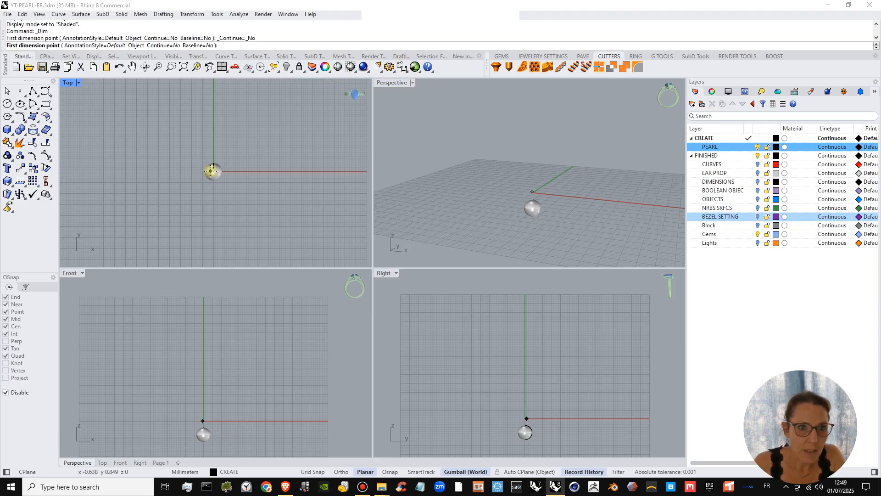
scroll(213, 166, "up", 12)
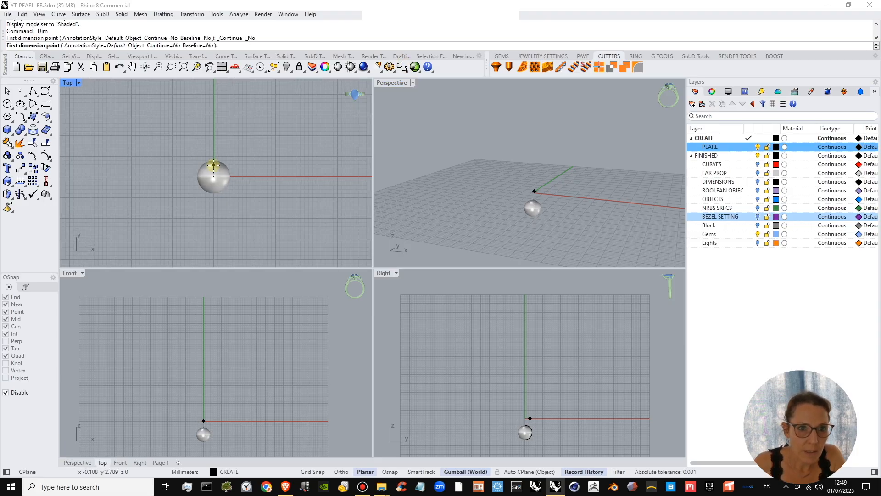
left_click(390, 471)
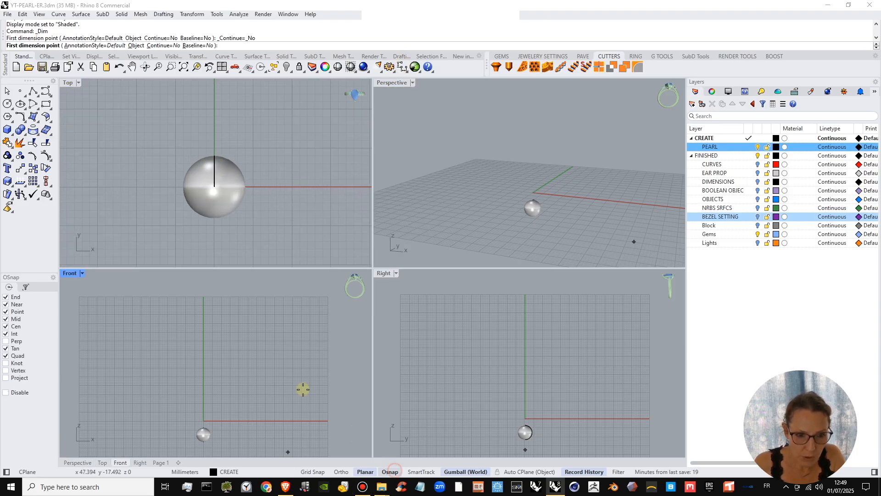
left_click(215, 156)
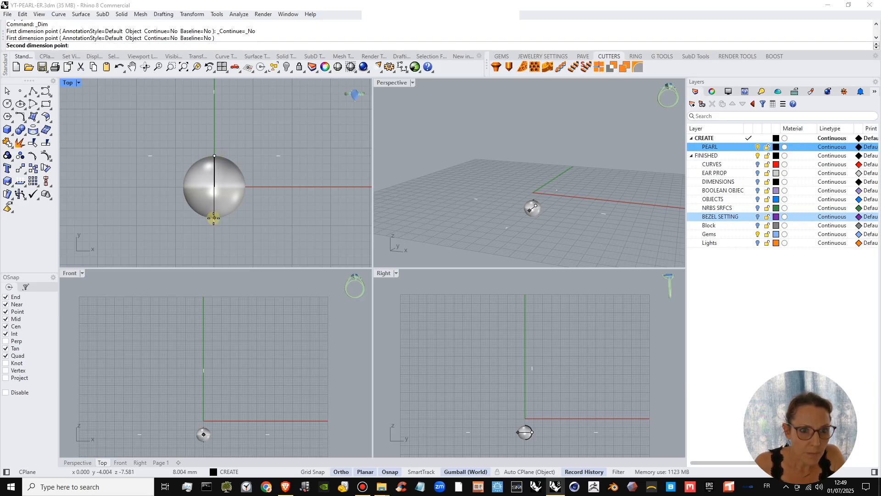
left_click(214, 217)
left_click(282, 224)
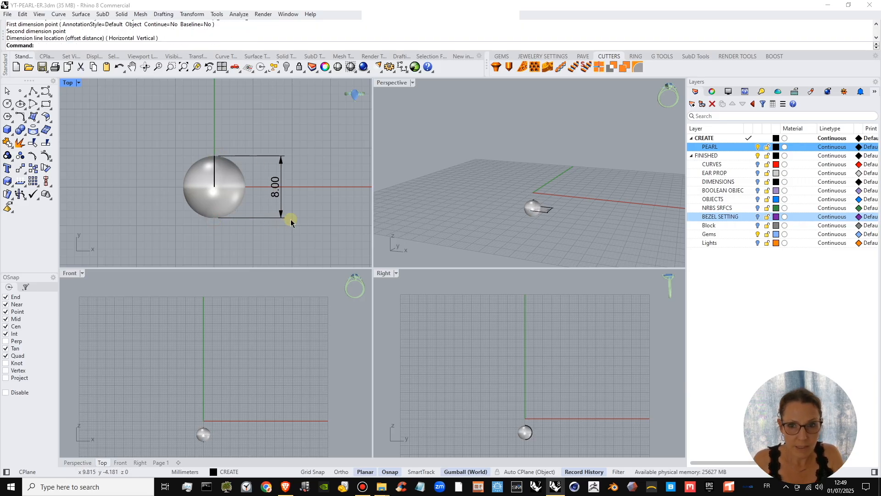
left_click(279, 195)
key("Delete")
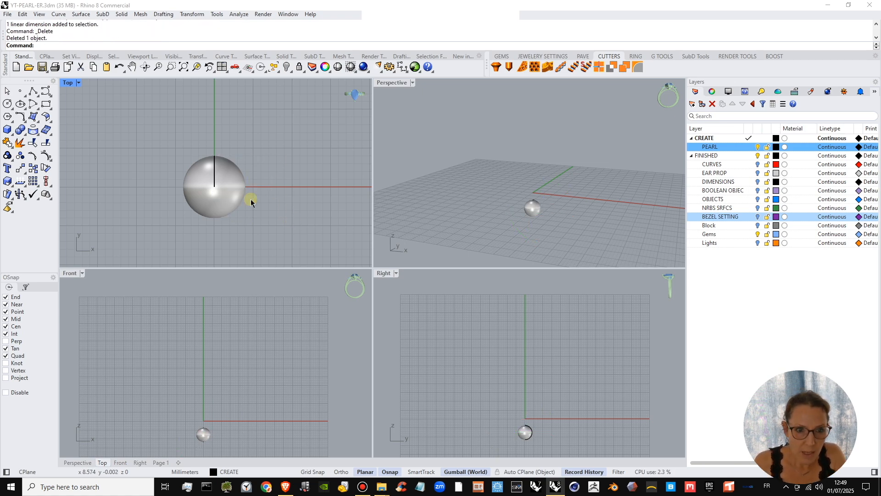
- Delete the existing pearl sphere from the model
right_click_drag(247, 351, 252, 319)
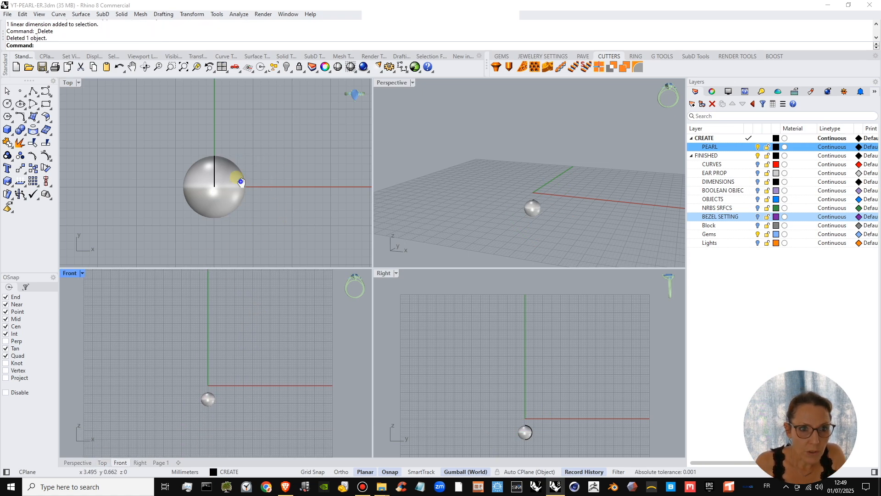
right_click_drag(241, 182, 234, 161)
scroll(202, 416, "up", 5)
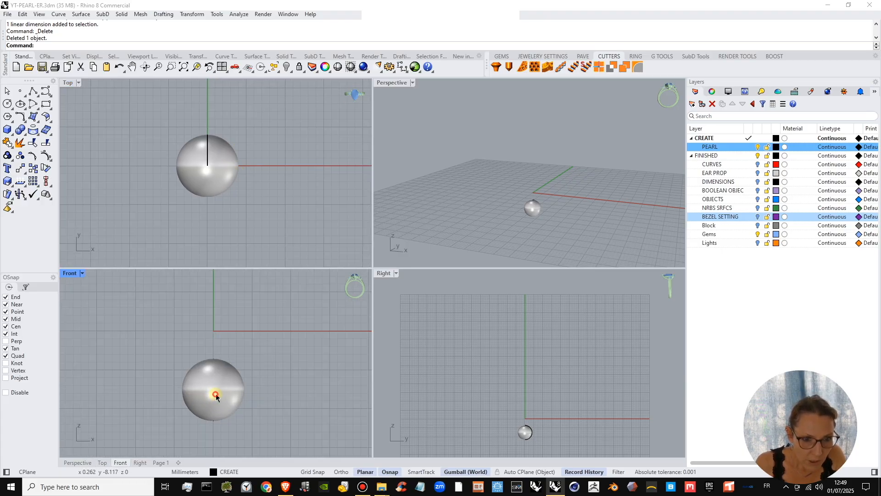
left_click(212, 394)
scroll(263, 384, "down", 2)
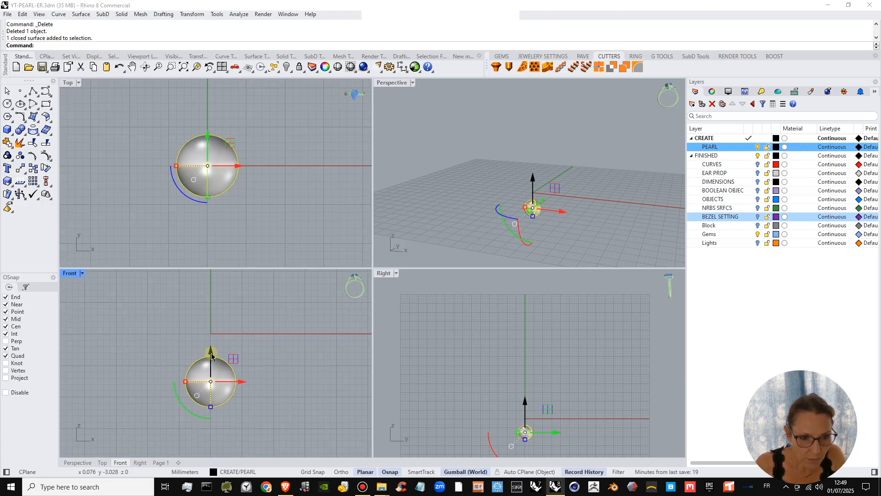
right_click_drag(541, 453, 561, 379)
scroll(543, 397, "up", 10)
scroll(535, 211, "up", 6)
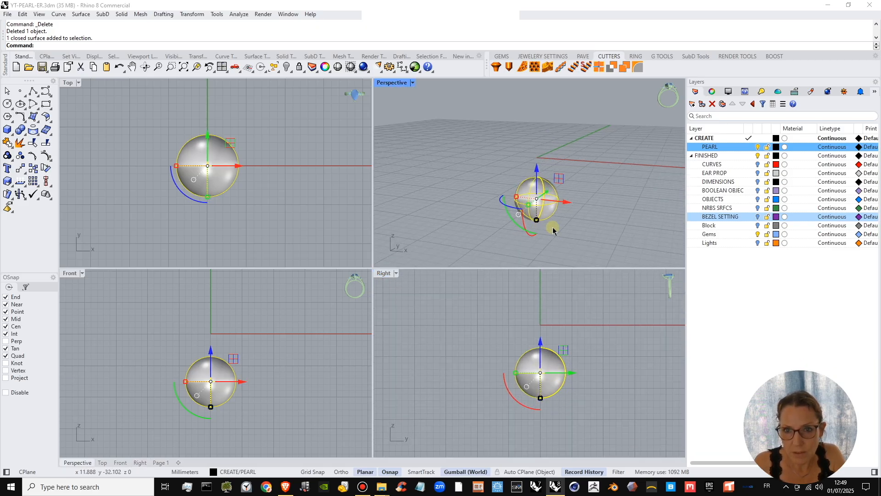
key("Delete")
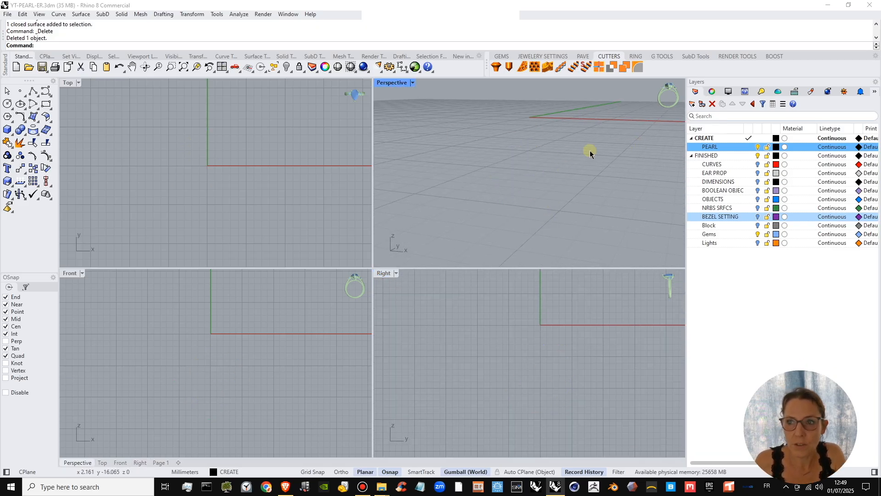
- Make PEARL the current layer and create a sphere of 8 mm diameter centred on the origin
left_click(749, 147)
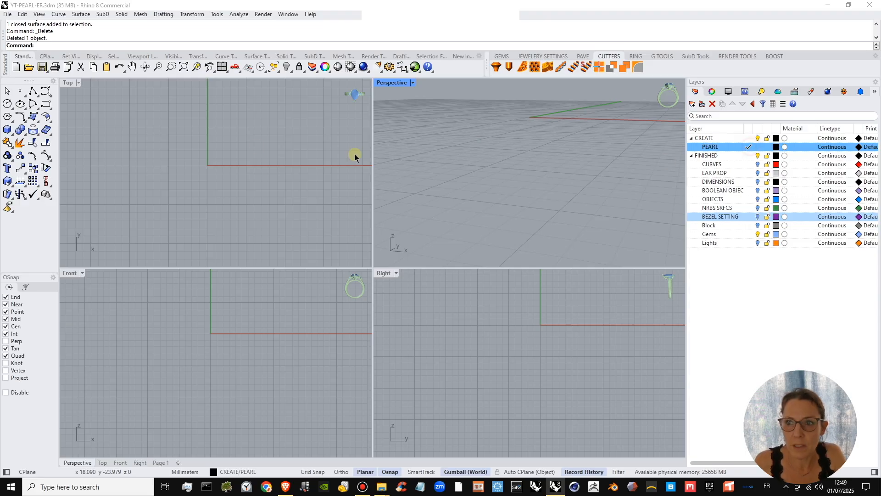
left_click(12, 134)
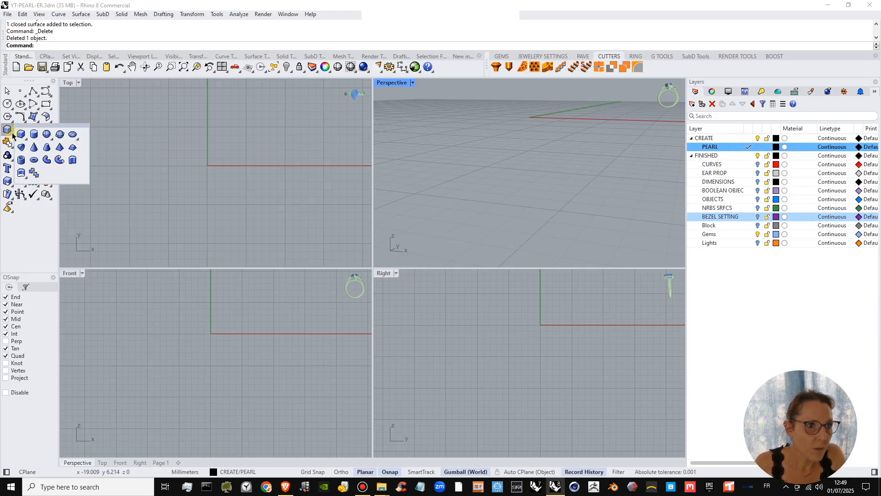
left_click(46, 138)
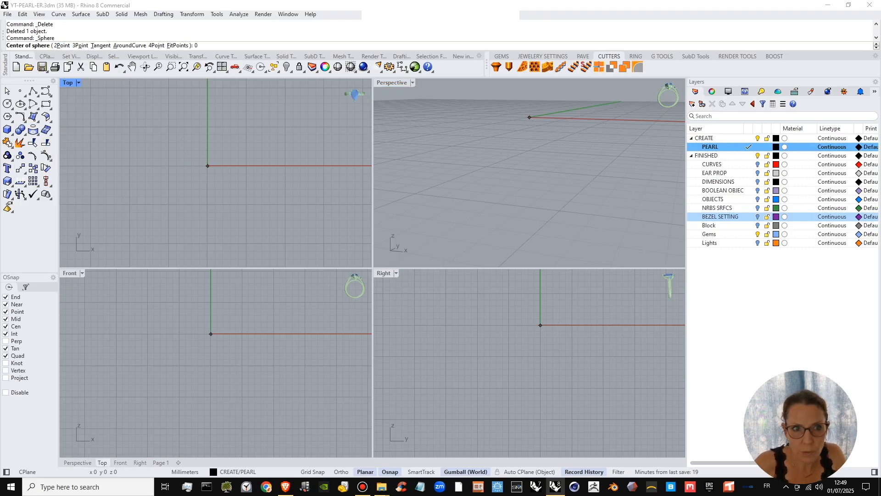
type("0")
key("Return")
left_click(65, 45)
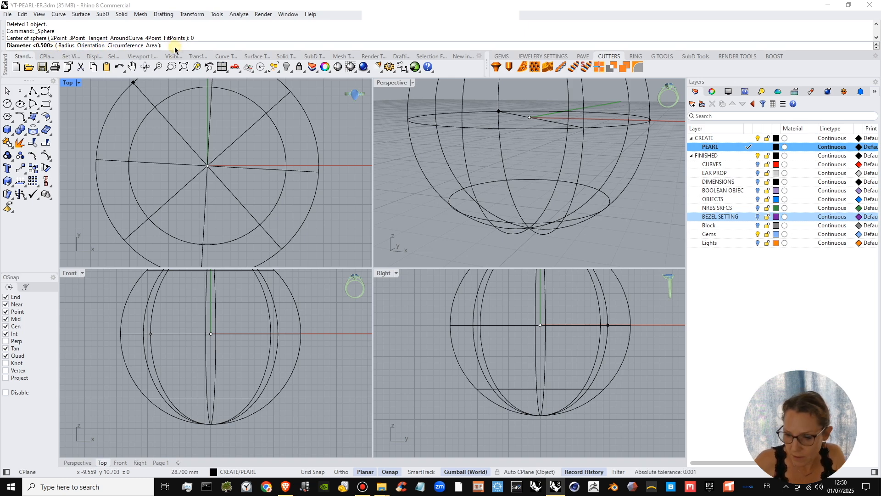
type("8")
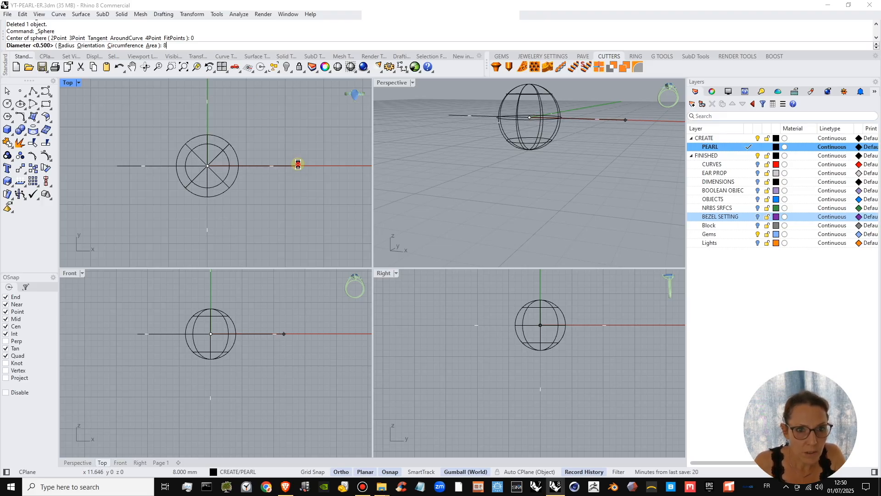
key("Return")
mouse_move(556, 192)
right_mouse_down()
mouse_move(565, 203)
mouse_move(543, 191)
right_mouse_up()
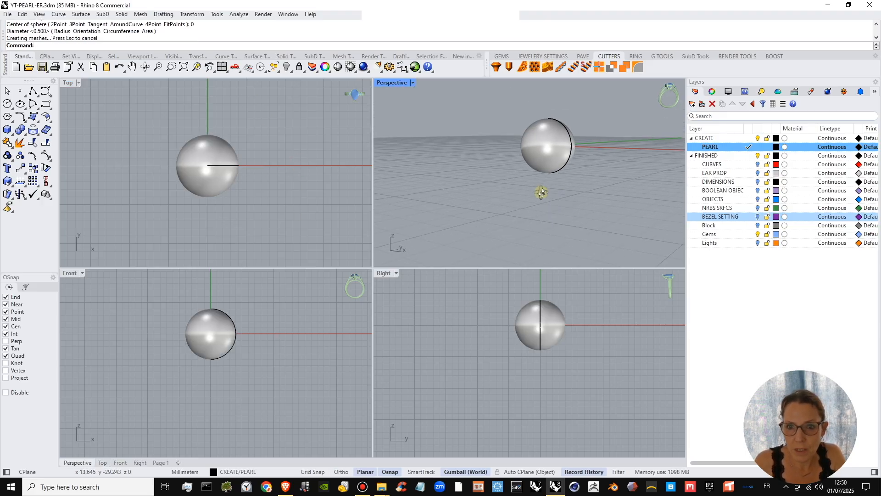
- Move the pearl sphere straight down along Z in the Right view so it sits entirely below the origin
left_click(537, 161)
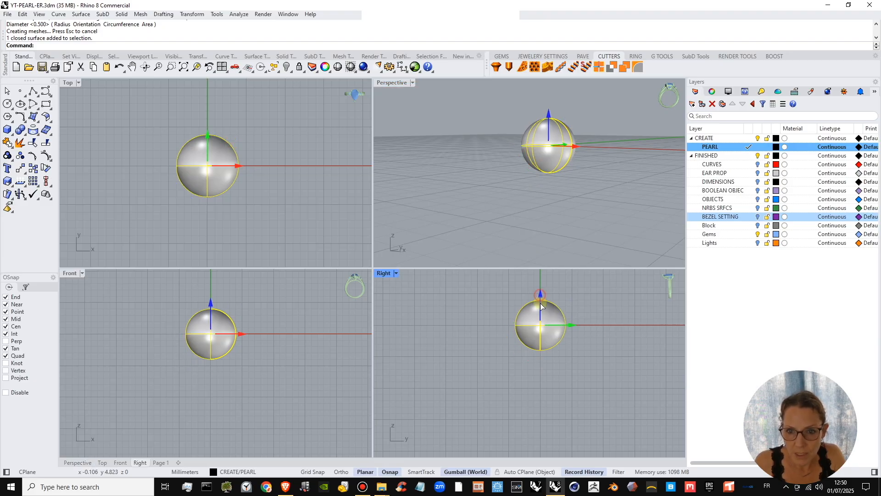
left_click_drag(541, 304, 545, 358)
left_click(591, 358)
right_click_drag(566, 344, 567, 339)
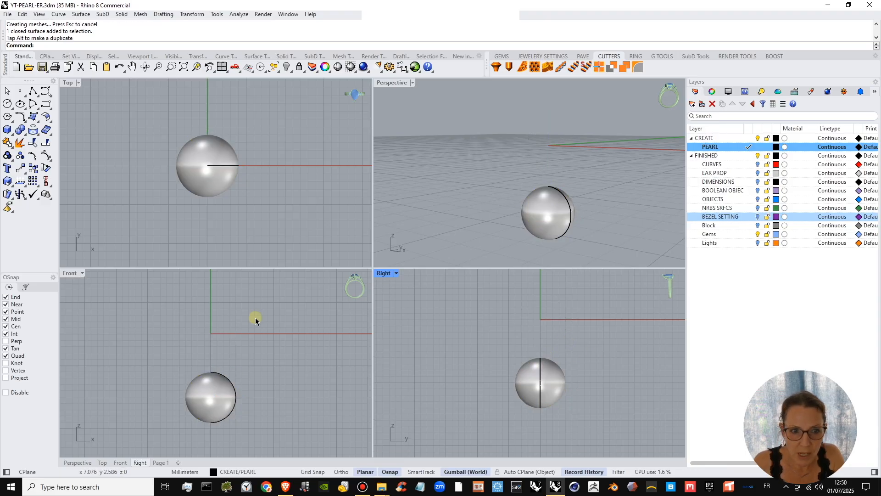
right_click_drag(210, 204, 209, 200)
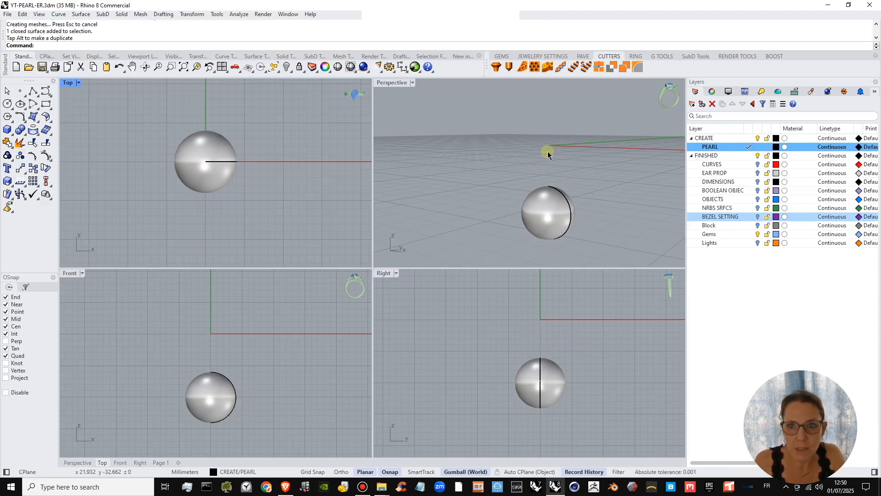
right_click_drag(562, 181, 561, 222)
scroll(550, 132, "up", 4)
right_click_drag(551, 141, 543, 163, "shift")
scroll(543, 163, "down", 2)
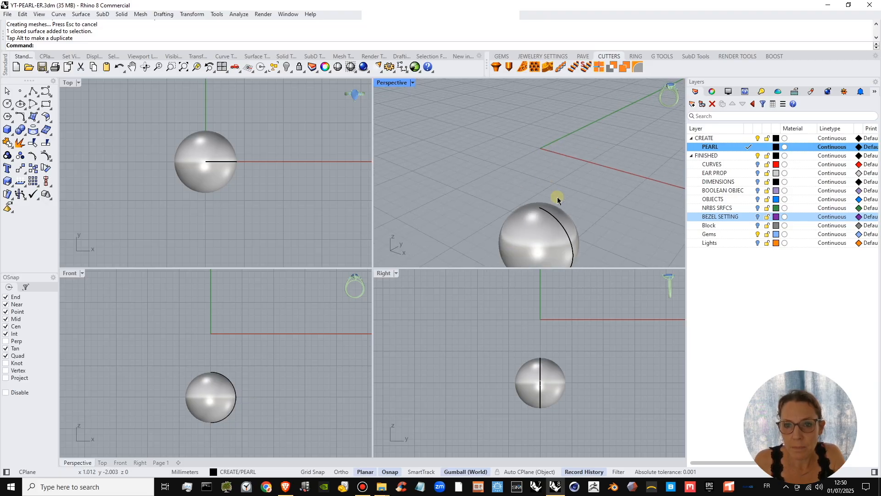
mouse_move(558, 199)
right_mouse_down("shift")
mouse_move(540, 179)
mouse_move(549, 202)
right_mouse_up("shift")
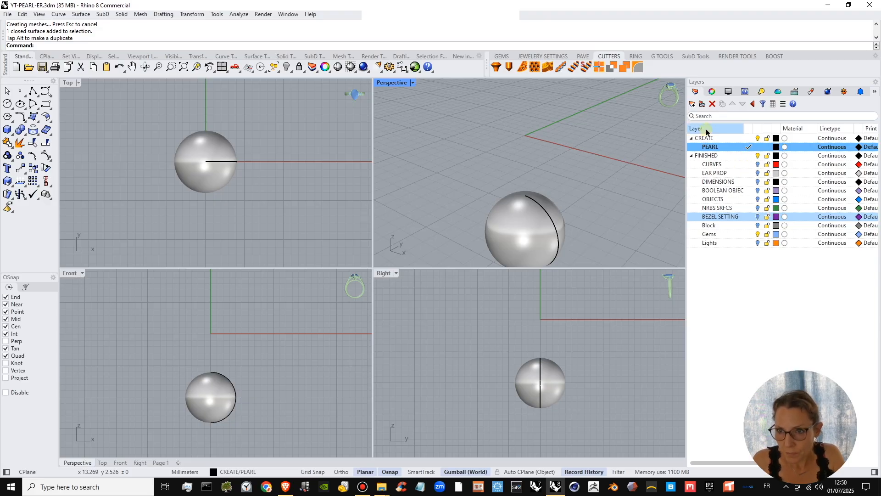
- Create a new layer named CURVES and make it a sublayer of CREATE
left_click(693, 103)
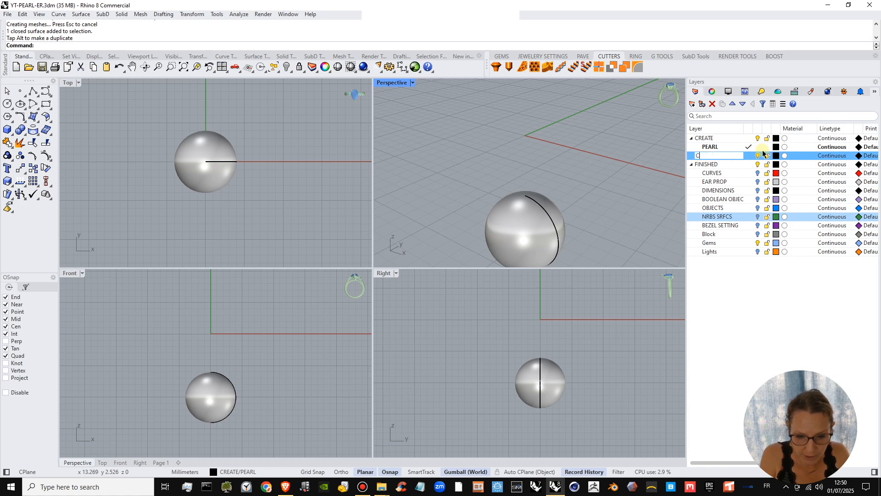
key("Return")
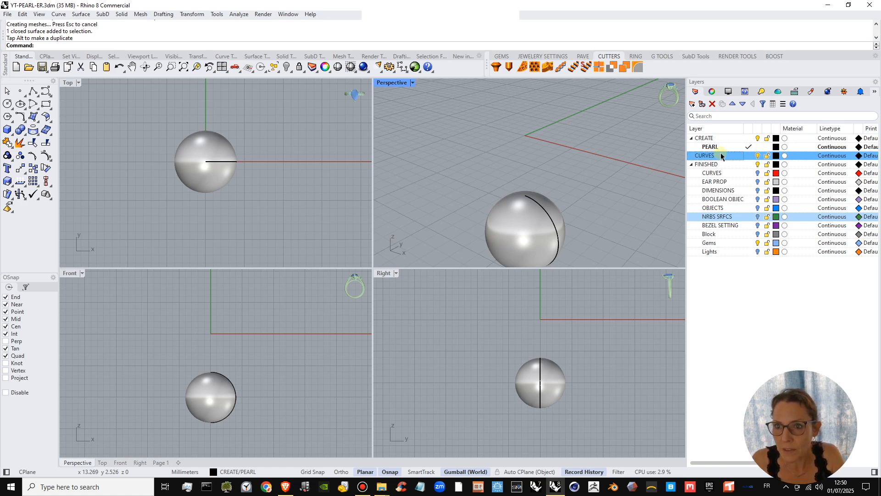
left_click_drag(721, 157, 717, 141)
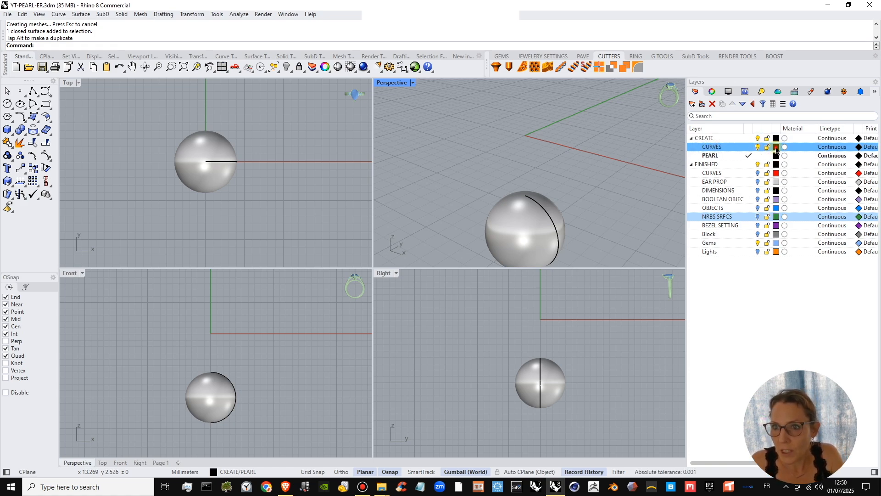
- Set the new CURVES sublayer's colour to red and make it the current layer
left_click(776, 147)
left_click(686, 362)
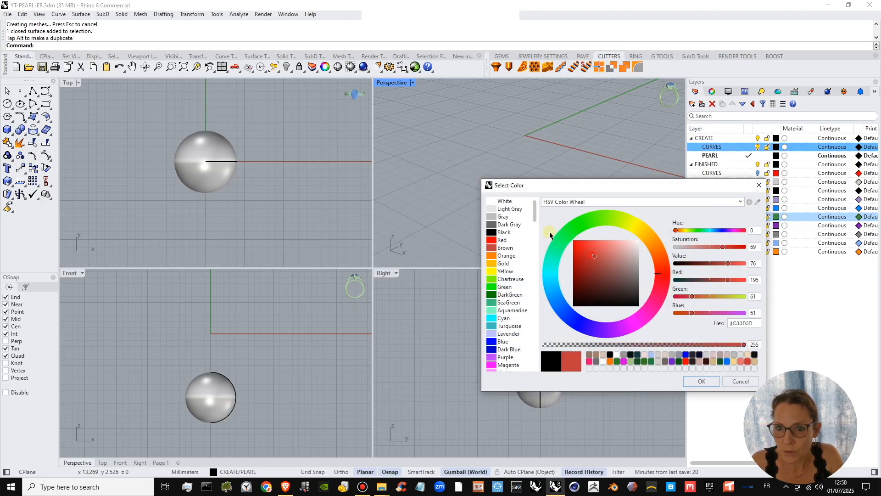
left_click(698, 380)
left_click(749, 147)
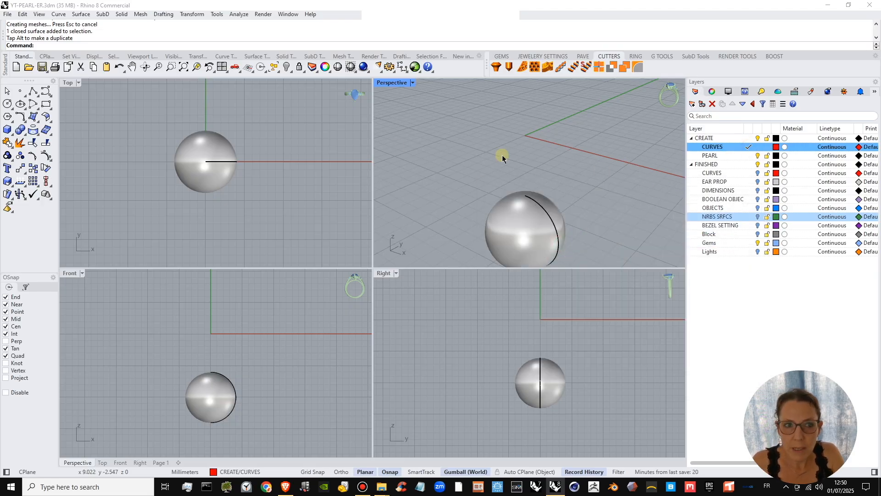
- Draw a 5 by 5 mm square in the Top view with the Rectangle tool's Center option, centred on the origin
right_click_drag(237, 177, 241, 176)
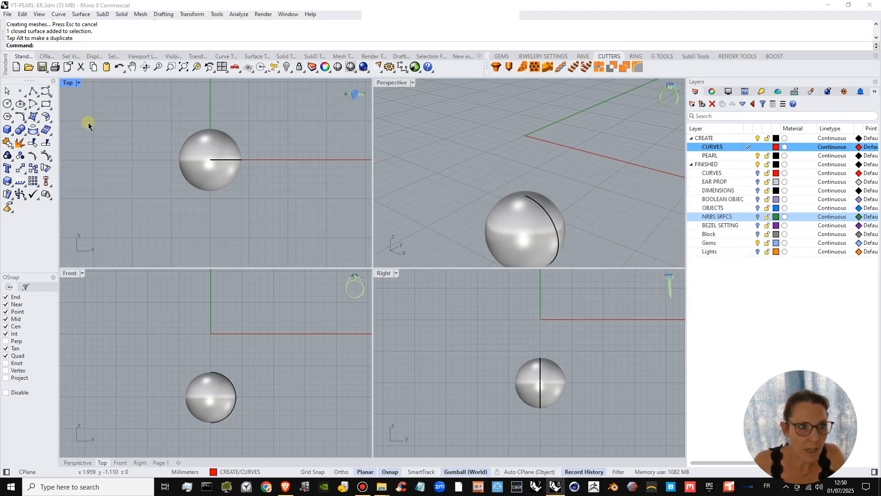
left_click(7, 103)
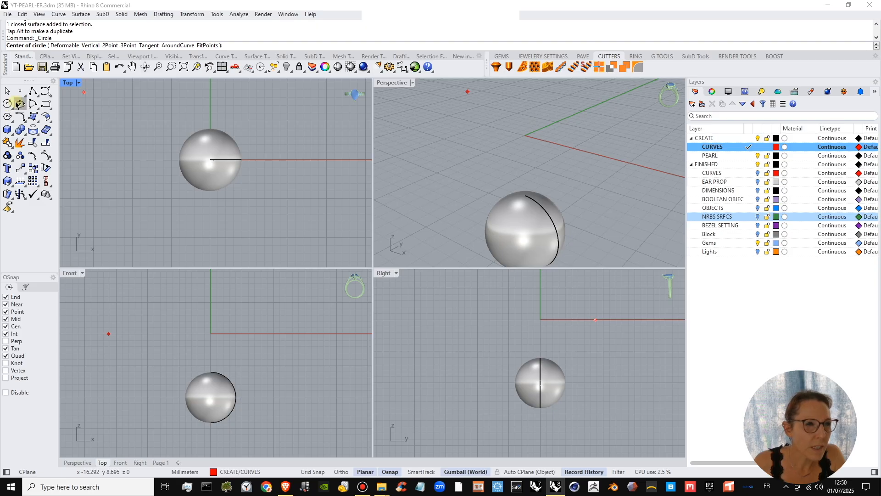
left_click(48, 105)
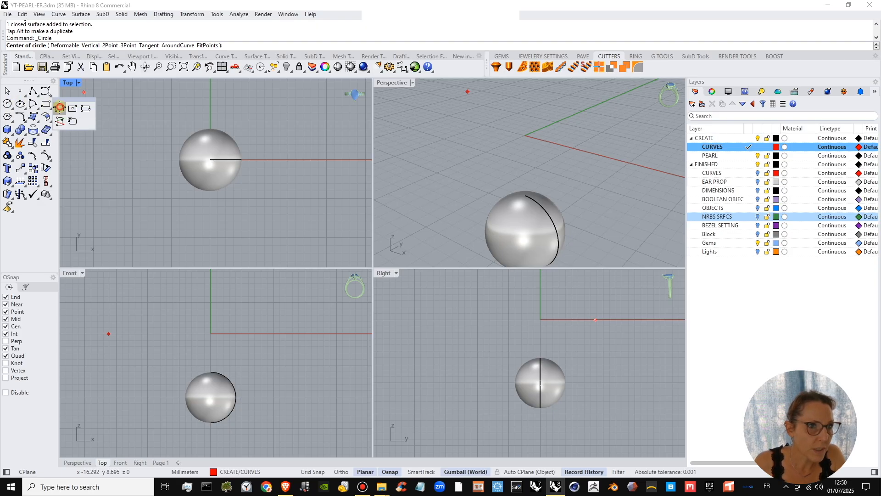
left_click(61, 110)
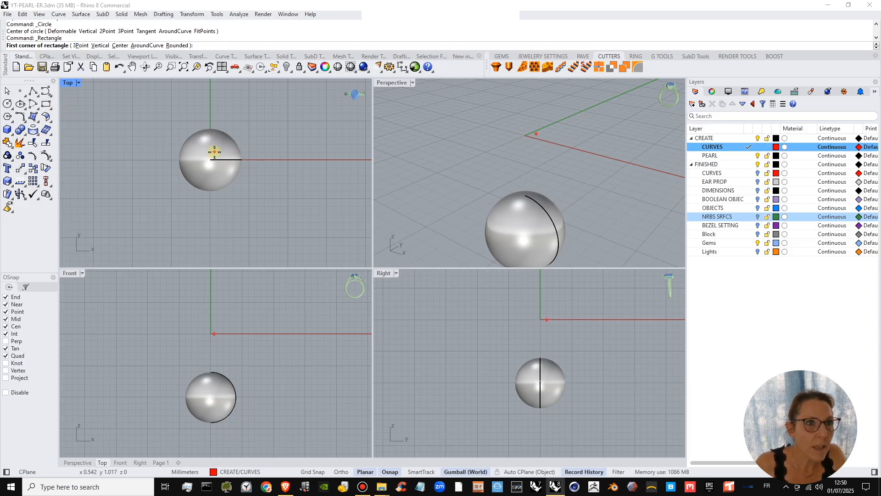
left_click(120, 45)
type("0")
key("Return")
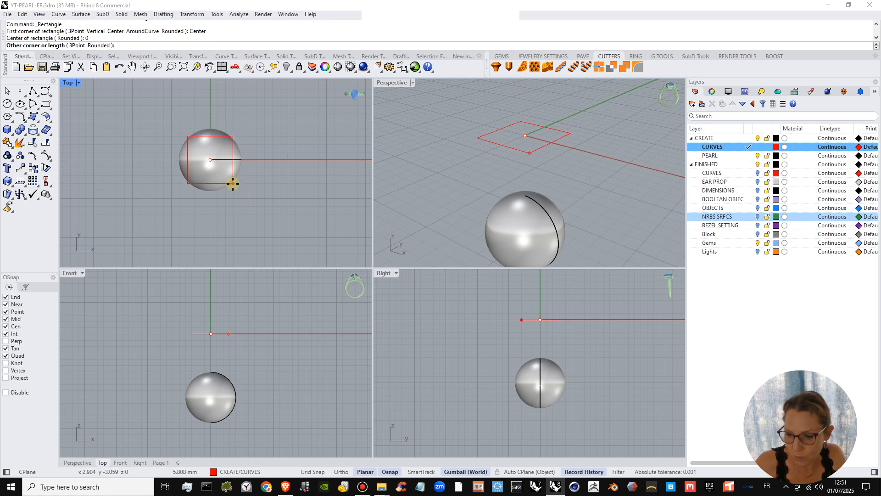
type("5")
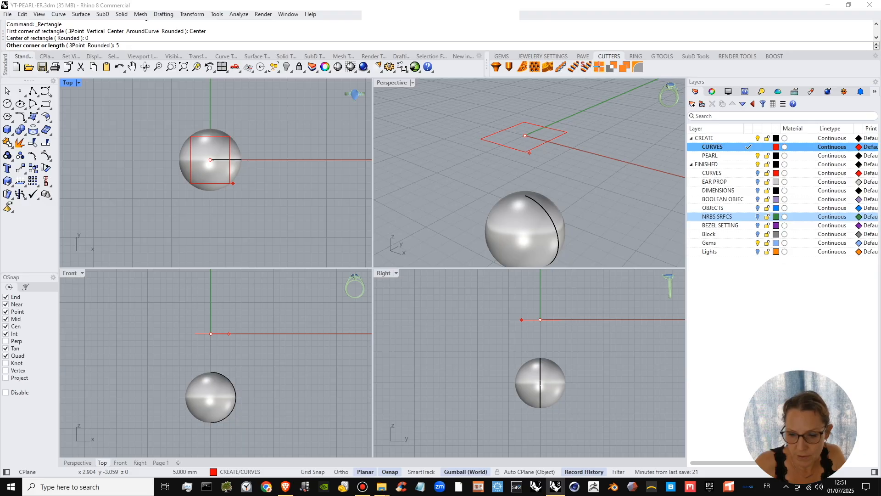
key("Return")
type("5")
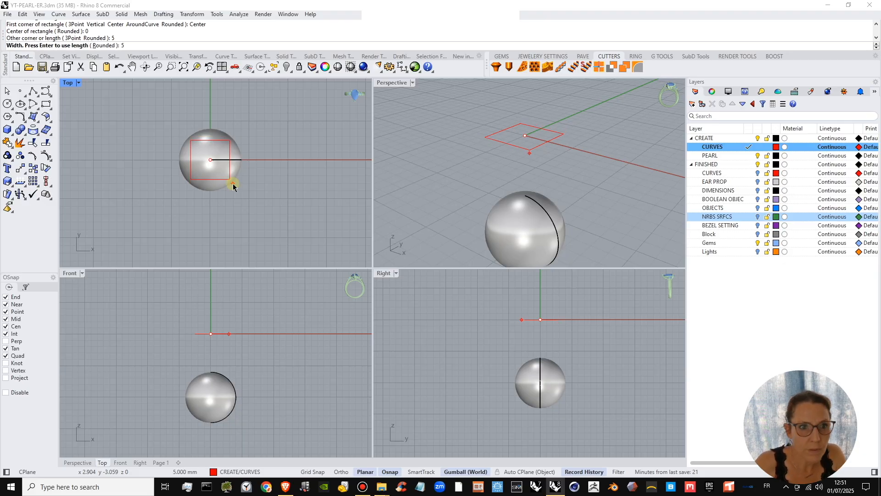
key("Return")
- Explode the square above the pearl into separate line segments and check that its sides select individually
scroll(233, 195, "up", 4)
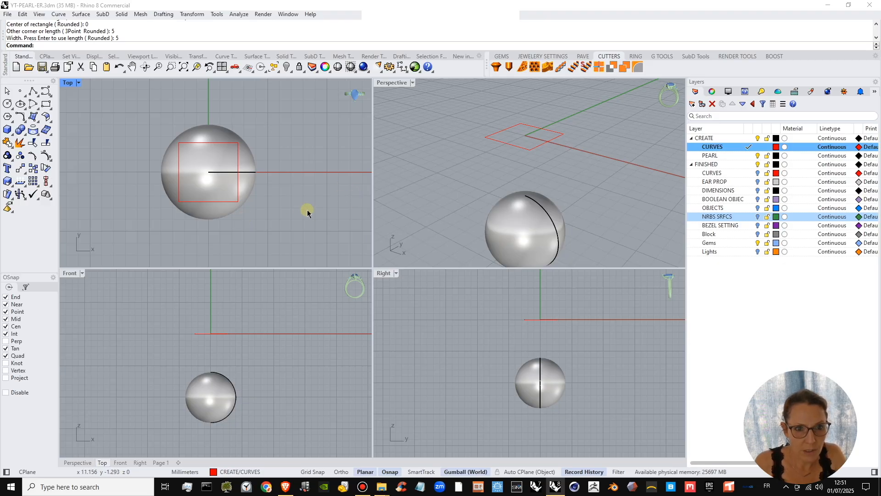
right_click_drag(303, 211, 306, 201)
right_click_drag(549, 184, 554, 158, "shift")
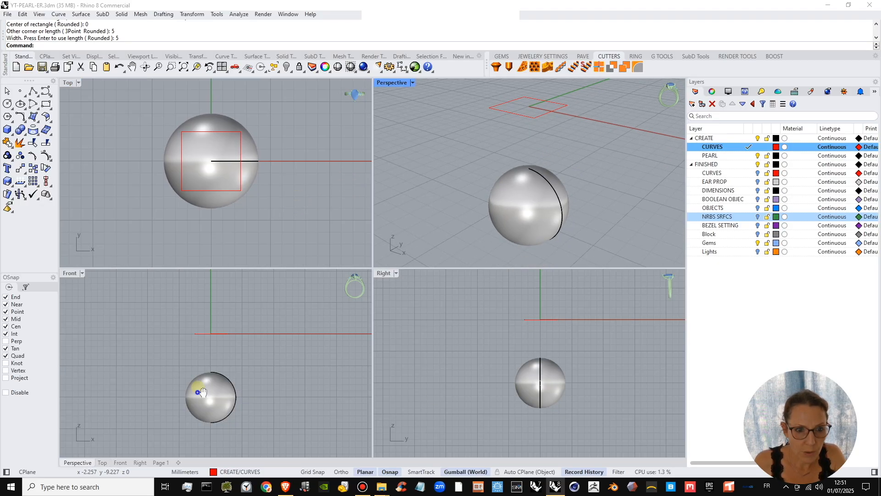
right_click_drag(198, 392, 234, 374)
scroll(211, 351, "up", 2)
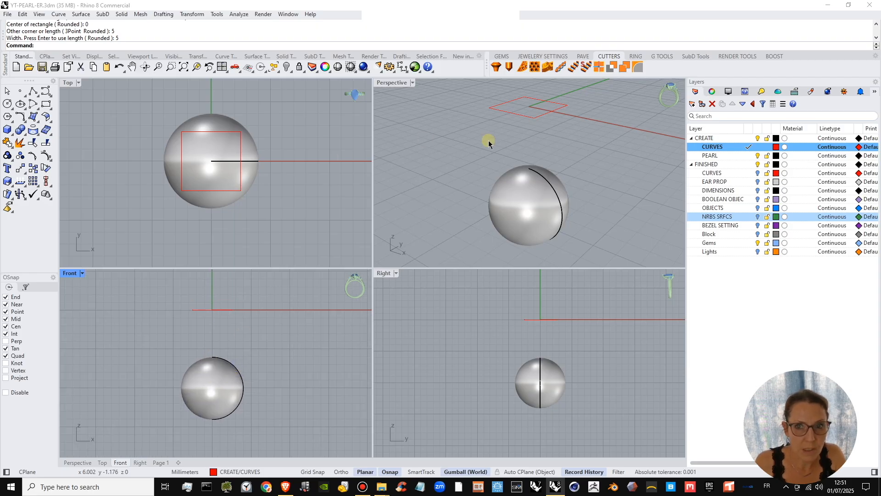
left_click(529, 120)
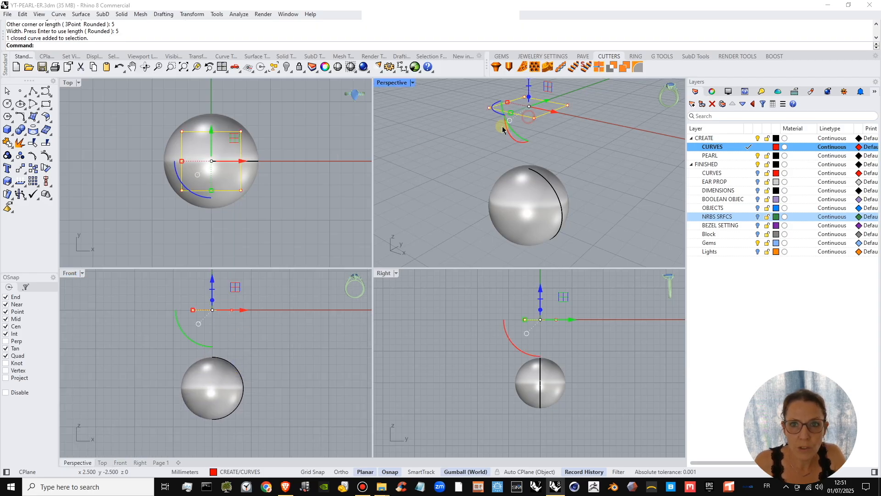
left_click(20, 144)
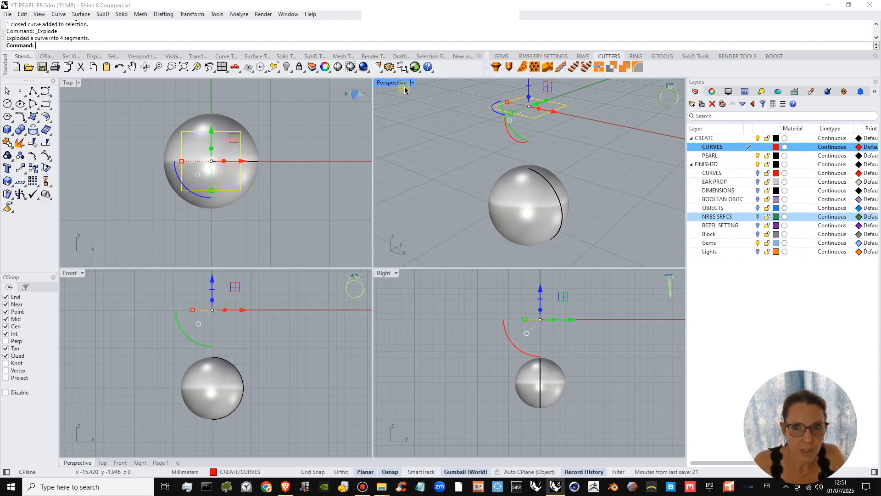
left_click(423, 124)
left_click(551, 120)
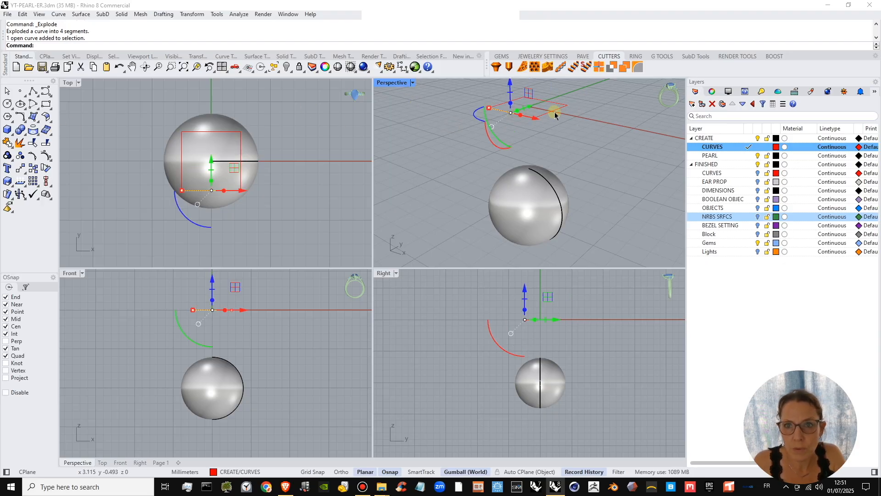
left_click(526, 105)
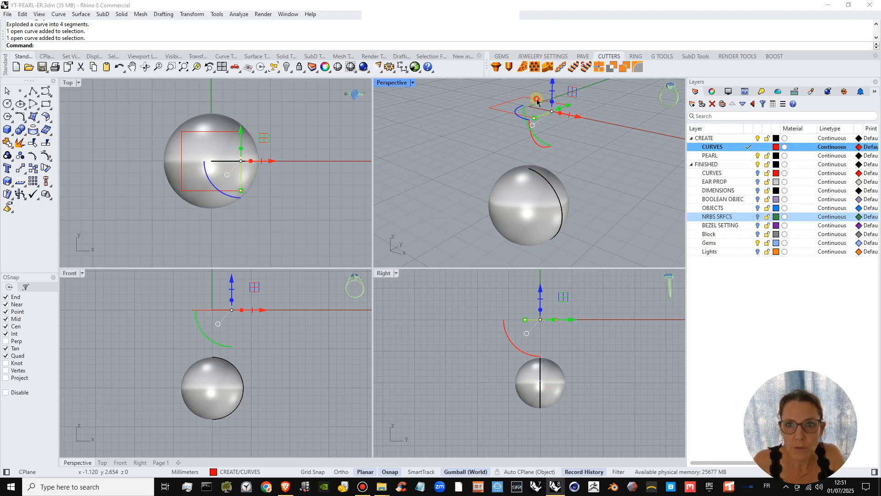
left_click(500, 104)
left_click(416, 134)
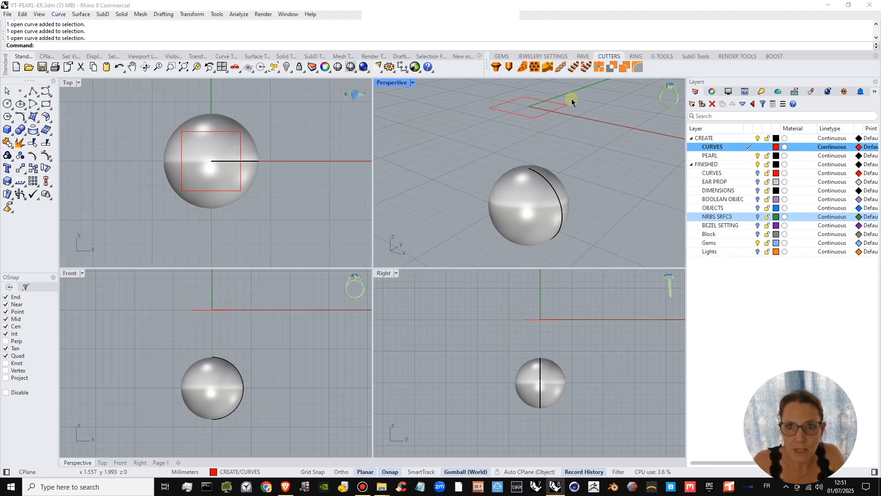
- Rebuild all four sides of the square with a point count of 5 and degree 3, deleting the input curves
left_click_drag(585, 90, 478, 128)
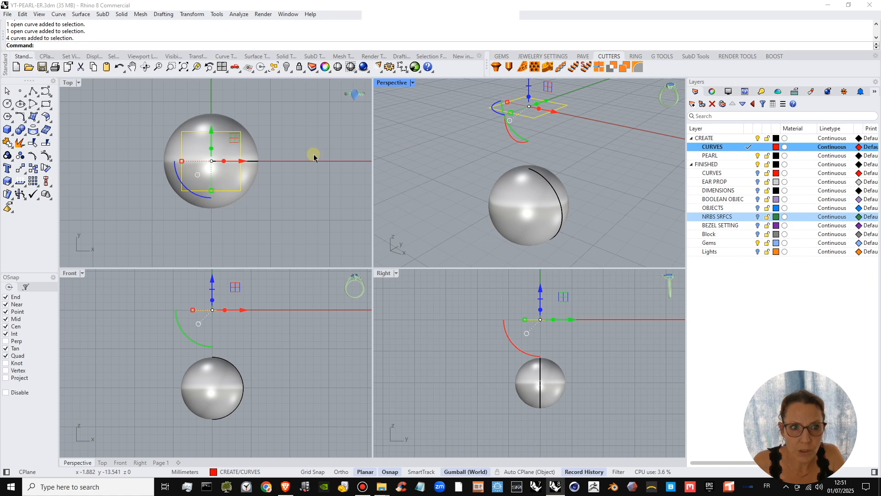
left_click(26, 122)
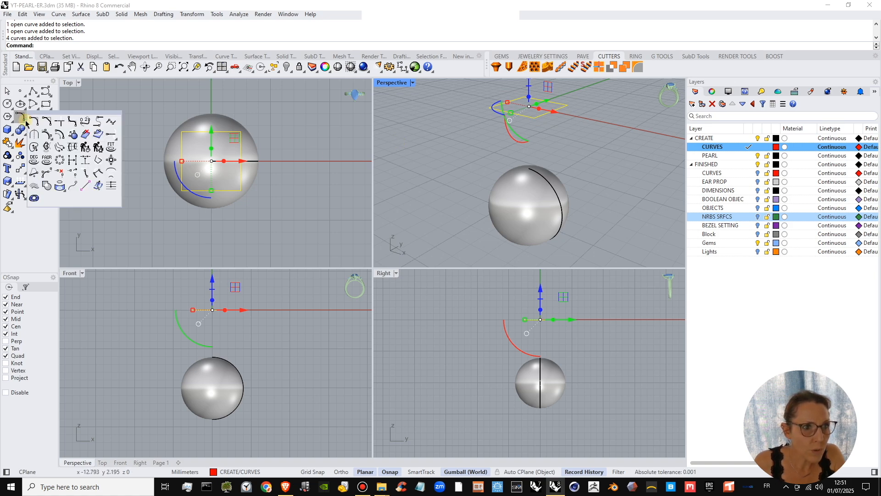
left_click(85, 148)
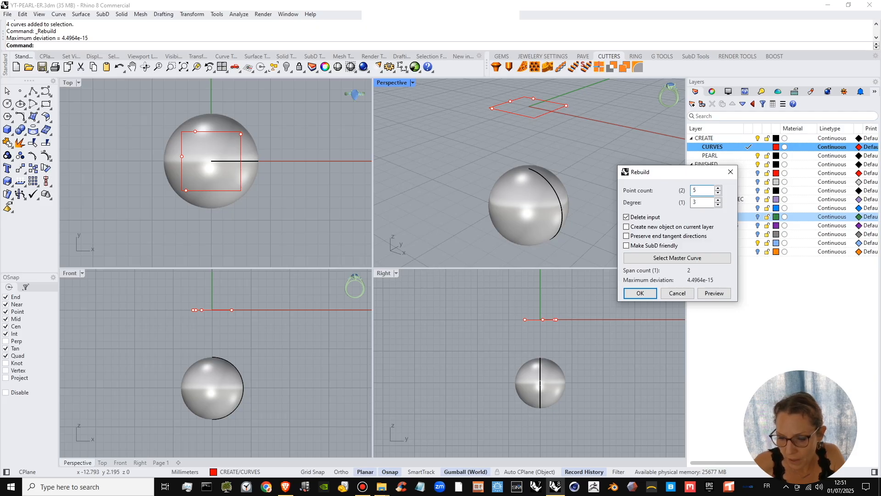
key("Return")
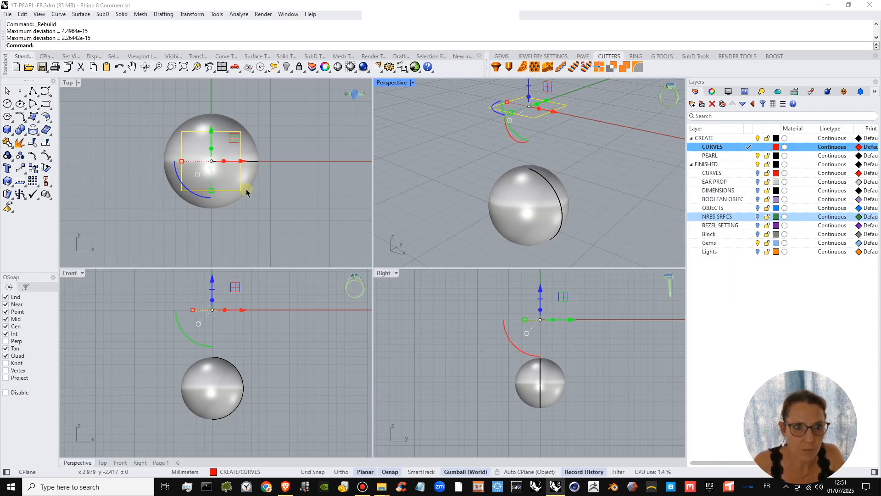
- Turn the Gumball off and examine the control points of one rebuilt side of the square in the enlarged Perspective view
left_click(555, 114, "shift")
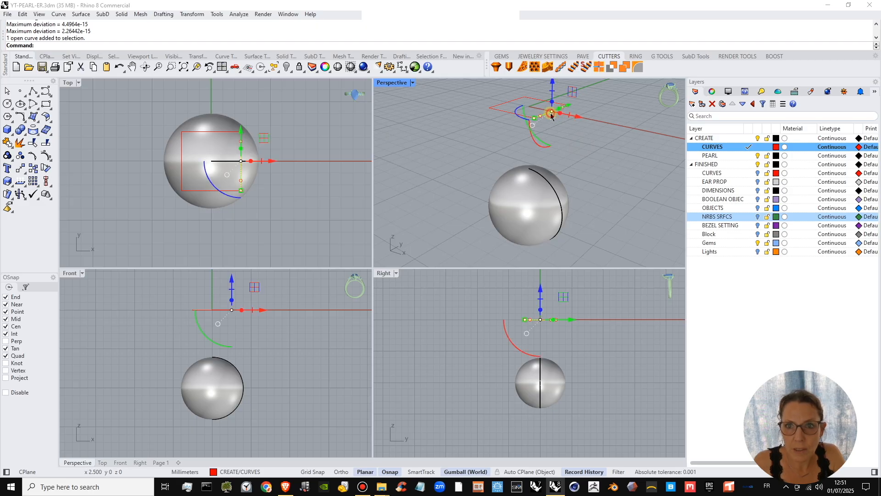
double_click(392, 83)
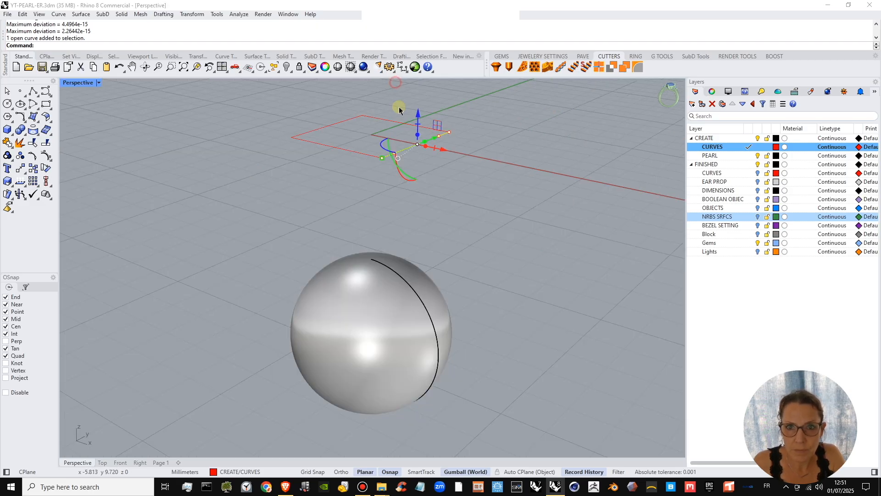
scroll(416, 152, "up", 4)
right_click_drag(422, 188, 426, 199, "shift")
left_click(493, 252)
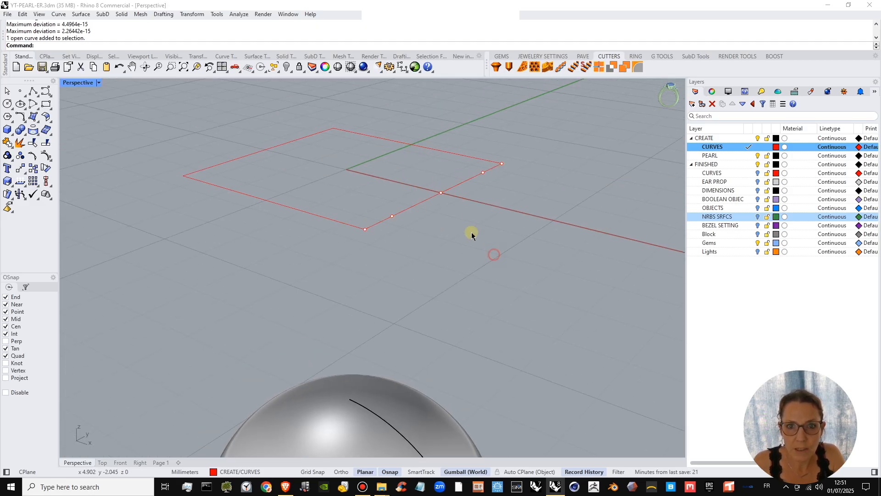
left_click(421, 205)
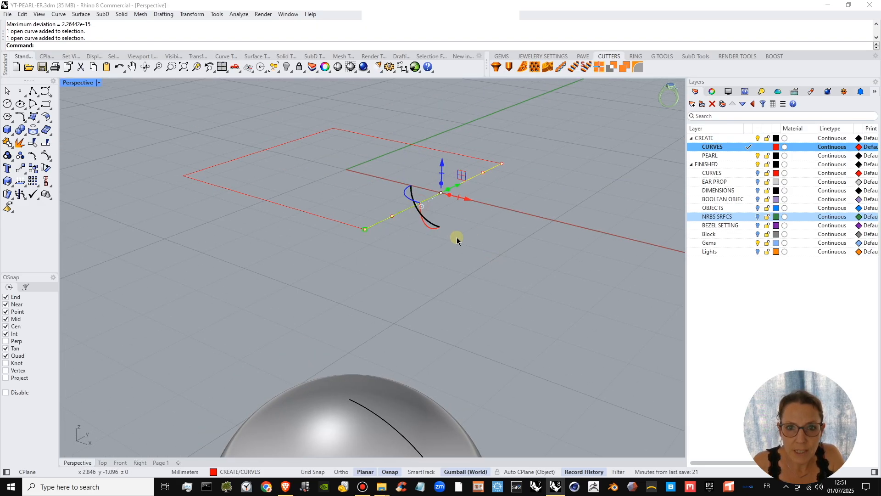
left_click(479, 473)
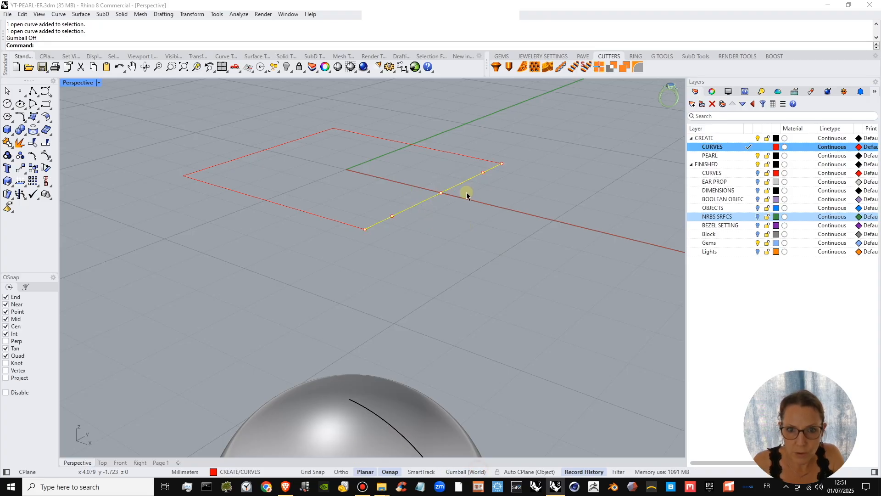
left_click(392, 216)
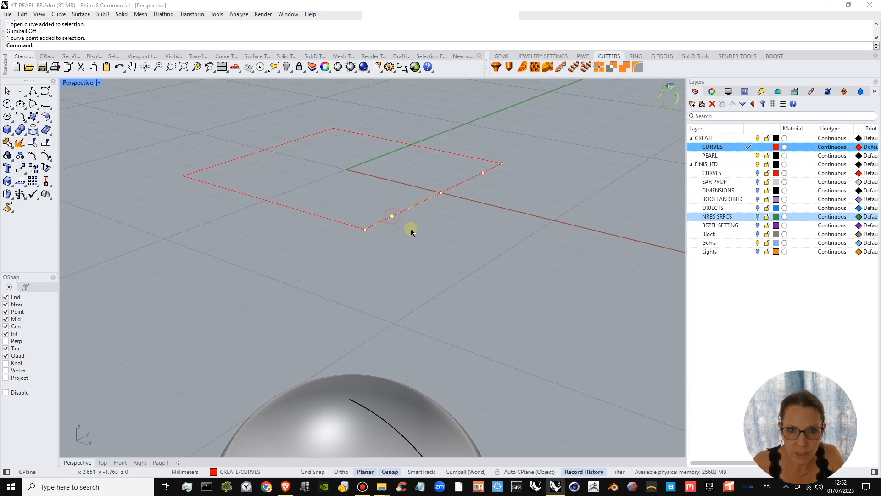
- Turn the Gumball back on, try moving one control point of that side, and undo the move
left_click(466, 472)
left_click_drag(402, 219, 363, 193)
key("ctrl+z")
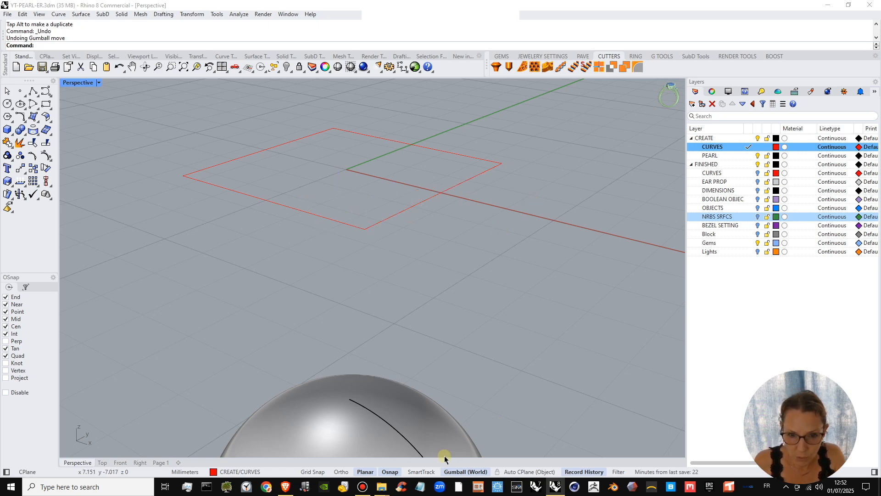
- Restore the four-viewport layout and rotate all four sides of the square by 45 degrees in the Top view
scroll(570, 136, "down", 1)
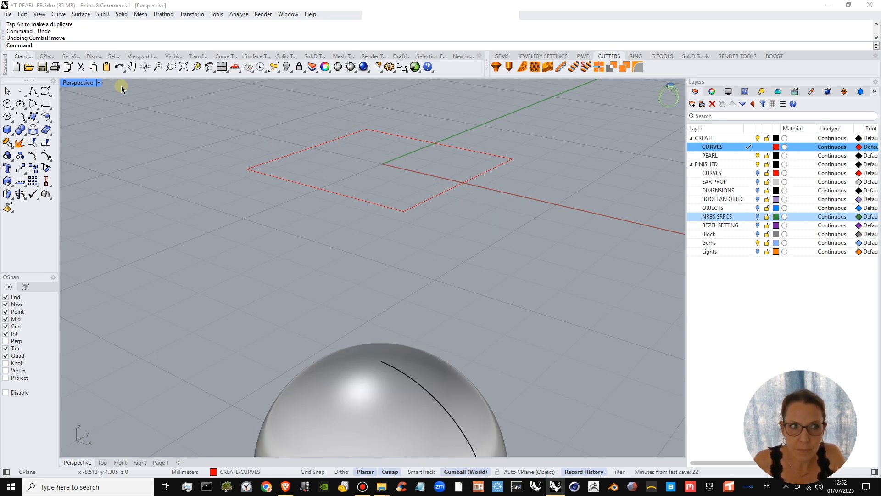
double_click(88, 82)
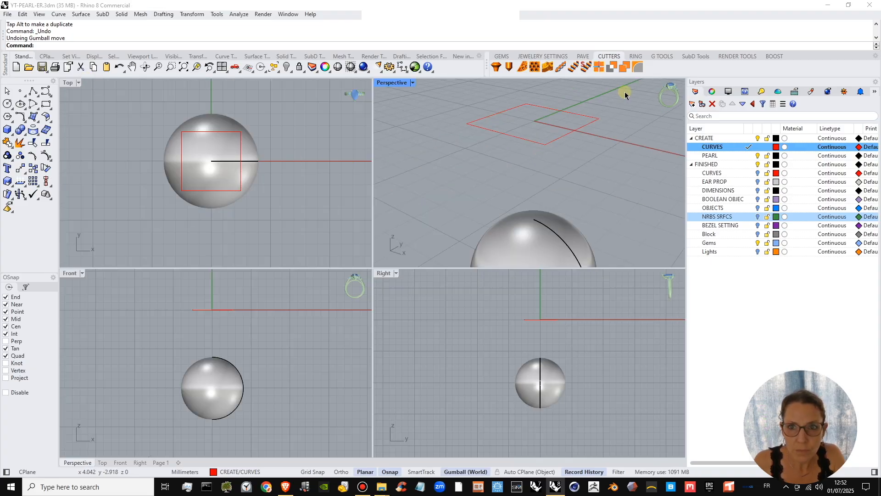
left_click_drag(624, 91, 470, 145)
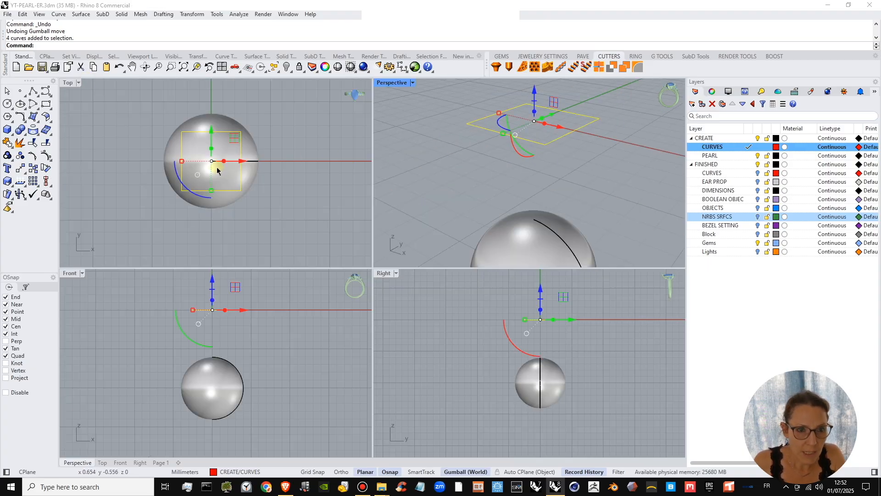
left_click(195, 197)
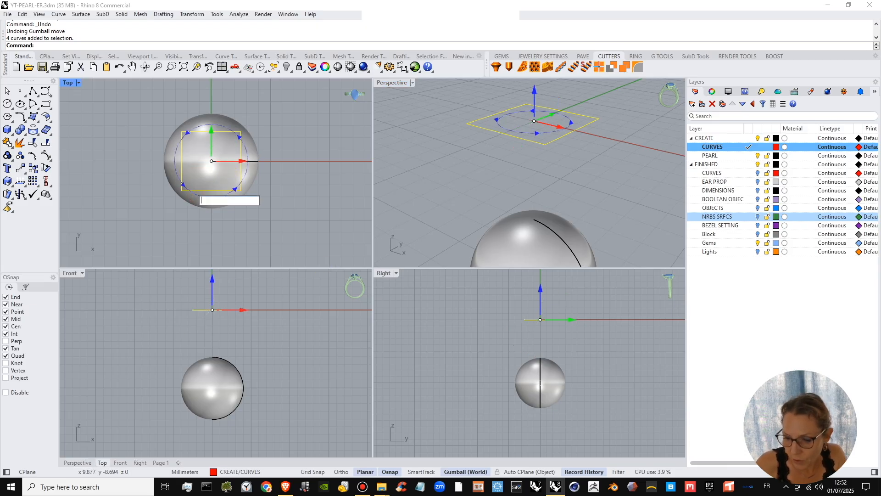
type("45")
key("Return")
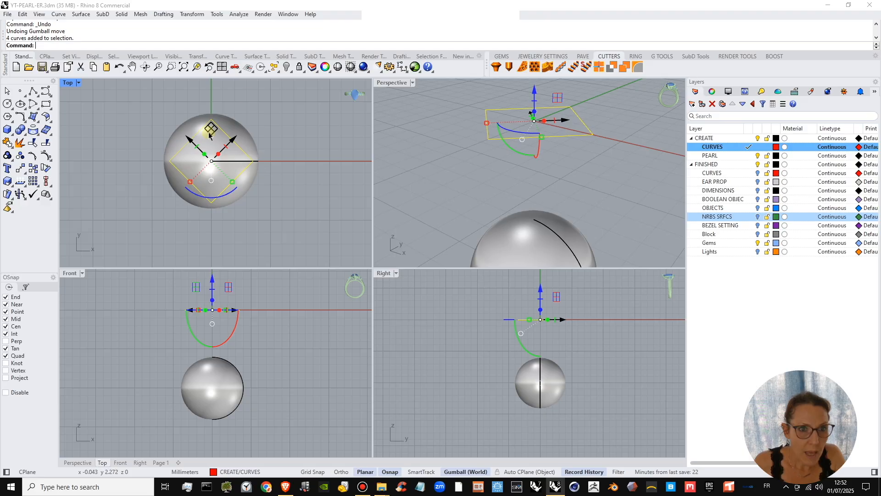
- Show the control points of all four sides of the rotated square in the Top view
left_click(247, 95)
left_click(200, 137, "shift")
left_click(232, 139, "shift")
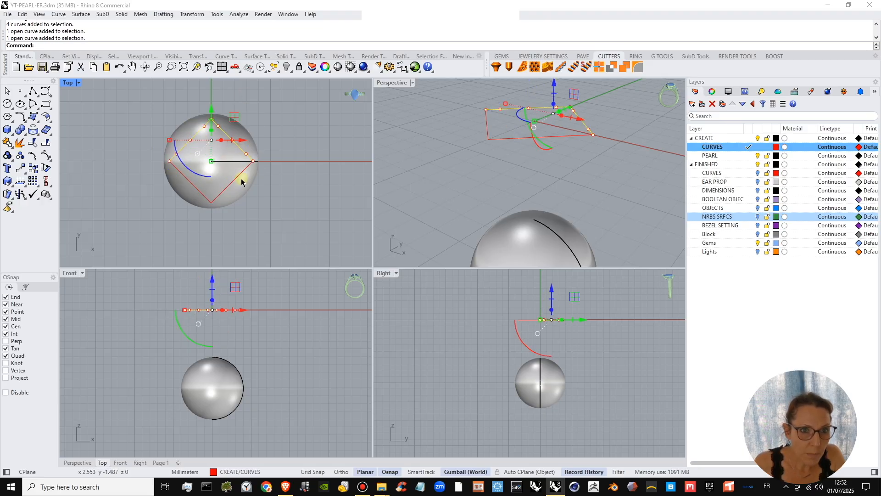
left_click(237, 177, "shift")
left_click(194, 184, "shift")
- Lock the PEARL layer and scale the control points at the square's four corners uniformly toward the centre to form a four-petal outline
scroll(201, 186, "up", 6)
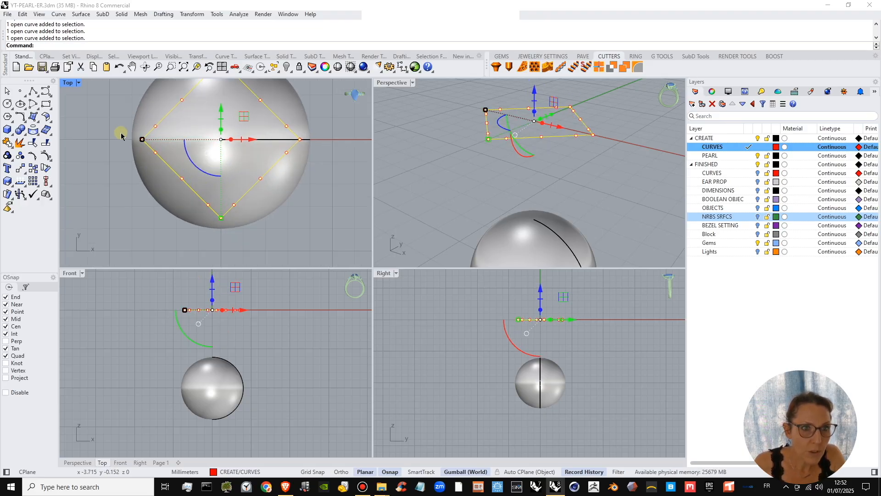
left_click_drag(110, 132, 295, 175)
scroll(275, 195, "down", 2)
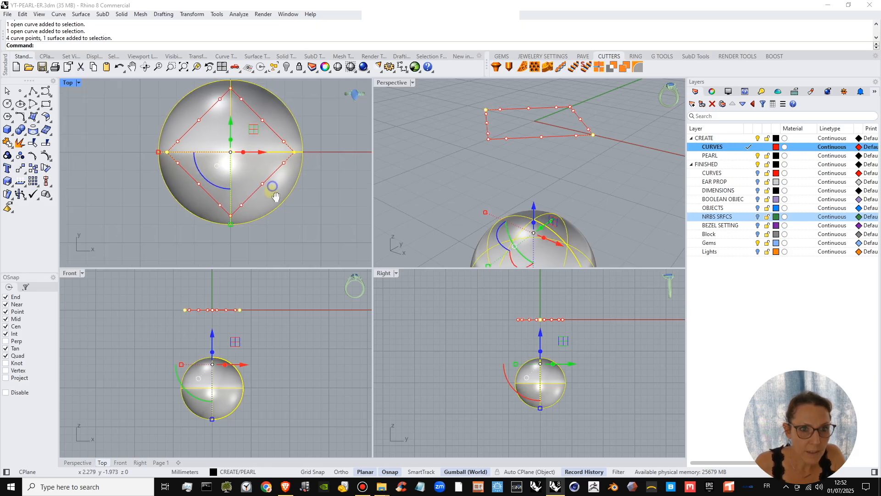
right_click_drag(237, 109, 238, 130)
left_click_drag(226, 89, 236, 262)
left_click_drag(144, 173, 344, 181)
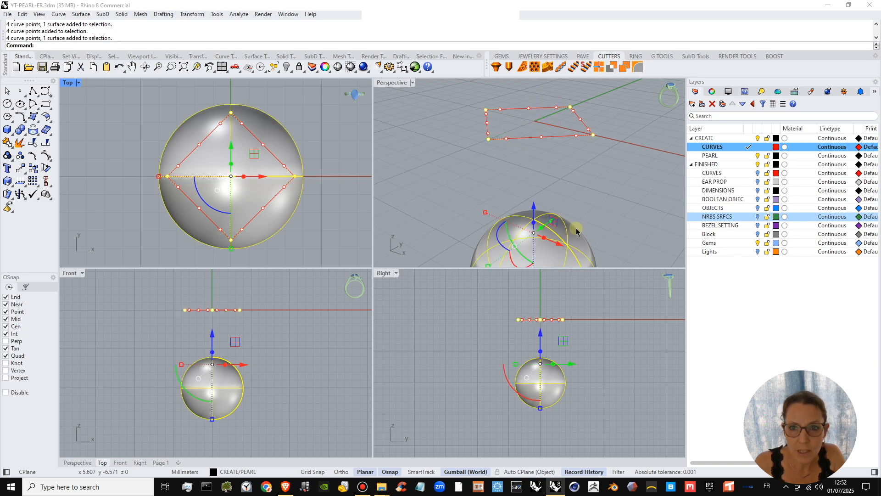
scroll(569, 147, "down", 3)
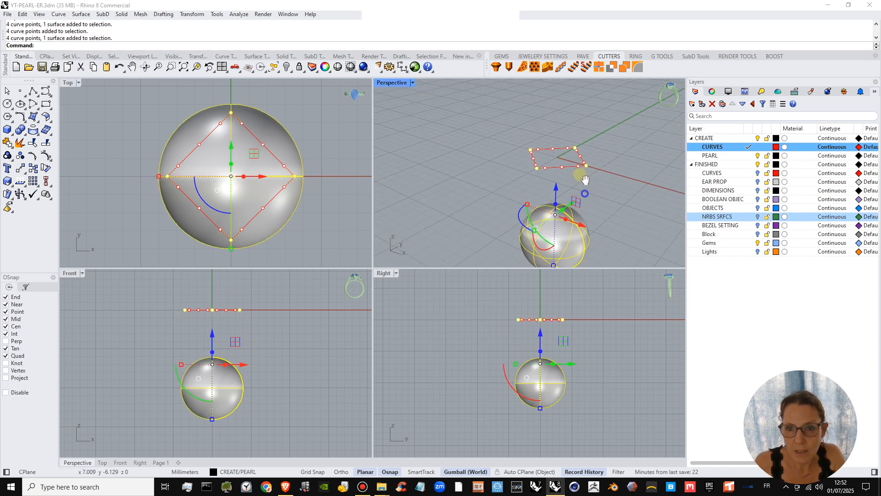
left_click(768, 156)
left_click(767, 155)
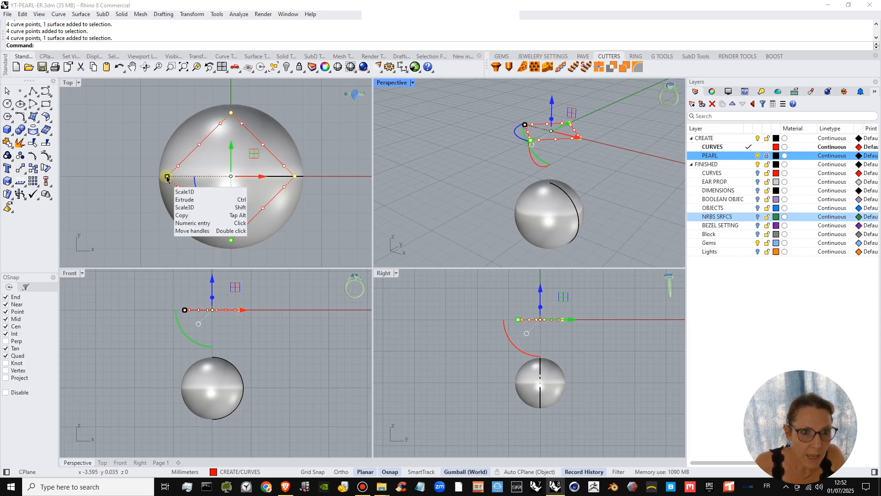
left_click_drag(167, 178, 211, 180)
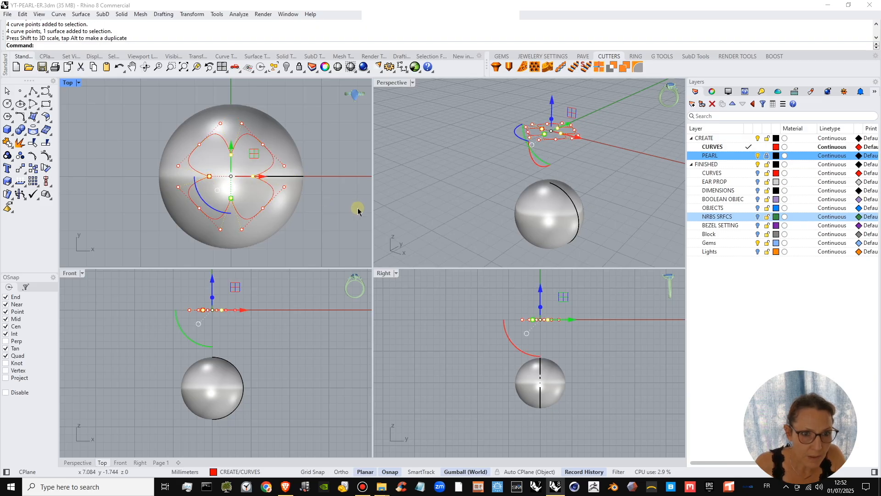
key("Escape")
key("Escape")
- Show the control points of all four petal curves in the Top view
right_click_drag(270, 176, 252, 149)
left_click(260, 143)
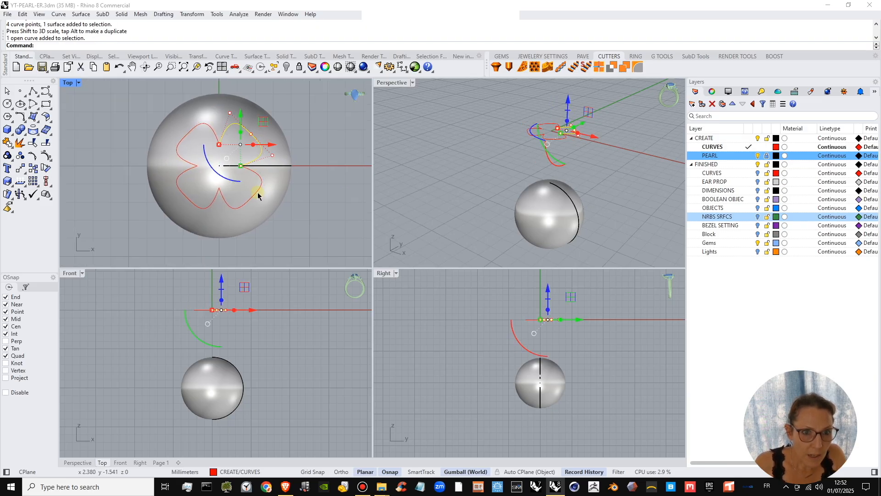
left_click(202, 207)
left_click(189, 157)
left_click(183, 137, "shift")
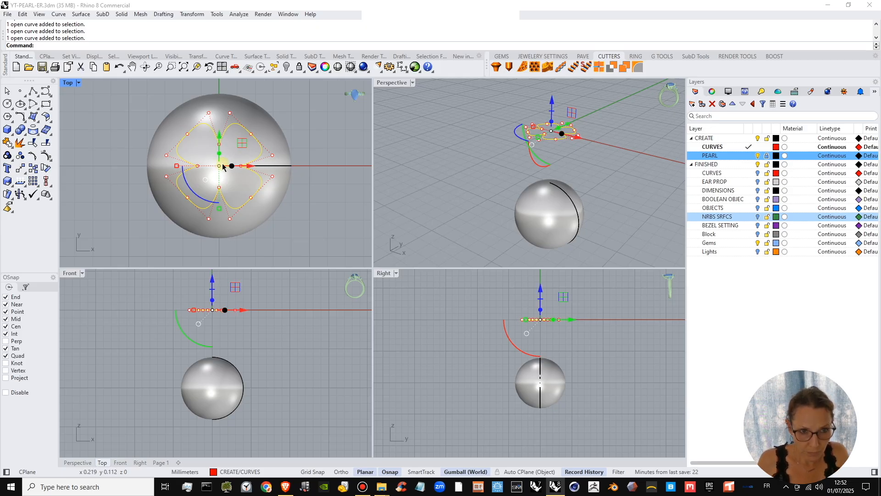
- Scale the middle control point of each of the four petals uniformly outward to make the petals larger and rounder
left_click_drag(158, 100, 192, 148)
left_click_drag(246, 91, 260, 140)
left_click_drag(162, 238, 193, 192, "shift")
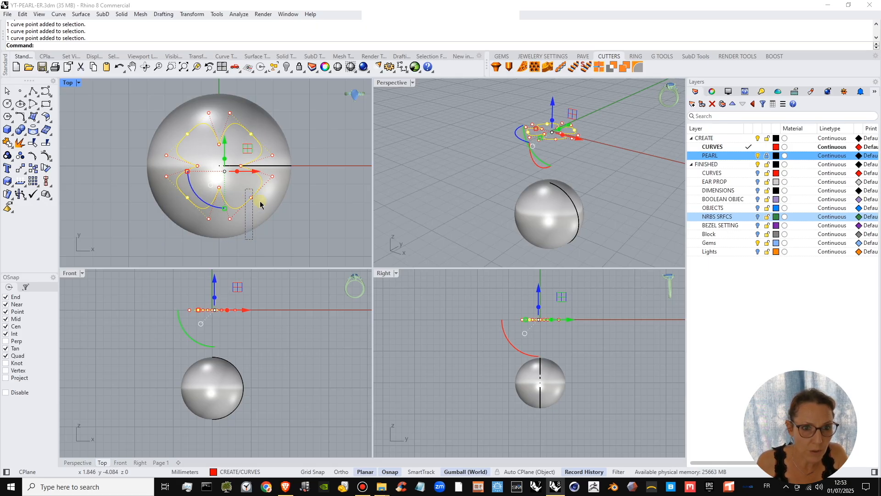
left_click_drag(261, 204, 260, 202, "shift")
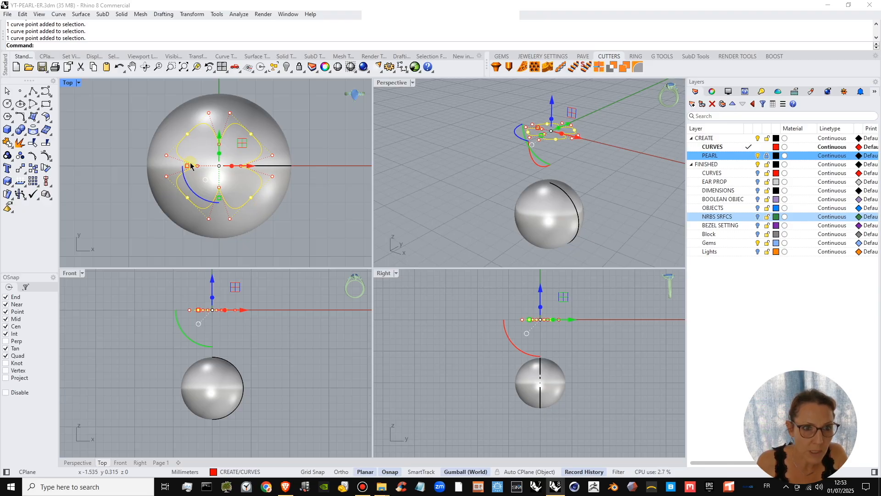
left_click_drag(191, 166, 172, 168)
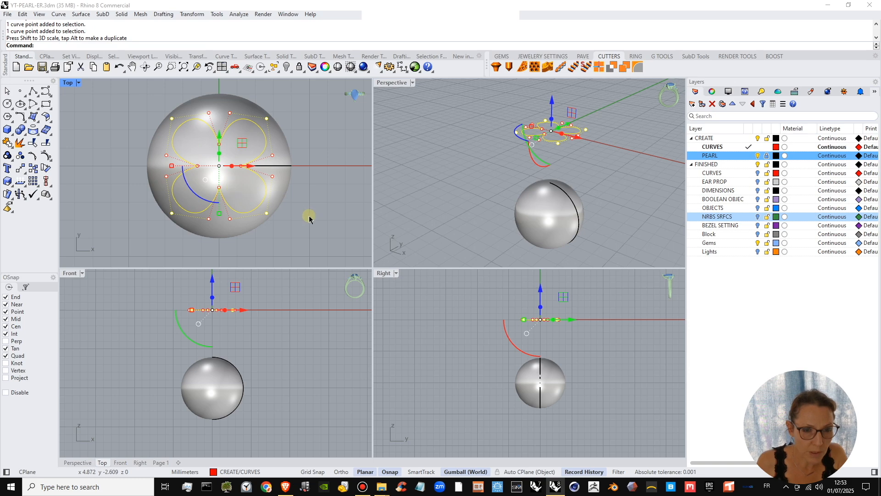
key("Escape")
- Join the four petal curves above the pearl into one closed curve
right_click_drag(315, 191, 321, 193)
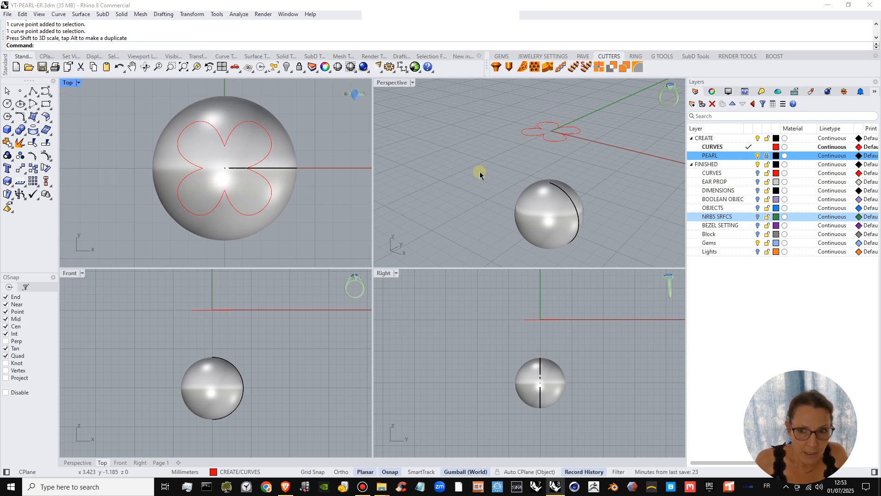
right_click_drag(523, 161, 568, 174)
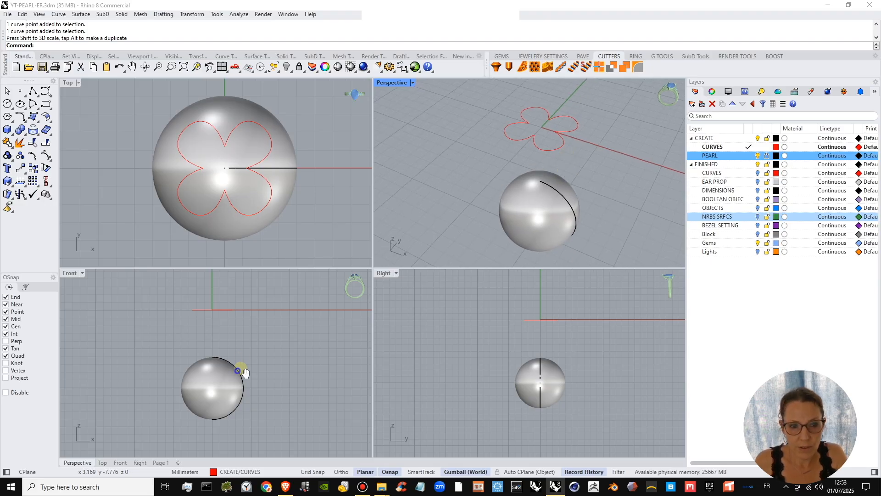
right_click_drag(246, 370, 253, 368)
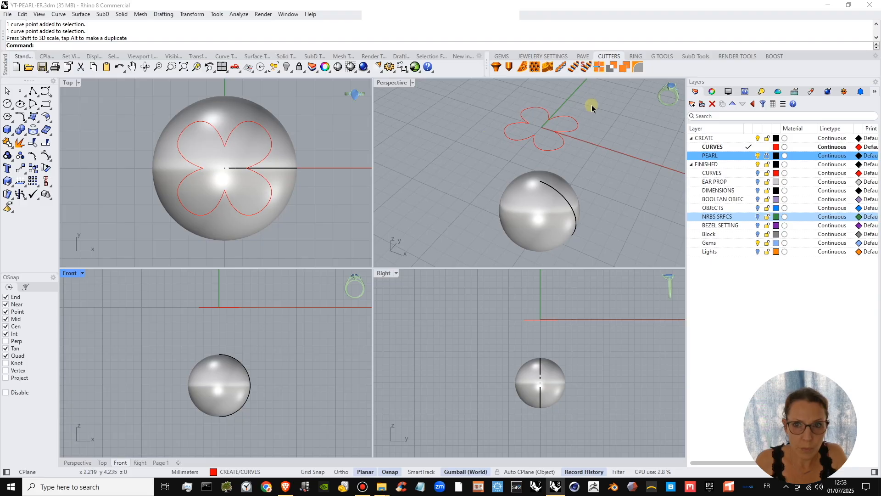
left_click_drag(590, 104, 489, 150)
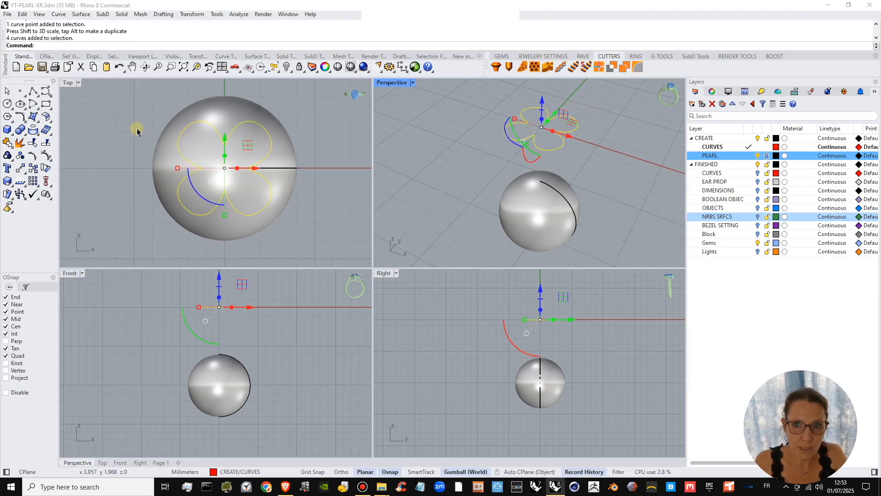
left_click(6, 143)
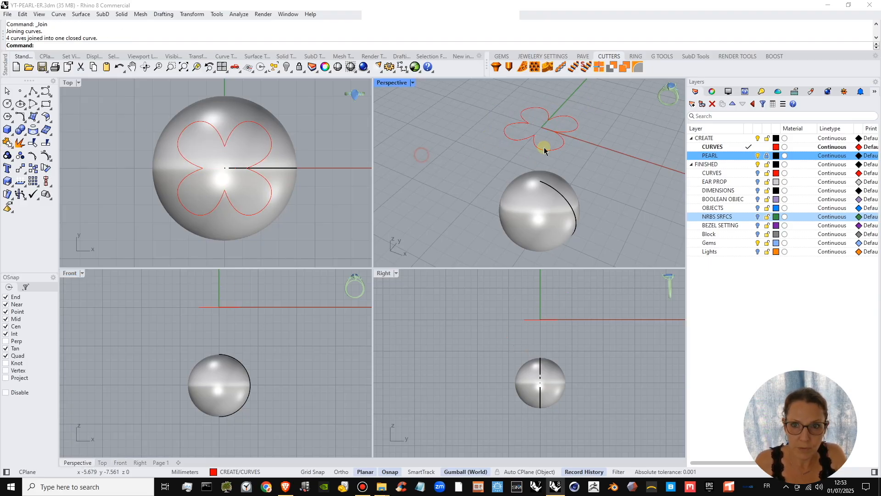
- Select the joined four-petal curve and display its control points
right_click_drag(576, 175, 582, 160)
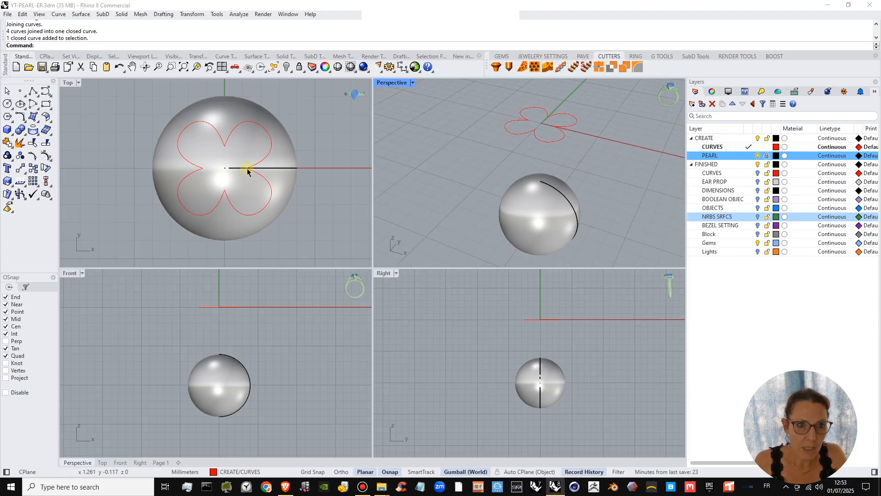
left_click(550, 145)
scroll(561, 145, "up", 2)
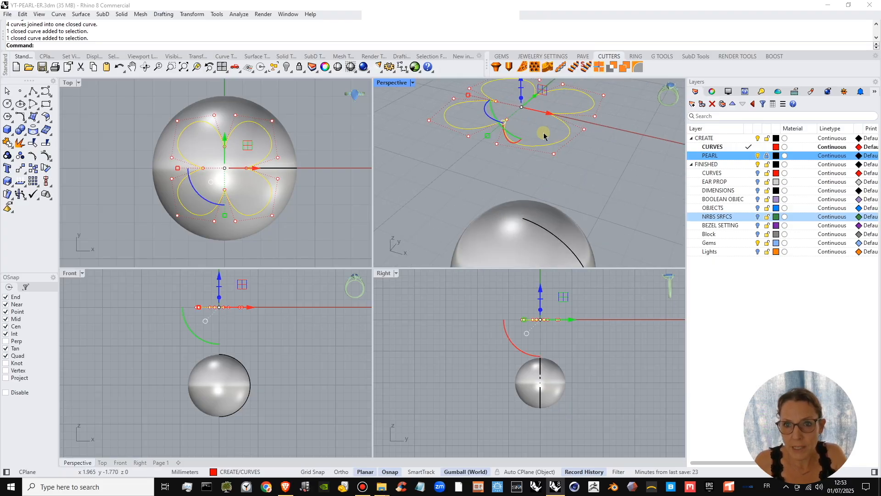
scroll(544, 136, "down", 4)
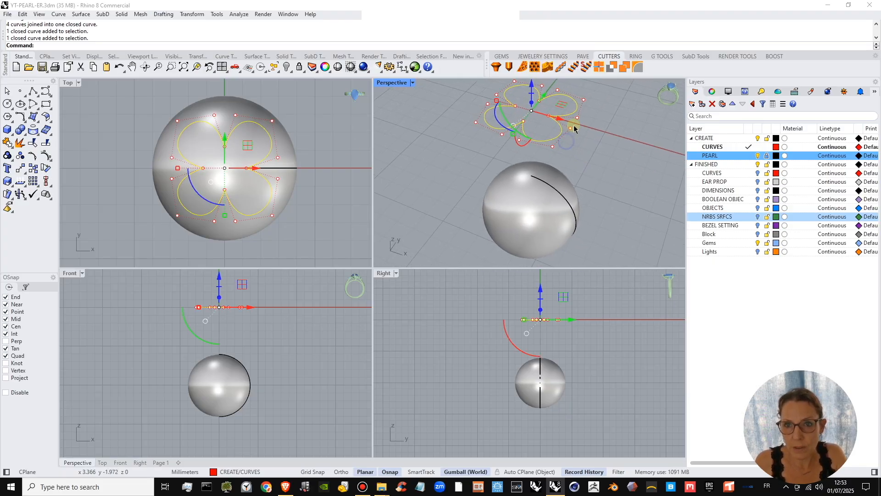
- Try stretching one petal by moving its tip control point away from the centre, and undo the move
left_click(584, 99)
right_click_drag(591, 132, 582, 157, "shift")
left_click_drag(604, 119, 632, 129)
scroll(588, 157, "down", 4)
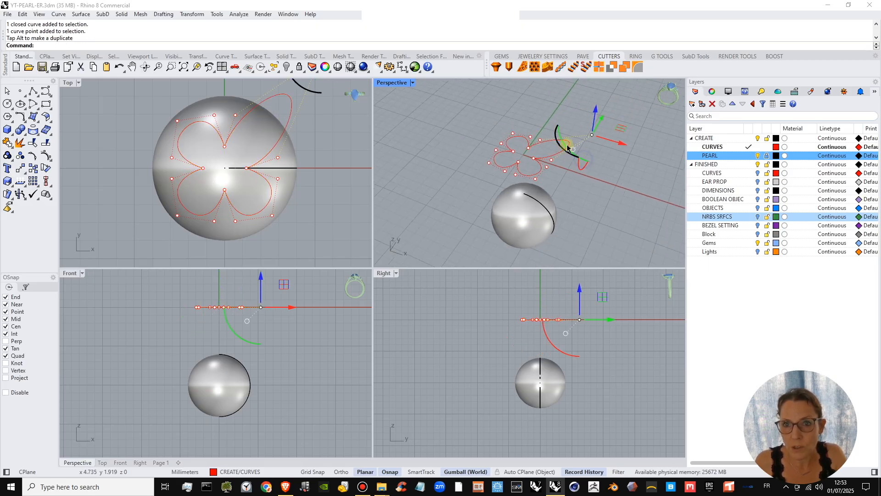
scroll(568, 147, "up", 2)
right_click_drag(290, 168, 290, 203)
key("Escape")
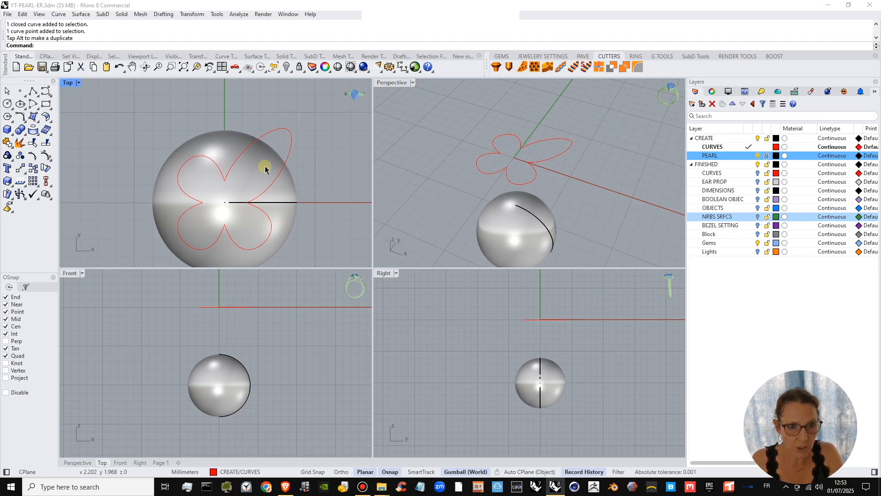
key("ctrl+z")
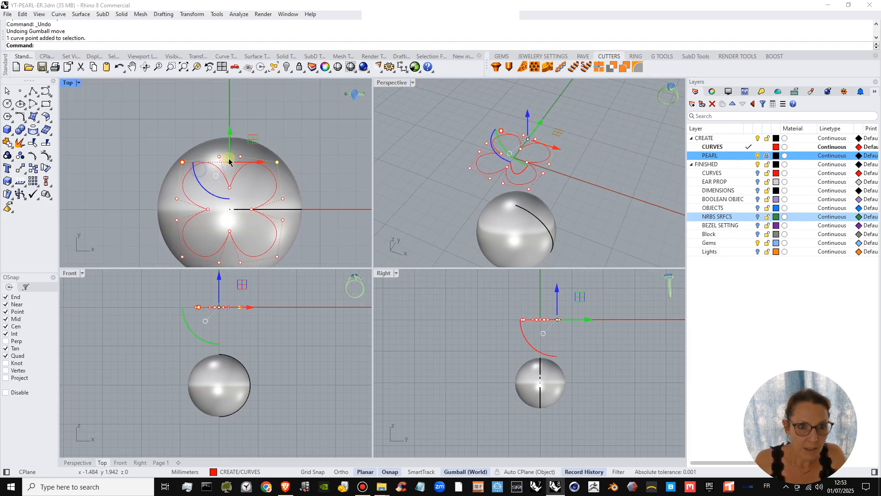
- Try stretching the two upper petals outward by repositioning their control points, and undo the changes
left_click_drag(182, 161, 138, 148)
left_click_drag(236, 139, 230, 114)
key("Escape")
key("Escape")
right_click_drag(318, 168, 301, 138)
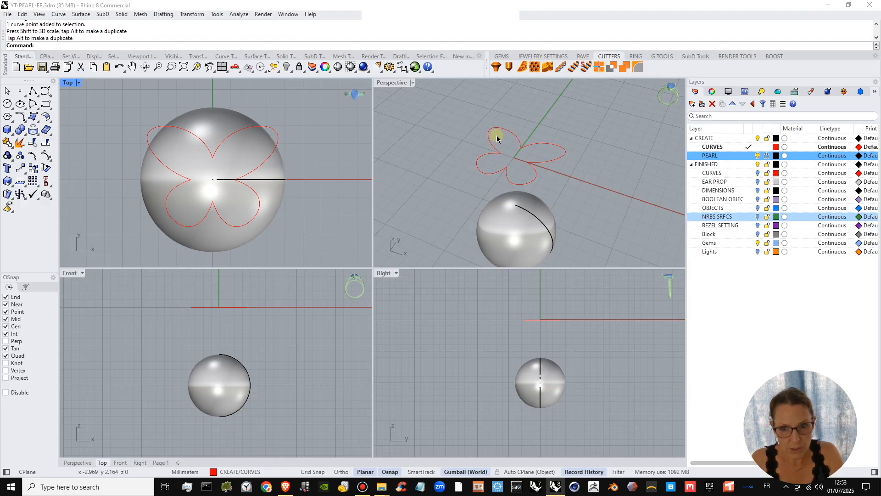
key("ctrl+z")
key("ctrl+z")
key("Escape")
right_click_drag(593, 143, 570, 179)
right_click_drag(275, 201, 279, 225)
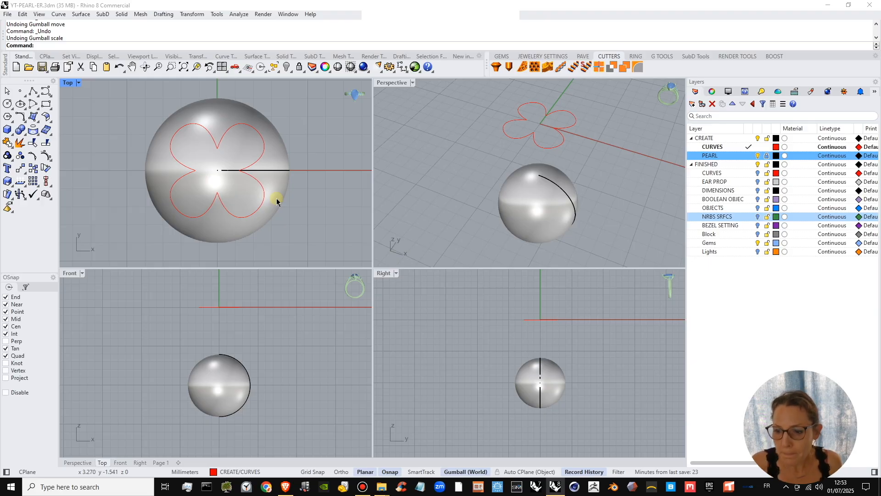
right_click_drag(286, 197, 293, 197)
right_click_drag(265, 314, 233, 316)
scroll(225, 307, "up", 6)
scroll(213, 335, "up", 4)
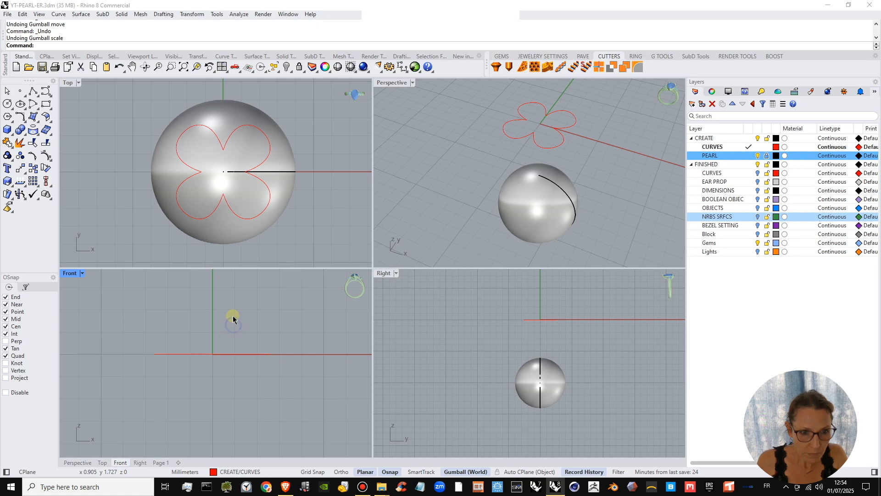
scroll(234, 319, "down", 2)
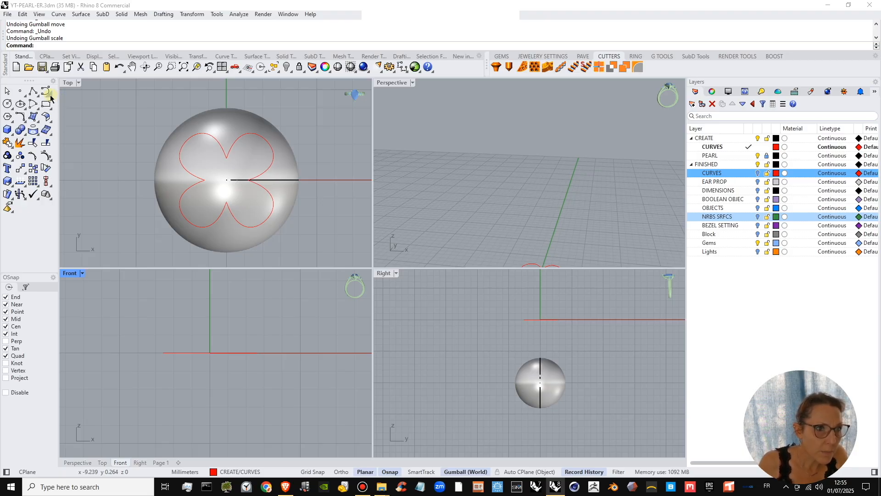
- Draw a grid-snapped polyline in a maximized Front view through (0, -3), (-5, 3), (-2, 3) and (0, 5)
left_click(36, 96)
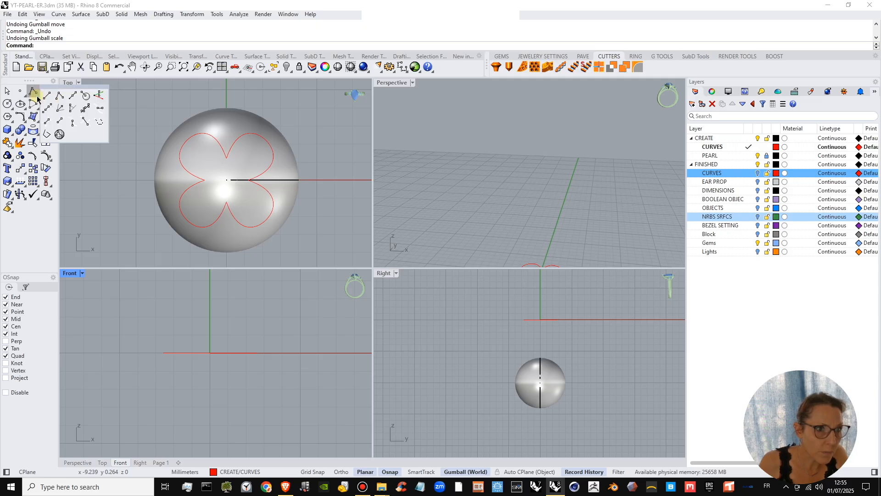
left_click(59, 95)
right_click_drag(227, 426, 234, 387)
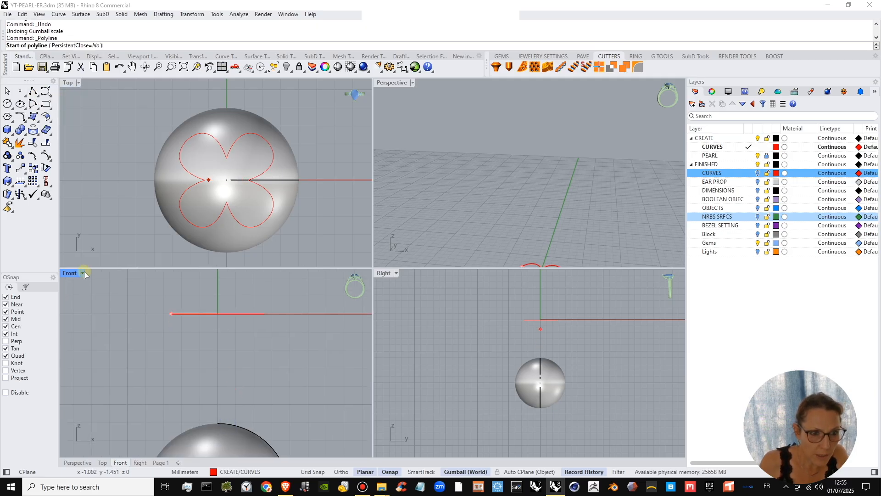
left_click(71, 274)
double_click(70, 274)
scroll(325, 321, "down", 3)
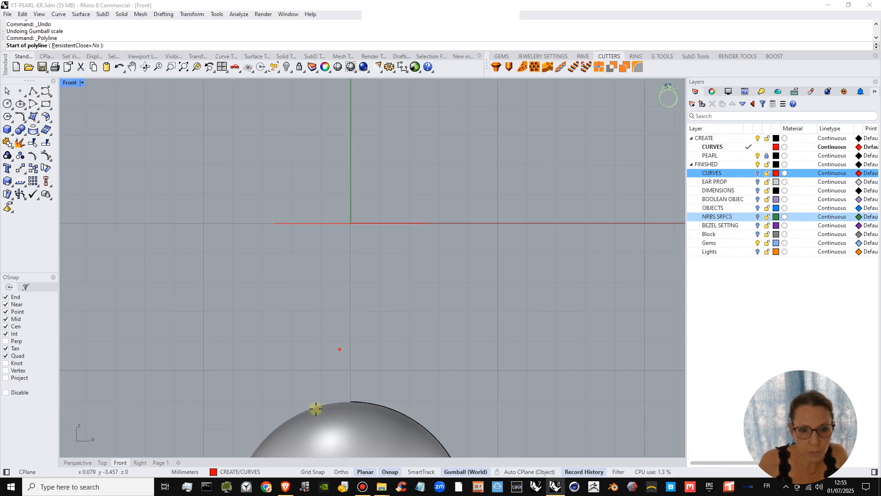
left_click(313, 472)
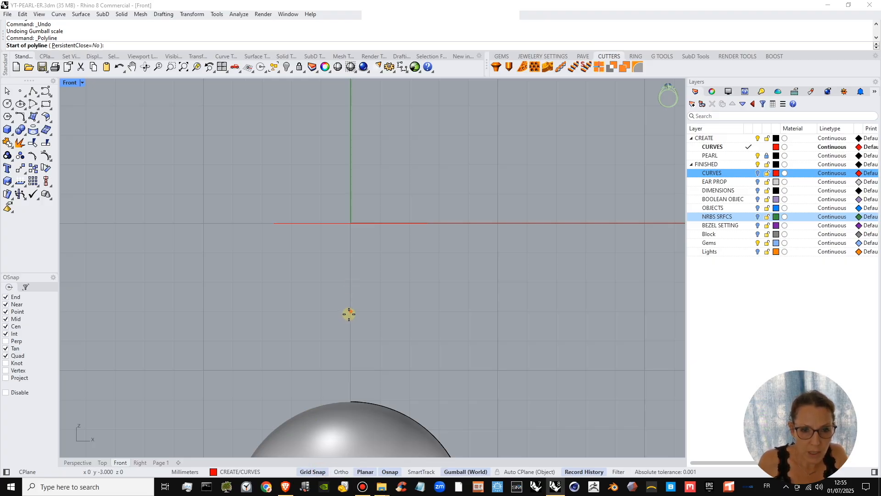
left_click(349, 313)
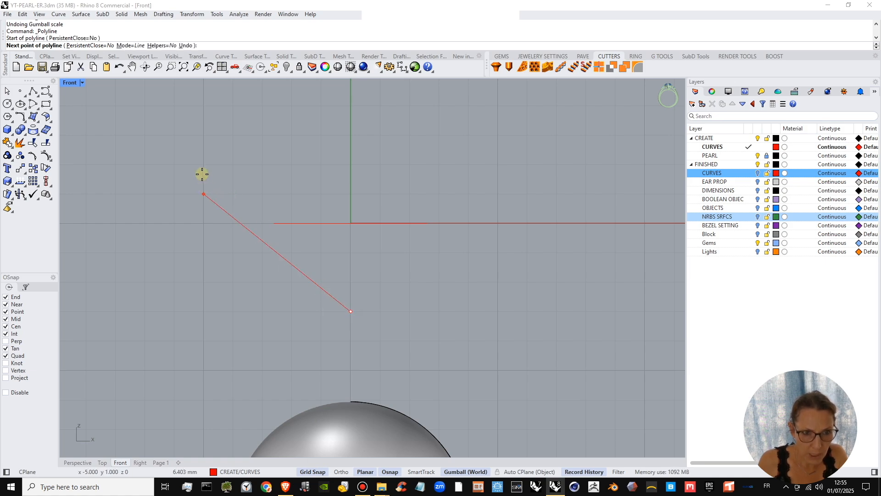
left_click(204, 136)
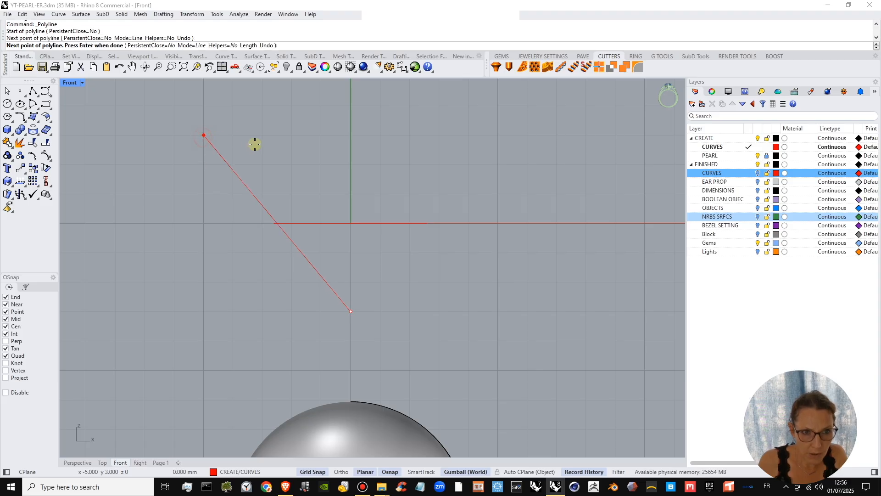
left_click(288, 138)
right_click_drag(287, 137, 284, 180)
left_click(348, 119)
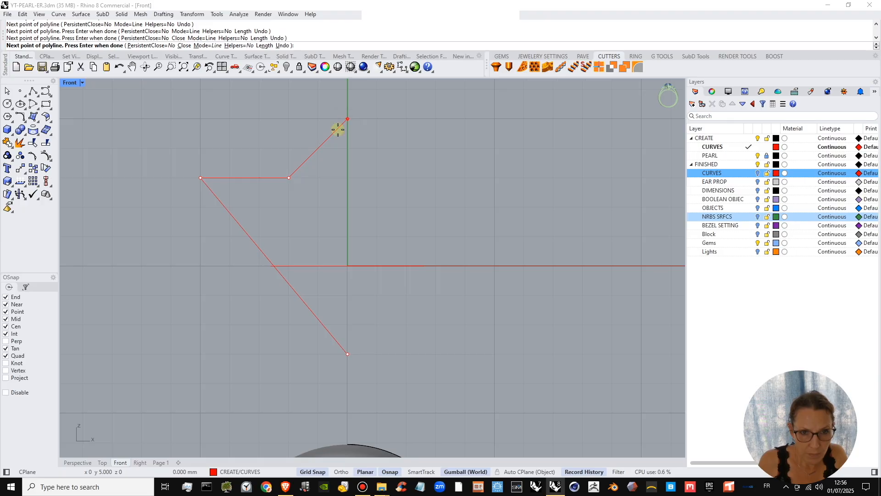
right_click(340, 150)
- Explode the polyline and rebuild its segments with 4 points and degree 3
right_click_drag(343, 194, 341, 207)
left_click_drag(328, 173, 206, 232)
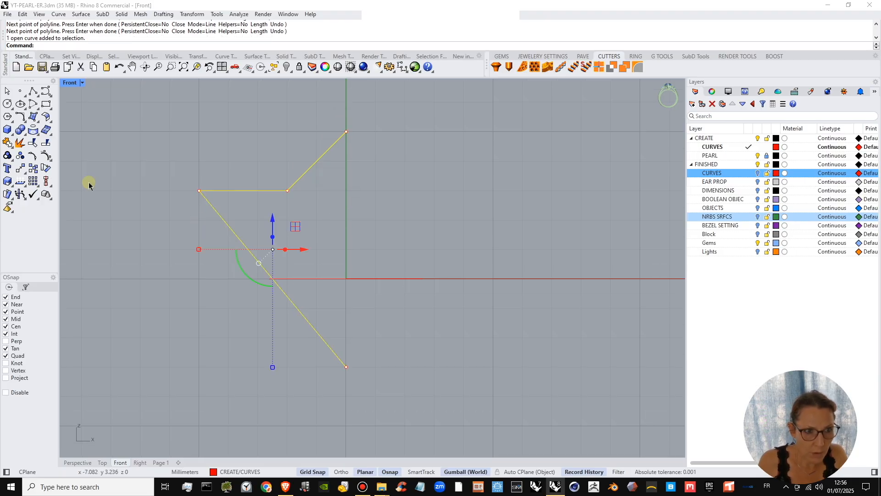
left_click(17, 144)
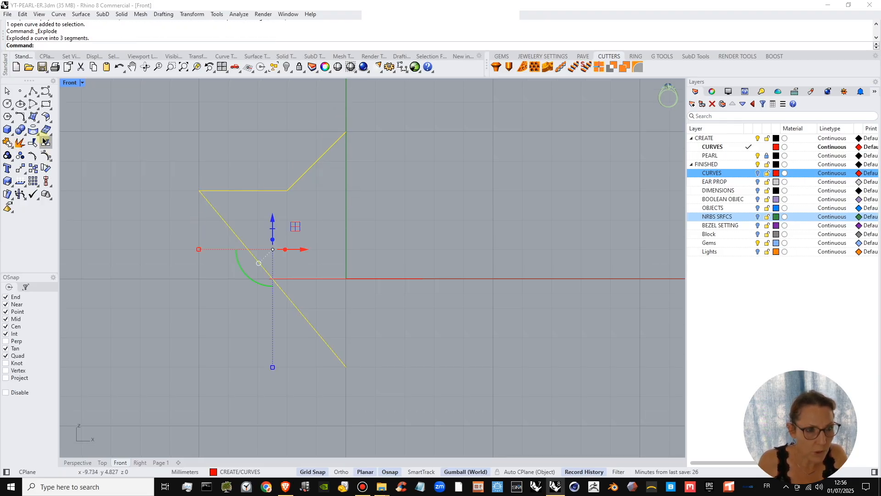
left_click(26, 120)
left_click(86, 147)
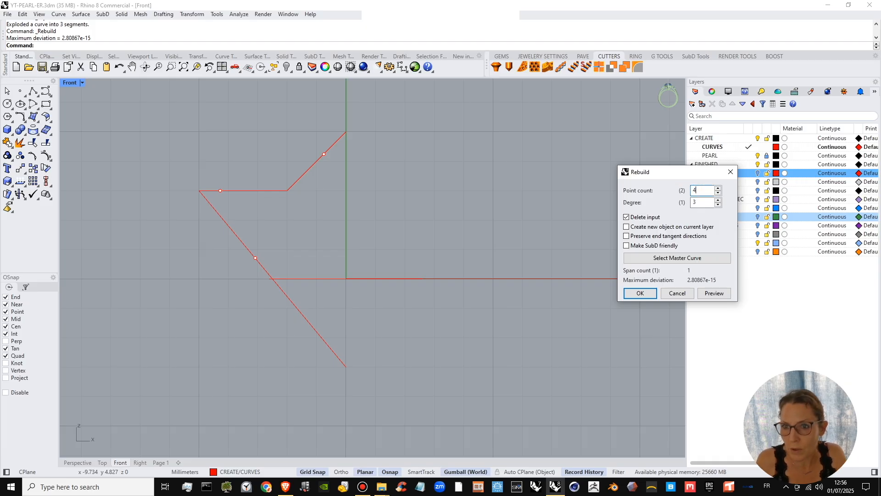
left_click(719, 293)
left_click(635, 290)
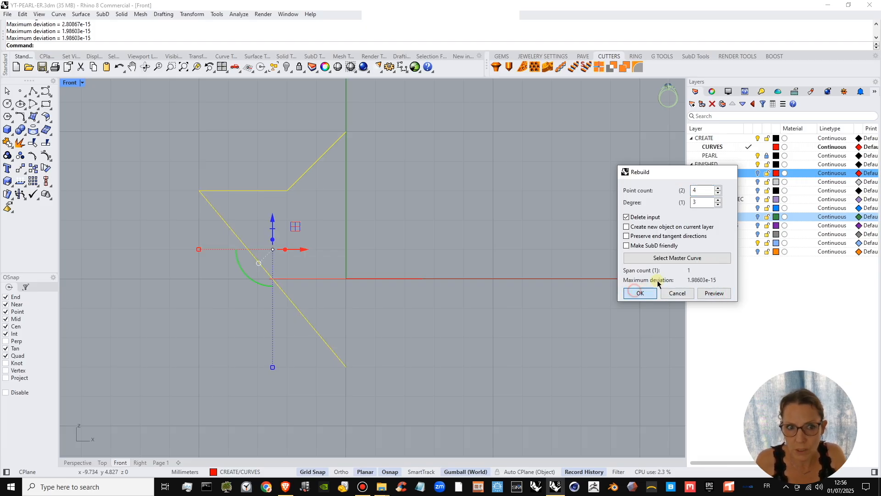
- Bow the long lower segment down and away from the axis by moving its two middle control points together
left_click(319, 303)
left_click(292, 303)
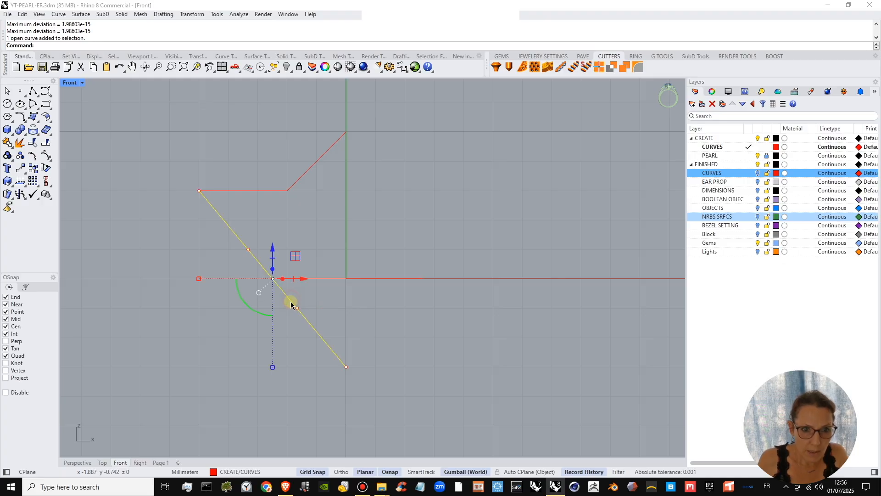
left_click_drag(227, 241, 305, 319)
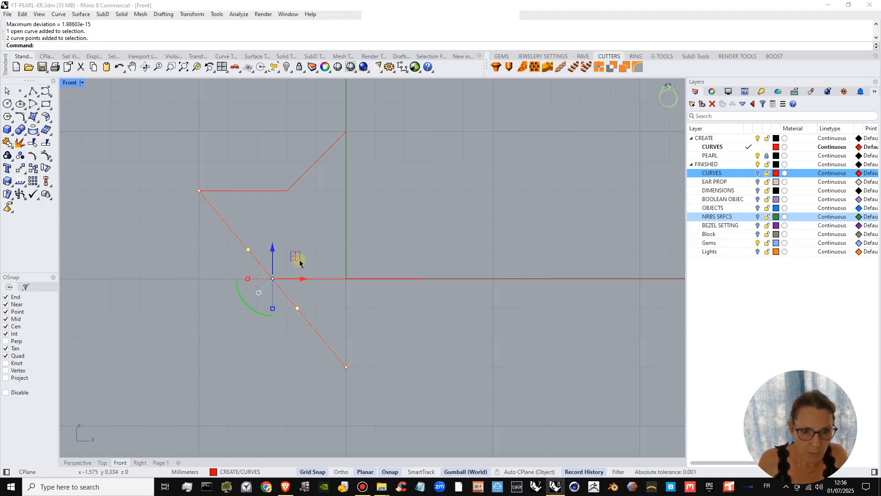
mouse_move(295, 258)
left_mouse_down()
mouse_move(295, 302)
mouse_move(285, 260)
left_mouse_up()
key("Escape")
- Shape the lower curve into a soft S by moving its lower middle control point towards the axis and its upper one down
left_click(286, 320)
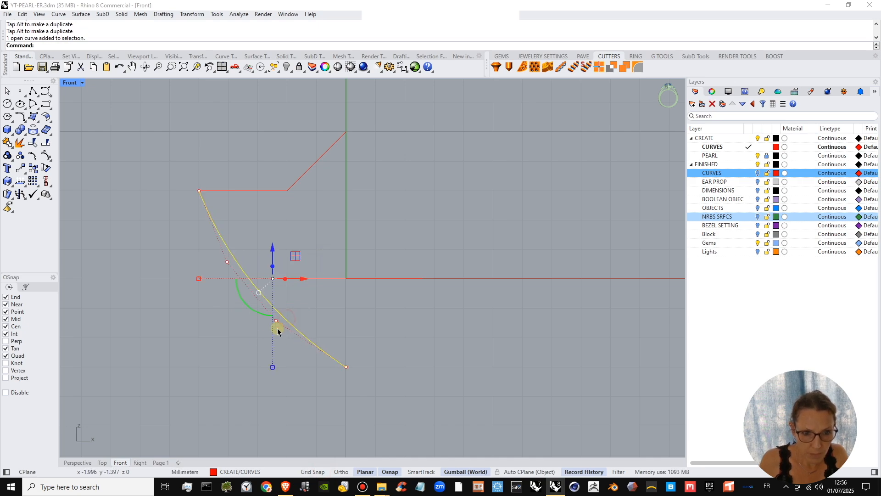
left_click_drag(257, 340, 346, 307)
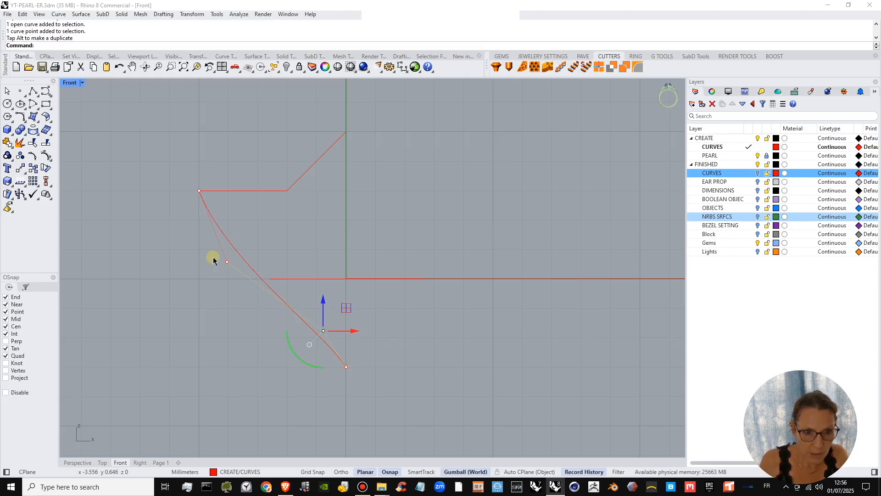
left_click_drag(199, 245, 272, 282)
left_click_drag(250, 236, 250, 267)
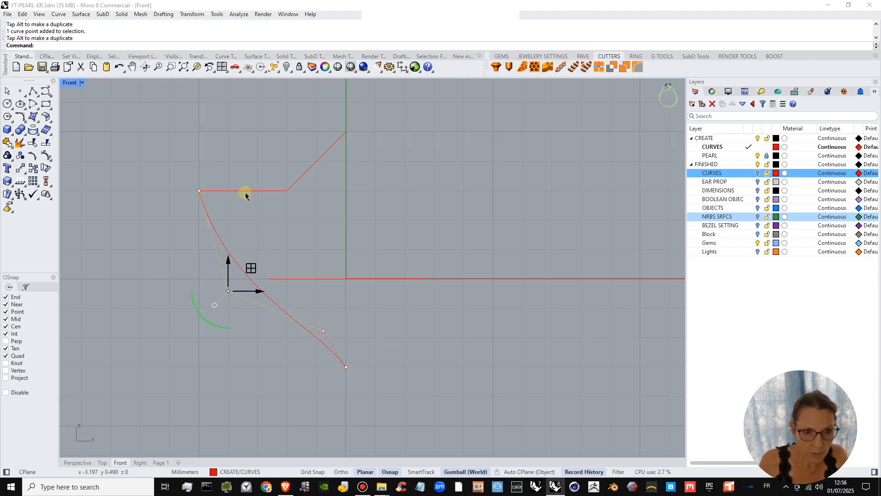
- Arch the short horizontal segment by moving its inner middle control point up and slightly outward
left_click(246, 192)
left_click_drag(215, 174, 267, 202)
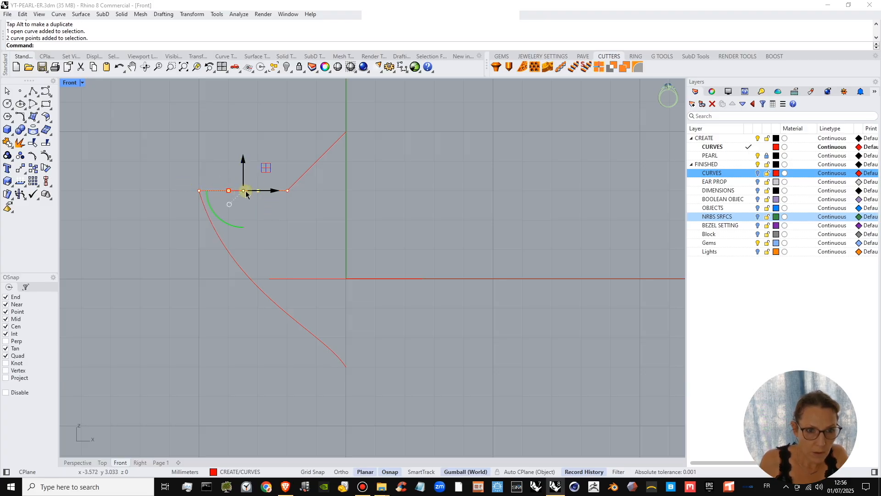
left_click(257, 215)
left_click(260, 191)
left_click(258, 191)
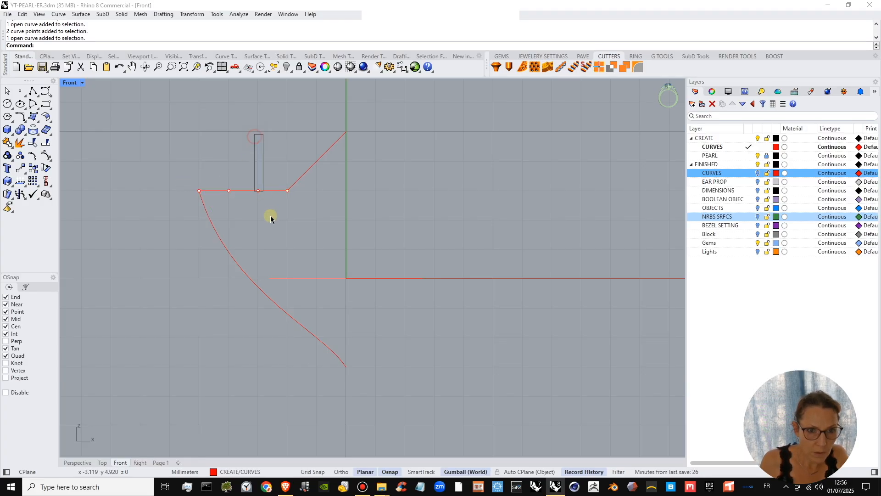
left_click_drag(281, 168, 268, 136)
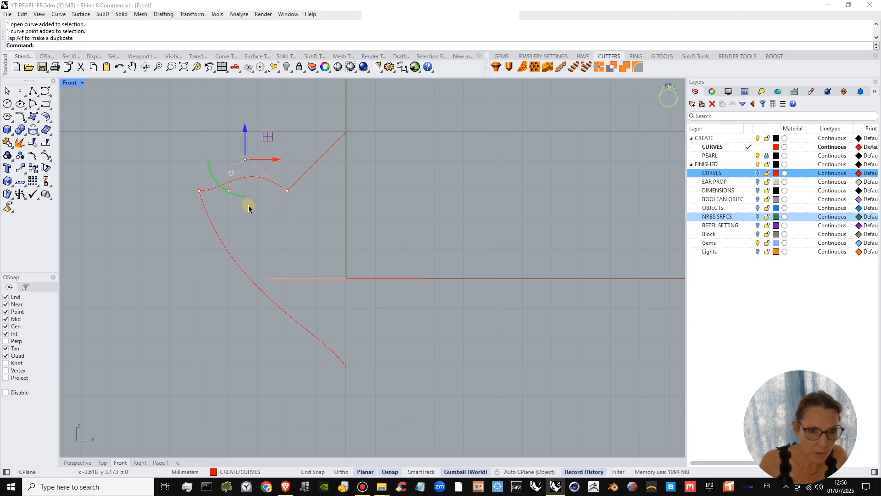
- Rebuild the long lower curve with 5 points and degree 3
left_click(202, 198)
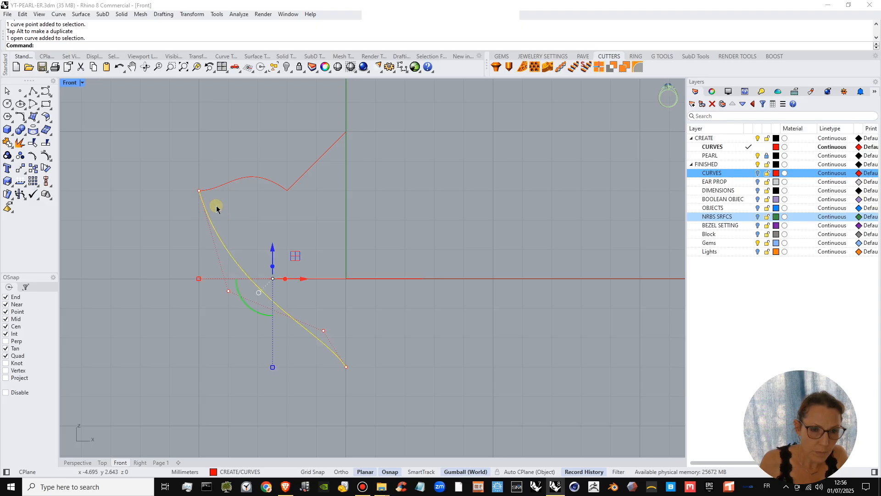
left_click(26, 123)
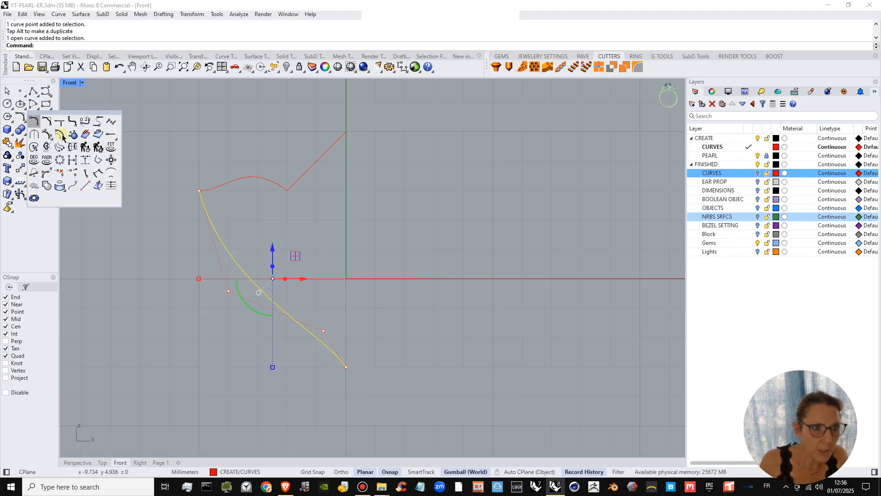
left_click(86, 147)
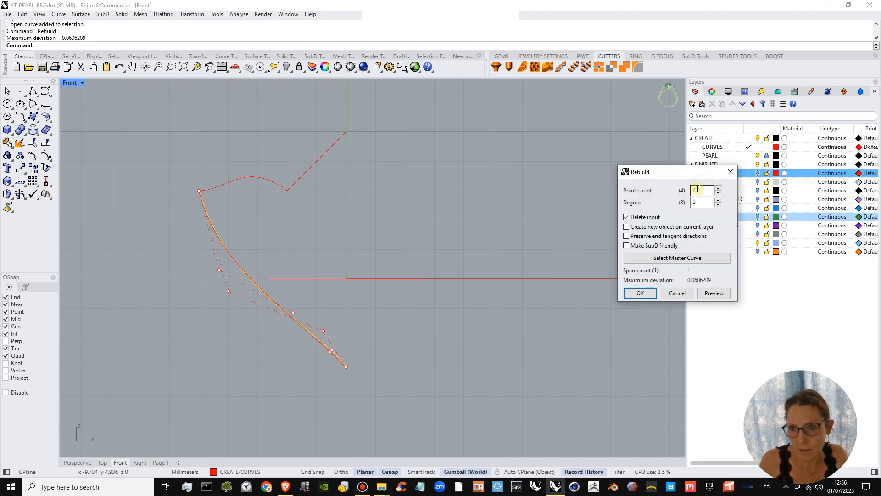
type("5")
left_click(701, 294)
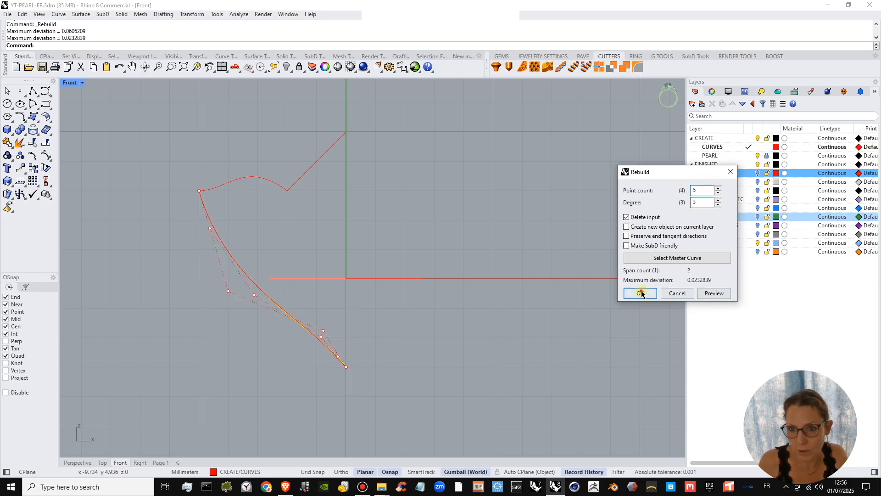
left_click(640, 293)
- Move the lower curve's control point nearest the outer corner inward and slightly up
left_click(185, 223)
left_click_drag(244, 236, 245, 237)
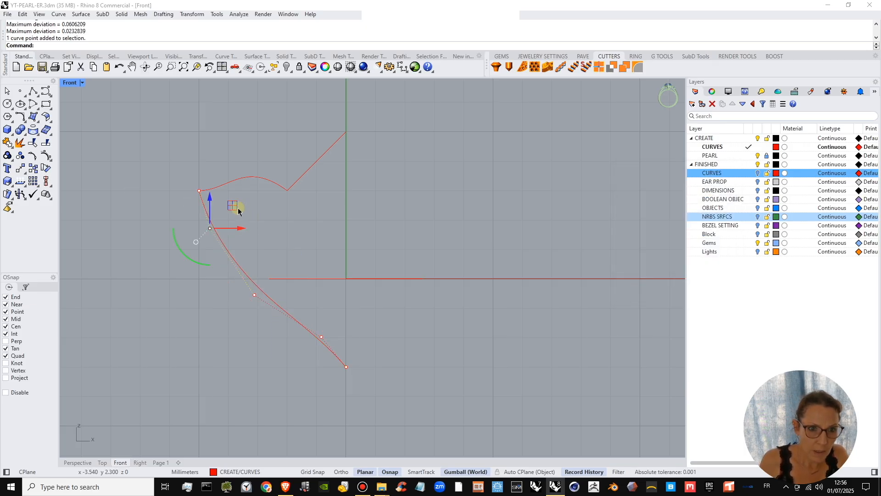
left_click_drag(235, 207, 253, 196)
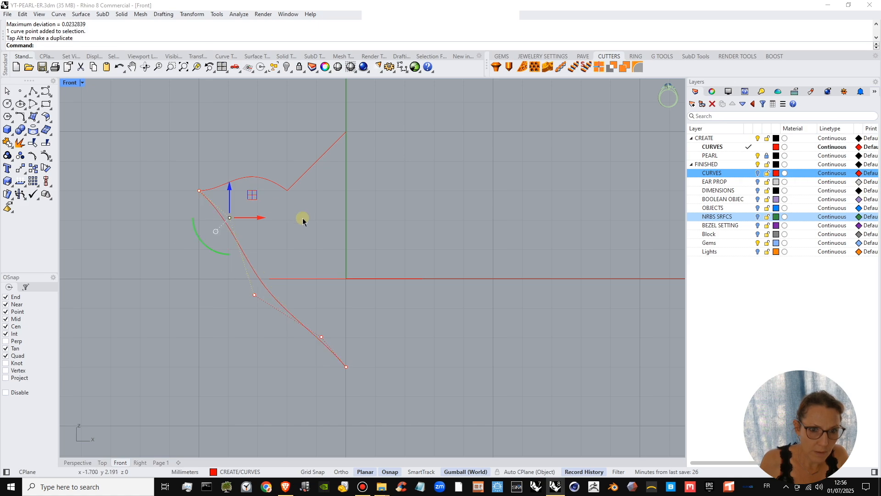
left_click(303, 220)
- Bend the upper diagonal segment by moving its control points, and raise its top end along the vertical axis
left_click(307, 172)
left_click_drag(291, 136, 339, 188)
left_click_drag(340, 139, 361, 143)
left_click(334, 217)
left_click(323, 148)
left_click(345, 133)
left_click_drag(346, 112, 347, 89)
scroll(351, 216, "down", 4)
key("Escape")
- Refine the upper curve by shifting its two middle control points together slightly upward
right_click_drag(375, 220, 359, 210)
left_click(309, 181)
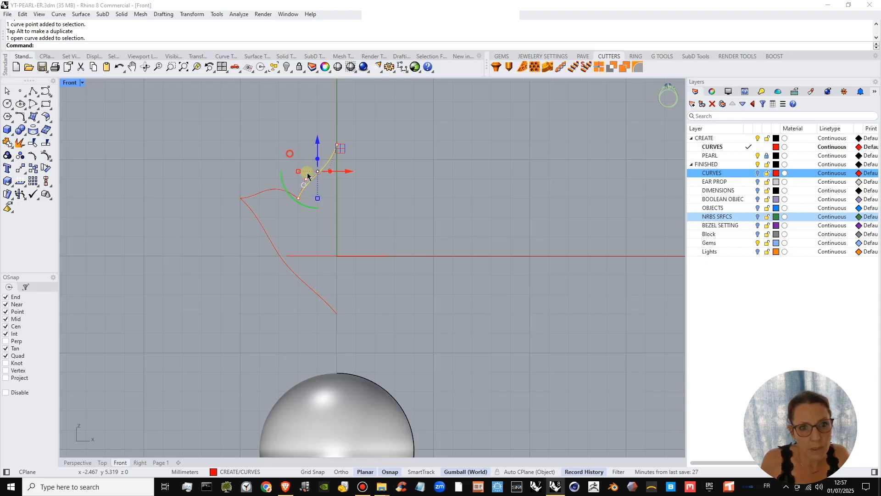
left_click_drag(290, 154, 341, 191)
left_click_drag(344, 151, 347, 142)
key("Escape")
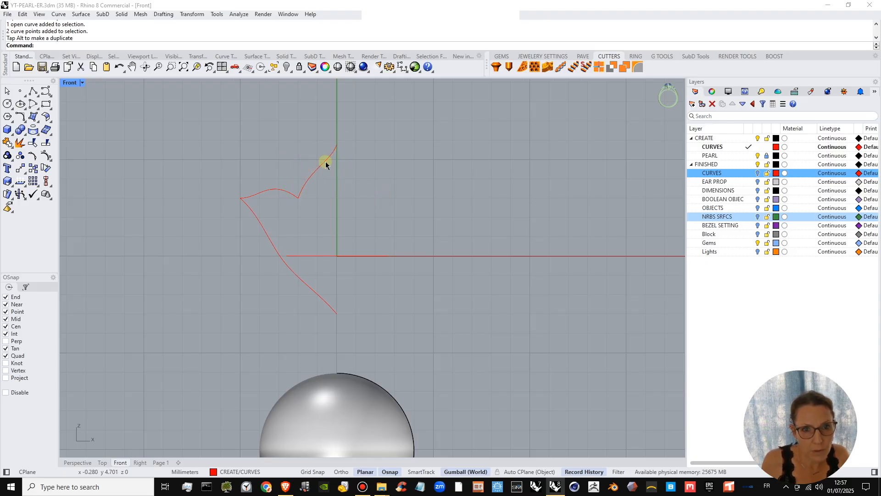
- Lower the outer corner shared by the lower and arched curves, and adjust the arch's outer middle control point for a rounder shape
left_click(326, 162)
left_click(255, 208)
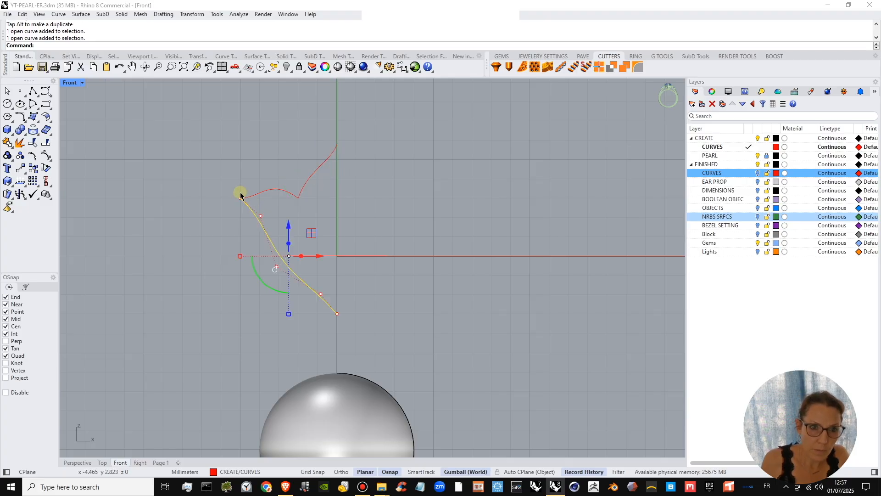
left_click(239, 199)
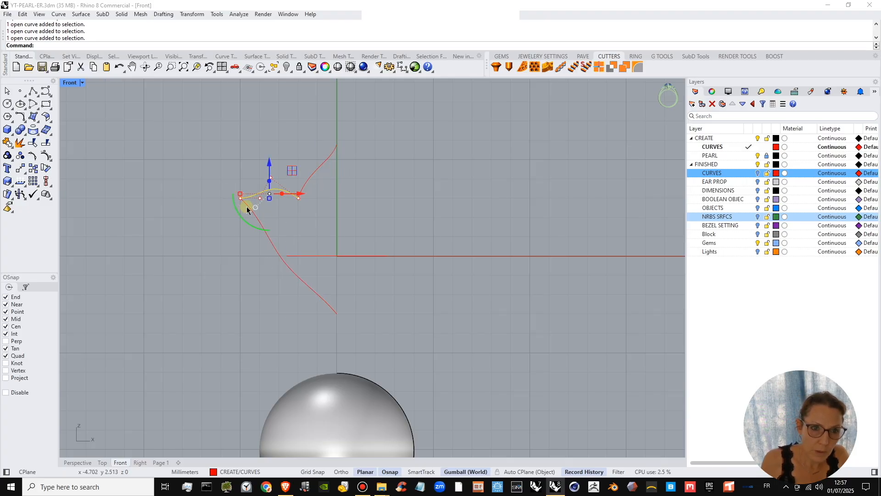
left_click(248, 207, "shift")
left_click_drag(216, 175, 249, 213)
mouse_move(264, 171)
left_mouse_down()
mouse_move(266, 205)
mouse_move(276, 173)
left_mouse_up()
left_click(296, 221)
left_click(258, 198)
left_click(299, 220)
- Join the three side-profile curve segments into one open curve
scroll(314, 233, "down", 3)
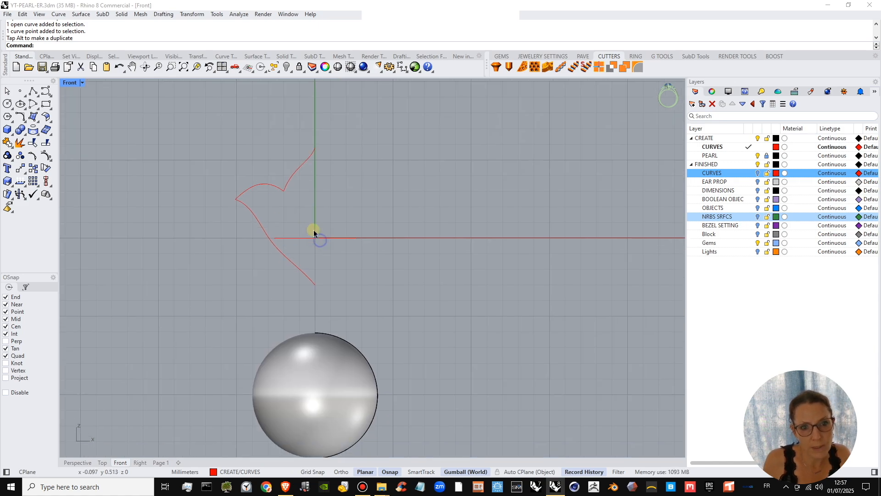
left_click_drag(249, 222, 223, 199)
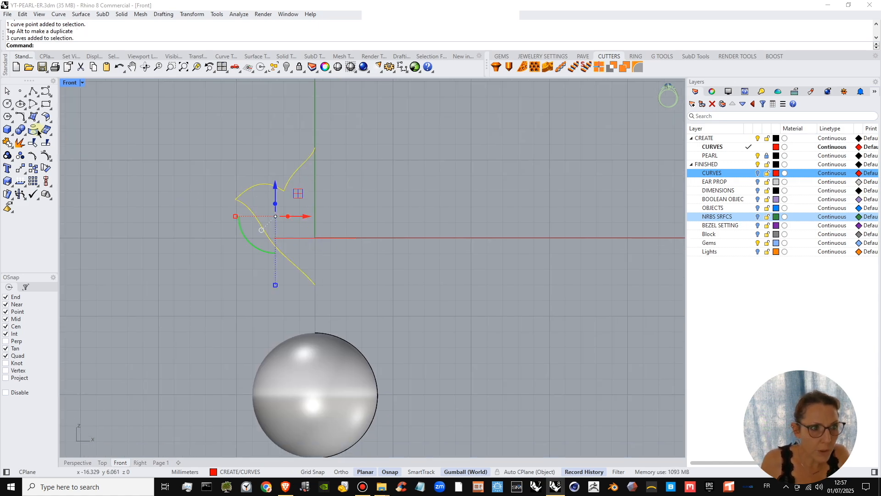
left_click(8, 143)
mouse_move(364, 209)
right_mouse_down()
mouse_move(349, 209)
mouse_move(360, 202)
right_mouse_up()
left_click(363, 212)
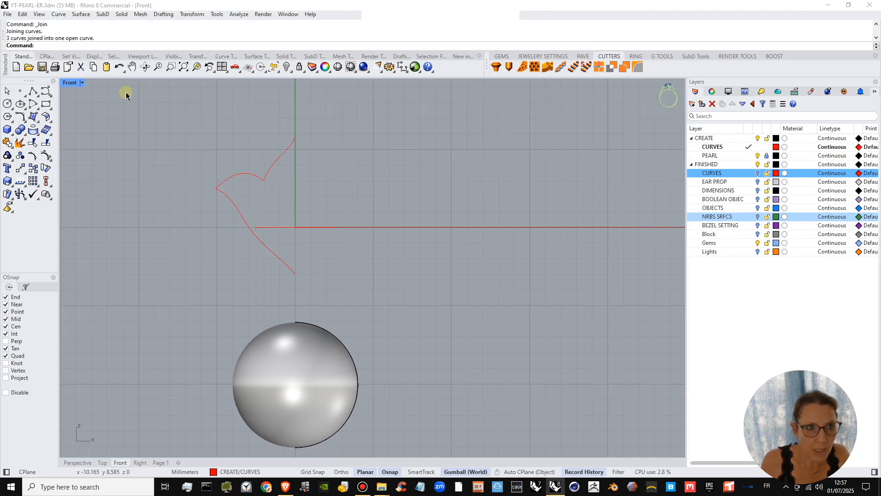
- Examine the joined profile curve and the four-petal base curve together in the four-viewport layout, checking each curve's control points
double_click(74, 83)
scroll(504, 168, "down", 5)
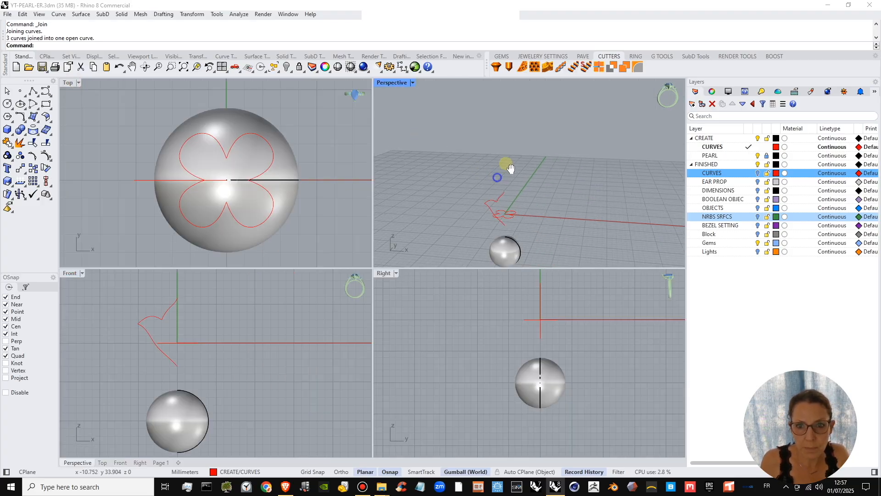
scroll(524, 205, "up", 10)
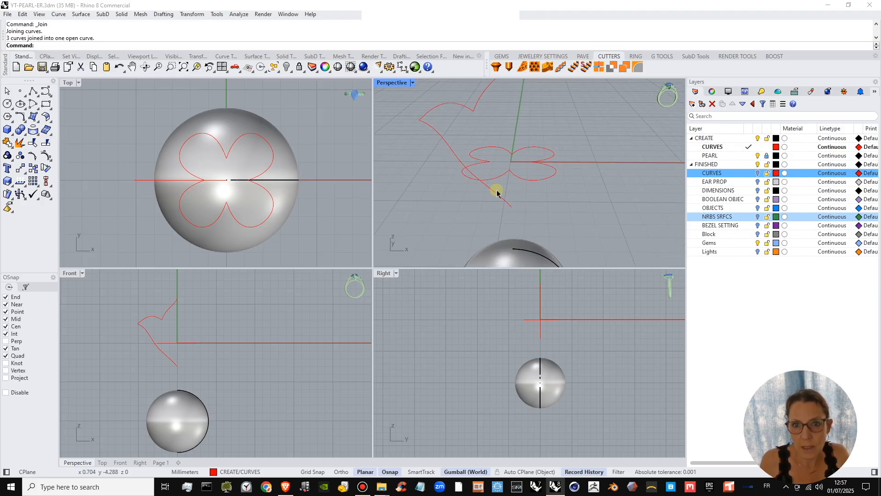
right_click_drag(512, 215, 509, 180)
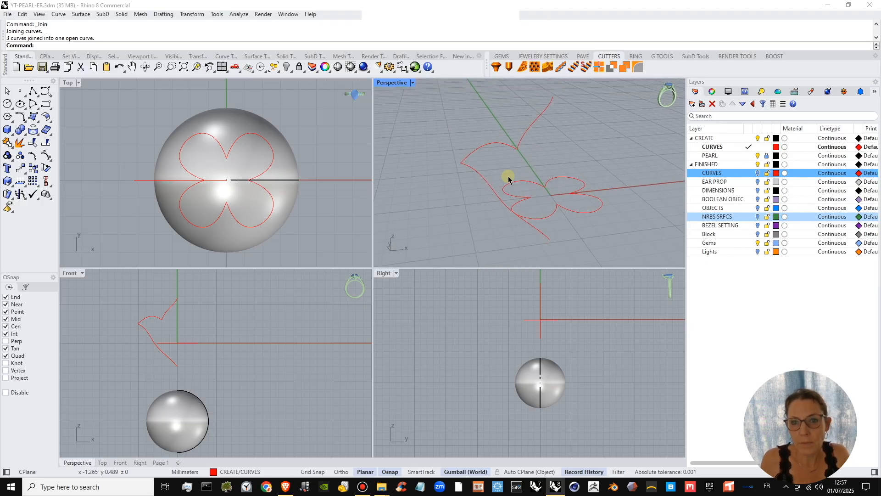
left_click(523, 142)
left_click(562, 151)
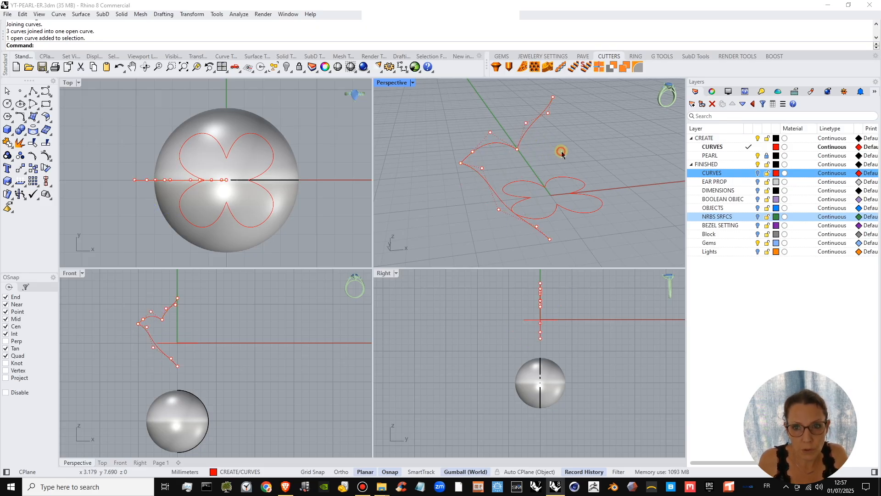
right_click_drag(589, 153, 582, 153, "shift")
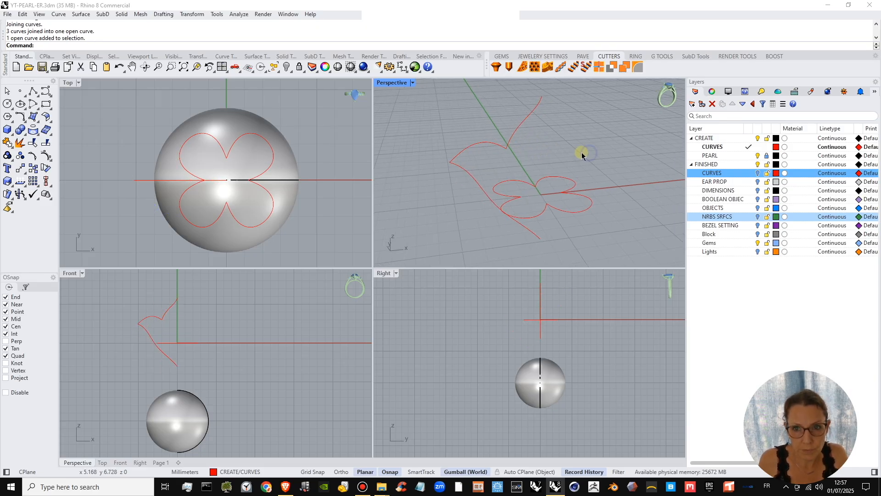
left_click(551, 179)
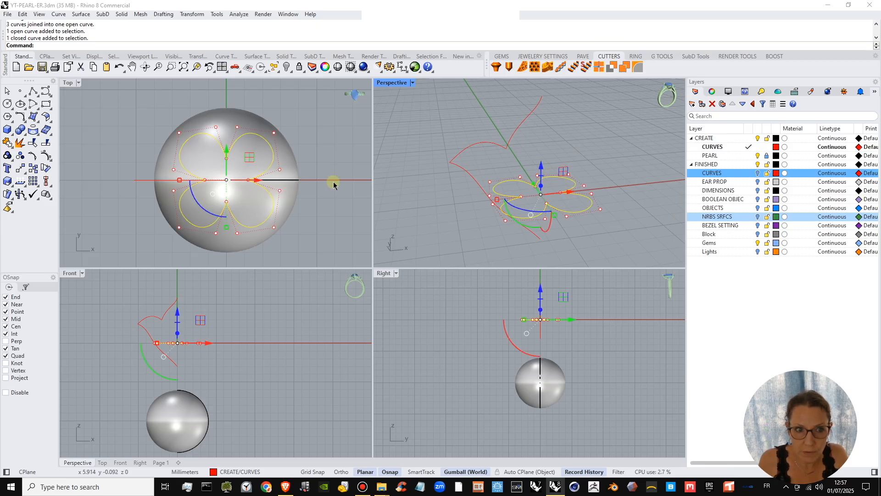
left_click_drag(516, 190, 529, 206)
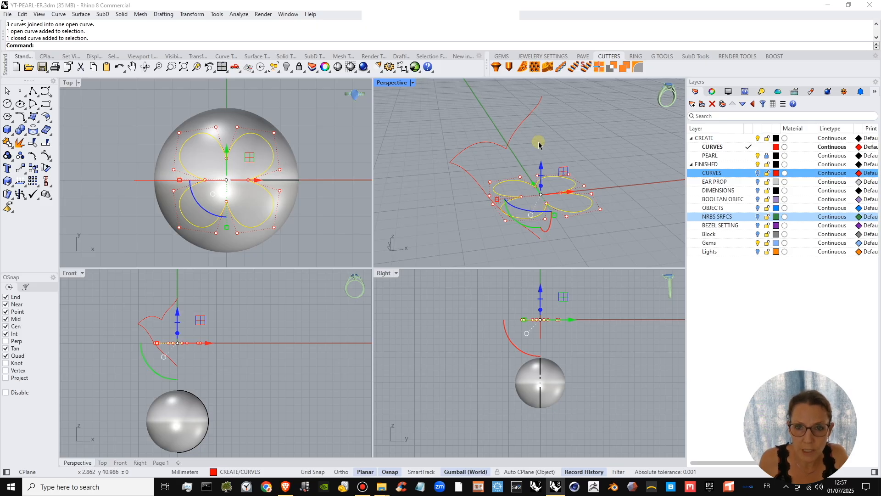
key("Escape")
right_click_drag(579, 169, 571, 174, "shift")
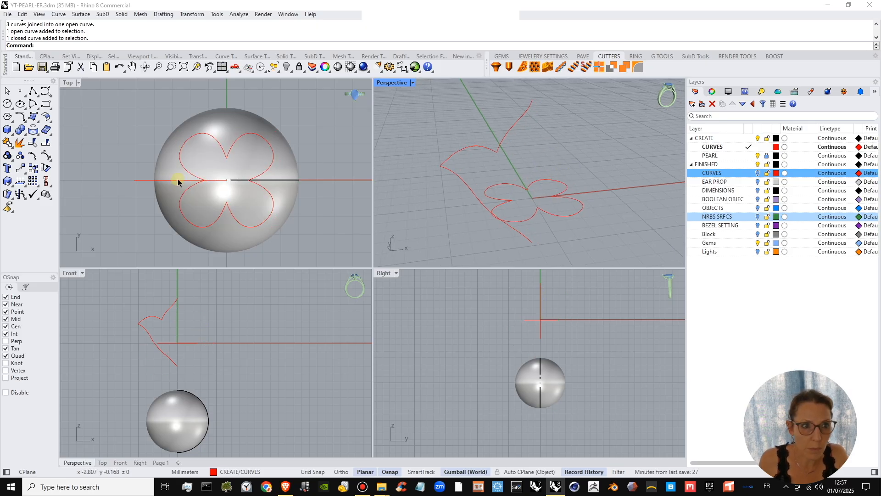
- Start a Rail Revolve, and add a new layer named SRFCS at the beginning of the CREATE group
left_click(39, 121)
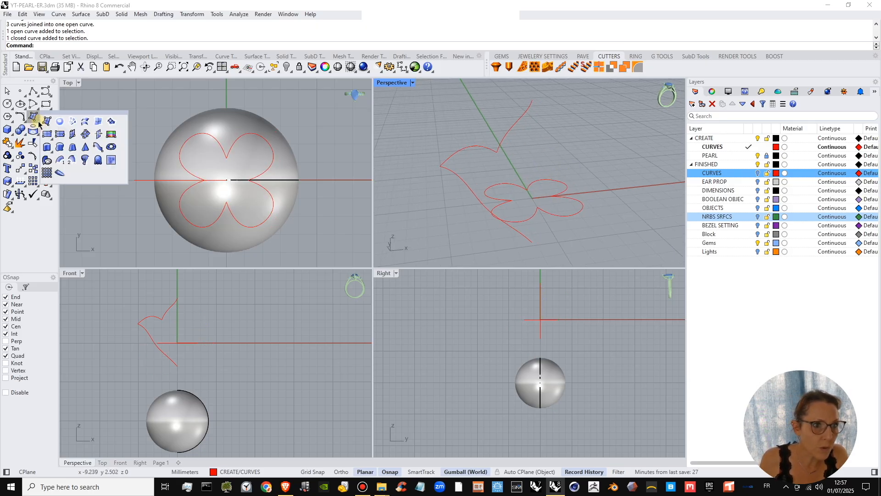
right_click(85, 161)
scroll(504, 173, "down", 2)
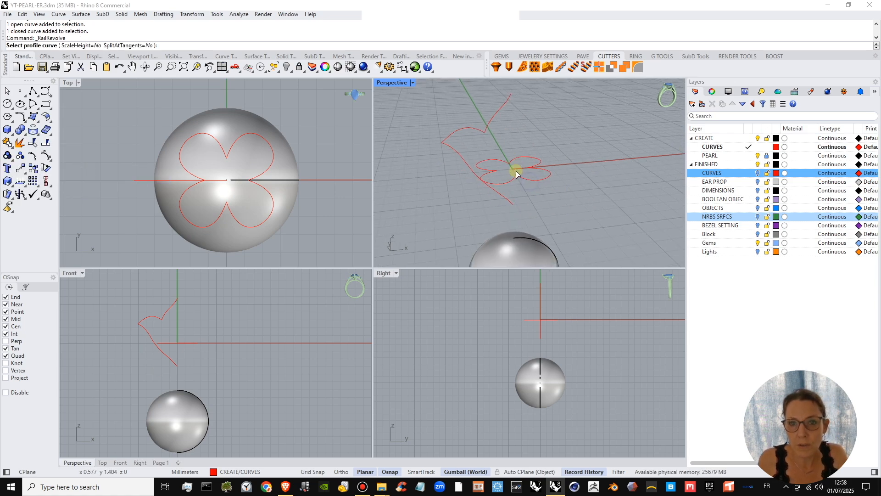
left_click(692, 104)
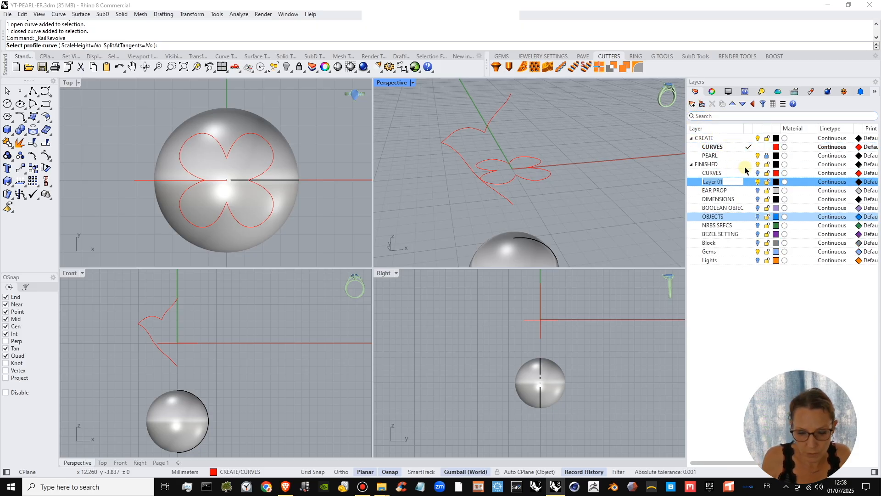
type("SRFCS")
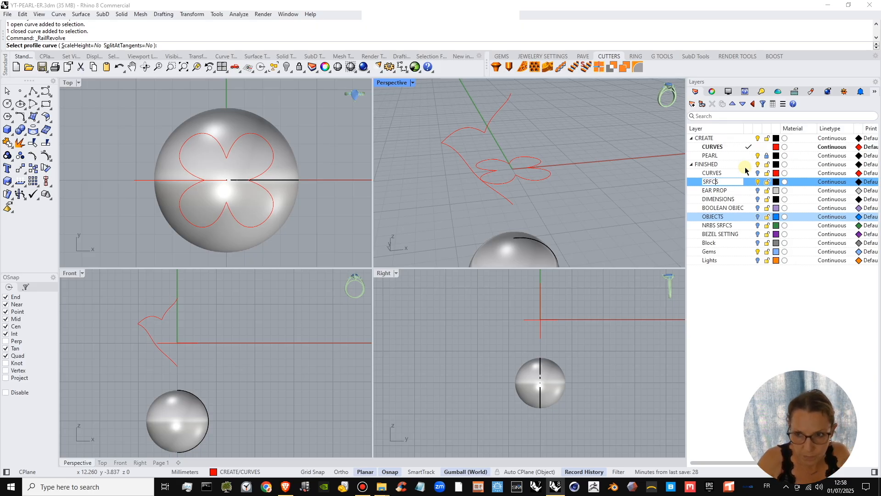
key("Return")
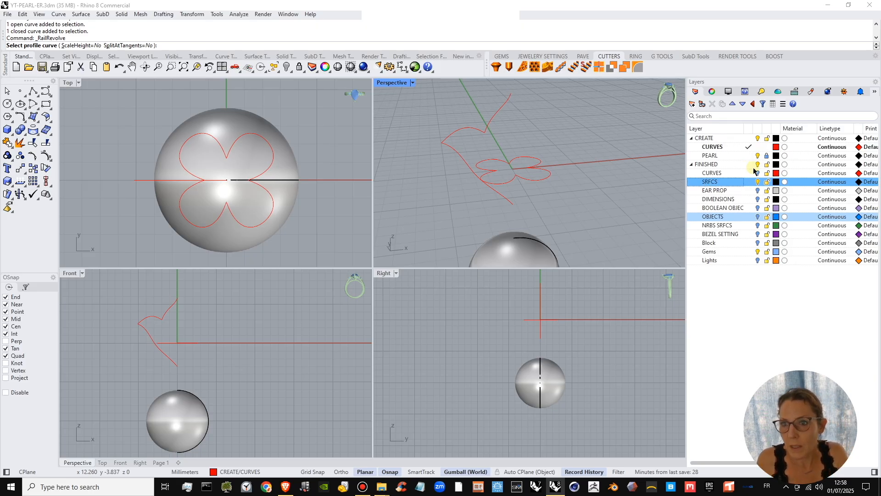
left_click_drag(731, 183, 733, 142)
- Set the SRFCS layer's colour to a dark green and make it the current layer
left_click(777, 148)
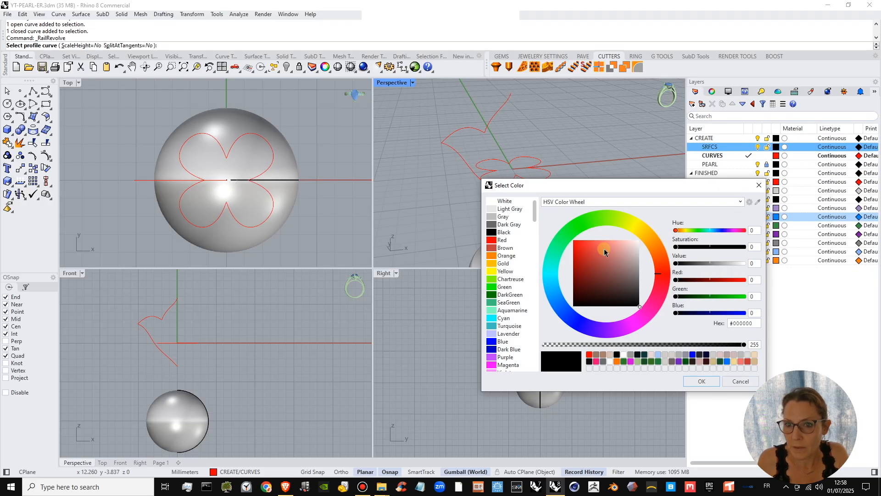
left_click(567, 241)
left_click(589, 266)
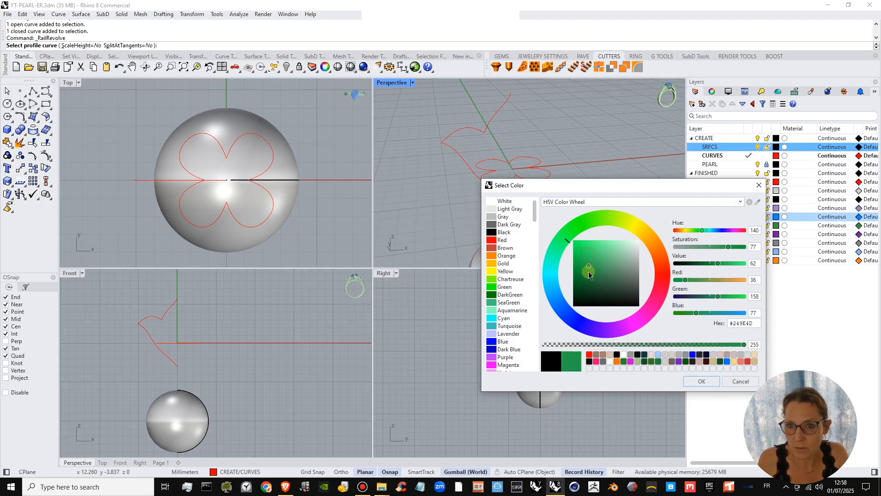
left_click(701, 381)
left_click(749, 146)
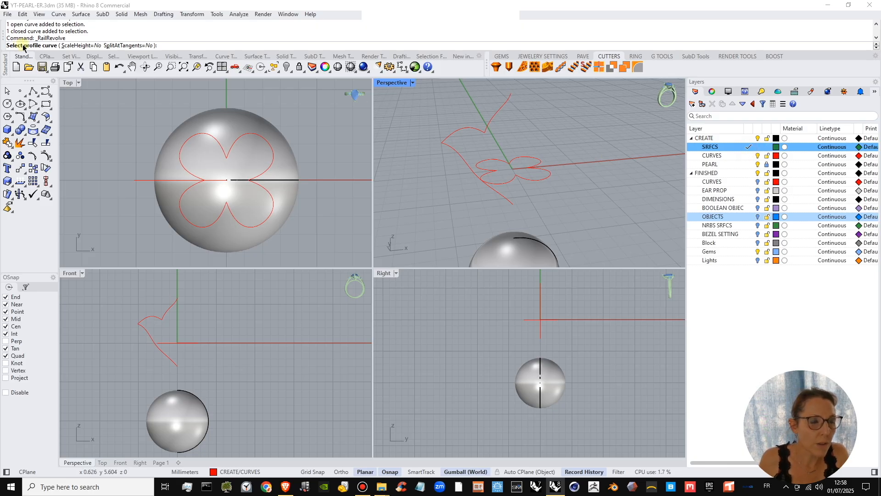
- Rail-revolve the side profile along the four-petal curve, using a vertical axis that starts at the origin (0)
left_click(460, 132)
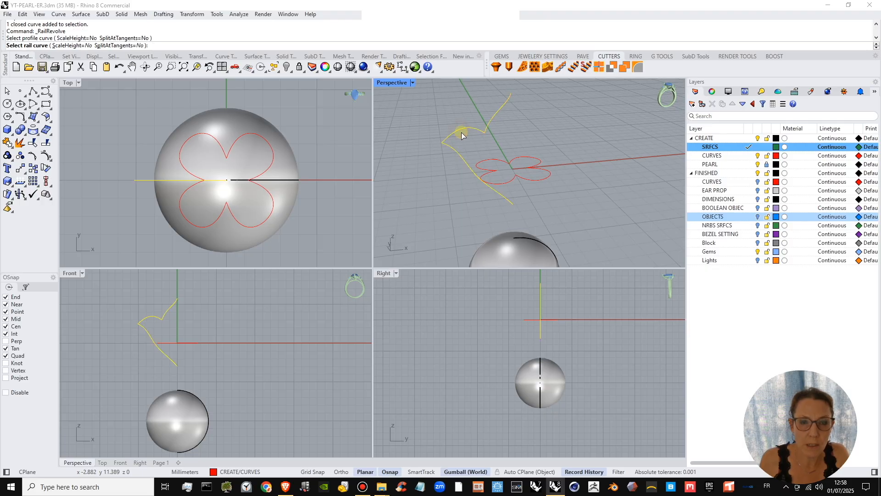
left_click(521, 180)
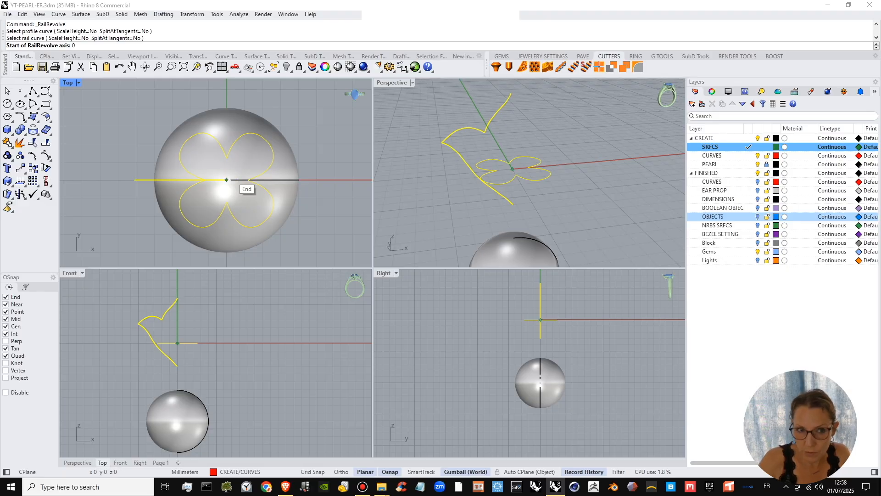
type("0")
key("Return")
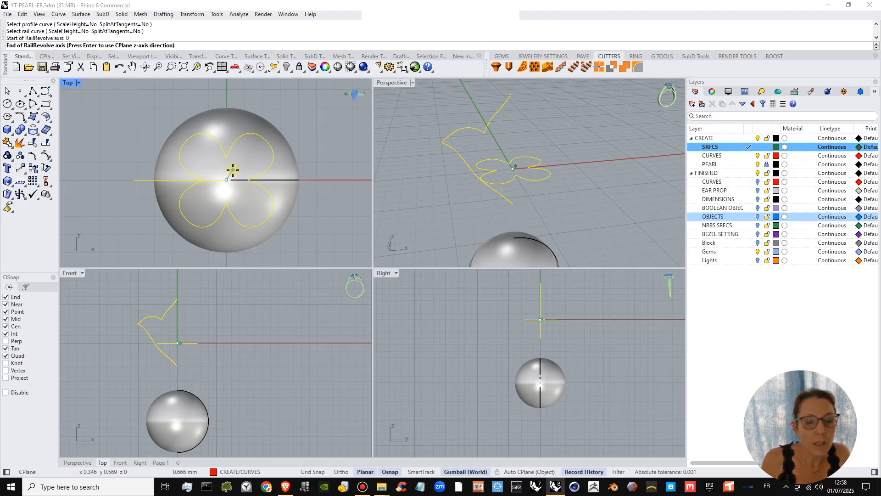
scroll(231, 370, "down", 4)
right_click_drag(231, 370, 276, 390)
scroll(242, 321, "up", 4)
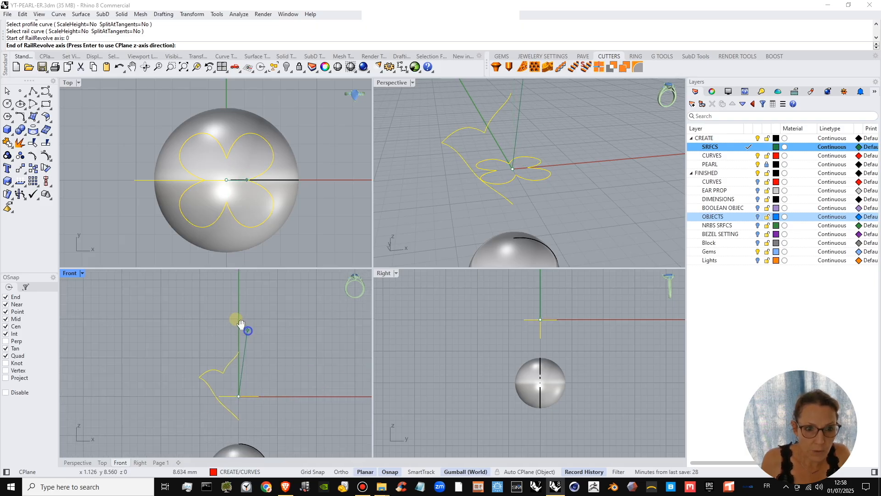
right_click_drag(240, 320, 226, 305)
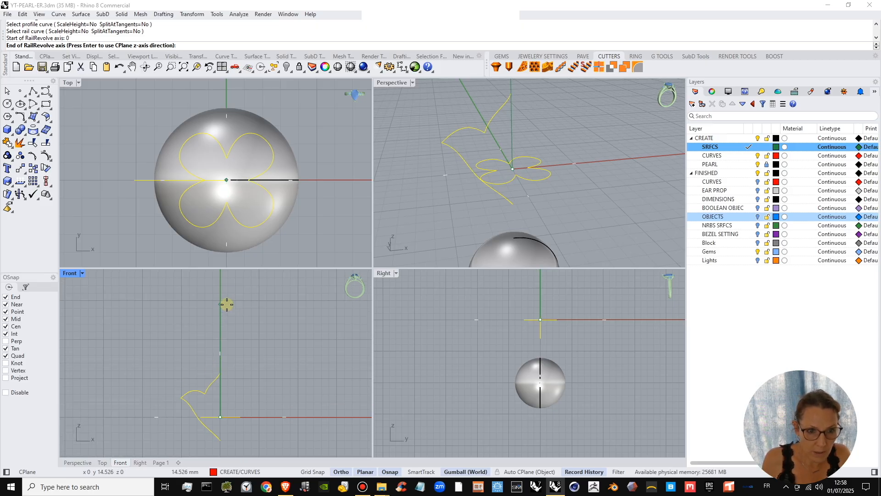
left_click(227, 305)
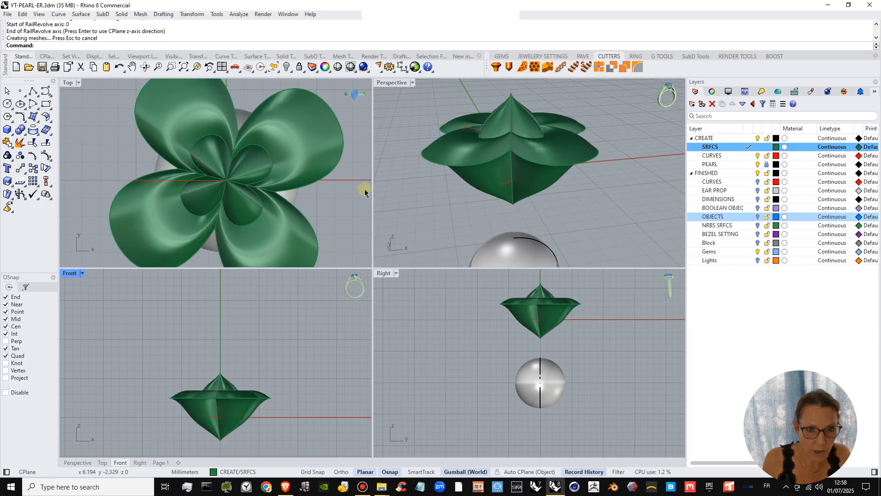
- Examine the revolved flower cap's petals from above and in perspective, including its underside
right_click_drag(504, 182, 539, 187)
scroll(553, 194, "down", 2)
scroll(333, 198, "down", 6)
right_click_drag(309, 186, 269, 183)
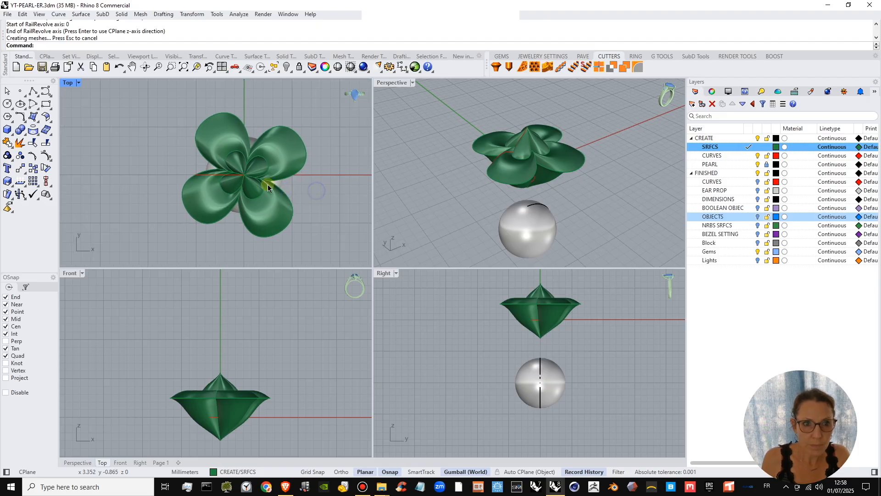
scroll(266, 198, "up", 2)
scroll(265, 197, "up", 3)
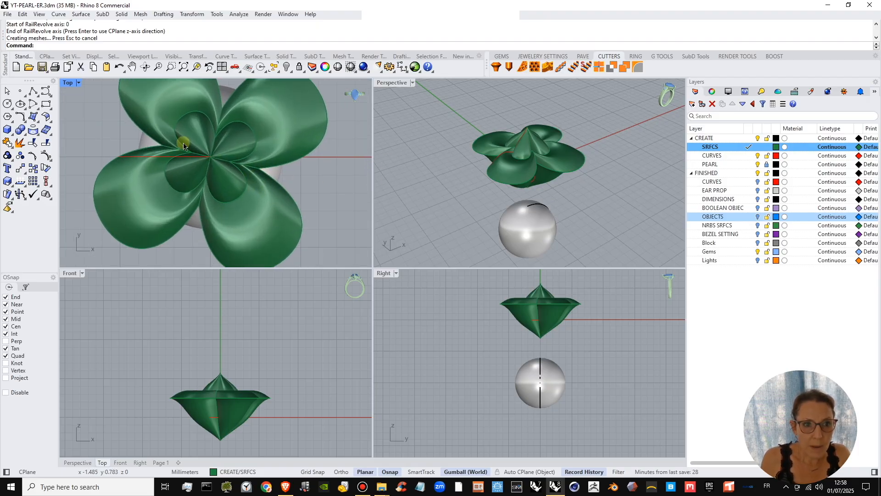
right_click_drag(557, 180, 556, 195)
mouse_move(263, 142)
right_mouse_down()
mouse_move(307, 156)
mouse_move(262, 142)
right_mouse_up()
right_click_drag(168, 139, 155, 145)
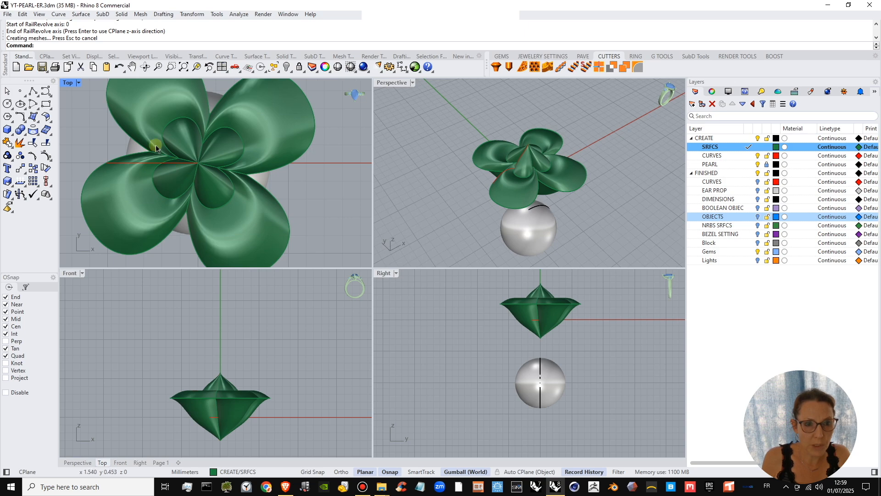
scroll(537, 159, "up", 3)
- Turn on the four-petal rail curve's control points and set the Perspective viewport to Ghosted display
left_click(528, 153)
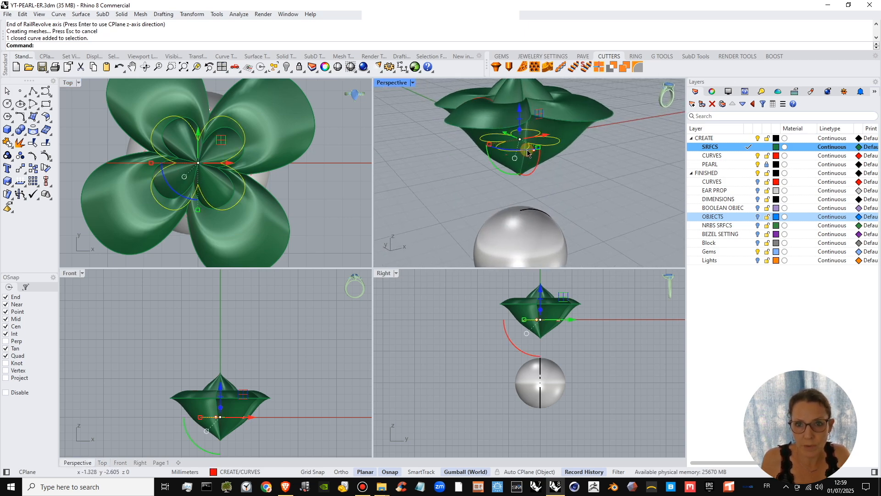
right_click_drag(187, 189, 198, 194)
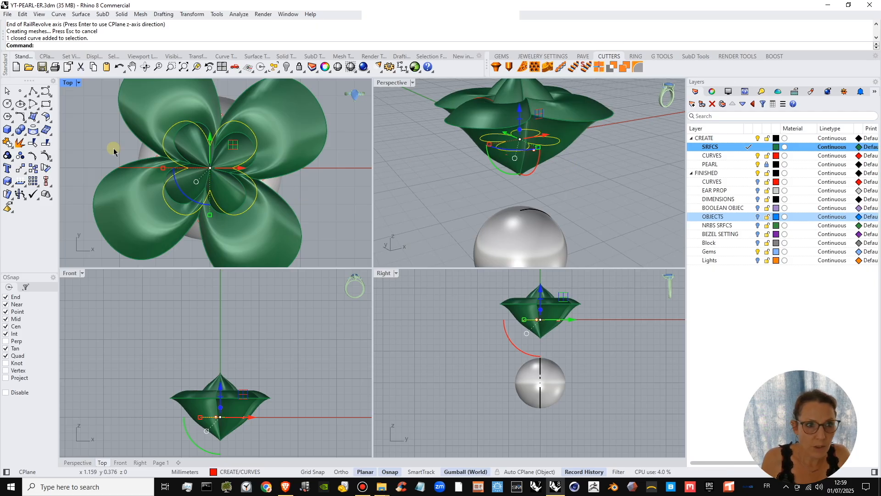
left_click(46, 156)
right_click_drag(457, 192, 440, 87)
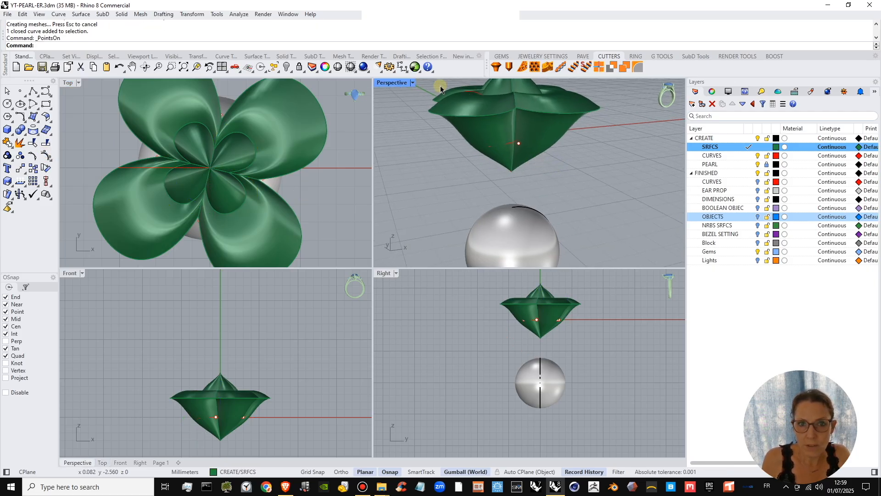
left_click(412, 83)
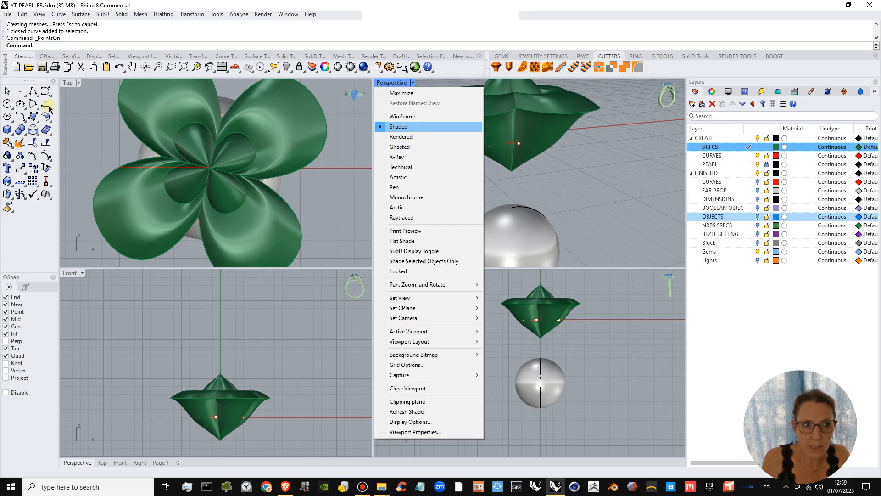
left_click(417, 147)
scroll(459, 193, "up", 5)
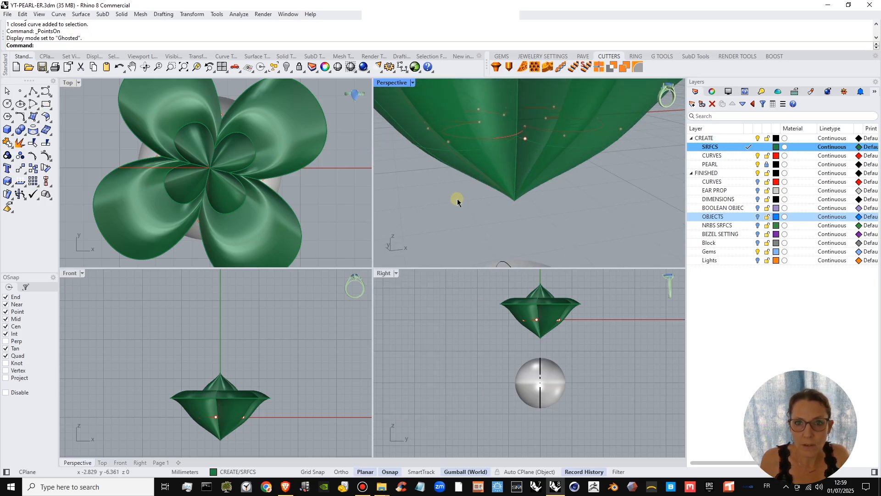
- Select the four-petal rail curve's four inner control points and scale them outward together about the centre, making the petal notches shallower
left_click_drag(458, 198, 502, 122)
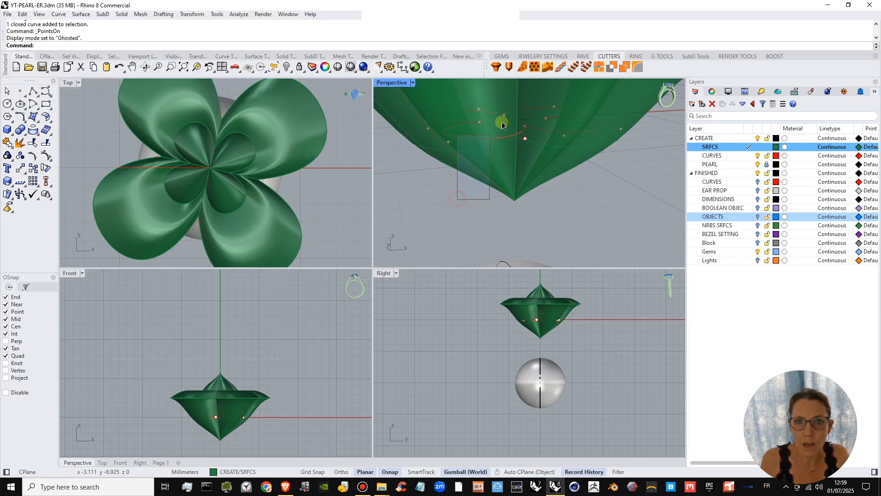
left_click(540, 128, "shift")
left_click(546, 120, "shift")
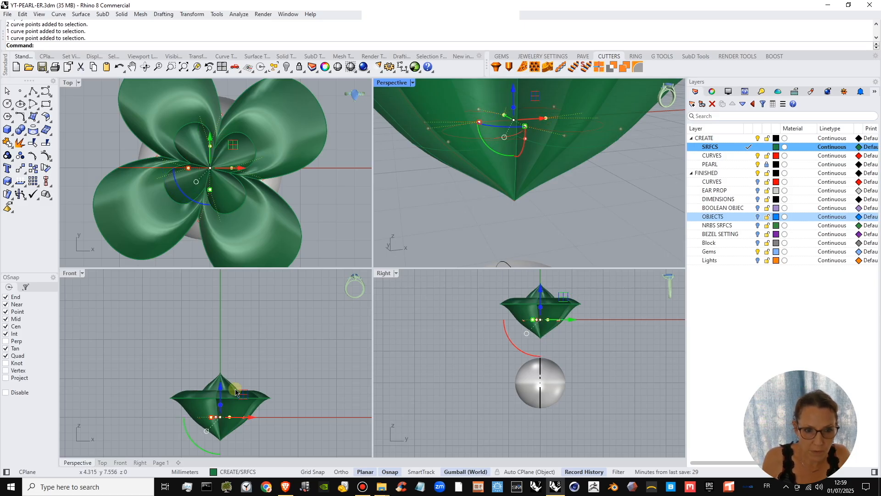
left_click_drag(187, 171, 169, 173)
scroll(545, 207, "down", 3)
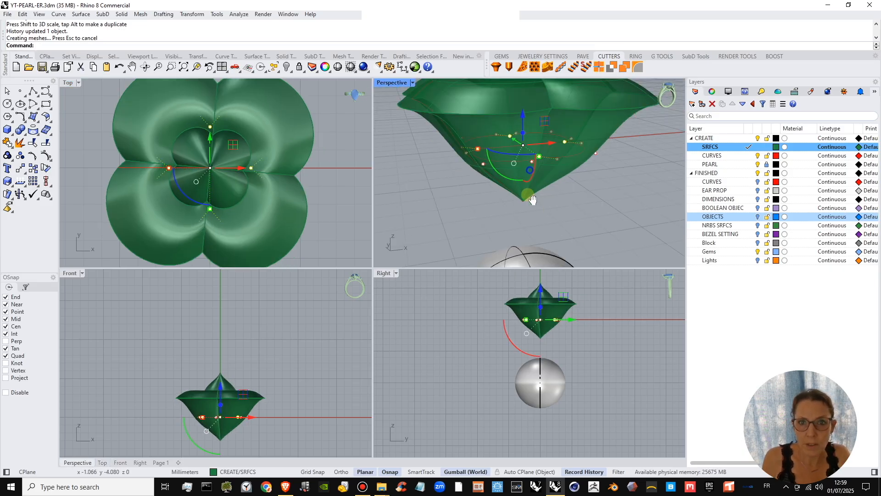
left_click_drag(166, 173, 158, 173)
scroll(557, 190, "up", 5)
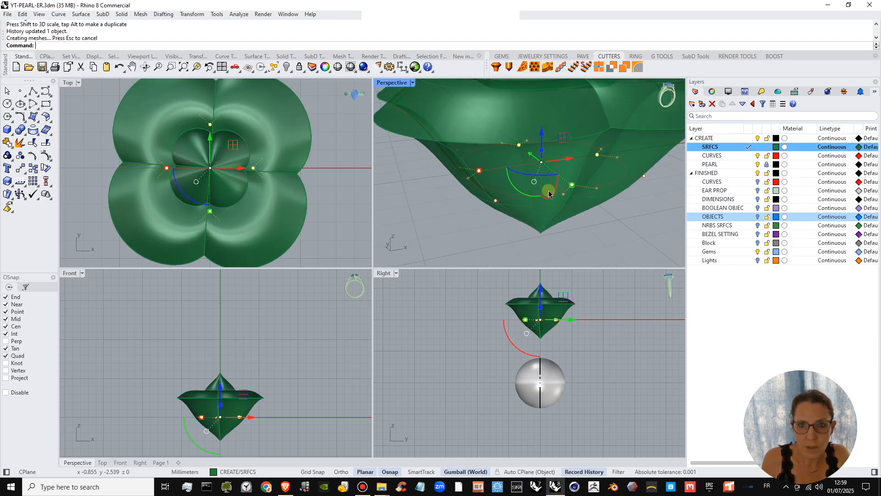
right_click_drag(566, 208, 583, 194)
left_click(588, 238)
- Rotate the four-petal rail curve 45 degrees about its centre in the Top viewport
scroll(579, 221, "down", 3)
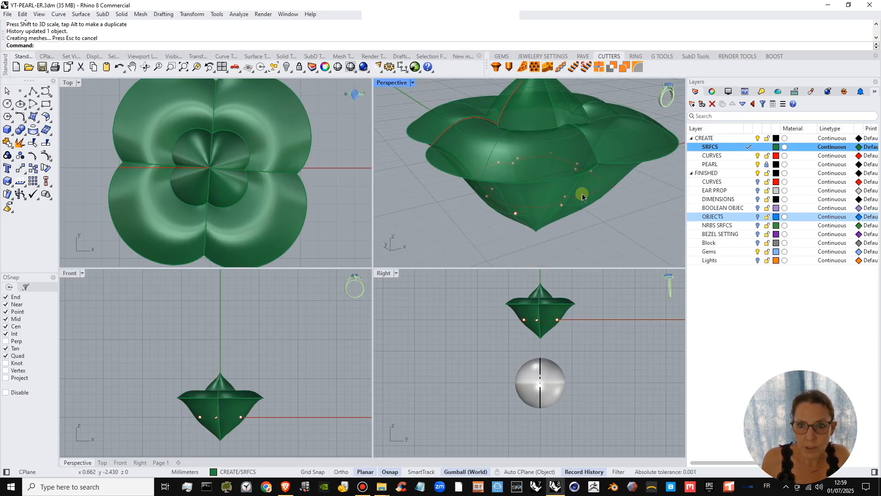
left_click(591, 196)
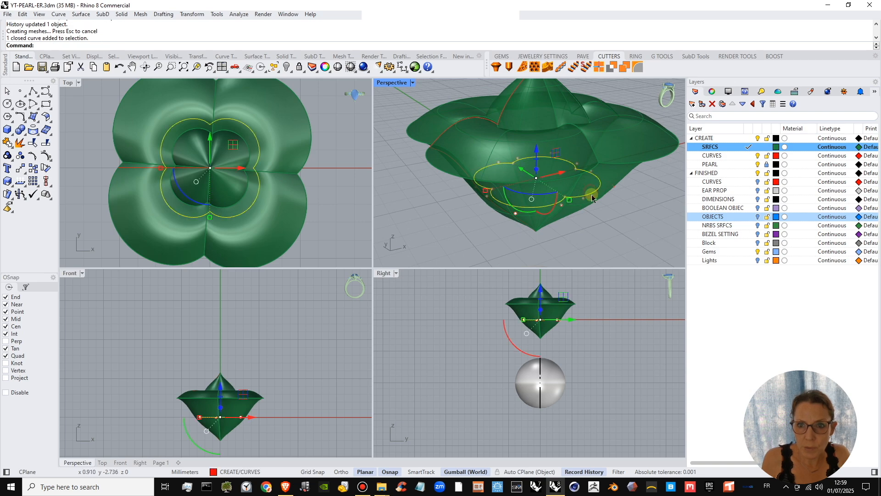
left_click(194, 204)
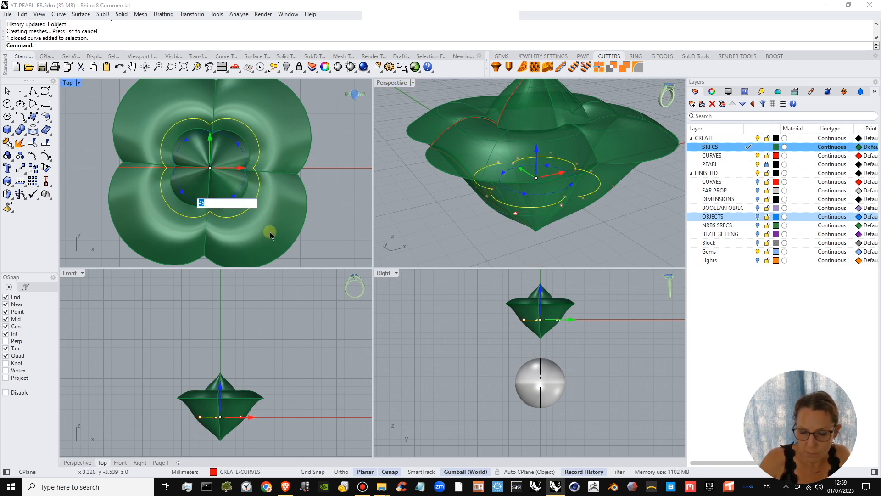
key("Return")
left_click(472, 224)
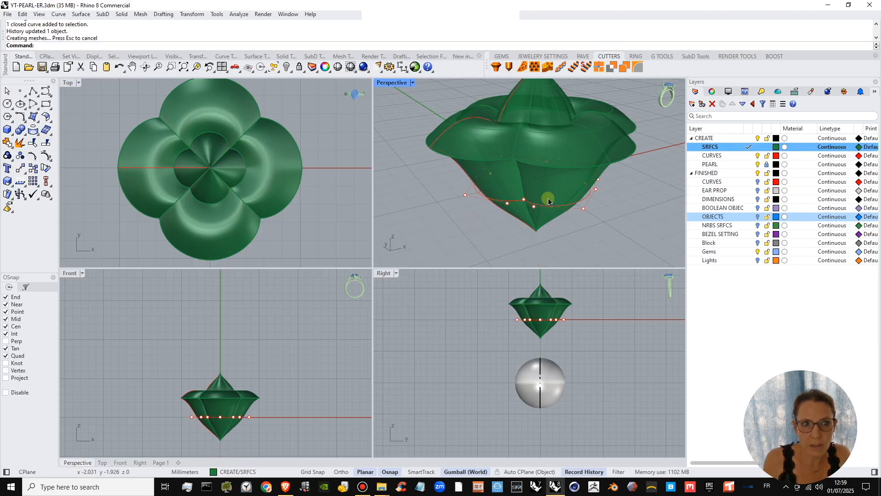
- Select the rotated rail curve's four inner control points and scale them slightly inward, deepening the notches between the petals
right_click_drag(548, 197, 534, 221)
left_click(518, 205)
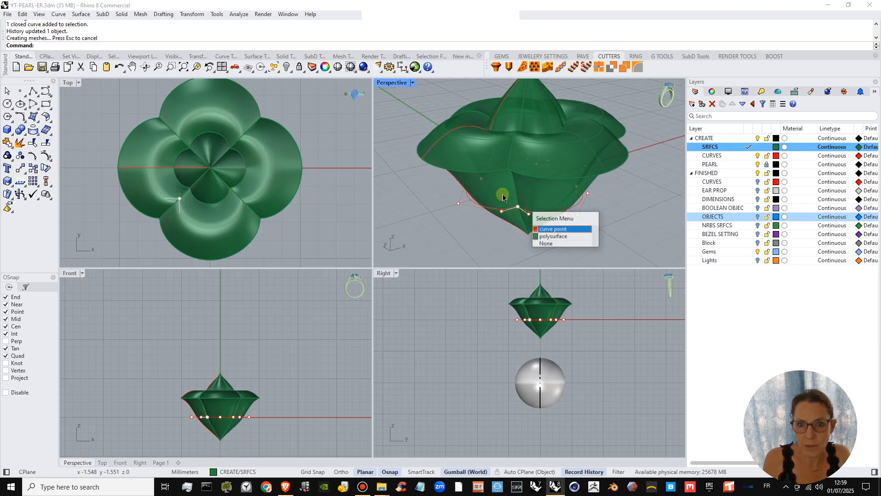
left_click(549, 225)
left_click(484, 180, "shift")
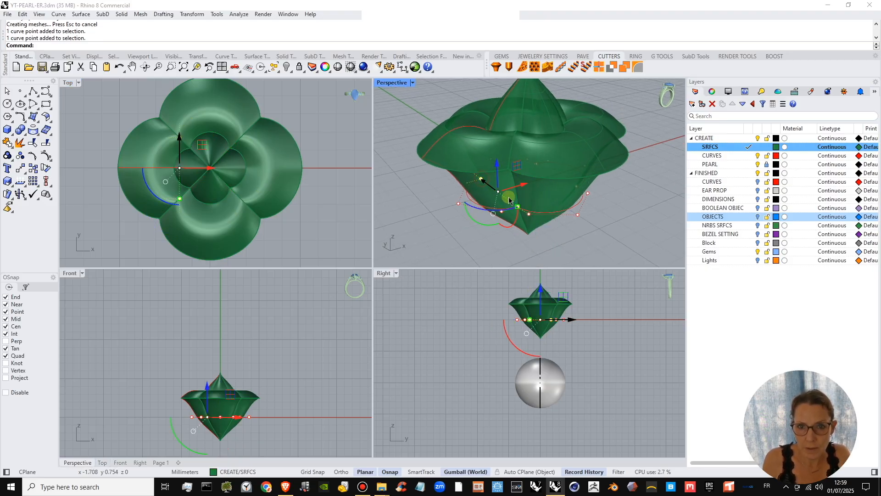
right_click_drag(581, 215, 564, 202)
left_click(594, 200, "shift")
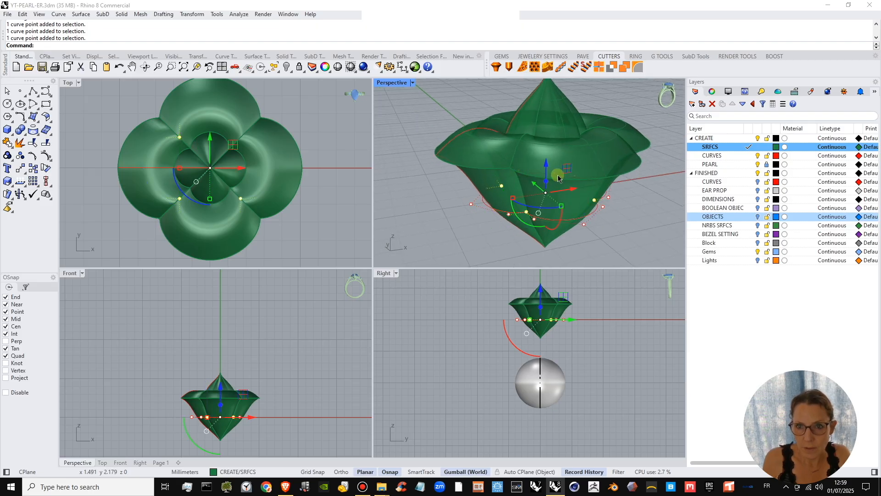
left_click_drag(514, 197, 518, 197, "shift")
left_click(458, 230)
scroll(473, 192, "down", 3)
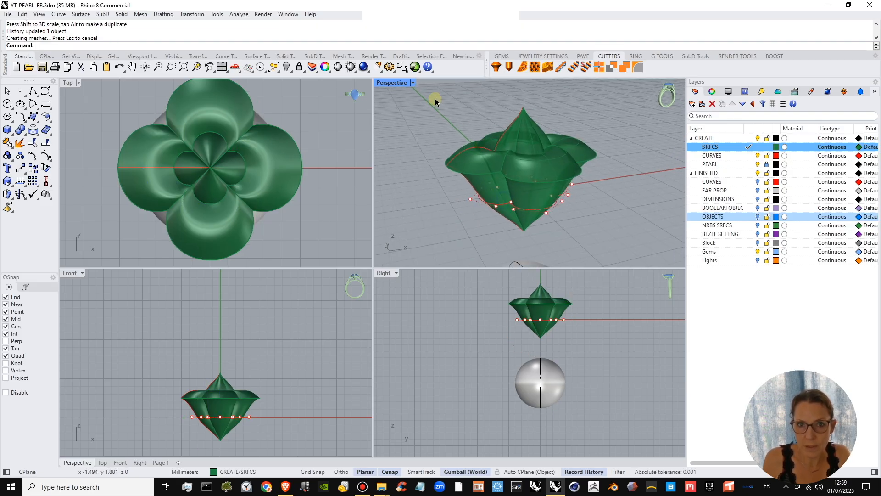
- Set the Perspective viewport to Shaded display and inspect the cap from the side and below
left_click(412, 83)
left_click(409, 127)
mouse_move(537, 184)
right_mouse_down()
mouse_move(578, 213)
mouse_move(561, 139)
right_mouse_up()
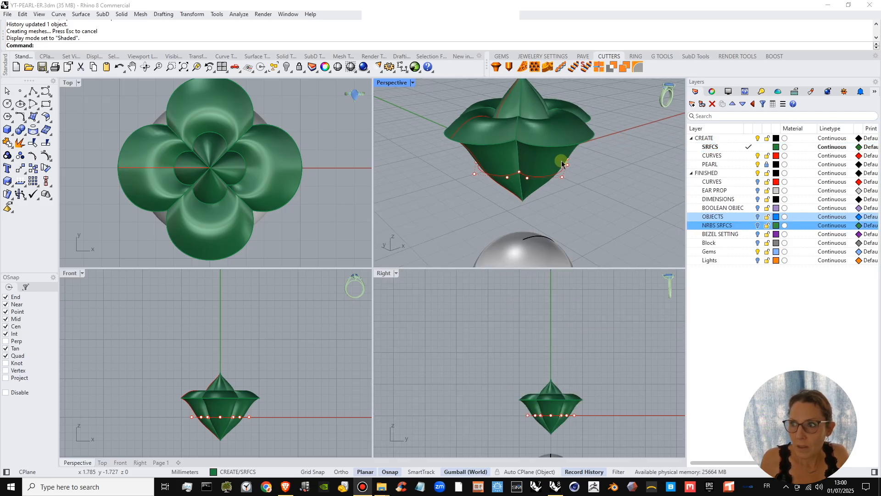
right_click_drag(562, 163, 568, 180)
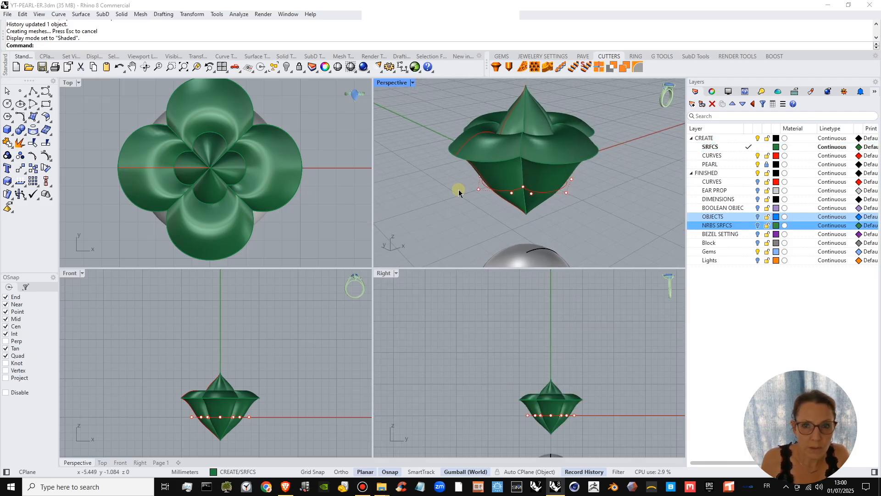
- Turn on the side profile curve's control points and raise its top end point vertically to lengthen the cap's spire
right_click_drag(460, 192, 510, 102)
left_click(513, 138)
left_click(549, 162)
left_click_drag(517, 98, 552, 121)
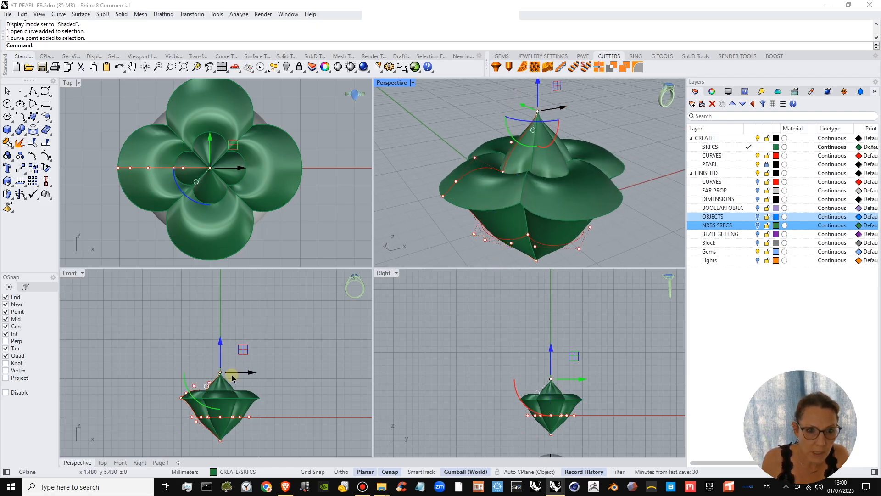
scroll(231, 376, "up", 5)
left_click_drag(208, 354, 205, 327)
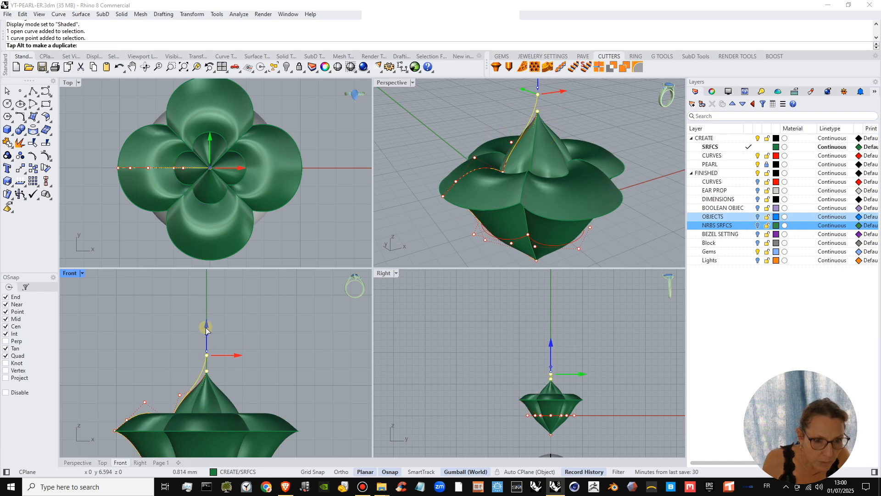
scroll(244, 342, "down", 3)
key("Escape")
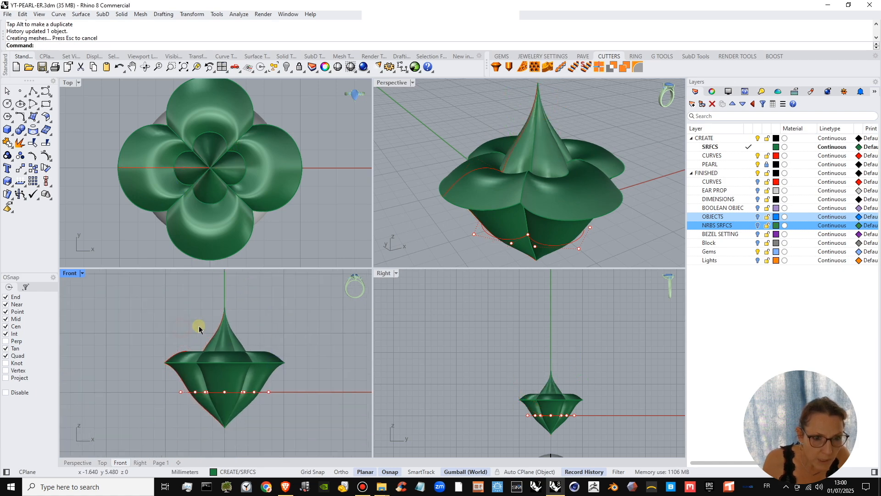
- Move the side profile's control point just below the tip upward to give the spire a fuller, rounded outline
left_click(216, 336)
left_click(243, 357)
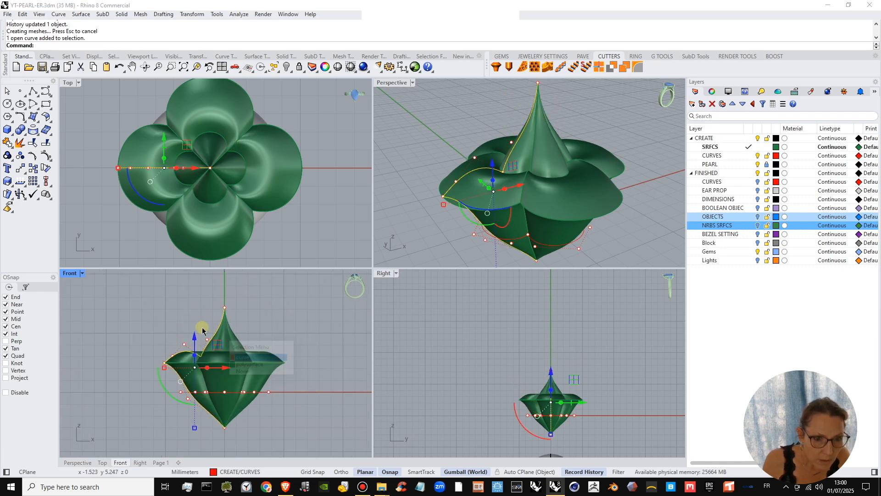
scroll(231, 327, "up", 4)
left_click_drag(234, 330, 229, 301)
key("Escape")
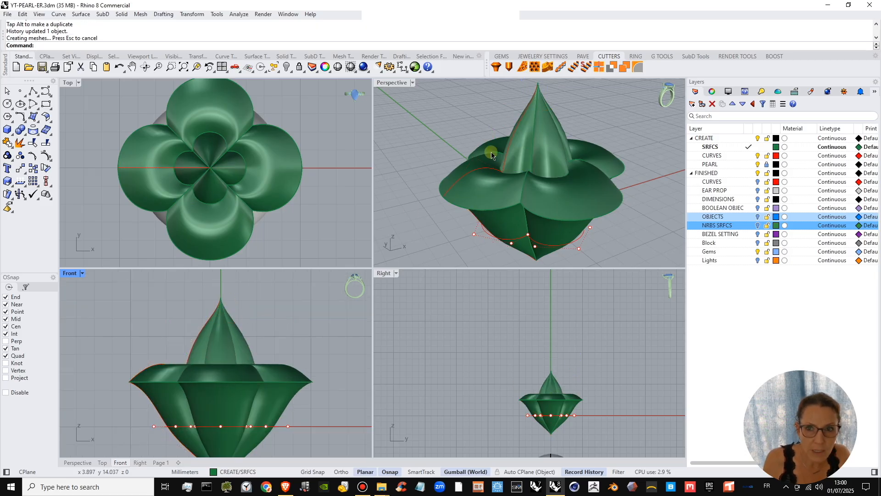
- Compare the reshaped cap with the pearl below it and turn off the curves' control points
scroll(491, 153, "down", 5)
right_click_drag(492, 153, 571, 173)
scroll(539, 171, "down", 8)
scroll(544, 164, "up", 3)
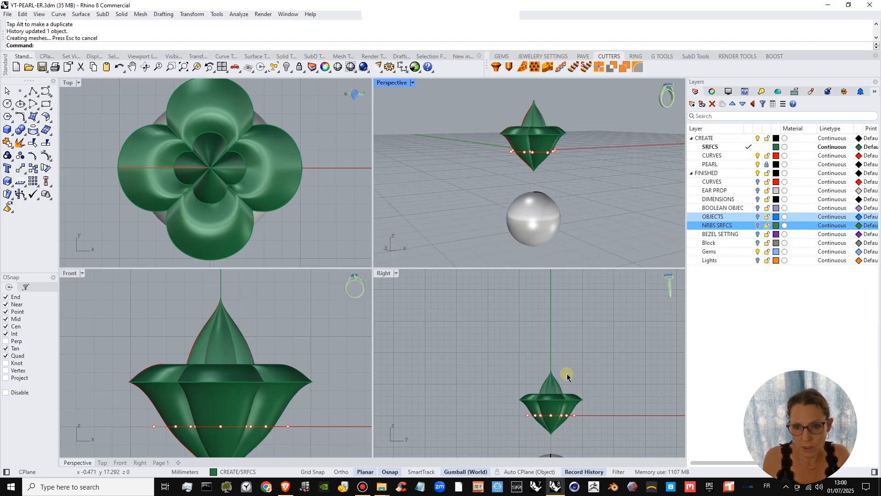
right_click_drag(566, 374, 582, 279)
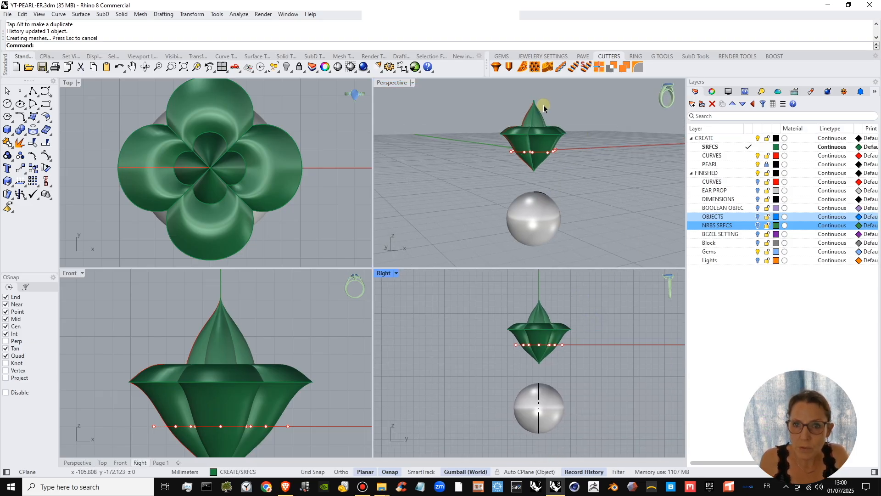
left_click(600, 107)
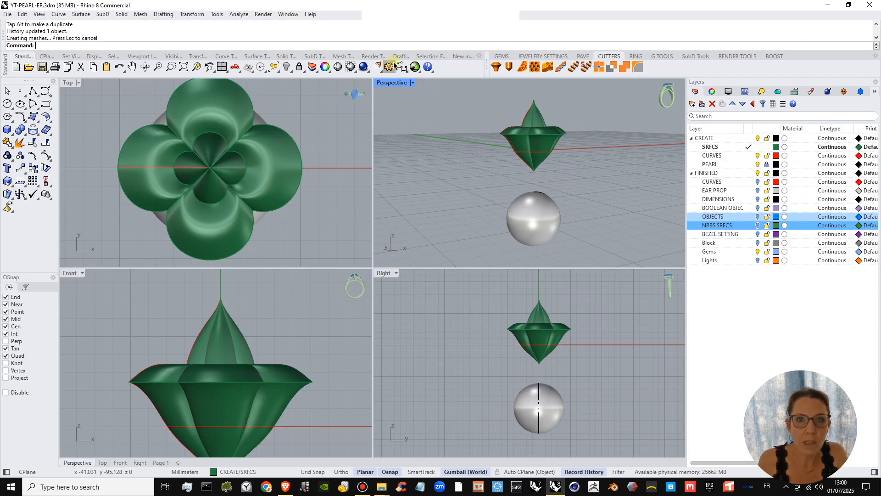
- Check the cap's overall height in the Front viewport with a linear dimension and delete that dimension
left_click(221, 298)
scroll(232, 307, "down", 12)
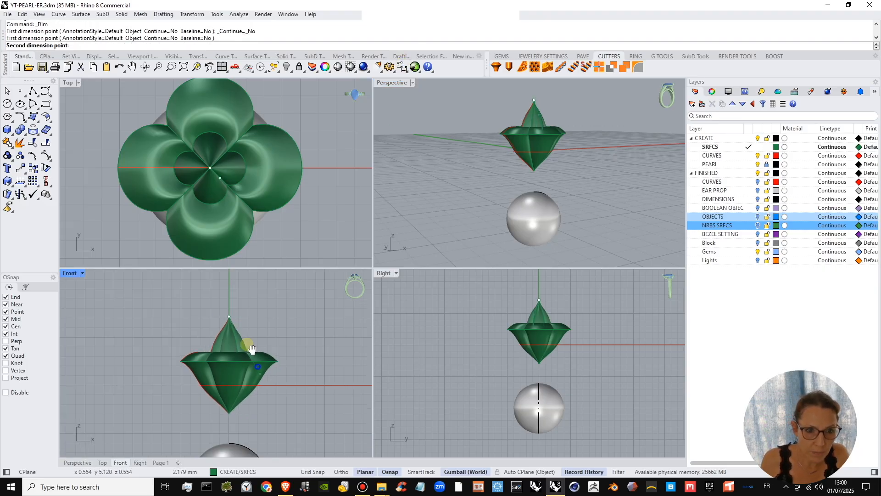
left_click(229, 355)
left_click(261, 347)
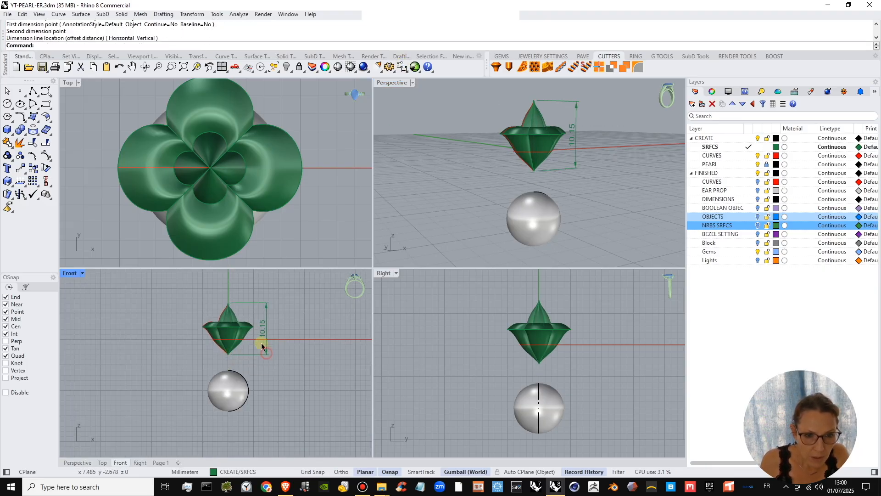
scroll(259, 342, "up", 4)
right_click_drag(275, 340, 267, 343)
right_click_drag(610, 149, 572, 148)
left_click(572, 147)
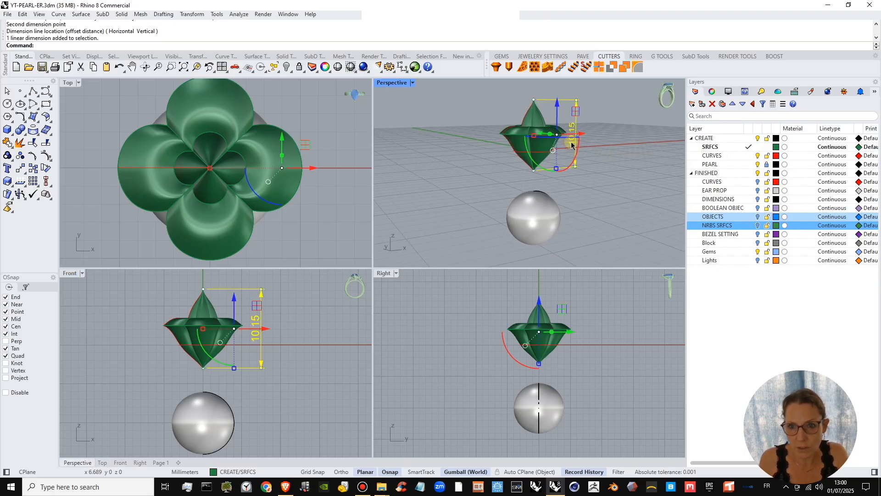
key("Delete")
- Zoom all four viewports to one-to-one scale to judge the earring at its real size
scroll(260, 195, "down", 2)
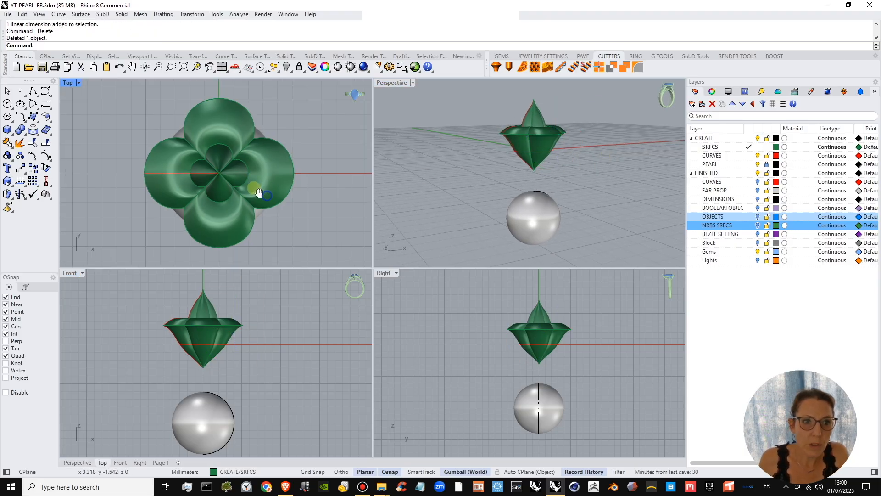
right_click_drag(256, 307, 264, 313)
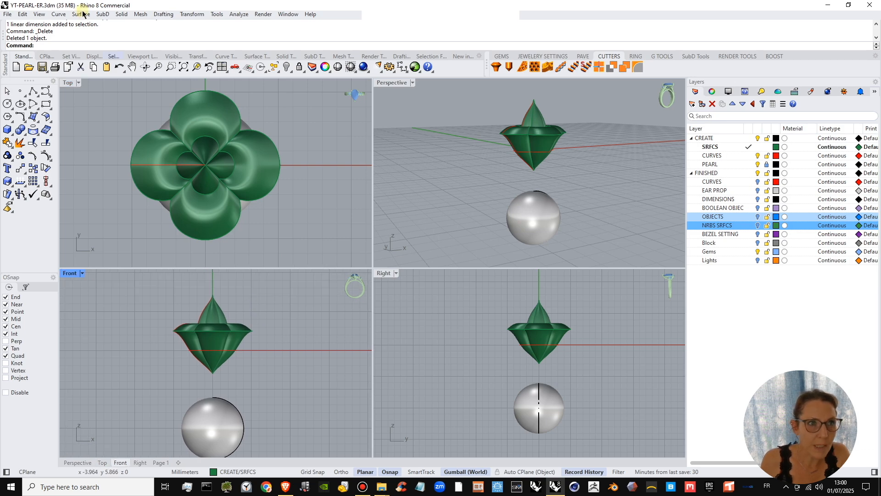
left_click(39, 14)
mouse_move(72, 89)
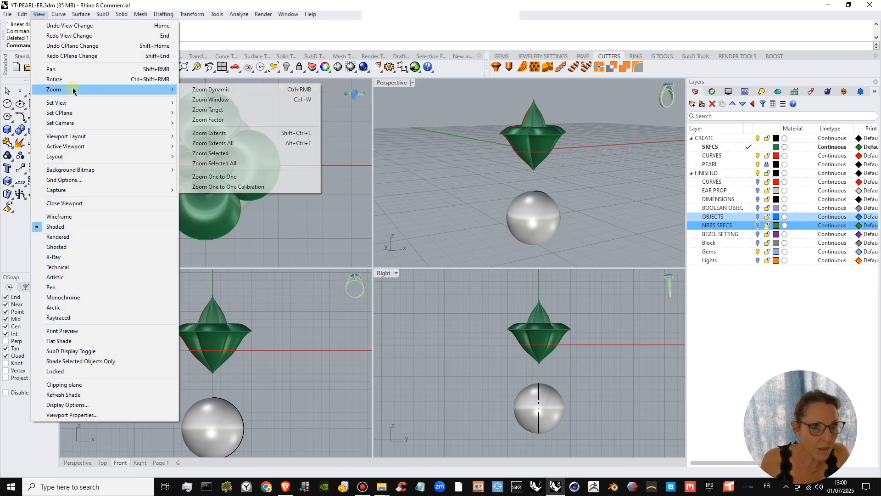
left_click(232, 178)
right_click(268, 222)
right_click(418, 191)
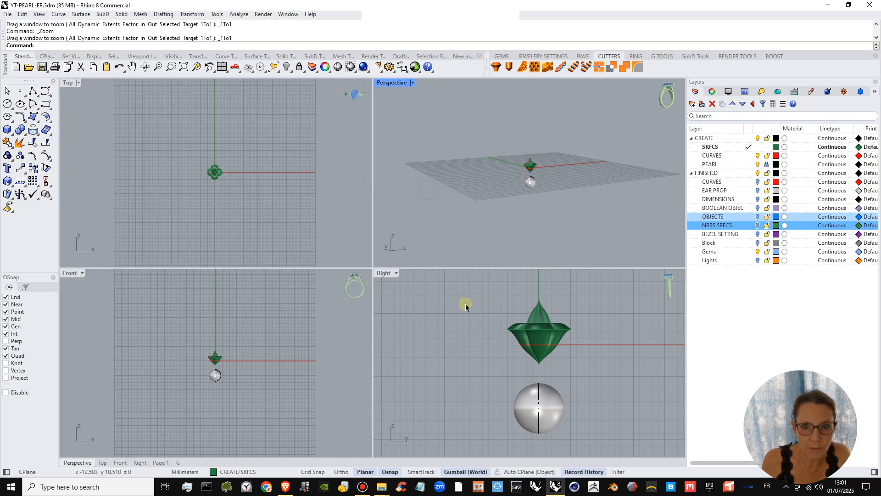
right_click(465, 307)
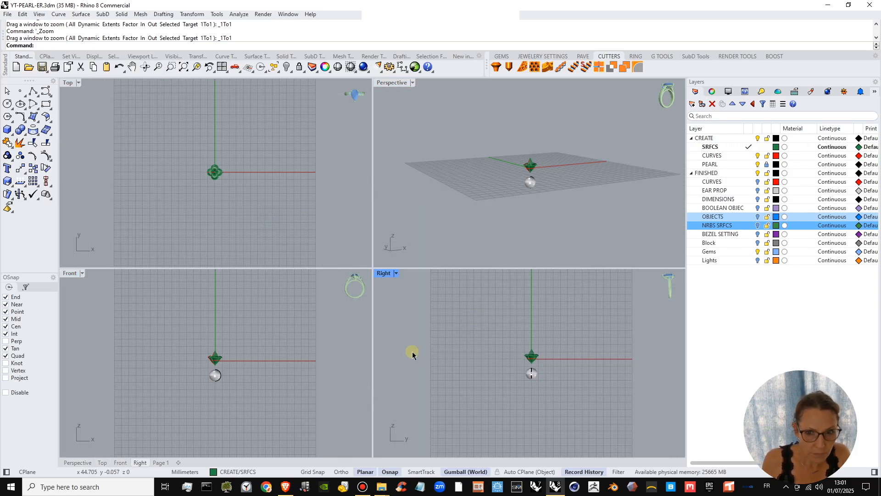
right_click(245, 213)
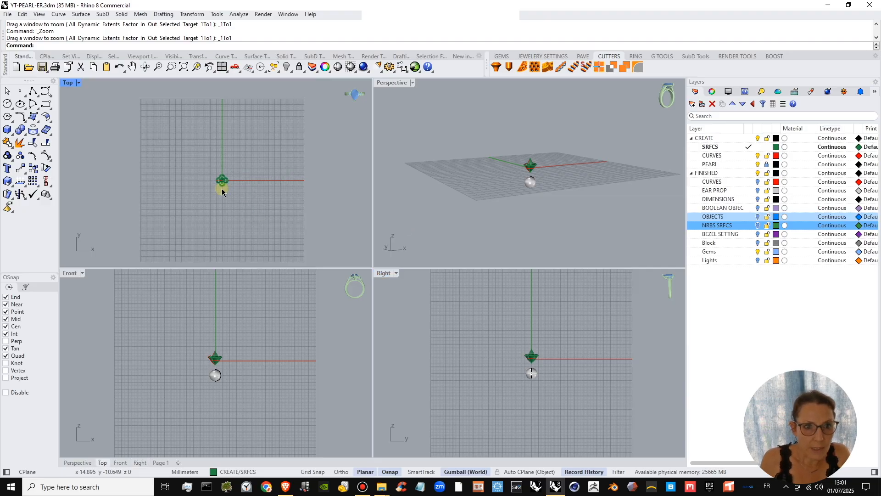
scroll(242, 203, "up", 2)
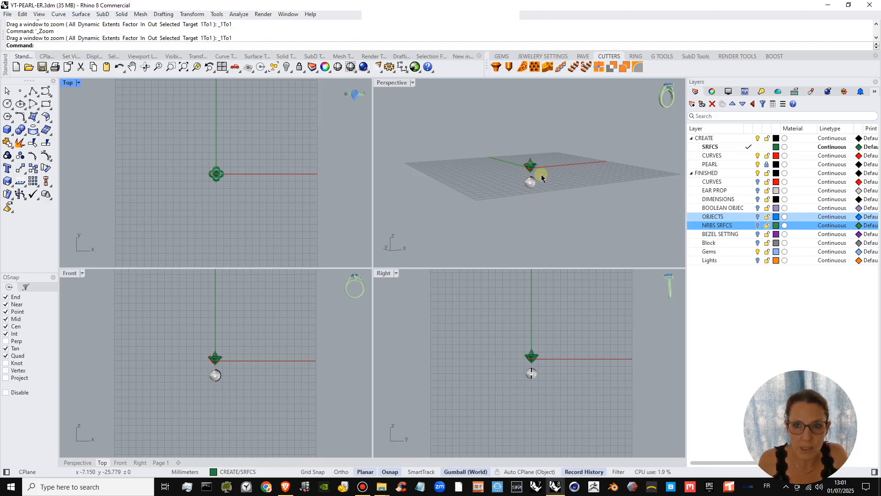
- Move the green flower cap straight up, clear of its profile and rail curves, and accept breaking its history
scroll(529, 173, "up", 8)
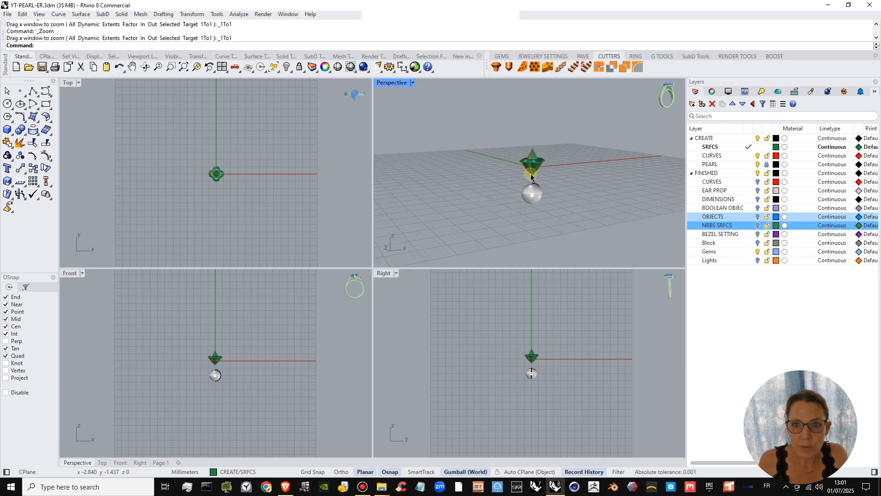
left_click(533, 155)
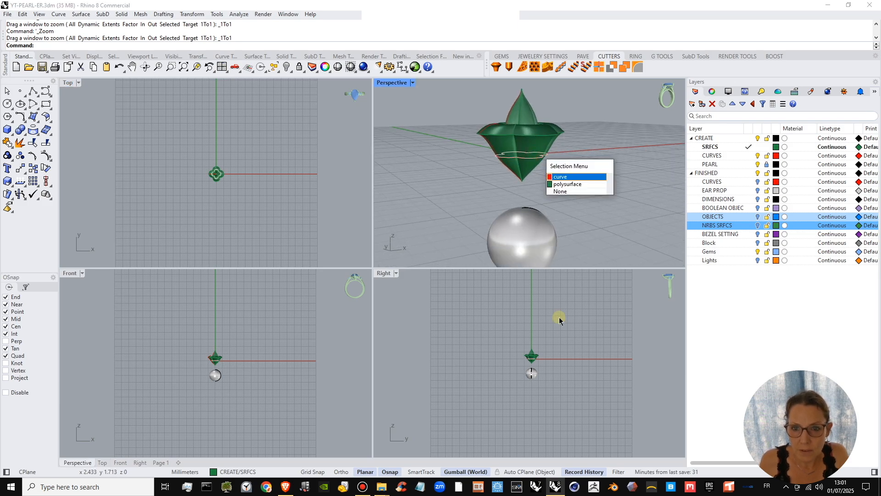
left_click(581, 189)
right_click_drag(570, 339, 572, 357)
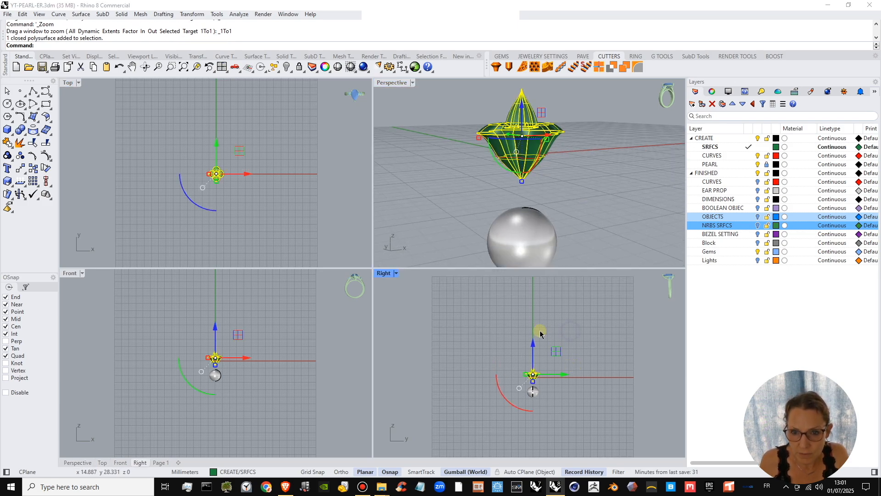
left_click_drag(533, 344, 551, 326)
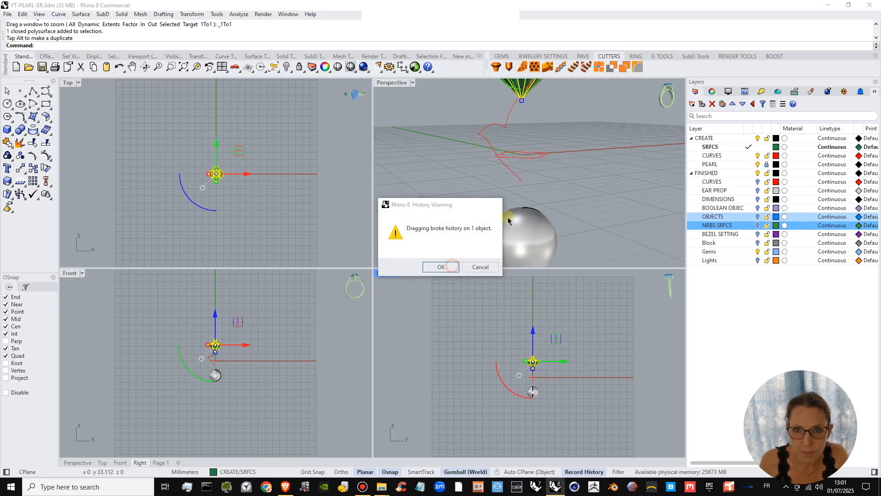
left_click(452, 267)
right_click_drag(549, 179, 549, 182)
left_click(316, 238)
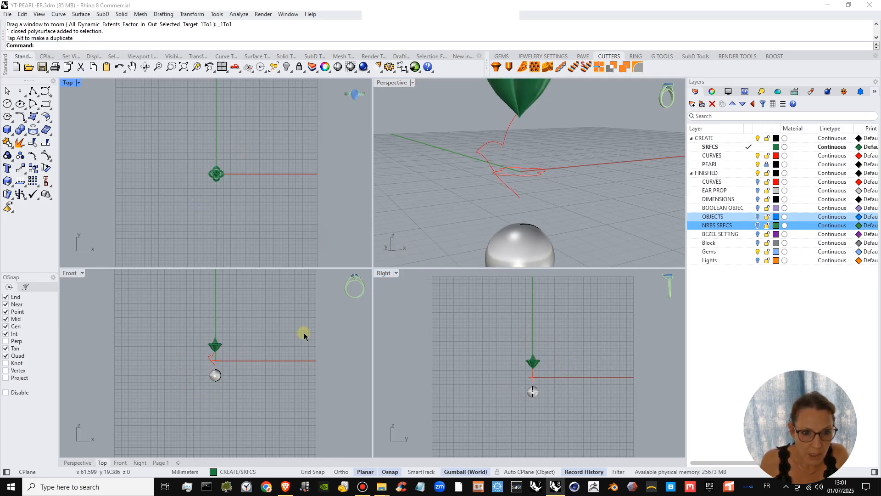
- Move the side profile and four-petal rail curve together straight up so they line up with the raised cap again
scroll(225, 381, "up", 8)
right_click_drag(241, 373, 246, 366)
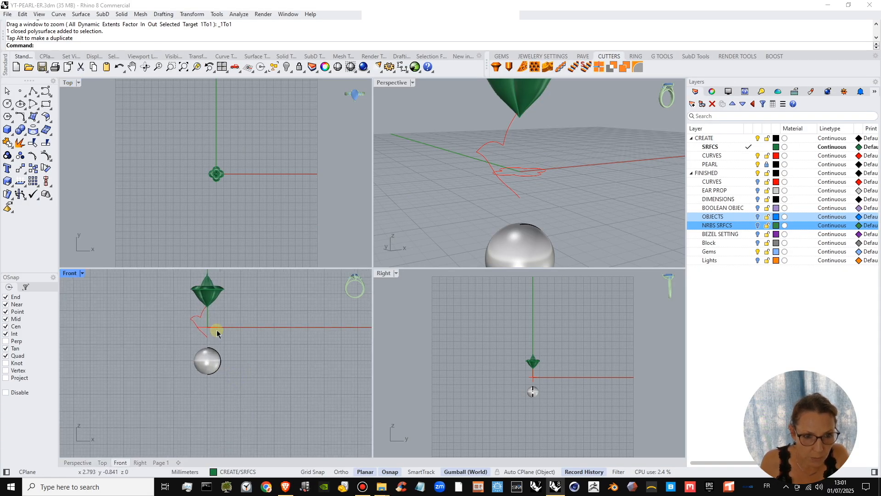
scroll(218, 330, "up", 4)
right_click_drag(545, 154, 615, 178)
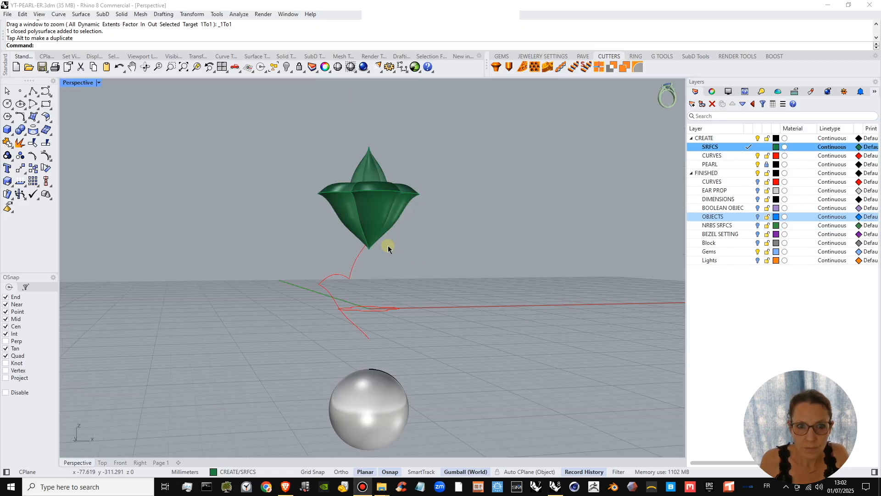
mouse_move(389, 248)
right_mouse_down()
mouse_move(396, 228)
mouse_move(380, 233)
mouse_move(380, 221)
mouse_move(394, 226)
mouse_move(396, 246)
mouse_move(392, 262)
mouse_move(375, 256)
right_mouse_up()
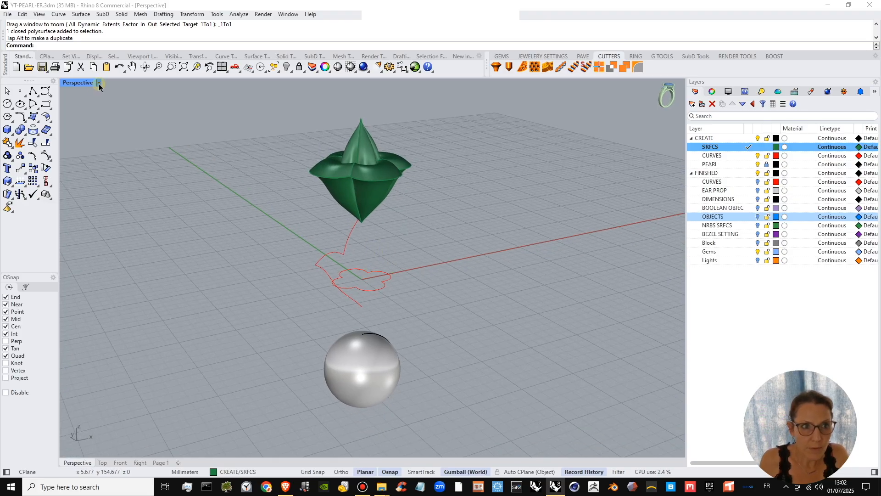
left_click_drag(305, 291, 305, 292)
right_click_drag(375, 290, 376, 266)
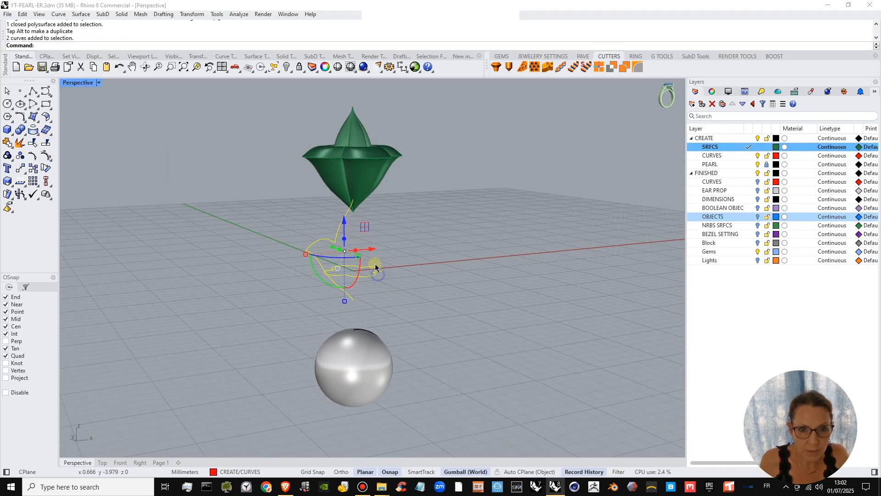
left_click_drag(345, 221, 337, 131)
left_click_drag(260, 108, 259, 108)
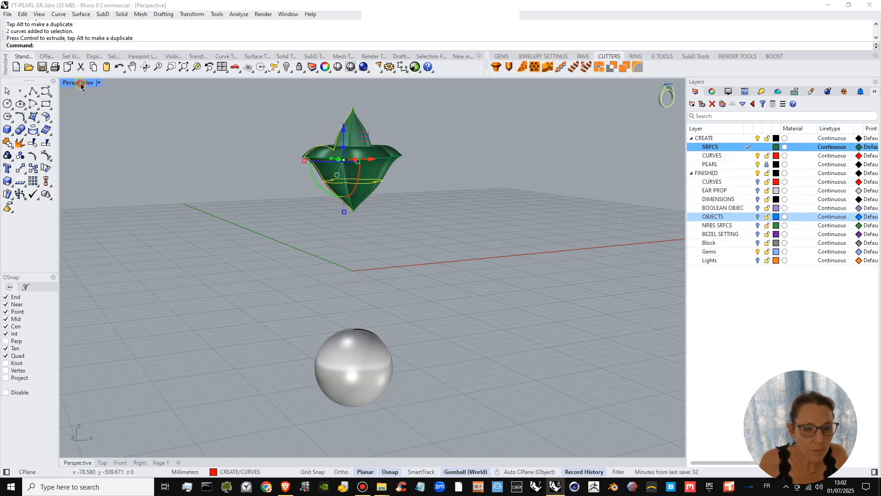
- Copy the profile and petal rail curve straight down in the Front viewport, placing the copies between the cap and the pearl
double_click(80, 84)
right_click_drag(275, 349, 293, 365)
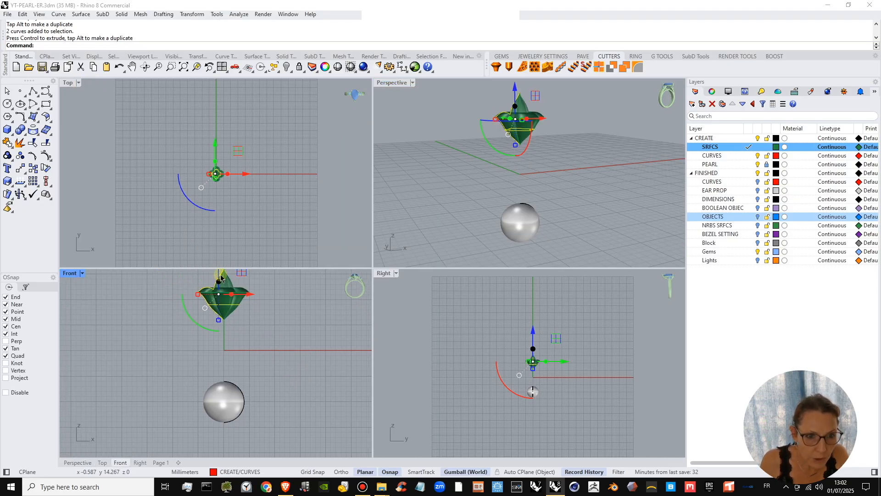
right_click_drag(220, 279, 220, 296)
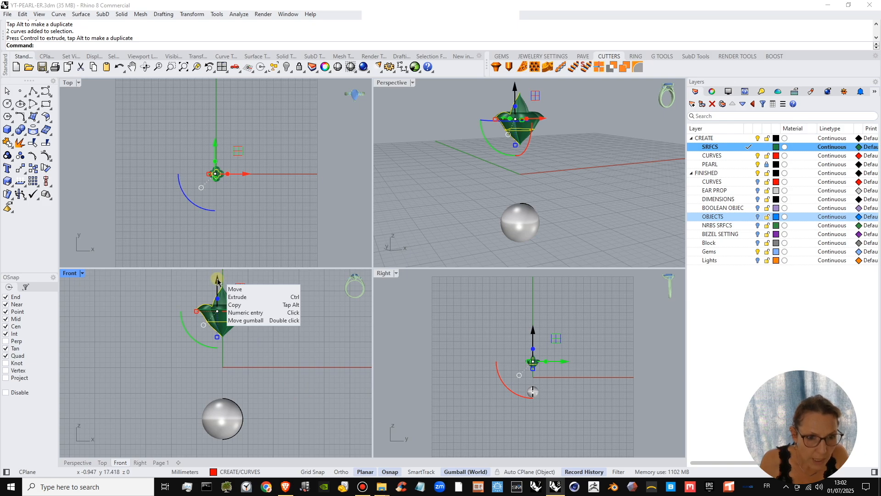
left_click_drag(217, 281, 227, 338)
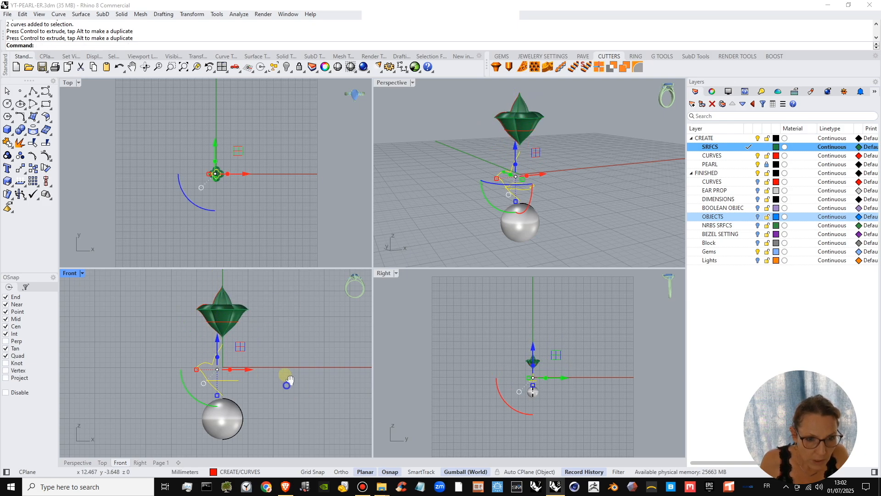
right_click_drag(288, 382, 286, 369)
scroll(224, 365, "up", 3)
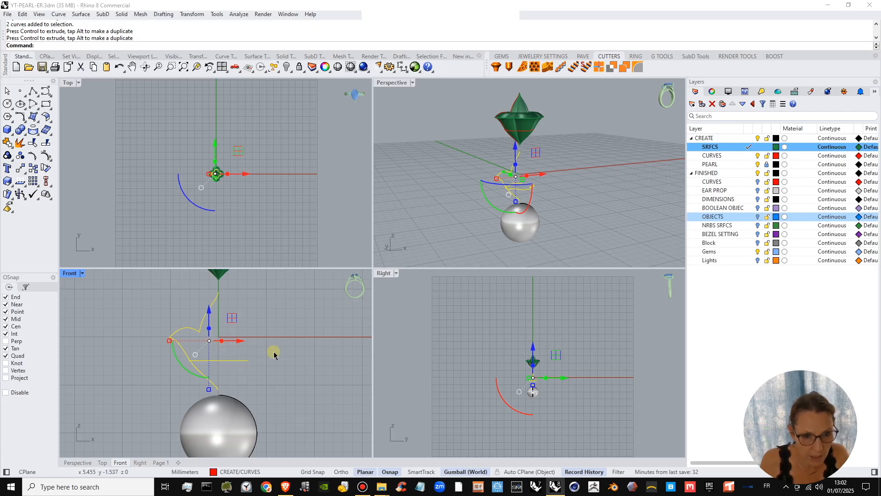
- Rotate the copied side profile 180 degrees about the origin (0), accept the history break, and lower the profile slightly
left_click(215, 303)
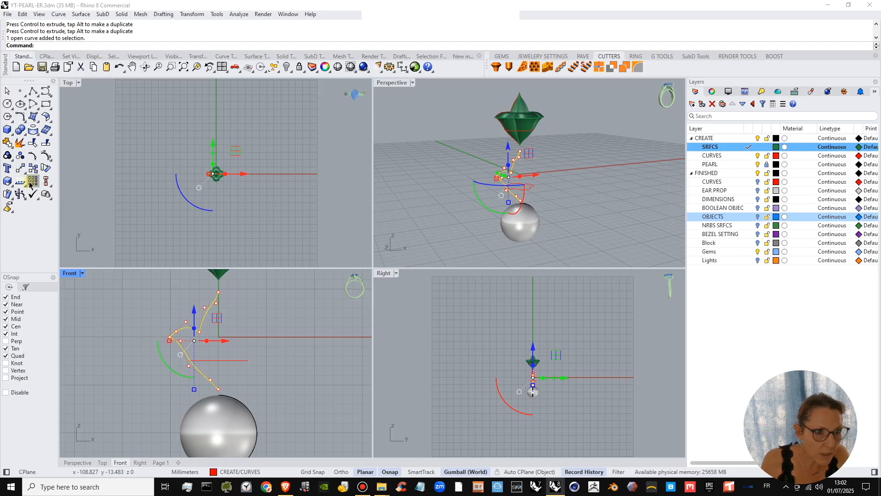
left_click(50, 170)
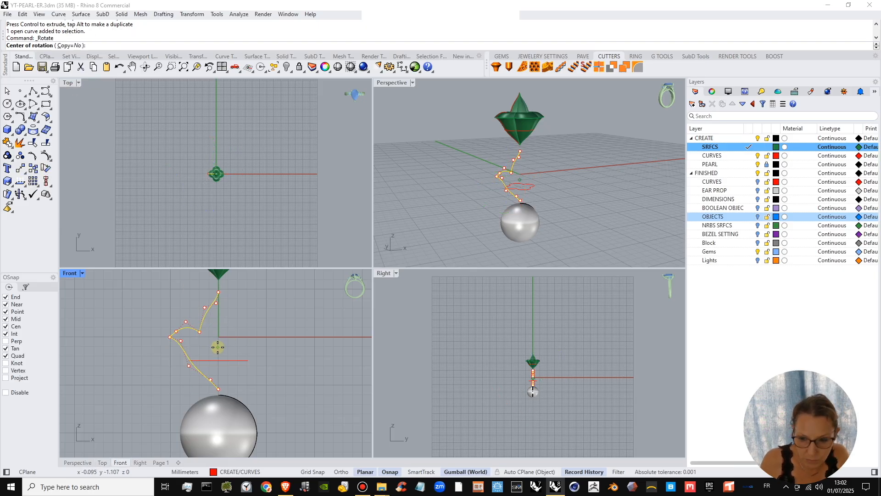
type("0")
key("Return")
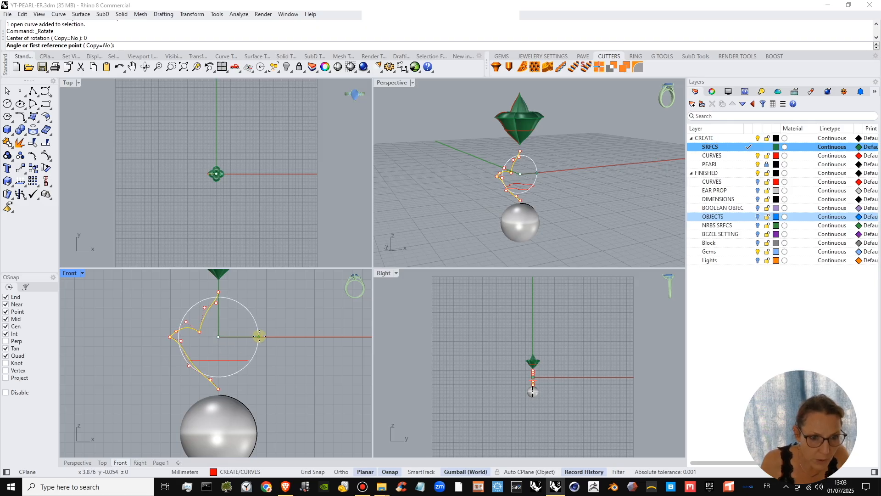
left_click(263, 337)
left_click(154, 314, "shift")
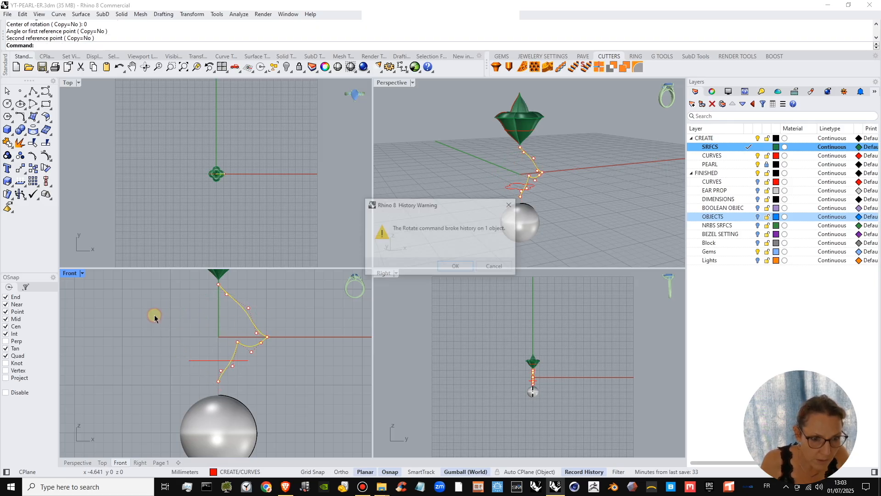
left_click(456, 267)
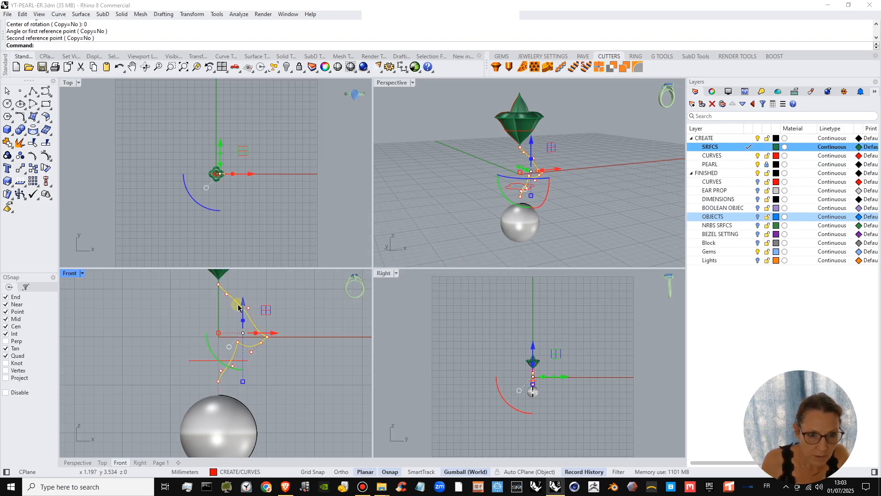
left_click_drag(243, 306, 246, 315)
- Move the cap together with its own two curves further up in the Front viewport to make room below it
scroll(252, 326, "down", 5)
right_click_drag(285, 356, 259, 362)
scroll(271, 336, "down", 3)
scroll(234, 318, "up", 6)
right_click_drag(234, 318, 250, 342)
left_click_drag(277, 300, 185, 349)
scroll(226, 349, "down", 3)
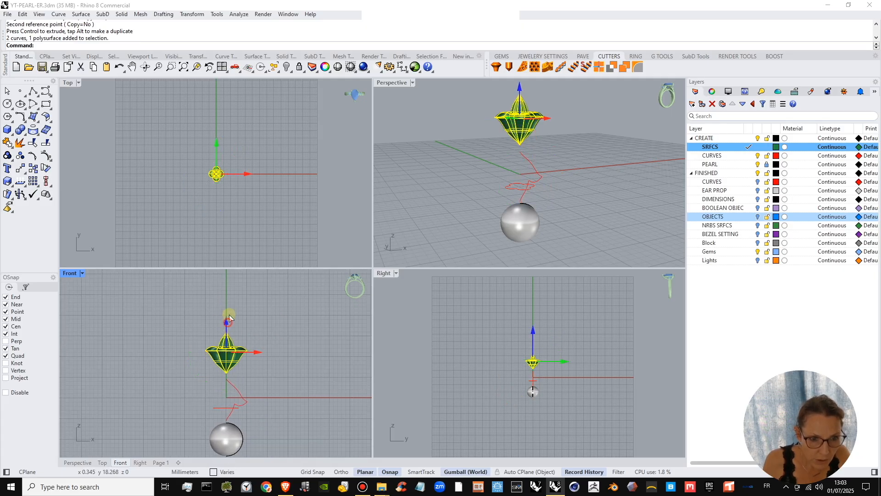
left_click_drag(230, 323, 230, 303)
right_click_drag(278, 382, 274, 356)
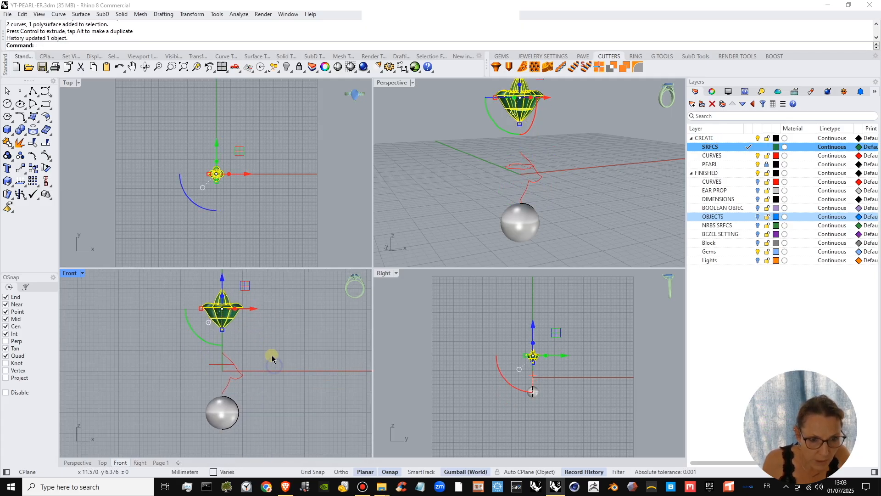
left_click(273, 356)
- Move the lower profile and petal rail curve up together, away from the pearl, and accept the history break
scroll(225, 389, "up", 4)
right_click_drag(237, 385, 246, 354)
left_click_drag(270, 294, 202, 344)
right_click_drag(244, 340, 242, 372)
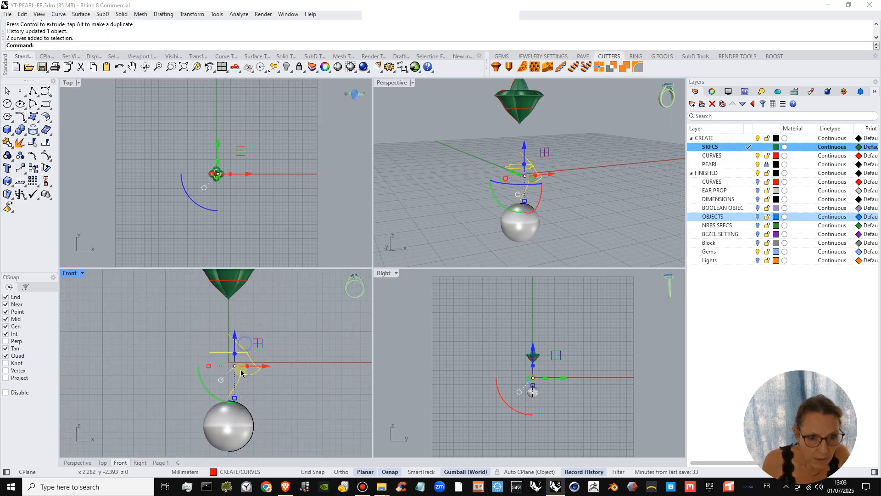
left_click_drag(234, 339, 234, 325)
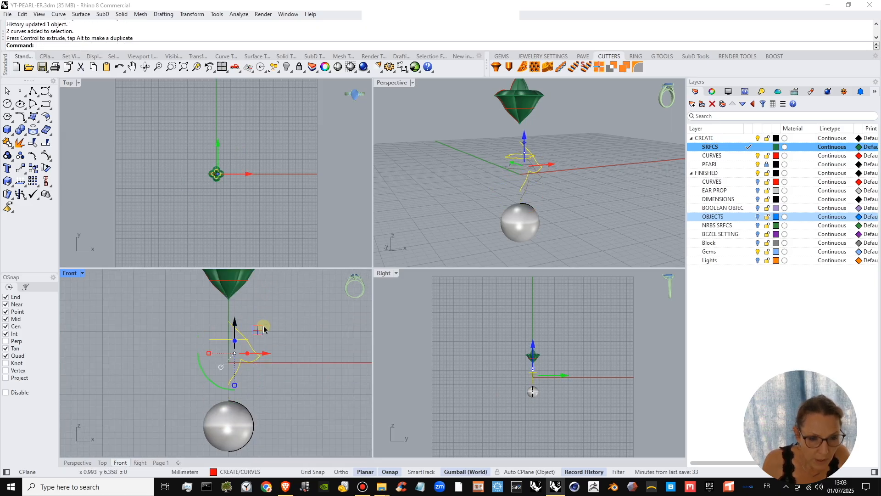
left_click(440, 266)
scroll(252, 359, "up", 1)
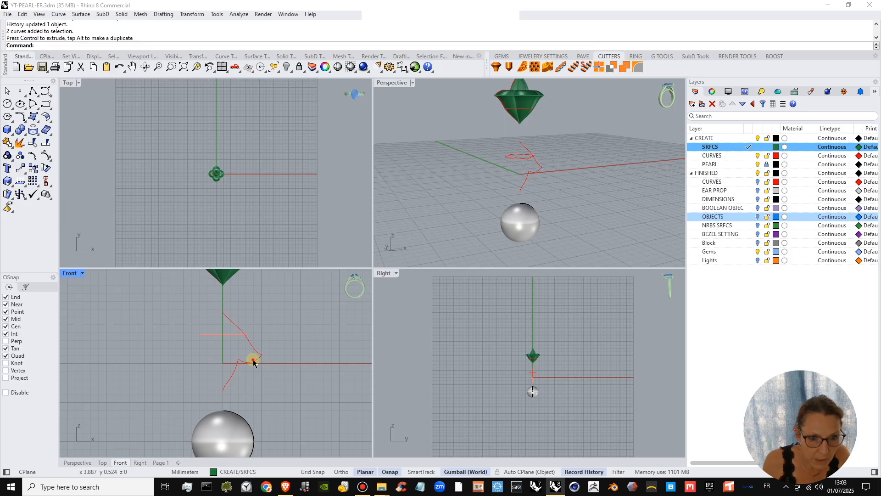
- Relocate the gumball to the rotated profile's upper endpoint and scale the profile up uniformly from there
left_click(255, 352)
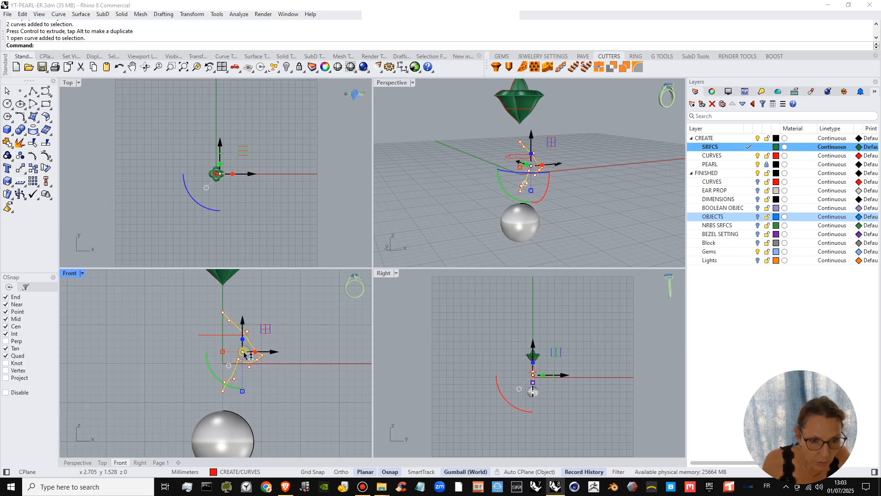
left_click(243, 353)
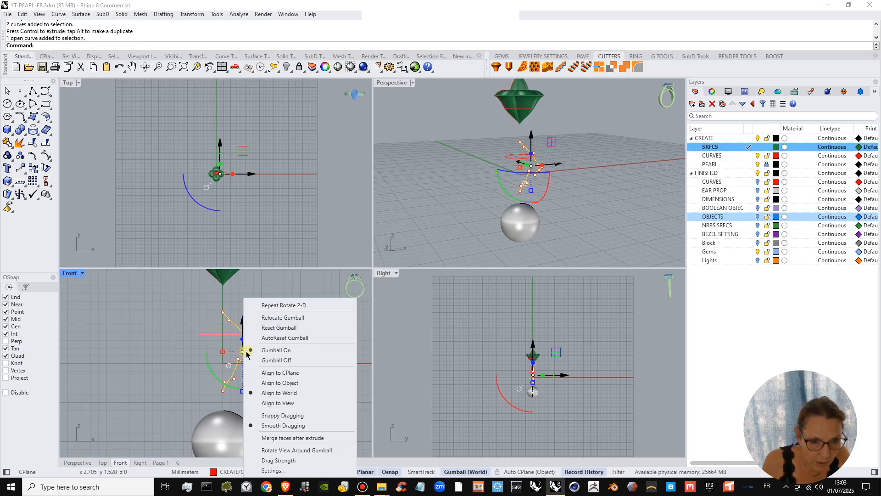
left_click(276, 318)
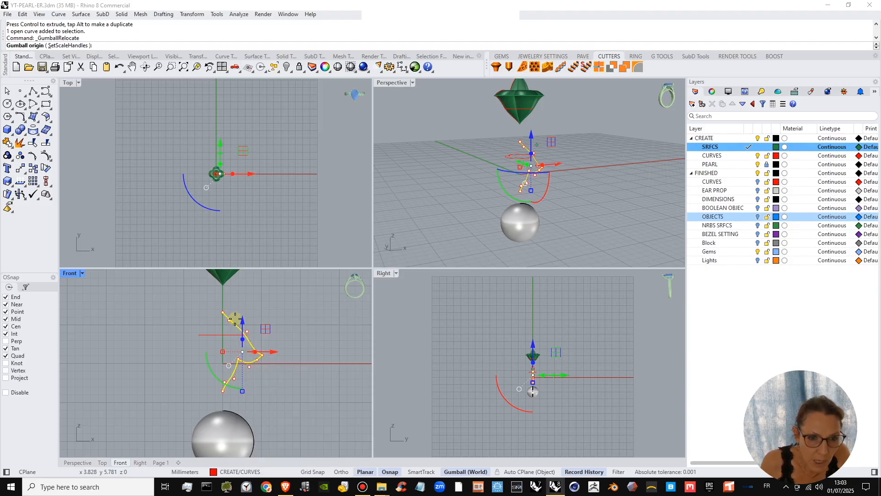
left_click(223, 310)
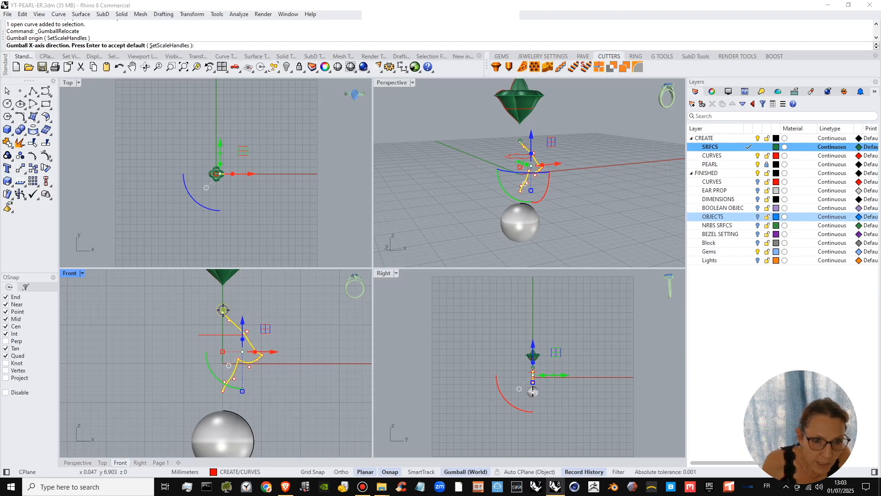
key("Return")
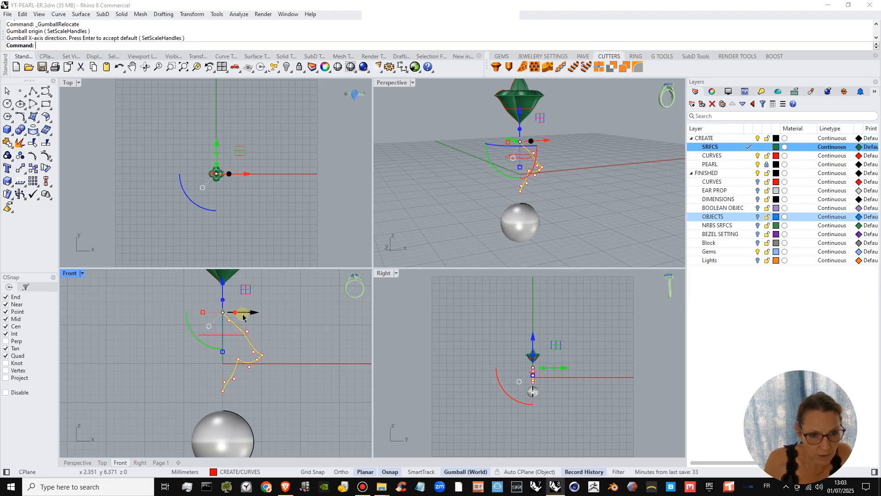
left_click_drag(223, 355, 256, 417)
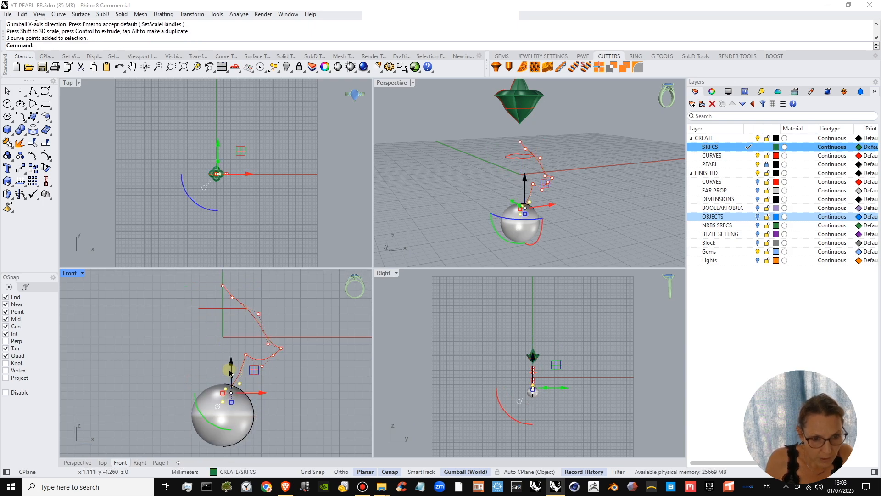
- Move the three lowest control points of the enlarged profile up to shorten its lower spire above the pearl
left_click_drag(233, 362, 229, 339)
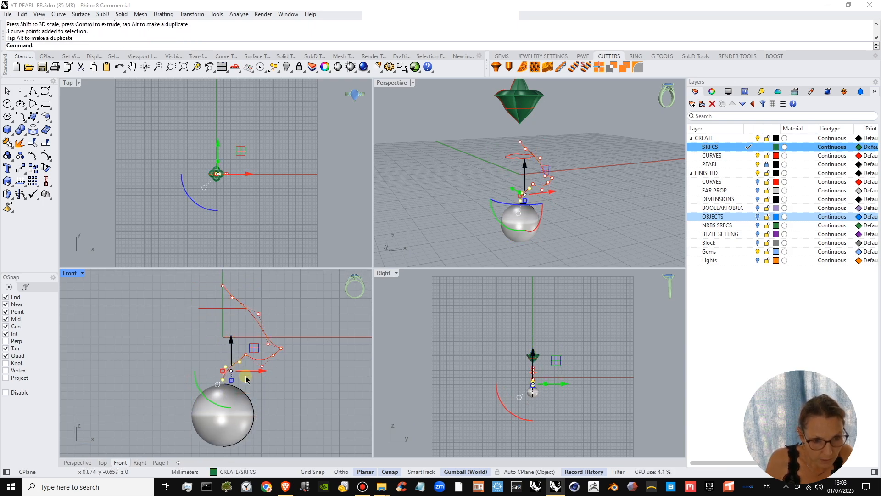
left_click(264, 389)
key("Escape")
- Pull a control point near the profile's lower end outward to round the spire, and turn off the control points
scroll(237, 378, "up", 6)
left_click(234, 355)
scroll(235, 358, "down", 6)
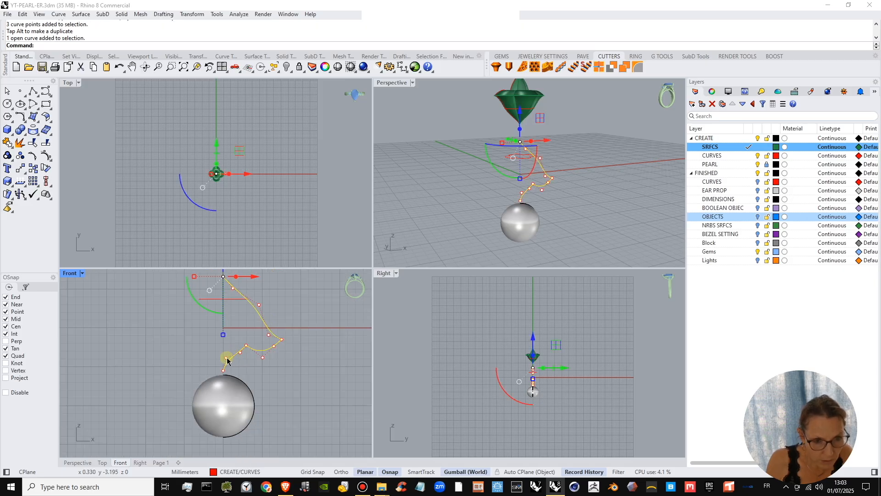
left_click(226, 357)
left_click_drag(248, 338, 271, 333)
scroll(239, 363, "up", 4)
scroll(260, 374, "down", 5)
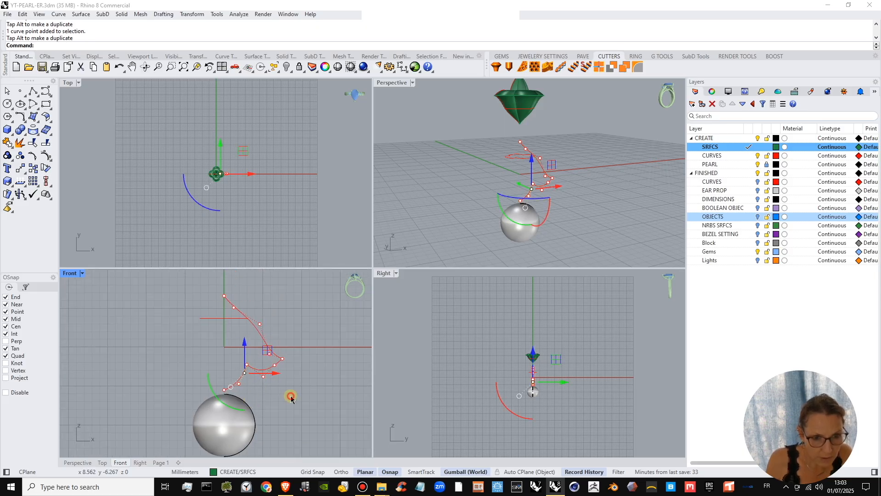
left_click(281, 385)
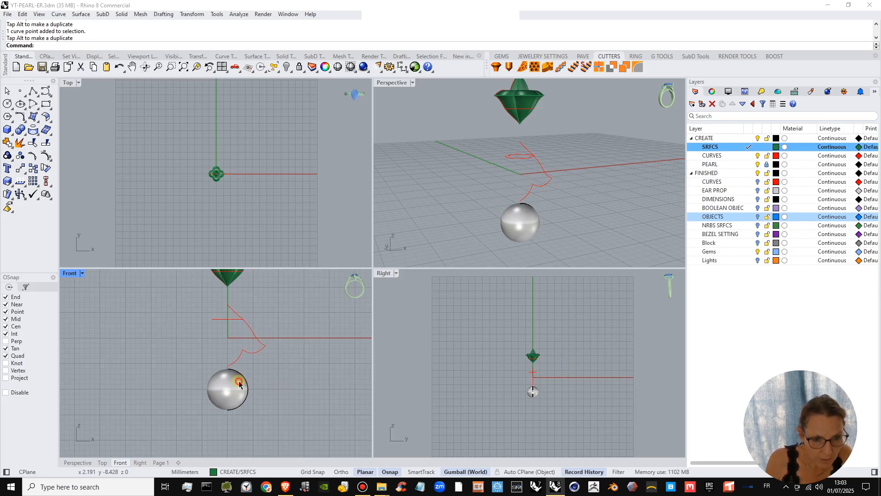
- Move the pearl straight down to leave more room below the lower profile, and lock the PEARL layer
left_click(240, 384)
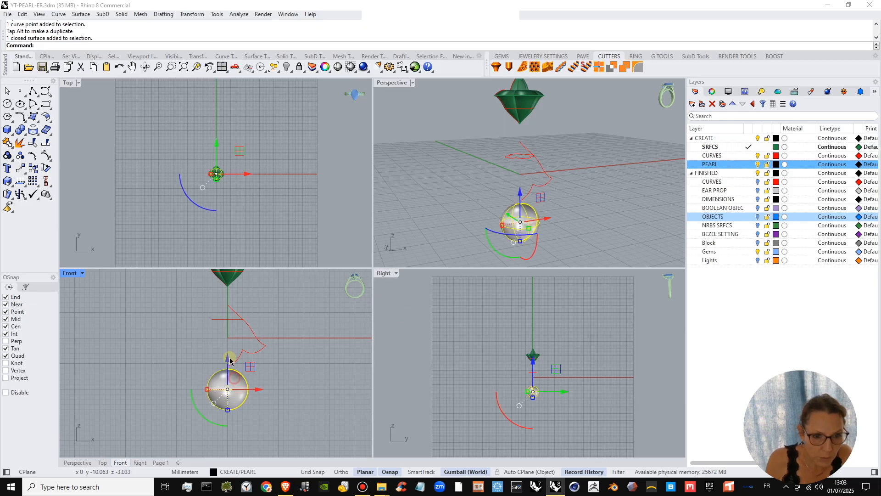
left_click_drag(229, 358, 230, 373)
left_click(288, 374)
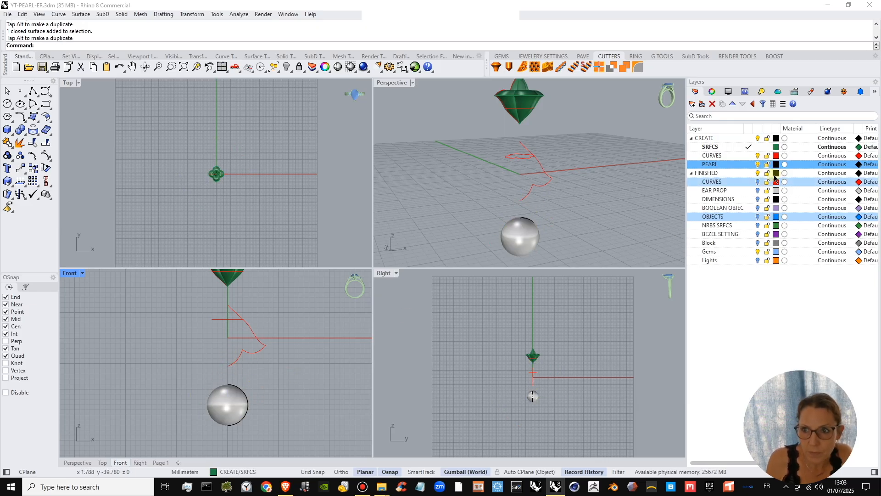
left_click(758, 165)
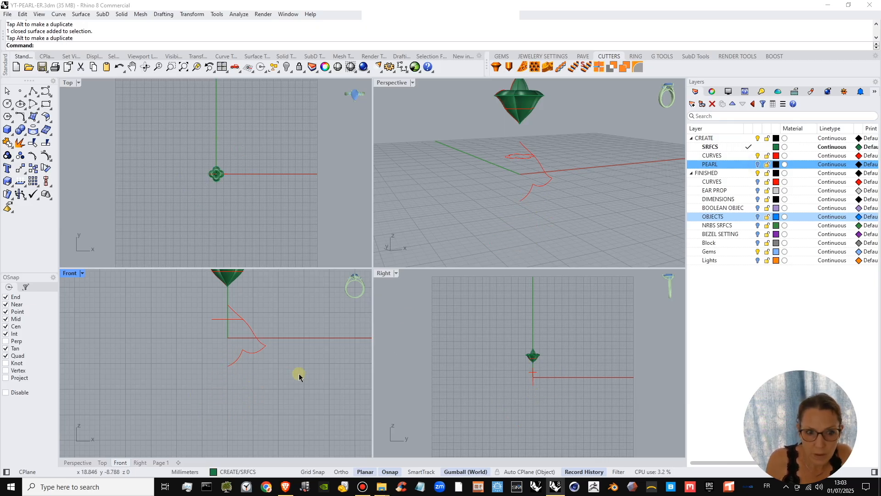
left_click(758, 164)
- Reshape the lower profile's sloping flank by pulling its two middle control points slightly outward
scroll(257, 358, "up", 3)
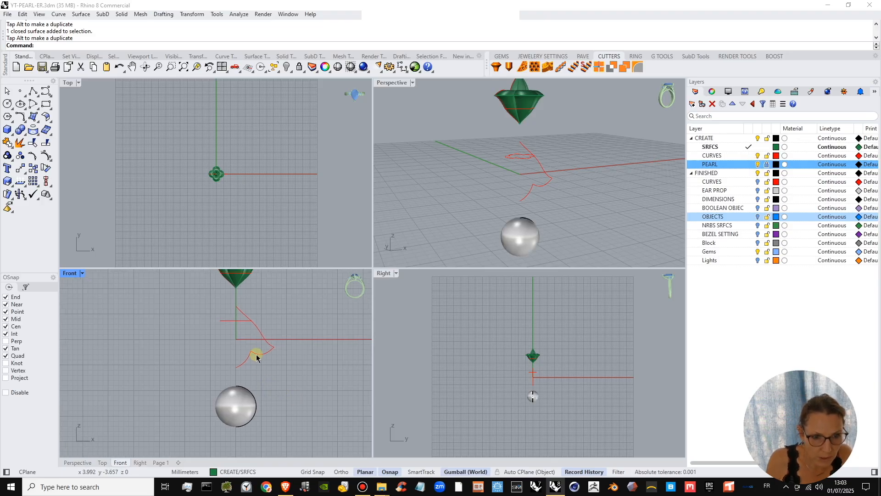
left_click(257, 361)
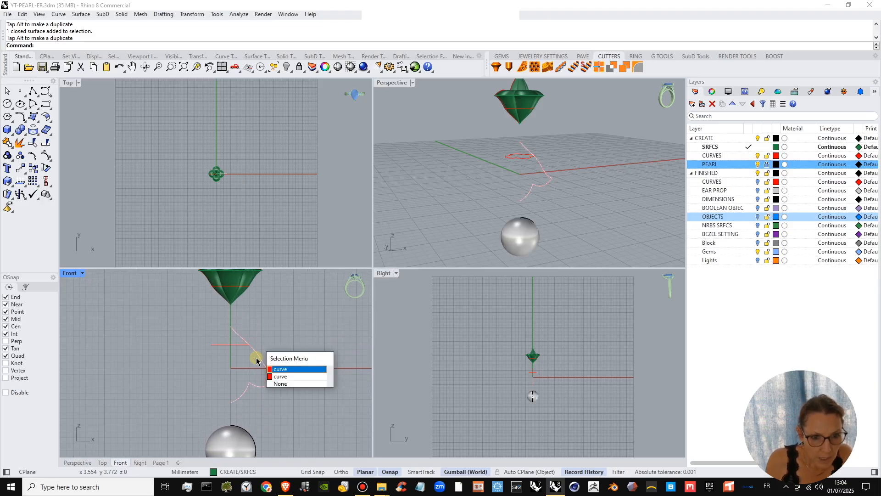
left_click(281, 369)
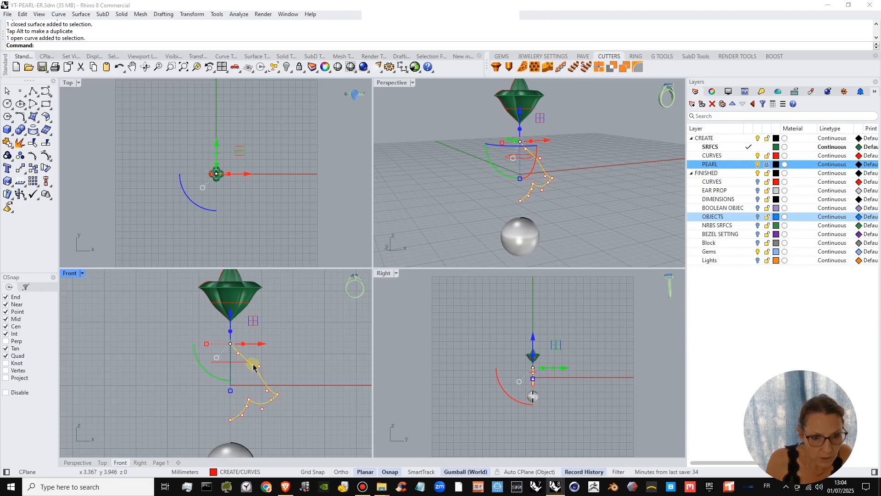
left_click(259, 367)
scroll(264, 369, "up", 5)
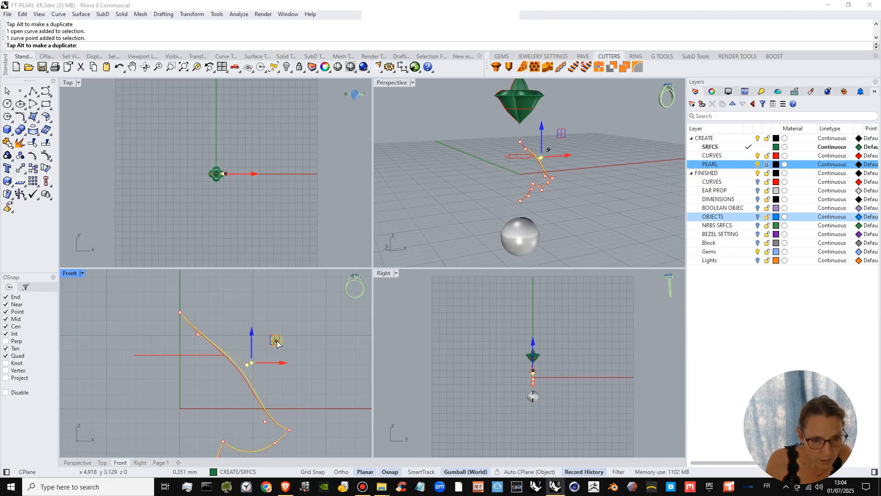
left_click_drag(277, 339, 277, 337)
left_click(266, 422)
left_click_drag(290, 399, 296, 404)
left_click(329, 380)
- Move the control point just below the lower profile's upper endpoint to refine the slope, and deselect the curves
scroll(232, 354, "down", 4)
left_click(228, 353)
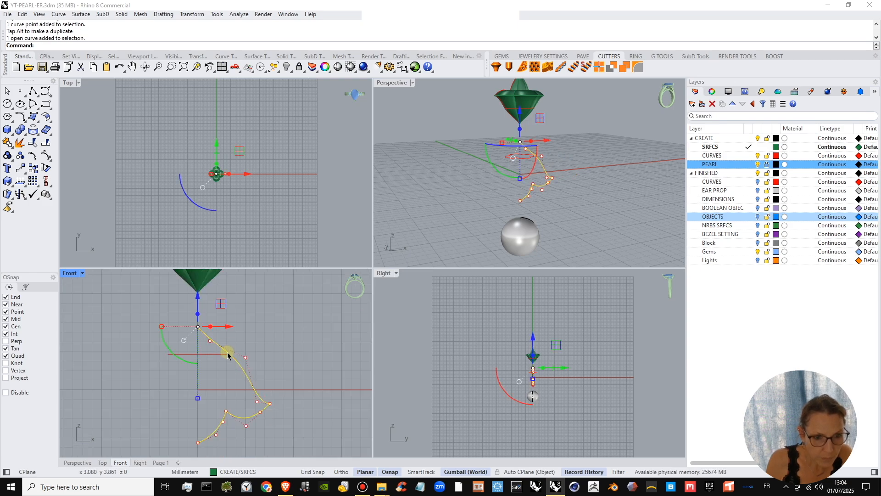
left_click(210, 341)
left_click_drag(232, 316, 237, 321)
left_click(218, 354)
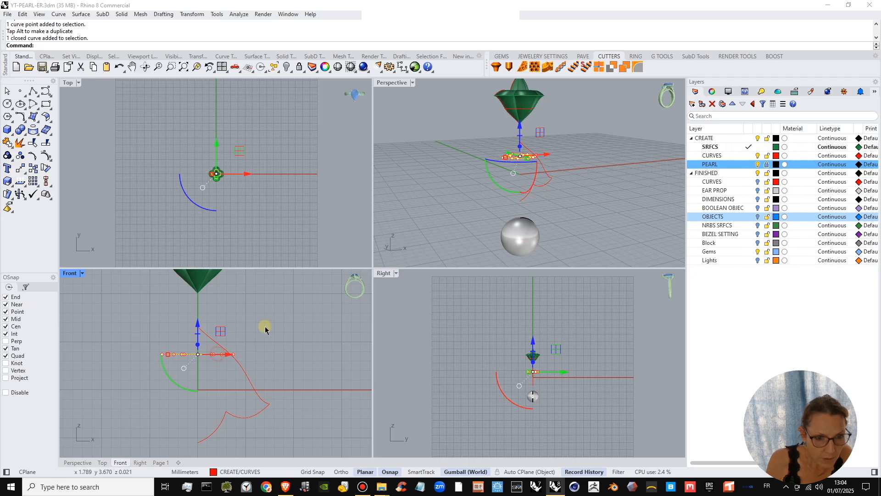
scroll(542, 149, "up", 4)
left_click(552, 166)
- Rail-revolve the lower profile along the four-petal rail around a vertical axis starting at the origin (0)
right_click_drag(553, 166, 536, 186)
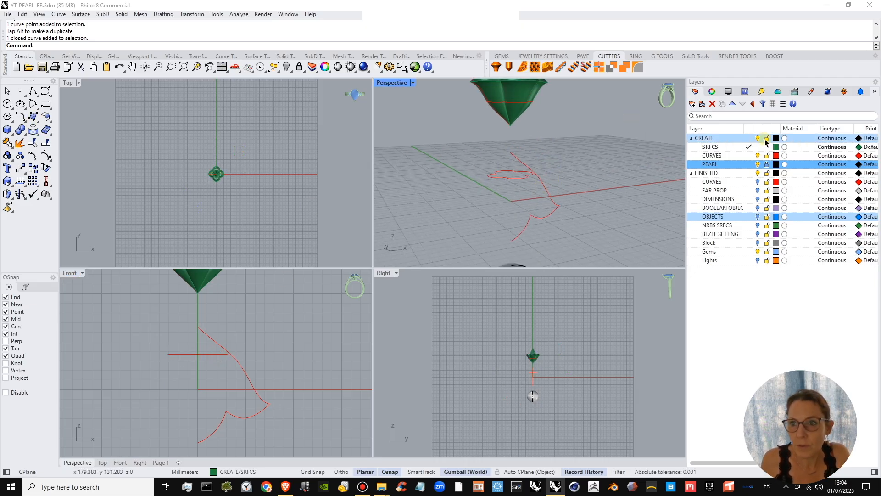
left_click(40, 123)
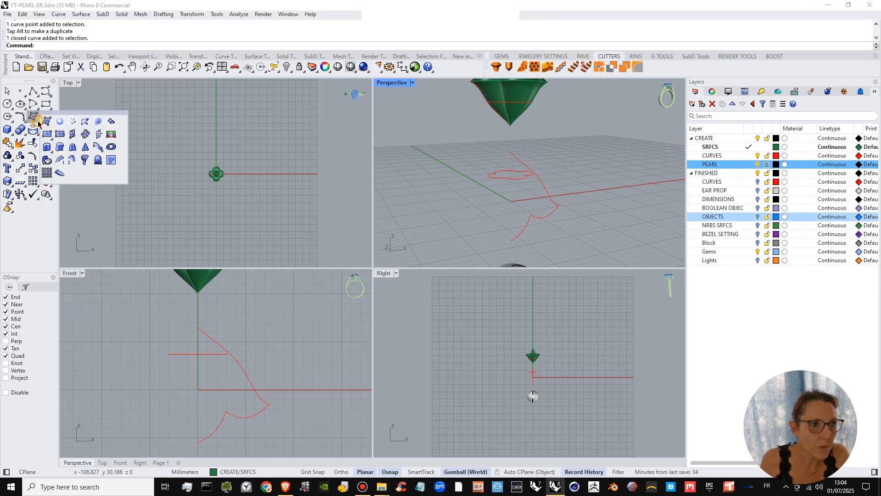
right_click(85, 160)
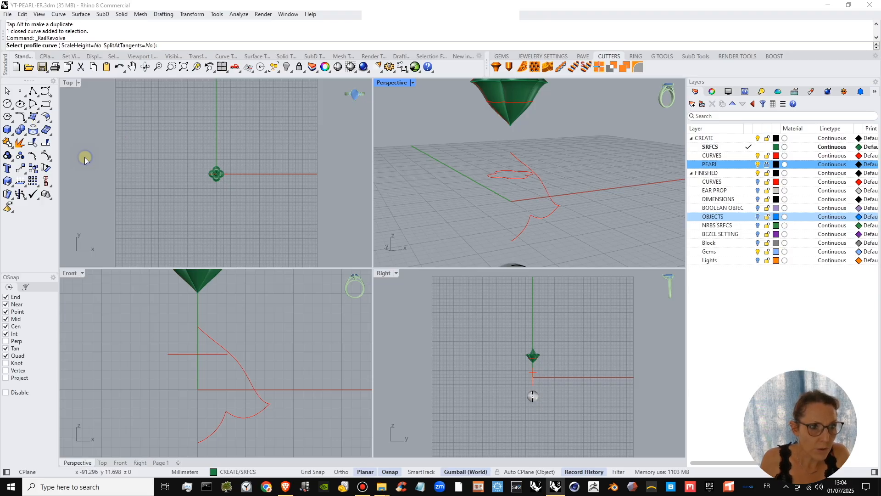
left_click(545, 190)
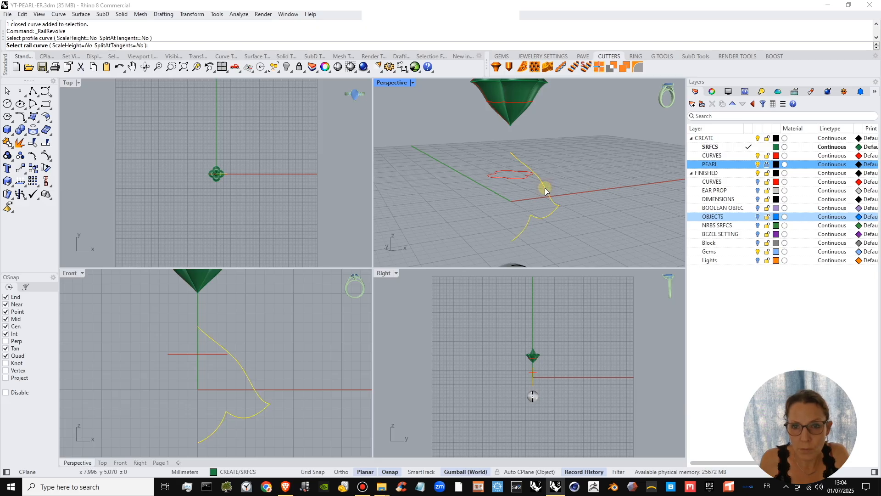
left_click(515, 182)
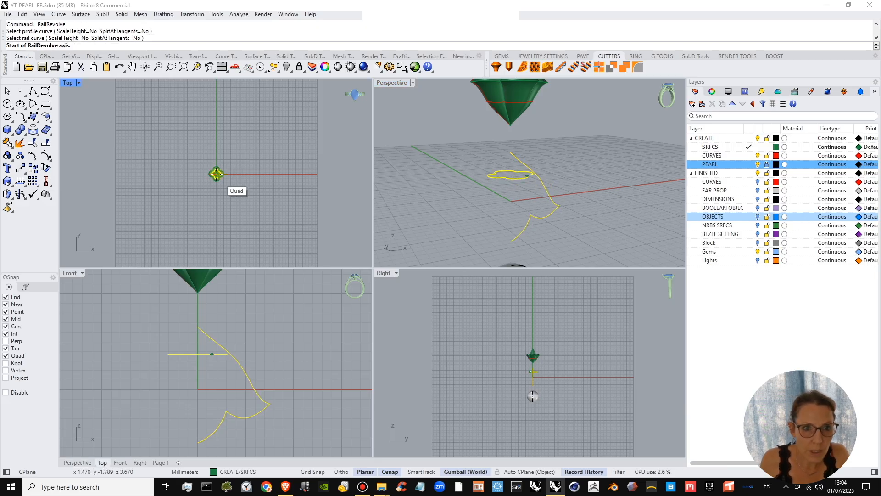
scroll(213, 163, "up", 10)
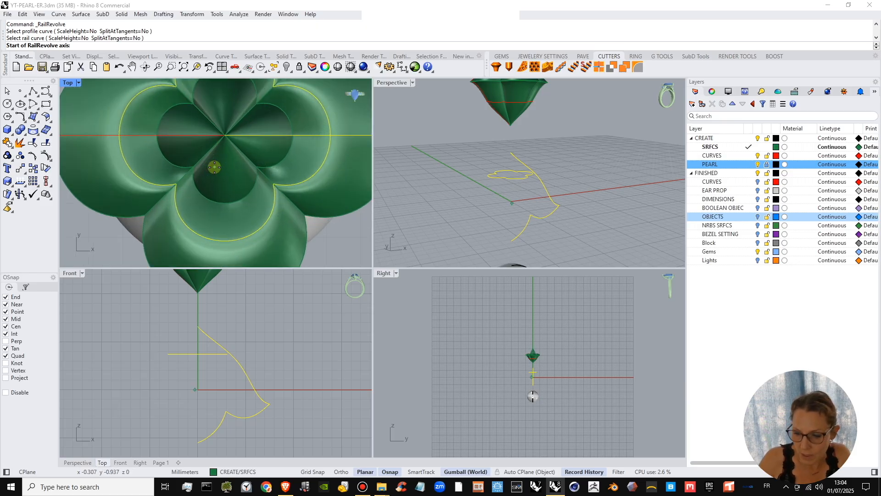
type("0")
key("Return")
scroll(214, 166, "down", 8)
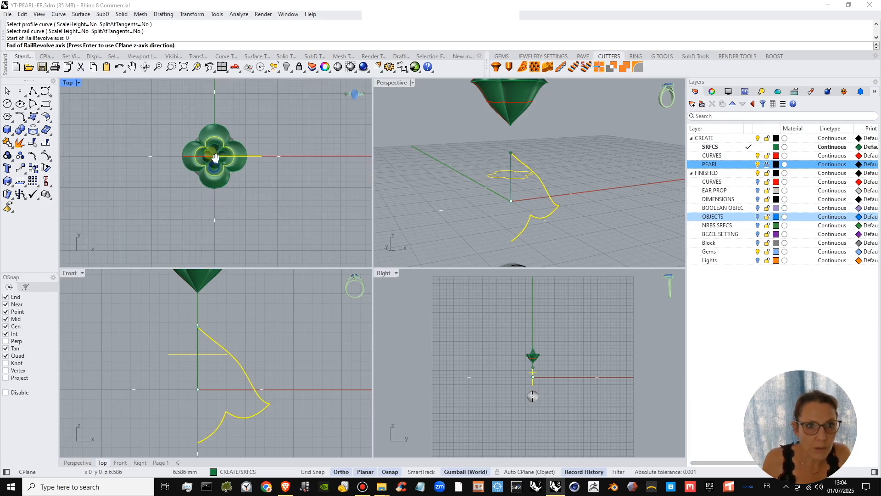
scroll(231, 369, "down", 3)
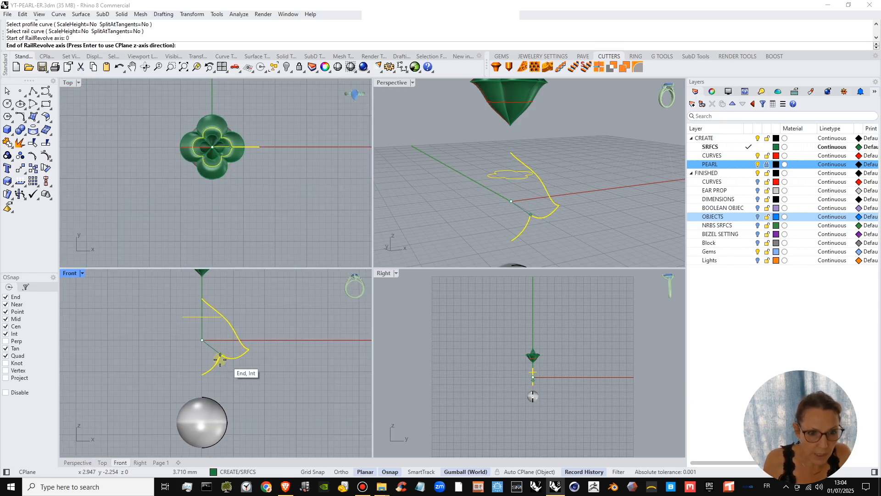
right_click_drag(213, 387, 210, 340)
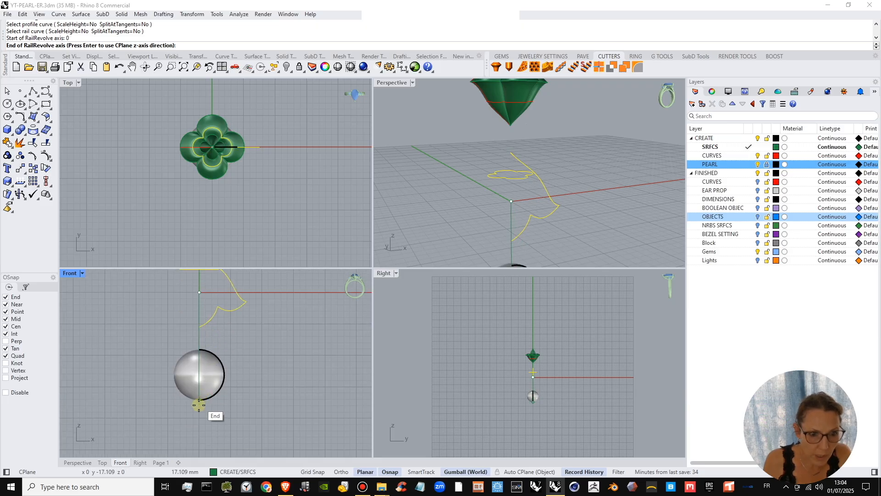
key("shift")
left_click(201, 421)
- Move the lowest control points of the new cap's profile up to shorten the tip beneath the petals
right_click_drag(250, 348, 268, 381)
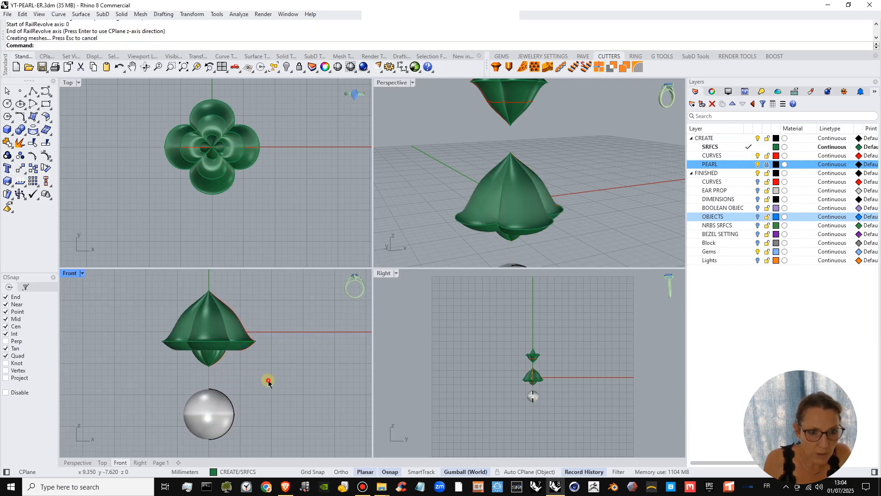
scroll(438, 246, "down", 7)
right_click_drag(537, 187, 538, 226)
scroll(500, 213, "up", 5)
scroll(538, 227, "up", 3)
left_click(538, 225)
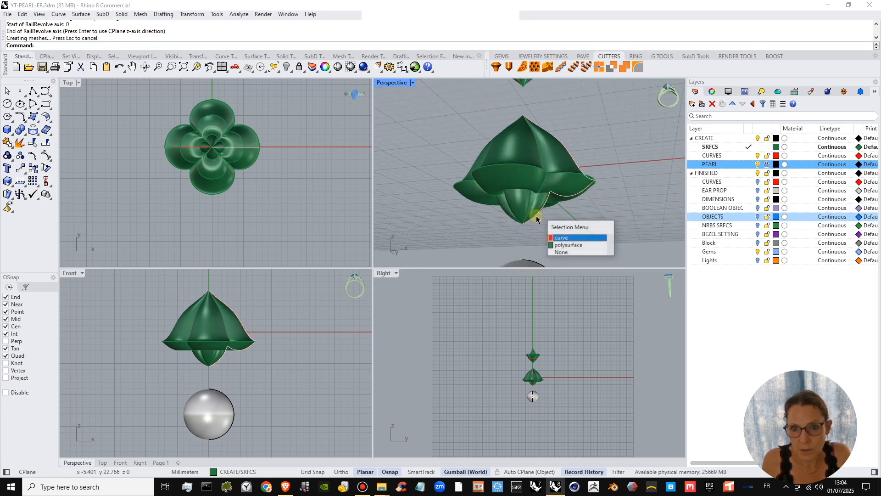
left_click(558, 237)
scroll(539, 222, "up", 3)
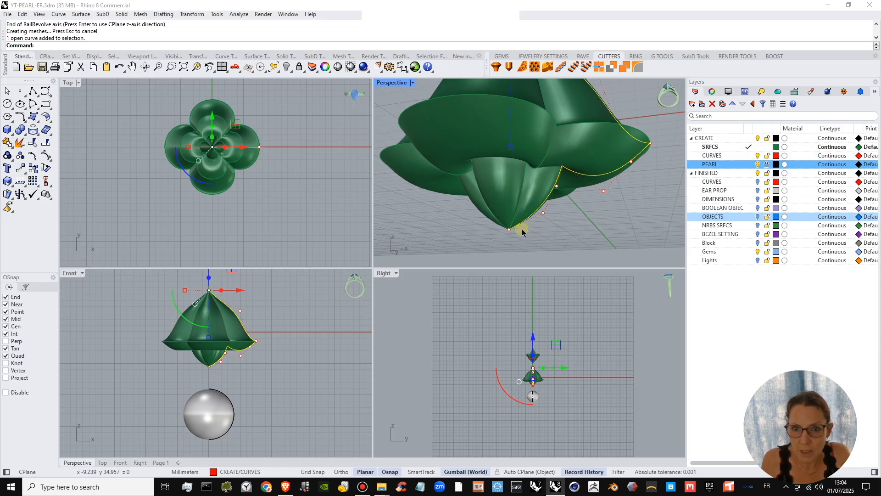
left_click_drag(493, 239, 526, 182)
right_click_drag(533, 202, 543, 206)
left_click_drag(525, 179, 525, 174)
- Move the profile's inner corner control point horizontally outward to widen the cap's lower tip, and clear the selection
scroll(573, 198, "up", 5)
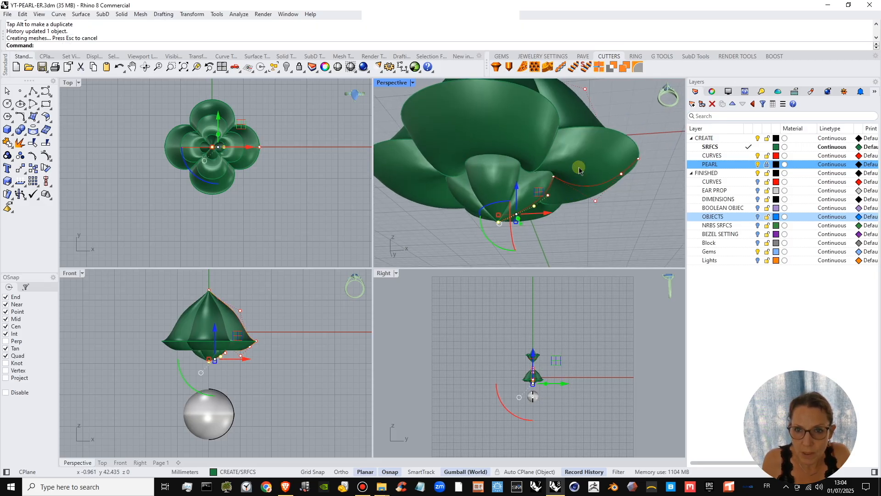
left_click(563, 184)
left_click(580, 201)
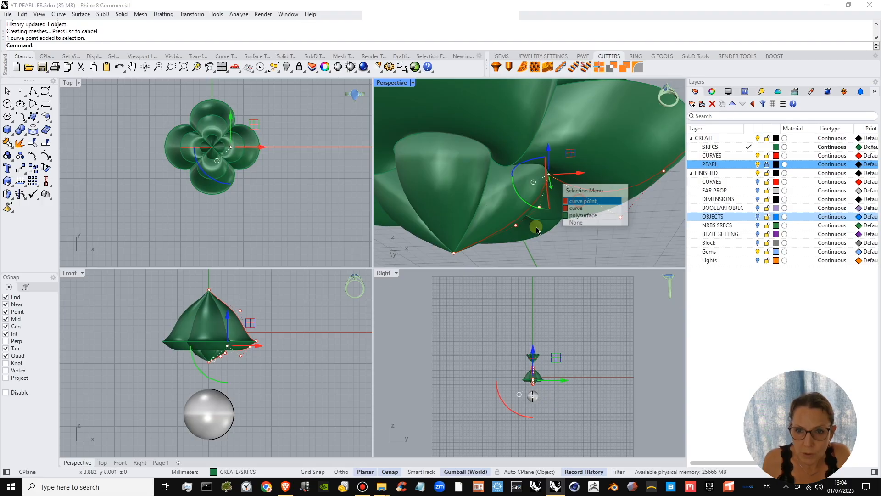
scroll(232, 361, "up", 4)
left_click_drag(259, 346, 270, 345)
scroll(260, 348, "down", 2)
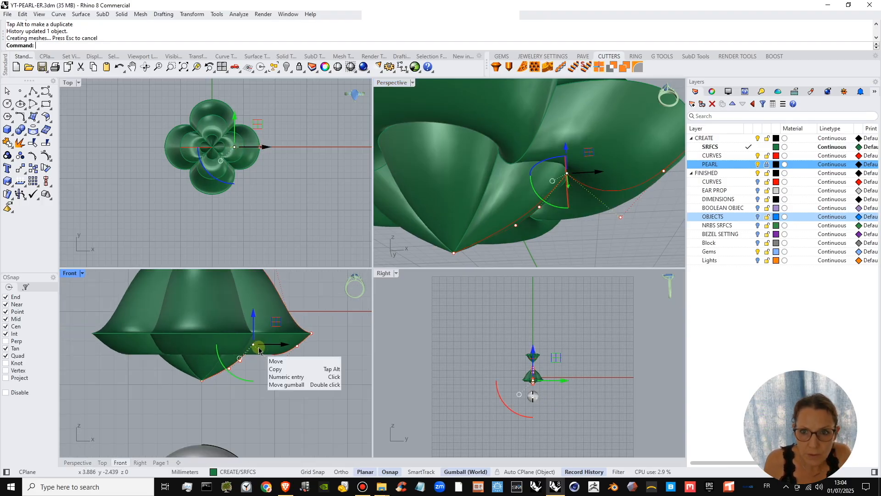
left_click(604, 239)
key("Escape")
- Save the model with both petal caps
scroll(579, 200, "down", 4)
scroll(580, 199, "down", 6)
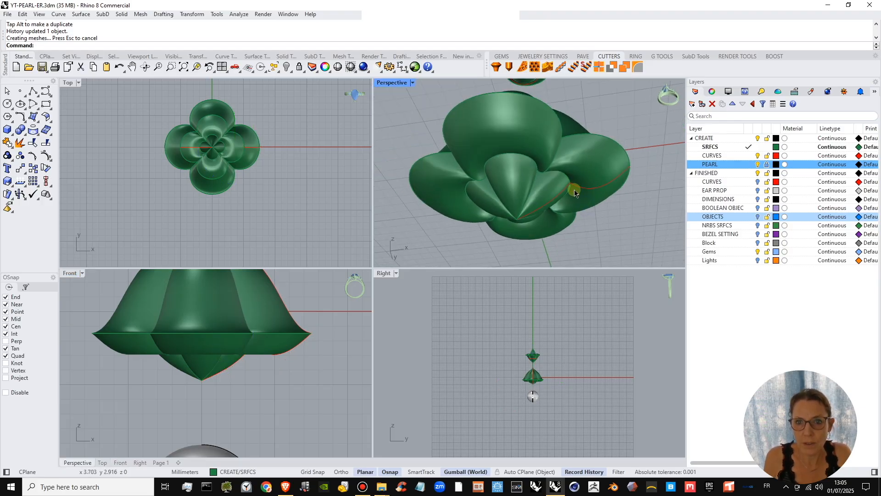
right_click_drag(568, 216, 567, 168)
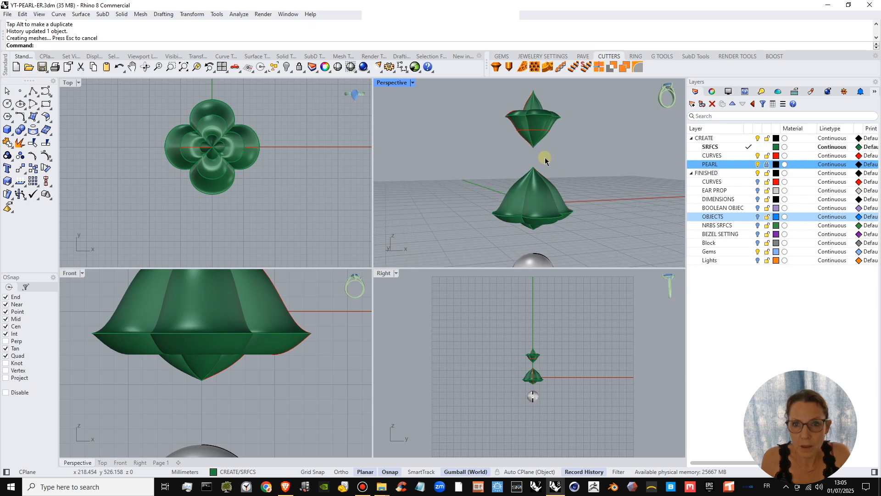
scroll(533, 157, "up", 2)
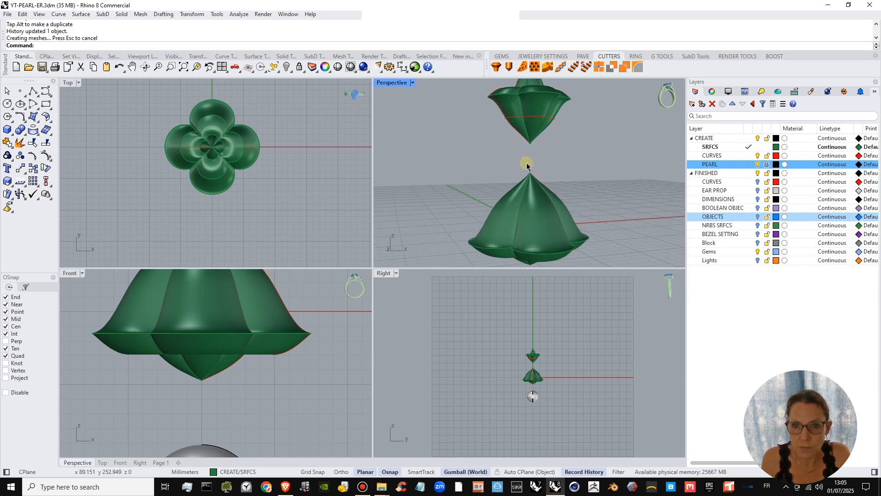
right_click_drag(527, 164, 528, 172, "shift")
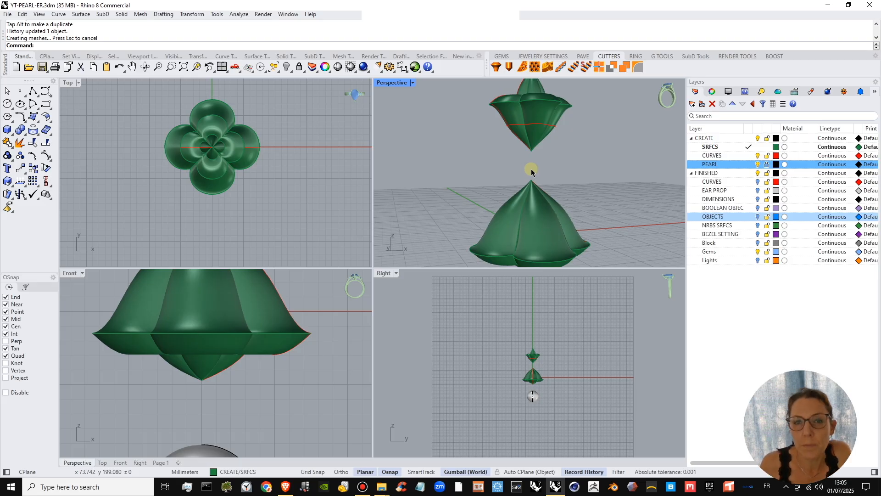
scroll(538, 163, "down", 2)
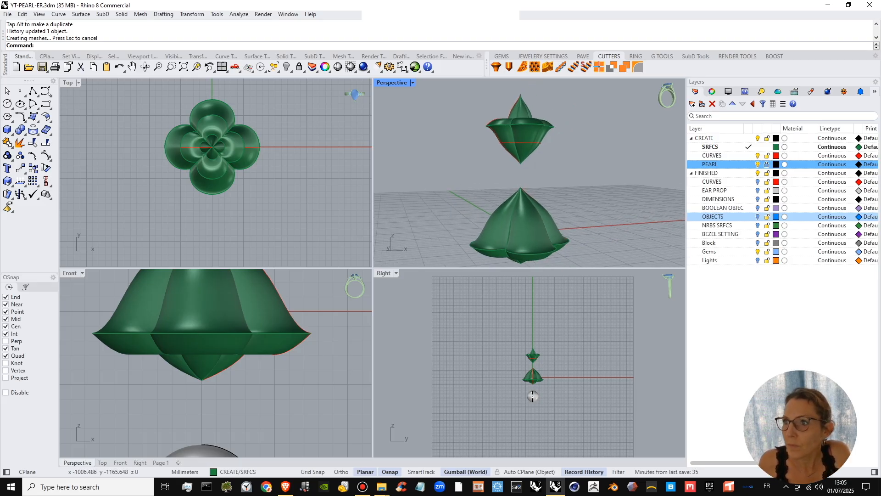
key("ctrl+s")
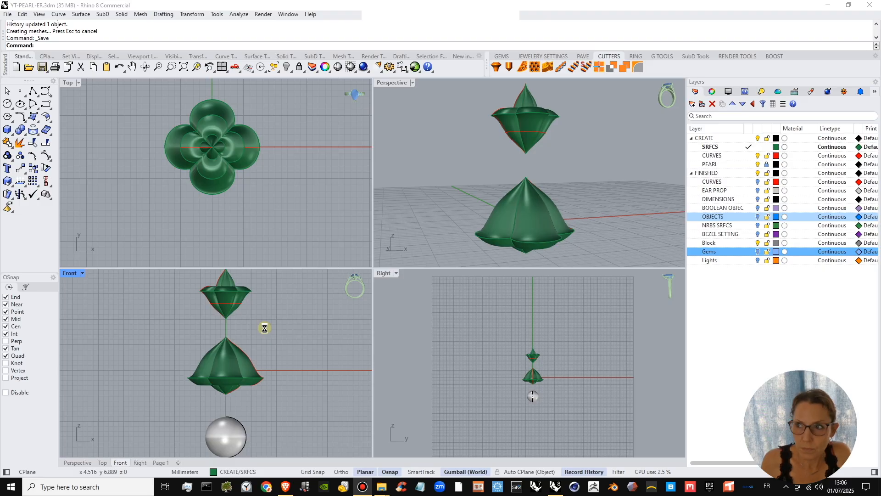
- Create a round diamond of size 2.2 at the origin with the Choose Diamond tool
right_click_drag(261, 325, 266, 326)
left_click(498, 59)
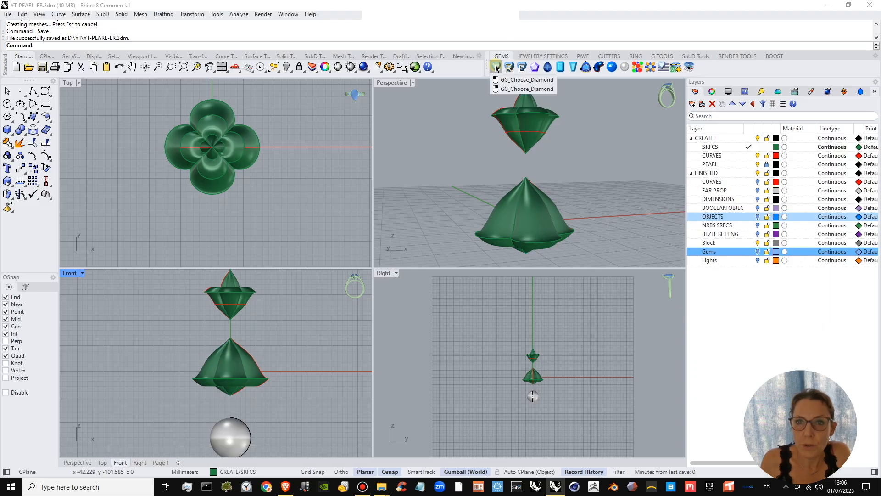
left_click(496, 67)
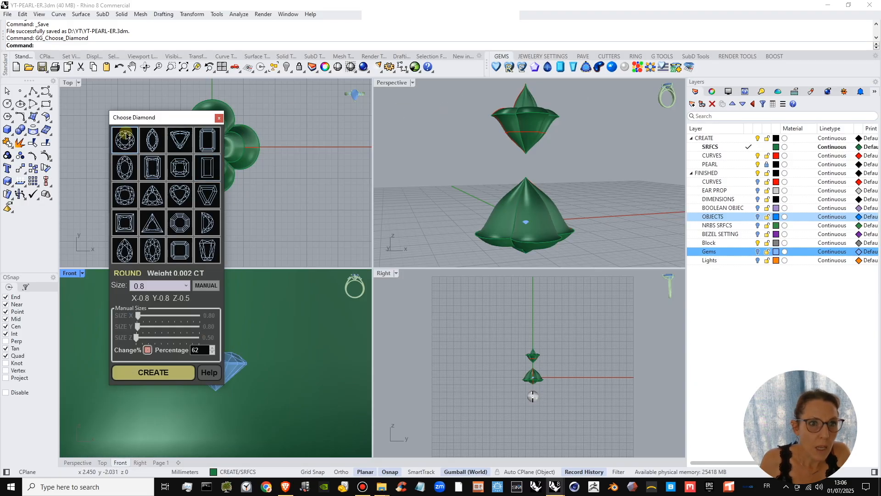
left_click(186, 286)
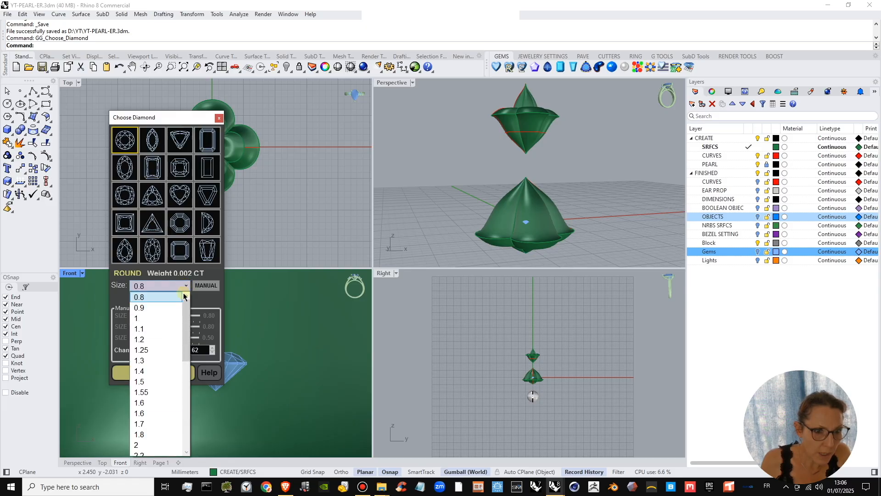
left_click_drag(186, 323, 186, 336)
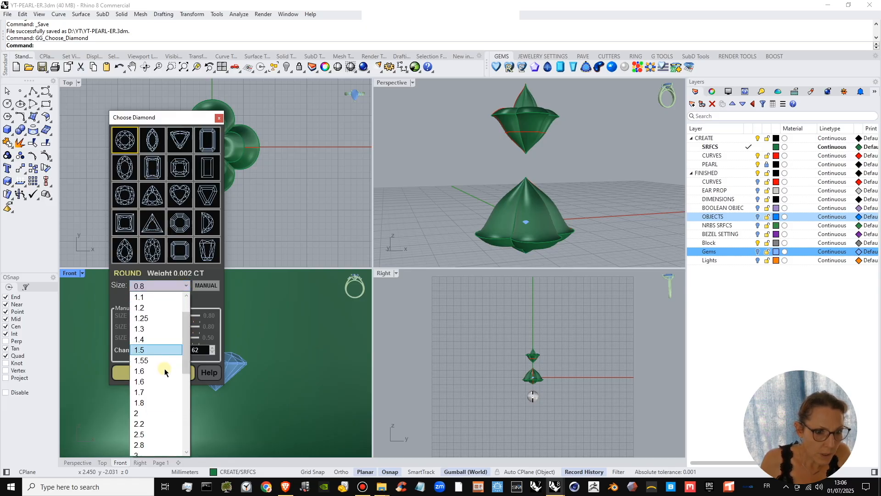
left_click(311, 109)
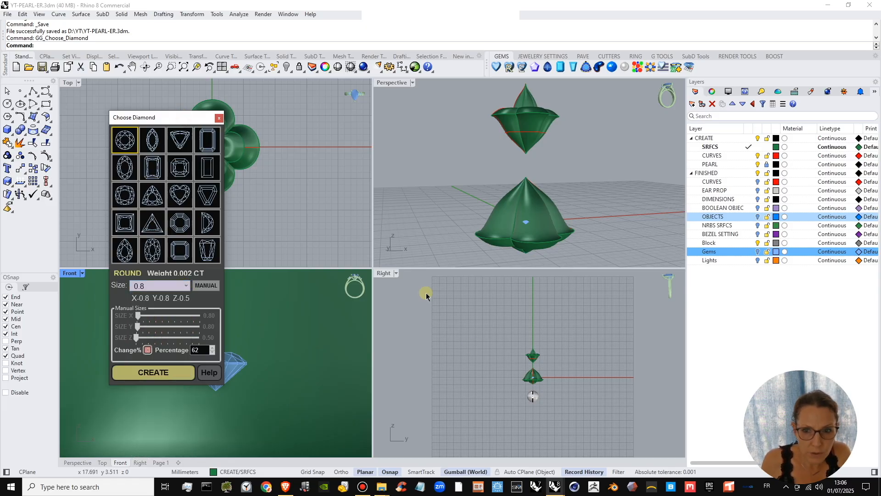
scroll(524, 367, "up", 7)
scroll(540, 373, "up", 4)
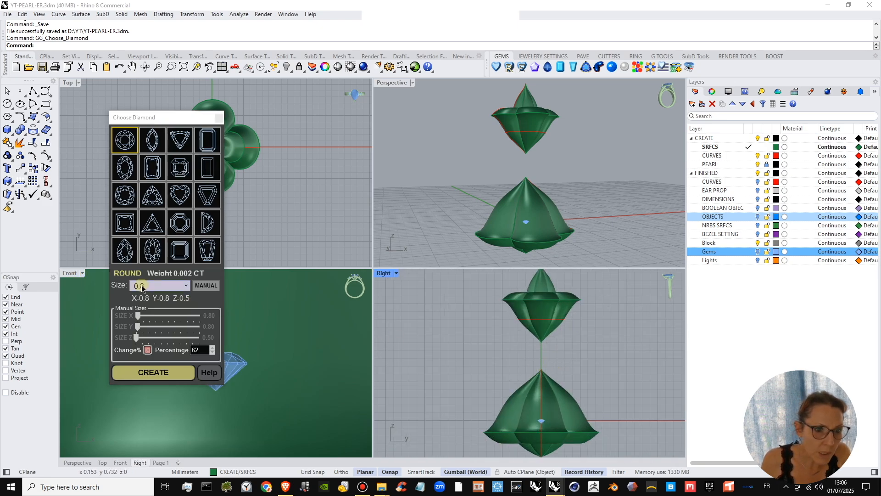
left_click(187, 287)
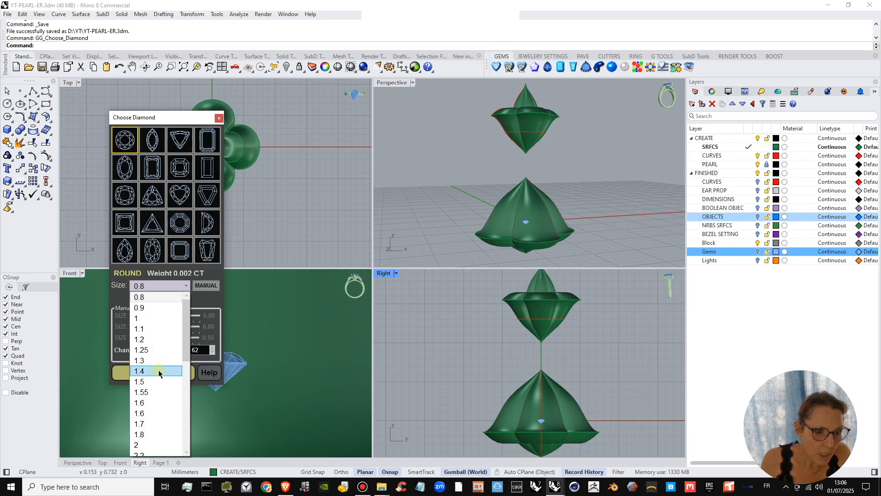
scroll(158, 402, "down", 3)
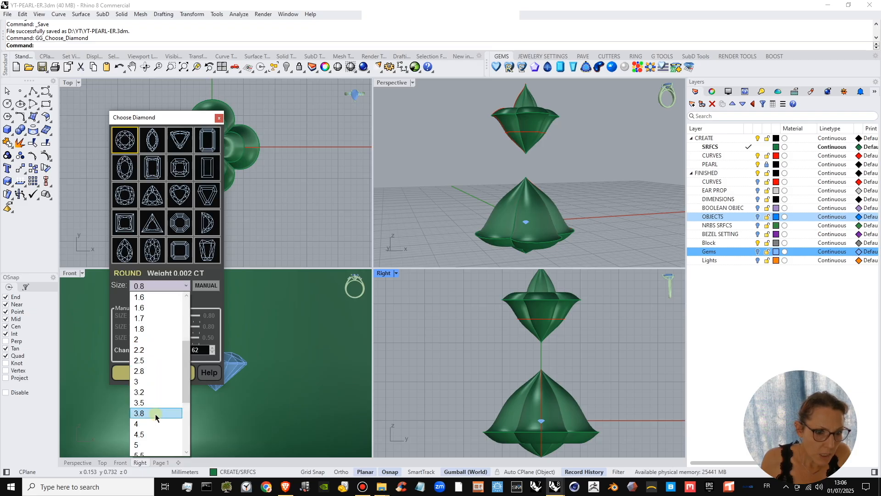
left_click(156, 350)
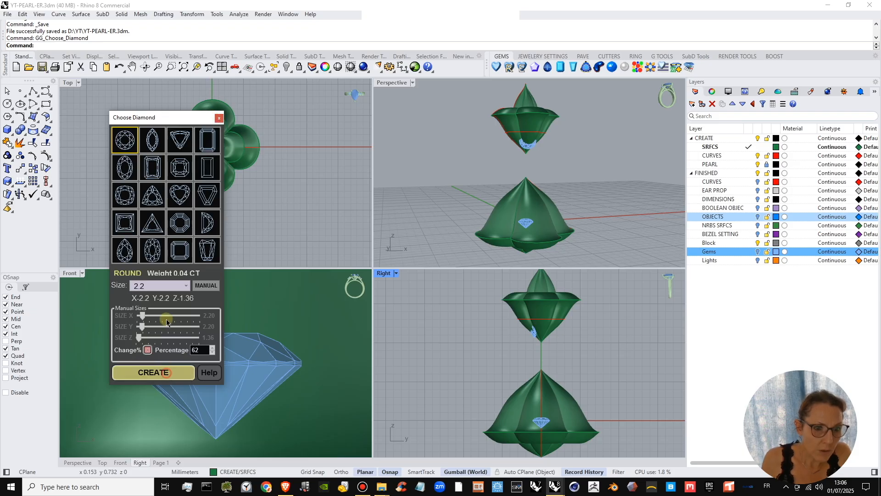
left_click(182, 370)
left_click(218, 118)
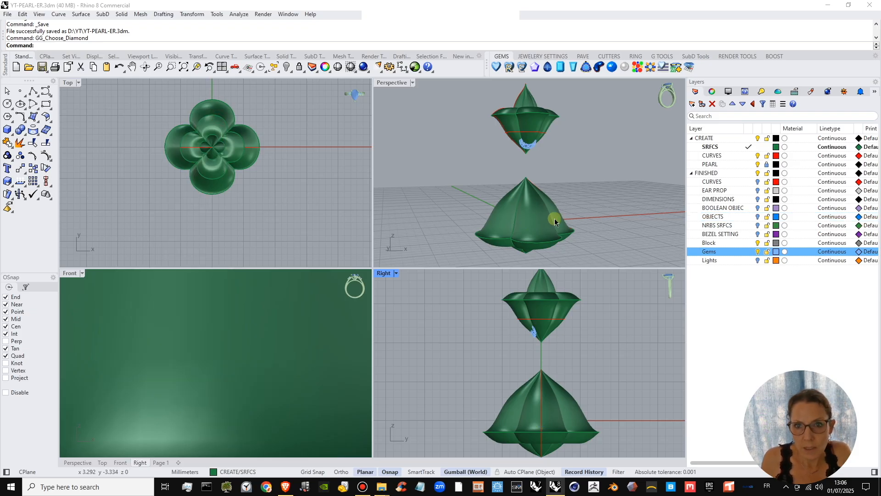
- Show the Gems layer, make the CREATE sublayer CURVES current and hide the SRFCS layer
left_click(758, 252)
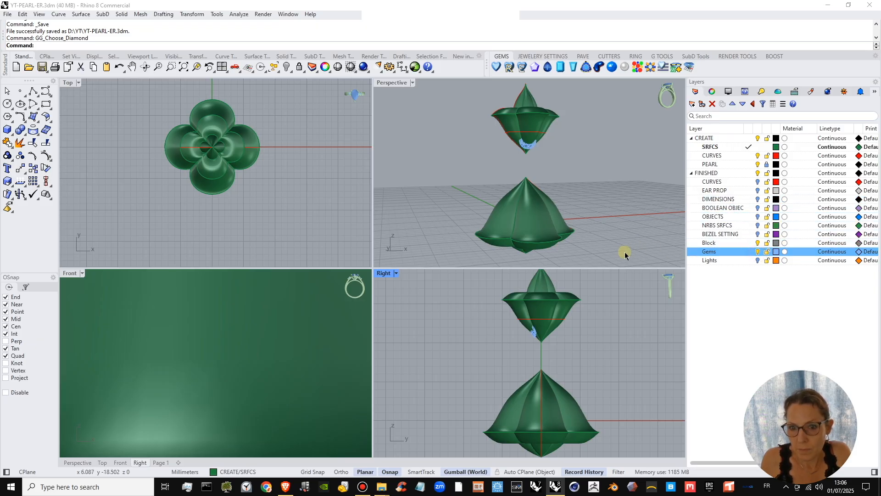
left_click_drag(491, 393, 648, 427)
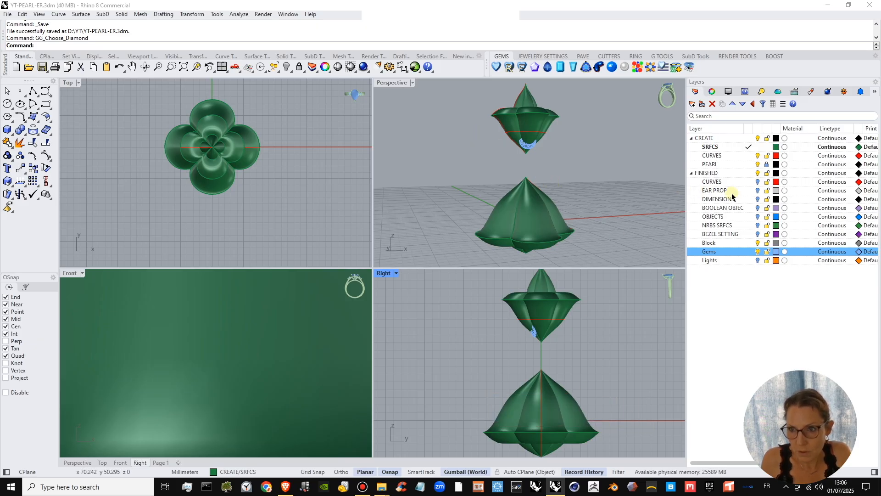
left_click(751, 155)
left_click(758, 146)
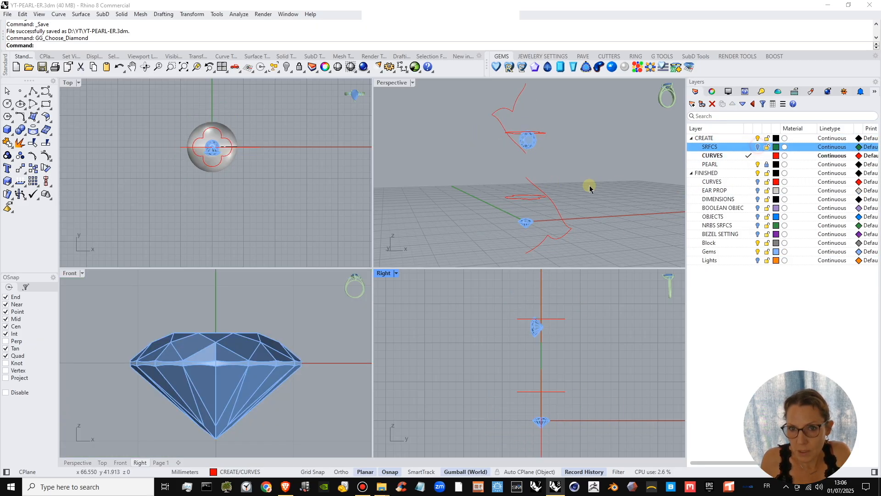
- Explode the existing sideways diamond block beside the upper cap's curves and hide the resulting gem
left_click(525, 224)
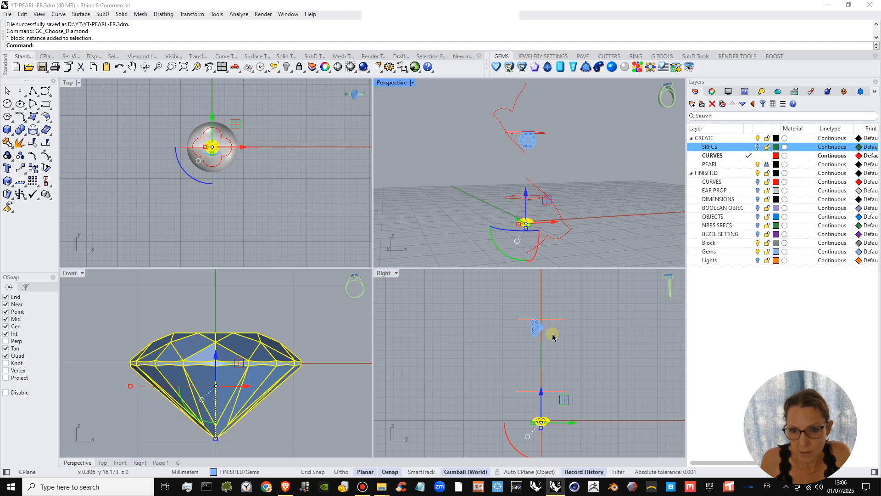
left_click(537, 332)
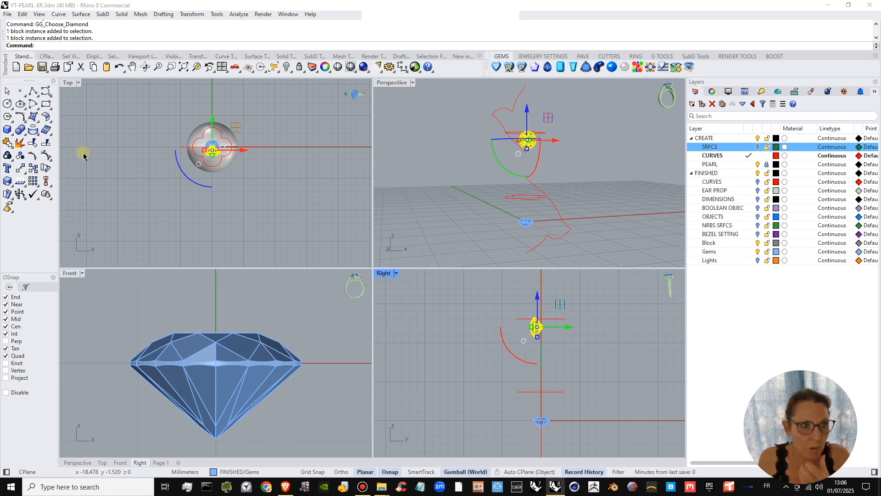
left_click(26, 140)
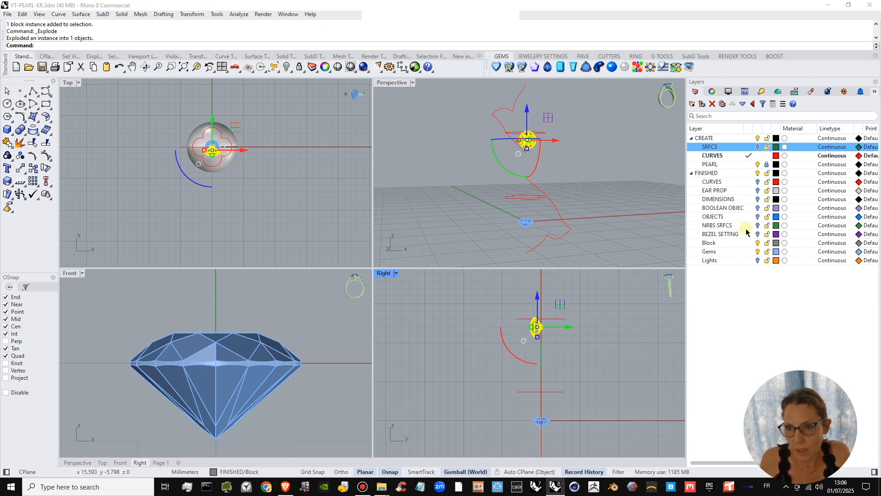
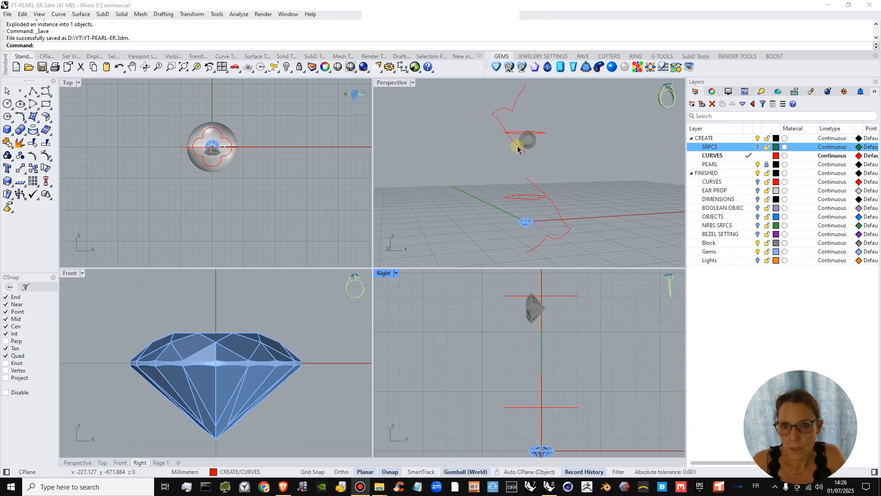
left_click(533, 140)
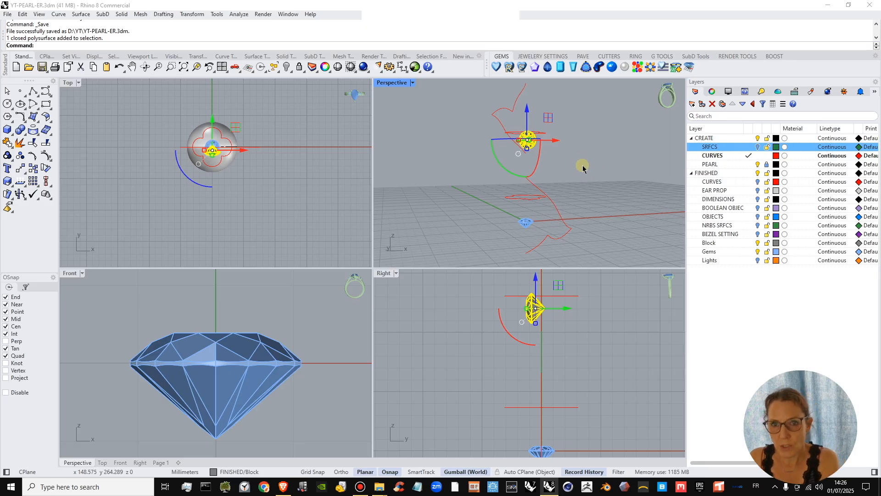
left_click(288, 66)
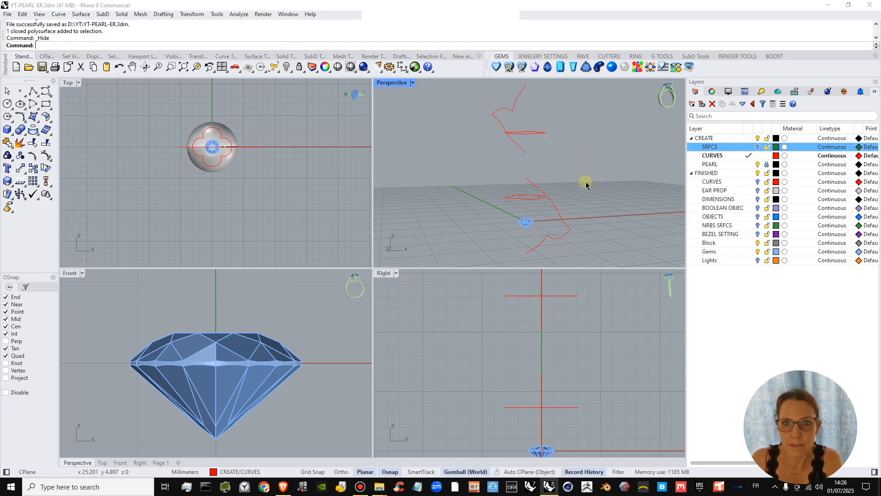
- Show the SRFCS layer again and move the new diamond vertically up into the gap between the two caps
left_click(522, 224)
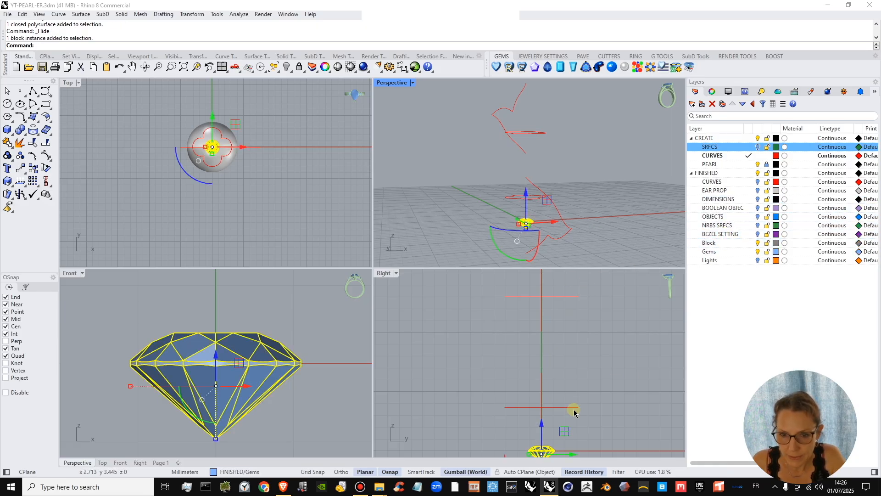
scroll(592, 394, "down", 4)
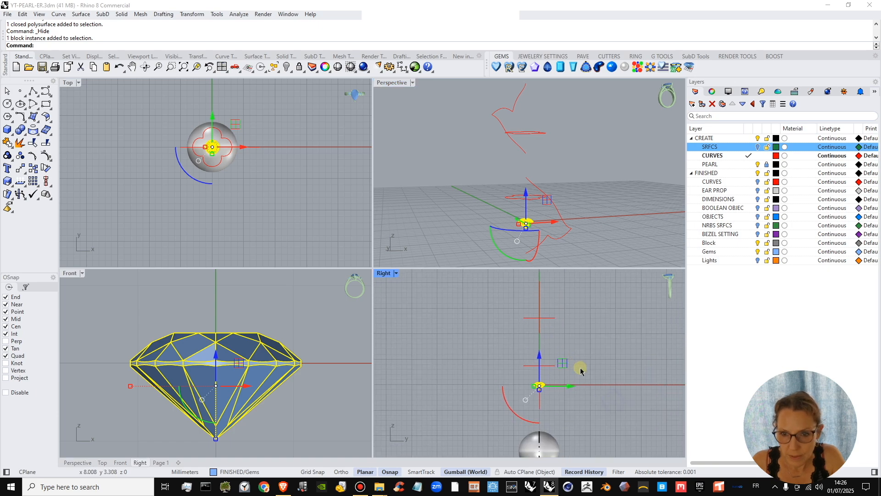
scroll(262, 380, "down", 8)
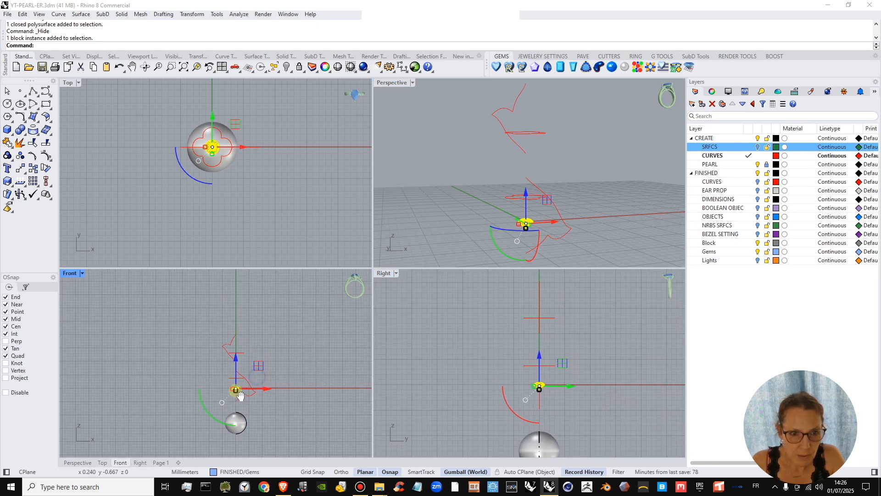
scroll(241, 389, "up", 3)
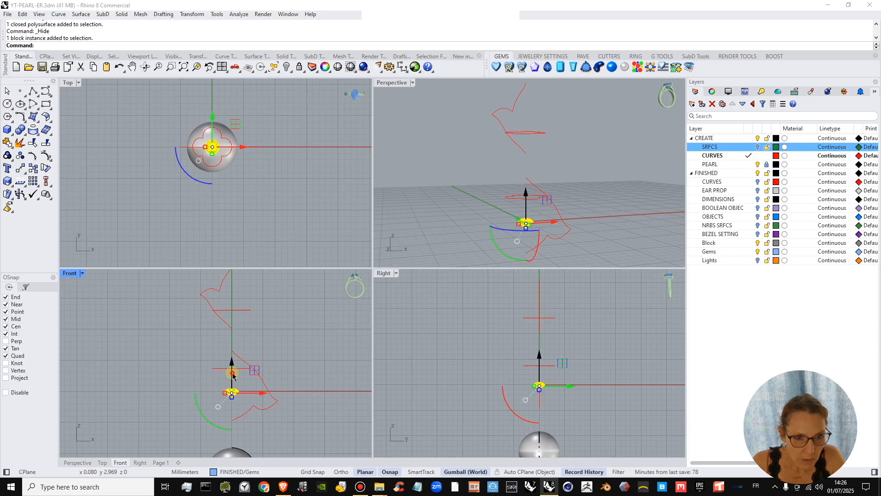
left_click_drag(232, 376, 240, 323)
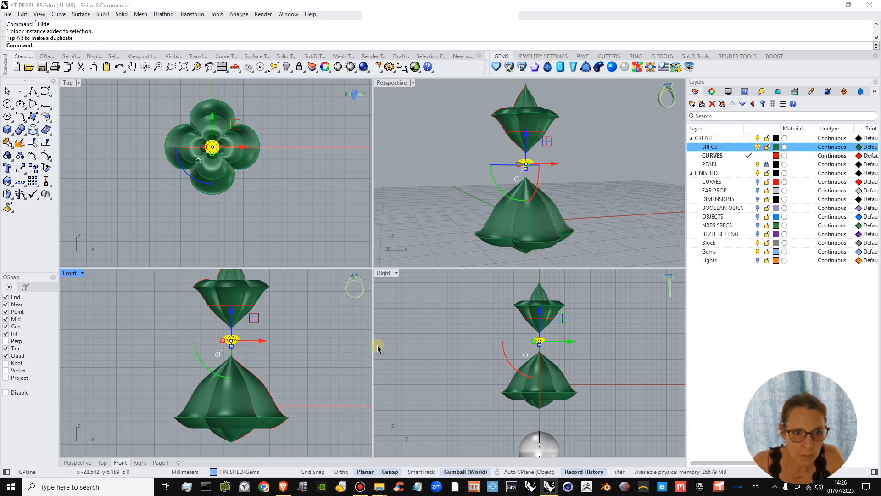
scroll(234, 342, "up", 3)
left_click_drag(230, 324, 229, 327)
scroll(540, 349, "up", 5)
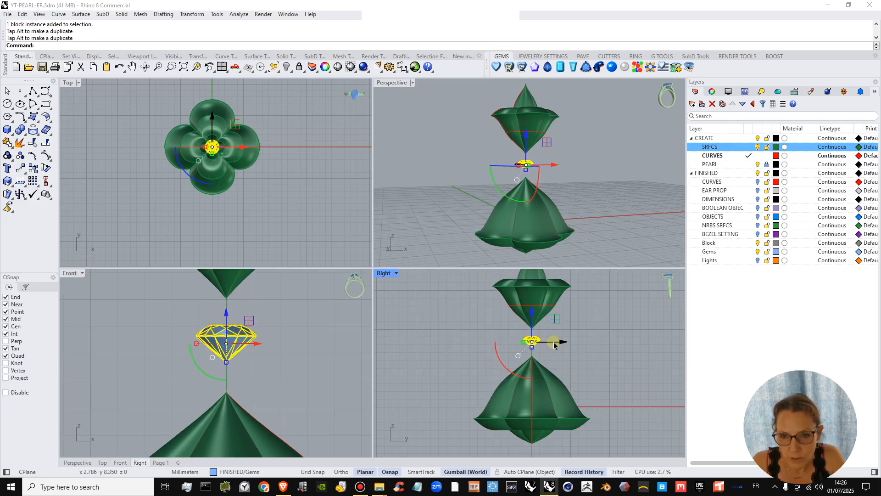
- Rotate the diamond a quarter turn in the Right view so its table faces the front, and clear the selection
left_click(502, 373)
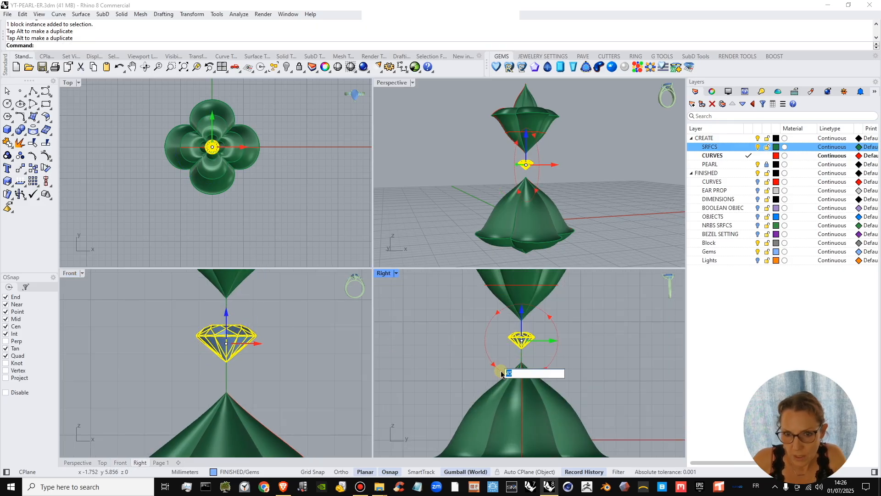
key("Return")
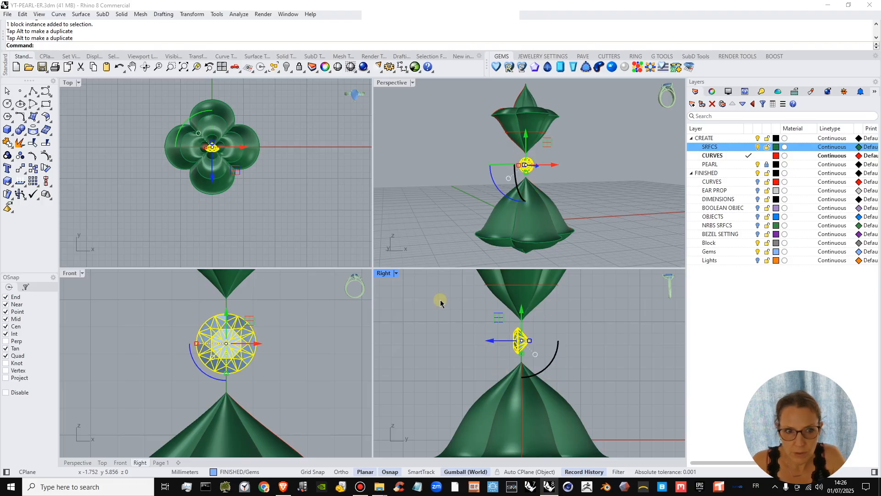
left_click(590, 173)
scroll(571, 172, "down", 2)
right_click_drag(570, 171, 555, 148, "shift")
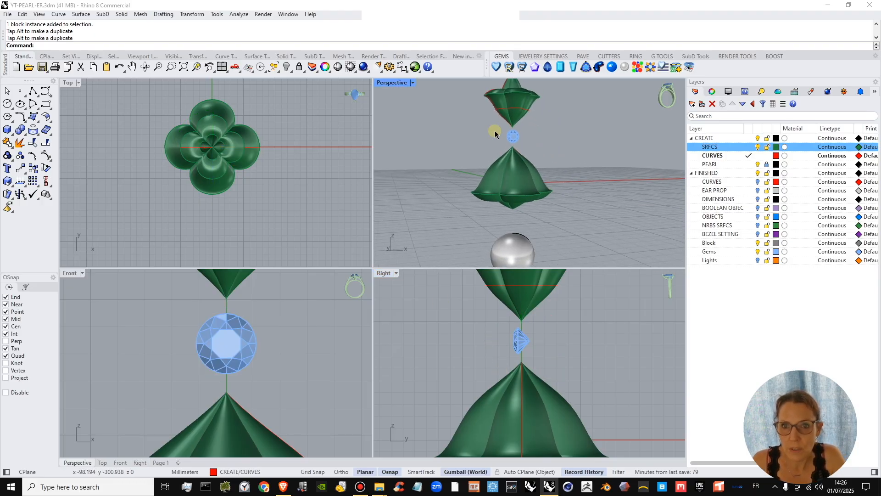
- Nudge the diamond vertically down so it sits closer to the lower cap's tip
scroll(504, 134, "up", 4)
scroll(516, 147, "up", 3)
left_click(525, 156)
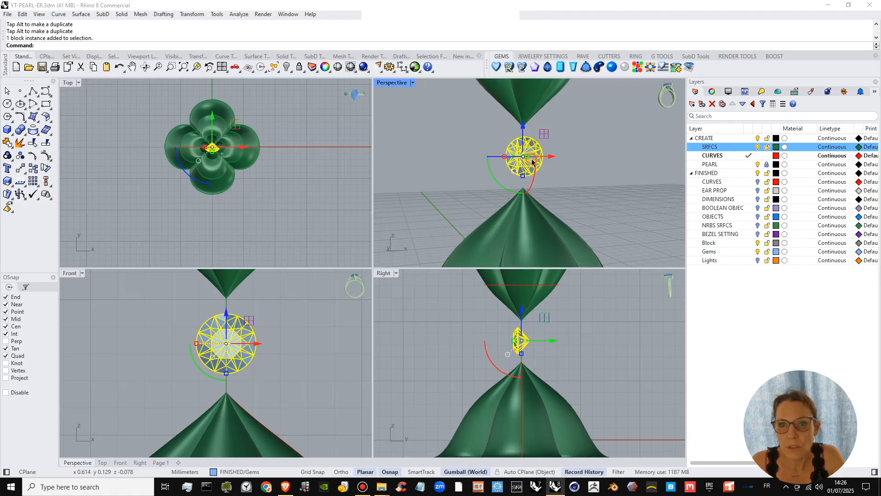
scroll(537, 173, "up", 2)
right_click_drag(559, 191, 547, 173, "shift")
left_click_drag(527, 144, 531, 152)
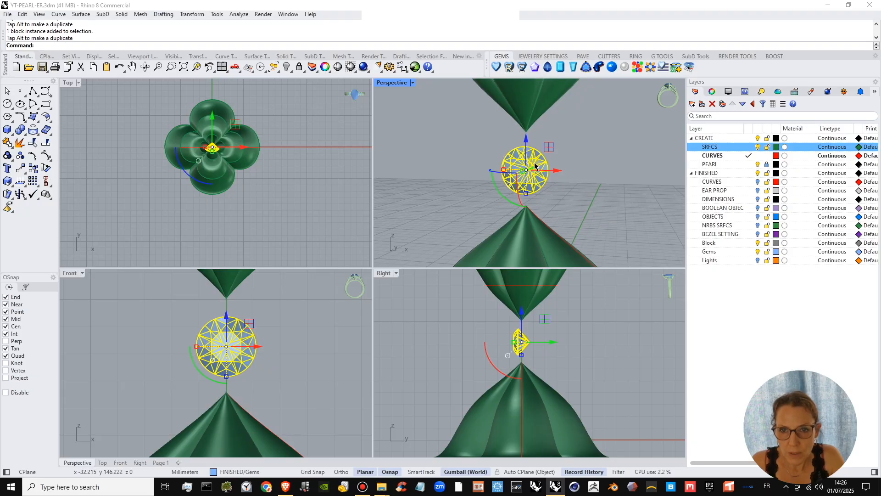
scroll(532, 175, "down", 5)
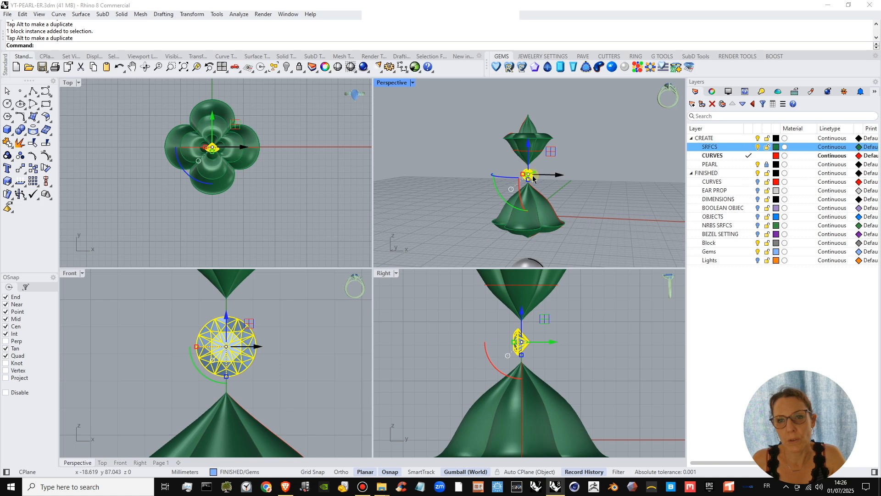
scroll(528, 174, "up", 2)
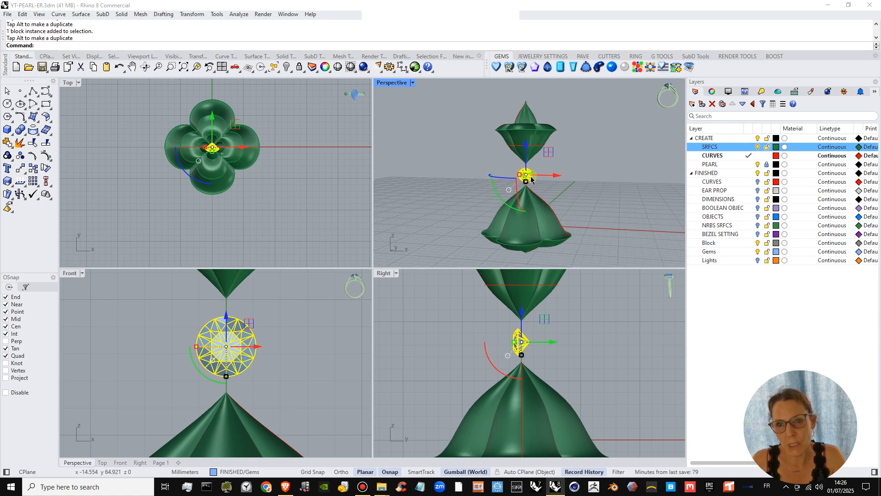
scroll(528, 177, "up", 3)
left_click_drag(522, 156, 524, 153)
- Move the upper cap and its two curves slightly down to even the gaps around the diamond, and clear the selection
scroll(543, 157, "down", 2)
right_click_drag(543, 156, 541, 200, "shift")
scroll(528, 197, "down", 2)
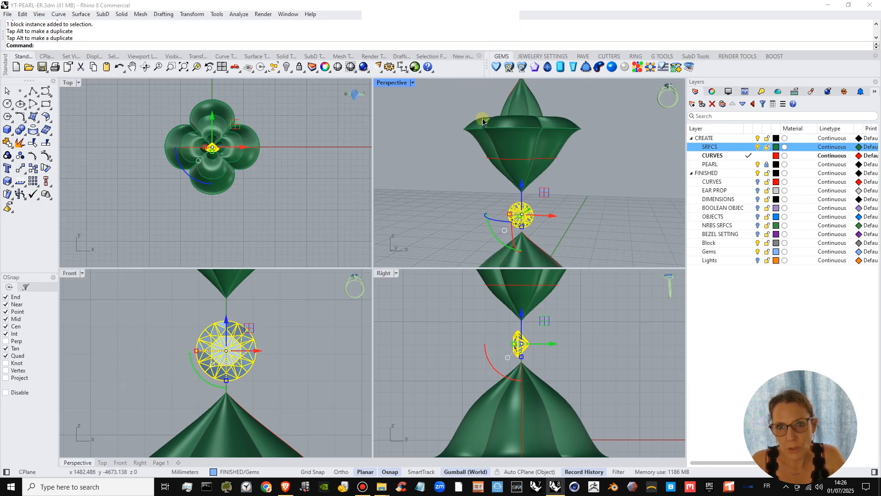
scroll(464, 97, "down", 2)
left_click_drag(461, 85, 585, 193)
left_click_drag(519, 115, 520, 122)
left_click(575, 351)
- Select the diamond between the caps and bring up the jewelry setting tools
right_click_drag(572, 345, 578, 320)
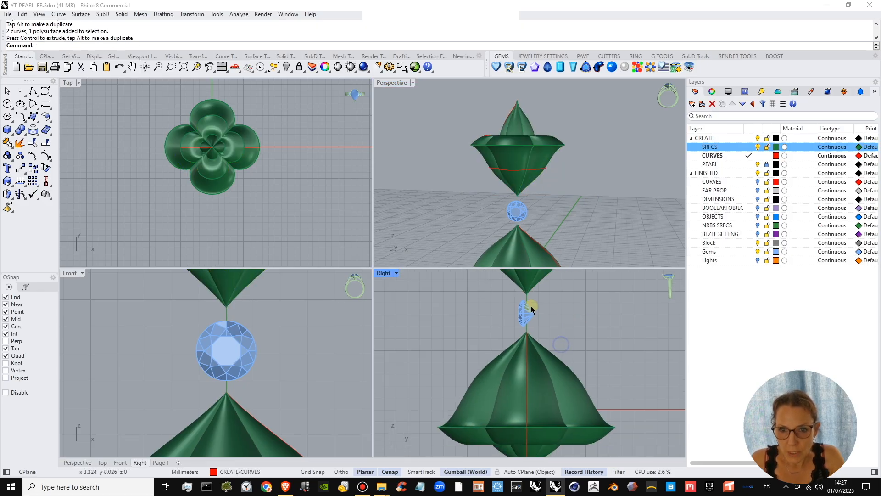
scroll(531, 316, "up", 4)
left_click(531, 318)
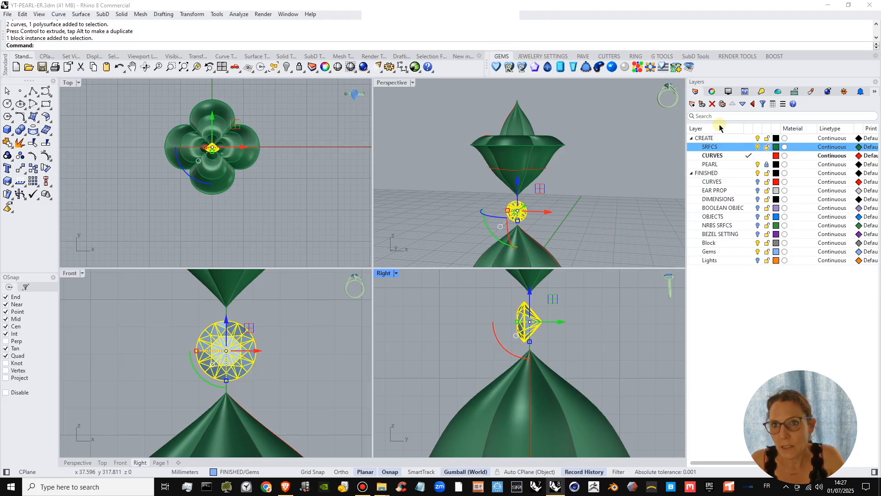
left_click(550, 57)
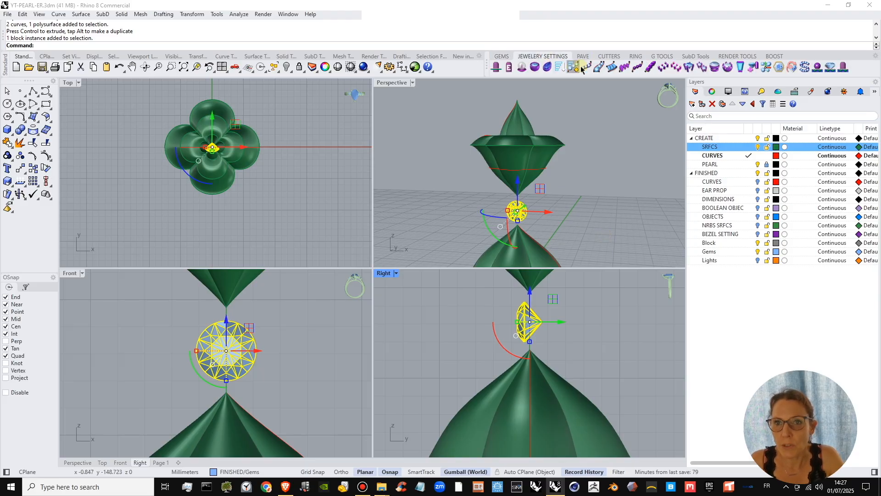
- Start a gem bezel around the selected round gem and set the bezel height to 0.39
left_click(535, 67)
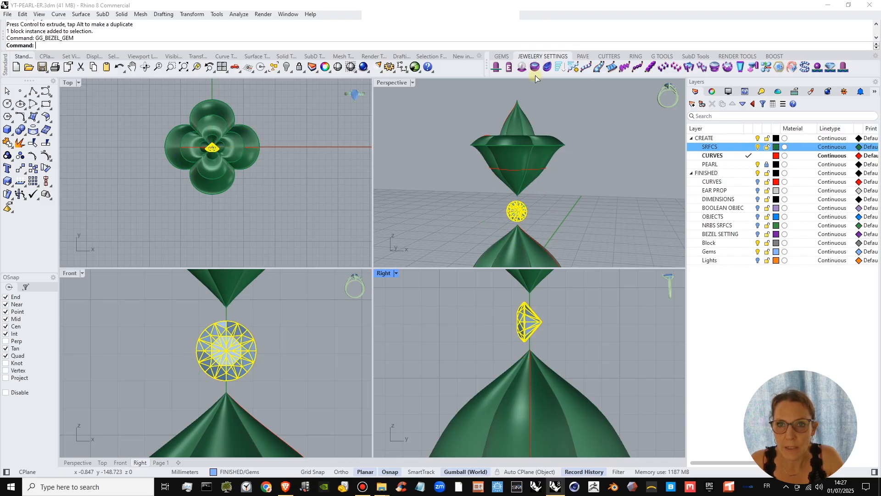
left_click_drag(273, 121, 277, 97)
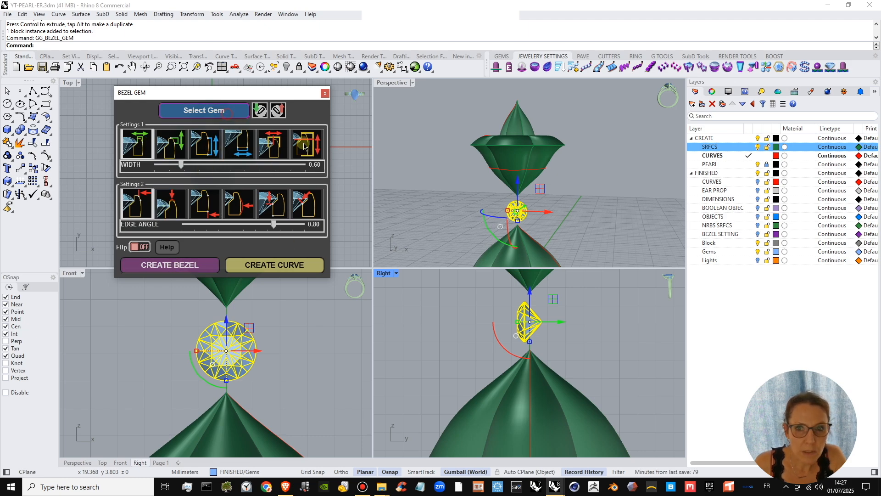
right_click_drag(517, 216, 473, 201)
scroll(513, 219, "up", 6)
right_click_drag(528, 224, 599, 205)
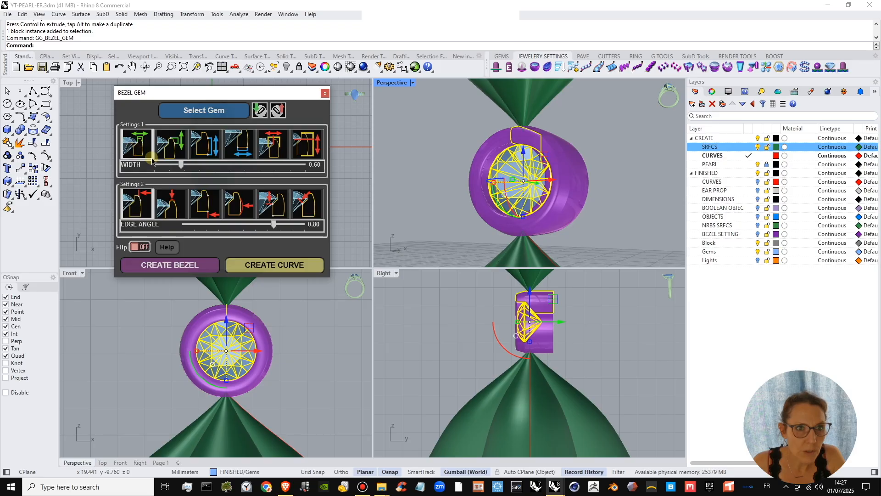
left_click(172, 153)
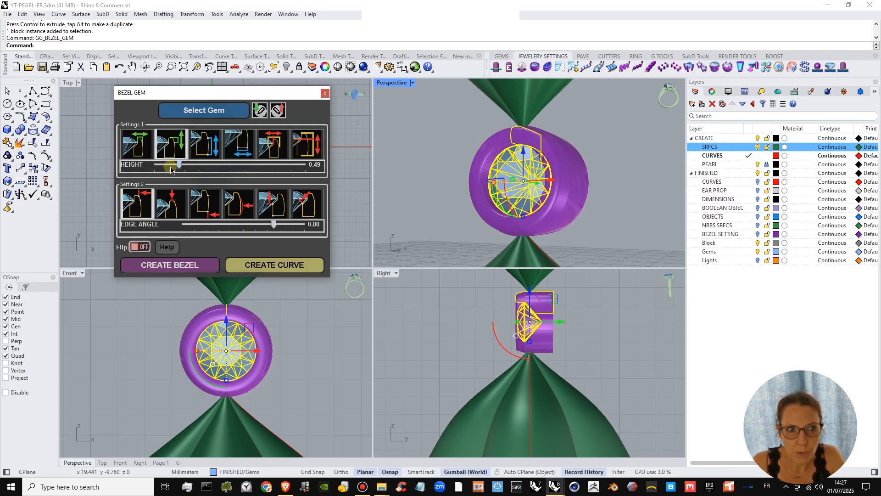
left_click_drag(171, 170, 170, 170)
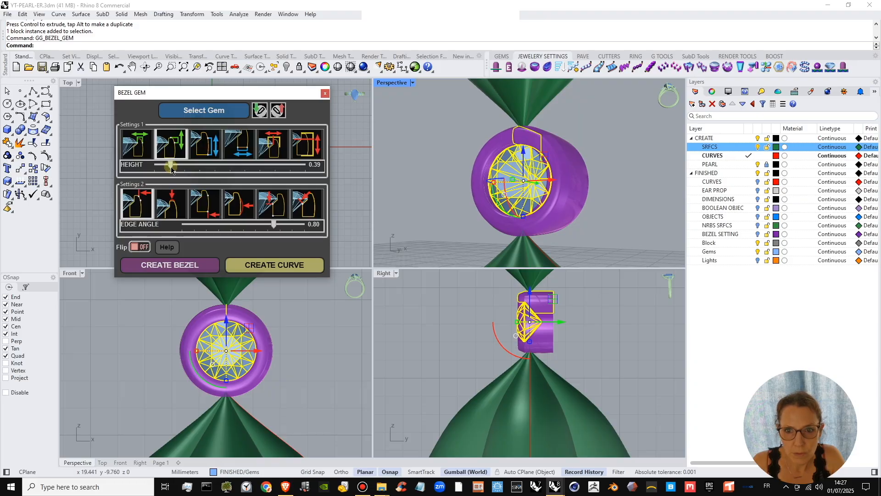
- Review the bezel's bottom depth and frame width, and set its Rundist Move to 0.07
left_click(213, 156)
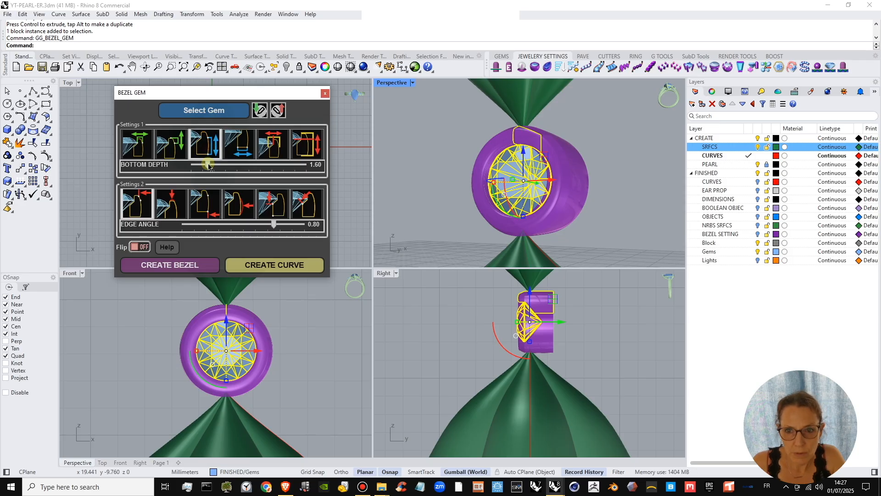
scroll(563, 348, "down", 5)
right_click_drag(559, 338, 564, 372)
left_click(238, 145)
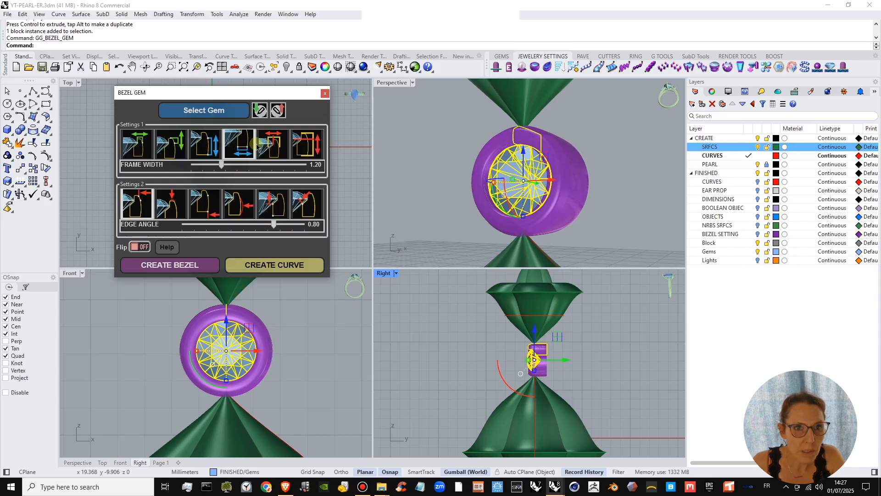
left_click(306, 148)
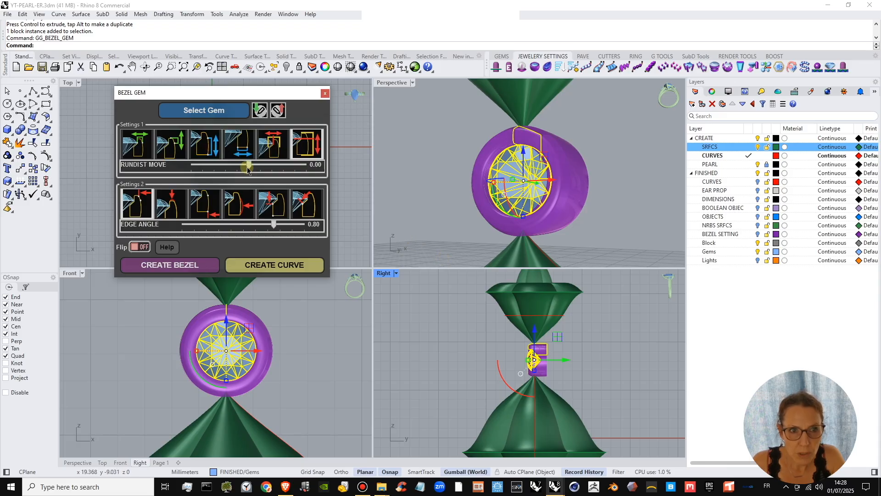
mouse_move(249, 166)
left_mouse_down()
mouse_move(257, 170)
mouse_move(232, 170)
mouse_move(247, 170)
left_mouse_up()
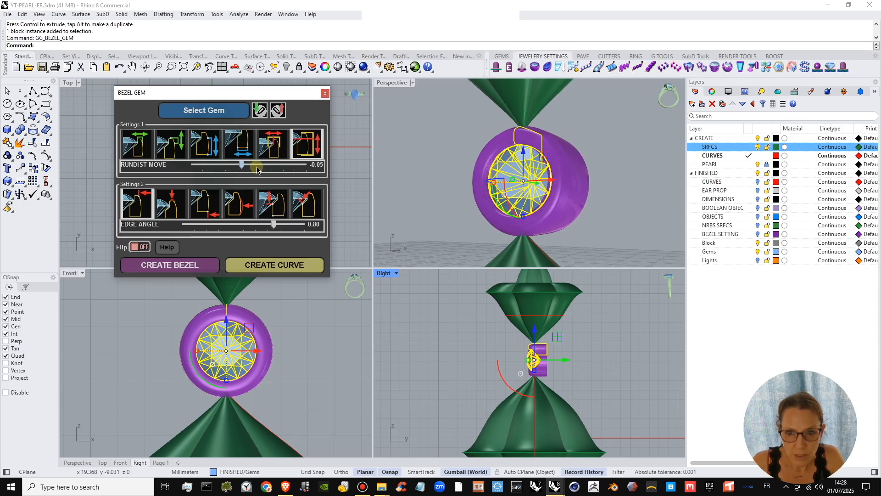
left_click(258, 170)
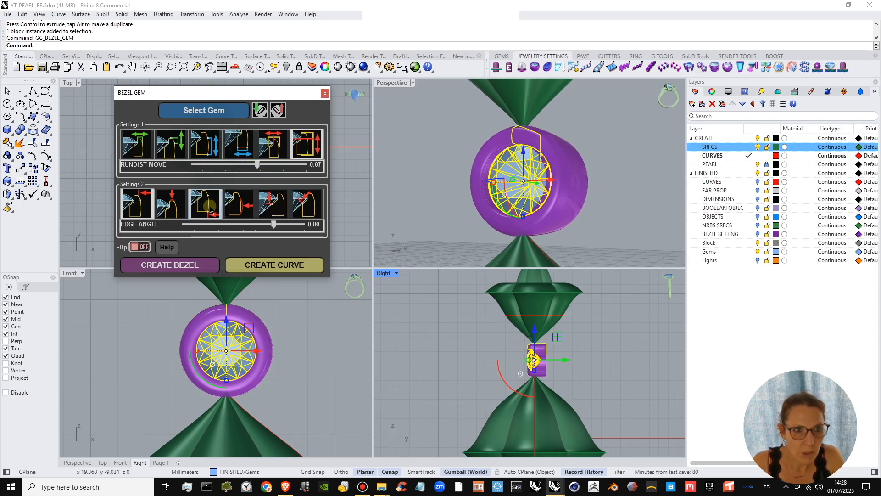
- Set the bezel's Circle Side to 0.16, create the bezel, and close the bezel settings
left_click(254, 198)
left_click_drag(245, 228, 256, 225)
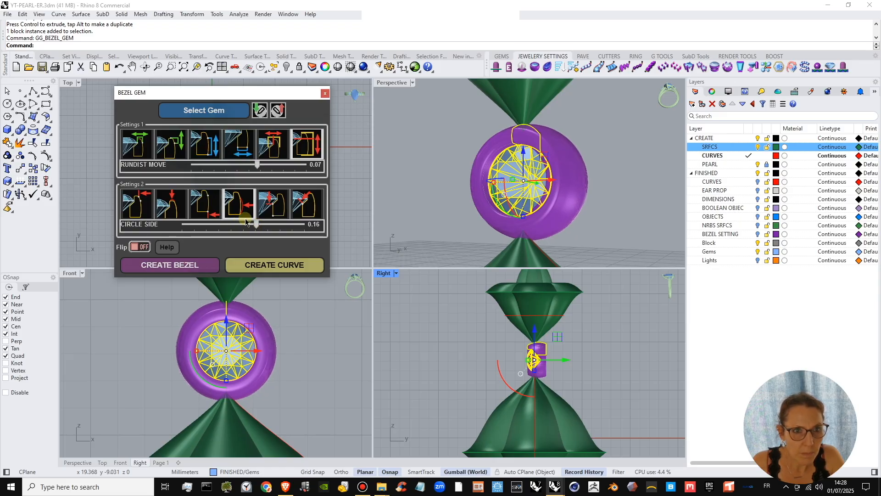
left_click(193, 266)
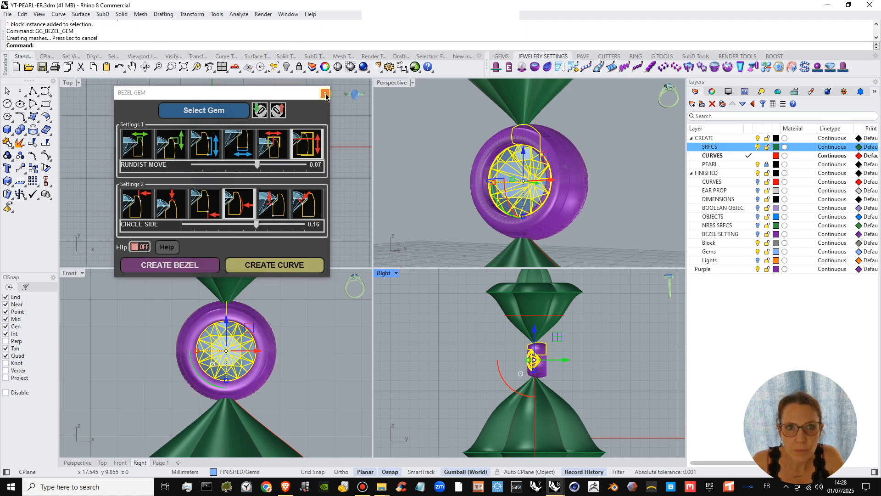
left_click(326, 94)
- Move the gem and bezel together along the Y axis to centre them on the earring's vertical axis
right_click_drag(561, 191, 557, 185)
scroll(555, 171, "down", 4)
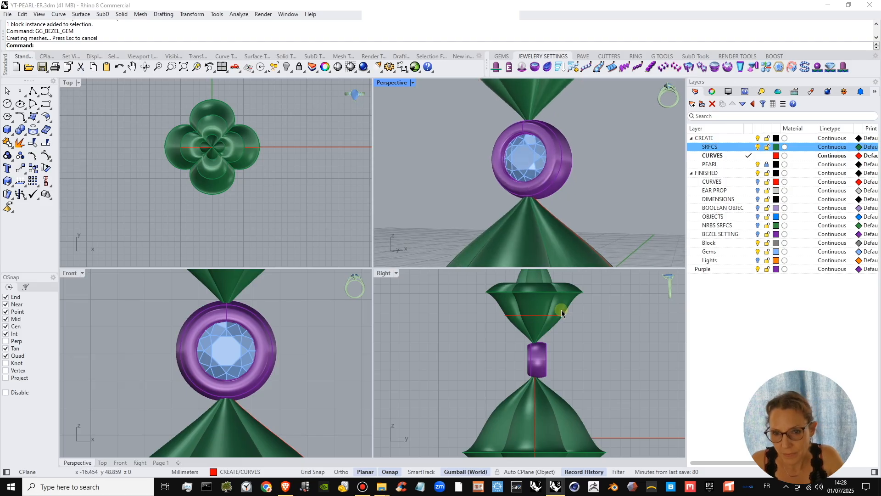
mouse_move(567, 354)
left_mouse_down()
mouse_move(521, 363)
mouse_move(553, 362)
left_mouse_up()
scroll(545, 360, "up", 6)
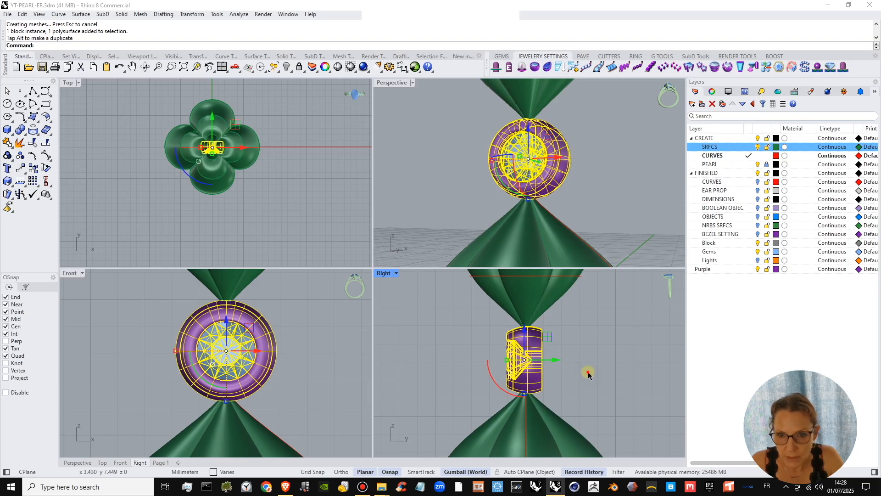
key("Escape")
- Move the upper flower, its curves, the gem and the bezel down about 0.39 mm toward the lower bell
scroll(554, 376, "down", 6)
scroll(554, 376, "up", 8)
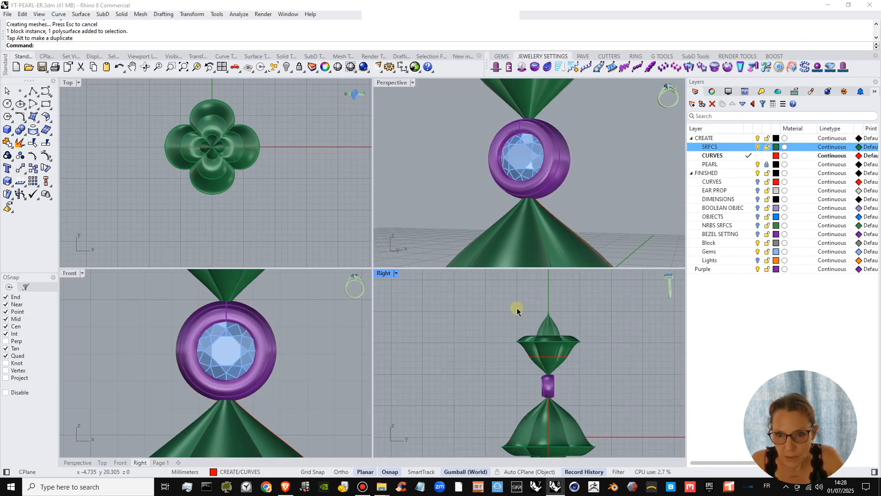
left_click_drag(505, 303, 615, 399)
scroll(546, 309, "up", 3)
left_click_drag(546, 309, 542, 313)
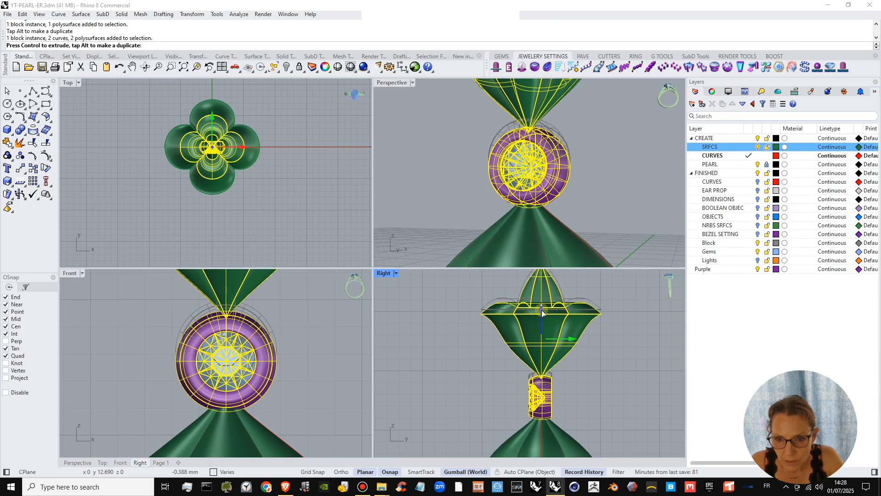
- Nudge the bezel on its own slightly to refine its position between the flower and the bell
left_click(575, 389)
left_click_drag(521, 375, 558, 395)
left_click(608, 384)
- Lower the upper flower and its curves slightly so its tip sinks into the bezel
scroll(565, 369, "down", 2)
right_click_drag(565, 369, 560, 400)
right_click_drag(549, 167, 551, 208)
scroll(561, 190, "down", 4)
scroll(541, 313, "down", 2)
right_click_drag(540, 319, 534, 389)
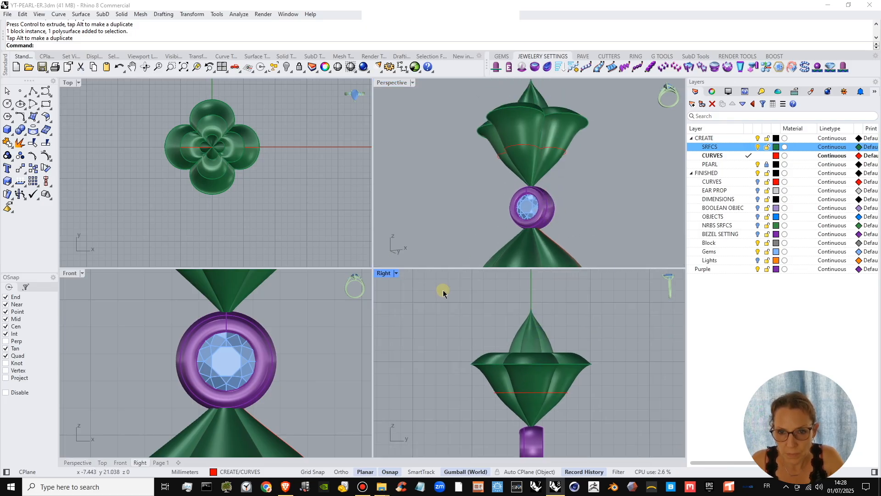
left_click_drag(456, 301, 629, 439)
left_click_drag(529, 343, 551, 372)
left_click(599, 429)
- Examine from several angles how the upper flower, bezel and lower bell meet, using an enlarged perspective view
right_click_drag(549, 198, 543, 218)
scroll(560, 188, "down", 5)
right_click_drag(560, 189, 500, 180)
scroll(537, 179, "up", 5)
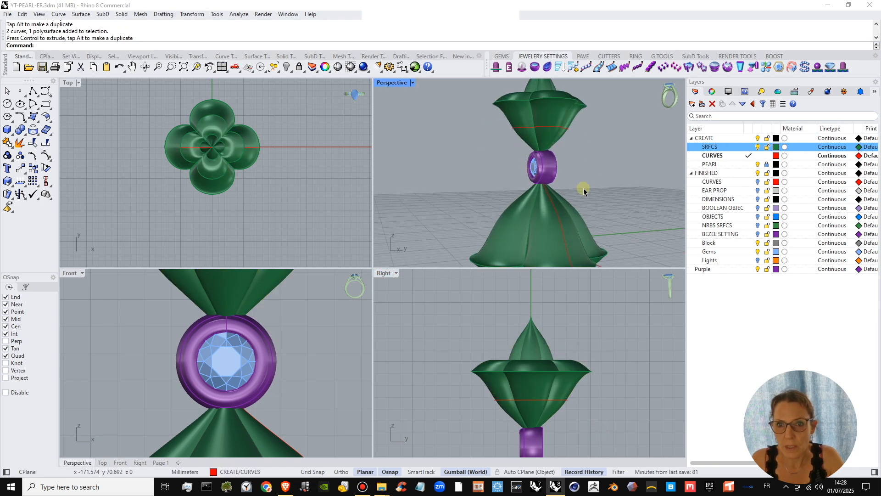
right_click_drag(583, 188, 543, 141)
scroll(550, 357, "down", 4)
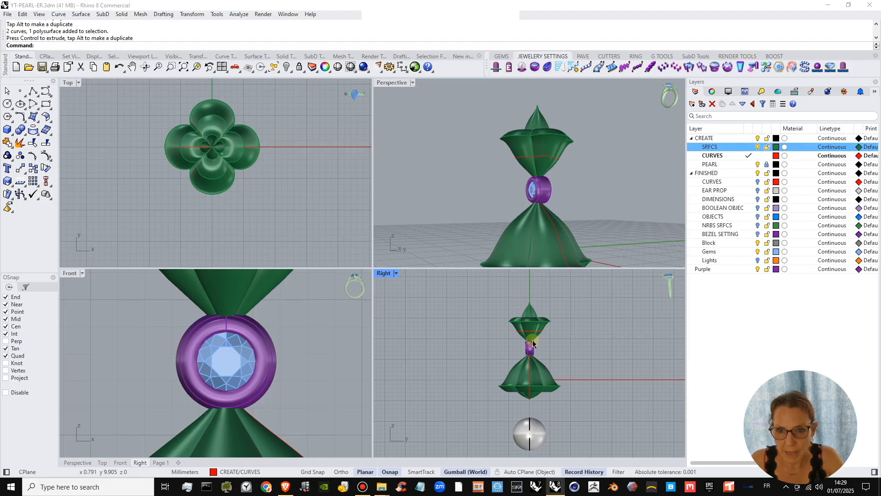
scroll(541, 329, "up", 6)
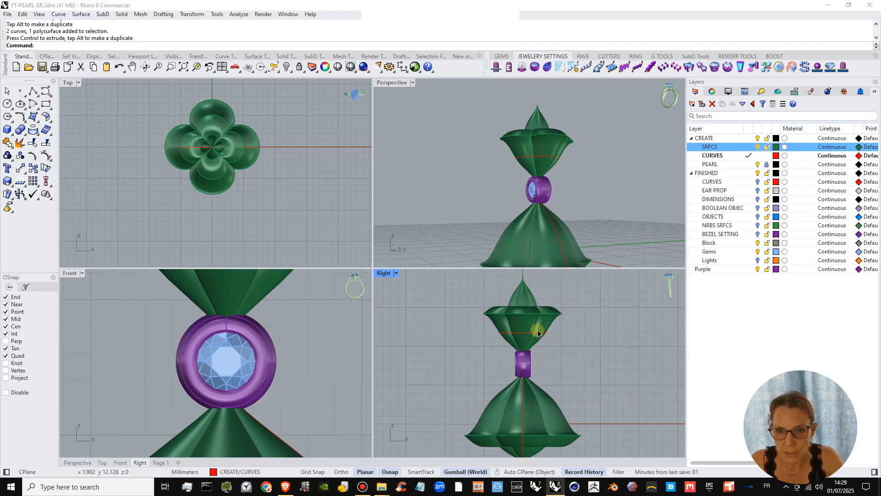
double_click(394, 82)
mouse_move(434, 245)
right_mouse_down()
mouse_move(458, 248)
mouse_move(367, 256)
mouse_move(500, 254)
mouse_move(435, 271)
mouse_move(418, 258)
mouse_move(419, 204)
mouse_move(451, 250)
mouse_move(538, 250)
mouse_move(427, 241)
right_mouse_up()
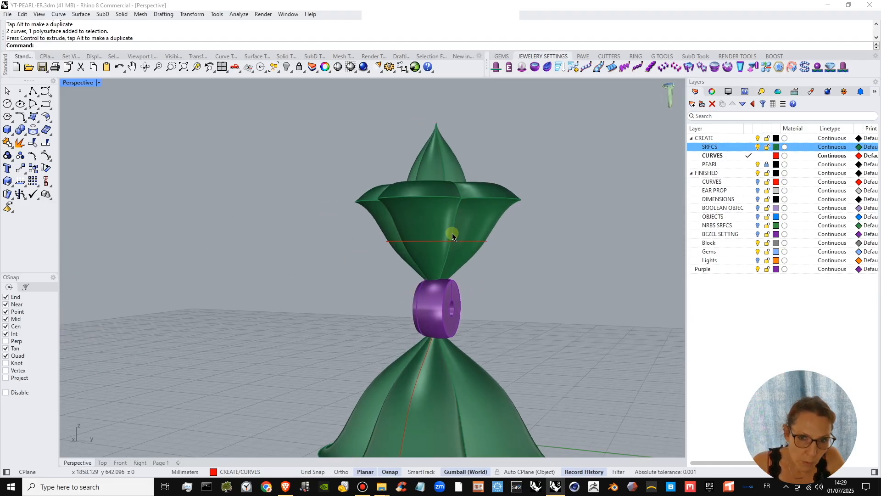
right_click_drag(536, 193, 485, 238)
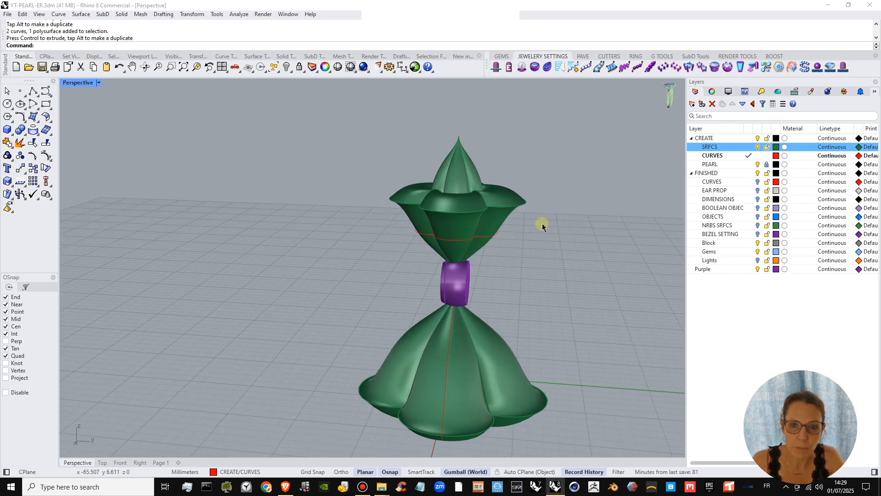
right_click_drag(542, 225, 464, 202)
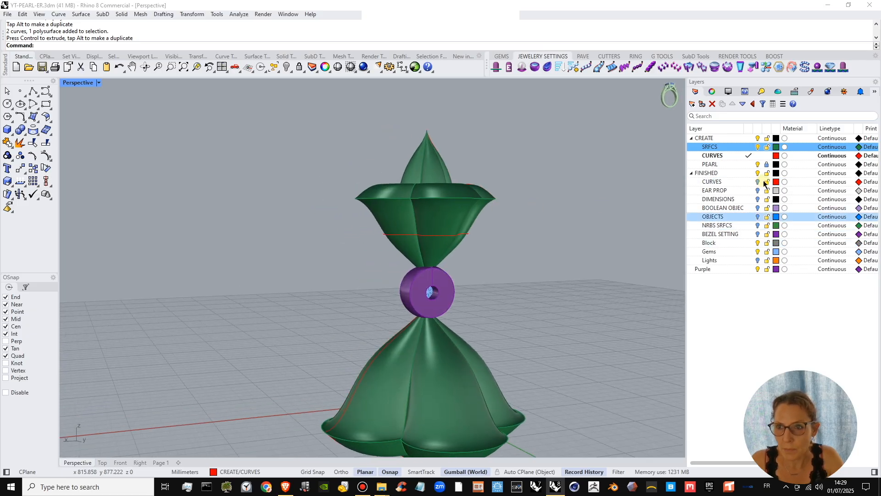
left_click(757, 269)
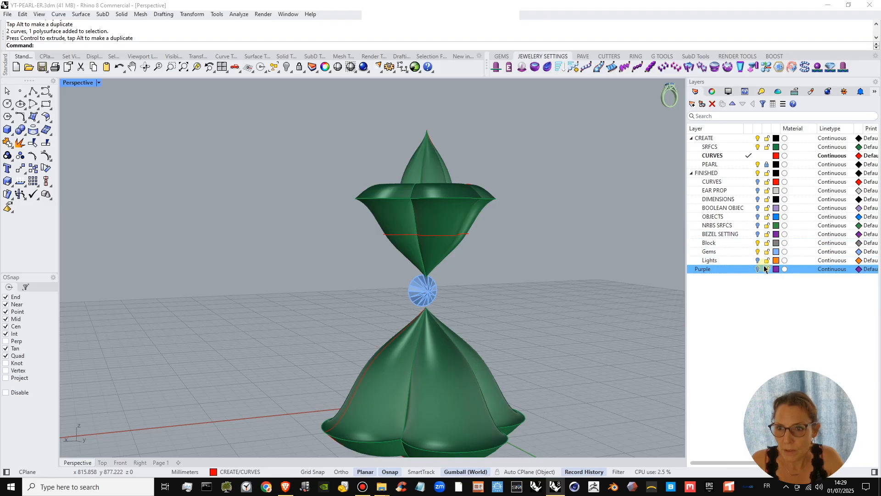
left_click(758, 269)
left_click(440, 281)
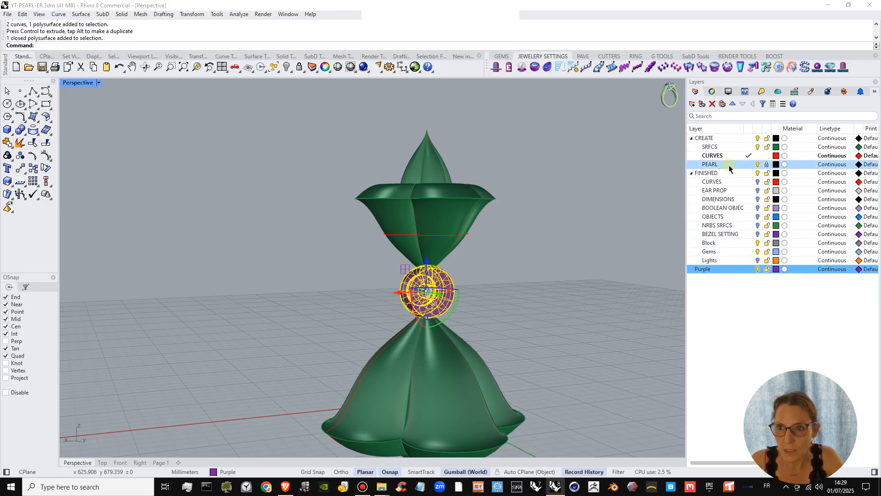
right_click(719, 147)
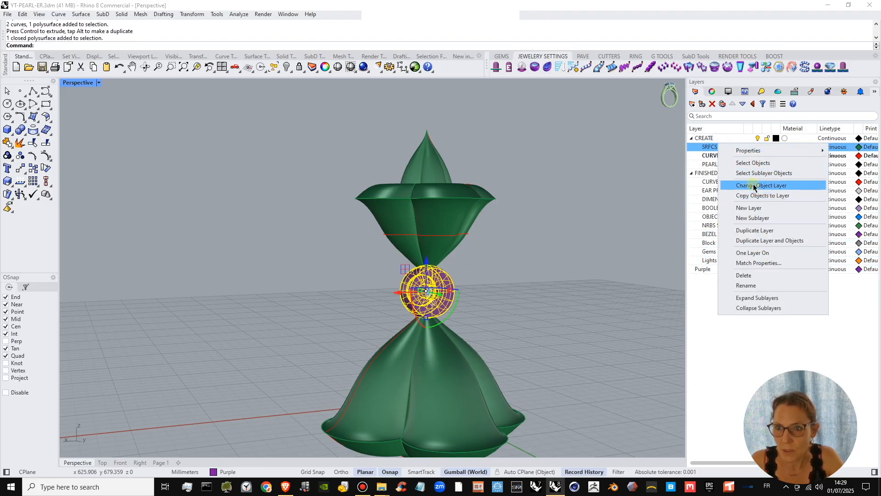
left_click(707, 296)
- Move the Purple and Gems layers into the CREATE layer group
left_click(713, 268)
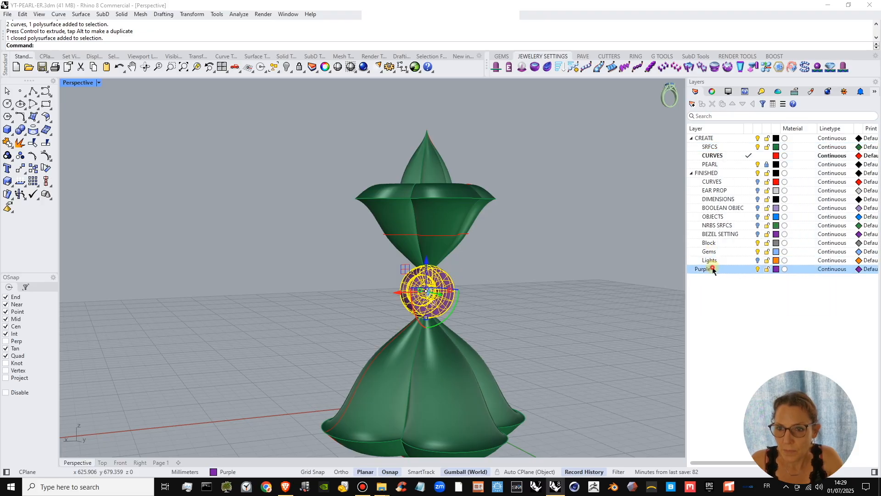
left_click_drag(713, 269, 714, 140)
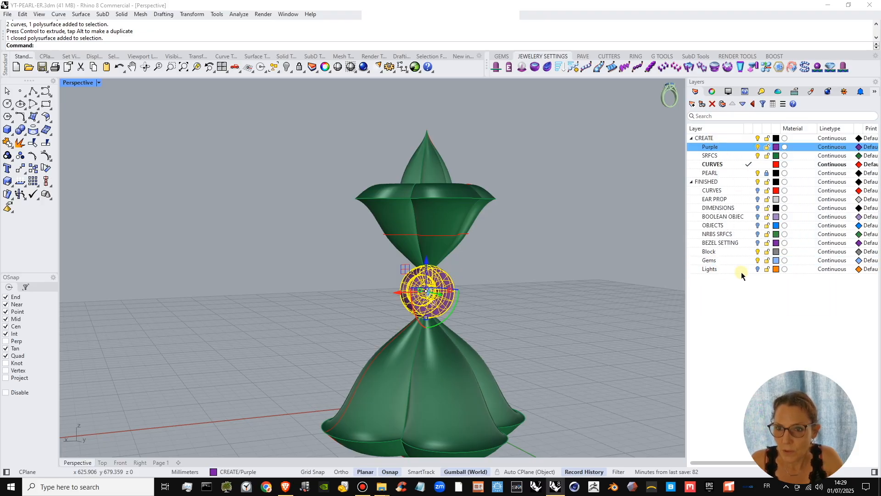
left_click(710, 260, "shift")
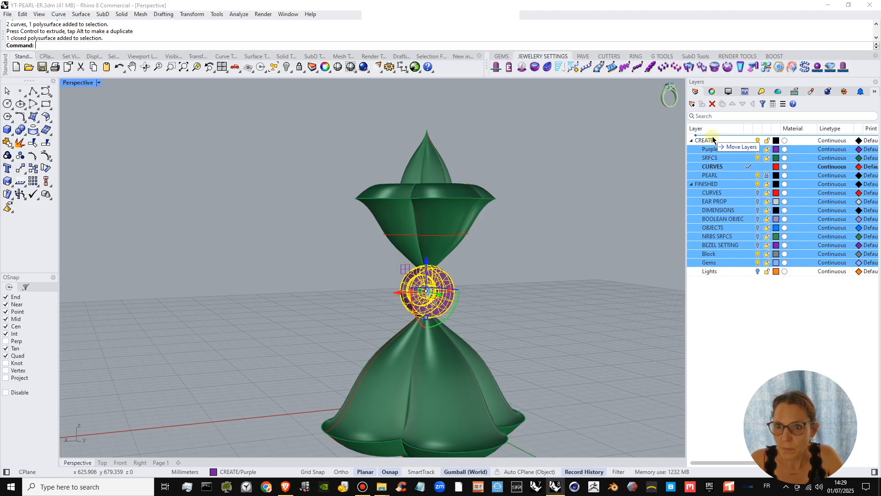
left_click_drag(714, 261, 709, 139)
left_click(731, 299)
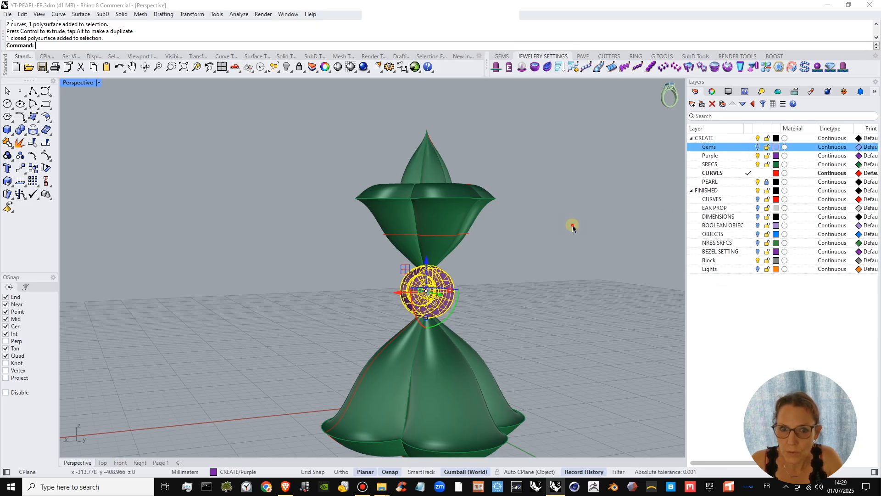
- Hide the Gems and Purple layers and clear the bezel selection
left_click(758, 147)
left_click(760, 156)
left_click(558, 229)
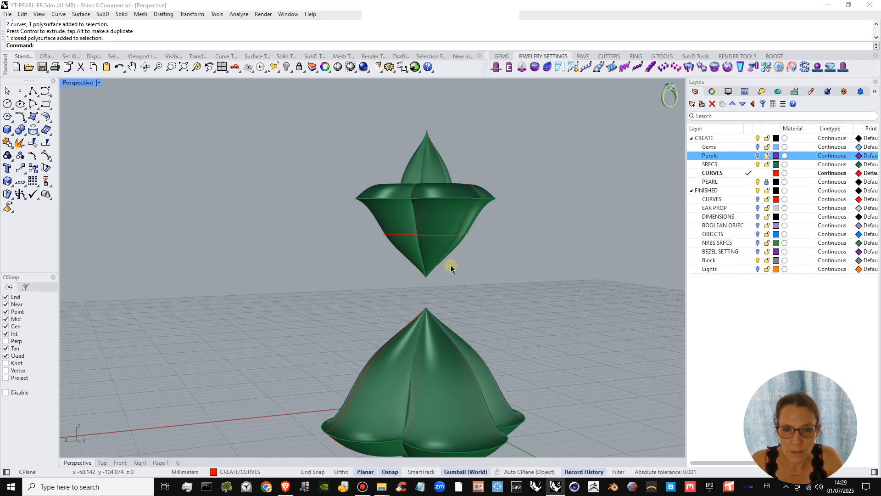
- Try to extract the three stacked surfaces of one upper-flower petal section with Copy=Yes and delete them
scroll(463, 276, "up", 5)
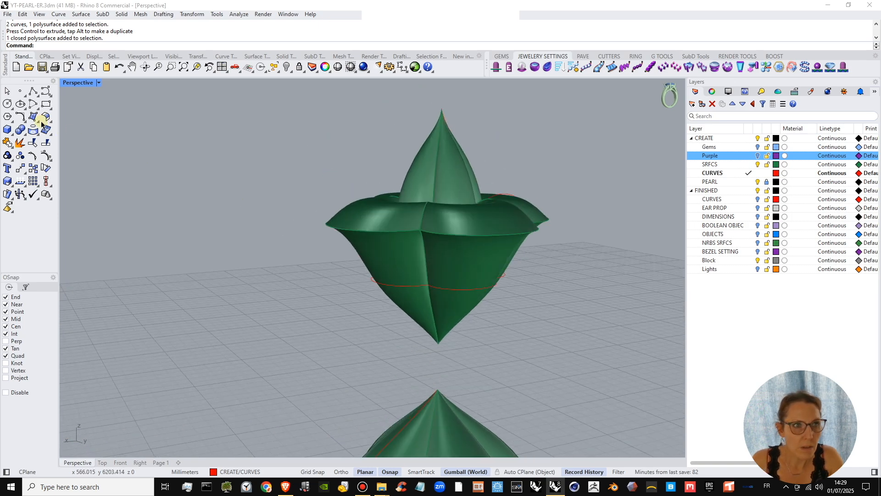
left_click(25, 134)
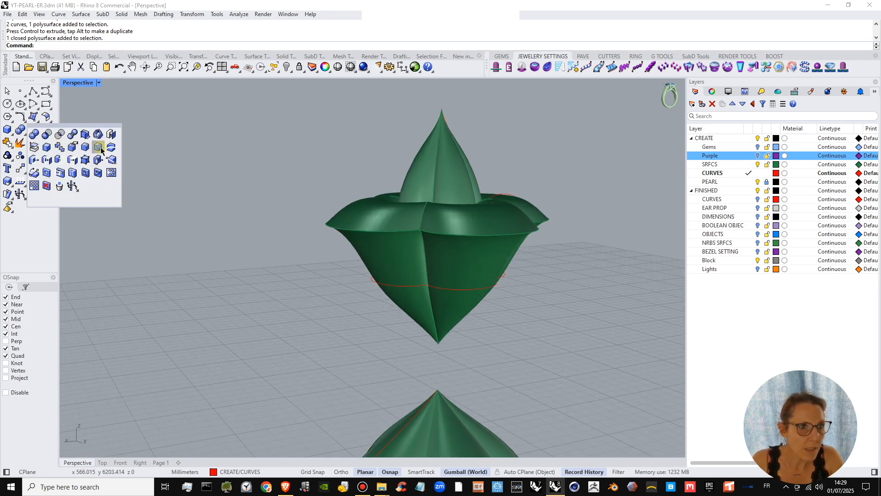
left_click(33, 147)
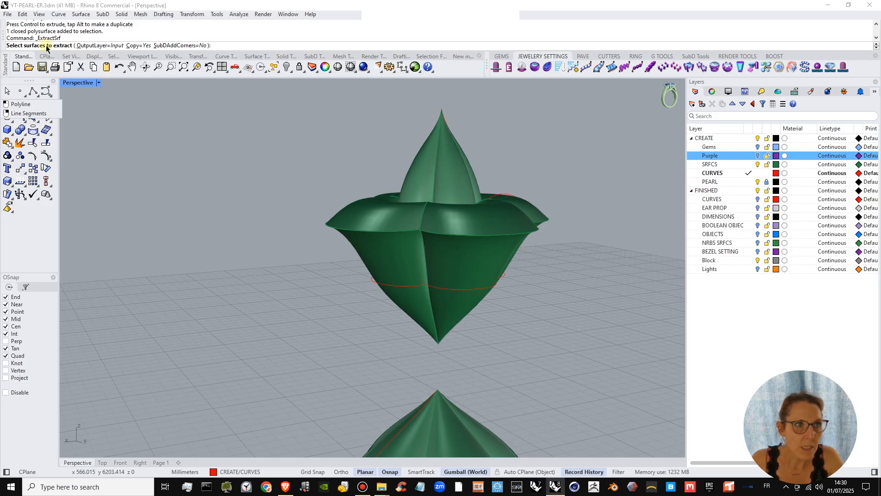
left_click(449, 186)
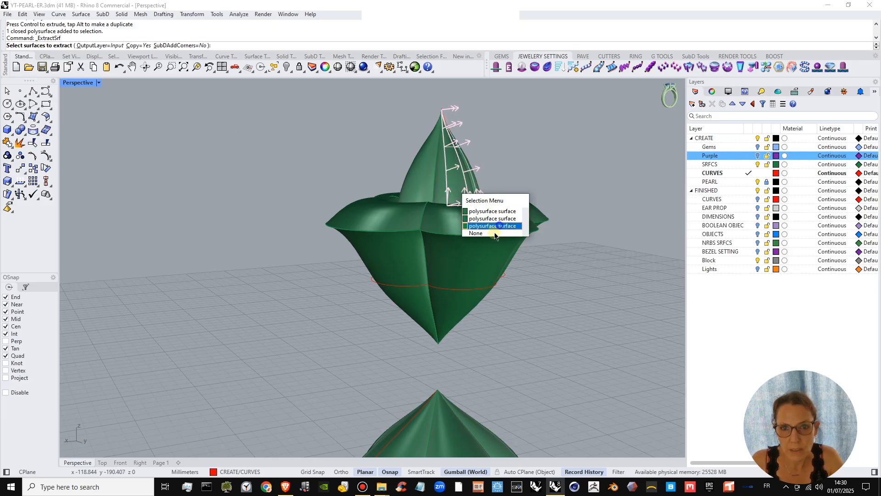
right_click(488, 215)
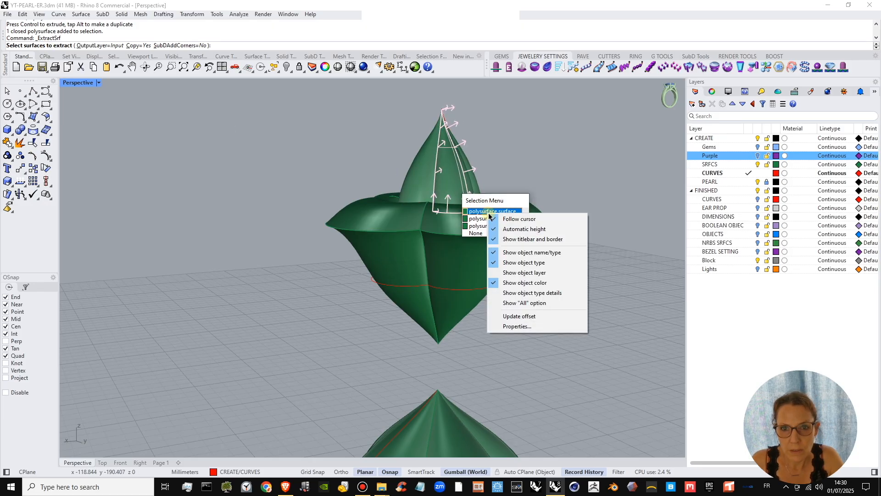
left_click(479, 212)
right_click_drag(495, 228, 368, 207)
left_click(332, 246)
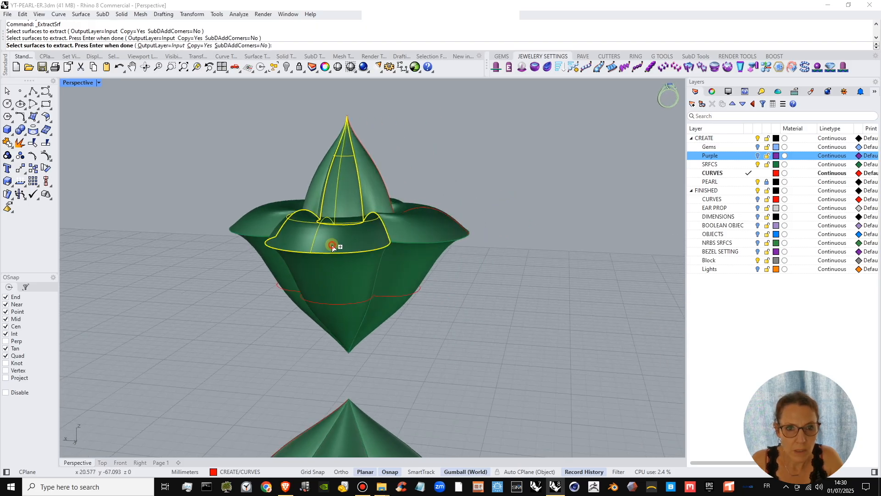
left_click(346, 279)
right_click_drag(388, 271, 485, 231)
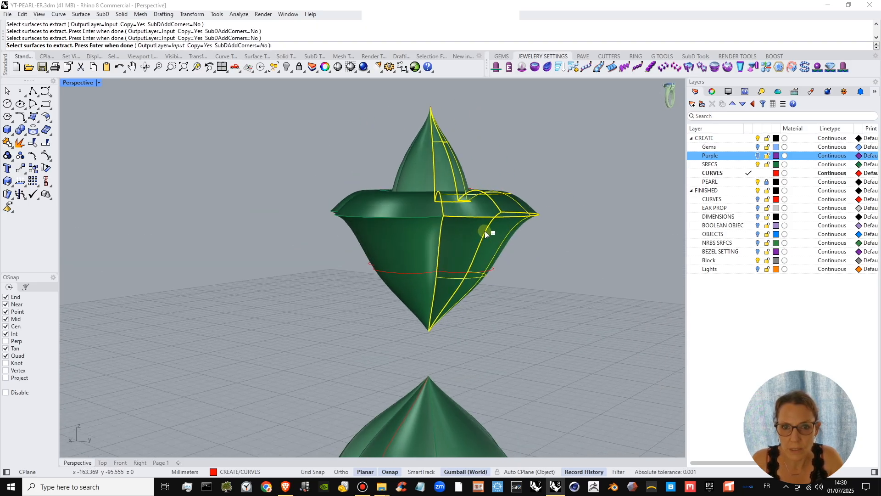
right_click(485, 231)
key("Delete")
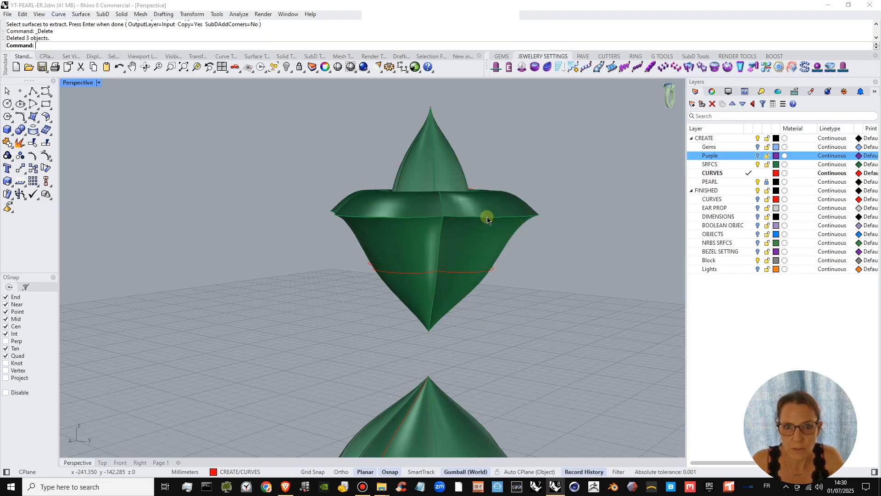
- Extract the same three petal-section surfaces from the upper flower with Copy=No and delete them to open a gap
right_click(485, 214)
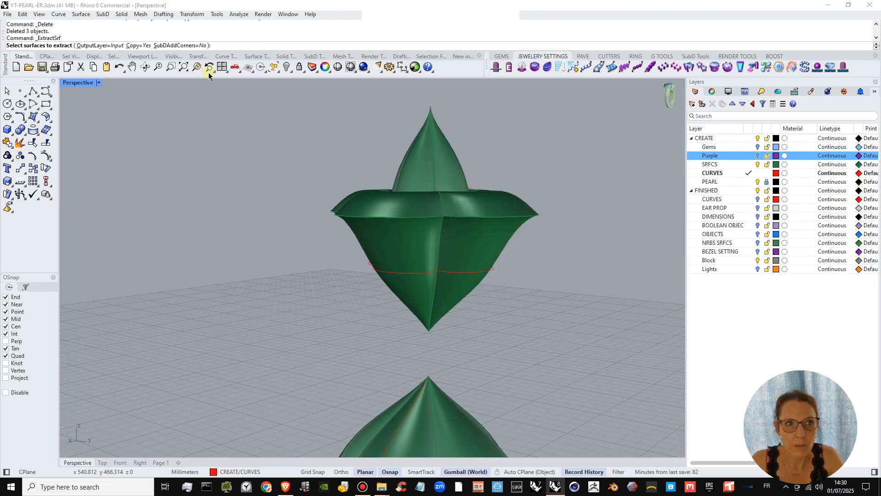
left_click(146, 45)
left_click(450, 182)
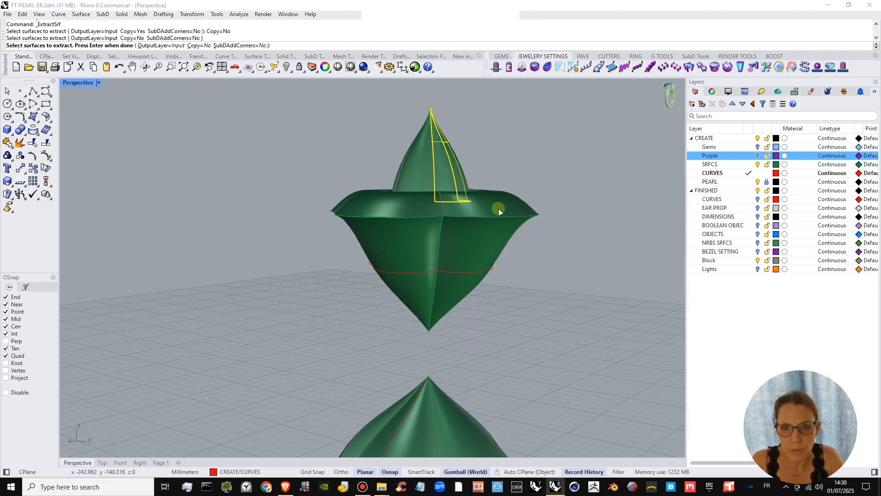
left_click(499, 208)
left_click(523, 232)
left_click(499, 216)
right_click(514, 228)
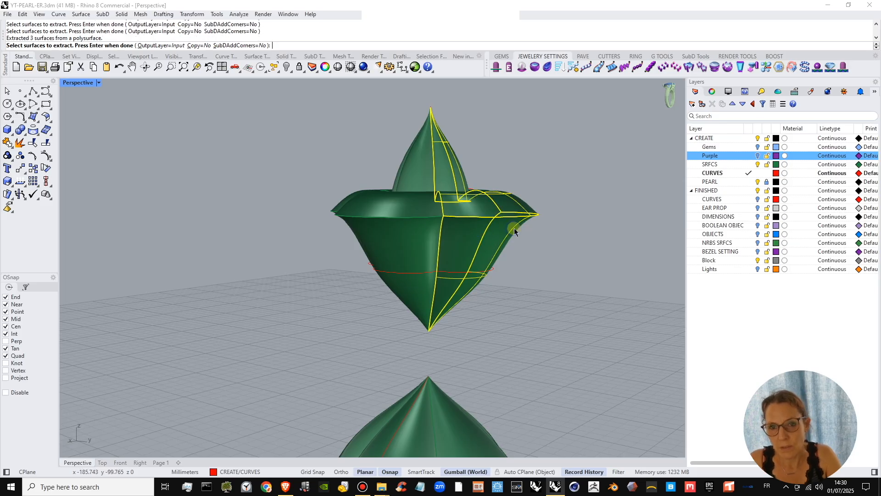
key("Delete")
right_click_drag(533, 240, 497, 248)
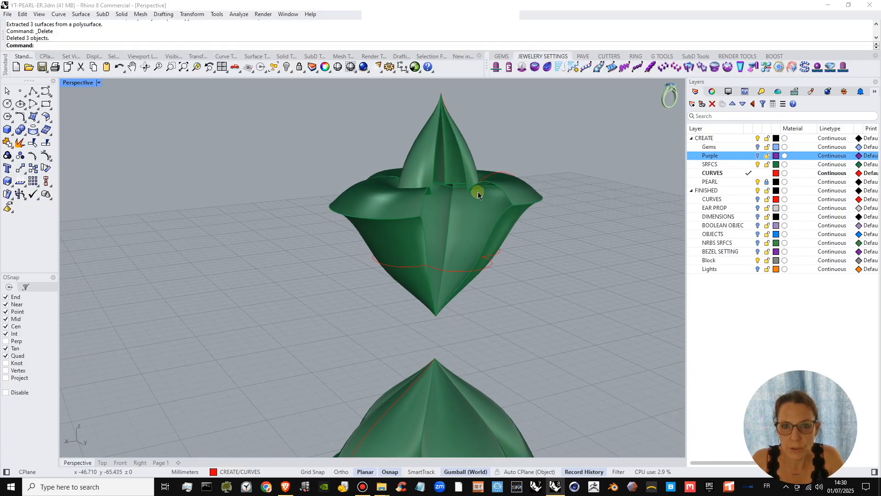
- Draw an inward-bowing arc between the two rim corners of the open petal section, disabling object snaps for its bulge point
right_click_drag(478, 193, 437, 232)
scroll(404, 216, "up", 7)
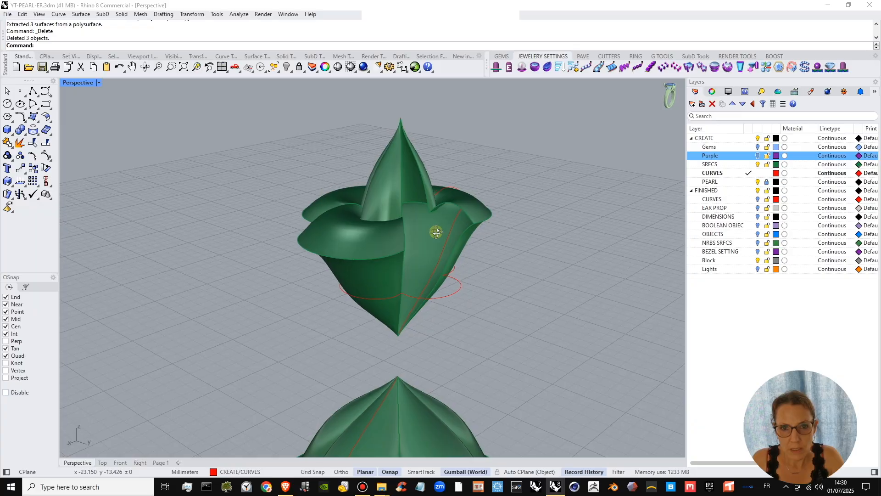
left_click(51, 95)
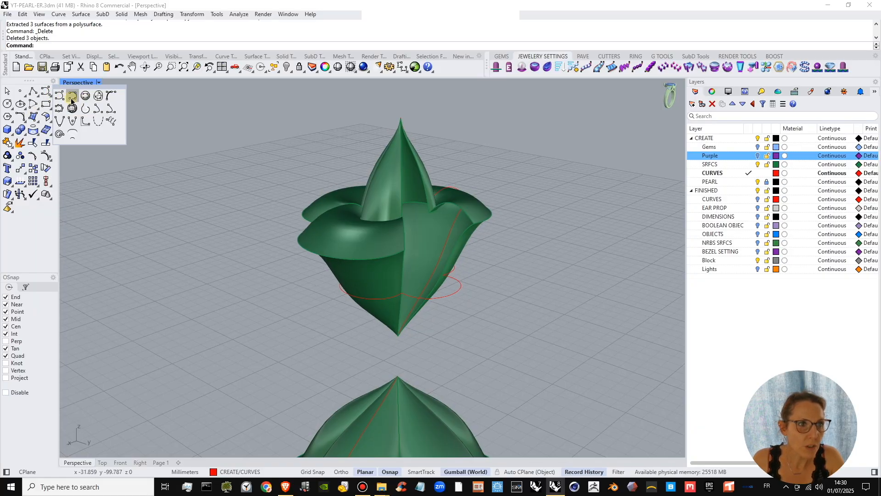
left_click(35, 109)
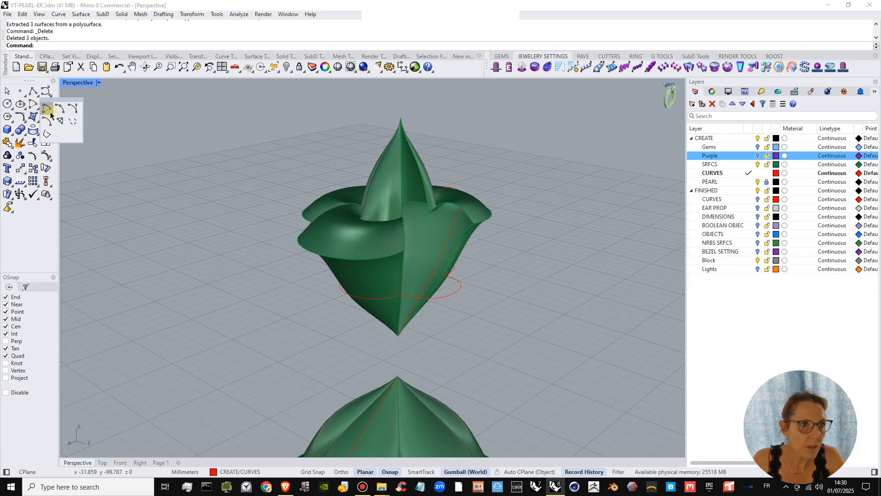
left_click(58, 109)
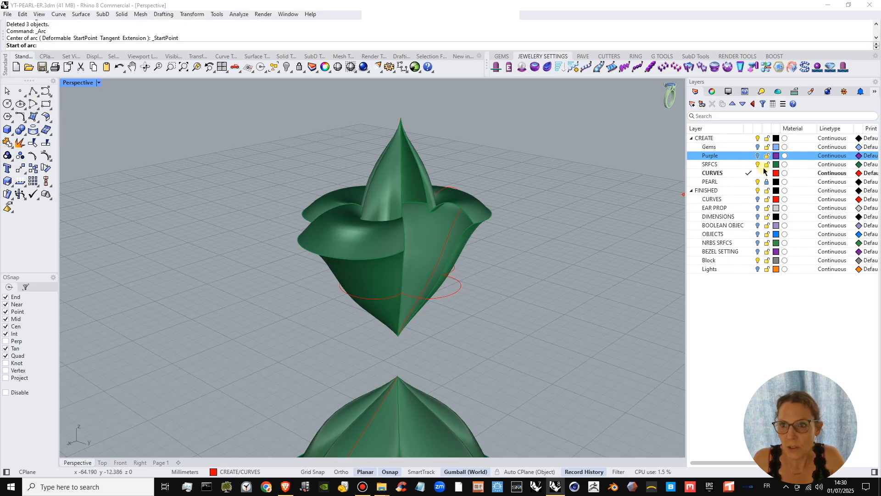
left_click(404, 250)
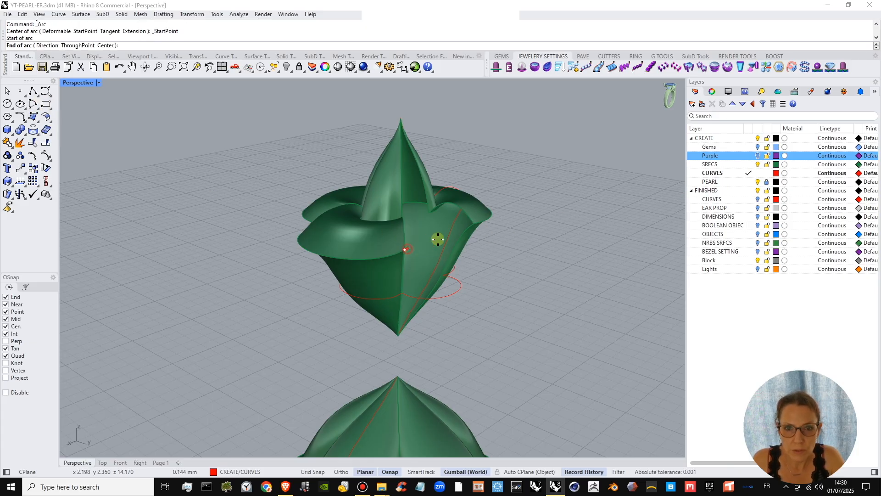
left_click(474, 223)
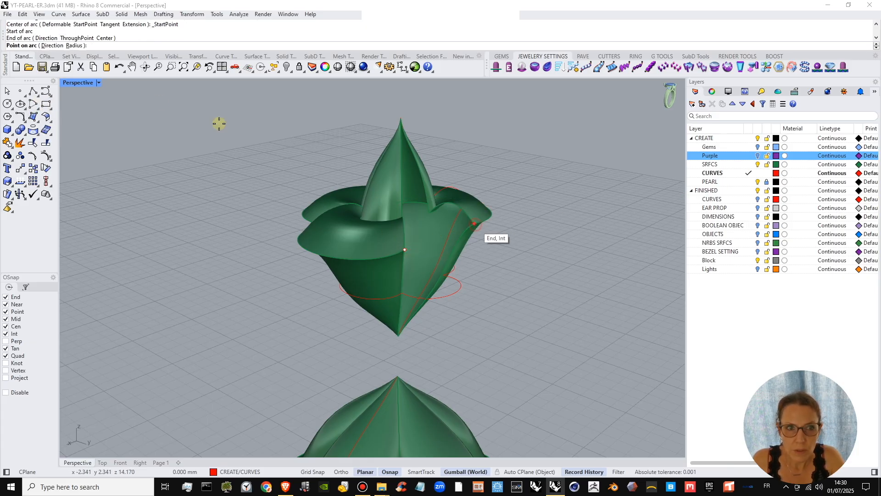
double_click(78, 83)
scroll(232, 156, "up", 5)
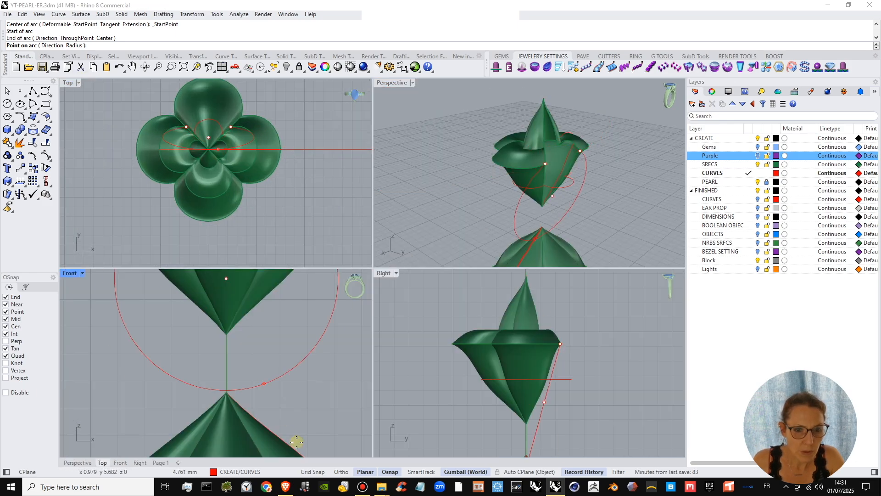
scroll(297, 442, "down", 2)
left_click(390, 472)
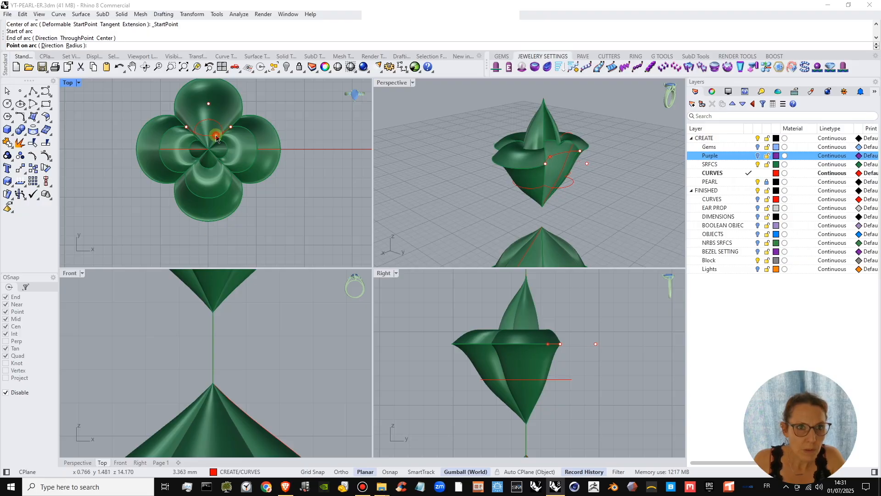
left_click(217, 138)
- Duplicate the six side edges around the petal gap, from the upper tip down to the bottom point, as curves
right_click_drag(541, 191, 540, 156)
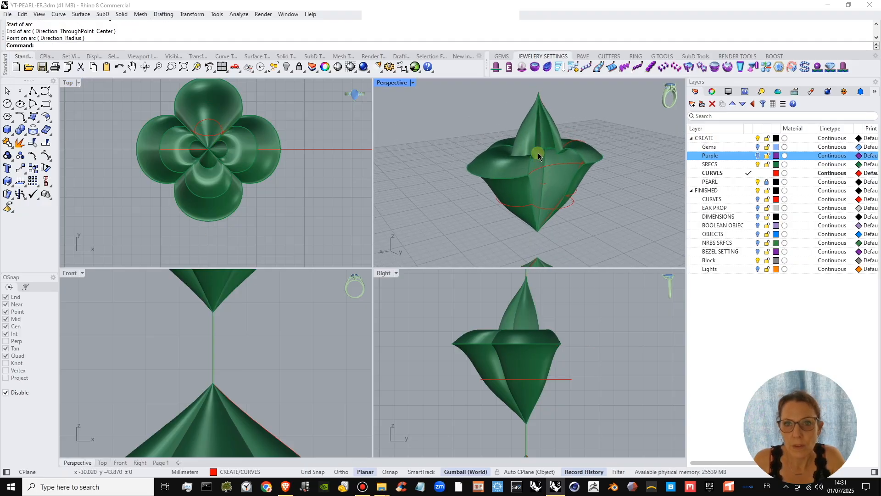
scroll(539, 156, "up", 2)
double_click(388, 83)
mouse_move(410, 174)
right_mouse_down()
mouse_move(418, 187)
mouse_move(418, 178)
right_mouse_up()
right_click_drag(414, 236, 436, 243)
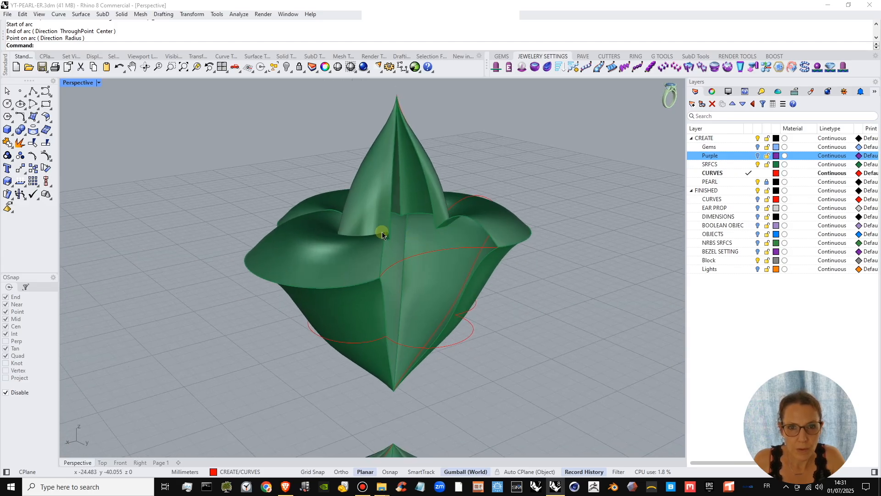
left_click(39, 133)
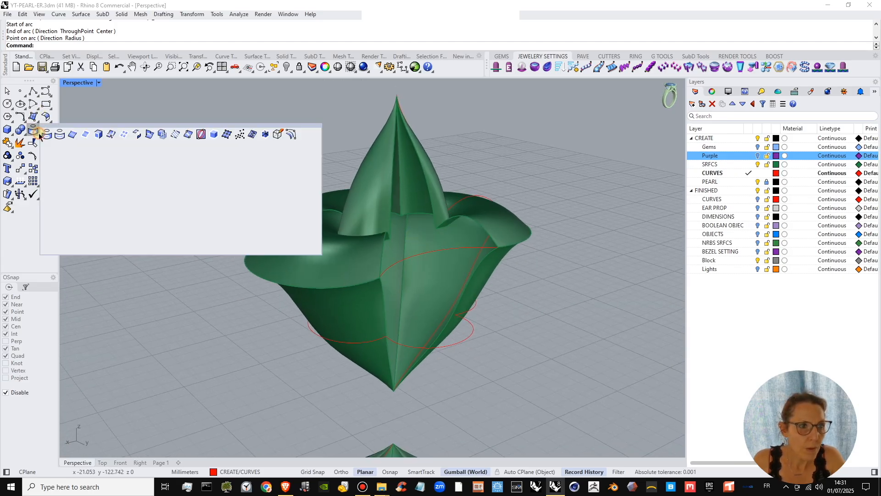
left_click(73, 134)
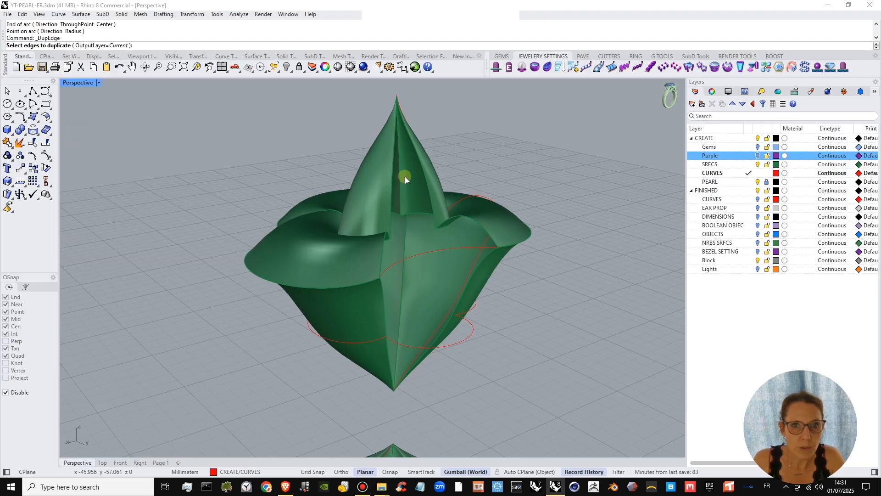
left_click(393, 178)
left_click(420, 175)
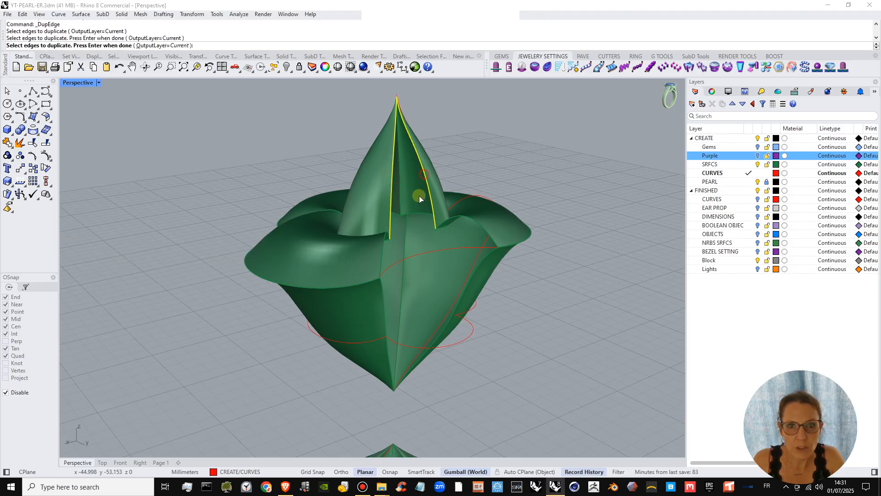
left_click(385, 246)
left_click(465, 215)
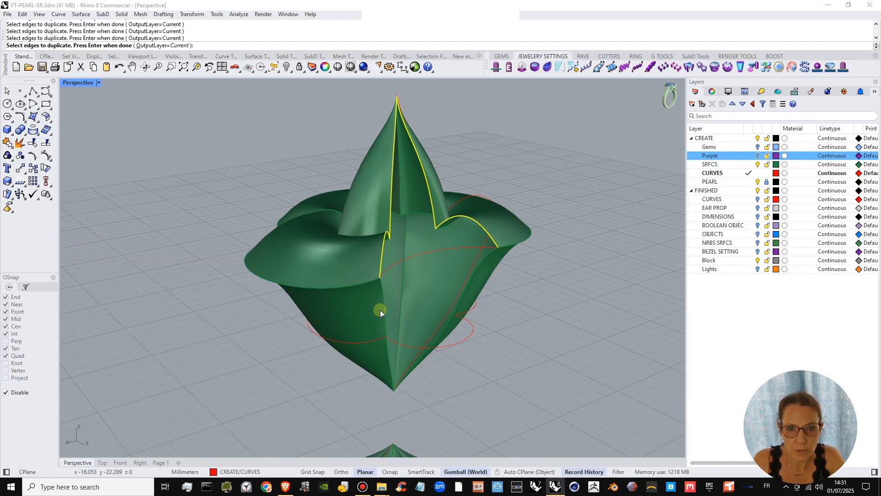
left_click(467, 289)
key("Return")
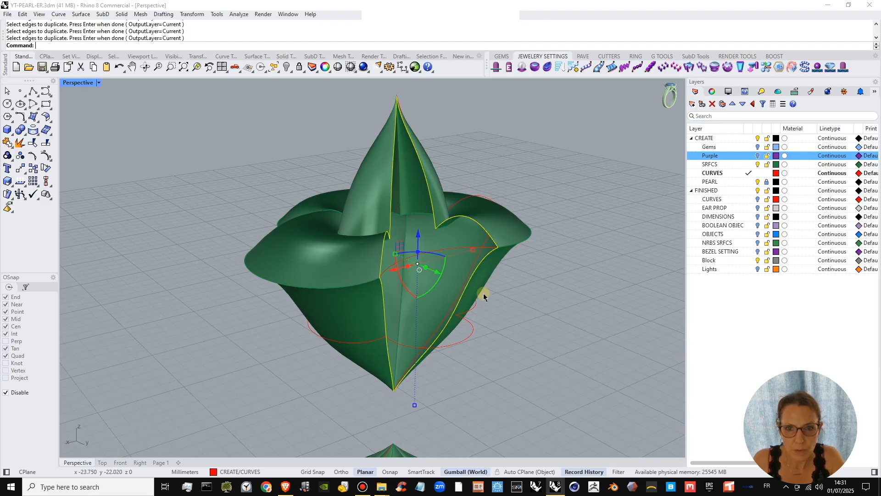
left_click(506, 347)
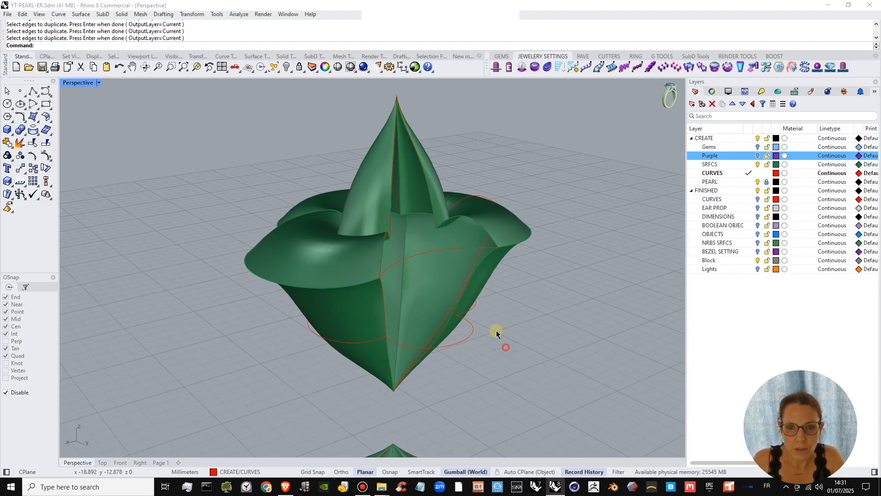
left_click(501, 260)
left_click(513, 285)
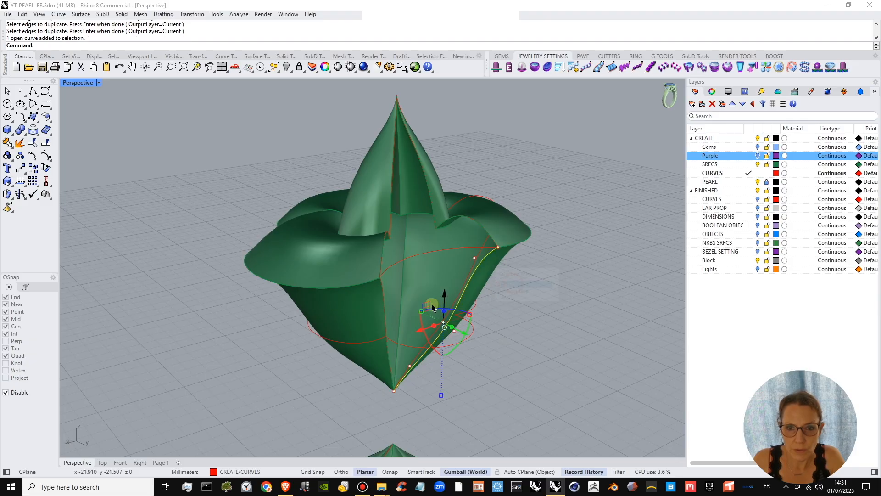
right_click_drag(501, 334, 492, 315, "shift")
left_click(491, 315)
- Sweep the arc along the two lower edge curves of the gap with Sweep 2 Rails, leaving cross sections unchanged and rails refitted
right_click_drag(422, 300, 400, 303)
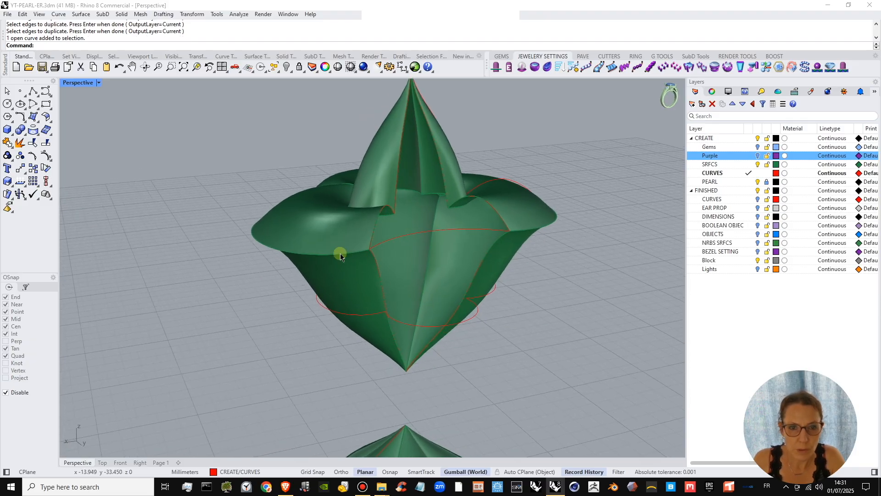
left_click(38, 122)
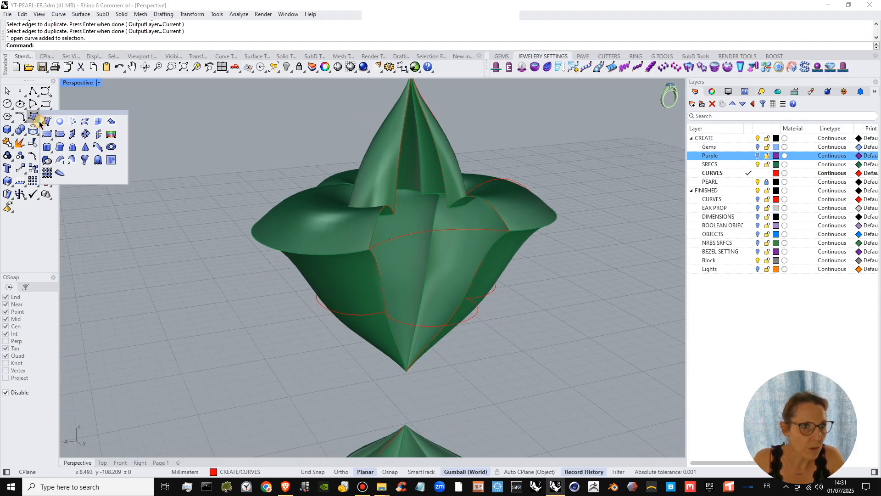
left_click(72, 159)
left_click(379, 276)
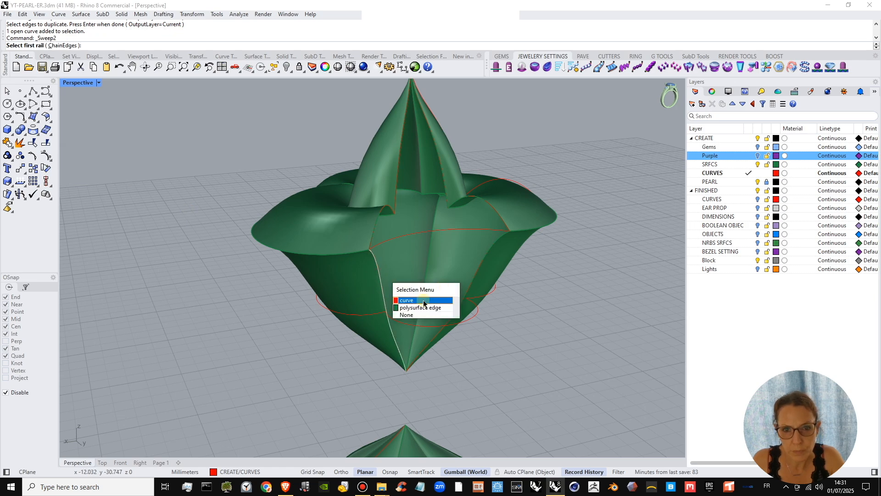
left_click(423, 301)
left_click(470, 277)
left_click(497, 306)
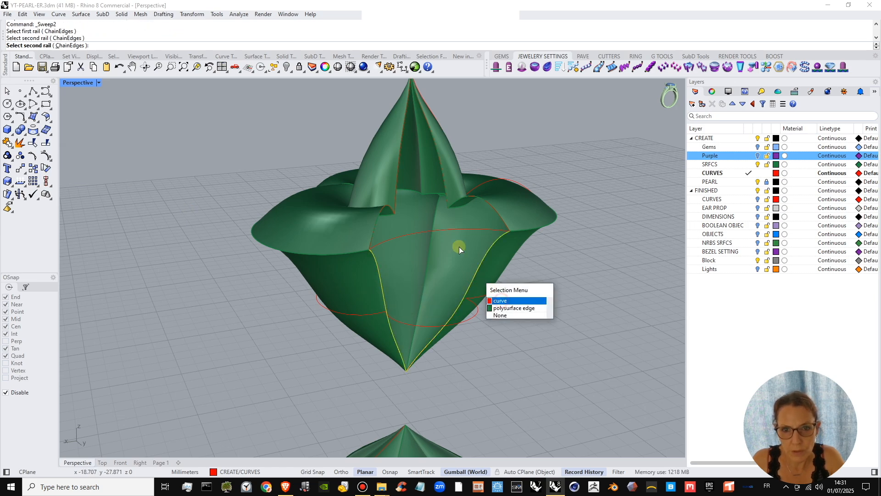
left_click(442, 231)
key("Return")
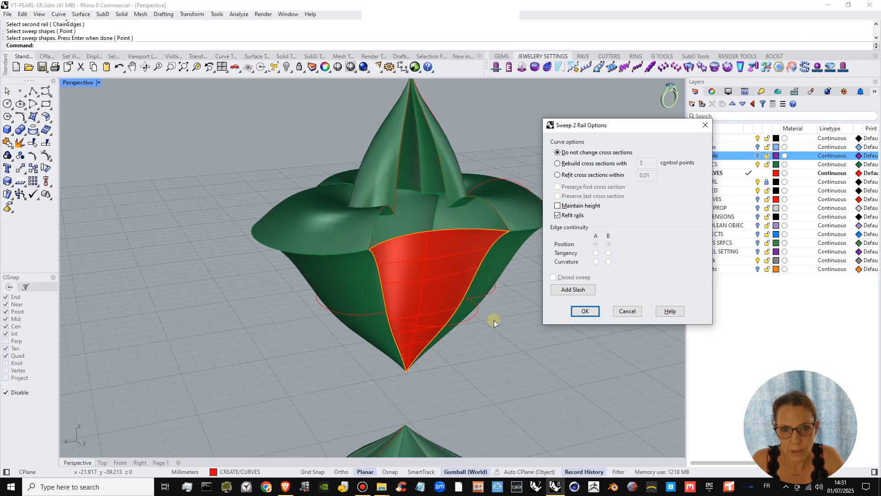
right_click_drag(490, 321, 531, 335)
left_click(587, 311)
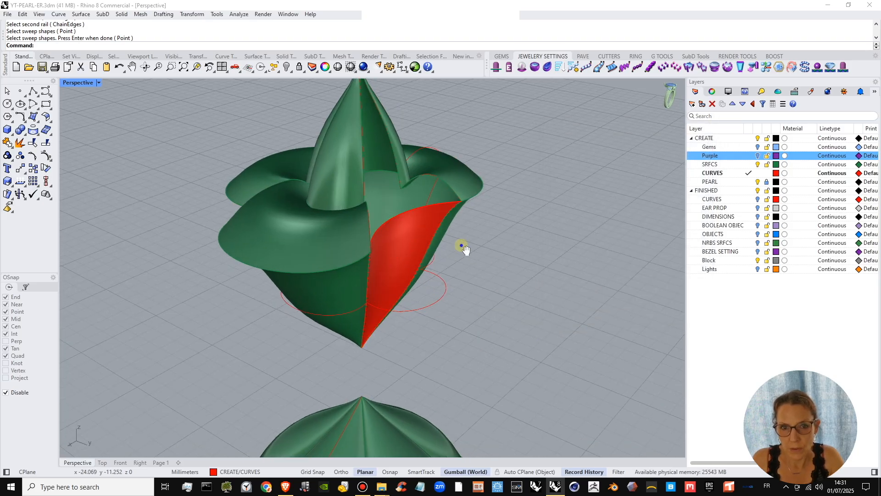
right_click_drag(463, 246, 406, 271)
key("Return")
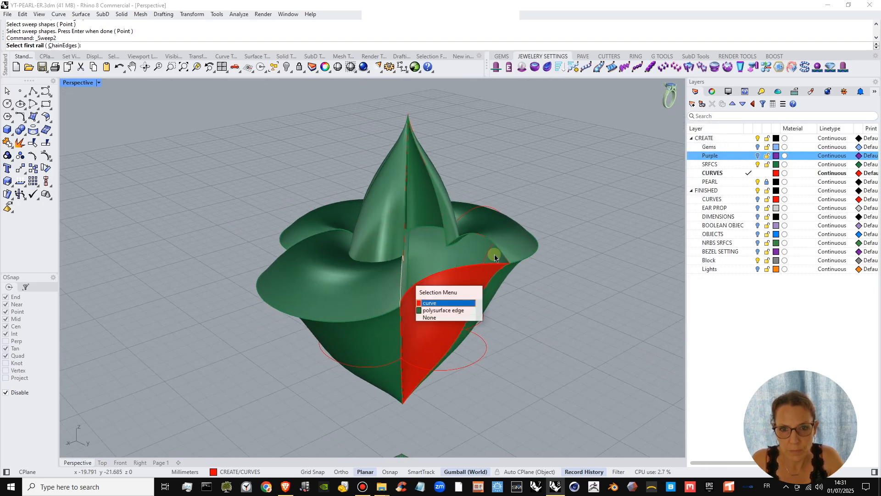
left_click(402, 278)
left_click(472, 303)
left_click(498, 251)
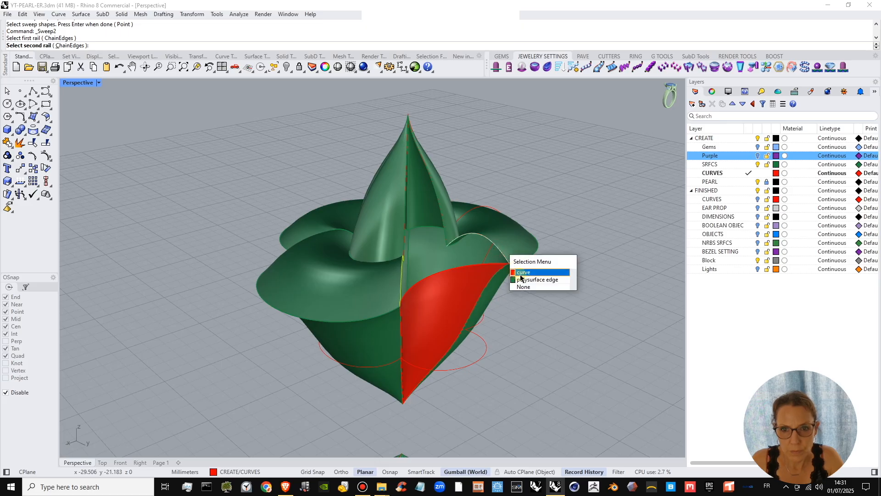
left_click(522, 272)
left_click(459, 266)
left_click(460, 265)
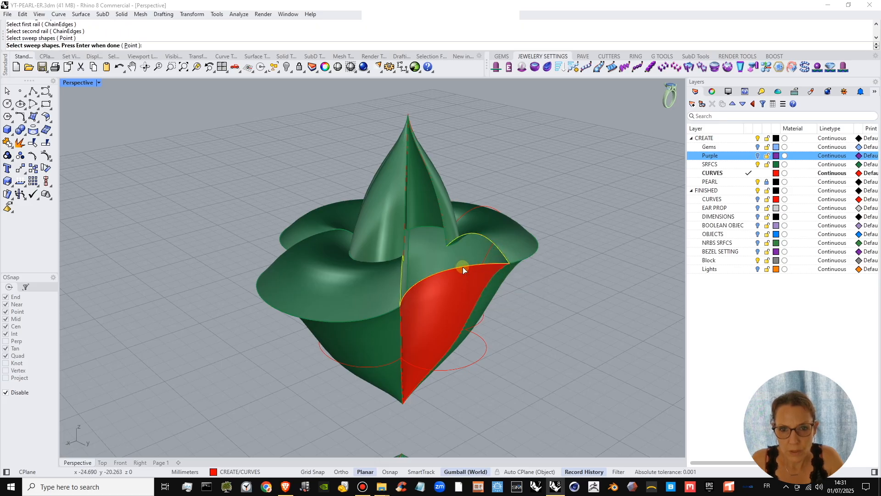
key("Return")
right_click_drag(448, 268, 549, 269)
scroll(352, 247, "up", 2)
scroll(354, 248, "up", 5)
right_click_drag(492, 263, 405, 267)
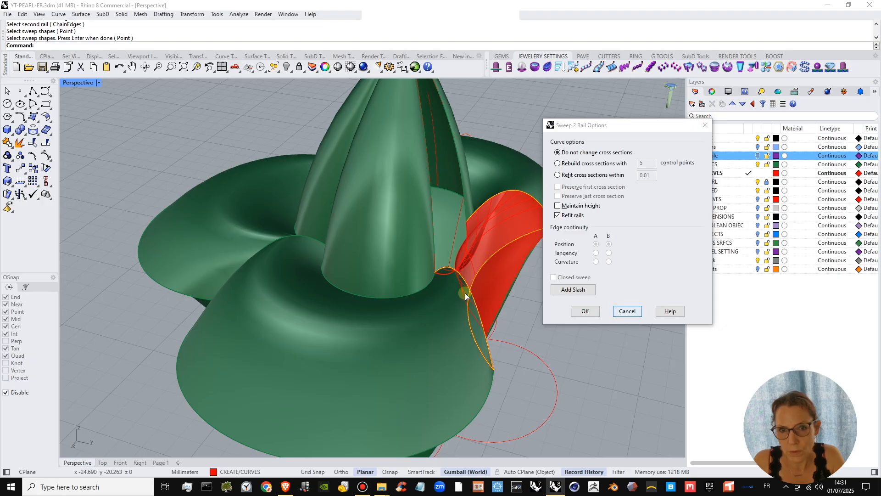
mouse_move(464, 293)
right_mouse_down()
mouse_move(500, 323)
mouse_move(468, 301)
right_mouse_up()
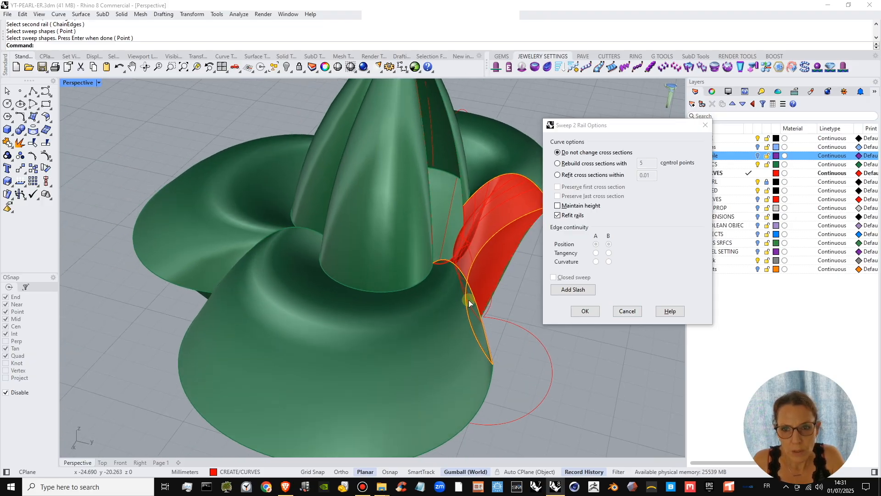
left_click(626, 311)
- Blend the lower ends of the two upper edge curves across the petal gap with curvature continuity
right_click_drag(473, 275, 444, 297)
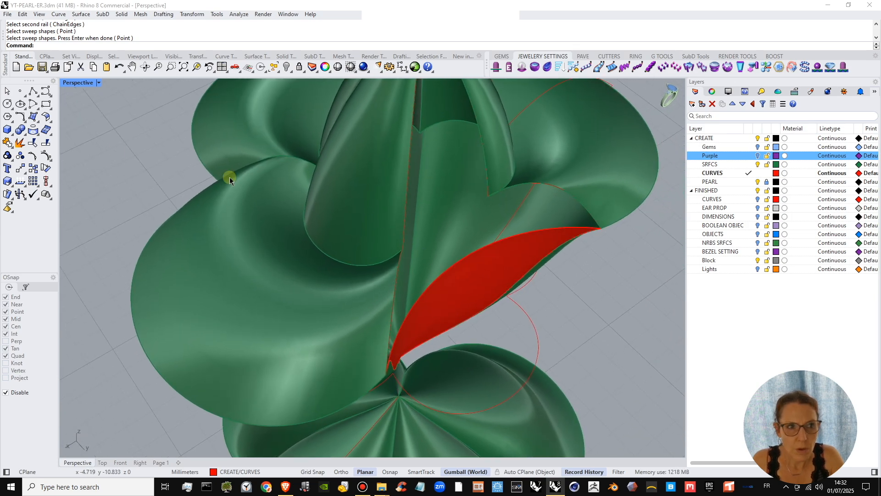
left_click(26, 123)
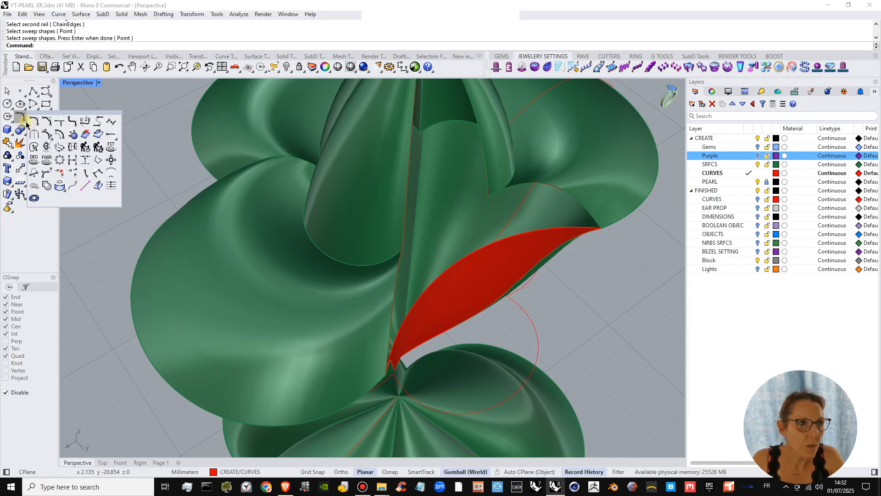
right_click(86, 119)
left_click(399, 252)
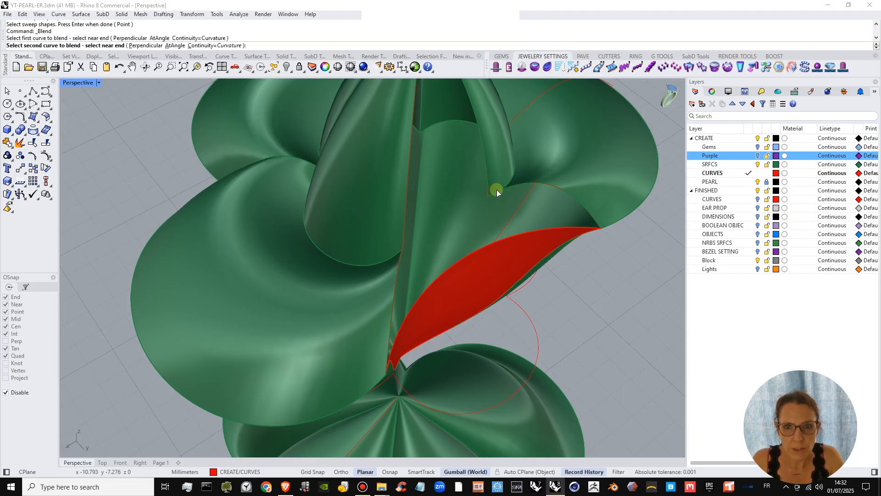
right_click_drag(504, 195, 425, 249)
left_click(515, 163)
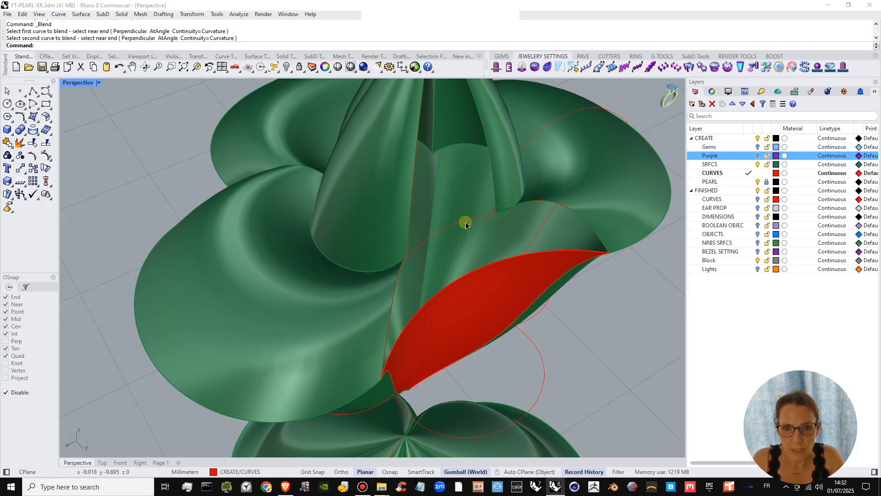
- Sweep the blend curve along the two upper edge curves of the gap with Sweep 2 Rails, closing the spire section
scroll(462, 226, "up", 5)
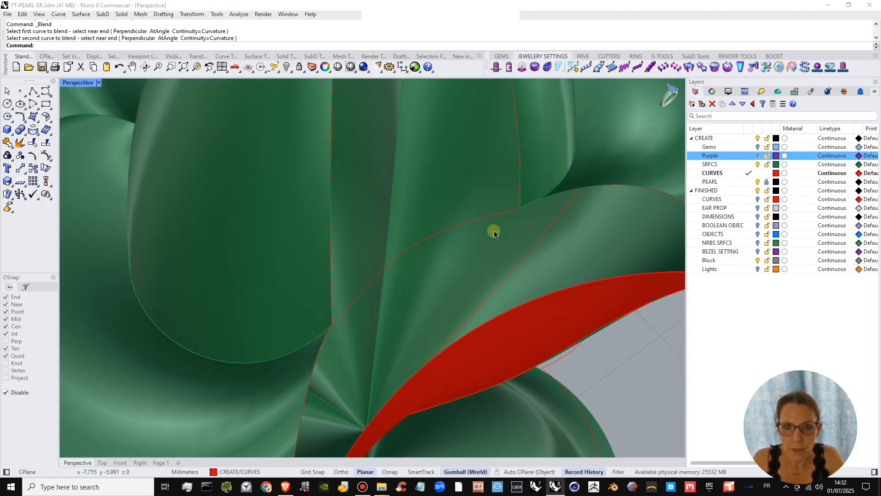
right_click_drag(494, 234, 533, 201)
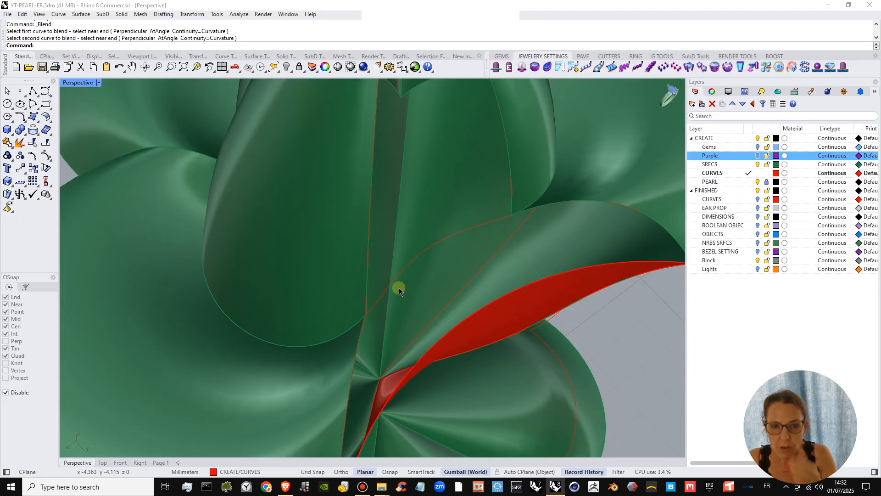
right_click_drag(432, 258, 326, 335)
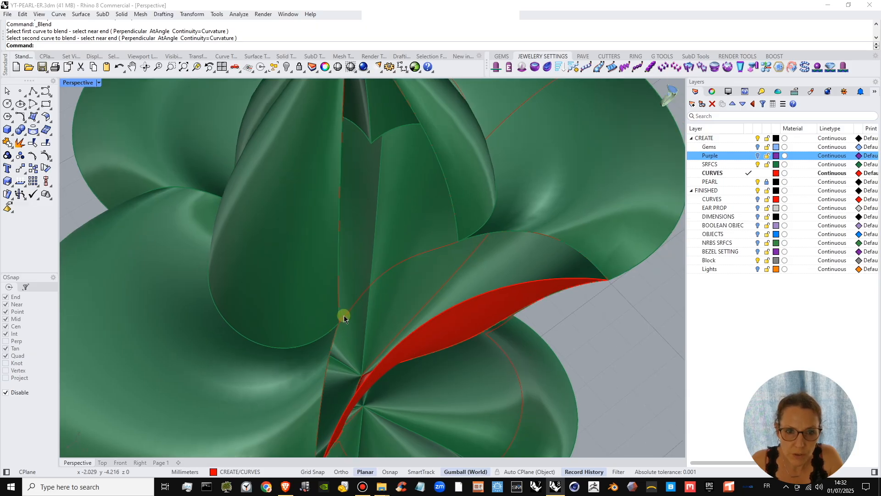
scroll(404, 291, "down", 2)
right_click_drag(399, 286, 398, 257, "shift")
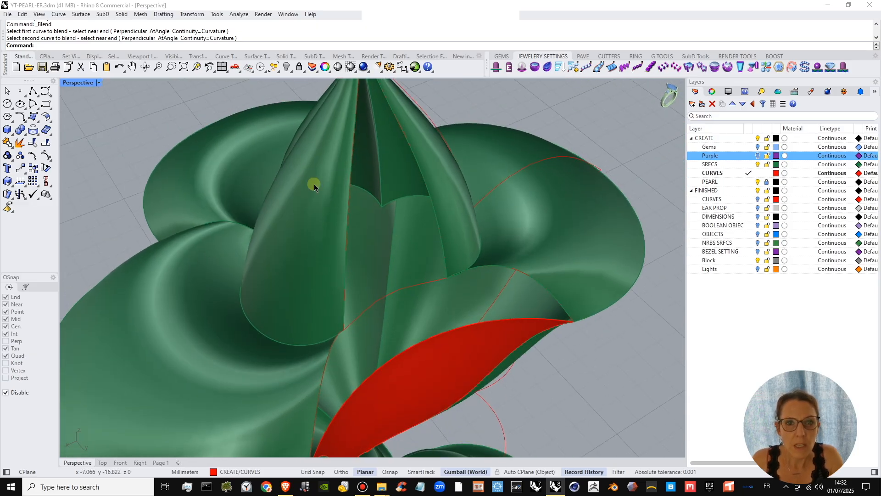
left_click(39, 120)
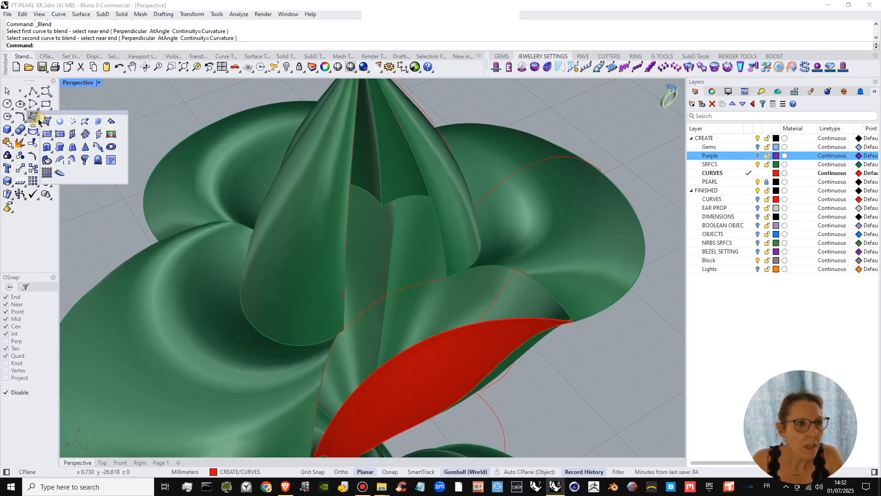
left_click(73, 161)
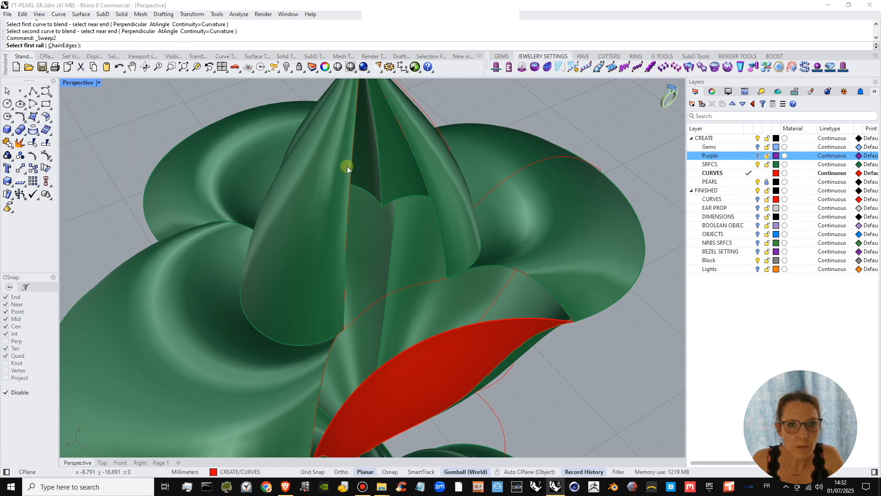
left_click(369, 162)
left_click(413, 191)
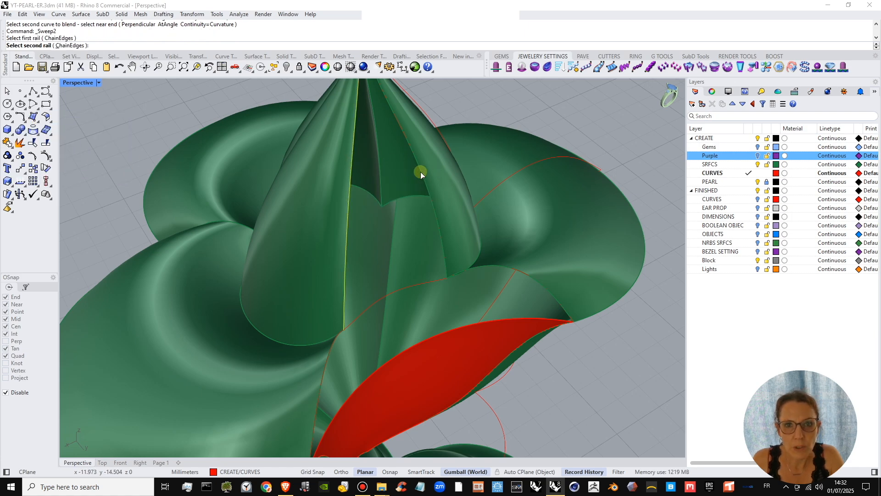
left_click(433, 174)
left_click(445, 197)
left_click(412, 285)
right_click(413, 283)
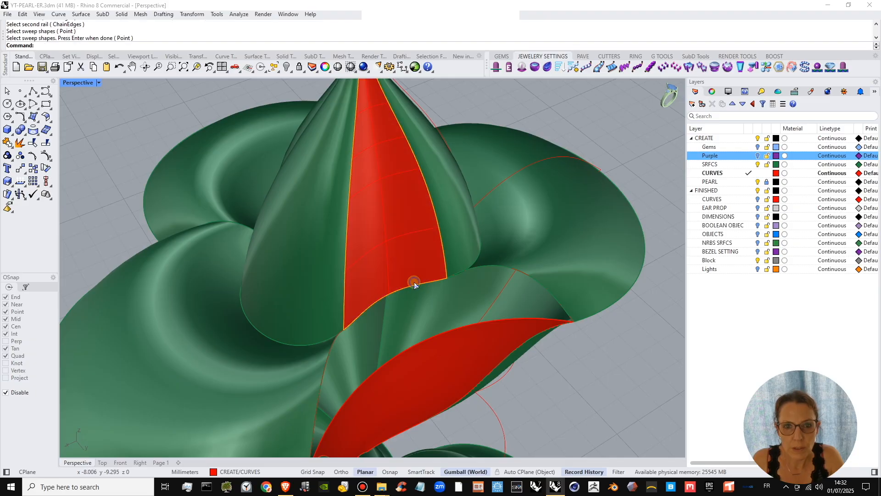
left_click(589, 316)
- Sweep the two side rim curves between the spire surface's lower edge and the lower surface's arc edge, with Position continuity on both rails
scroll(479, 262, "down", 5)
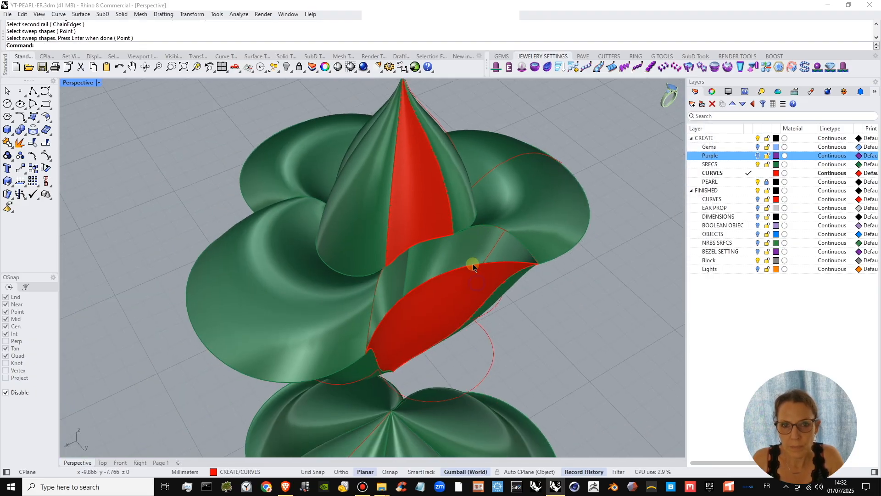
right_click_drag(473, 263, 345, 284)
scroll(414, 304, "up", 3)
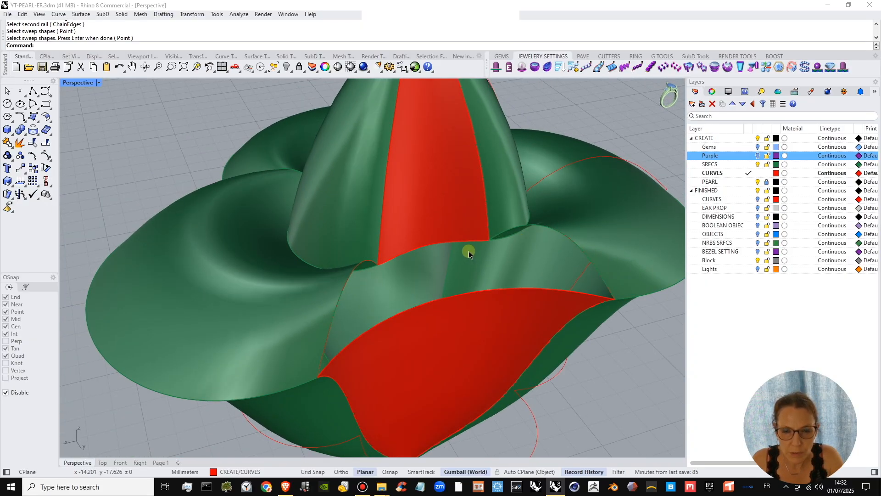
right_click_drag(469, 250, 355, 269)
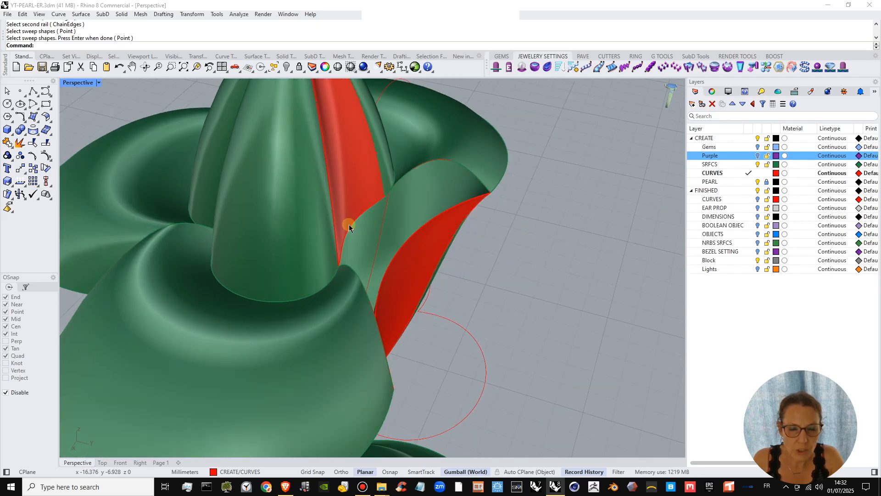
right_click_drag(349, 224, 350, 249)
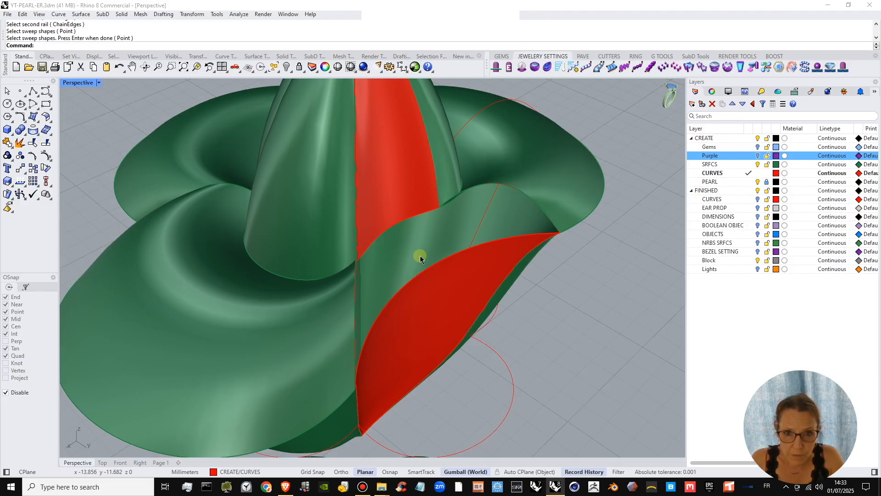
left_click(35, 119)
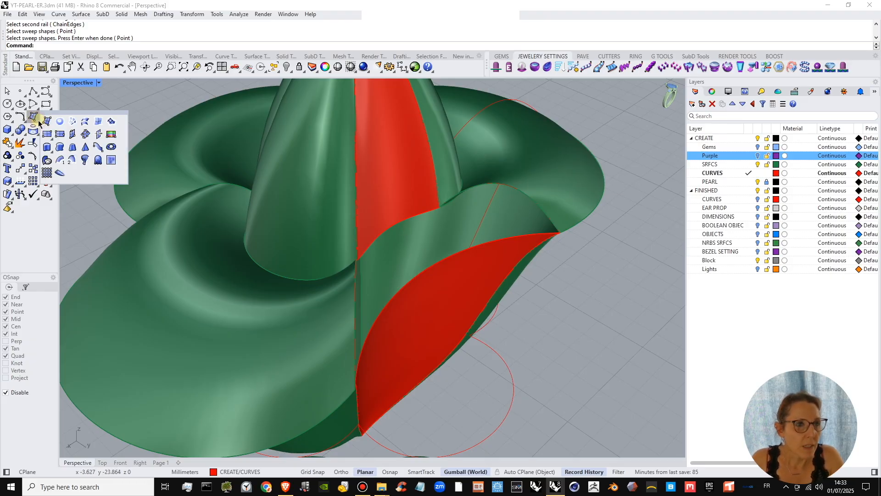
left_click(72, 160)
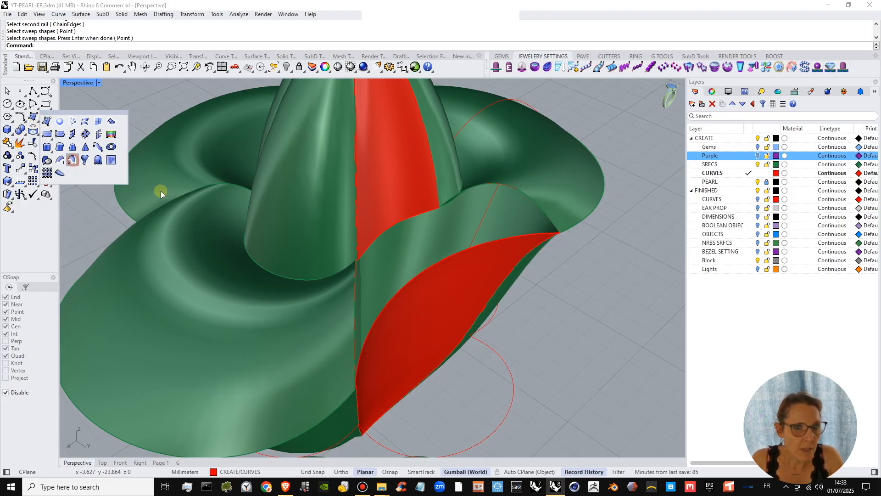
left_click(406, 222)
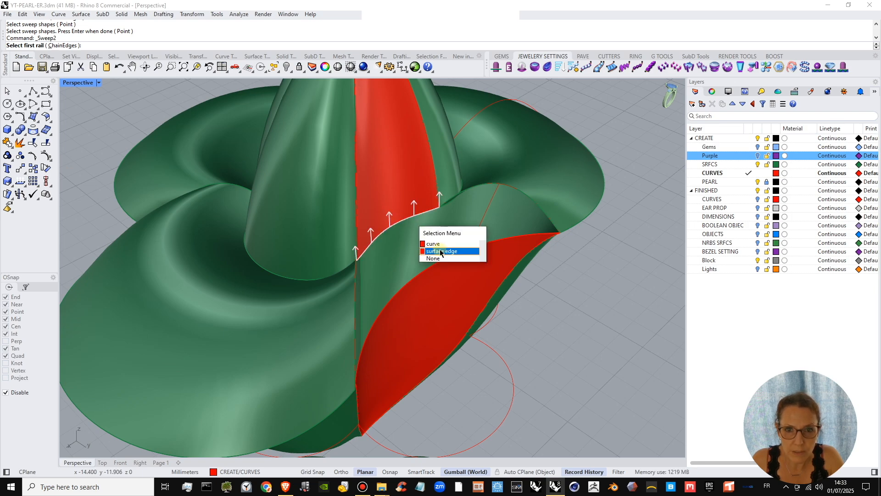
left_click(441, 252)
left_click(443, 277)
left_click(454, 299)
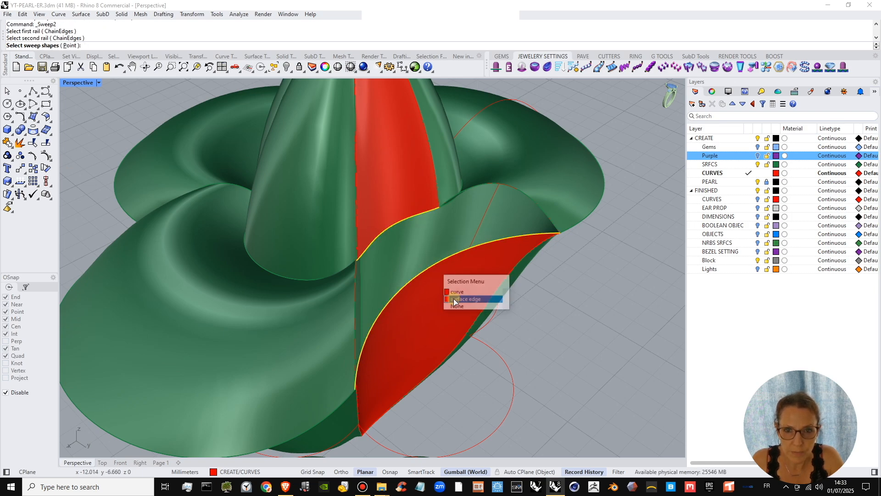
right_click_drag(453, 299, 345, 279)
left_click(354, 283)
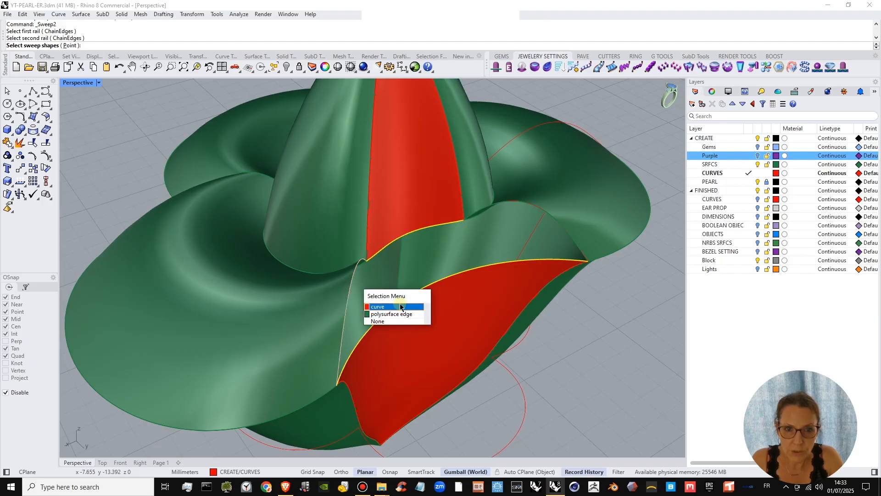
left_click(381, 306)
left_click(549, 219)
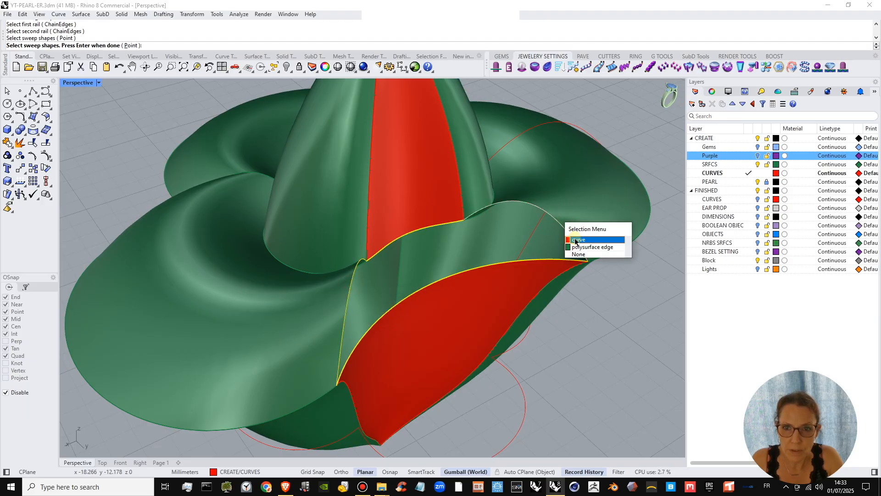
left_click(579, 238)
key("Return")
mouse_move(441, 263)
right_mouse_down()
mouse_move(524, 265)
mouse_move(502, 262)
mouse_move(489, 289)
mouse_move(478, 272)
mouse_move(457, 279)
mouse_move(442, 248)
mouse_move(401, 272)
mouse_move(452, 262)
mouse_move(441, 264)
right_mouse_up()
left_click(595, 253)
left_click(609, 253)
left_click(596, 244)
left_click(609, 244)
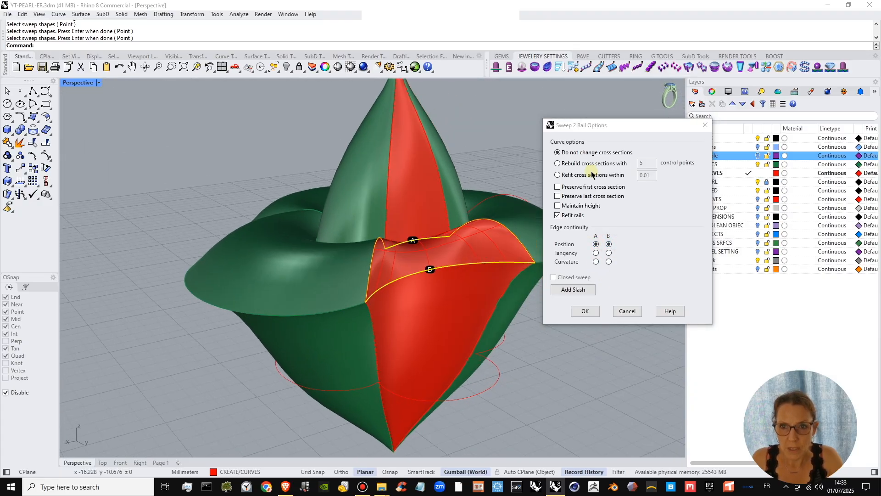
left_click(585, 311)
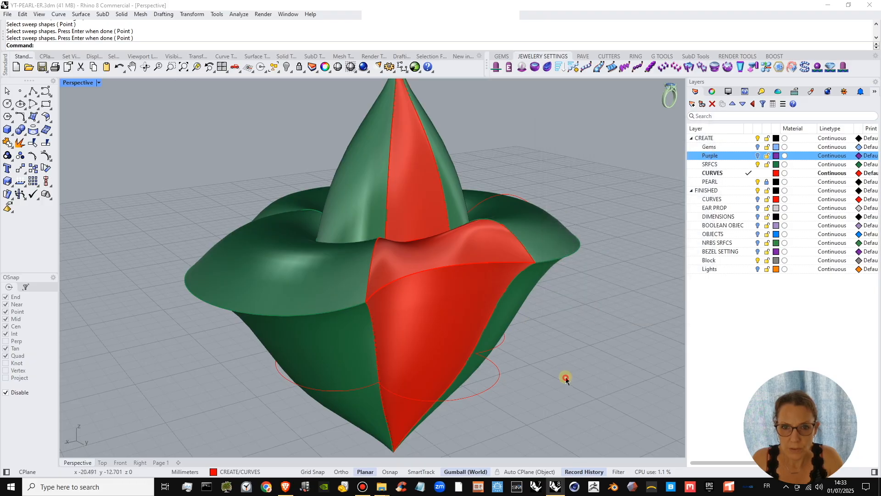
- Join the three rebuilt petal-section surfaces into one polysurface, accepting the loss of history
scroll(543, 288, "down", 3)
right_click_drag(543, 288, 430, 267)
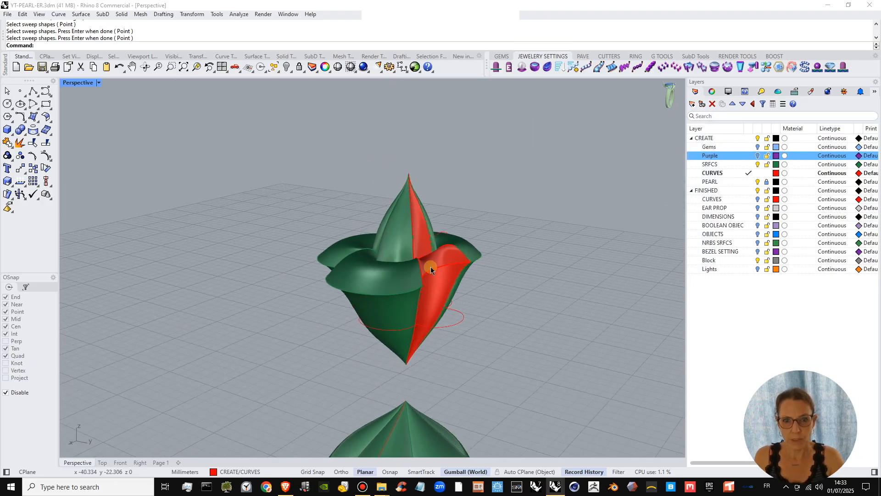
scroll(411, 221, "up", 3)
left_click(412, 220)
left_click(443, 267, "shift")
left_click(456, 275)
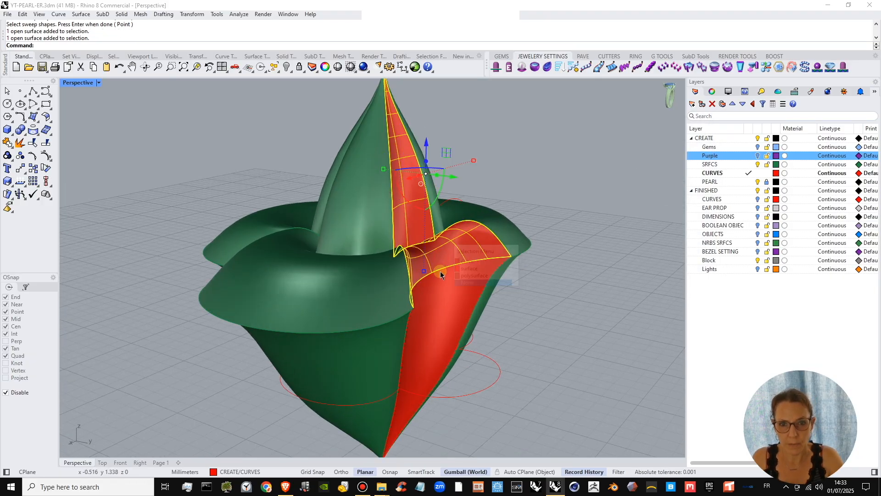
right_click_drag(531, 262, 477, 282)
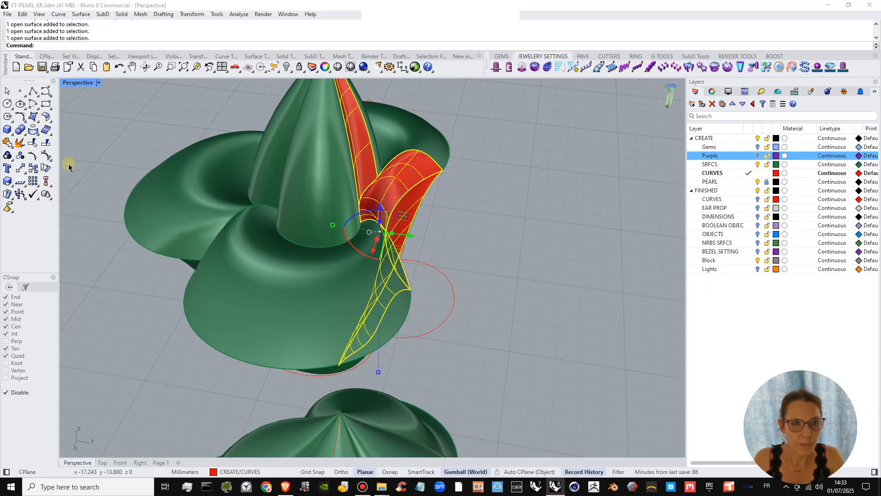
left_click(8, 141)
left_click(450, 263)
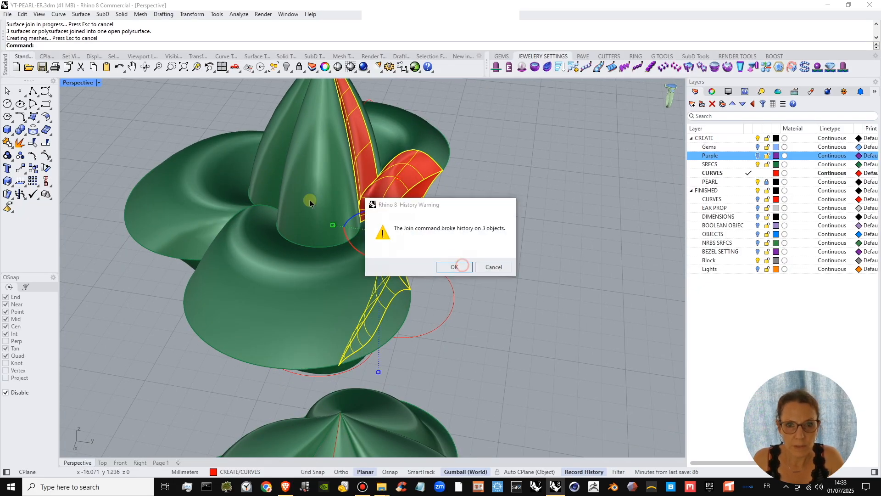
- Join the rebuilt petal section with the rest of the upper flower and accept the loss of history
left_click(4, 144)
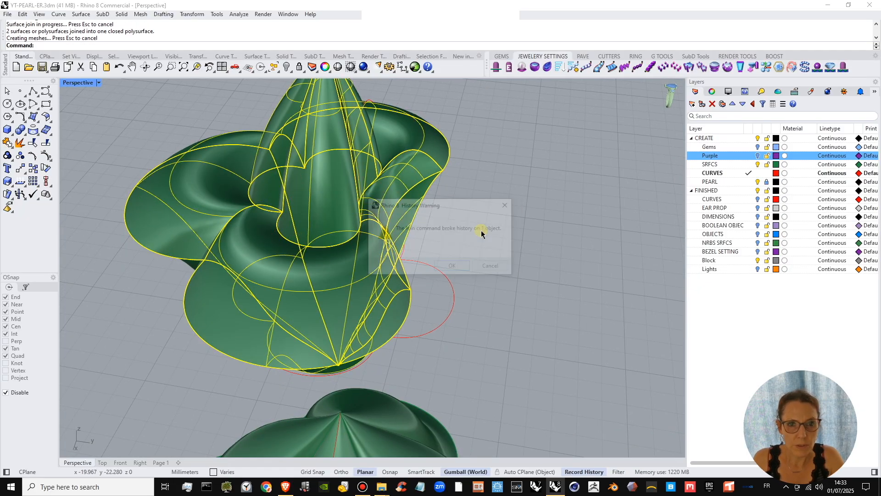
left_click(453, 267)
left_click(497, 289)
scroll(497, 284, "down", 5)
right_click_drag(505, 292, 396, 202)
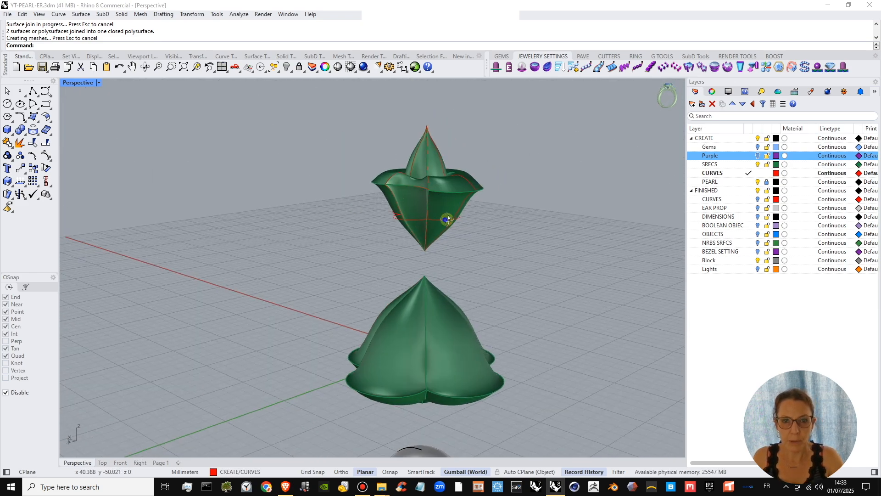
- Turn on the Purple and Gems layers to show the bezel and gem between the flower and the bell
right_click_drag(448, 220, 403, 159)
mouse_move(459, 253)
right_mouse_down()
mouse_move(475, 211)
mouse_move(473, 229)
mouse_move(476, 213)
mouse_move(502, 228)
mouse_move(486, 247)
mouse_move(515, 255)
mouse_move(444, 258)
right_mouse_up()
left_click(757, 147)
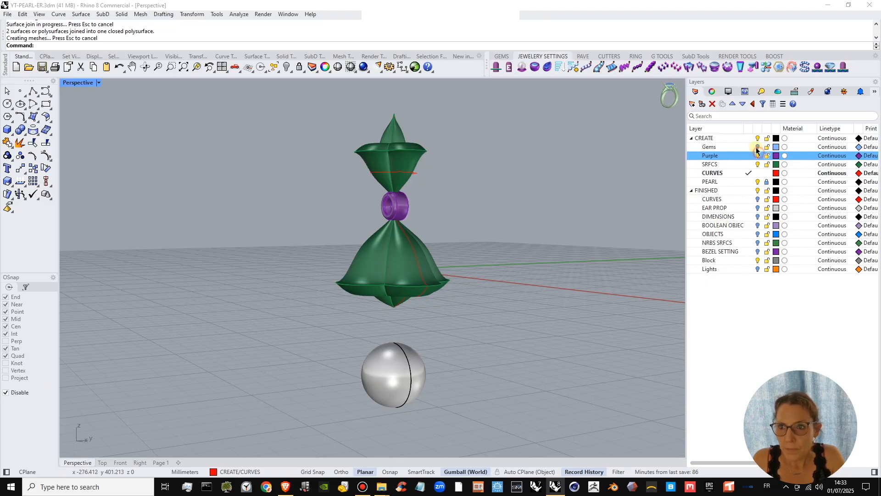
right_click_drag(449, 221, 491, 271)
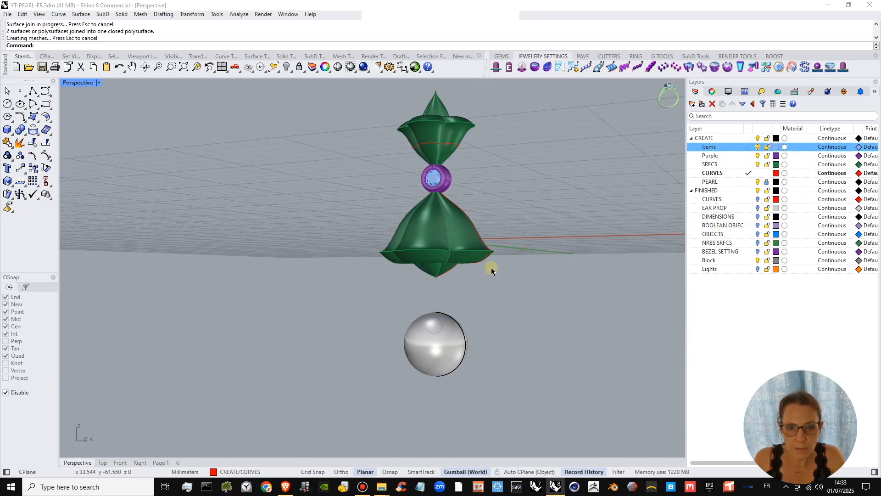
- Extract copies of the four small pointed surfaces at the bell's lower tip using Extract Surface with Copy=Yes
scroll(447, 323, "up", 6)
right_click_drag(466, 321, 441, 273)
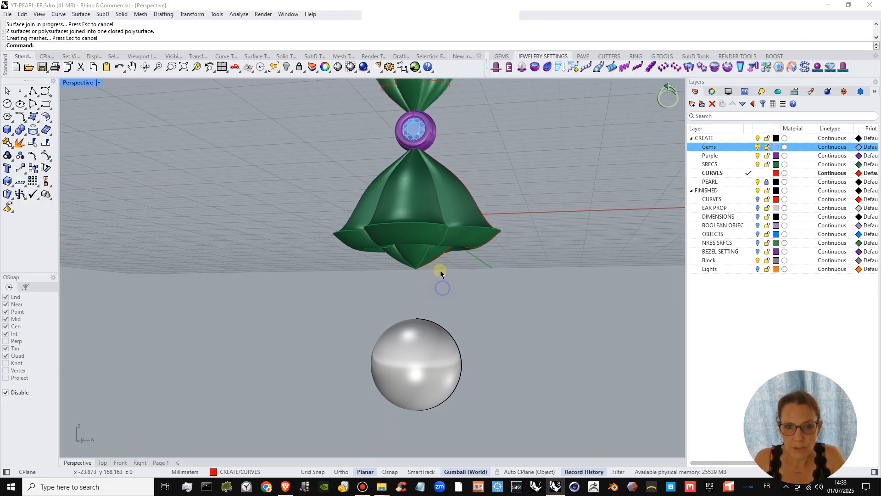
right_click_drag(438, 344, 406, 338)
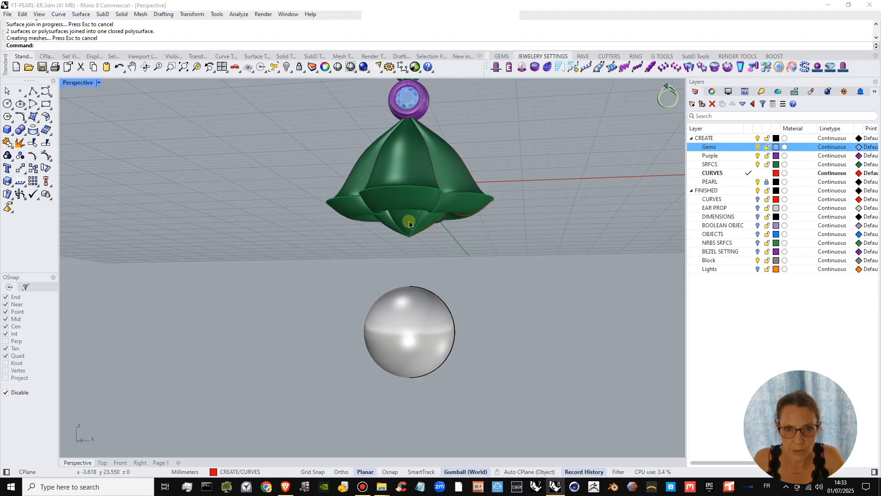
right_click_drag(423, 184, 438, 207)
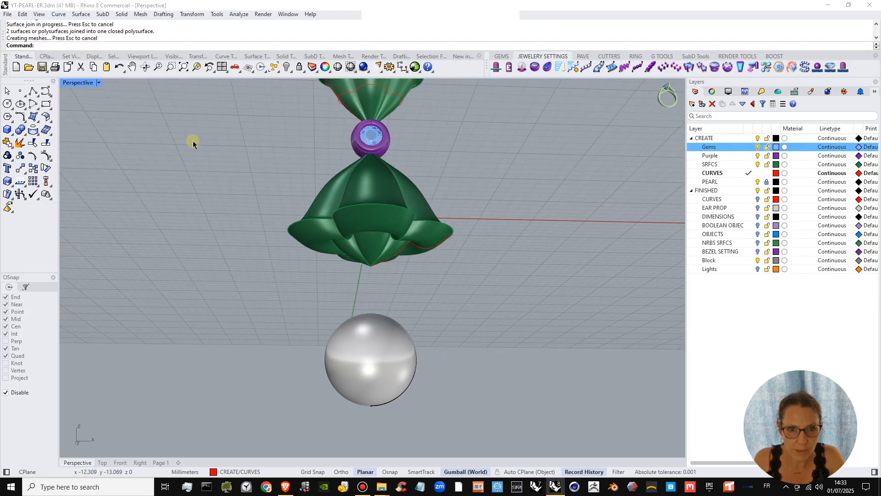
left_click(25, 134)
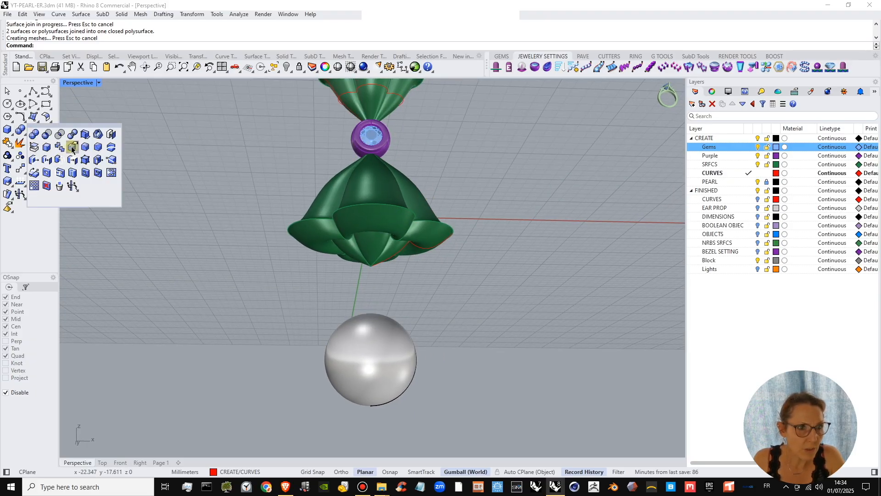
left_click(72, 148)
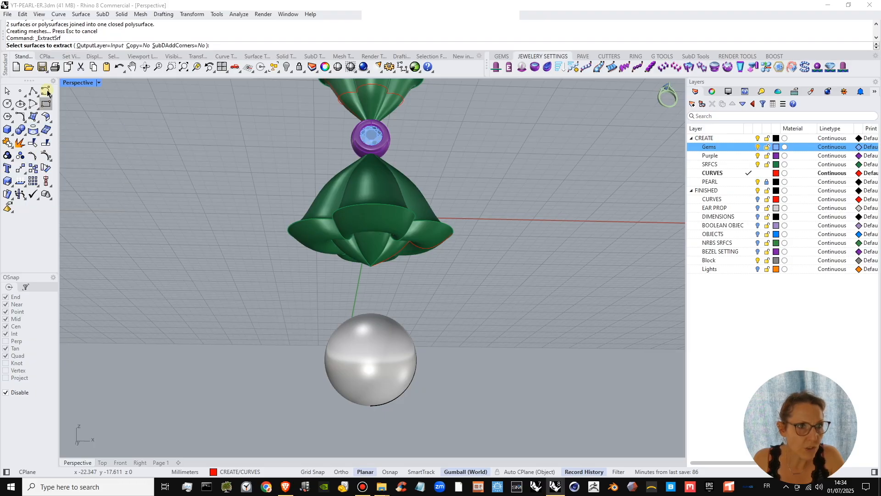
left_click(137, 46)
scroll(365, 268, "up", 5)
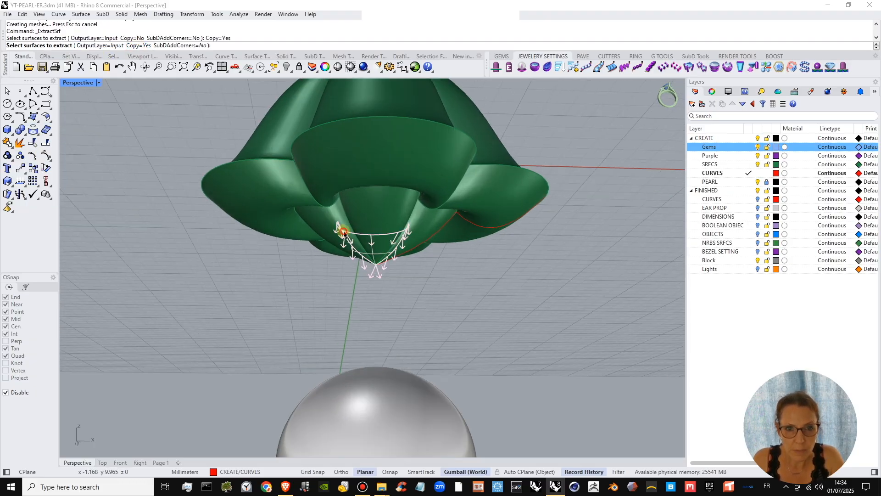
left_click(358, 239)
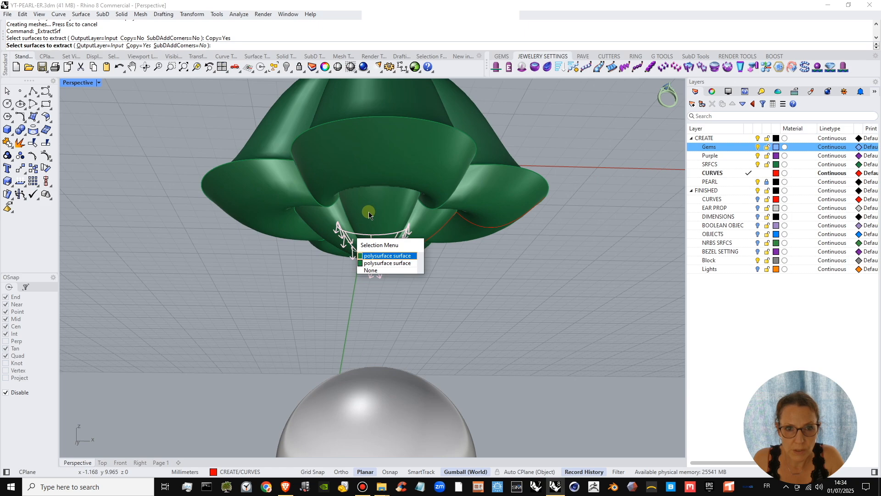
left_click(381, 263)
left_click(445, 242)
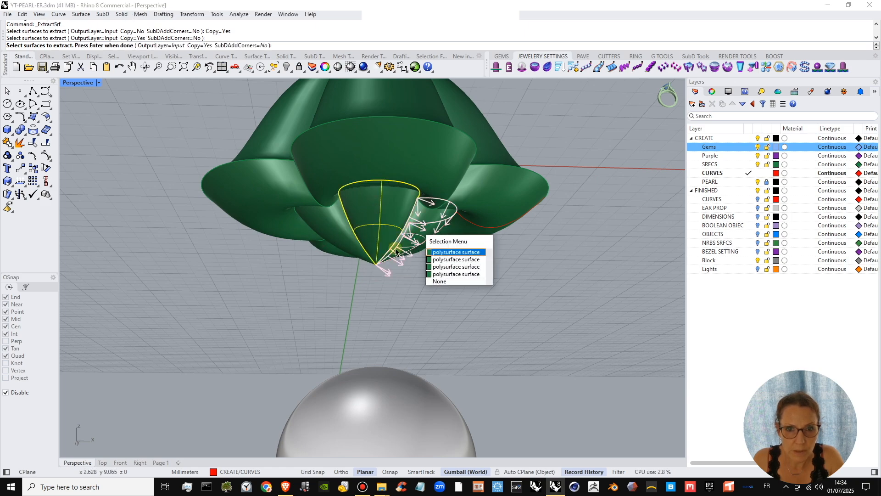
left_click(453, 252)
left_click(372, 250)
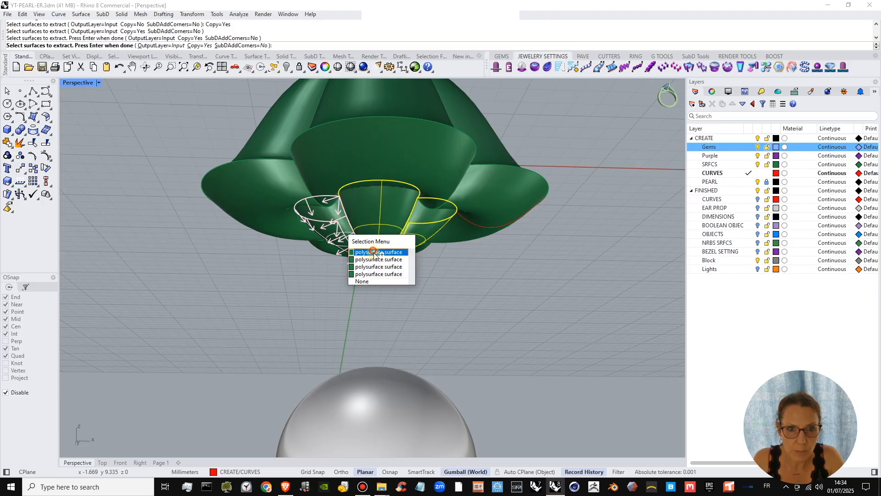
left_click(372, 252)
right_click_drag(372, 251, 510, 318)
right_click(472, 241)
- Move the extracted surface copies straight down to just above the pearl and join them into one polysurface
scroll(433, 246, "down", 6)
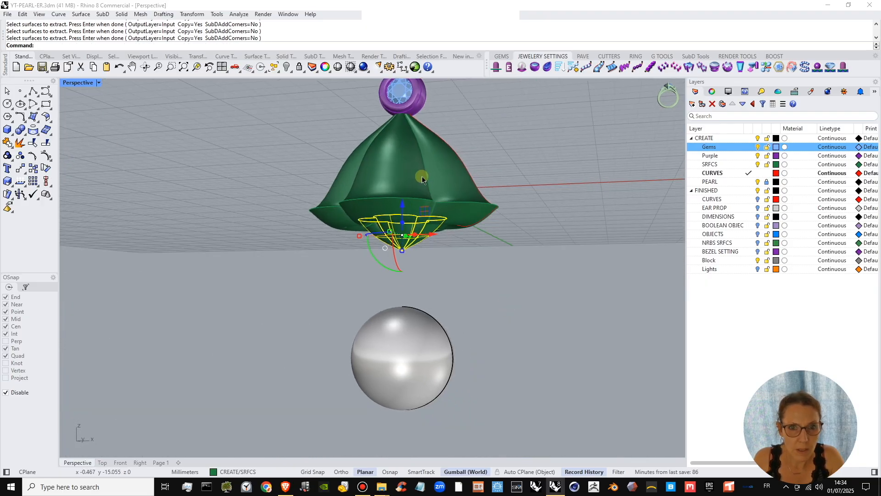
left_click_drag(407, 206, 406, 267)
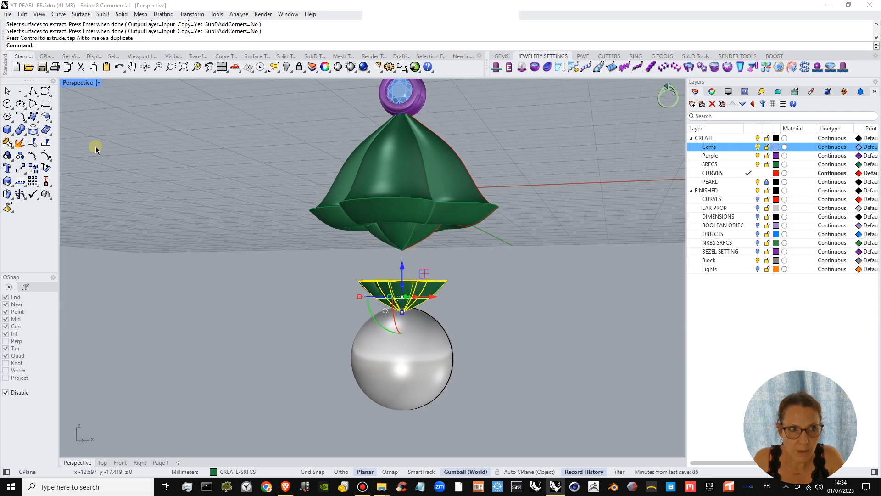
left_click(7, 142)
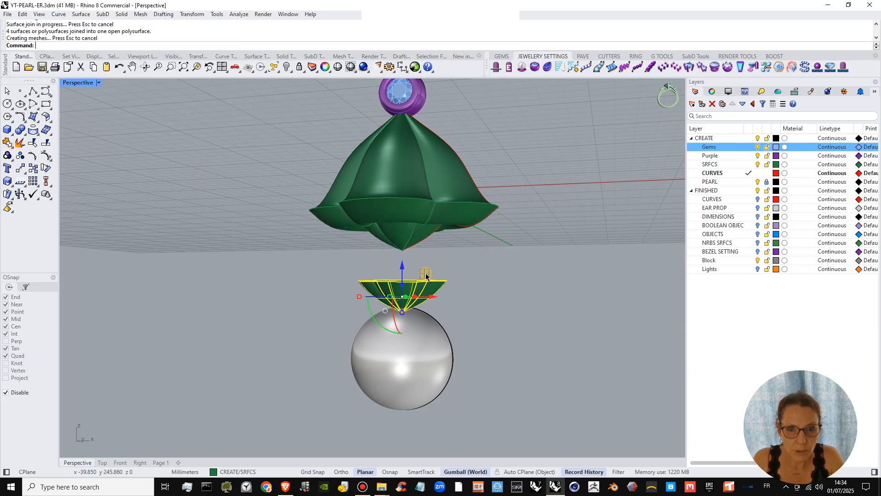
- Start a Blend Surface with ChainEdges between the rim edges of two adjacent petals of the copied cup
scroll(508, 305, "up", 5)
right_click_drag(386, 297, 430, 304, "shift")
right_click_drag(429, 304, 393, 268)
scroll(479, 294, "up", 5)
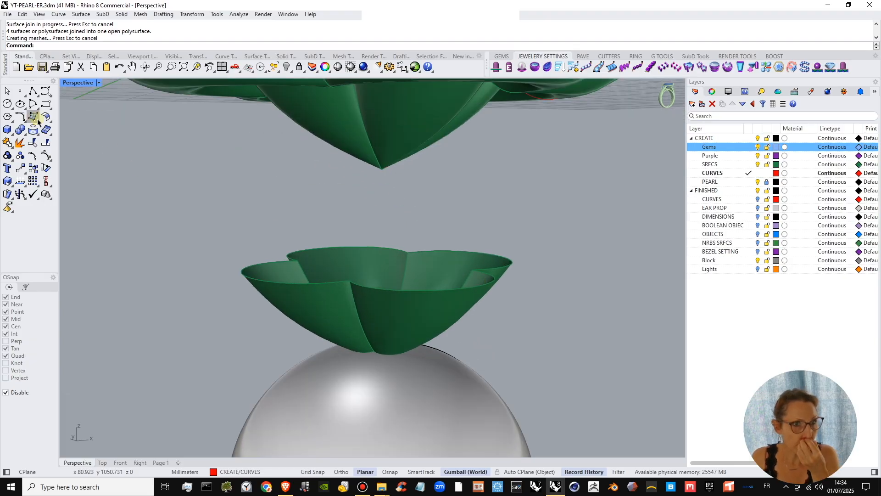
left_click(52, 121)
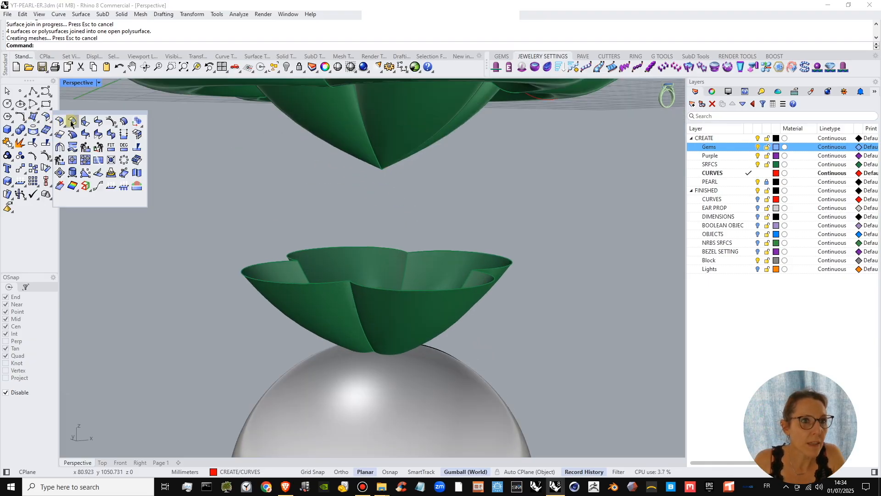
left_click(99, 123)
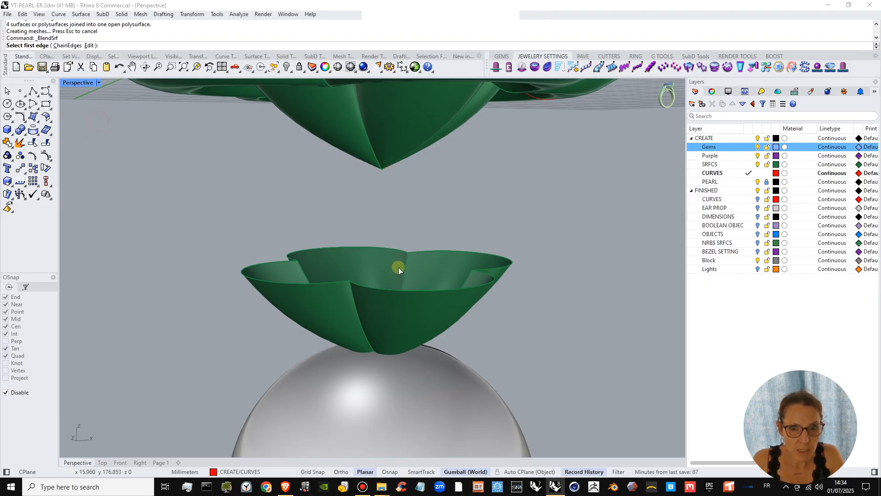
right_click_drag(398, 266, 464, 283)
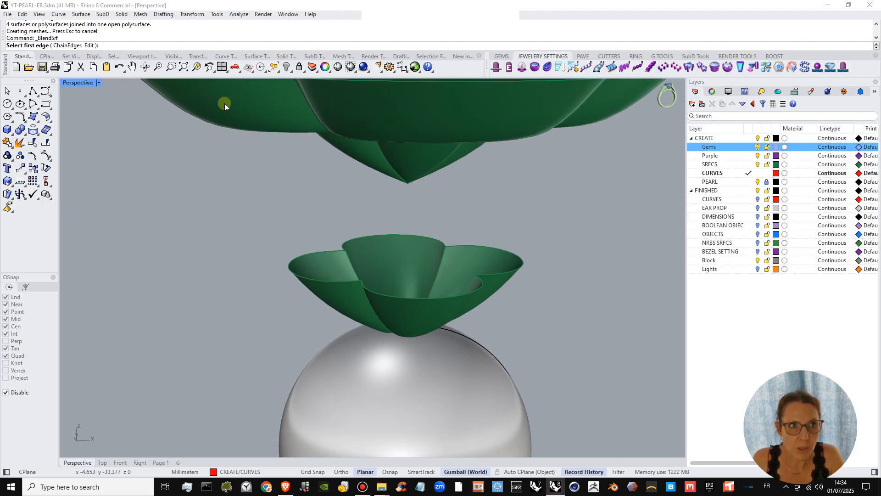
left_click(68, 45)
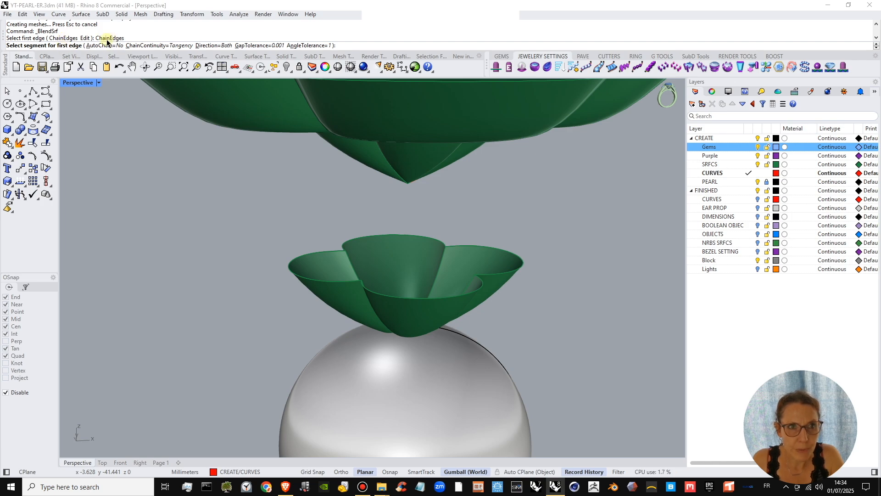
right_click_drag(542, 249, 504, 288)
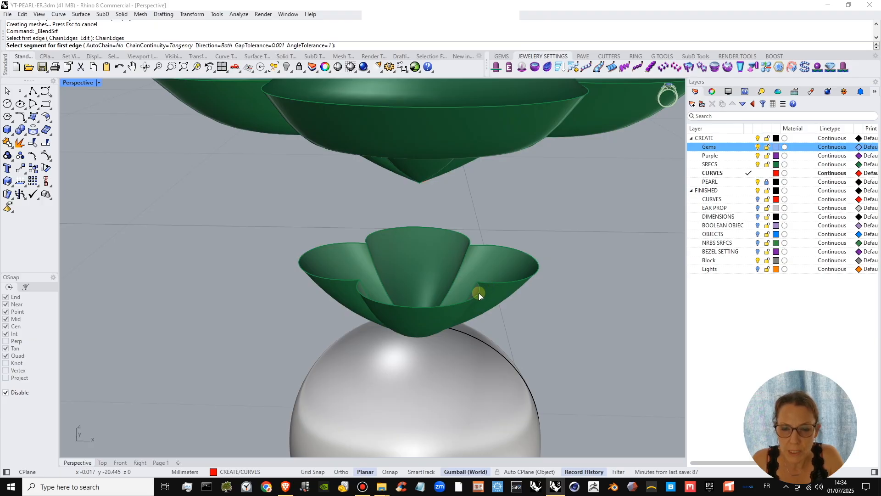
scroll(473, 293, "up", 4)
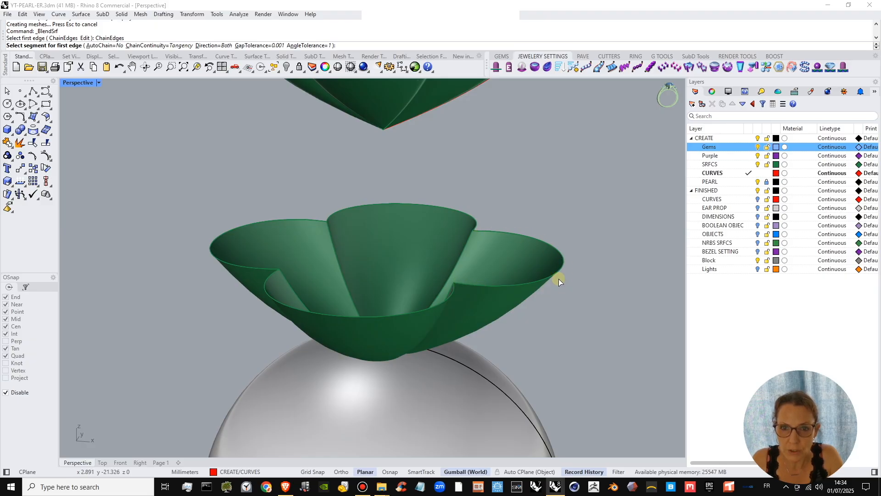
left_click(472, 285)
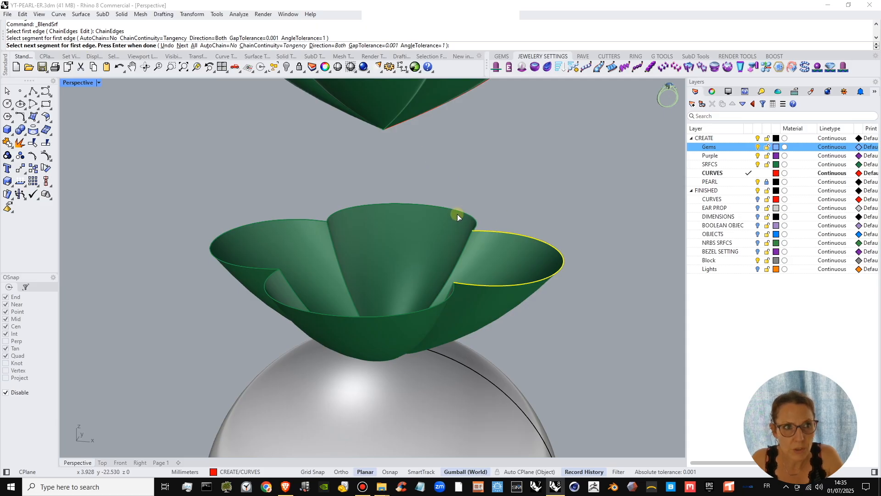
key("Return")
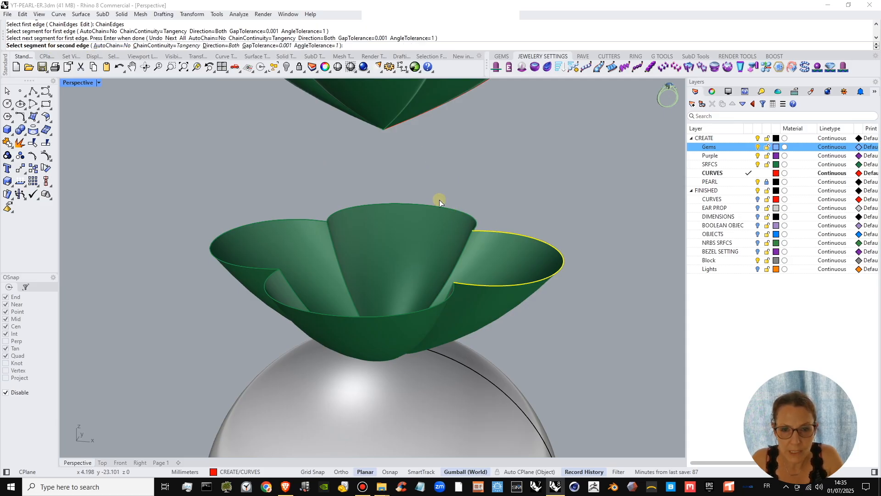
right_click_drag(474, 300, 459, 257)
left_click(444, 301)
right_click(473, 274)
- Set both sides of the surface blend to Tangency and create the blend
left_click(575, 182)
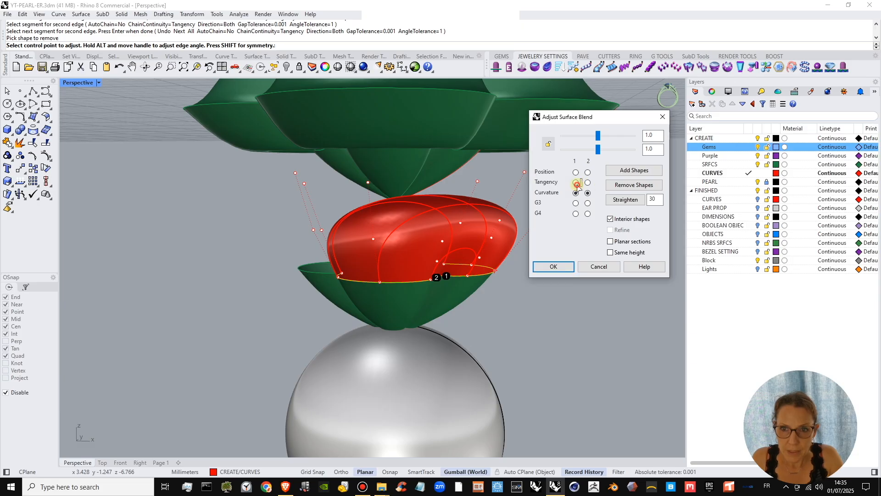
left_click(588, 182)
right_click_drag(448, 283, 580, 297)
right_click_drag(514, 243, 491, 242)
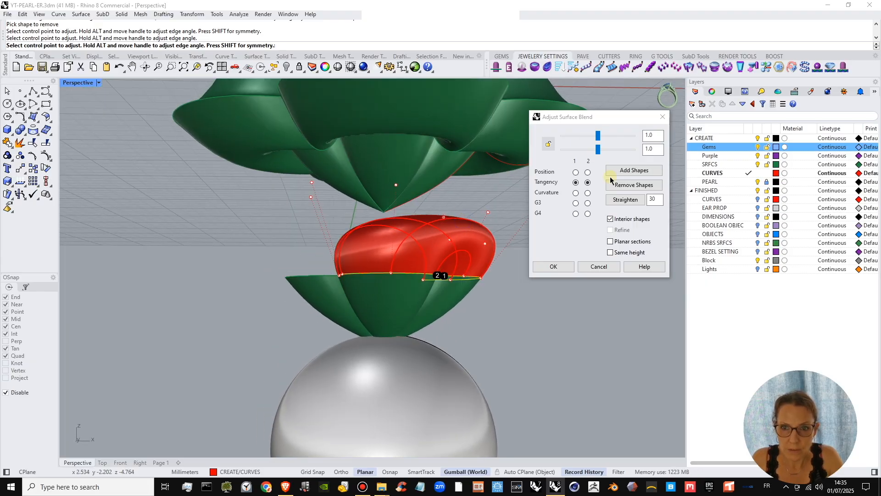
left_click(553, 267)
right_click_drag(361, 290, 487, 327)
scroll(303, 276, "up", 6)
mouse_move(303, 277)
right_mouse_down()
mouse_move(280, 271)
mouse_move(290, 269)
right_mouse_up()
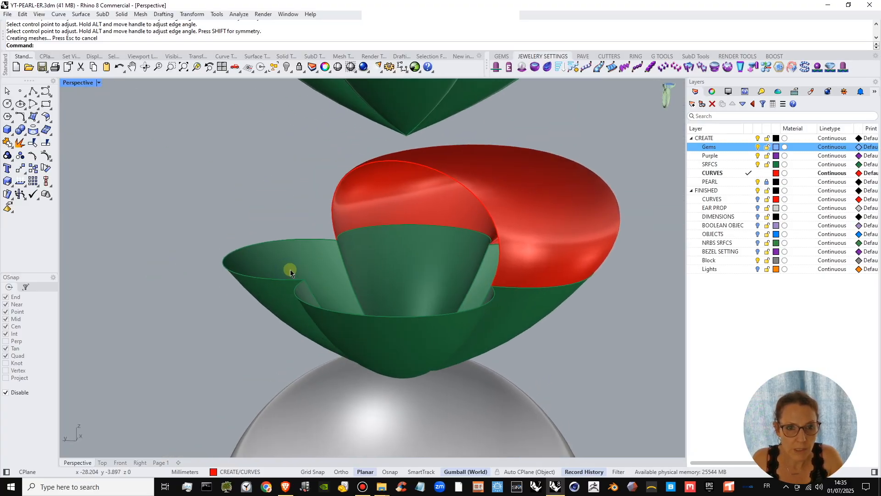
right_click(288, 279)
left_click(67, 46)
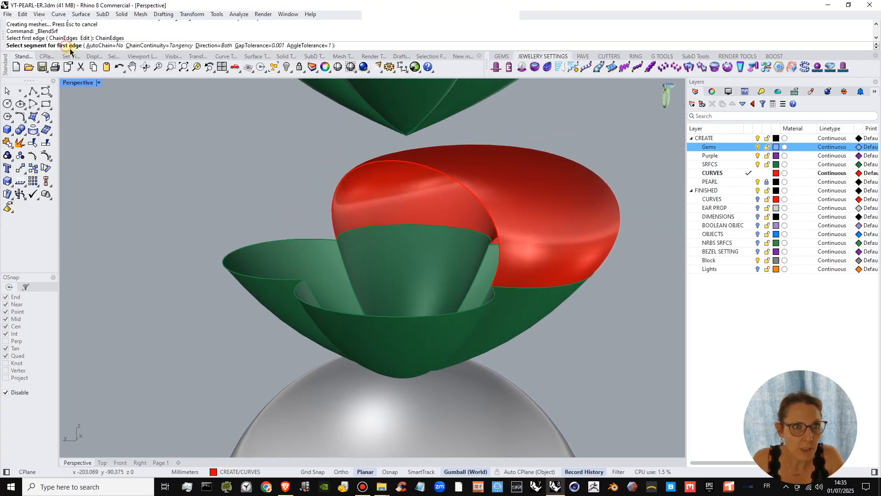
left_click(296, 280)
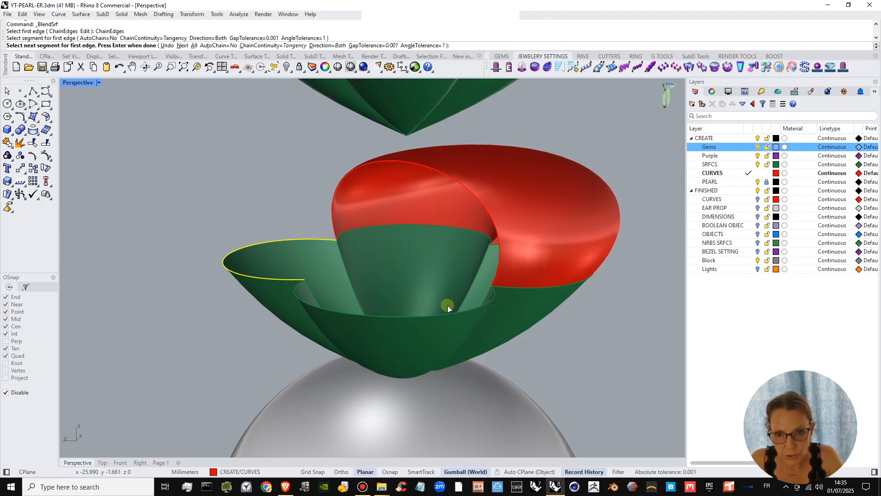
right_click_drag(448, 305, 433, 291)
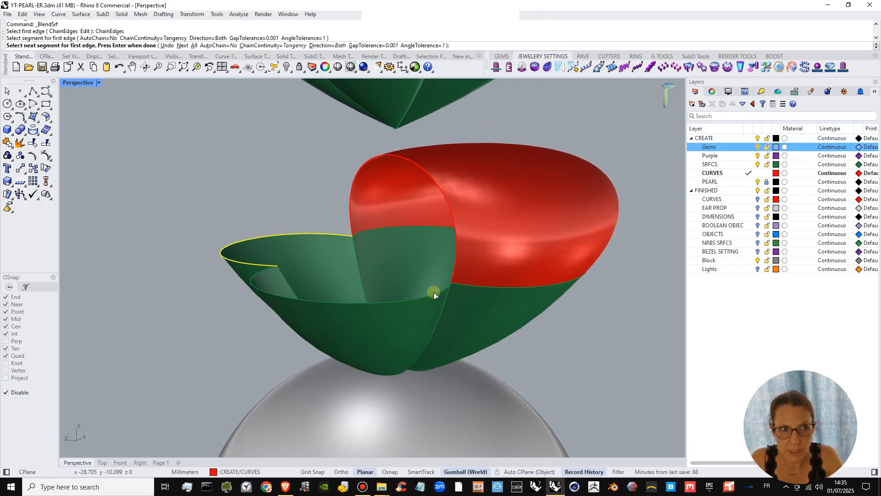
right_click(293, 208)
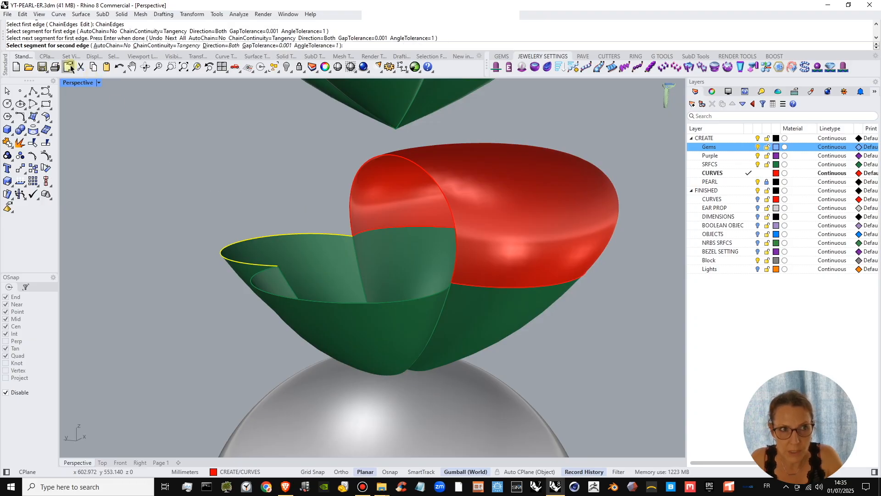
left_click(442, 293)
right_click(392, 284)
right_click_drag(333, 264, 288, 206)
left_click(598, 269)
- Blend the rims of the cup's two remaining adjacent petals with Tangency on both sides, picking the second edge with ChainEdges
right_click_drag(290, 261, 366, 250, "shift")
right_click(321, 257)
left_click(314, 260)
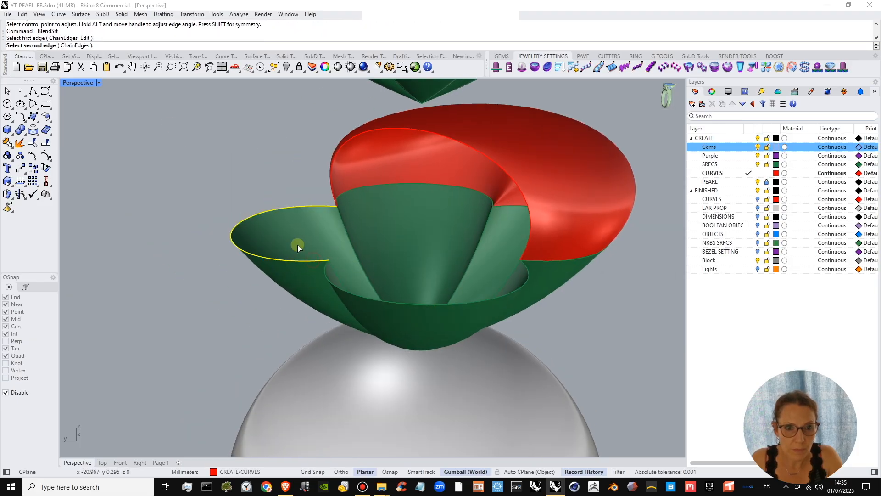
left_click(77, 46)
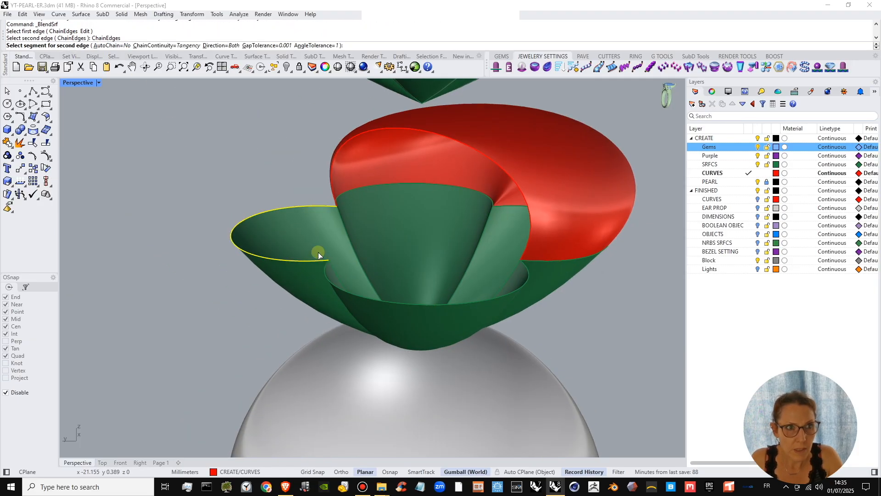
left_click(326, 271)
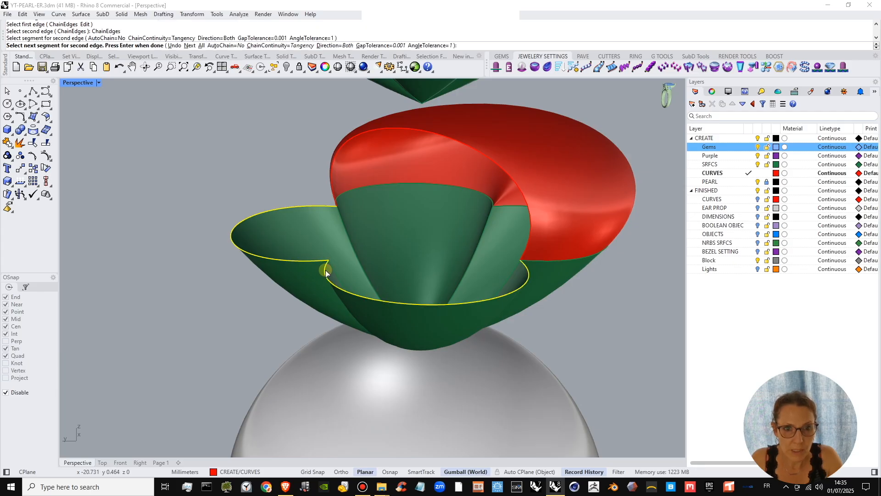
right_click(345, 272)
right_click_drag(346, 272, 601, 197)
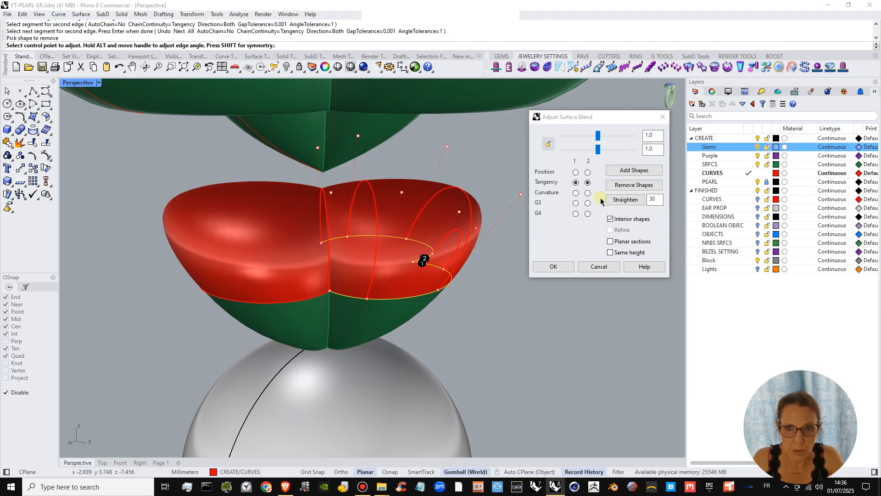
left_click(553, 267)
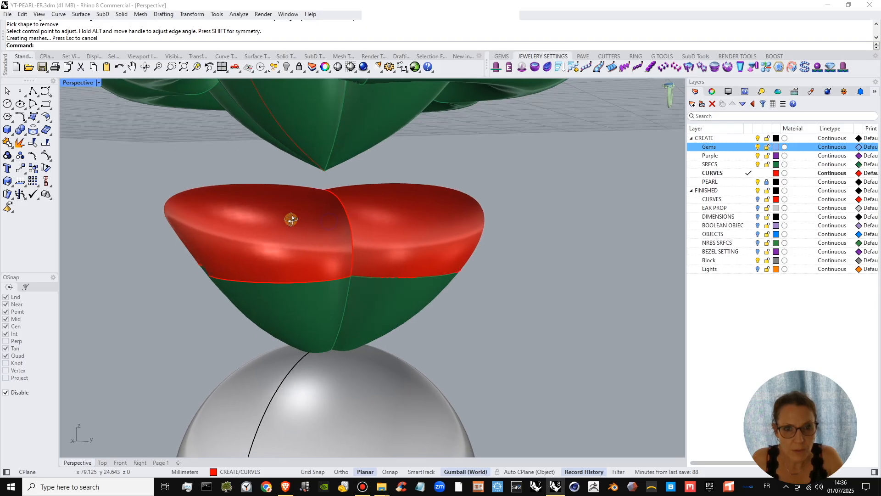
- Join the two blended surfaces, accepting the broken history, and join the result with the cup into a closed polysurface
right_click_drag(351, 222, 431, 249)
left_click(431, 250)
left_click(318, 228, "shift")
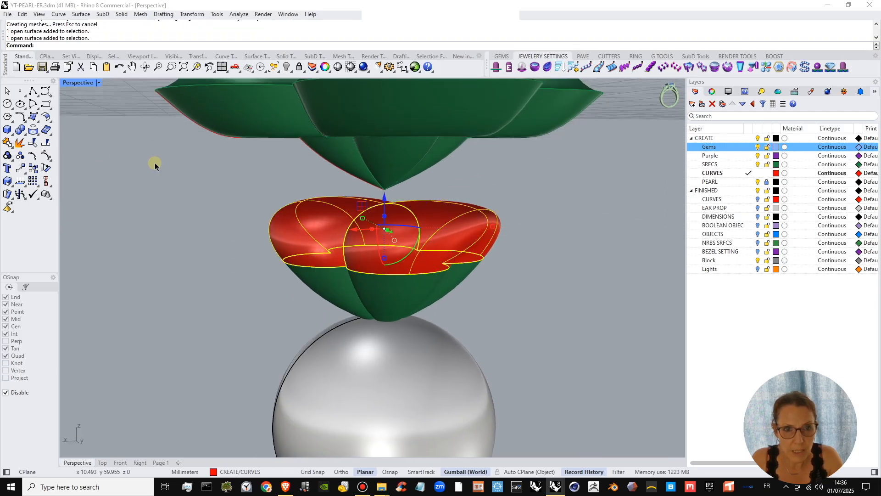
left_click(8, 142)
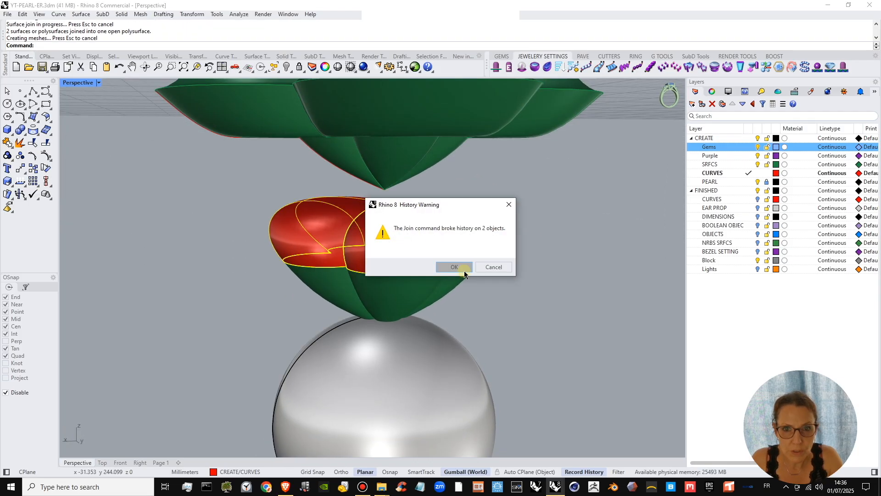
left_click(459, 266)
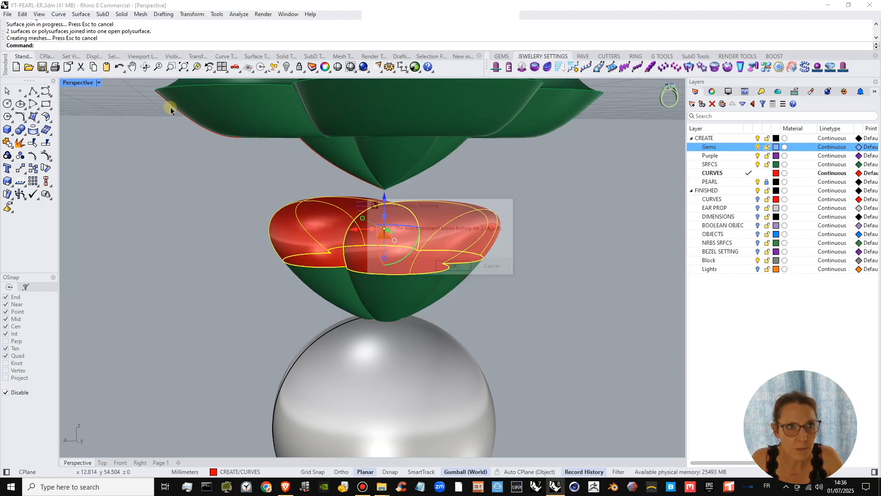
left_click(393, 290, "shift")
right_click(347, 286)
left_click(544, 298)
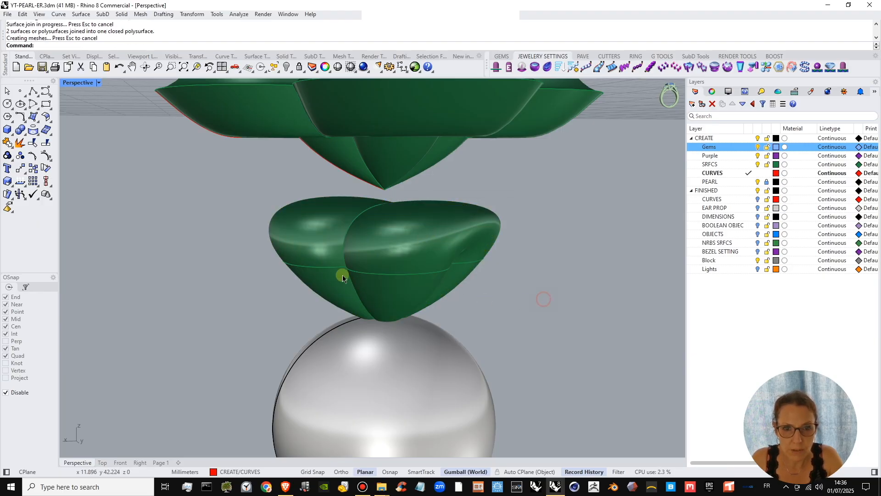
- Flip the closed petal cap upside down so that its pointed tip faces up above the pearl
scroll(342, 275, "down", 5)
right_click_drag(342, 275, 434, 209)
left_click(434, 209)
right_click_drag(452, 258, 458, 235)
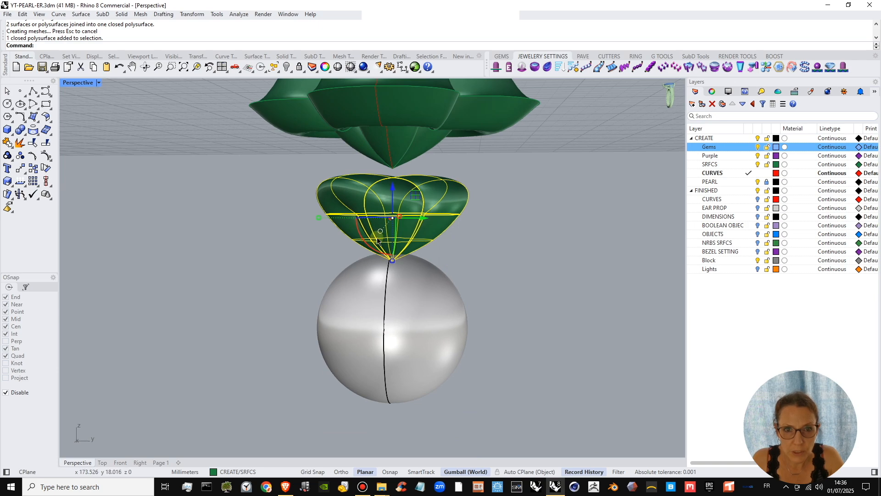
left_click(362, 244)
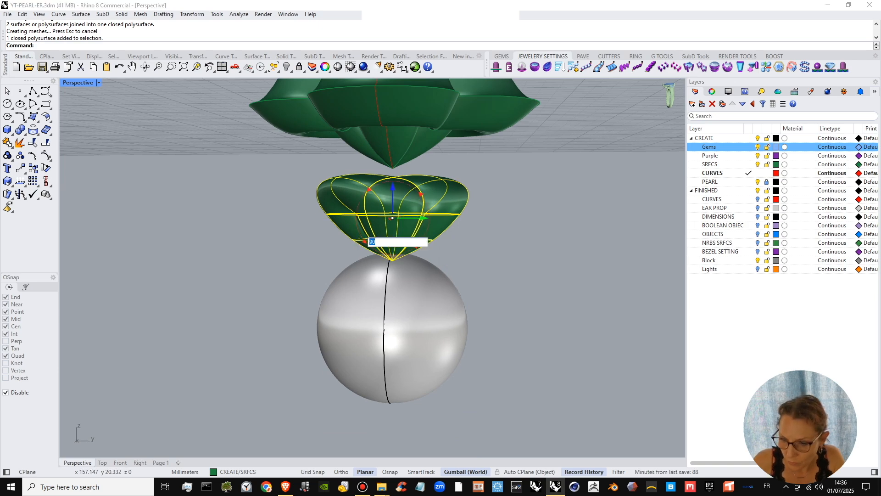
key("Return")
right_click_drag(461, 257, 406, 249)
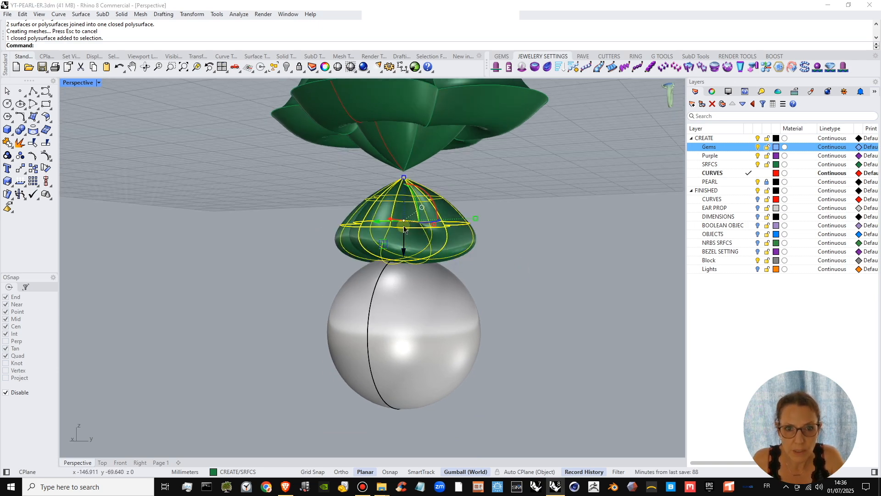
- Scale the petal cap down uniformly and adjust its height so it sits on top of the pearl
left_click(474, 219)
left_click_drag(474, 221, 403, 261)
left_click_drag(403, 263, 403, 264)
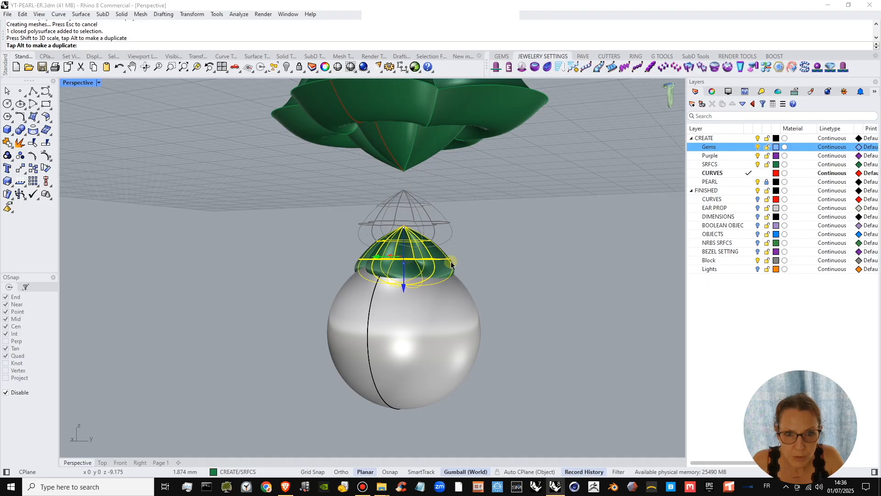
left_click(478, 260)
right_click_drag(356, 289, 487, 299)
left_click(354, 252)
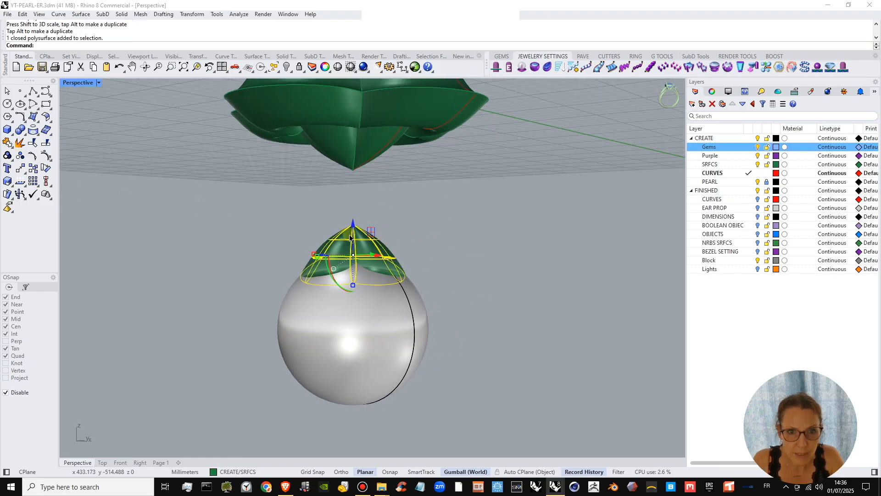
left_click_drag(354, 228, 354, 225)
left_click(460, 230)
scroll(501, 242, "down", 3)
right_click_drag(500, 243, 476, 294)
right_click_drag(262, 159, 104, 74)
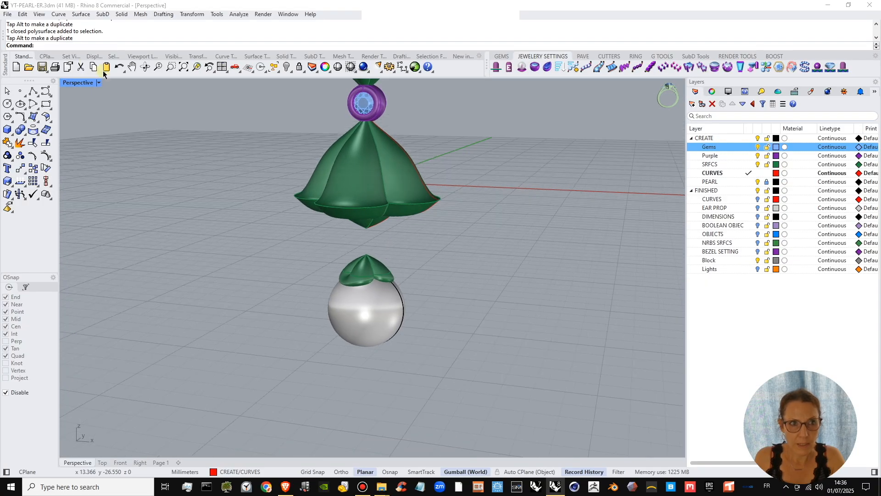
- Rotate the cap on top of the pearl -45 degrees about its vertical axis
double_click(78, 83)
right_click_drag(208, 314, 213, 285)
scroll(246, 294, "down", 10)
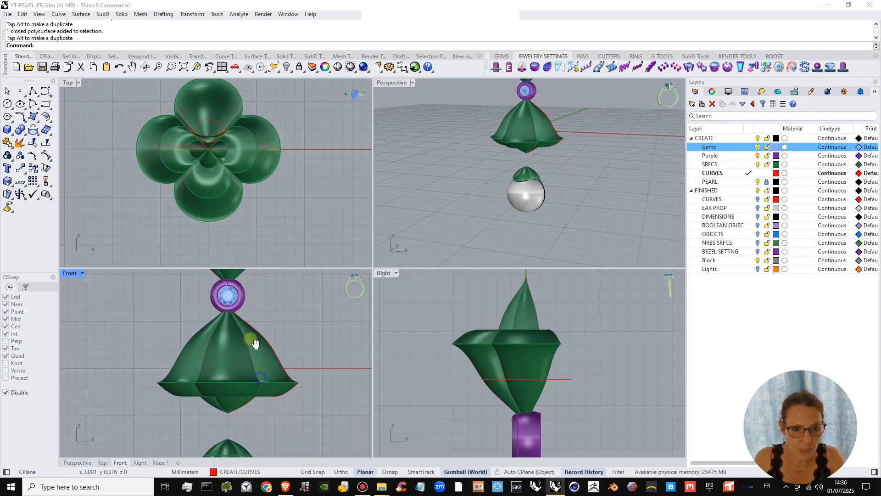
scroll(240, 413, "up", 3)
right_click_drag(241, 417, 244, 384)
right_click_drag(240, 438, 238, 390)
scroll(238, 387, "up", 2)
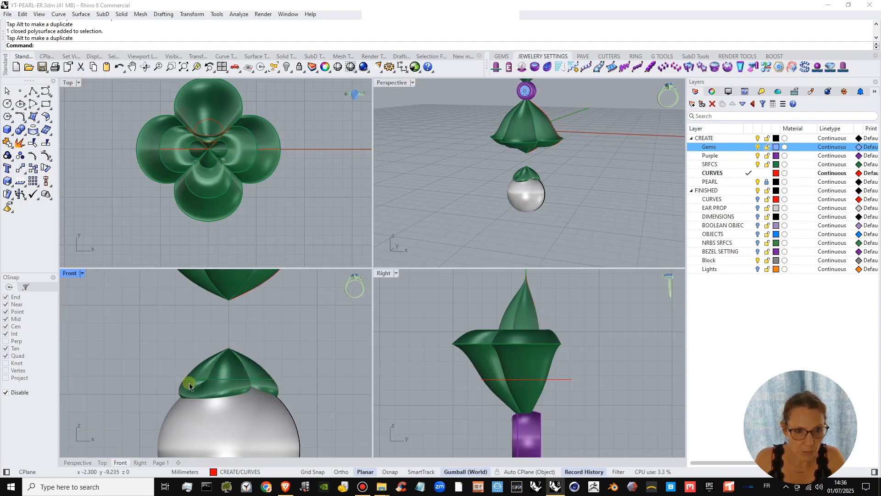
left_click(231, 370)
left_click(193, 180)
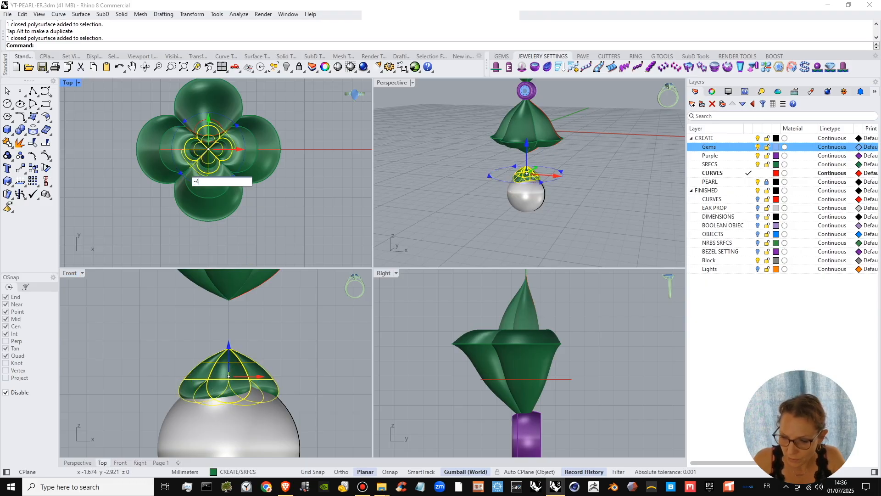
key("Return")
scroll(196, 173, "down", 2)
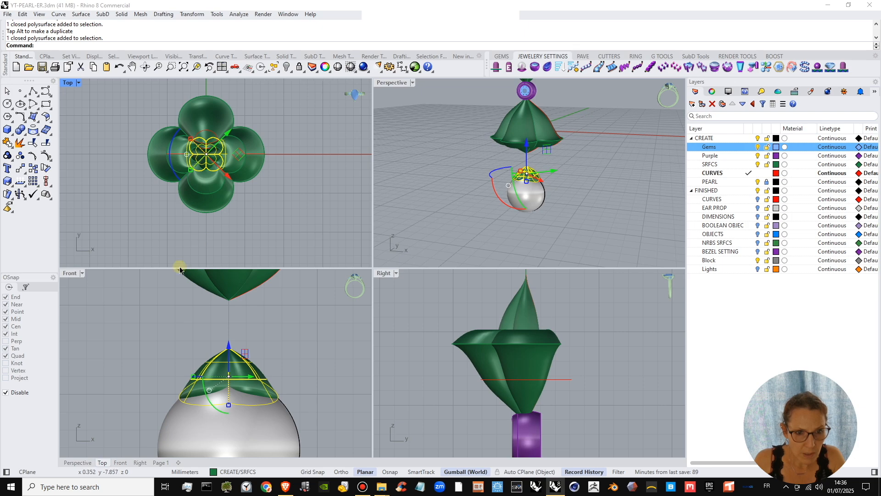
left_click(369, 345)
scroll(275, 363, "down", 3)
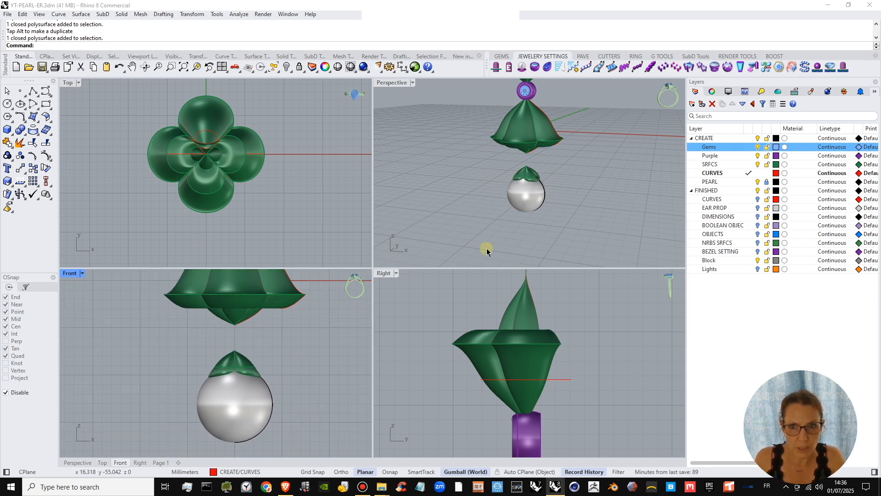
right_click_drag(486, 248, 490, 227)
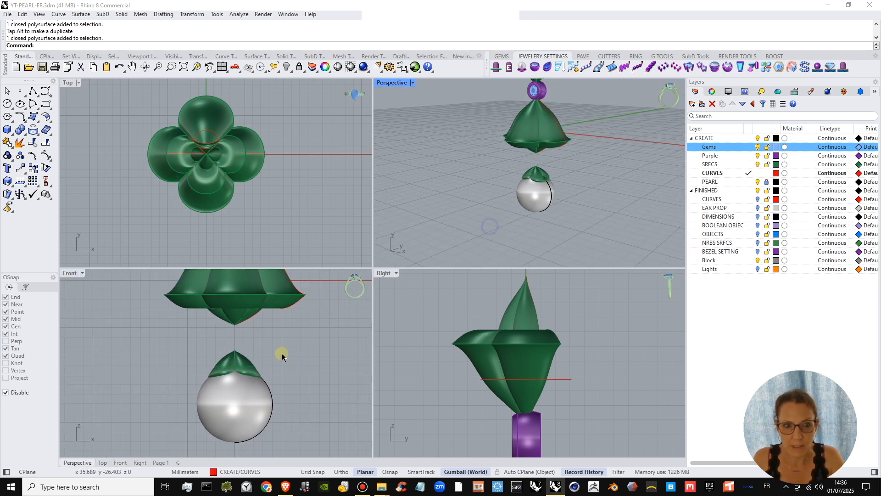
- Copy the cap straight down to the pearl's lower end and rotate the copy 180 degrees so its tip points down
left_click(238, 363)
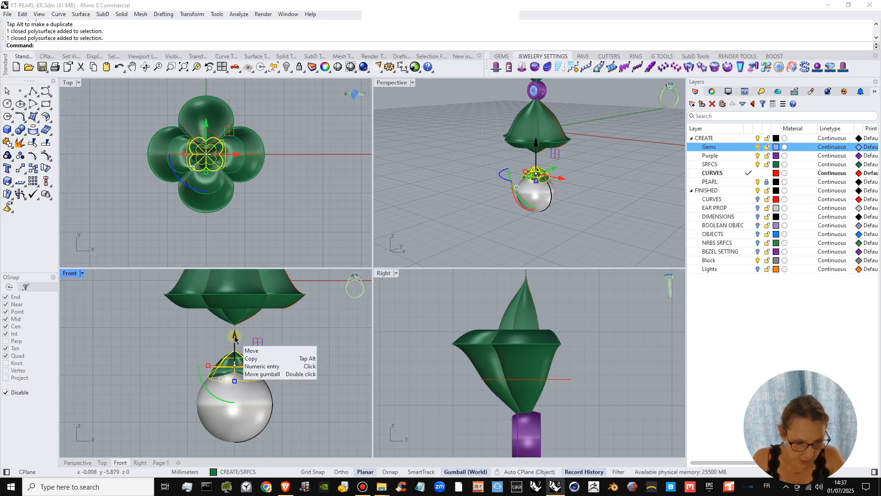
left_click_drag(234, 337, 234, 406)
key("alt")
right_click_drag(286, 409, 283, 363)
left_click(207, 403)
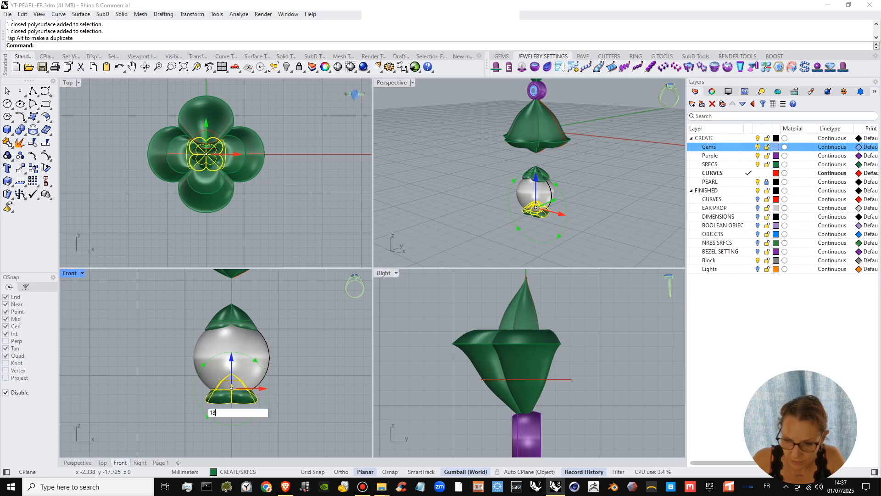
type("18")
key("Return")
left_click(468, 265)
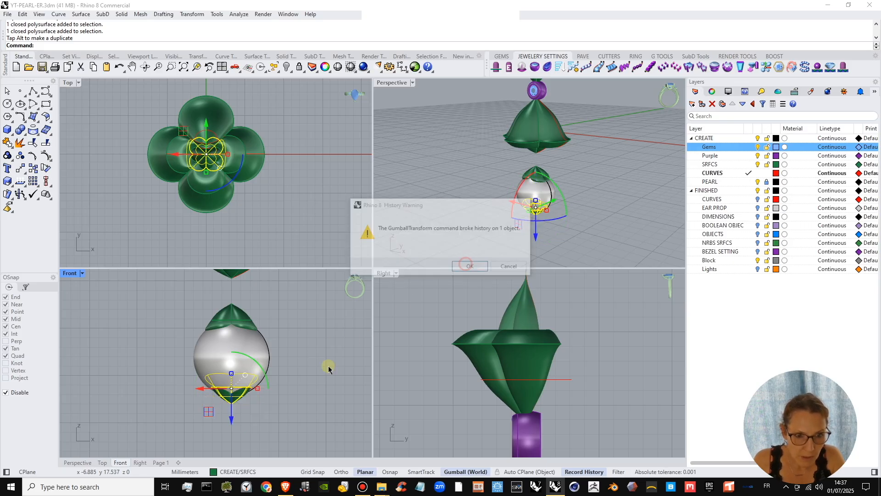
left_click(290, 394)
- Scale the lower cap down uniformly in two passes and move it slightly down to fit the pearl's lower end
scroll(230, 404, "up", 8)
left_click(230, 393)
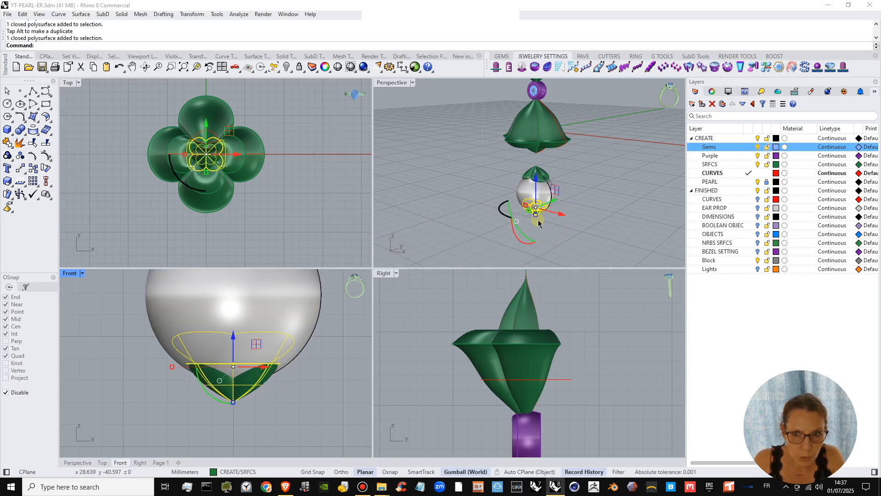
scroll(539, 223, "up", 10)
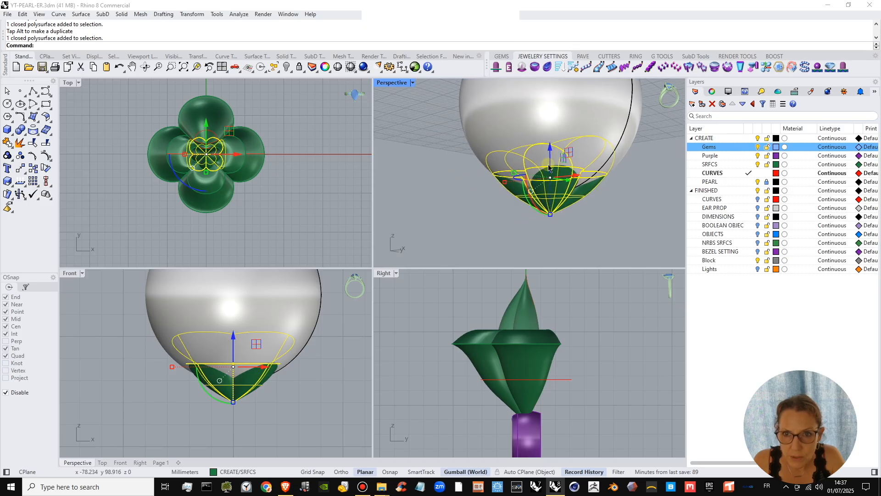
left_click_drag(172, 366, 180, 366, "shift")
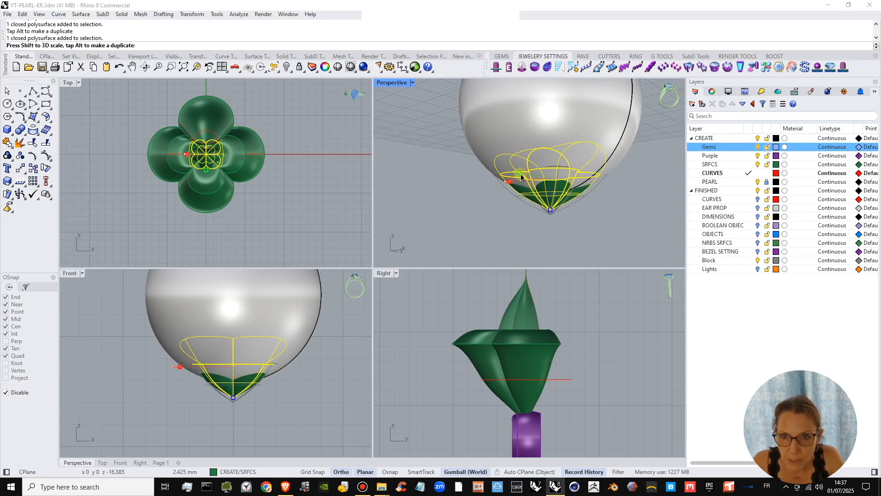
mouse_move(551, 149)
left_mouse_down()
mouse_move(556, 170)
mouse_move(556, 161)
left_mouse_up()
key("Escape")
scroll(221, 394, "down", 5)
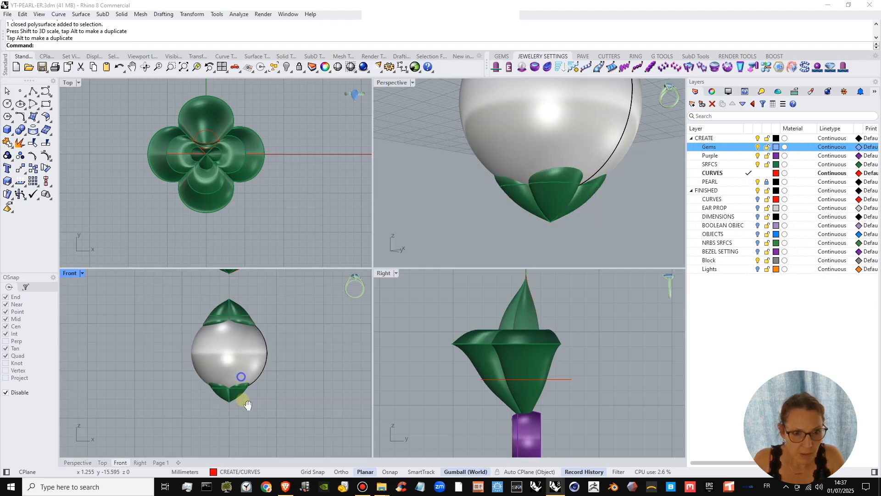
left_click(235, 420)
scroll(234, 420, "up", 3)
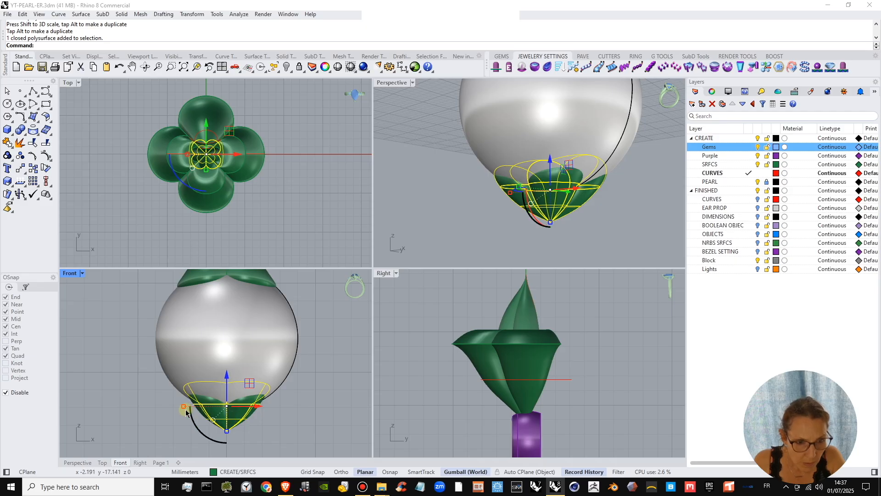
left_click_drag(183, 407, 186, 410)
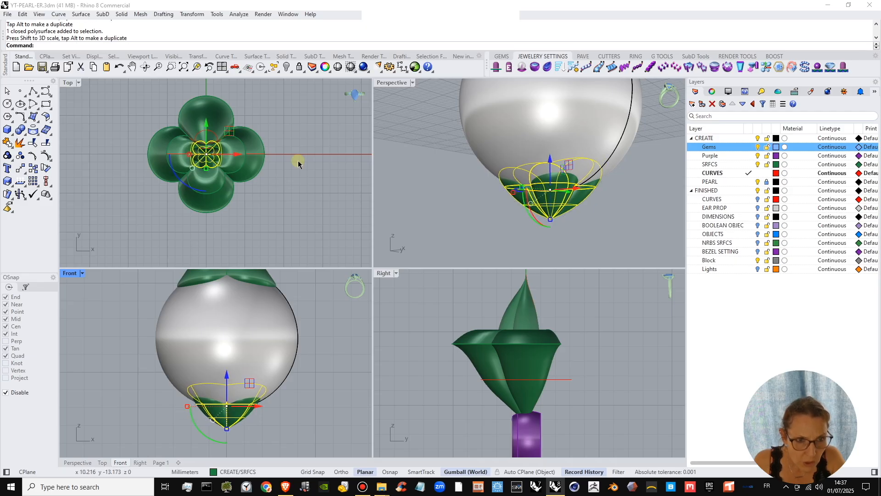
- Rotate the lower cap 90 degrees about its vertical axis
left_click(186, 187)
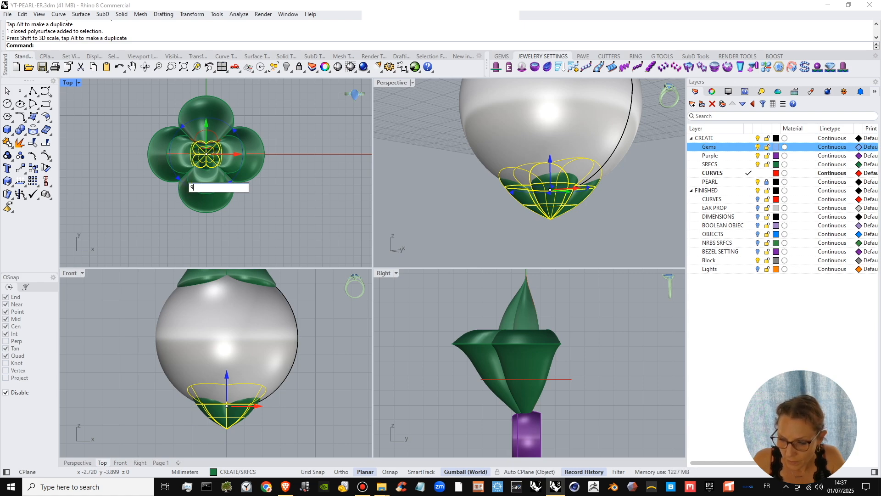
key("Return")
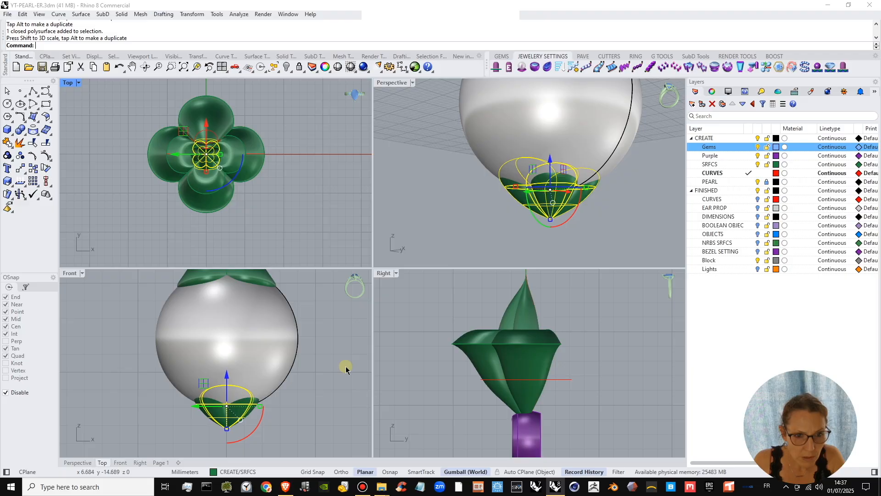
right_click_drag(566, 204, 584, 191)
left_click(527, 221)
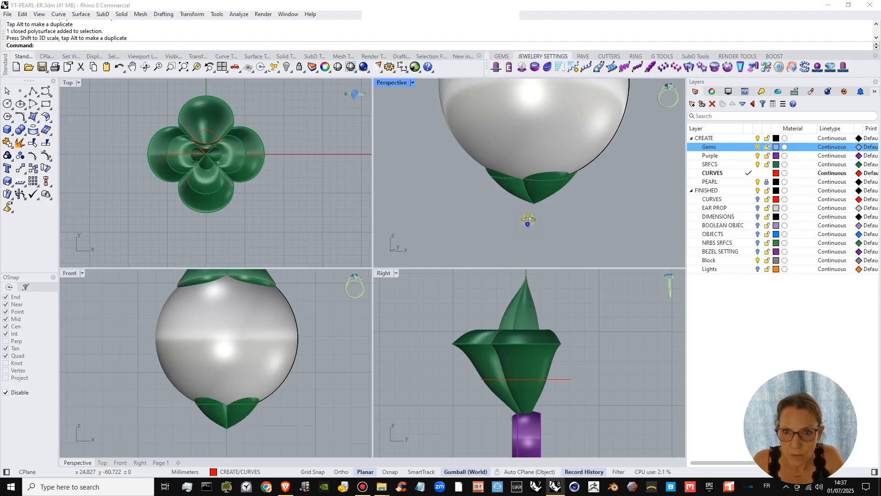
- Examine the fit of both caps on the pearl and the proportions of the whole earring
right_click_drag(528, 222, 525, 192)
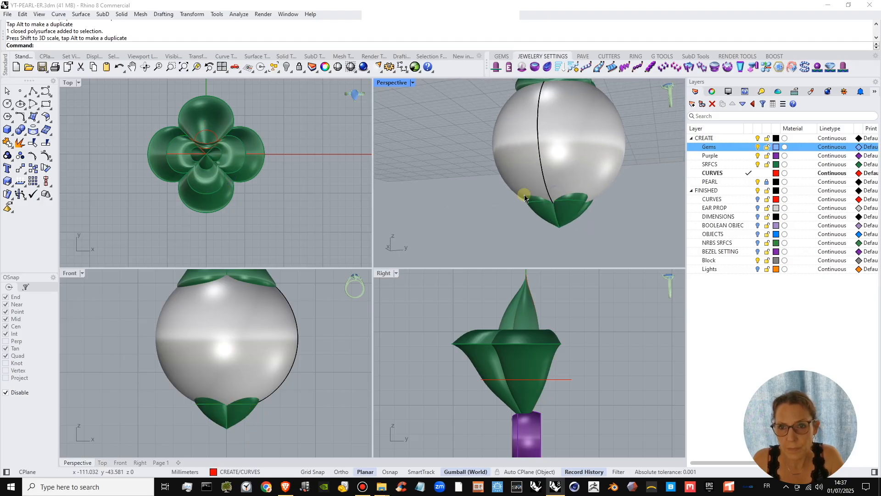
scroll(525, 192, "down", 7)
right_click_drag(612, 218, 558, 195)
right_click_drag(559, 195, 527, 190, "shift")
scroll(552, 183, "down", 4)
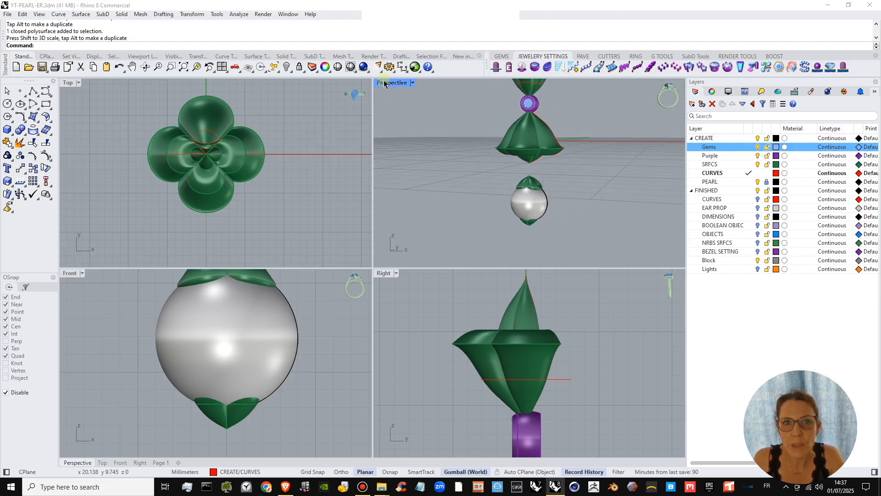
double_click(386, 83)
scroll(414, 255, "down", 4)
right_click_drag(415, 254, 405, 276, "shift")
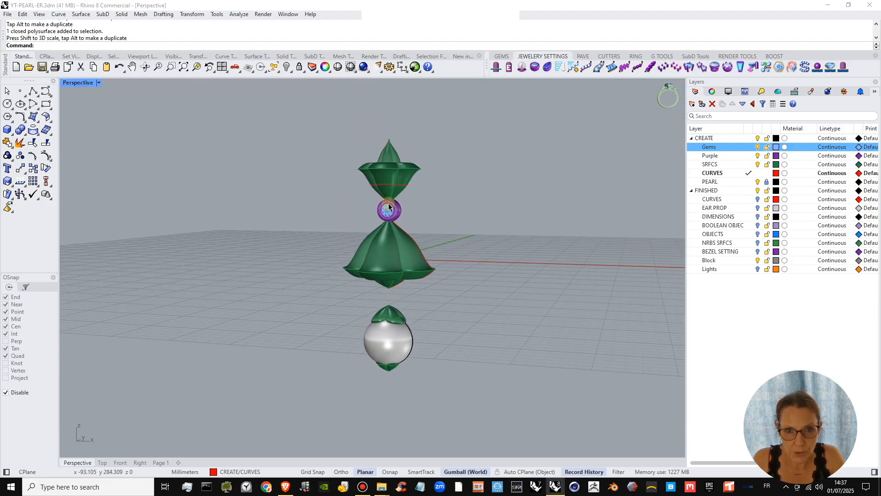
- Move the upper flower together with the bezel-set gem and their curves slightly down towards the tip of the bell
mouse_move(386, 243)
right_mouse_down("shift")
mouse_move(407, 237)
mouse_move(403, 245)
right_mouse_up("shift")
scroll(406, 236, "up", 6)
scroll(414, 211, "down", 4)
left_click_drag(357, 111, 460, 244)
scroll(392, 139, "up", 4)
left_click_drag(391, 136, 397, 141)
left_click(472, 247)
scroll(421, 226, "down", 4)
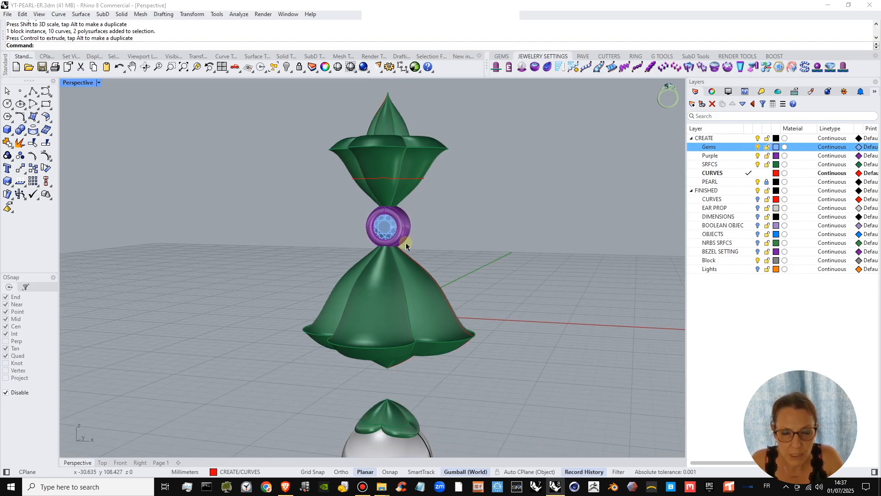
mouse_move(406, 242)
right_mouse_down()
mouse_move(457, 252)
mouse_move(405, 243)
right_mouse_up()
right_click_drag(388, 293, 439, 250)
right_click_drag(360, 228, 427, 291)
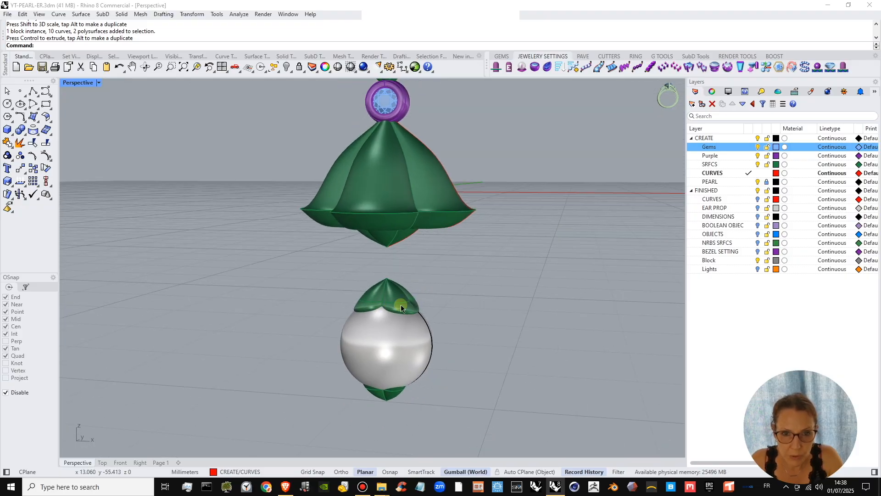
right_click_drag(412, 397, 384, 366)
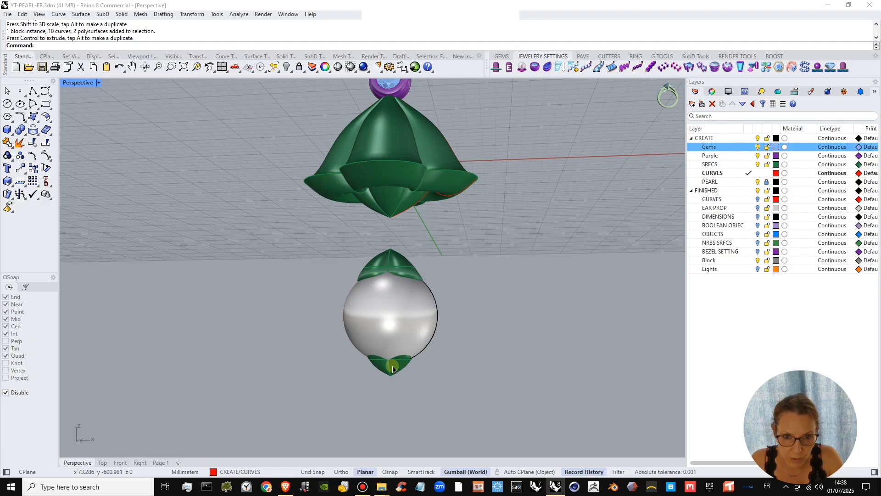
right_click_drag(397, 370, 399, 298)
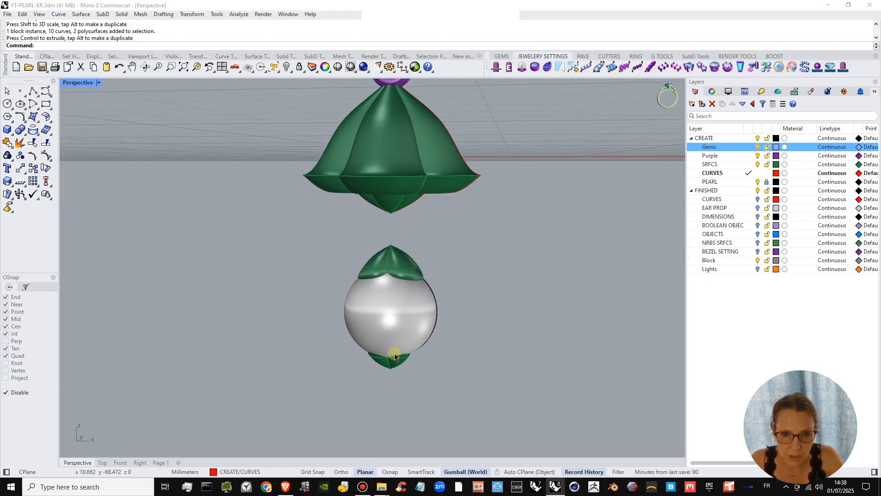
- Examine the gap between the bell's lower tip and the pearl's upper cap from several views
right_click_drag(389, 286, 407, 341)
scroll(407, 341, "up", 4)
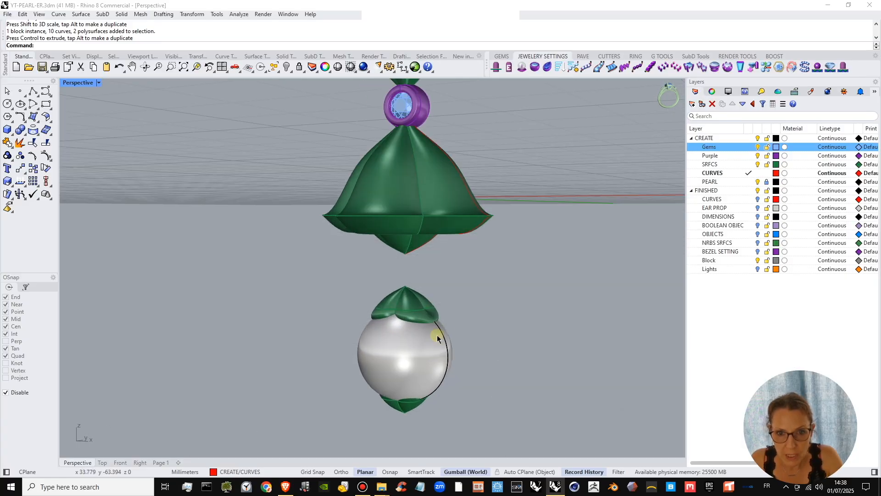
double_click(77, 83)
scroll(275, 368, "down", 5)
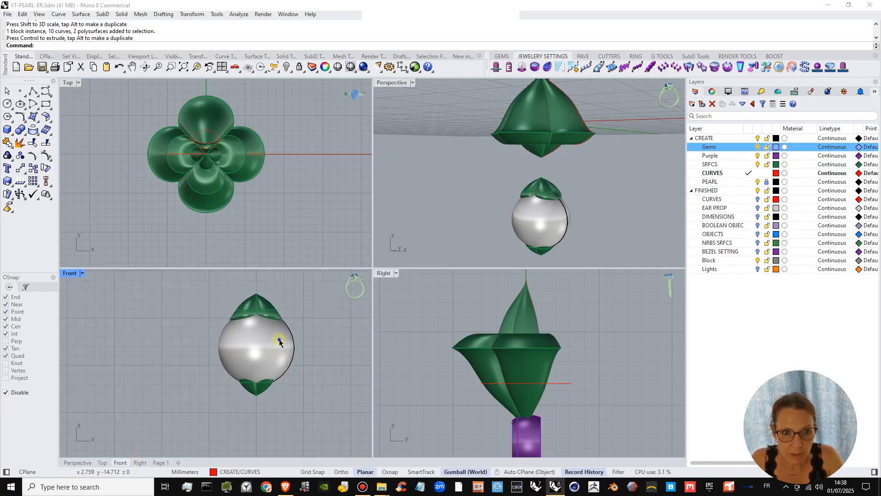
scroll(269, 392, "down", 2)
scroll(548, 346, "down", 5)
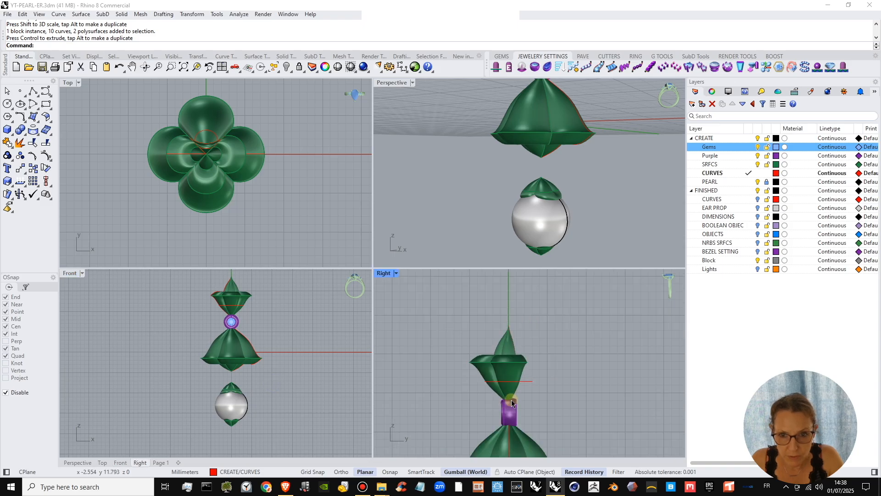
scroll(528, 390, "up", 2)
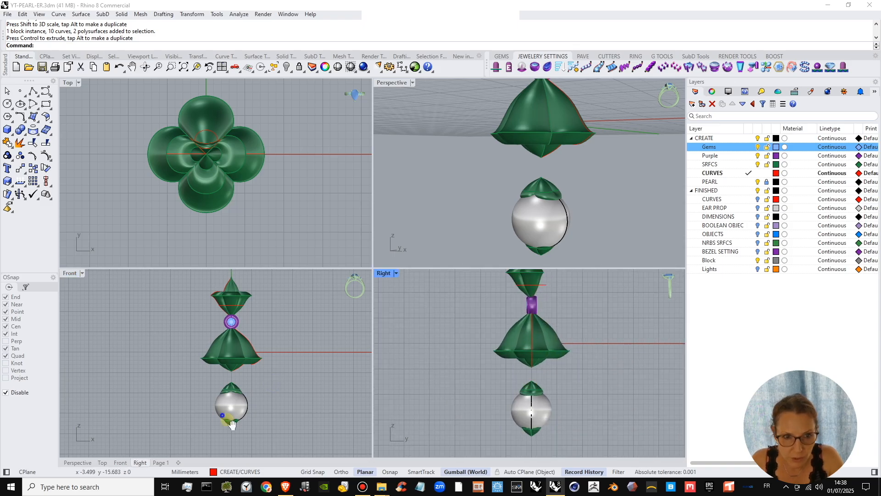
scroll(232, 424, "up", 5)
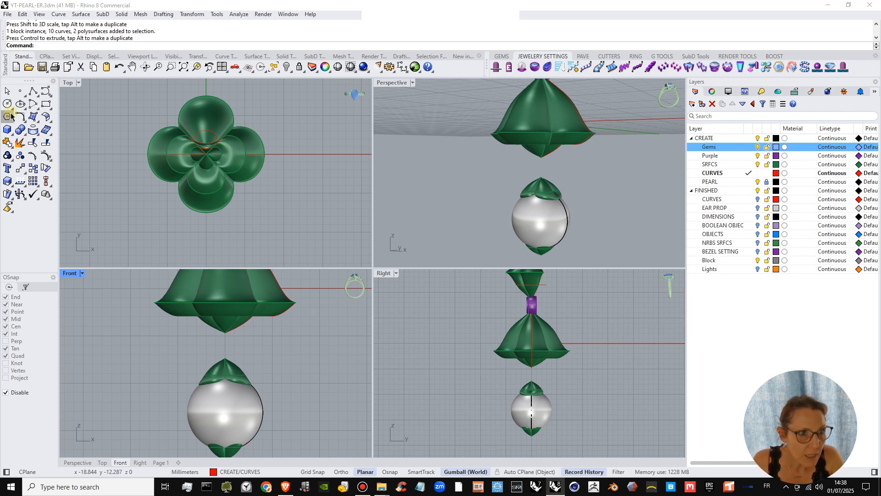
- Create a vertical torus on the SRFCS layer midway between bell tip and upper pearl cap, radius about 0.97 mm and second radius about 0.30 mm
left_click(10, 134)
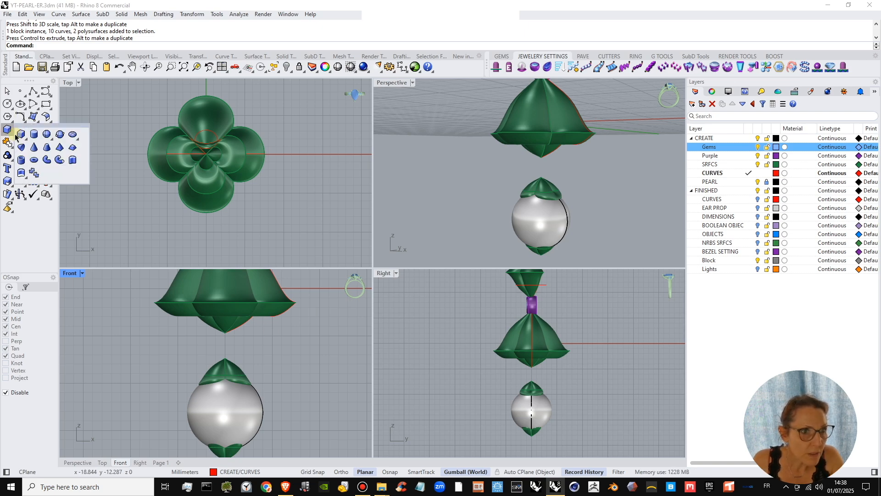
left_click(35, 161)
right_click_drag(231, 349, 255, 363)
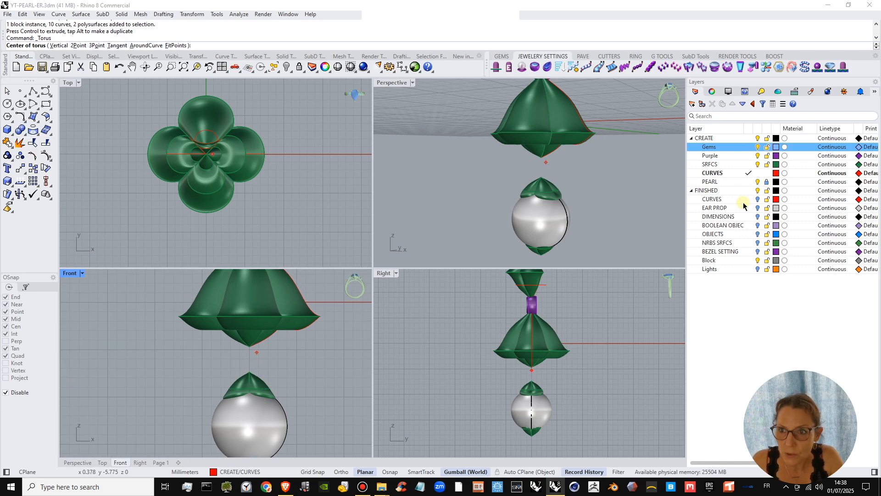
left_click(751, 164)
scroll(253, 367, "up", 5)
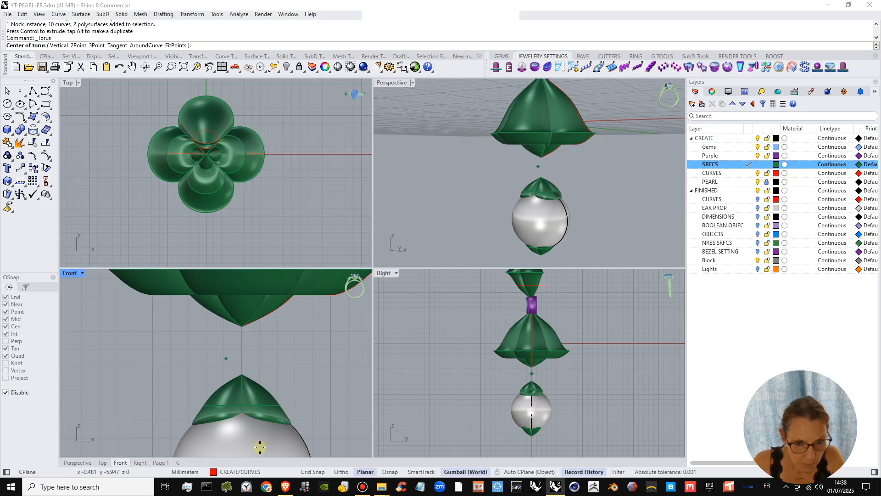
left_click(242, 350)
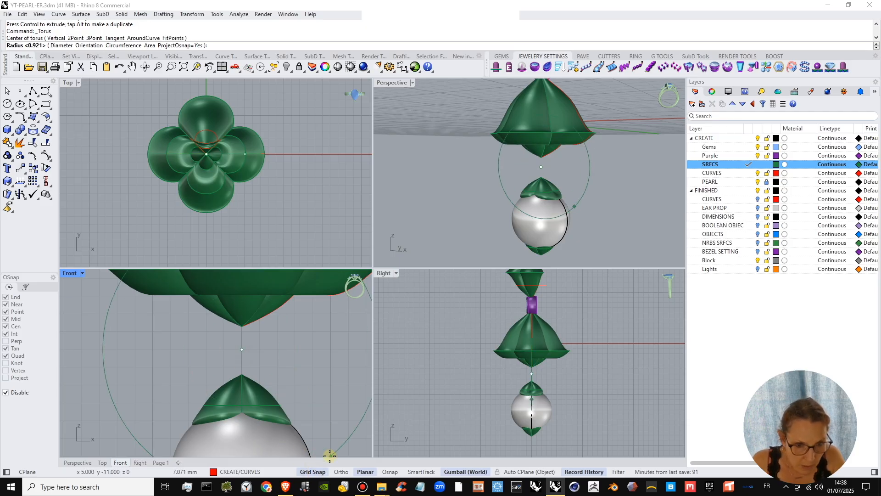
left_click(313, 471)
scroll(261, 365, "down", 1)
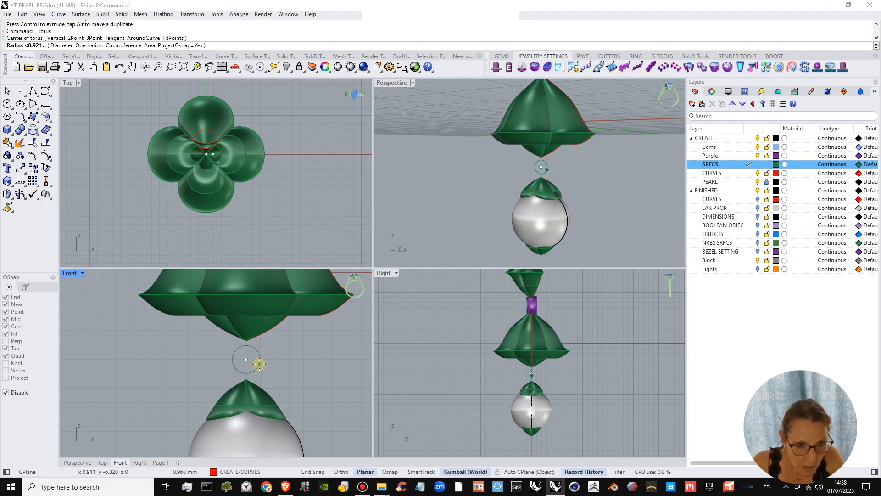
left_click(260, 364)
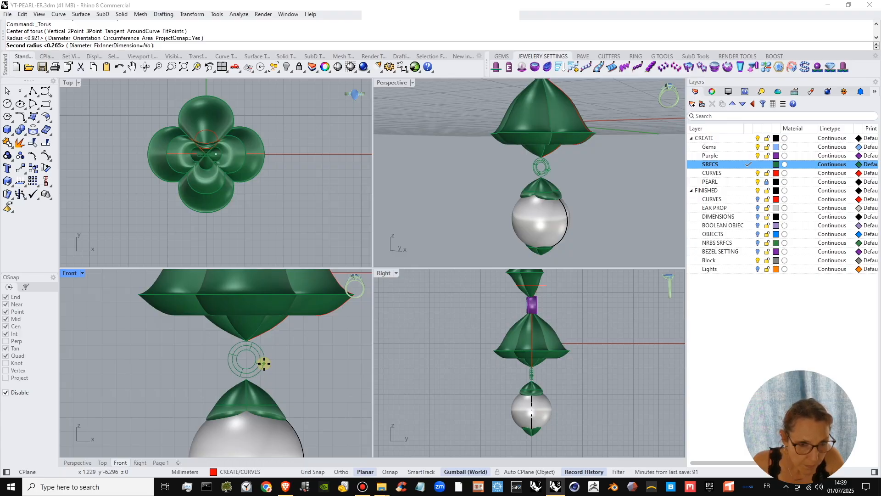
left_click(264, 363)
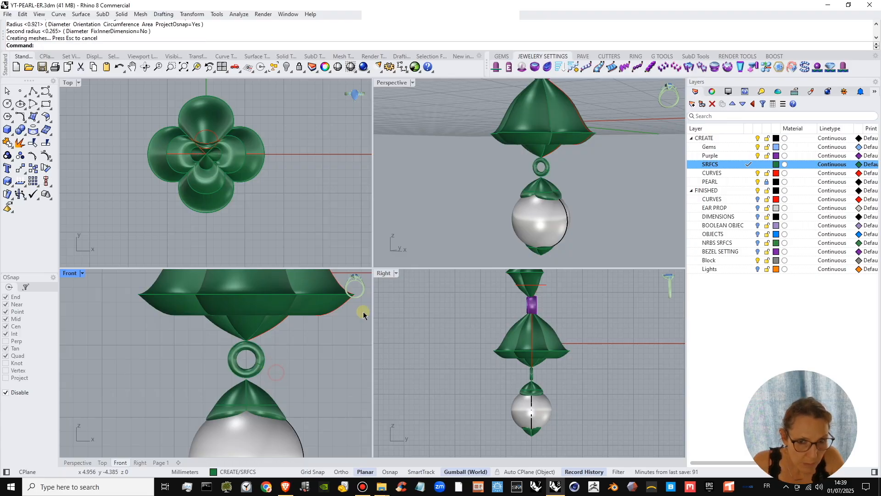
- Move both pearl caps together slightly down along the pearl
scroll(519, 372, "up", 3)
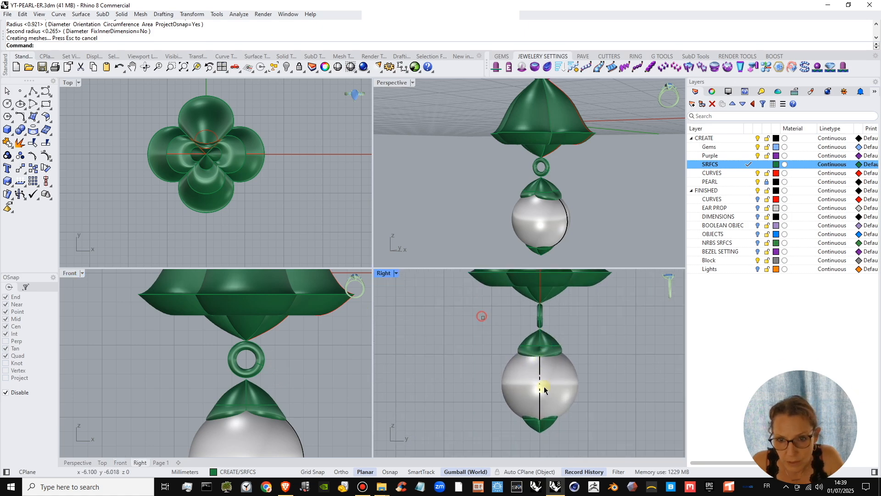
left_click_drag(545, 390, 604, 440)
left_click_drag(541, 351, 542, 362)
left_click(582, 341)
- Duplicate the torus ring downwards so the copy meets the tip of the upper pearl cap
left_click(540, 320)
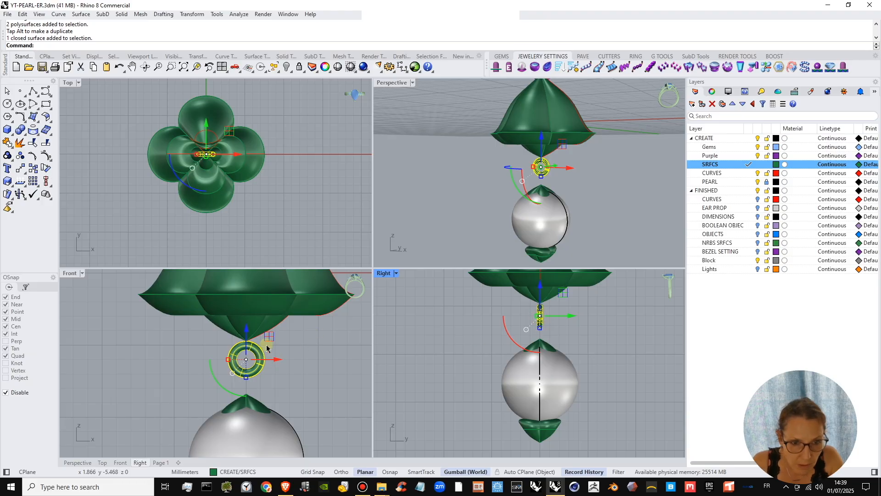
left_click_drag(246, 332, 257, 357)
scroll(538, 338, "up", 3)
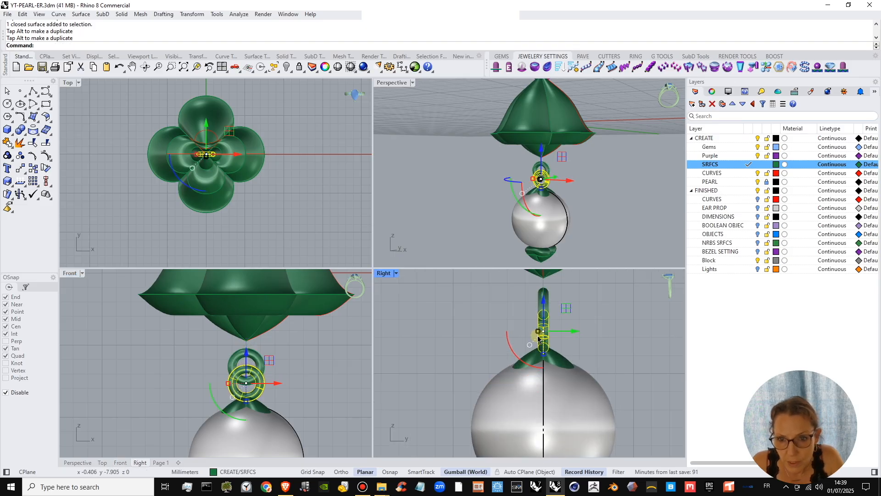
scroll(551, 176, "up", 3)
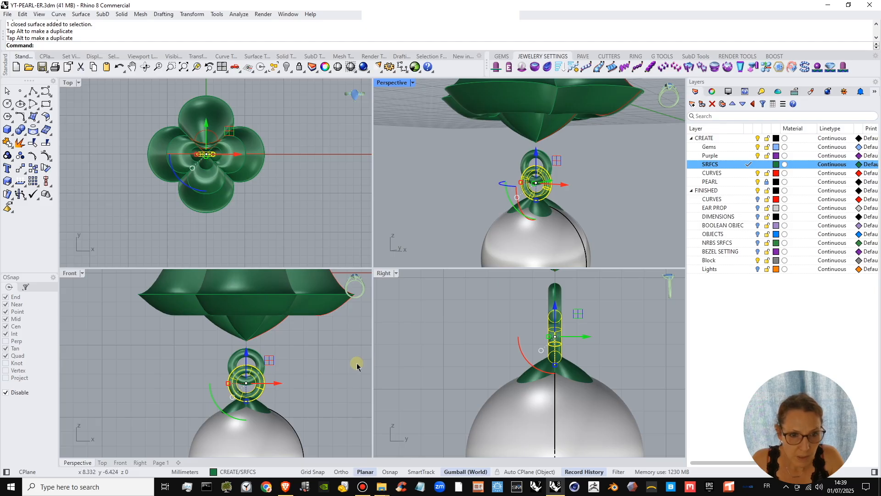
- Move the upper ring up onto the bell's lower tip and adjust the lower ring's height on the pearl cap
left_click_drag(247, 371, 237, 318)
left_click(439, 265)
left_click(257, 357)
left_click(278, 347)
left_click(295, 378)
scroll(254, 338, "up", 8)
left_click(253, 339)
left_click(314, 365)
right_click_drag(546, 160, 532, 188)
left_click(547, 181)
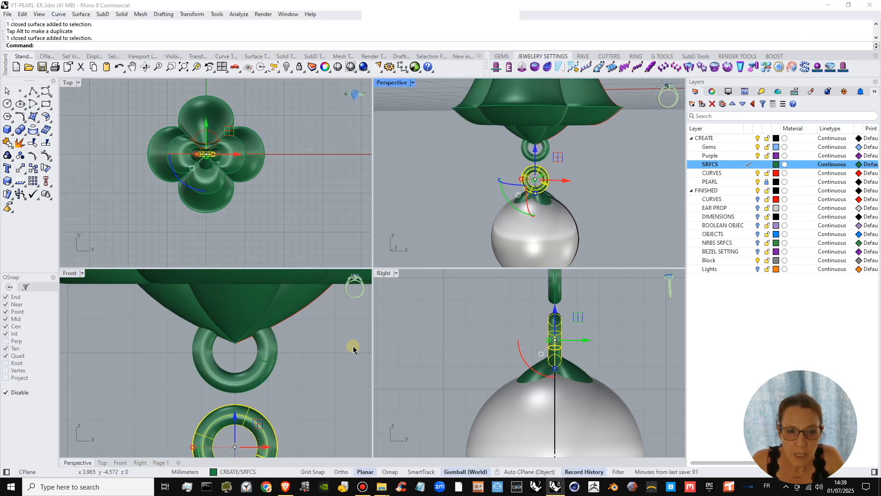
left_click(315, 370)
- Create another vertical torus on the earring's axis near the lower ring, with a radius of about 0.95 mm
right_click_drag(289, 370, 289, 348)
scroll(225, 367, "down", 5)
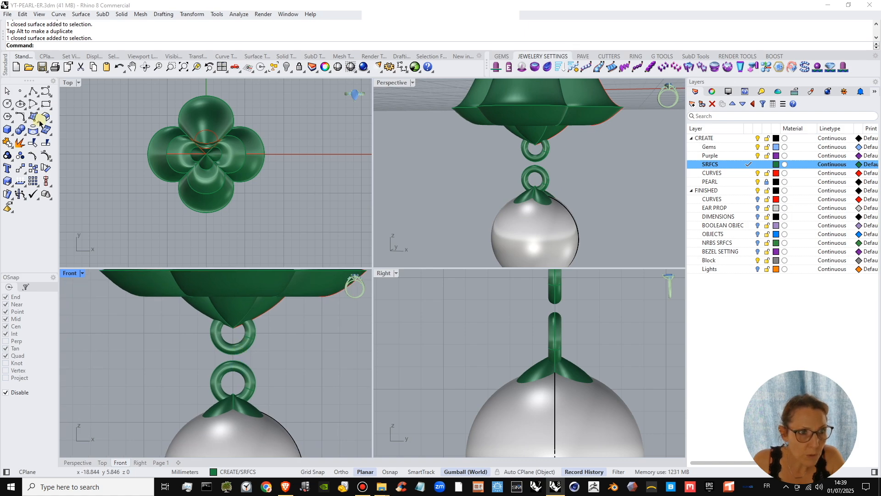
left_click(13, 135)
left_click(34, 159)
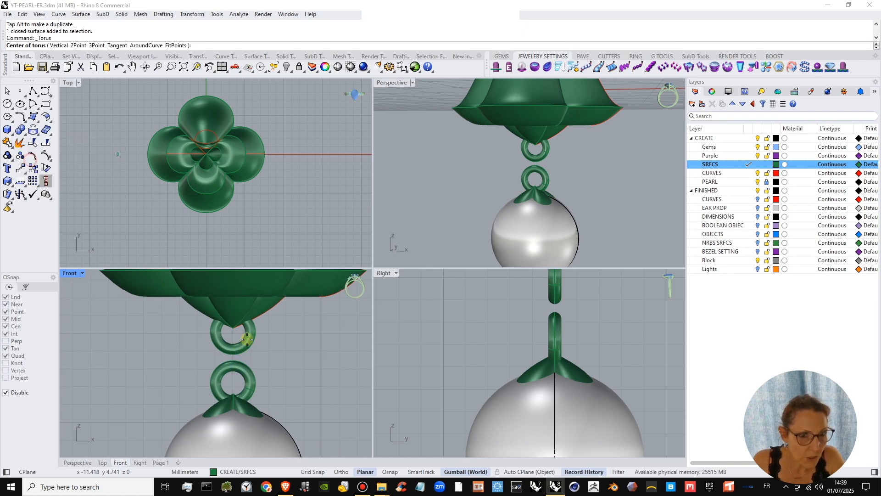
left_click(322, 475)
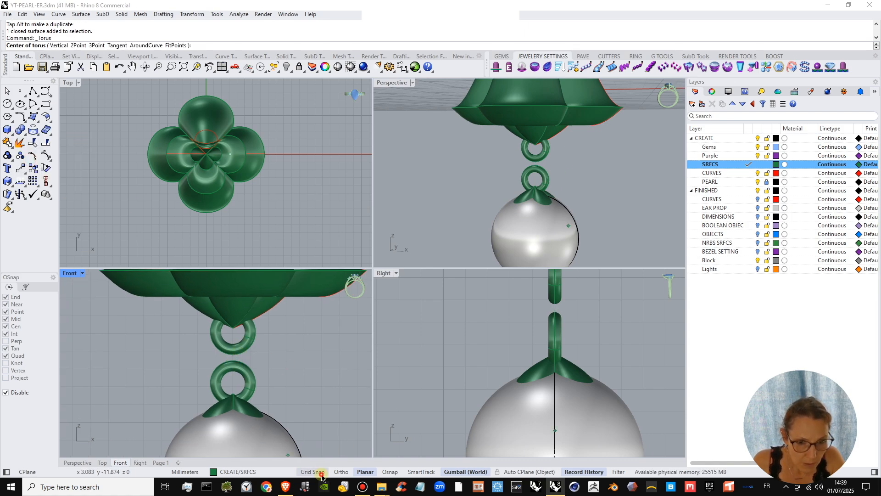
left_click(232, 362)
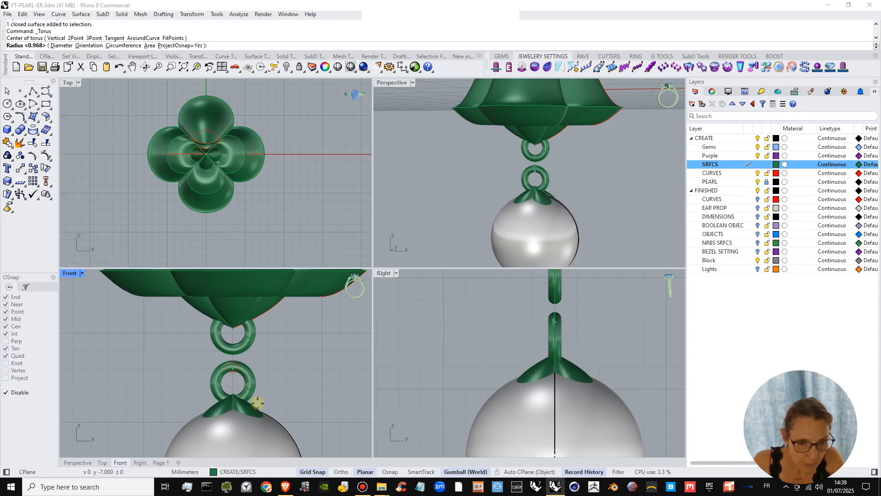
left_click(314, 472)
scroll(234, 368, "up", 3)
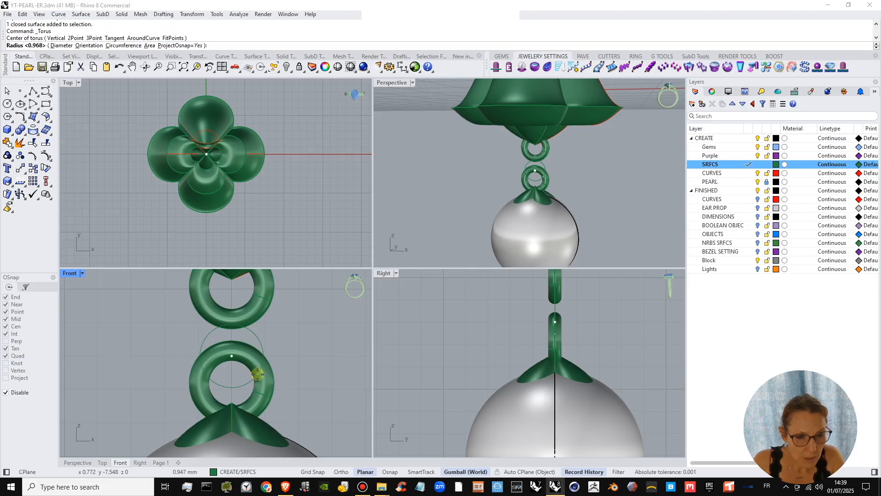
left_click(257, 374)
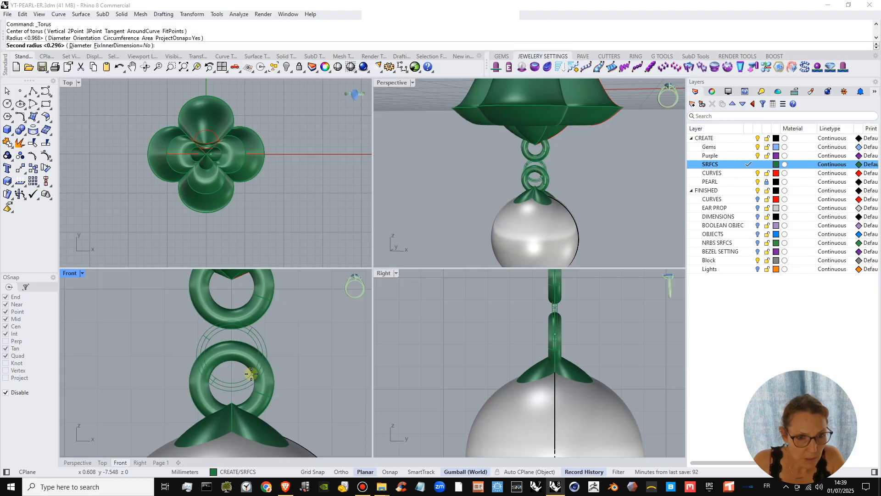
left_click(248, 372)
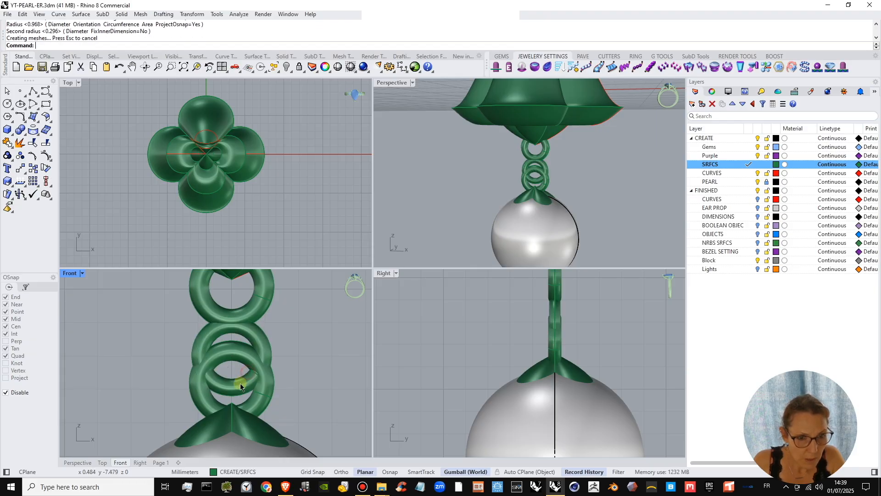
- Move the new ring up between the two others and rotate it 90 degrees about its vertical axis to link them
left_click(241, 383)
left_click_drag(233, 344, 236, 323)
left_click_drag(257, 336, 254, 276)
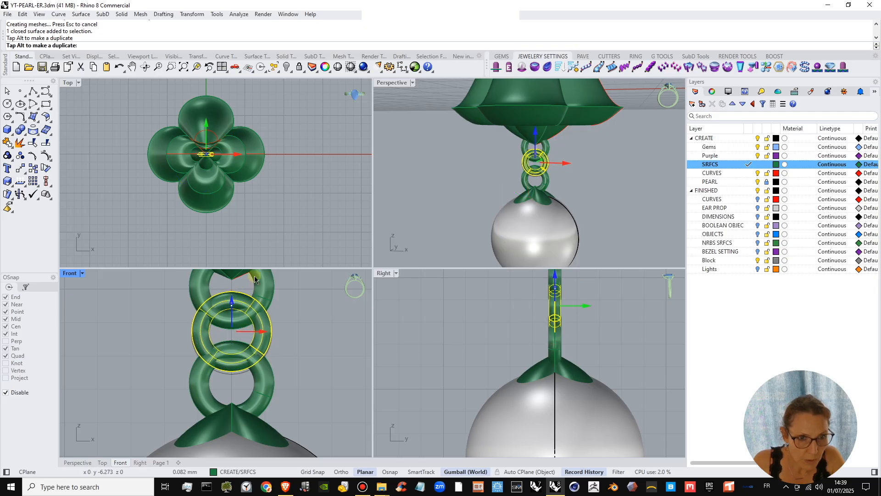
left_click(187, 179)
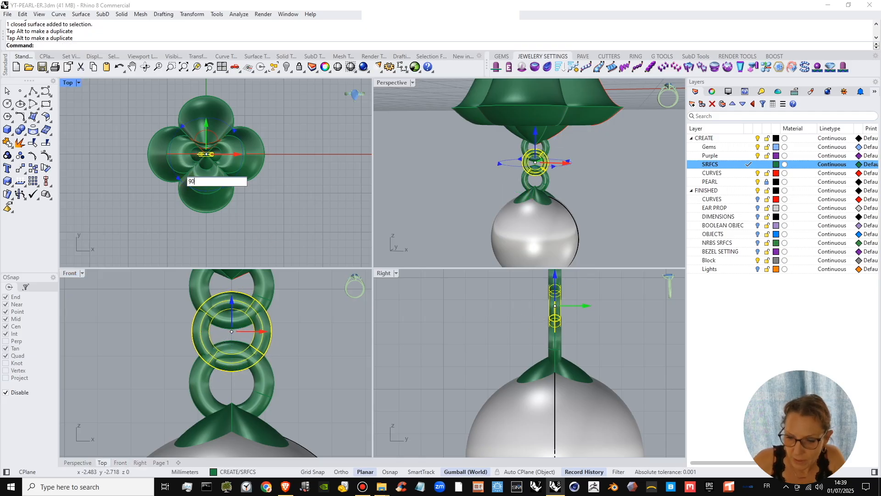
key("Return")
left_click(291, 348)
scroll(296, 345, "down", 3)
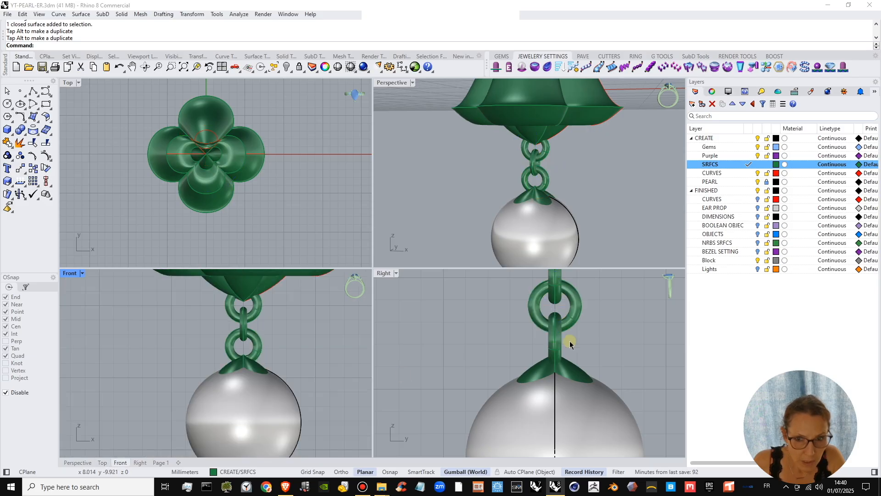
- Set the Right view to Ghosted display to inspect how the lower ring meets the pearl cap
left_click(563, 343)
scroll(551, 334, "up", 3)
left_click(551, 334)
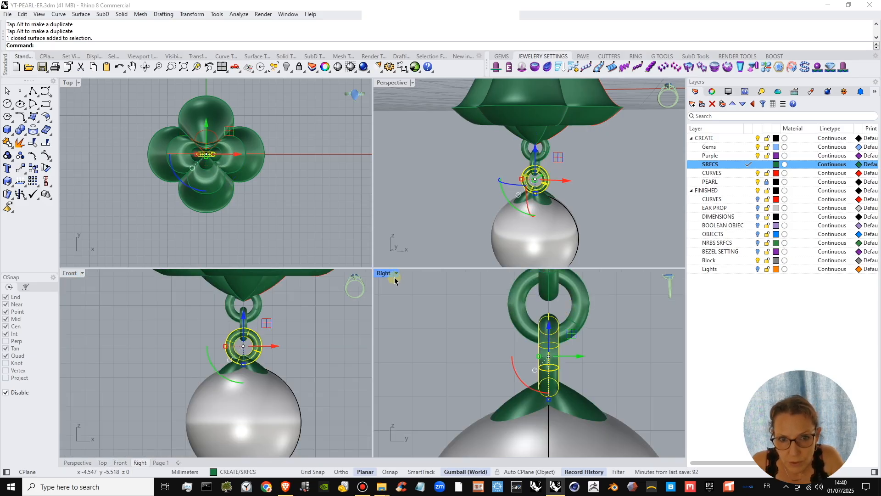
left_click(395, 275)
left_click(426, 186)
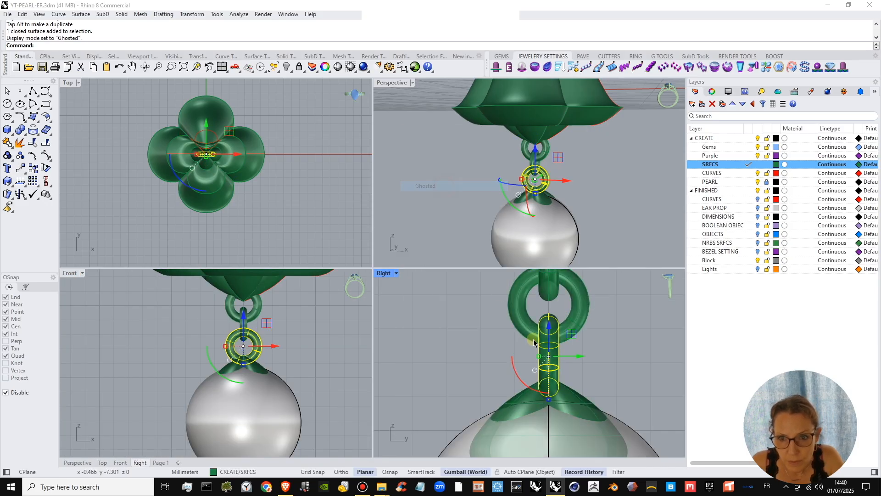
left_click(613, 352)
- Move the lower ring together with both pearl caps slightly up to fit the linking ring and the pearl
scroll(605, 348, "down", 8)
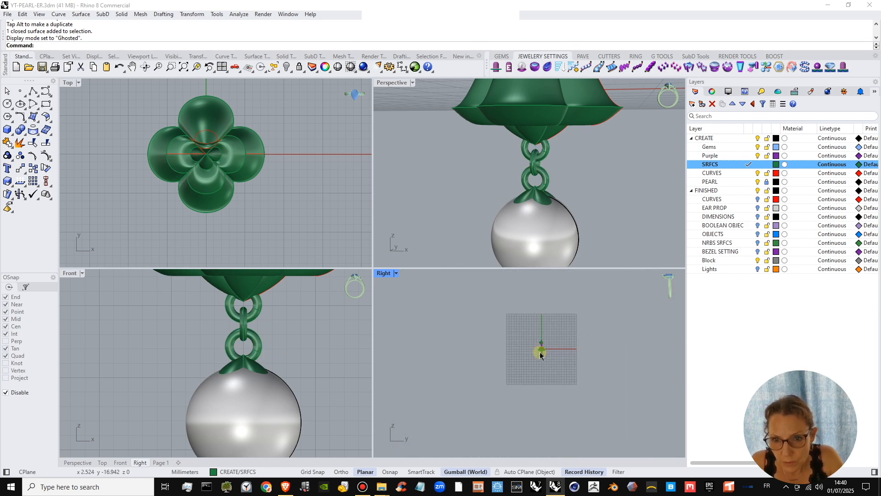
scroll(541, 354, "up", 8)
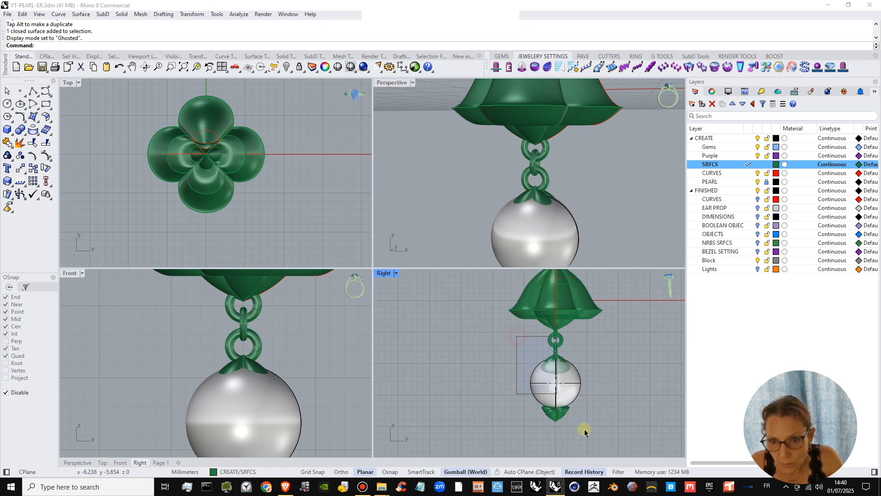
left_click_drag(585, 432, 529, 427)
scroll(546, 394, "up", 5)
left_click(634, 307)
- Examine the whole earring with its linked rings and pearl drop from perspective, side, front and top
right_click_drag(561, 179, 524, 193)
scroll(535, 178, "down", 5)
scroll(511, 382, "down", 8)
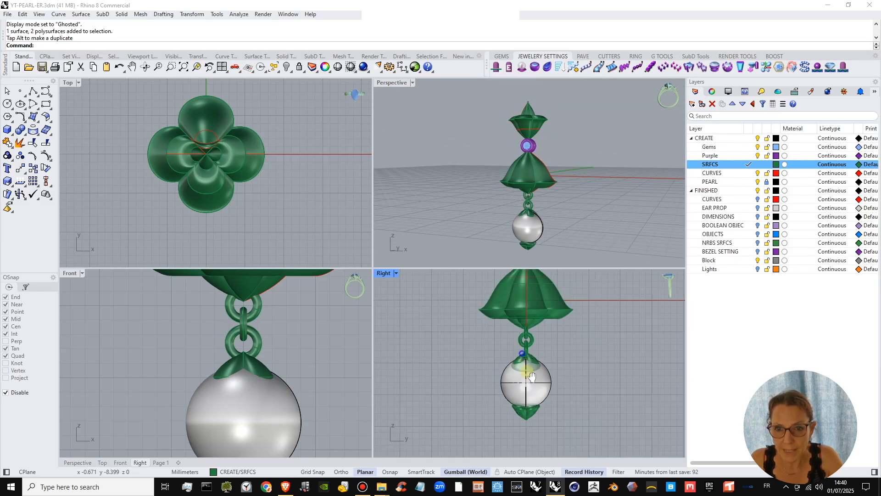
scroll(528, 377, "down", 4)
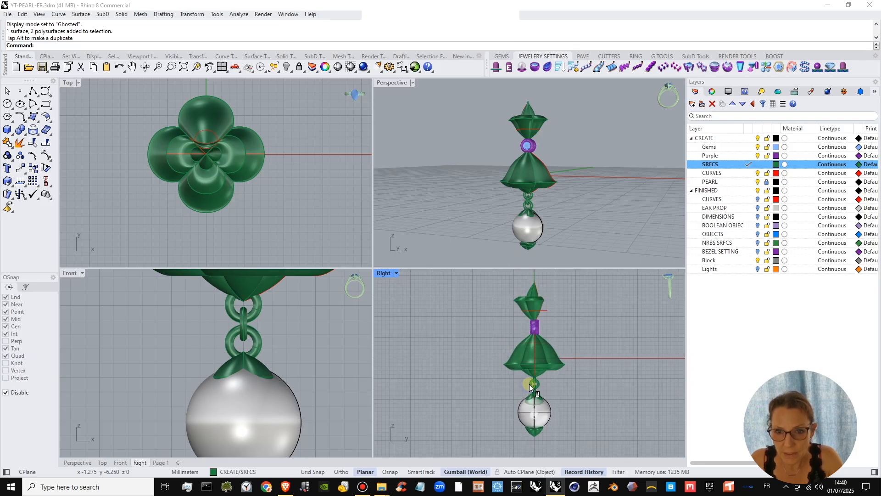
scroll(273, 377, "down", 3)
scroll(273, 377, "down", 4)
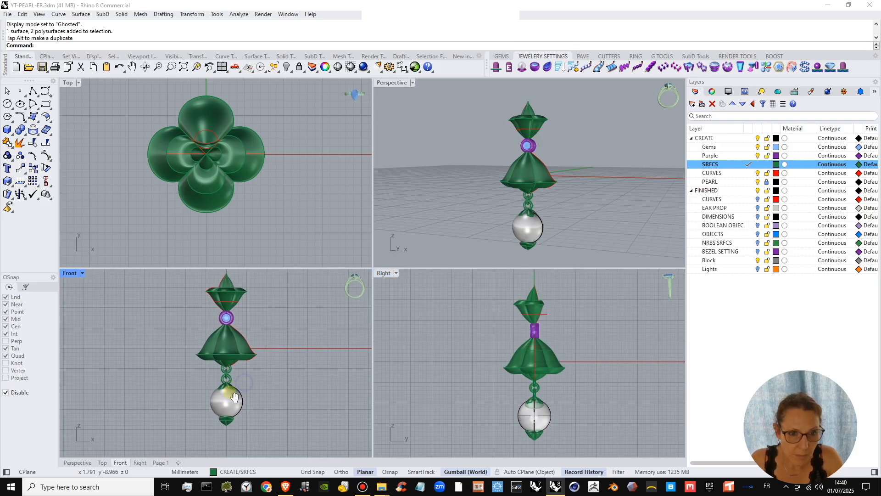
right_click_drag(214, 202, 220, 214)
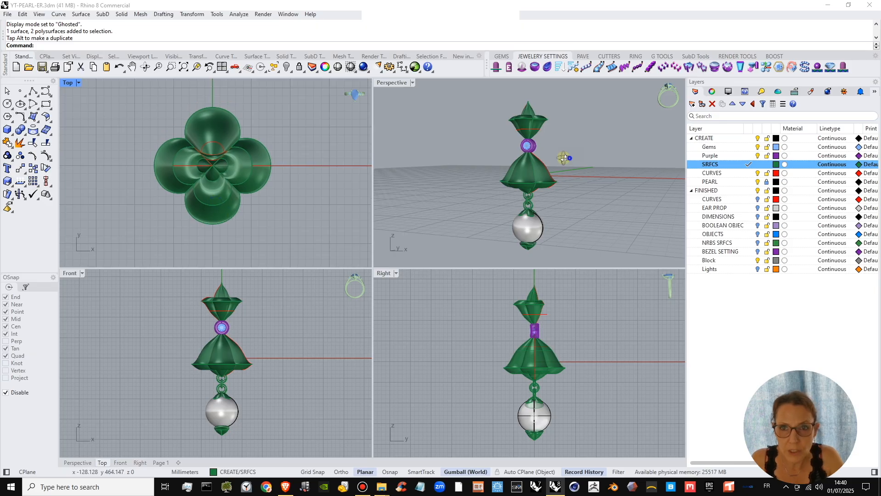
- Draw a solid cylinder of 0.9 mm diameter and about 9 mm length, extending backwards from the upper flower as an ear post
right_click_drag(564, 158, 542, 171)
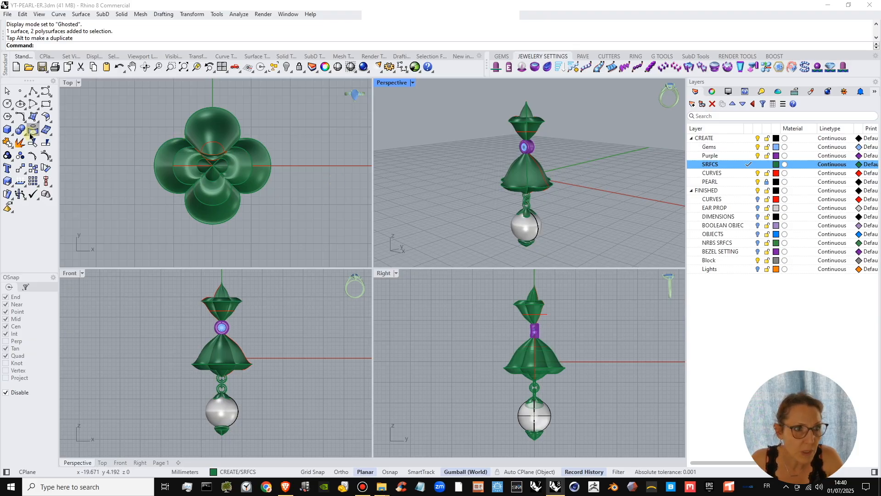
left_click(12, 136)
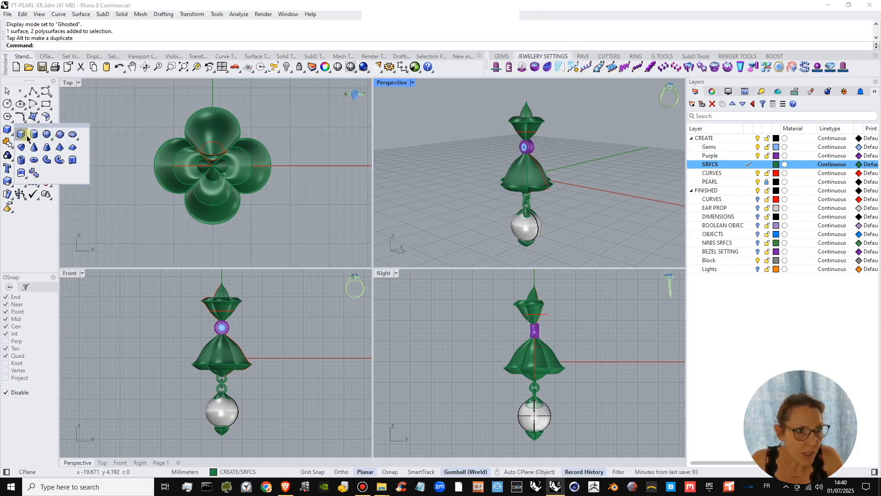
left_click(33, 135)
scroll(228, 308, "up", 5)
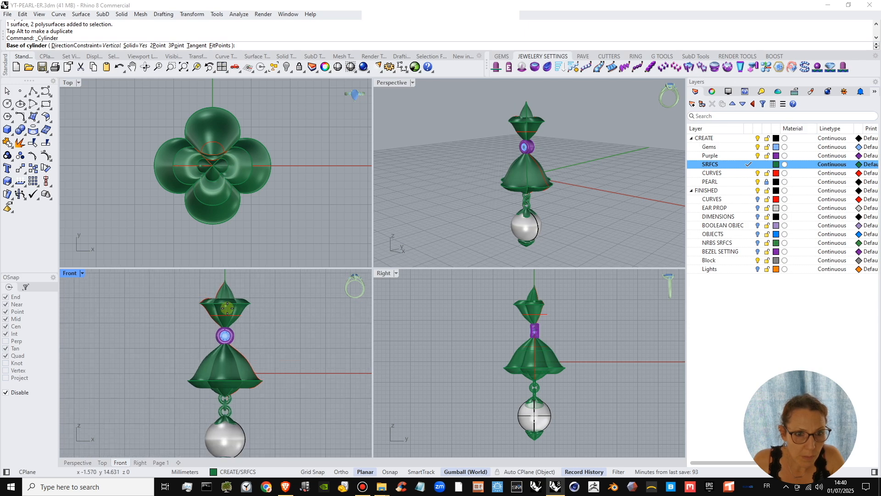
scroll(225, 302, "up", 2)
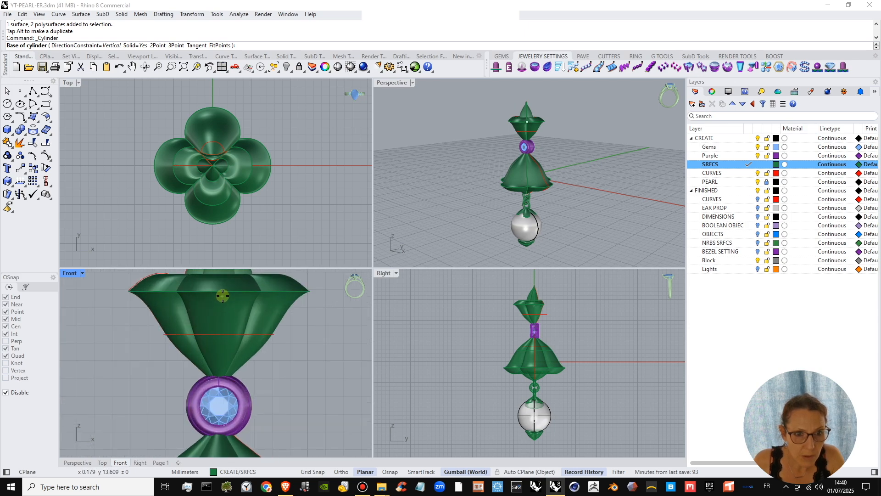
right_click_drag(214, 339, 222, 391)
left_click(225, 344)
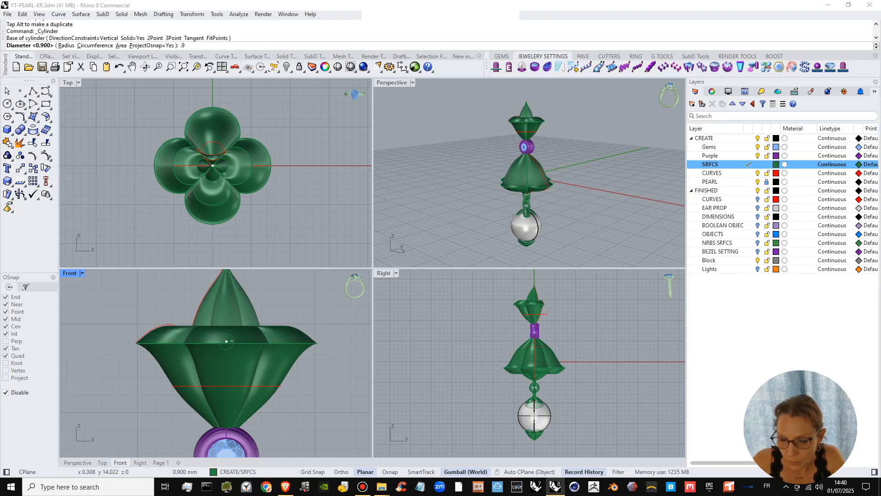
key("Return")
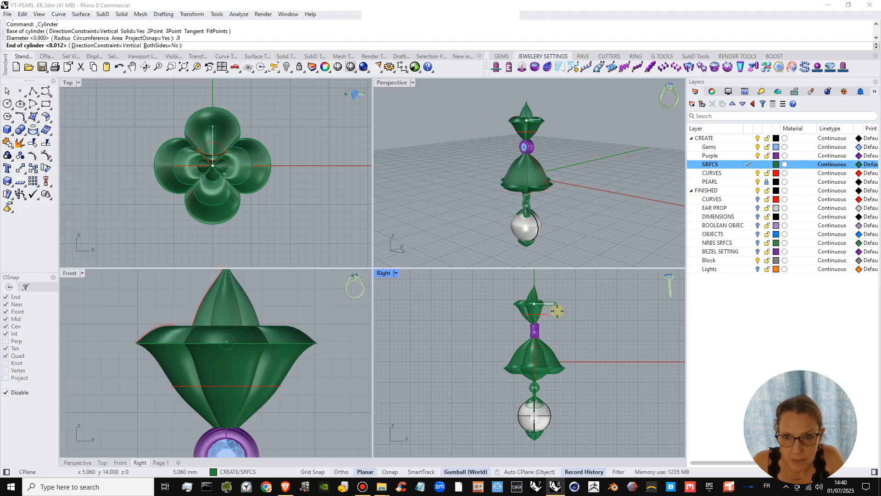
scroll(561, 308, "up", 6)
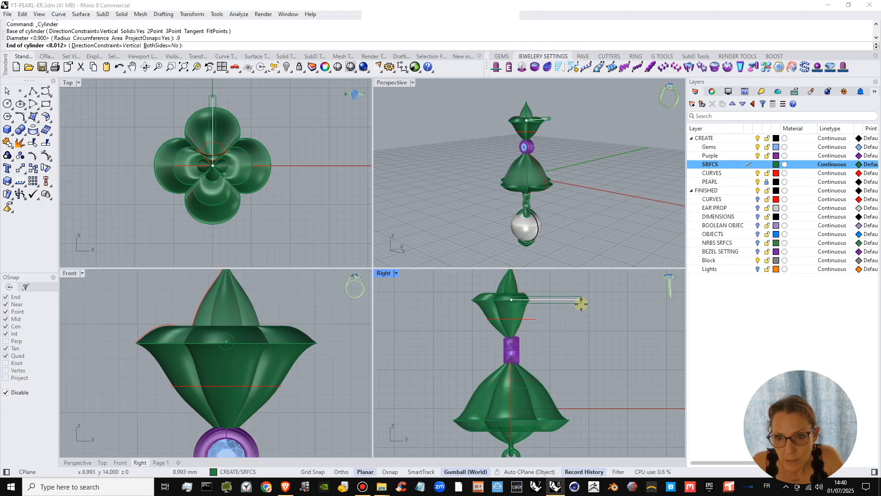
left_click(582, 304)
- Move the ear post cylinder slightly down so it sits just below the flower's rim
left_click(556, 302)
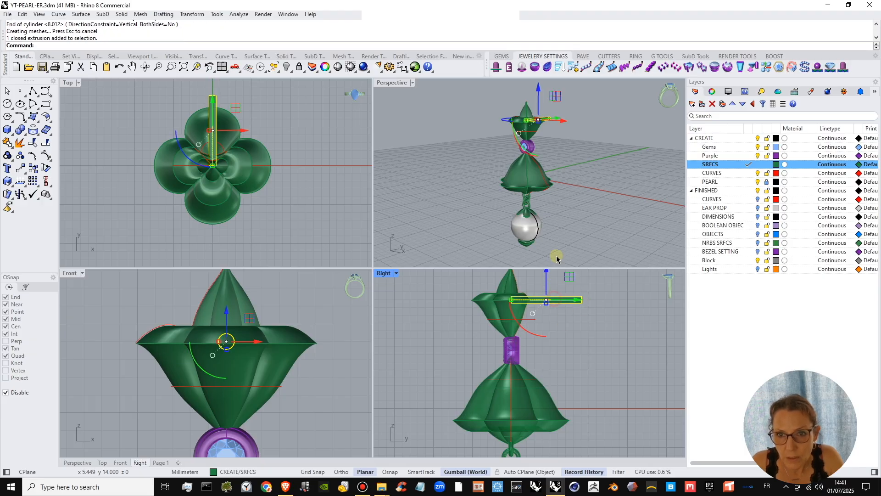
left_click(590, 144)
scroll(540, 121, "up", 7)
right_click_drag(508, 141, 561, 149)
left_click(561, 149)
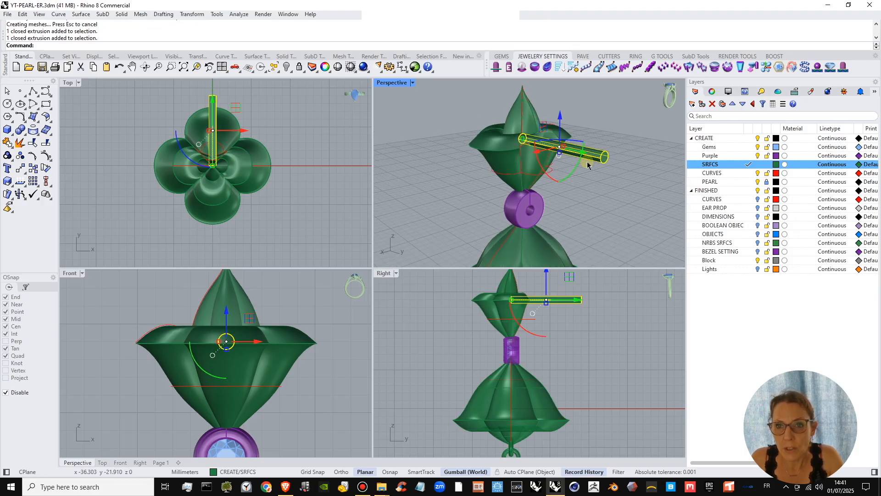
left_click_drag(561, 118, 563, 127)
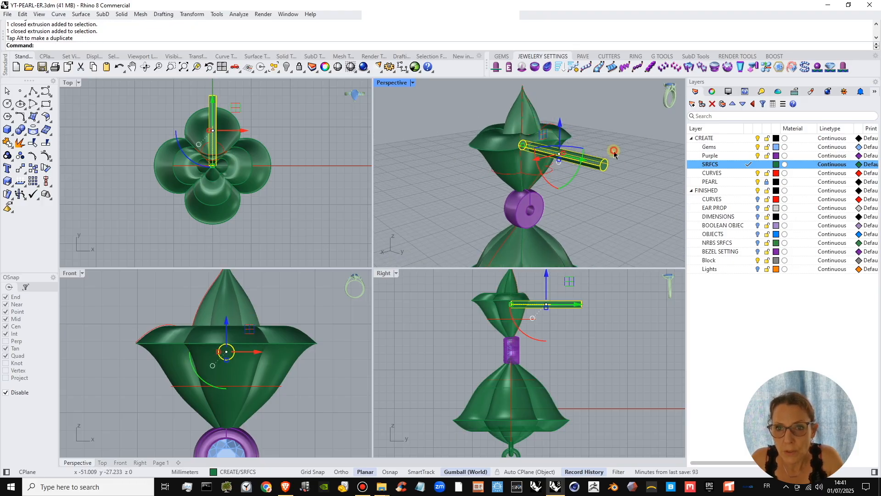
left_click(613, 149)
mouse_move(609, 184)
right_mouse_down()
mouse_move(618, 163)
mouse_move(588, 189)
mouse_move(612, 193)
right_mouse_up()
scroll(592, 168, "down", 2)
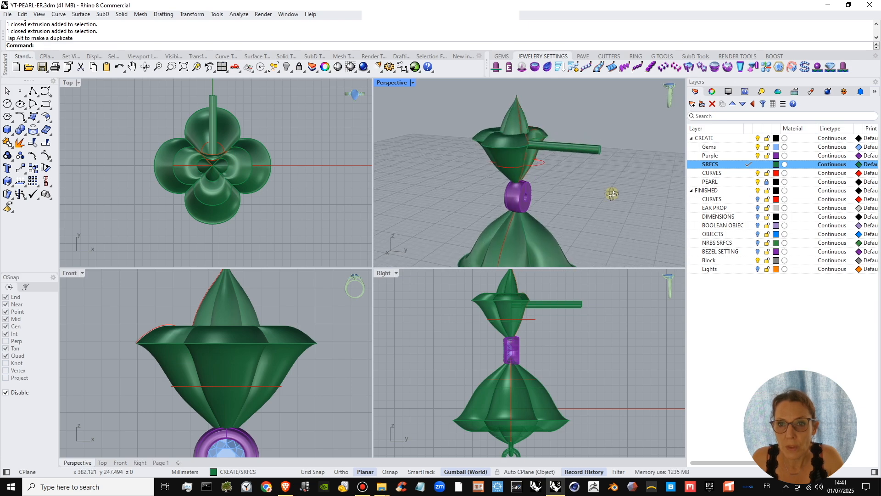
- Try to chamfer the edge at the ear post's free end and undo the attempt
left_click(12, 136)
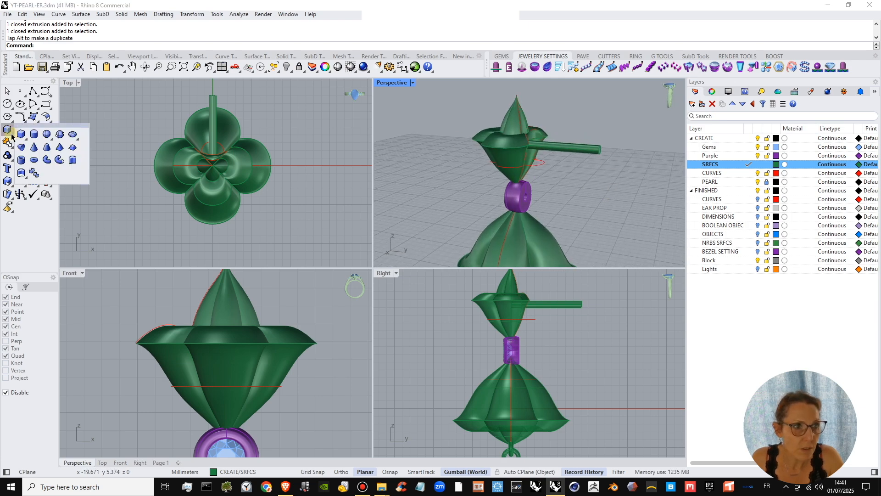
left_click(66, 115)
left_click(25, 135)
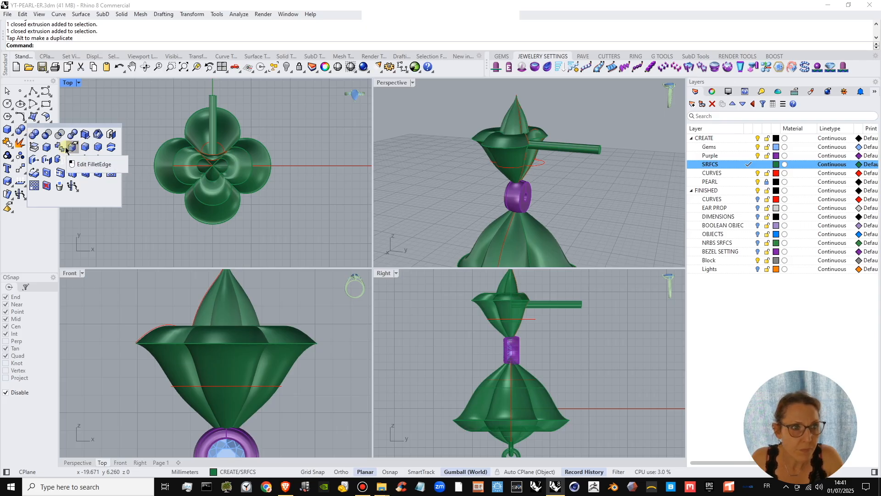
left_click(100, 147)
scroll(618, 152, "up", 5)
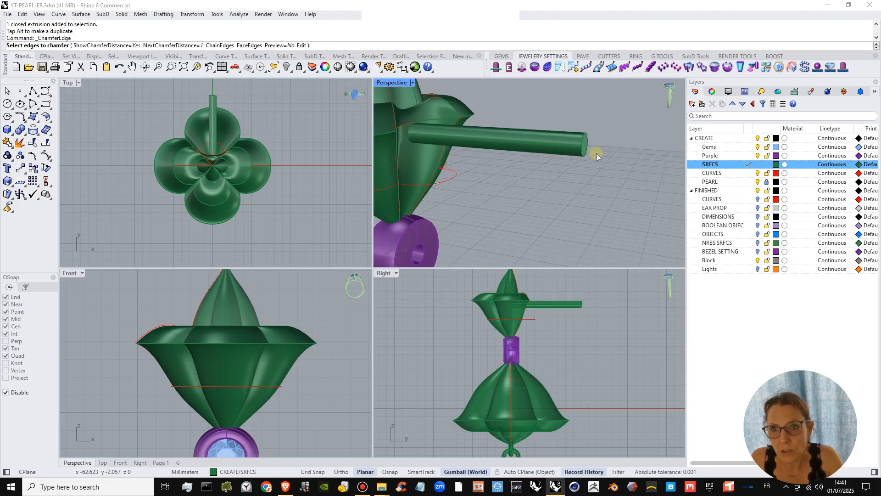
left_click(595, 152)
scroll(607, 177, "up", 3)
key("Return")
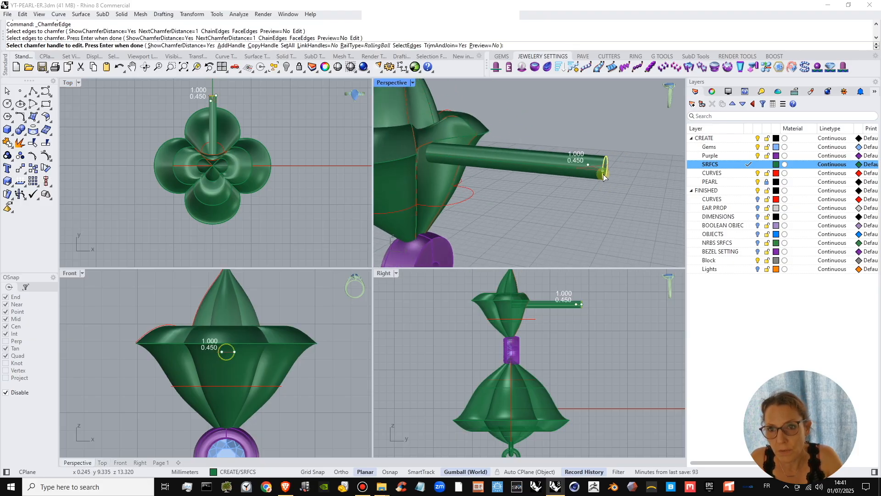
left_click(588, 165)
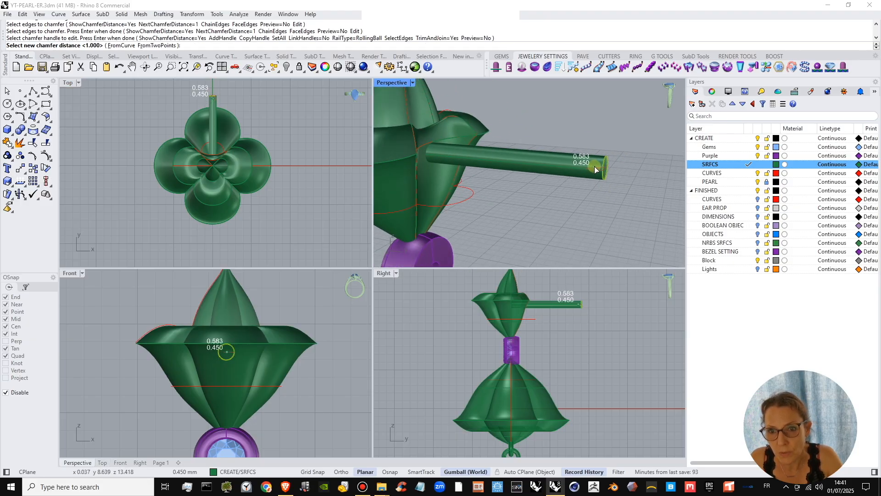
left_click(596, 170)
key("Return")
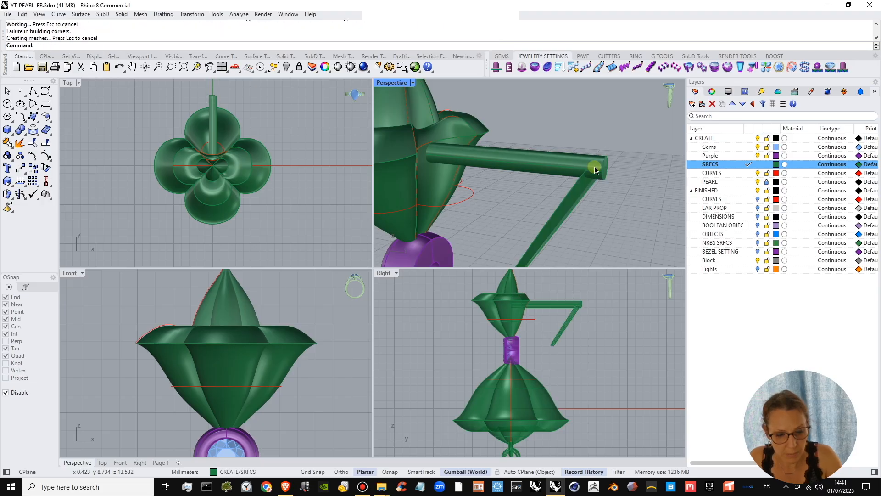
key("ctrl+z")
- Chamfer the edge at the ear post's free end with a distance of about 0.39 mm
scroll(602, 177, "up", 2)
key("Return")
left_click(613, 184)
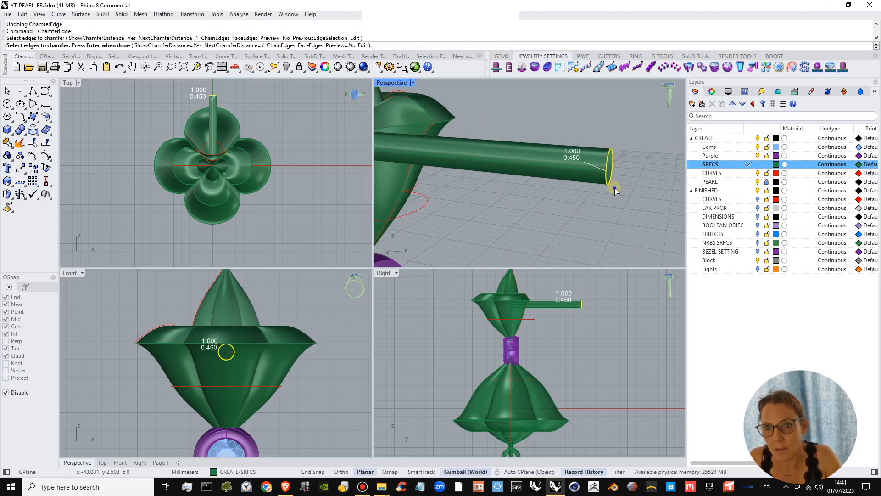
key("Return")
right_click_drag(608, 179, 577, 201)
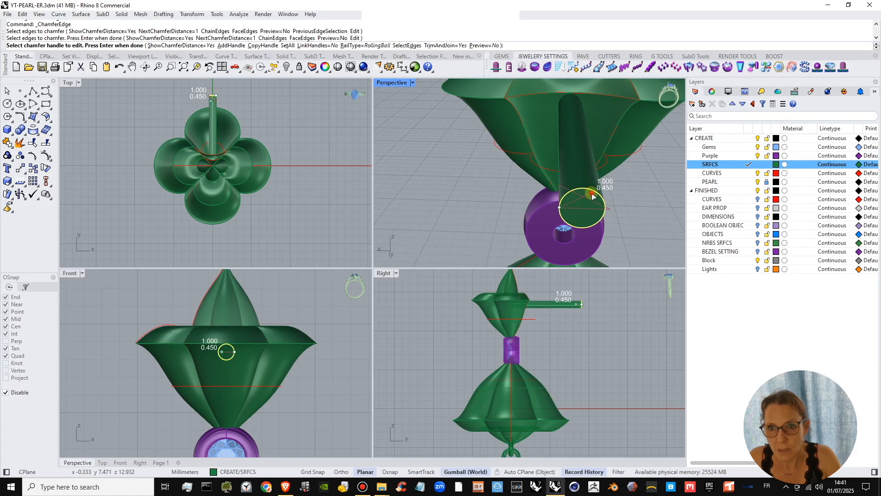
left_click(592, 196)
left_click(572, 200)
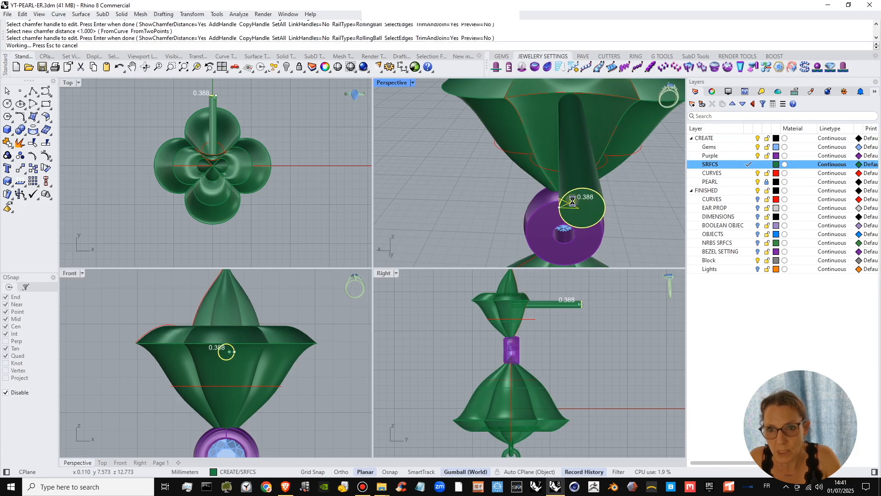
- Unlock the PEARL layer with the whole earring shown in a maximized Perspective view, and save the file
scroll(572, 201, "down", 7)
right_click_drag(572, 201, 581, 230)
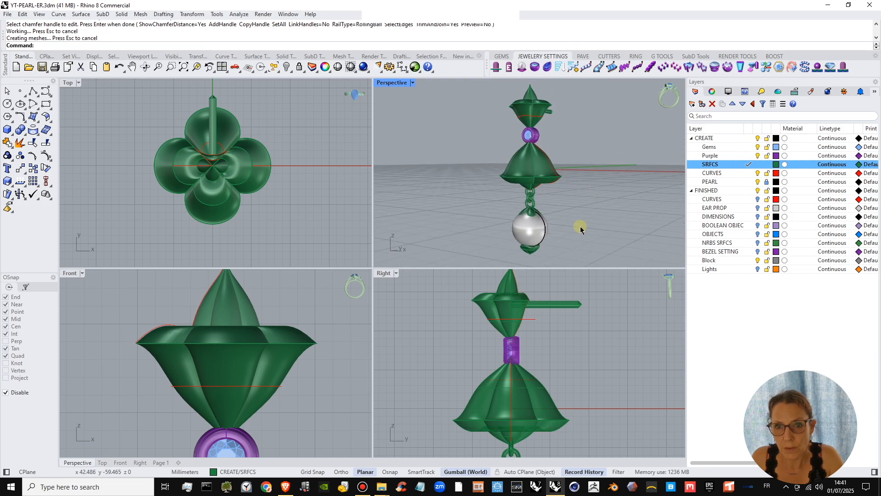
double_click(386, 85)
right_click_drag(423, 305, 442, 321)
scroll(395, 284, "down", 4)
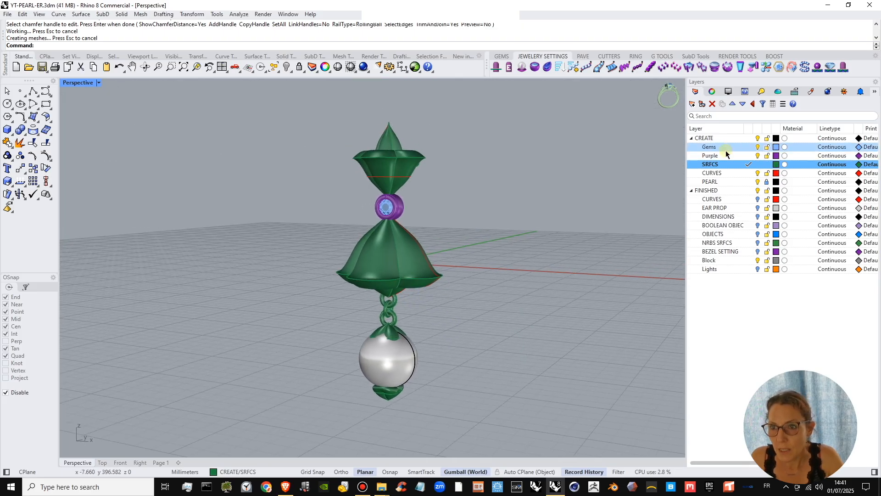
left_click(767, 182)
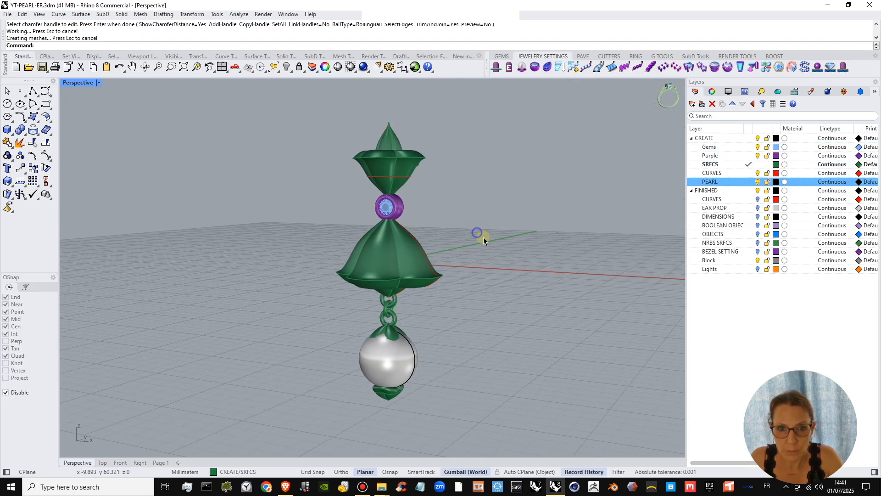
key("ctrl+s")
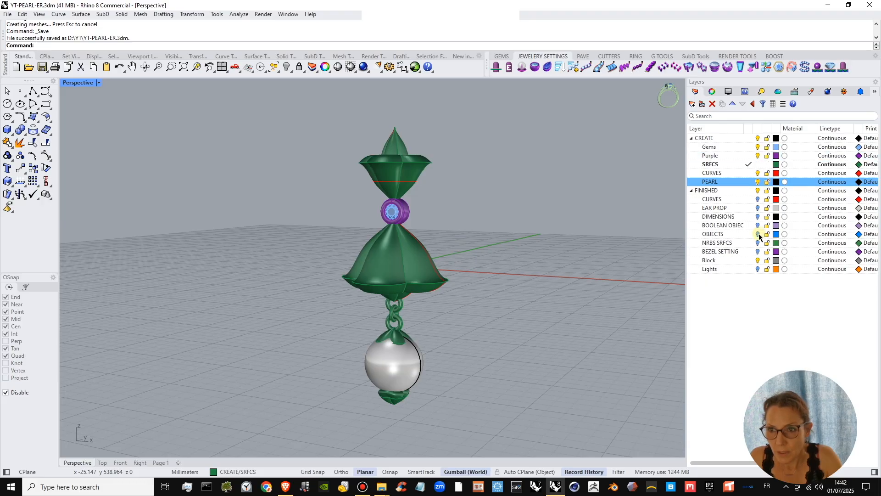
- Make FINISHED current, hide CREATE and show OBJECTS, NRBS SRFCS and BEZEL SETTING to examine the finished earring from several angles
left_click(750, 190)
left_click(758, 138)
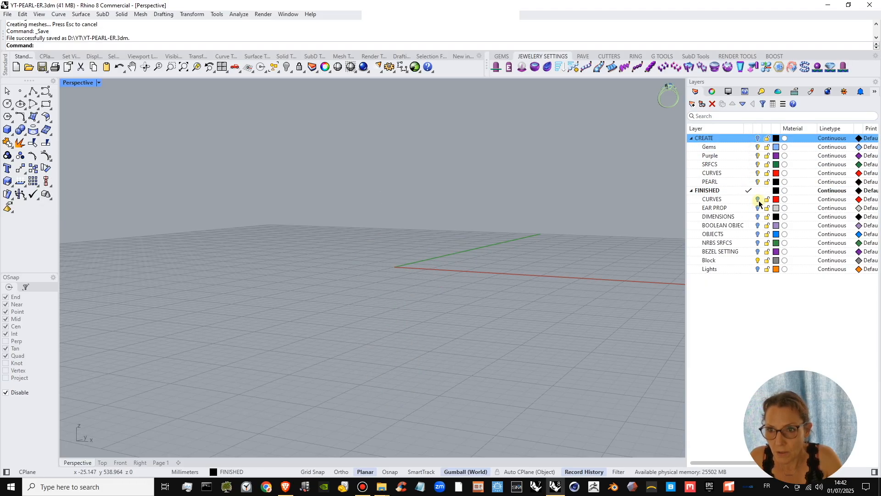
left_click(758, 225)
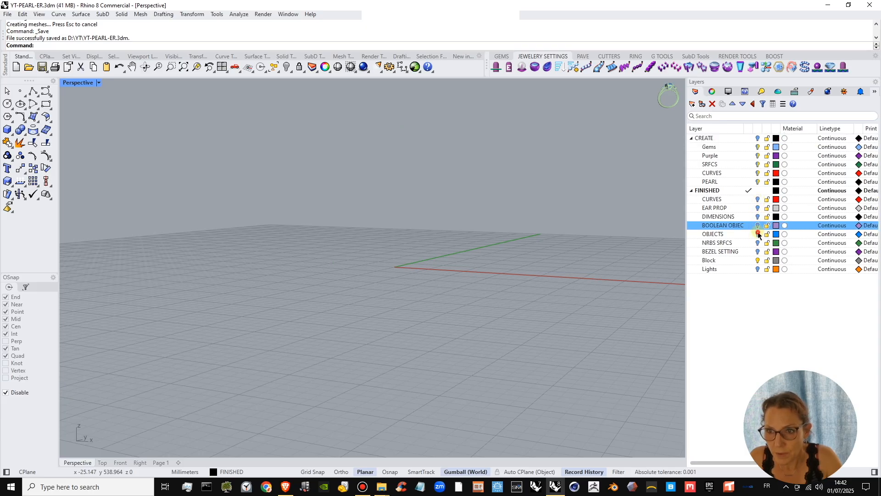
left_click(758, 234)
left_click(758, 243)
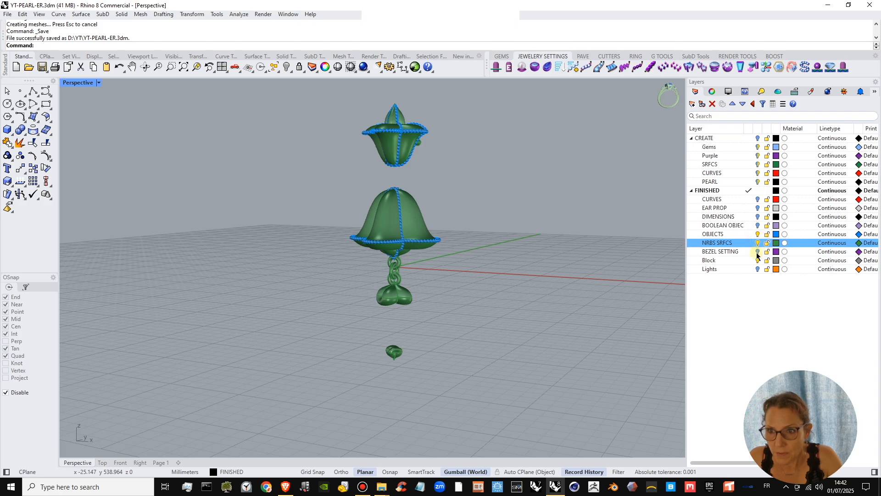
left_click(758, 251)
right_click_drag(423, 289, 709, 290)
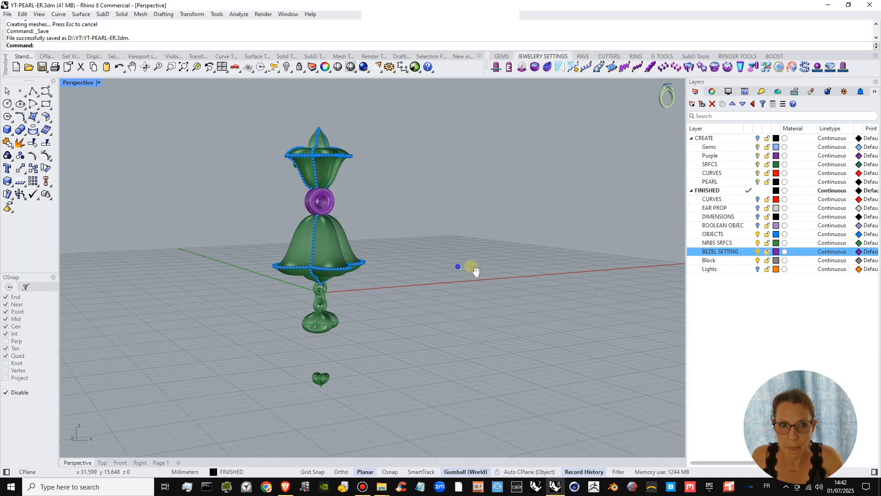
right_click_drag(475, 271, 430, 290)
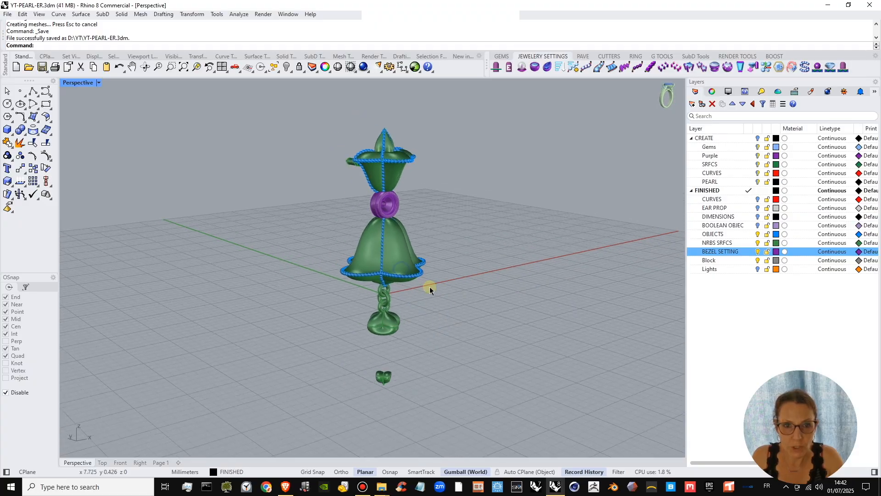
- Hide the Block, BEZEL SETTING, NRBS SRFCS and OBJECTS layers, and show CREATE again as the current layer
left_click(757, 260)
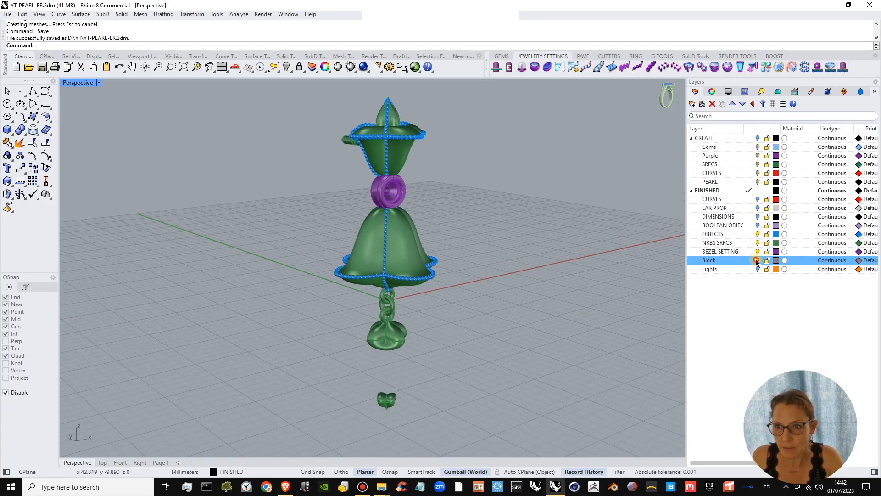
left_click(758, 252)
left_click(758, 243)
left_click(758, 235)
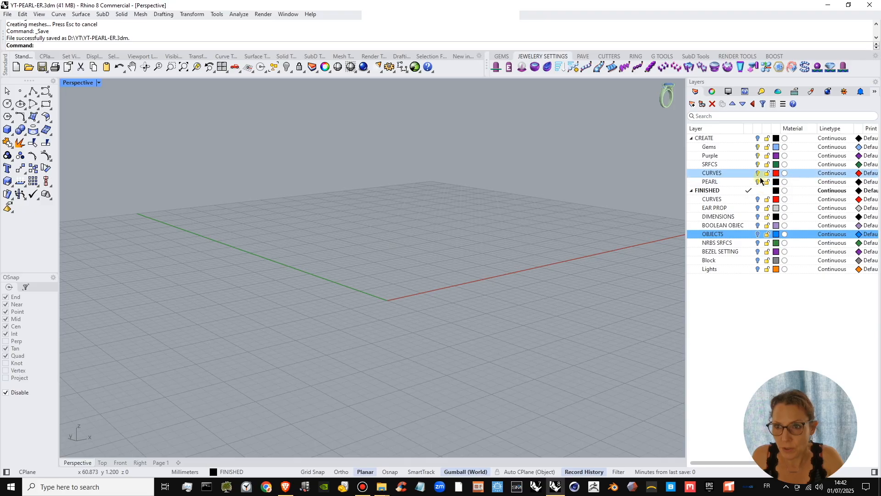
left_click(758, 139)
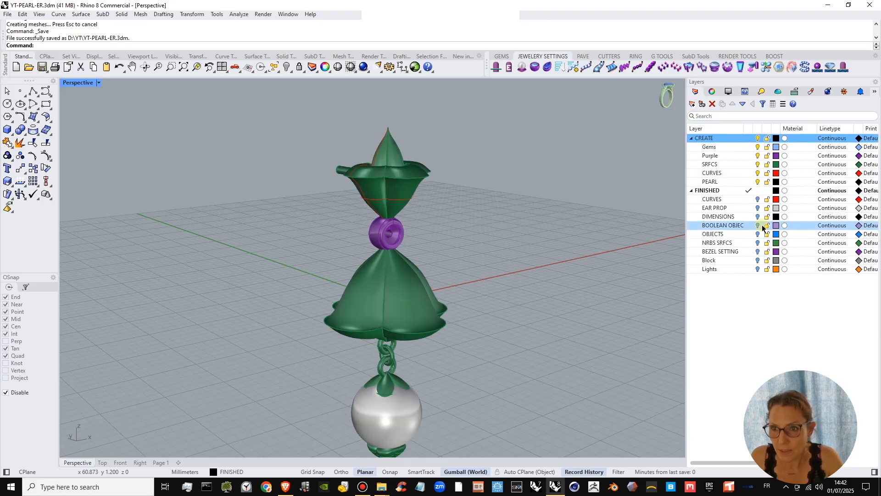
left_click(748, 139)
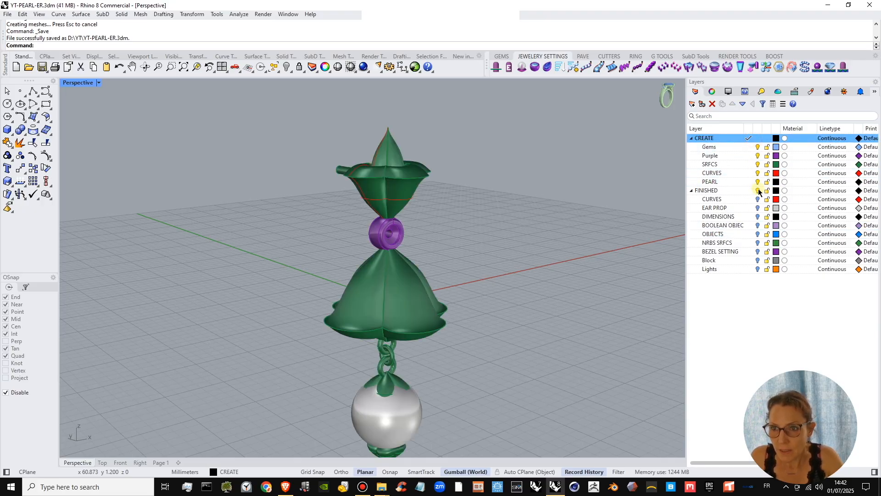
- Hide the CURVES layer under CREATE so only the earring's solid parts are displayed
right_click_drag(441, 244, 419, 261)
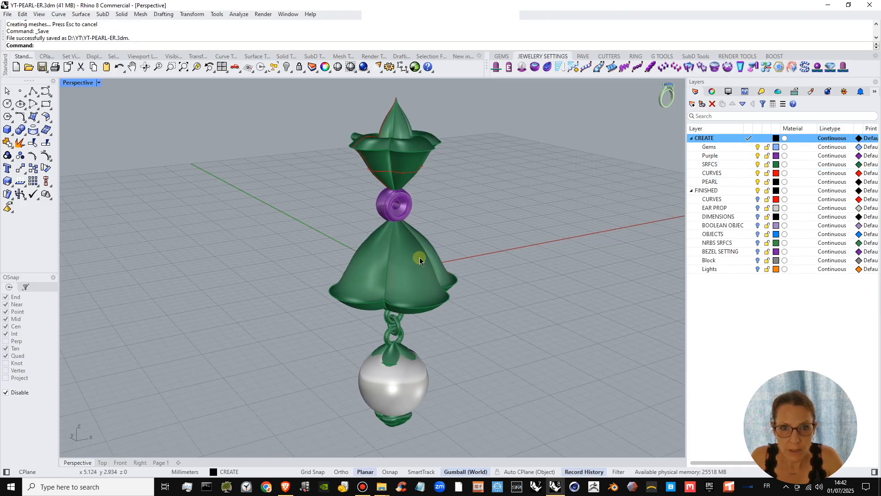
left_click(758, 174)
right_click_drag(478, 222, 461, 236)
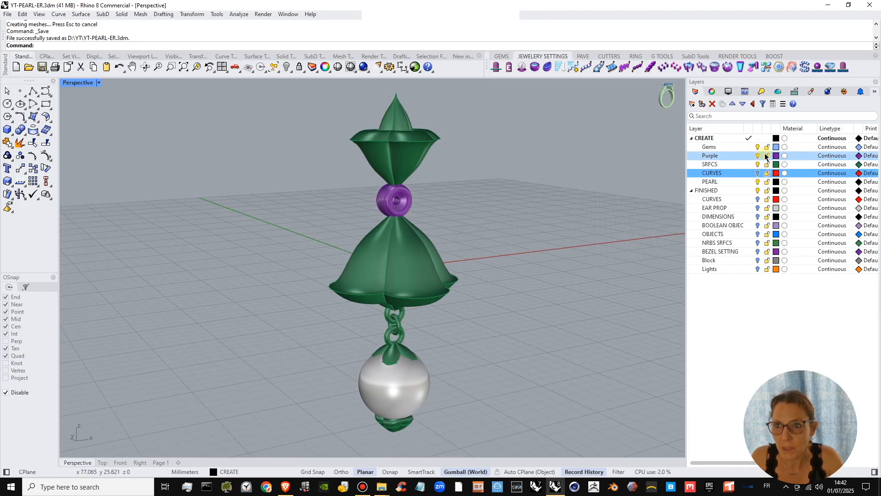
- Show the Block layer and move it under the CREATE layer
left_click(759, 260)
right_click_drag(397, 228, 410, 218, "shift")
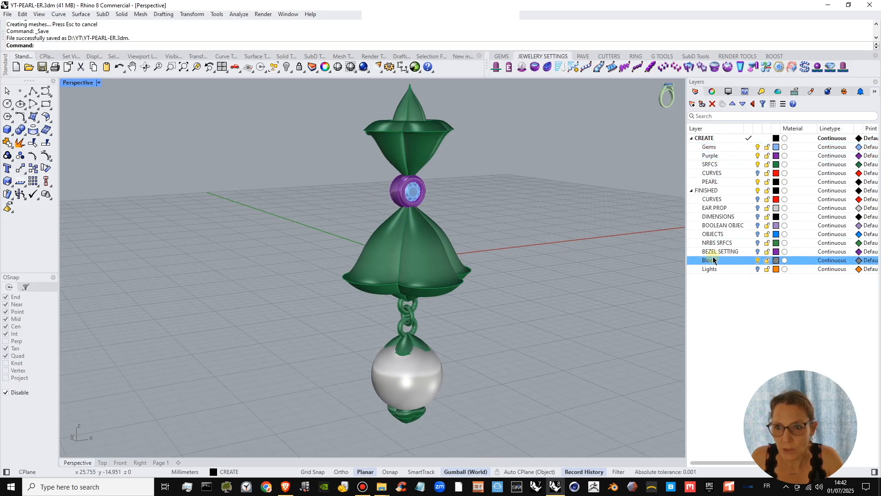
left_click_drag(710, 206, 713, 147)
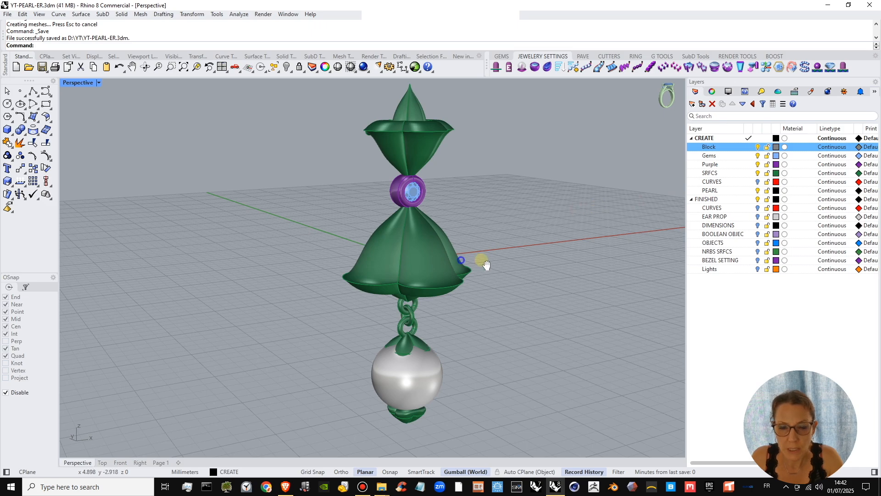
- Move the pearl slightly down beneath its upper leaf cap
right_click_drag(486, 265, 549, 299)
right_click_drag(610, 261, 516, 322)
left_click(398, 375)
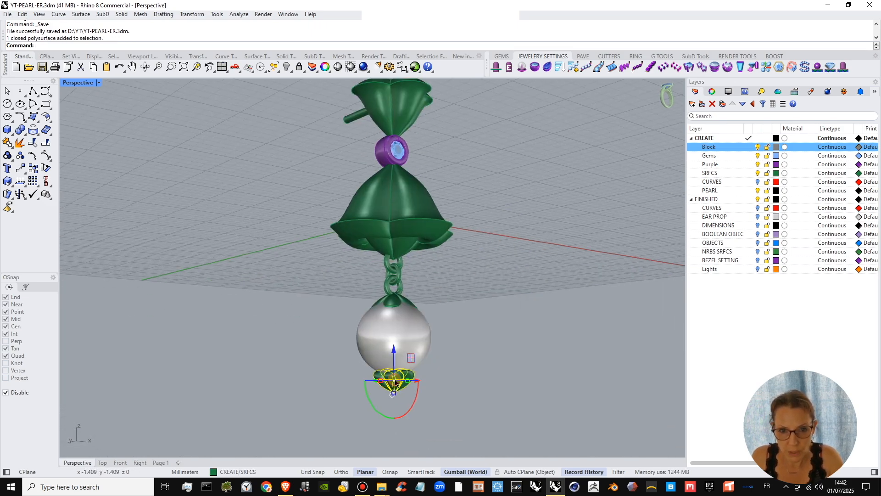
scroll(399, 369, "up", 2)
left_click(389, 296)
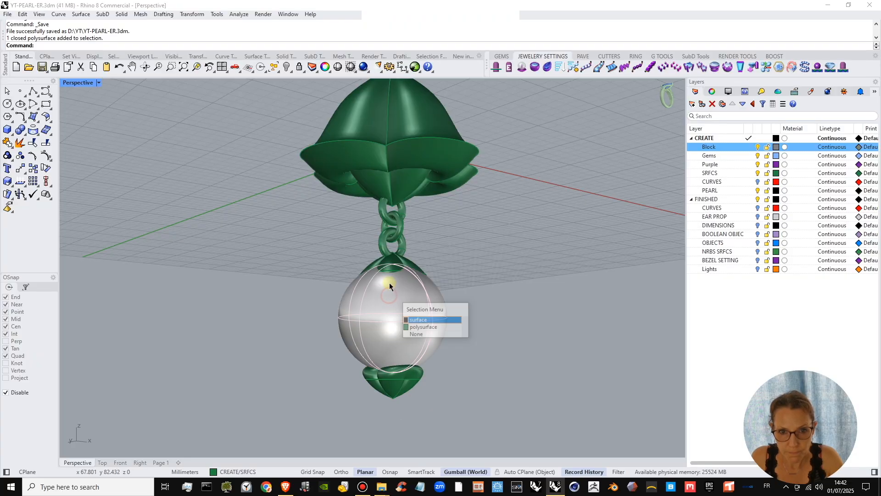
left_click(420, 317)
left_click_drag(393, 287, 397, 295)
left_click(480, 317)
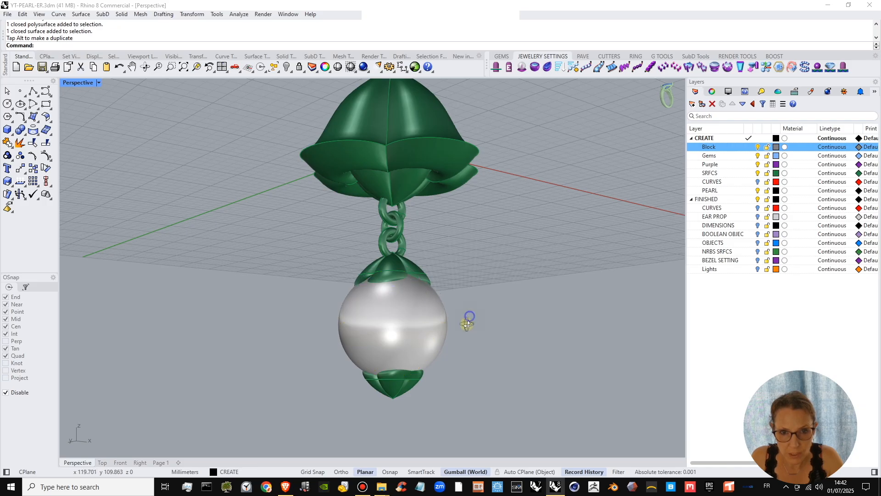
- Move the lower leaf cap slightly up against the bottom of the pearl
right_click_drag(468, 317, 434, 344)
scroll(434, 344, "up", 5)
left_click(416, 375)
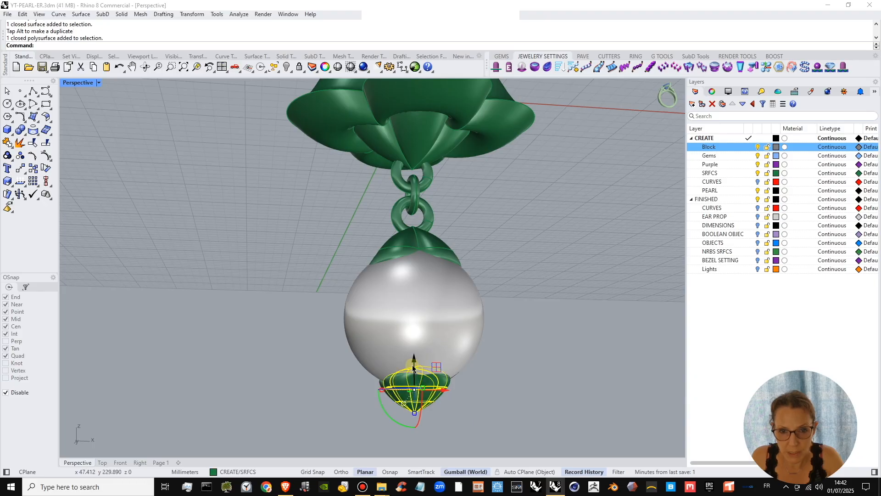
left_click_drag(417, 361, 419, 361)
left_click(503, 407)
scroll(425, 366, "down", 5)
right_click_drag(431, 367, 404, 327)
scroll(415, 327, "up", 3)
scroll(414, 316, "up", 3)
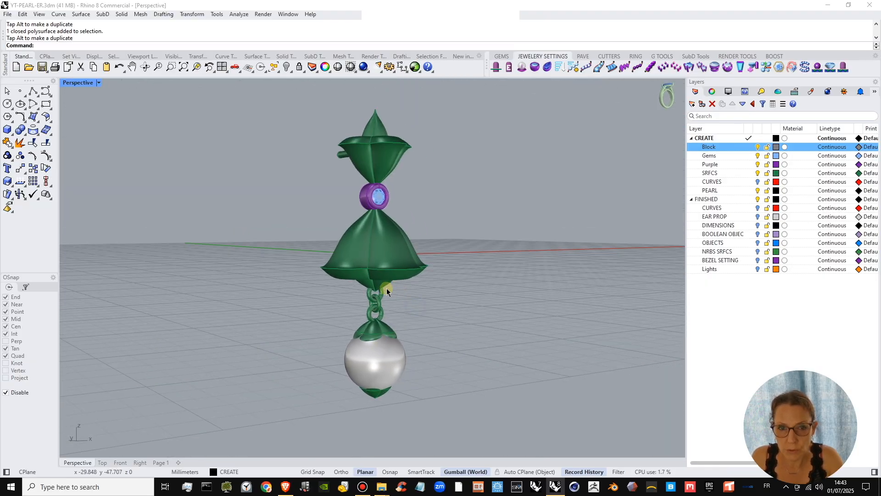
left_click(9, 89)
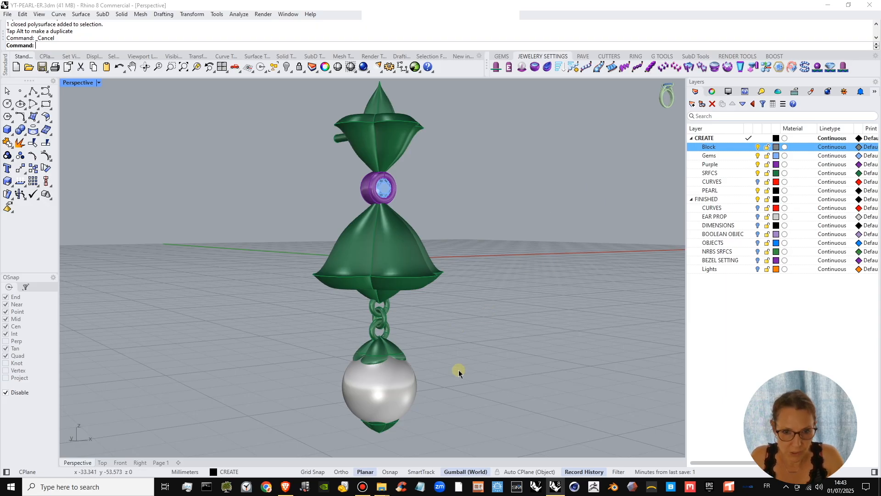
right_click_drag(447, 366, 456, 371, "shift")
- Restore the four-view layout and create a current green layer named FILIGRAIN under CREATE
double_click(78, 83)
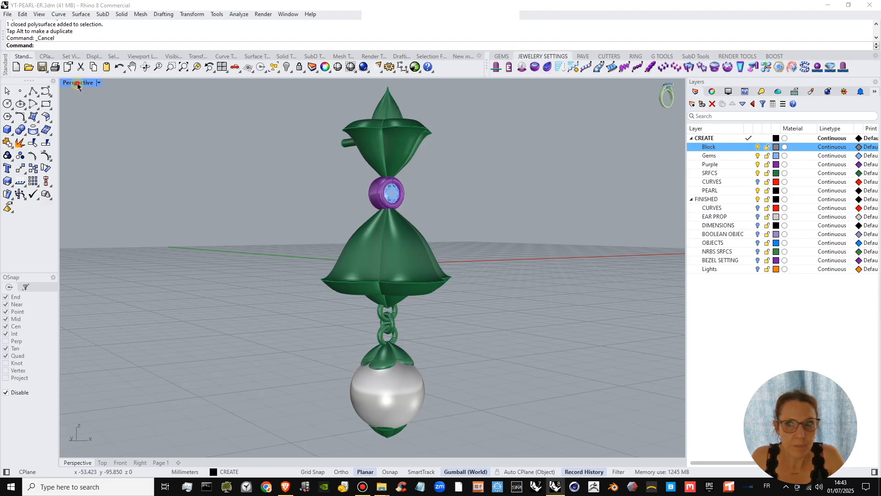
left_click(693, 104)
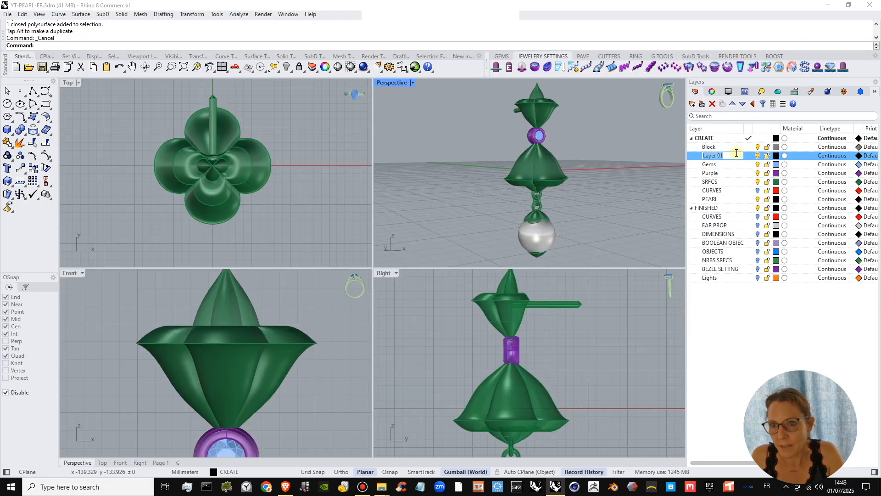
type("FILIGRAIN")
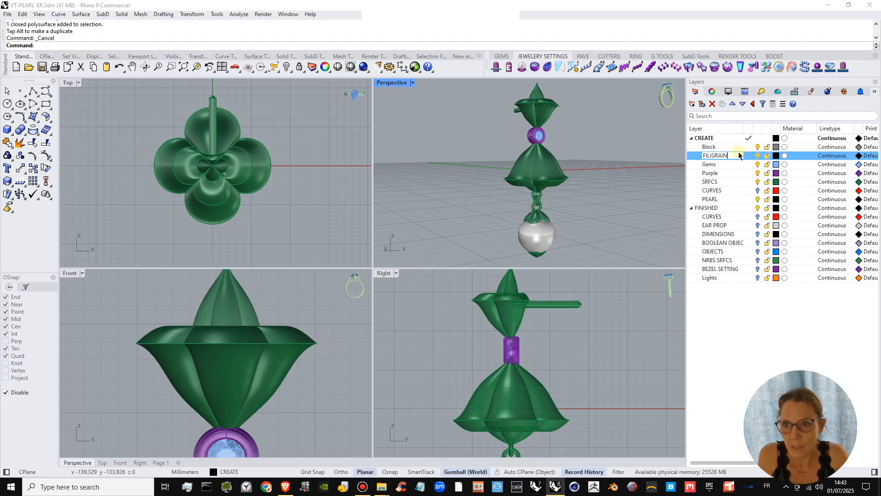
key("Return")
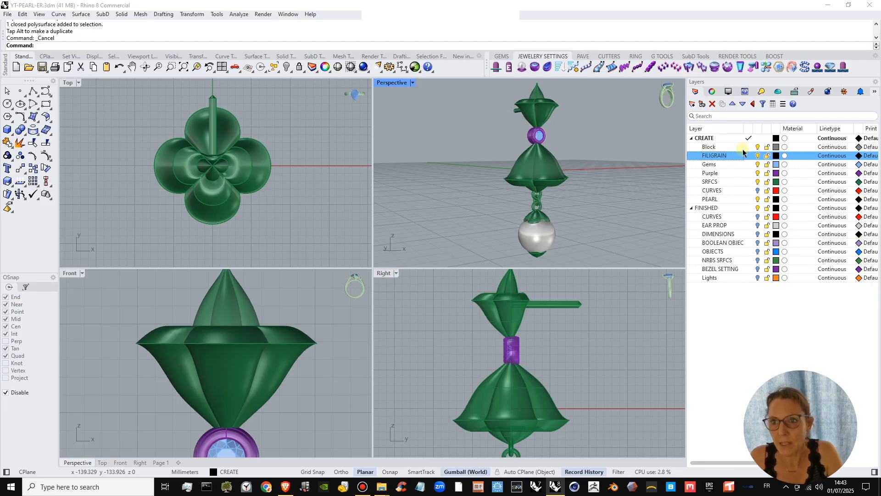
left_click(751, 156)
left_click(776, 156)
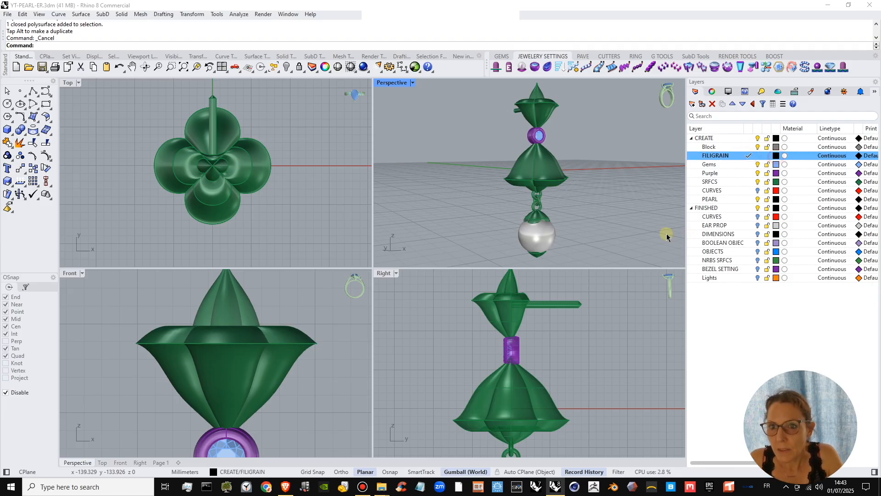
left_click(598, 229)
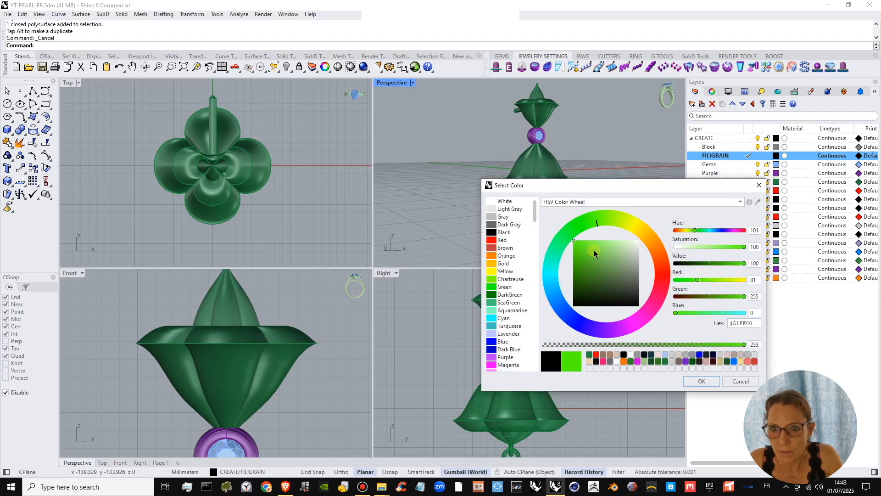
left_click(594, 253)
left_click(702, 381)
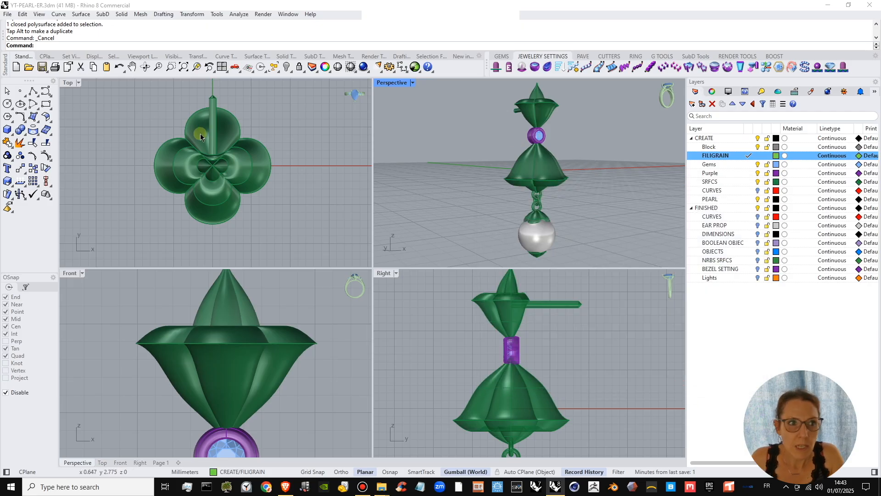
- Draw a 0.45 mm diameter sphere in the Top view, centred on the X axis at x 15 beside the earring
left_click(11, 133)
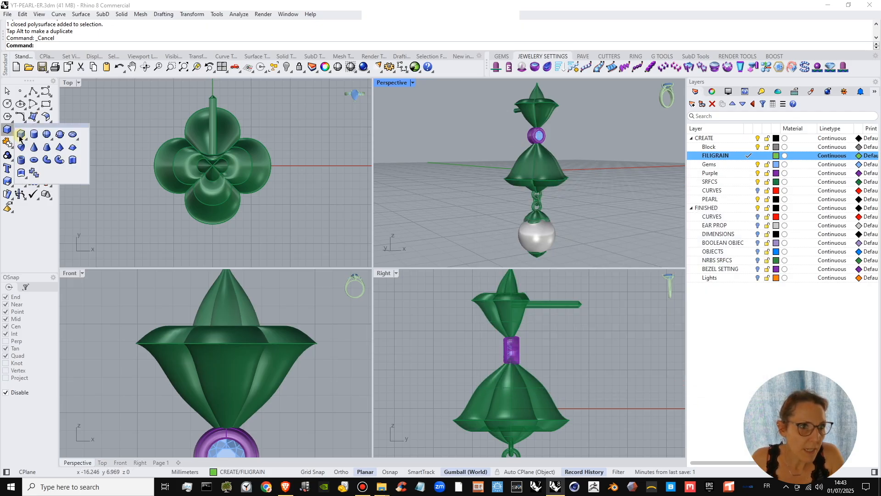
left_click(46, 134)
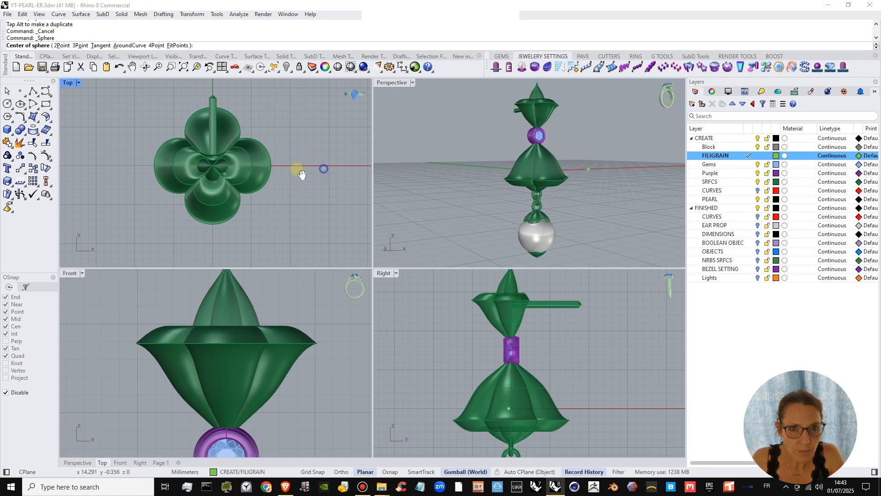
right_click_drag(301, 173, 276, 174)
key("F9")
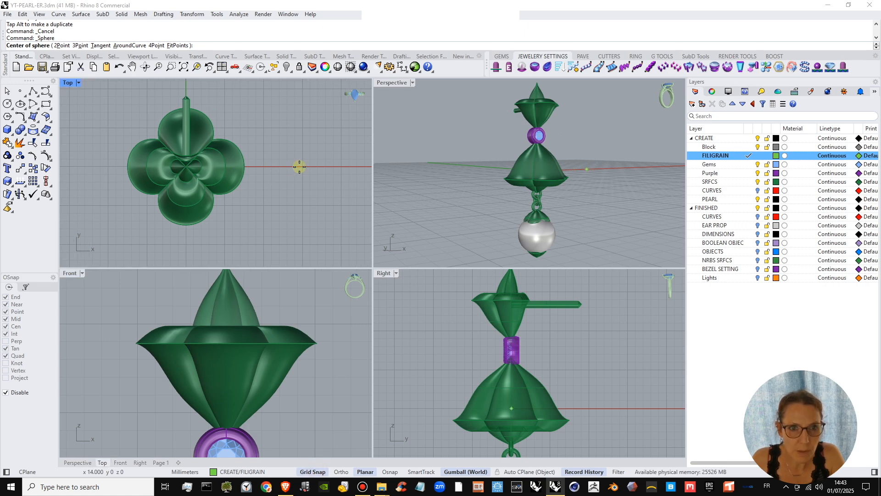
left_click(300, 166)
key("F9")
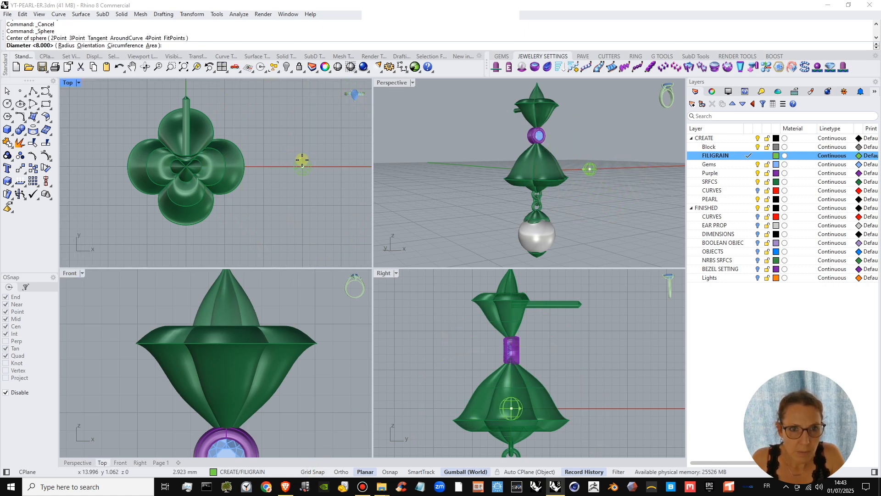
scroll(303, 163, "up", 4)
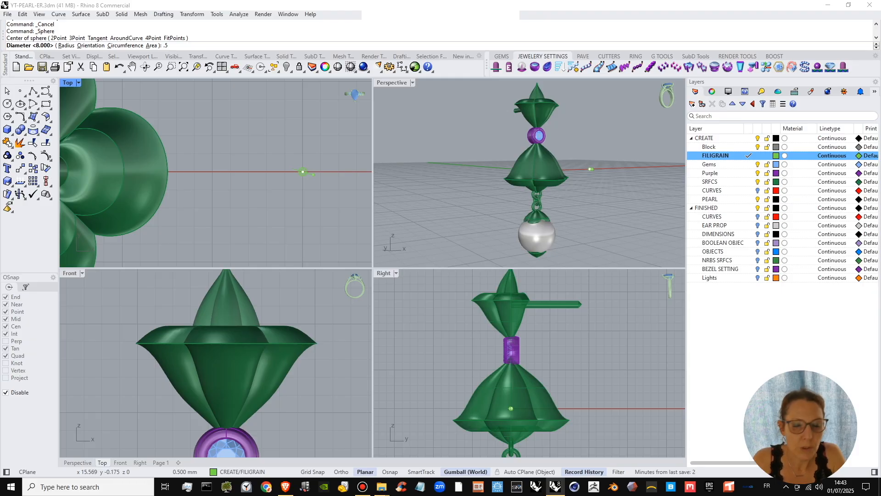
key("Return")
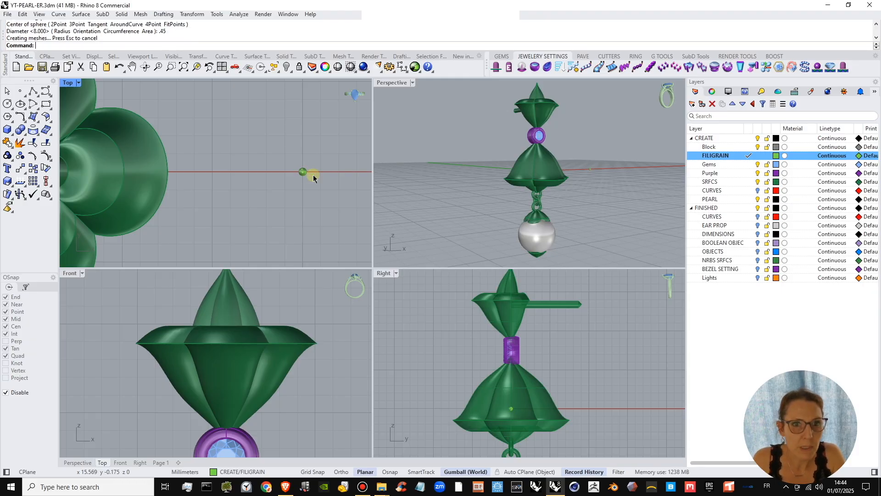
scroll(294, 179, "down", 4)
left_click(306, 182)
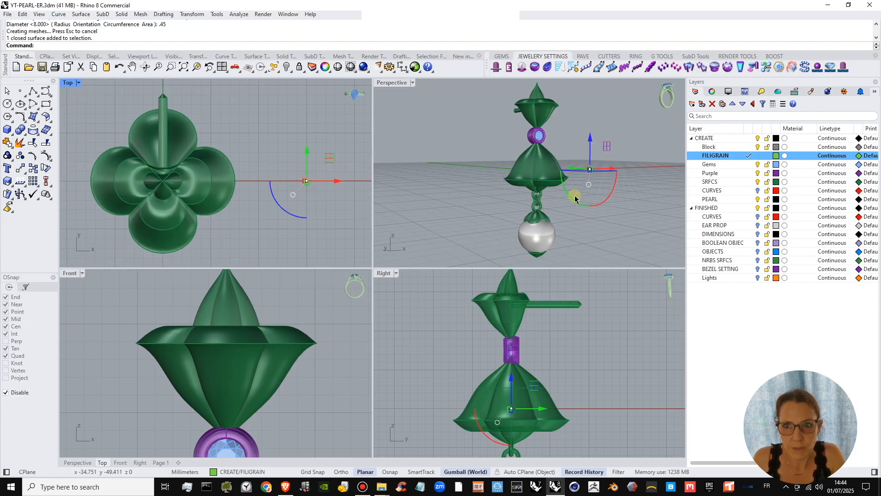
left_click(631, 216)
- Turn on object snapping and hide the Purple and Gems layers in a maximized Perspective view
scroll(591, 169, "up", 7)
right_click_drag(568, 177, 588, 209)
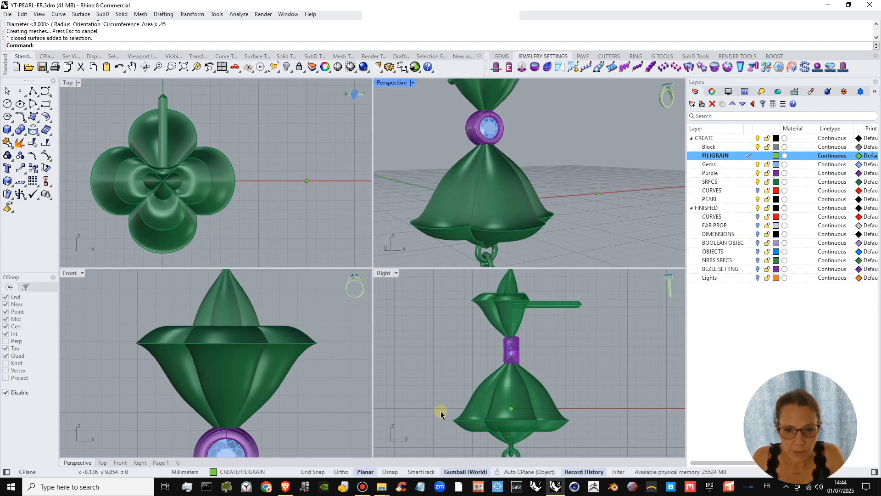
left_click(390, 471)
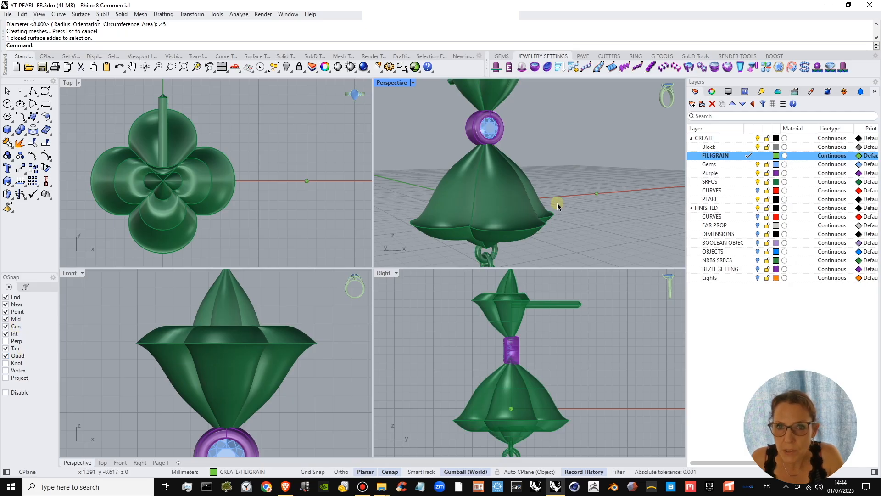
right_click_drag(562, 201, 575, 218, "shift")
double_click(389, 83)
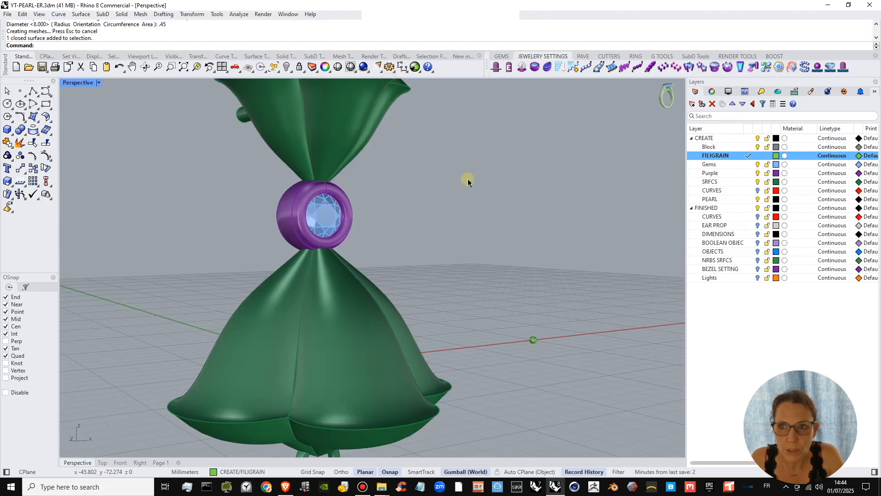
left_click(758, 173)
left_click(758, 165)
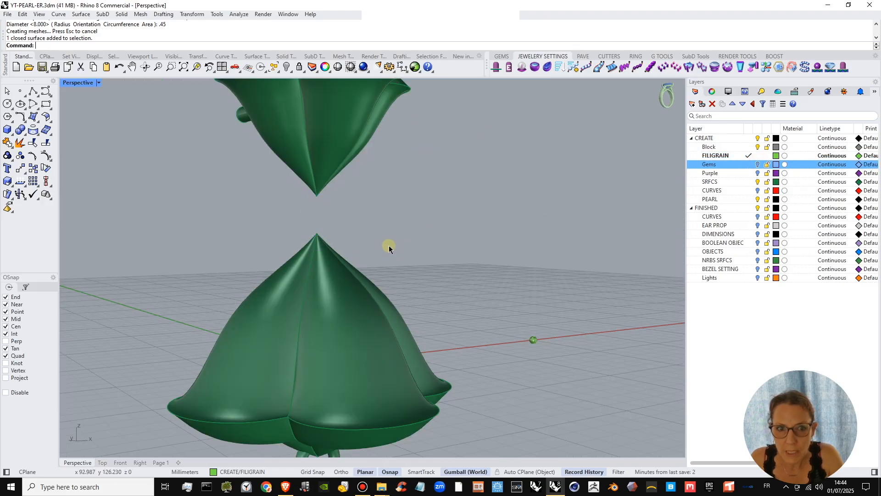
- Start an Array Along Curve of the small green sphere, with the base point at the sphere's centre
right_click_drag(390, 245, 462, 248)
right_click_drag(437, 215, 439, 255, "shift")
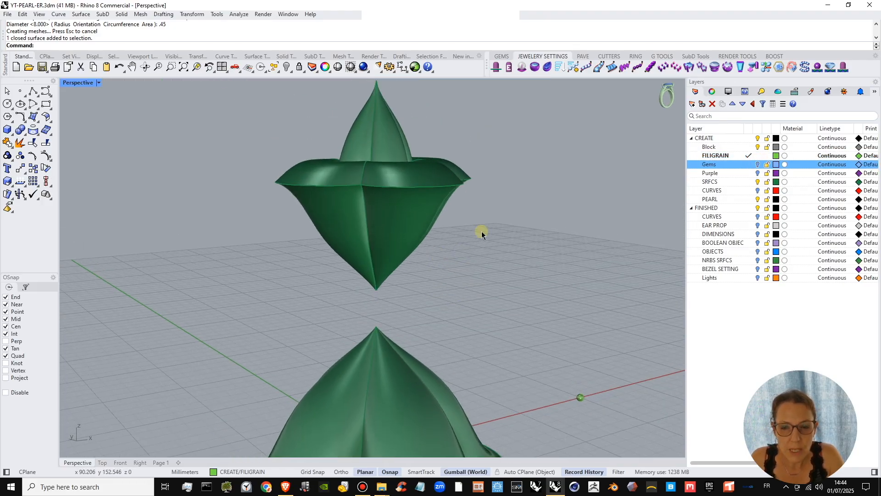
right_click_drag(520, 252, 488, 229, "shift")
left_click(192, 14)
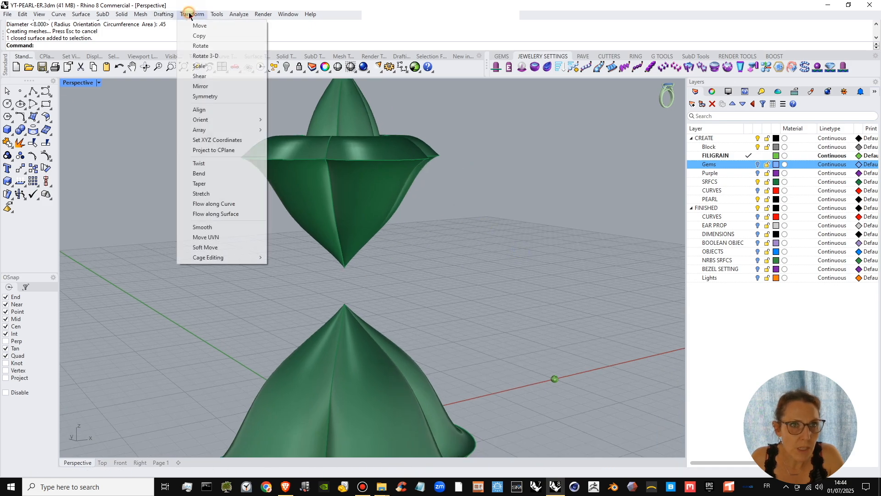
mouse_move(218, 120)
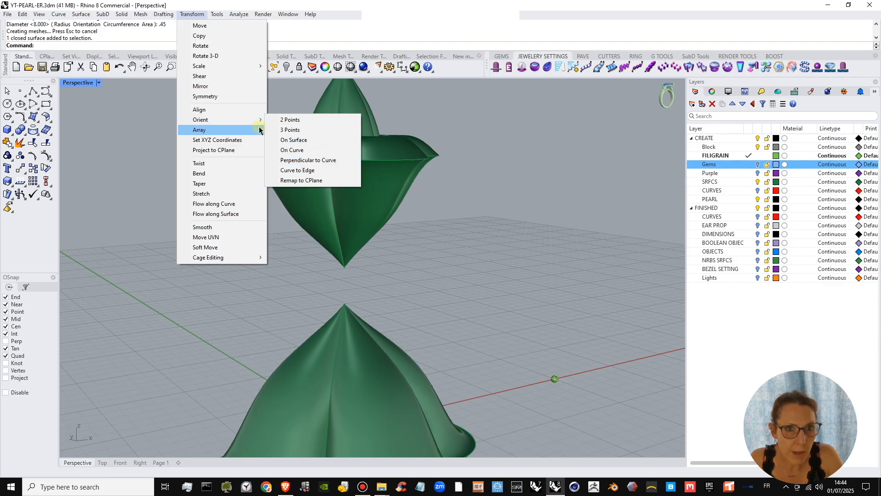
mouse_move(255, 130)
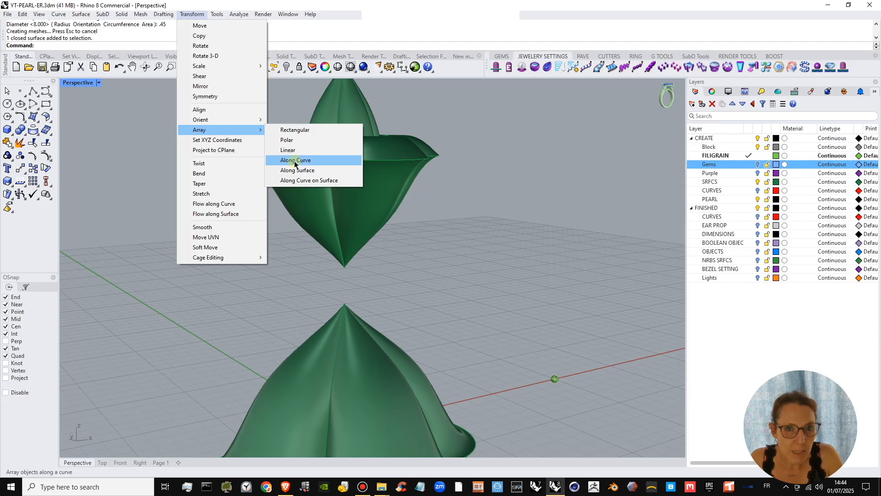
left_click(294, 160)
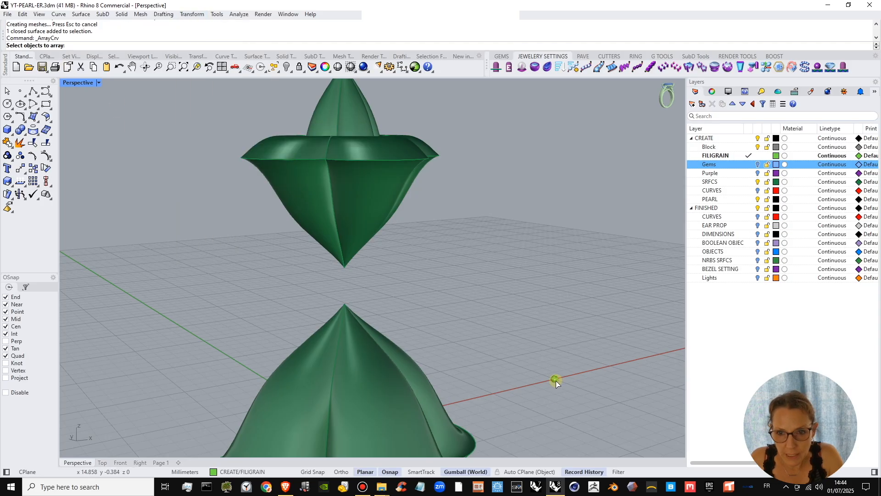
key("Return")
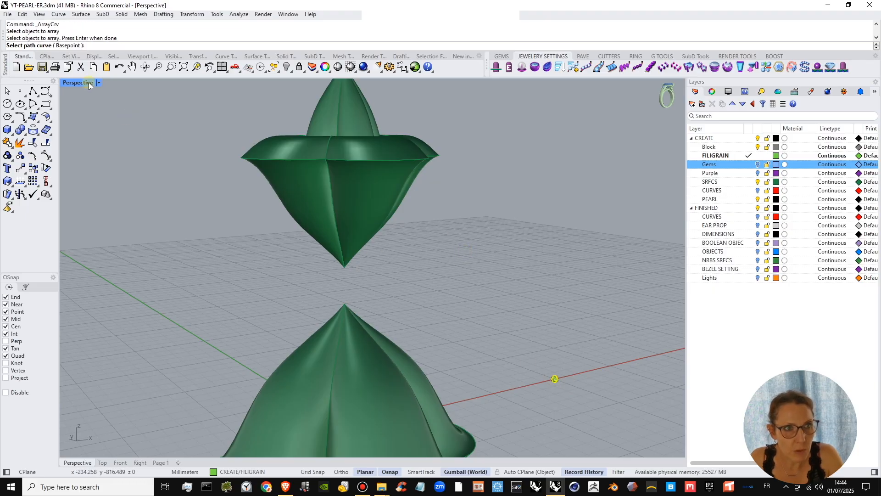
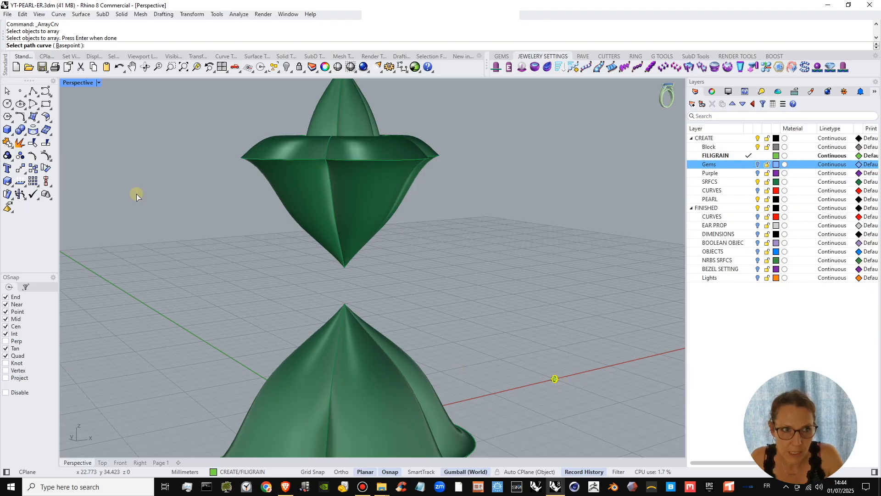
left_click(67, 45)
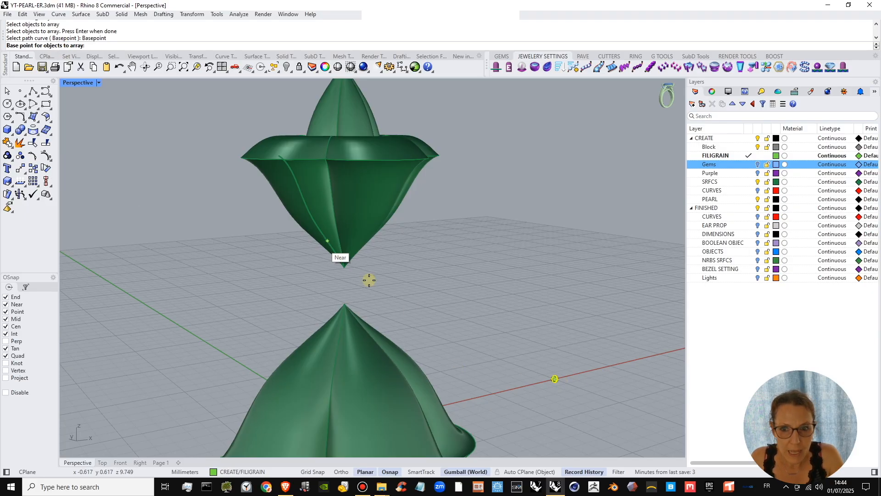
scroll(558, 371, "up", 3)
scroll(558, 372, "up", 10)
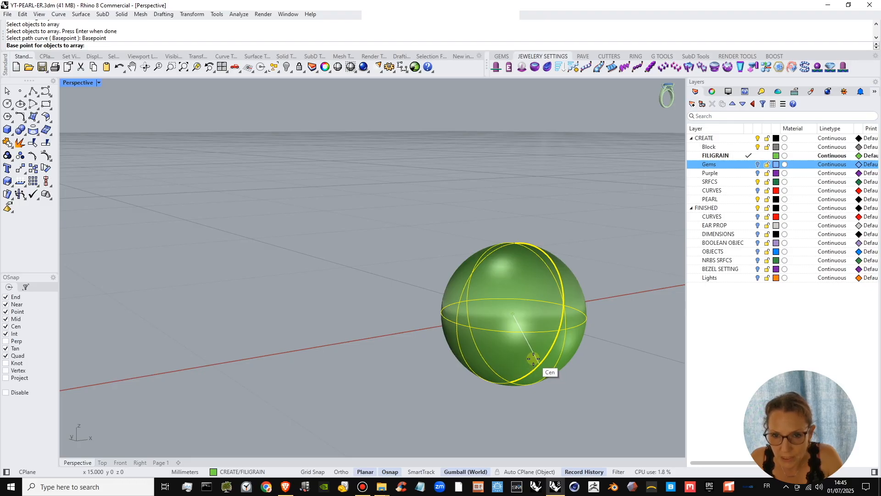
left_click(534, 358)
- Use the rim edge of one petal on the upper flower as the array path and set 25 items
scroll(534, 358, "down", 8)
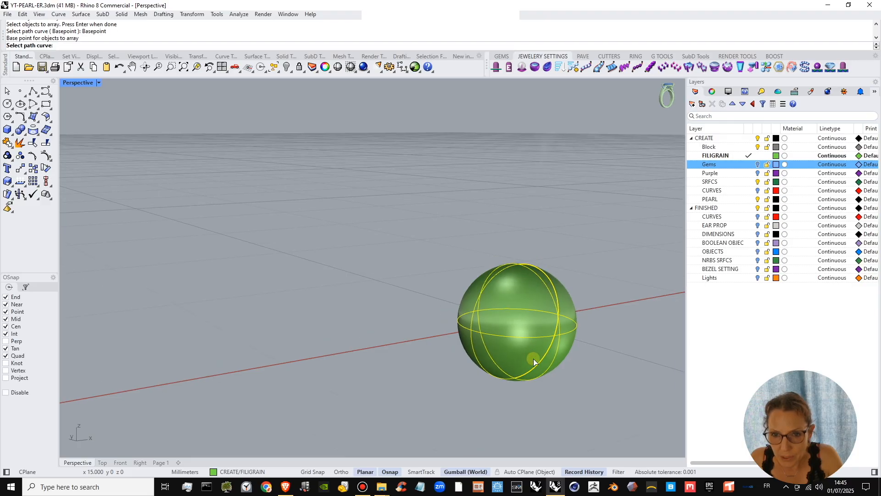
scroll(533, 355, "down", 11)
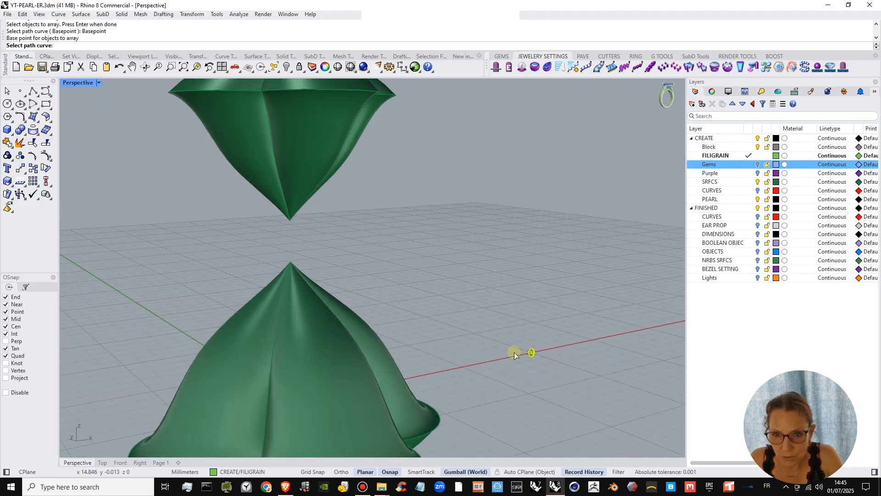
right_click_drag(503, 335, 509, 356, "shift")
scroll(474, 324, "down", 3)
right_click_drag(474, 323, 492, 330, "shift")
scroll(370, 153, "up", 10)
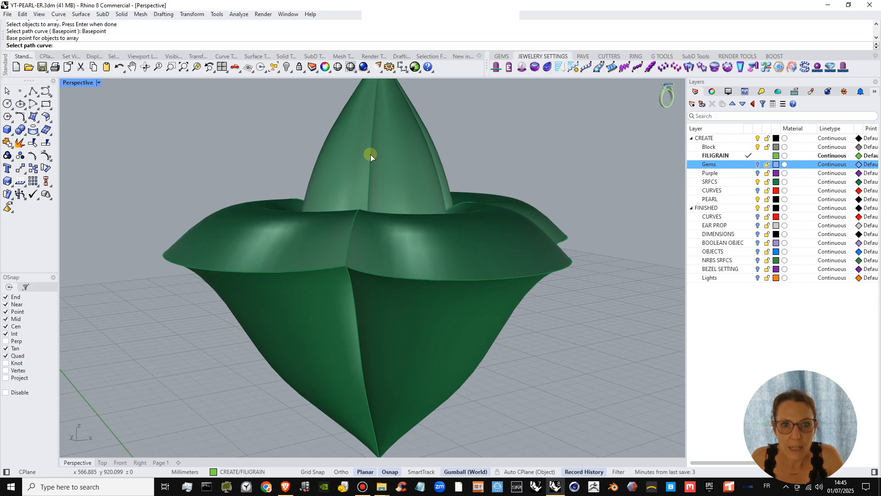
right_click_drag(350, 220, 336, 191, "shift")
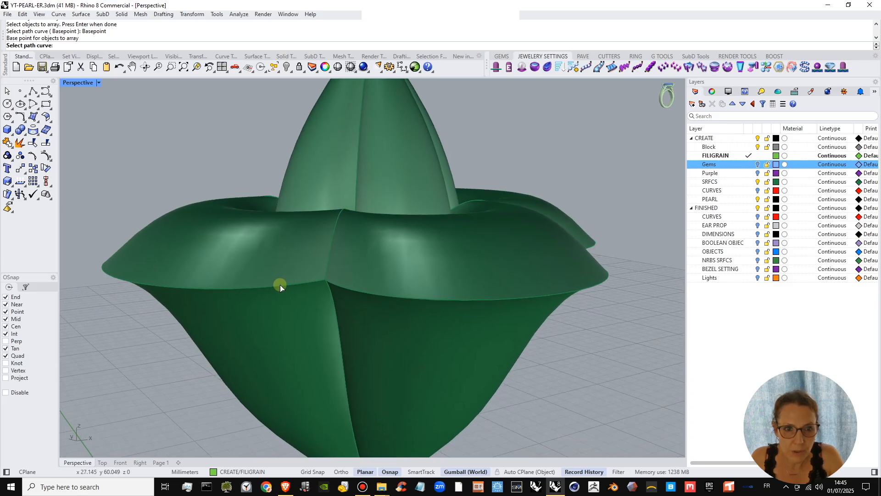
left_click(281, 285)
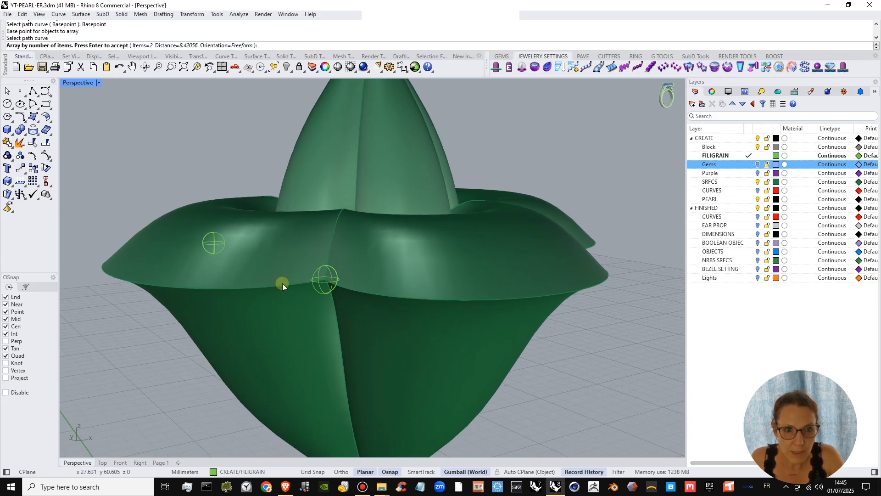
scroll(282, 283, "down", 3)
right_click_drag(282, 277, 307, 283)
right_click_drag(244, 298, 405, 285, "shift")
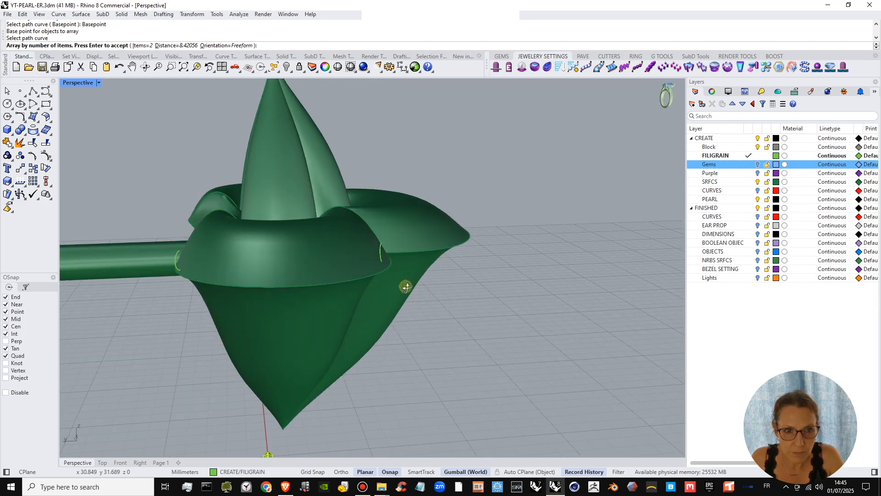
right_click_drag(324, 286, 271, 288)
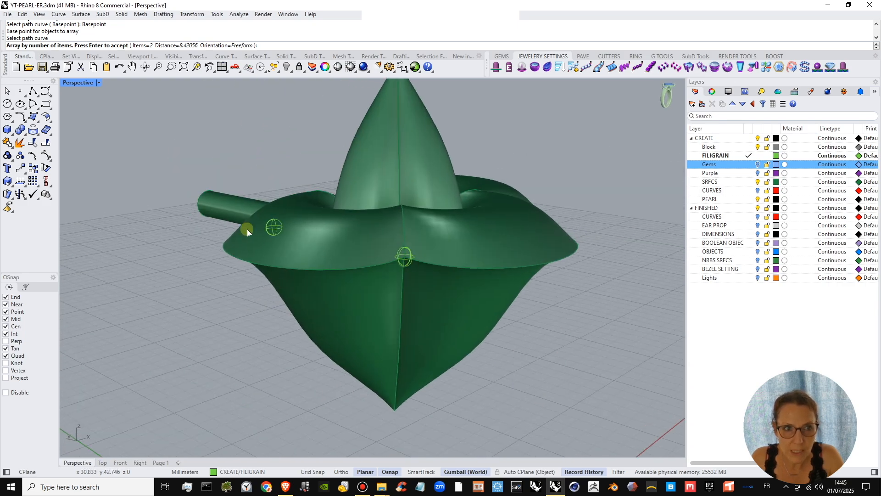
left_click(142, 46)
key("Return")
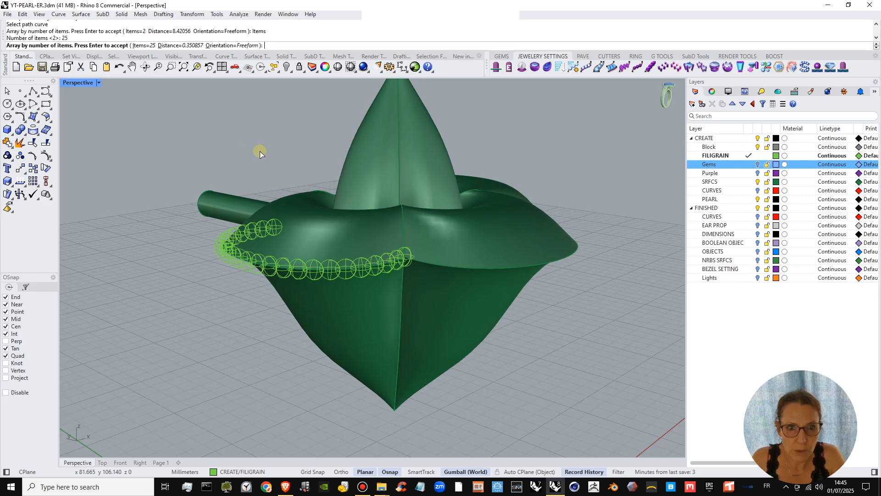
- Set the number of spheres along the petal rim to 26 and complete the array
right_click_drag(348, 263, 317, 193)
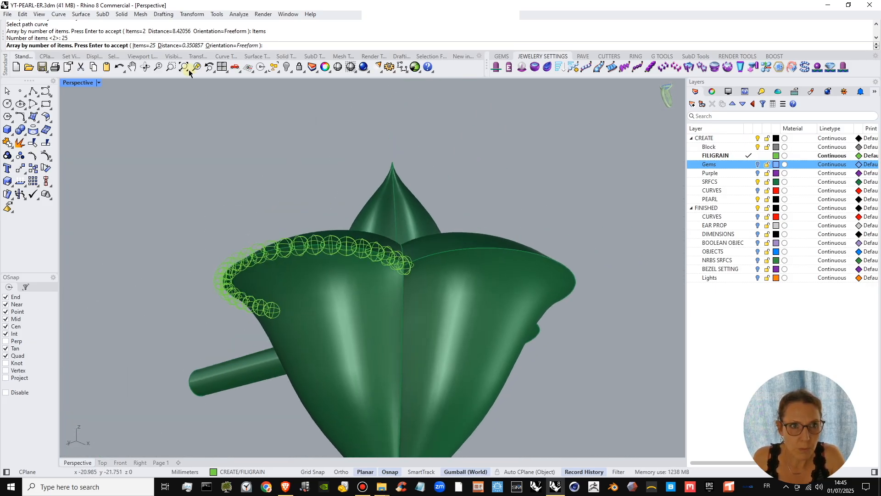
left_click(144, 46)
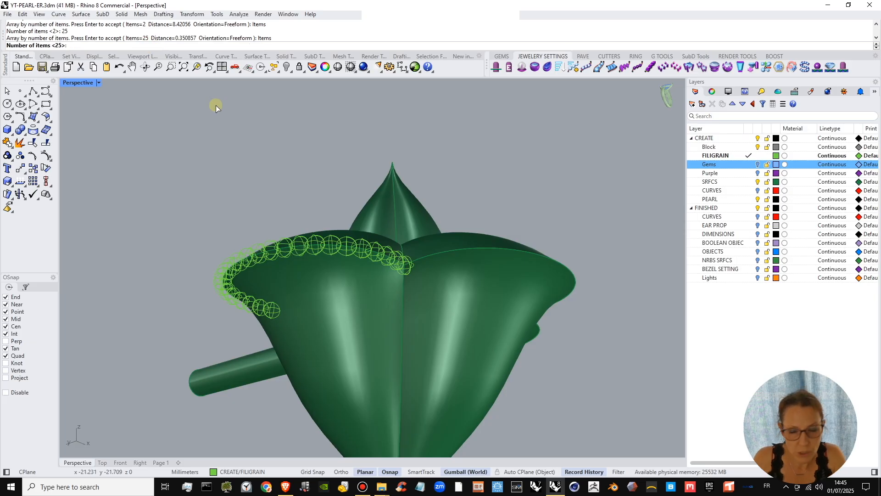
type("26")
key("Return")
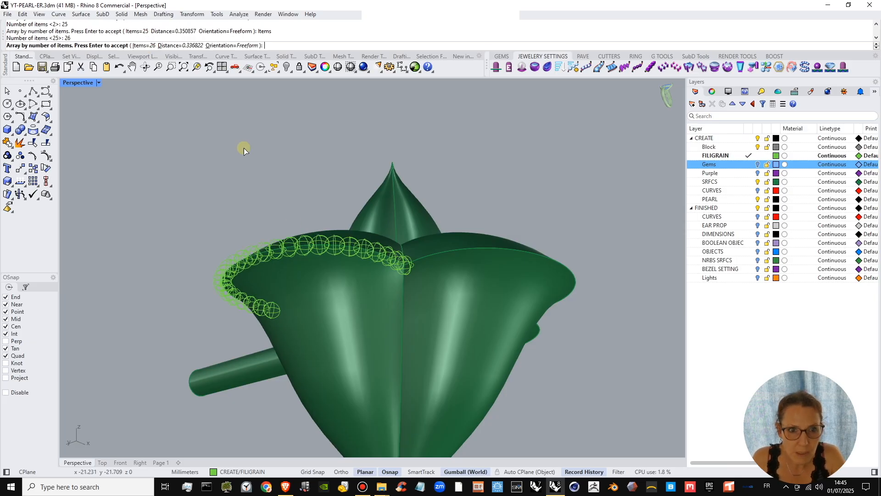
mouse_move(401, 317)
right_mouse_down()
mouse_move(372, 274)
mouse_move(386, 280)
mouse_move(374, 366)
mouse_move(366, 347)
mouse_move(383, 342)
mouse_move(389, 315)
right_mouse_up()
key("Return")
- Begin a second Array Along Curve with the original loose sphere, taking its centre as the base point
scroll(366, 292, "down", 3)
scroll(377, 281, "down", 2)
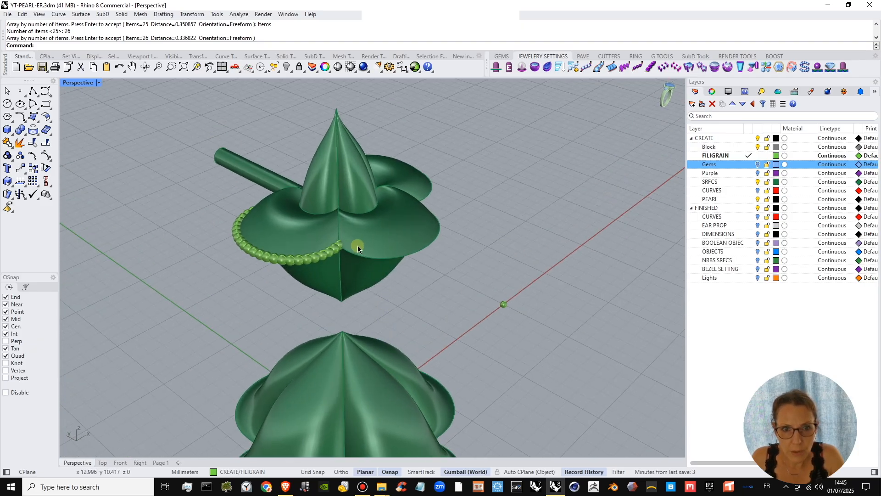
right_click(507, 307)
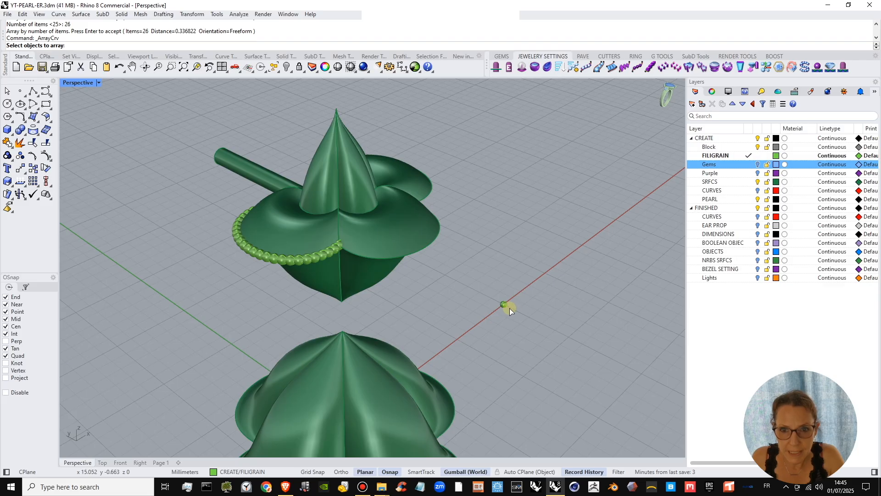
left_click(506, 307)
scroll(504, 306, "up", 5)
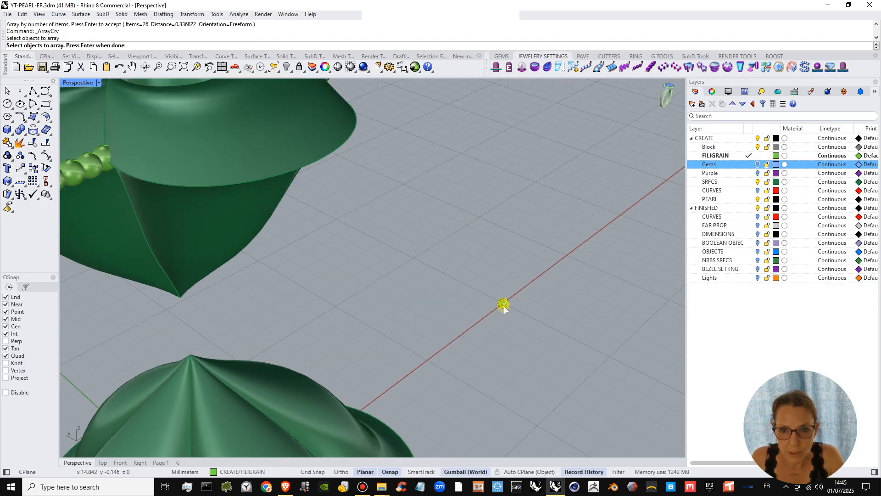
scroll(505, 307, "up", 3)
right_click(506, 306)
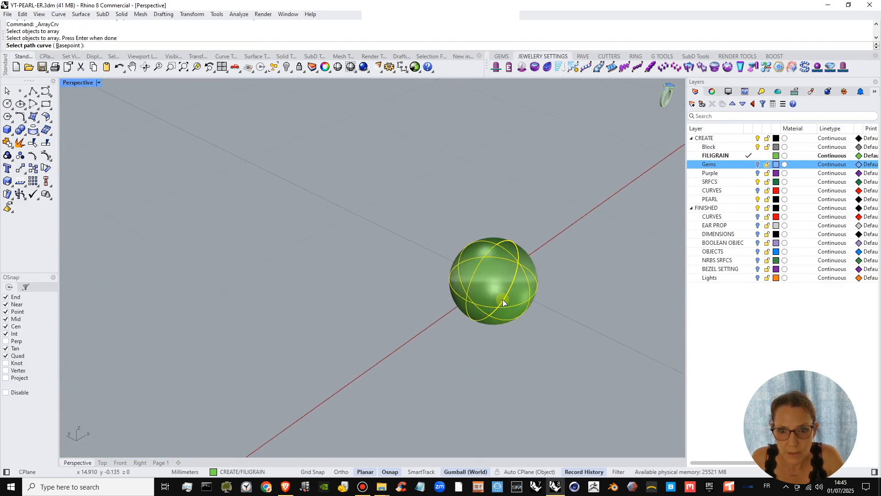
left_click(74, 46)
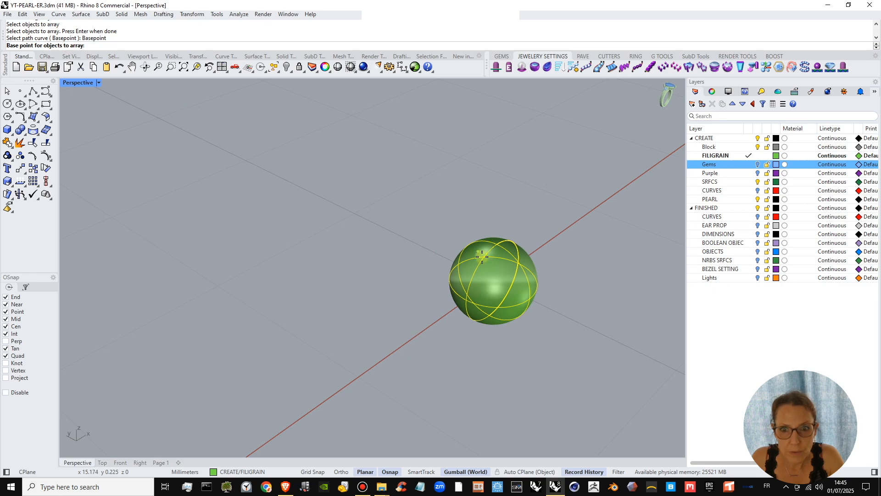
left_click(502, 301)
- Use the seam edge running from the petal rim to the upper flower's lower tip as path, with 24 items
scroll(501, 298, "down", 5)
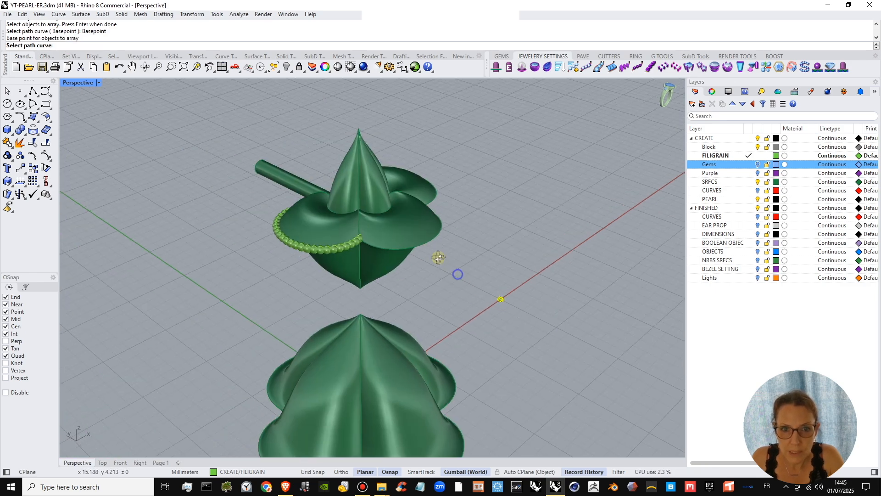
scroll(313, 151, "up", 3)
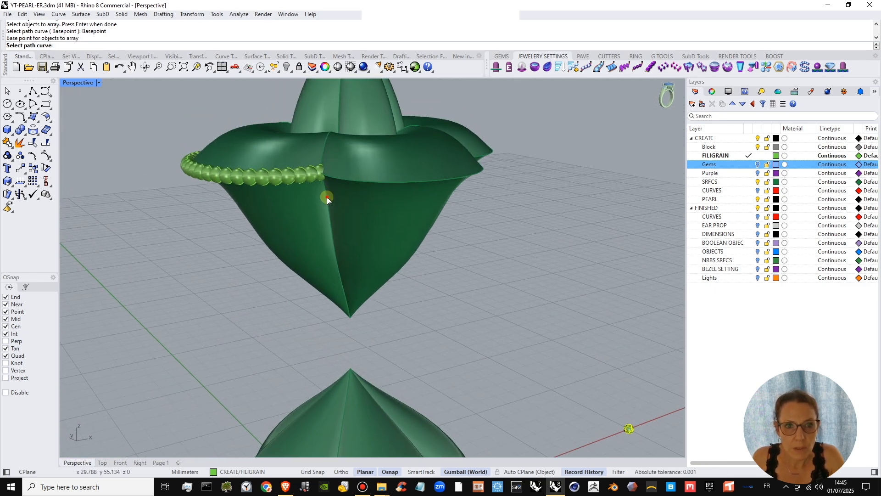
left_click(327, 199)
right_click_drag(354, 235, 372, 279)
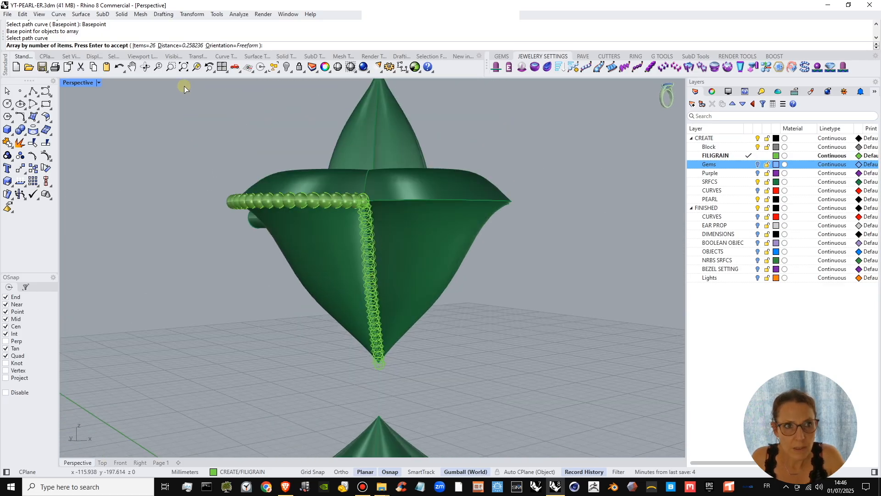
left_click(143, 45)
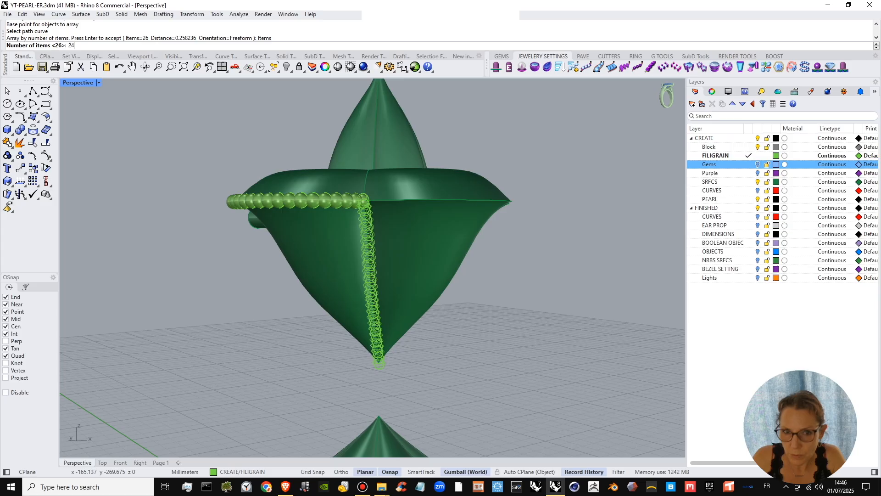
type("24")
key("Return")
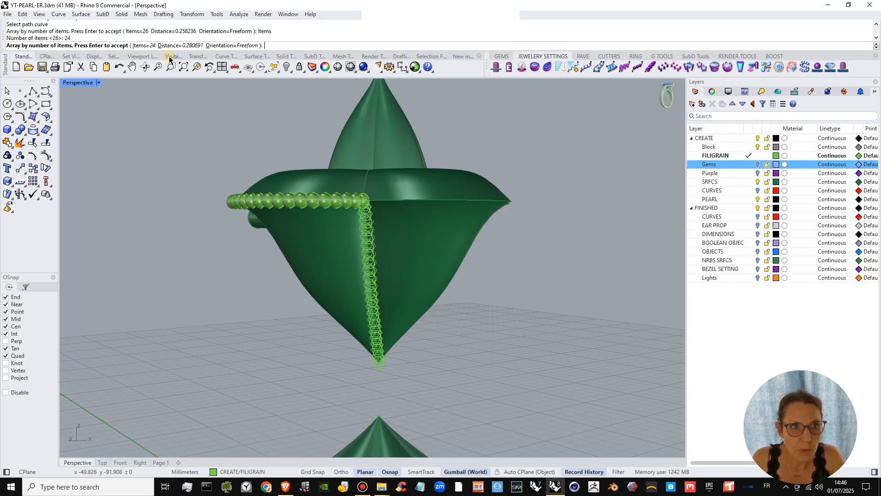
- Reduce the seam array to 22 items, further to 20, and complete it
left_click(151, 47)
key("Return")
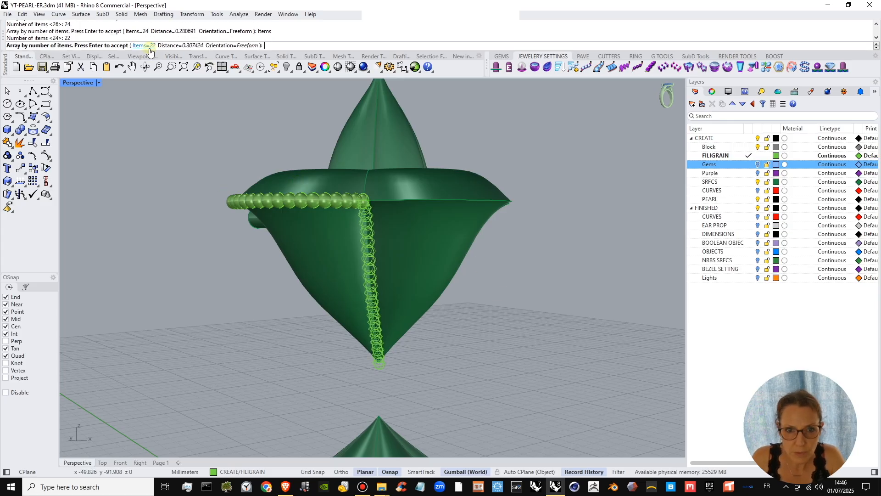
mouse_move(387, 217)
right_mouse_down()
mouse_move(385, 204)
mouse_move(386, 219)
right_mouse_up()
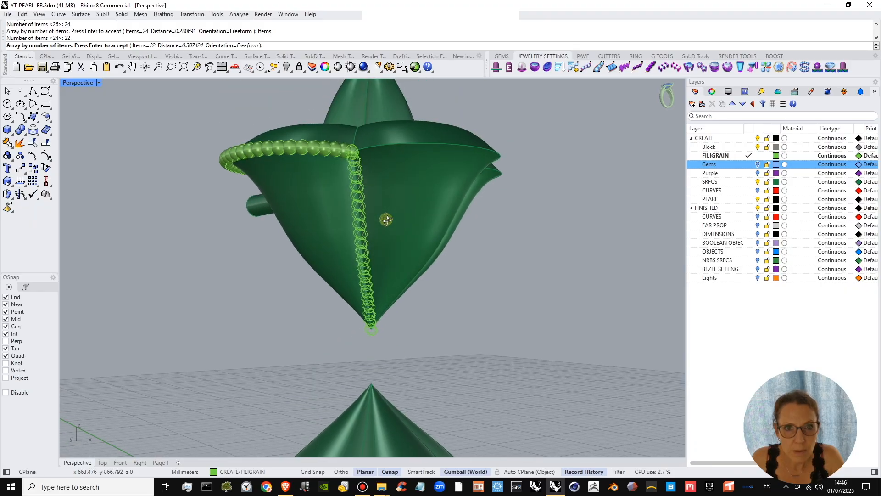
left_click(142, 45)
type("20")
key("Return")
key("Return")
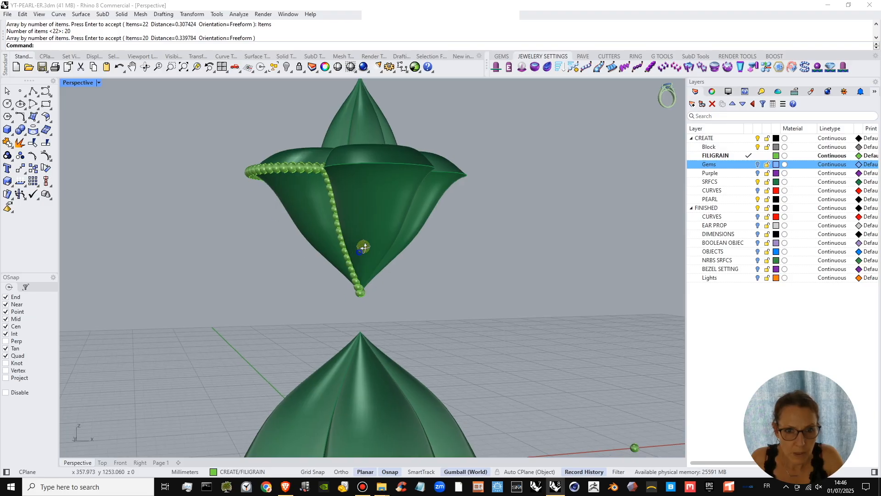
- Examine the bead filigree along the seams and petal rims of the upper flower and the lower cap
right_click_drag(364, 246, 462, 261)
scroll(375, 236, "down", 4)
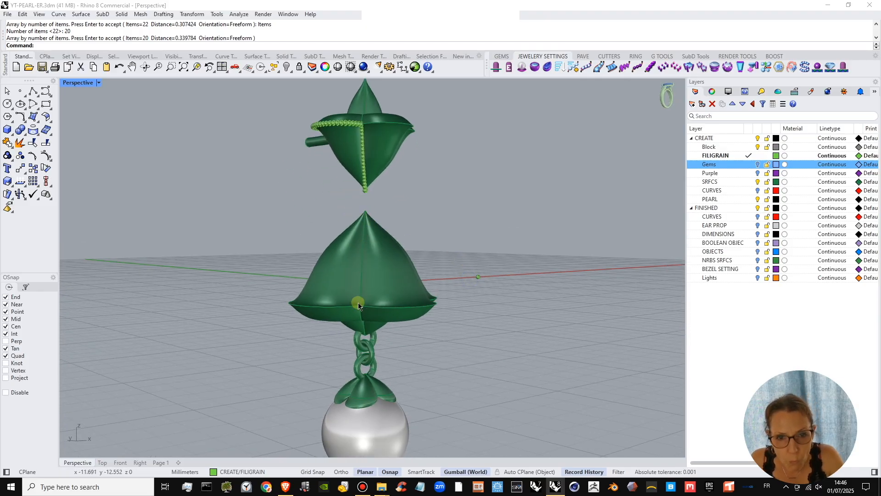
right_click_drag(433, 308, 356, 173)
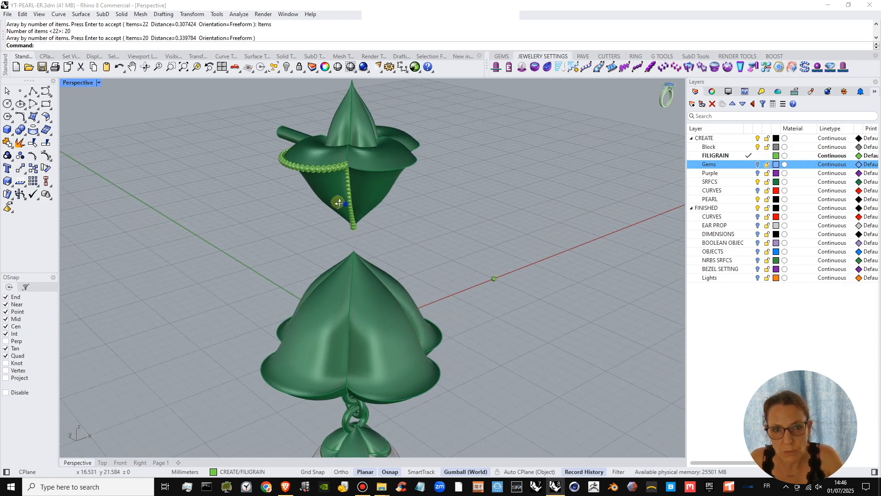
right_click_drag(339, 203, 330, 156)
right_click_drag(412, 192, 563, 182)
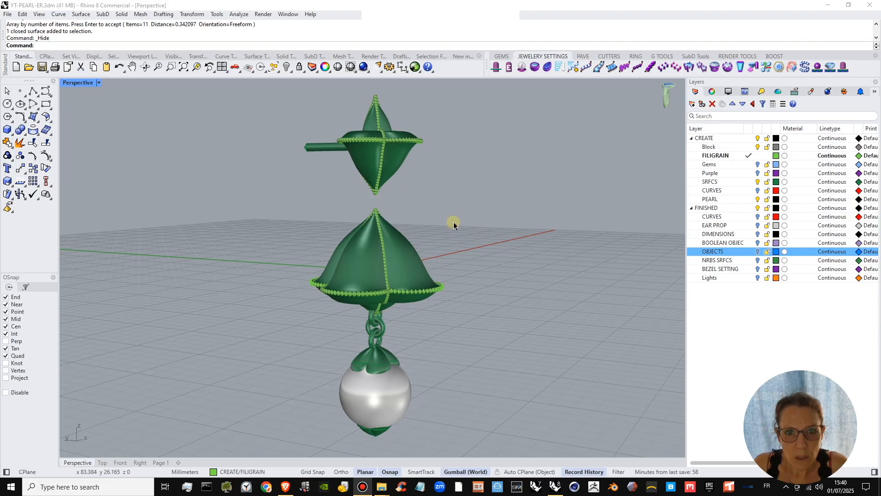
right_click_drag(450, 228, 397, 228)
scroll(373, 181, "up", 6)
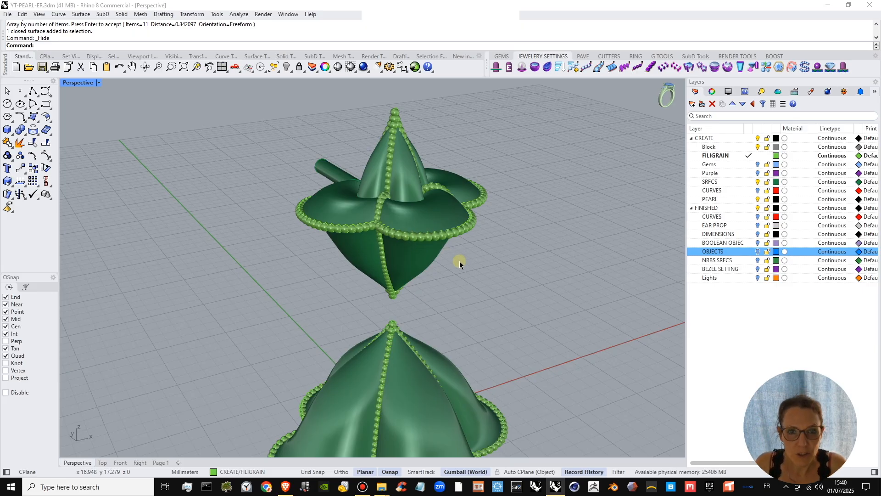
right_click_drag(466, 277, 468, 287, "shift")
right_click_drag(469, 287, 460, 269)
right_click_drag(427, 229, 475, 251, "shift")
right_click_drag(402, 176, 411, 197, "shift")
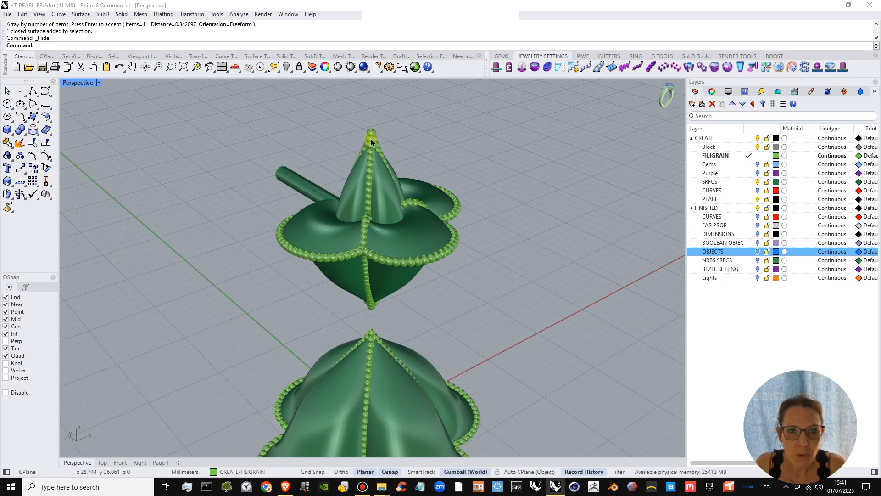
- Delete the overlapping duplicate beads stacked at the tip of the upper cone
scroll(371, 139, "up", 5)
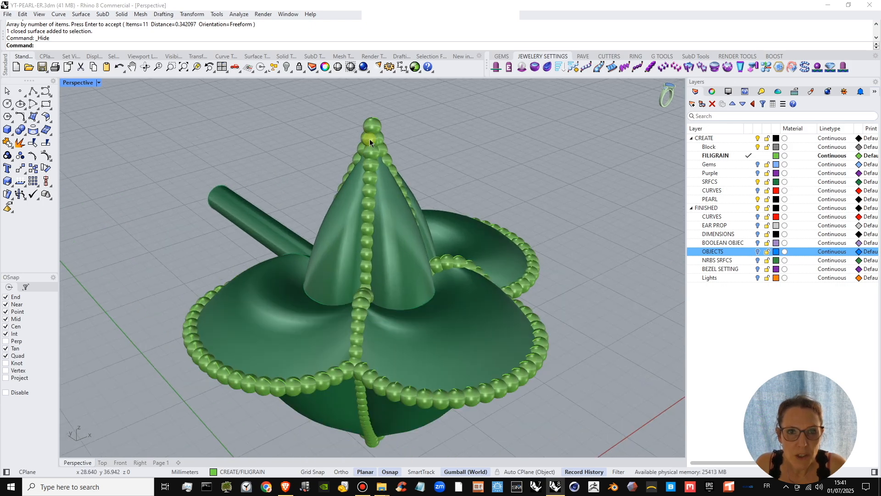
left_click(372, 127)
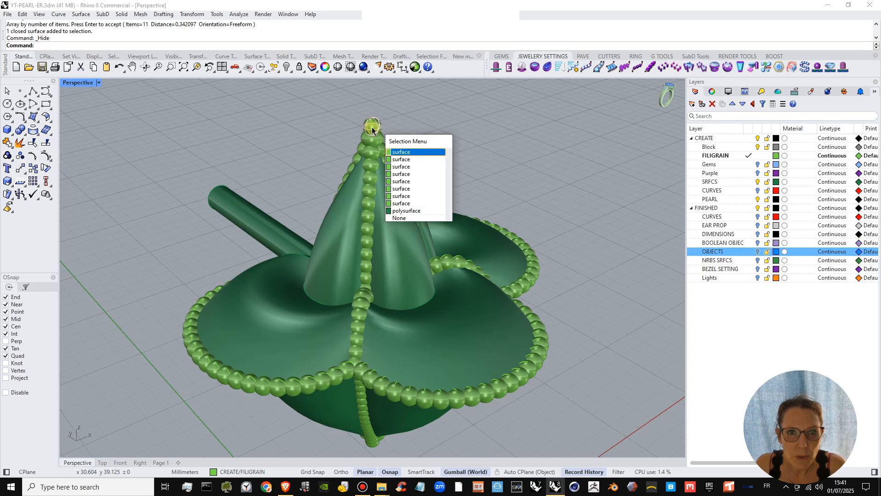
left_click(404, 159)
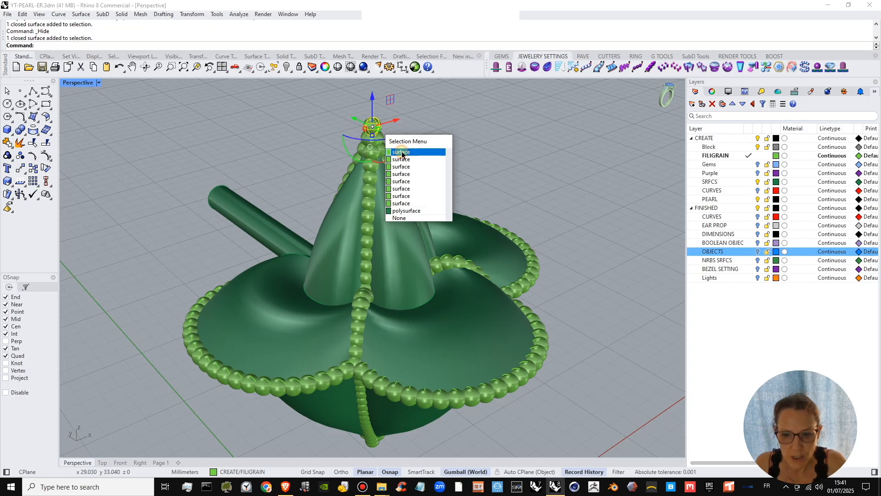
key("Delete")
left_click(379, 131)
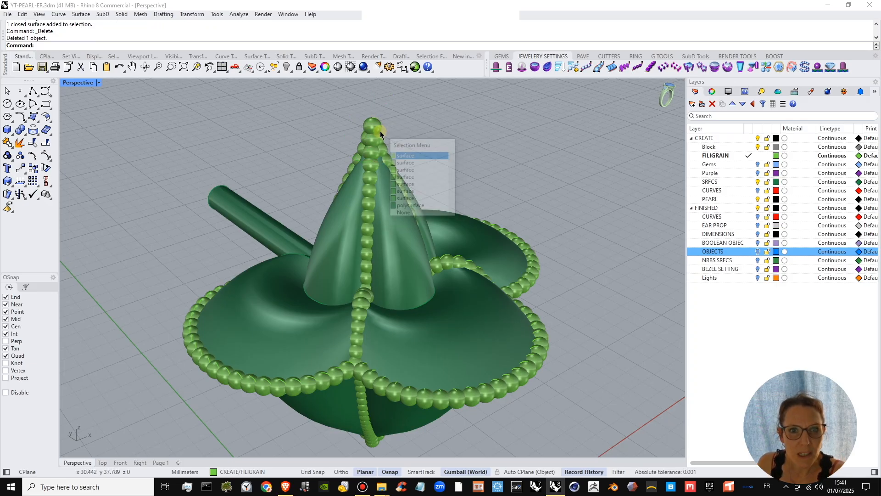
left_click(378, 131)
left_click(378, 128)
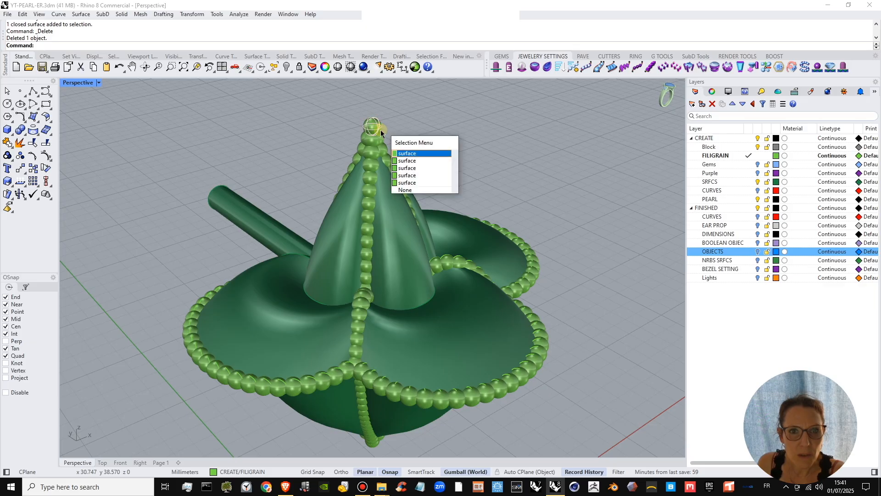
key("Delete")
- Undo the last bead deletion at the cone's tip and delete the reselected tip bead
right_click_drag(409, 155, 384, 147)
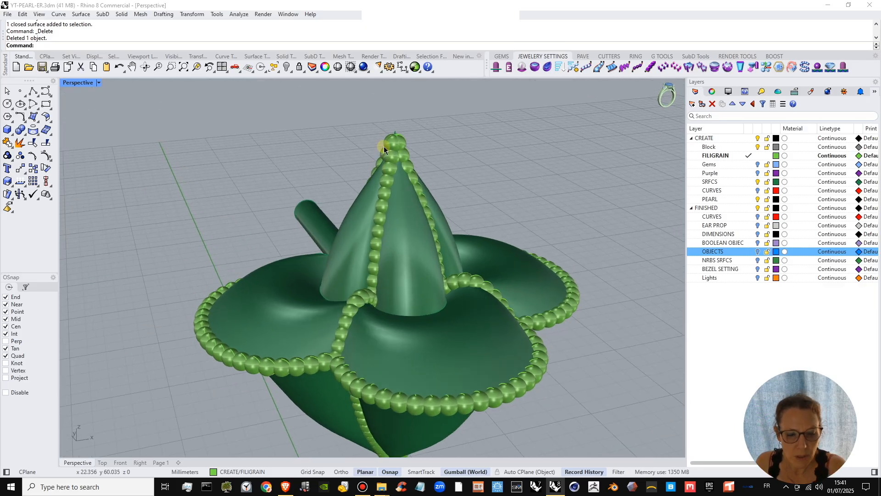
key("ctrl+z")
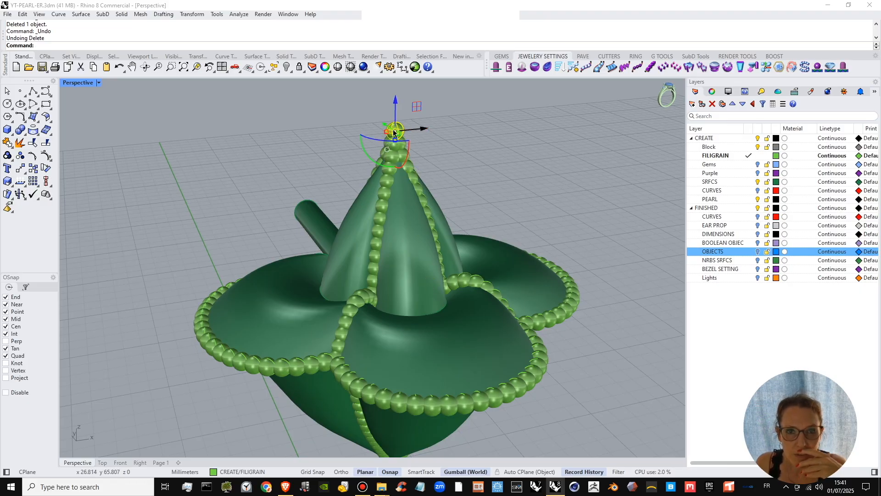
left_click(471, 136)
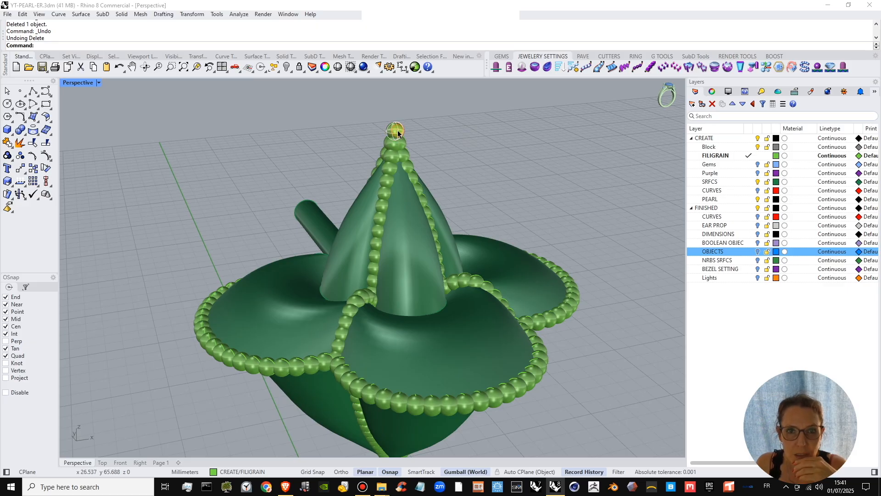
left_click(398, 134)
left_click(430, 156)
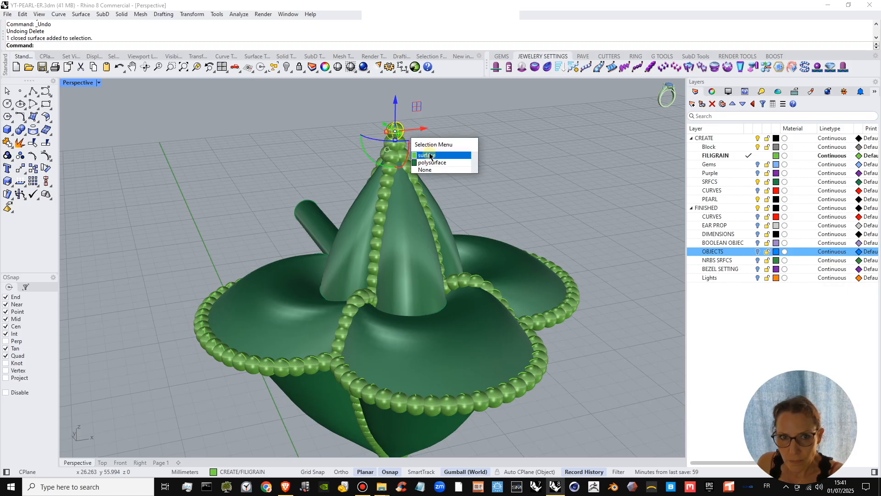
key("Delete")
- Delete the overlapping beads where the cone's right seam meets the front petal's bead row
right_click_drag(443, 191, 464, 260)
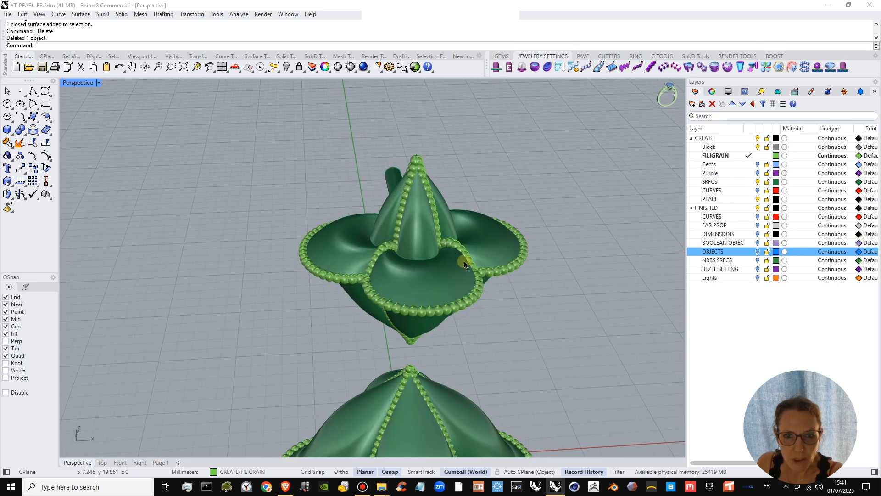
scroll(408, 230, "up", 5)
left_click(419, 234)
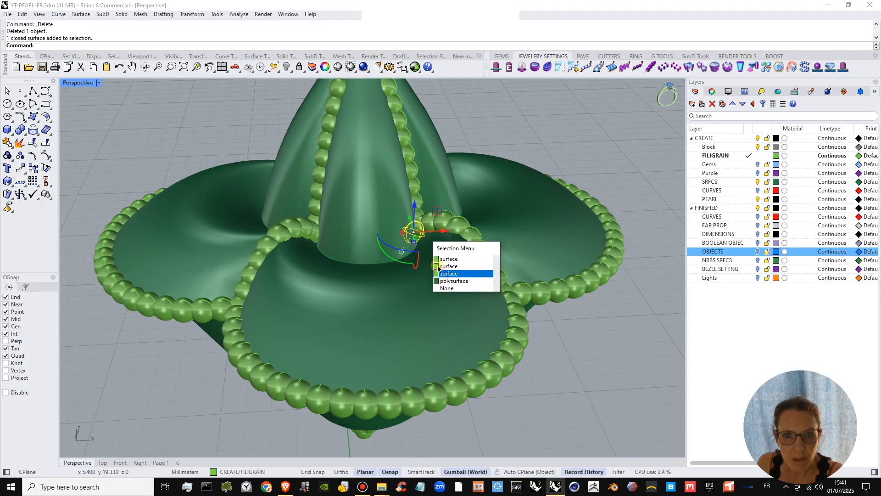
left_click(368, 241)
left_click(419, 240)
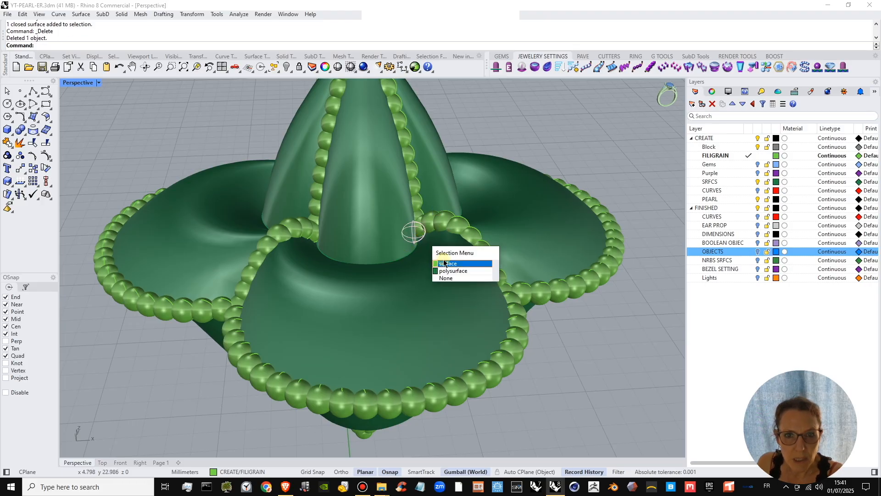
left_click(446, 264)
key("Delete")
- Delete the duplicate bead where the cone's left seam meets the front petal's bead row
right_click_drag(443, 262, 340, 250)
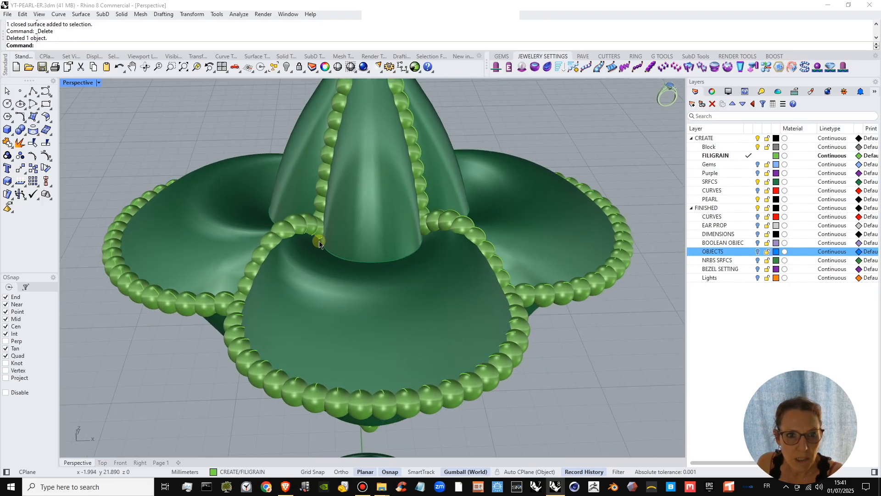
left_click(320, 239)
left_click(323, 241)
left_click(323, 242)
left_click(320, 236)
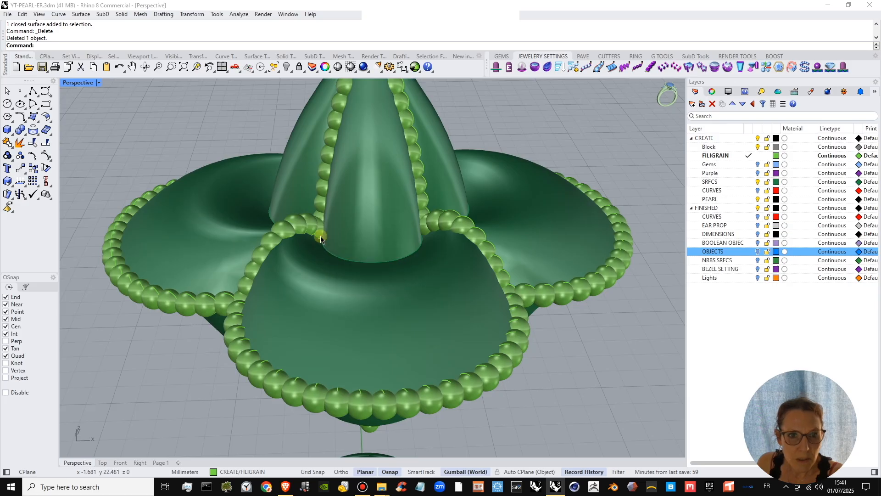
left_click(320, 236)
left_click(321, 211)
left_click(320, 218)
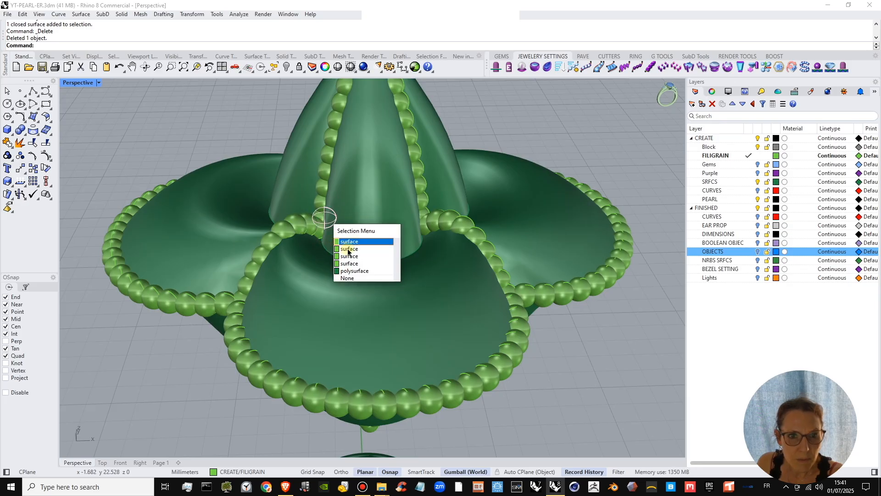
left_click(376, 264)
- Delete the duplicate beads stacked at the outer petal junction and undo the last deletion to keep one bead
right_click_drag(544, 241, 500, 294)
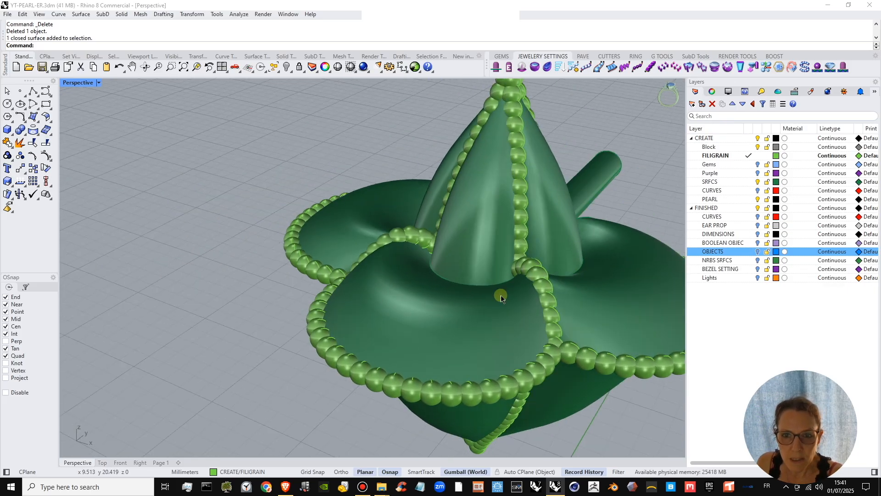
scroll(556, 380, "up", 3)
left_click(563, 328)
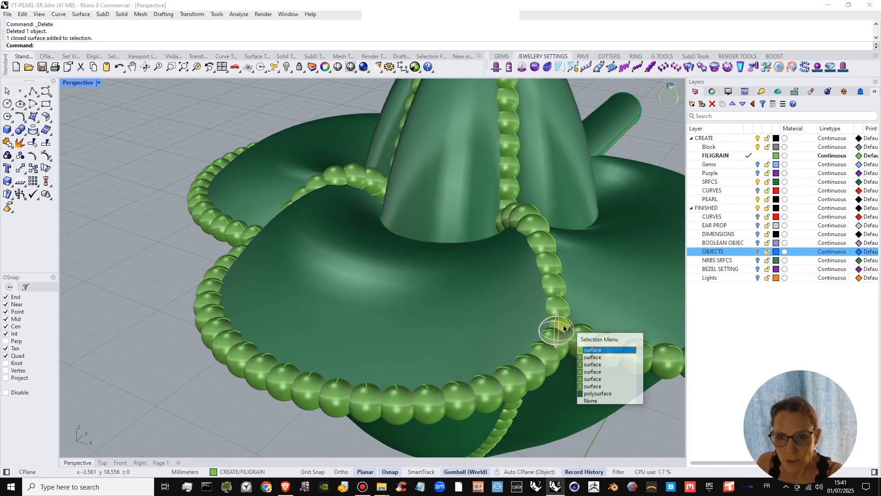
left_click(563, 325)
key("Delete")
left_click(563, 325)
left_click(563, 325)
key("Delete")
left_click(563, 325)
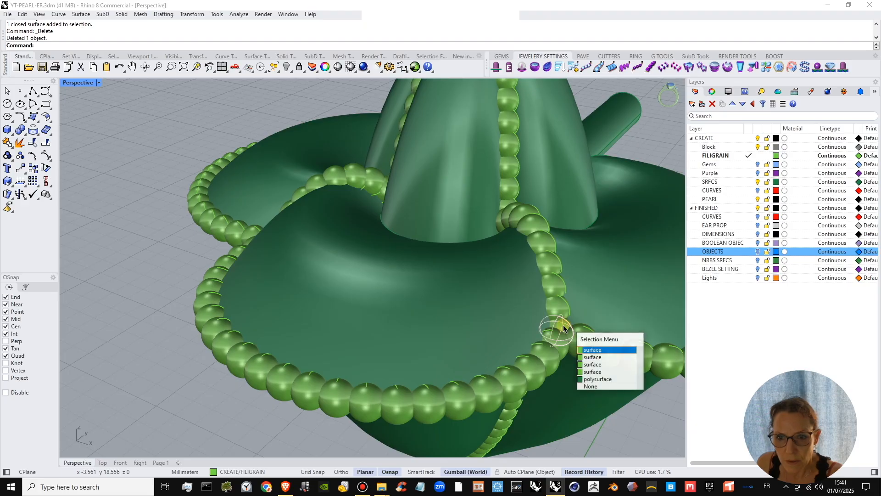
left_click(564, 325)
key("Delete")
left_click(563, 325)
left_click(564, 325)
key("Delete")
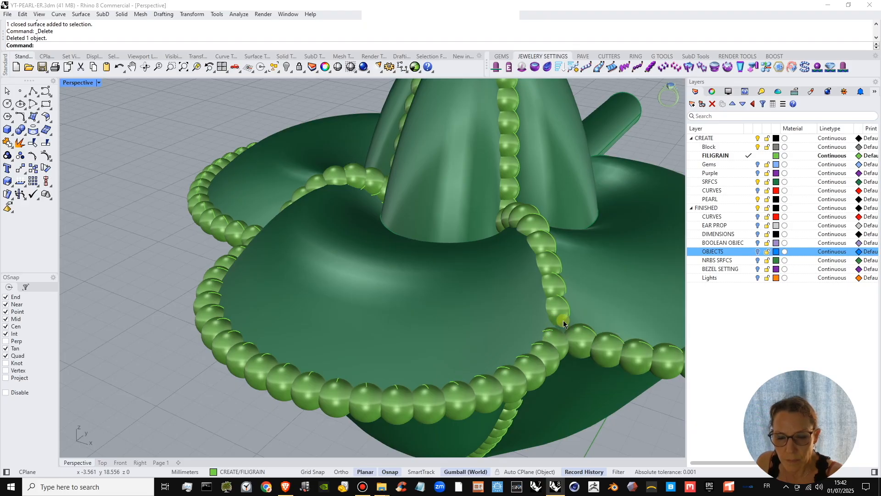
key("ctrl+z")
- Delete the duplicate beads at the two rim corners on either side of the ear post
right_click_drag(563, 321, 388, 344)
scroll(386, 297, "down", 8)
scroll(408, 317, "up", 1)
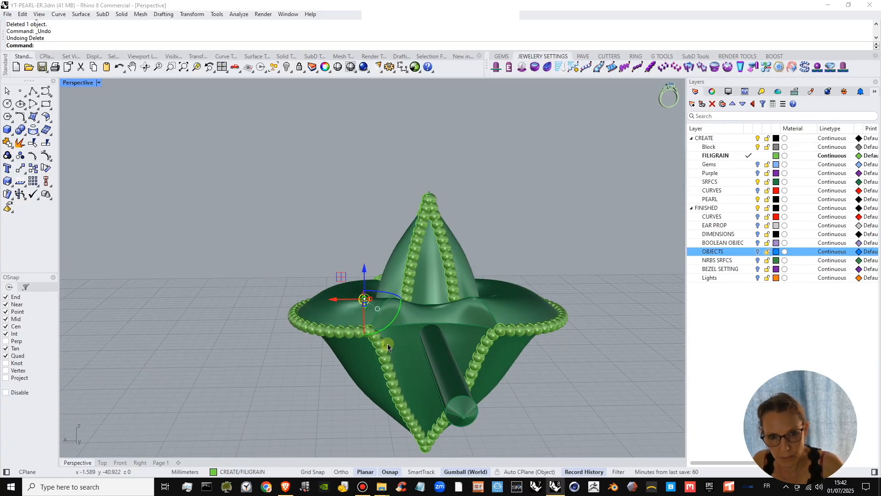
scroll(374, 330, "up", 3)
left_click(371, 327)
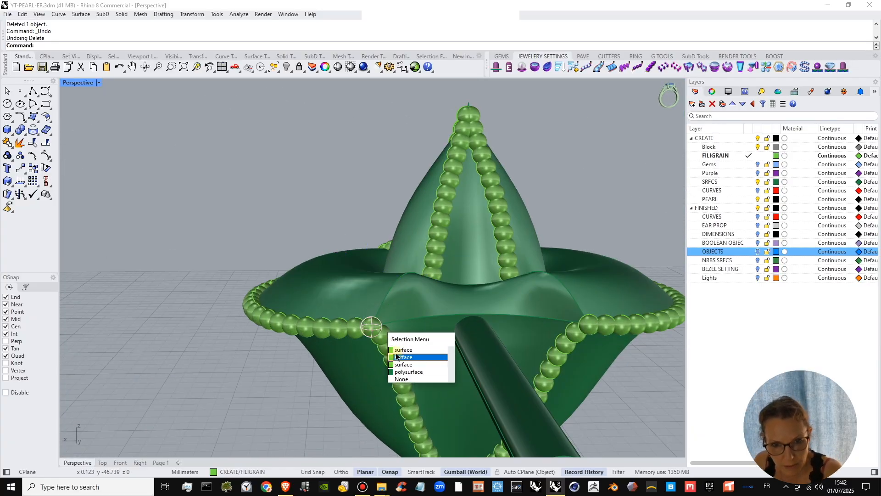
left_click(398, 358)
key("Delete")
left_click(386, 337)
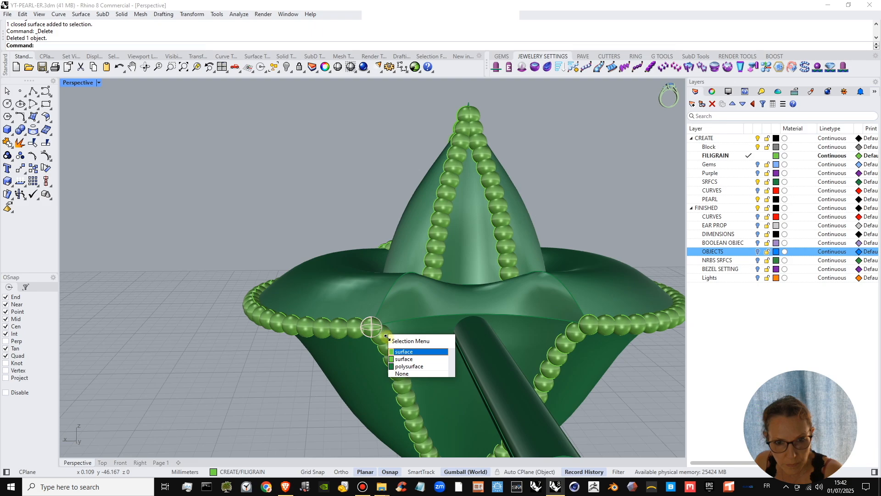
left_click(587, 325)
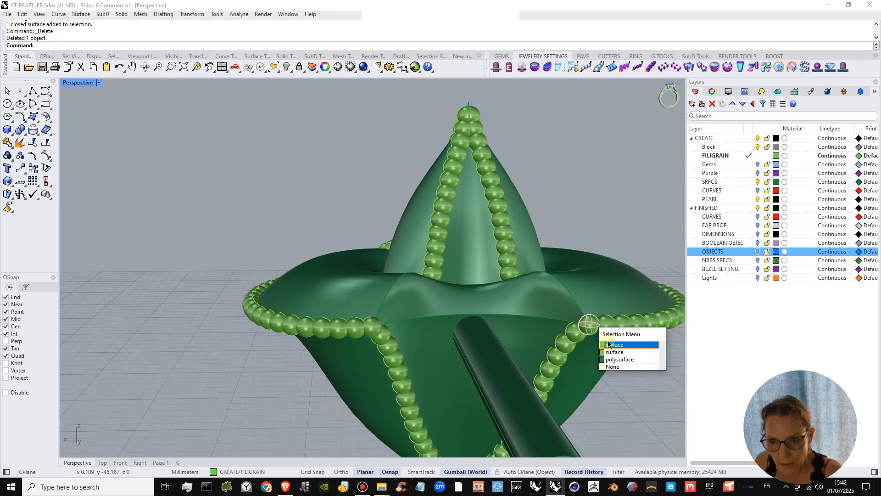
left_click(611, 348)
key("Delete")
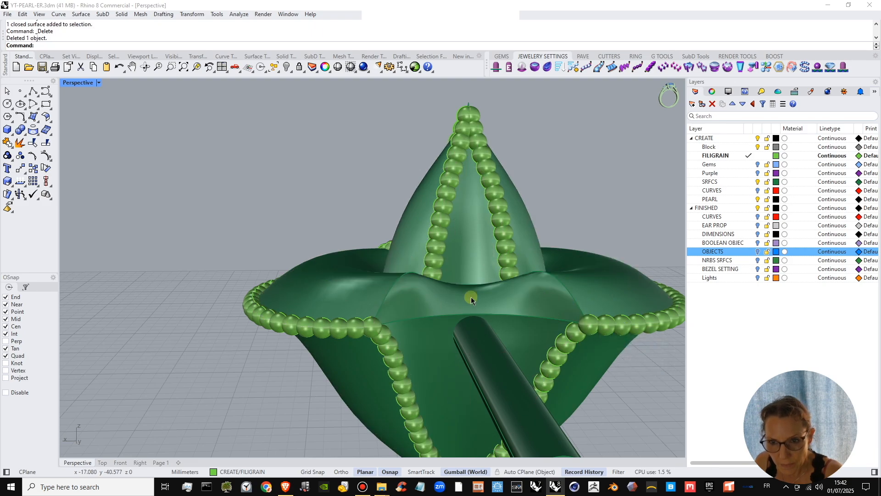
- Delete the stacked duplicate beads at the remaining outer petal junction and undo the last deletion to keep one bead
scroll(471, 299, "down", 4)
right_click_drag(471, 298, 309, 340)
scroll(310, 339, "up", 4)
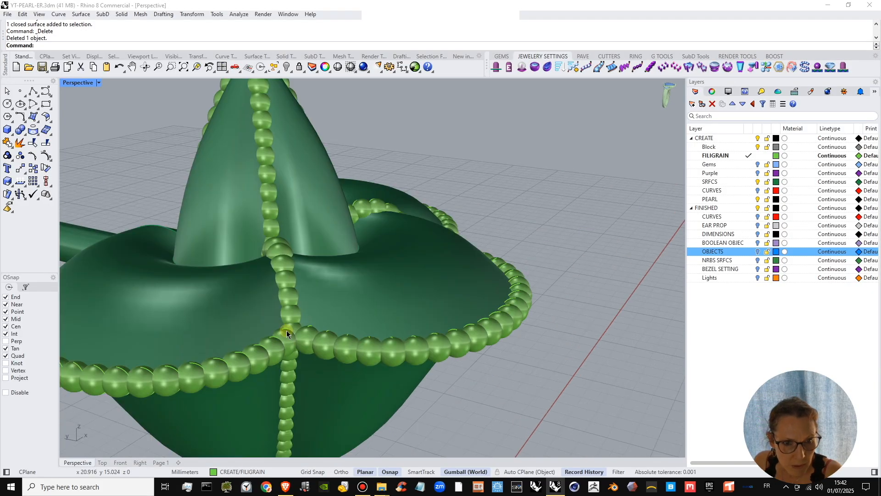
left_click(296, 327)
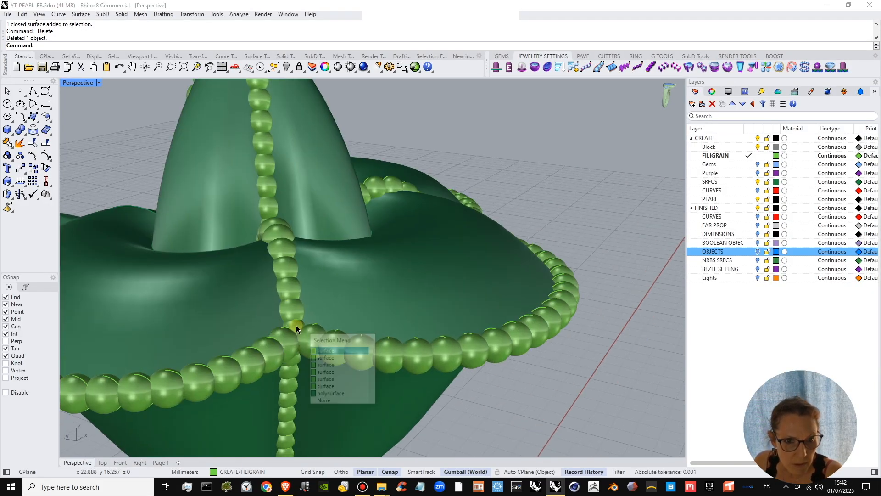
key("Escape")
left_click(297, 325)
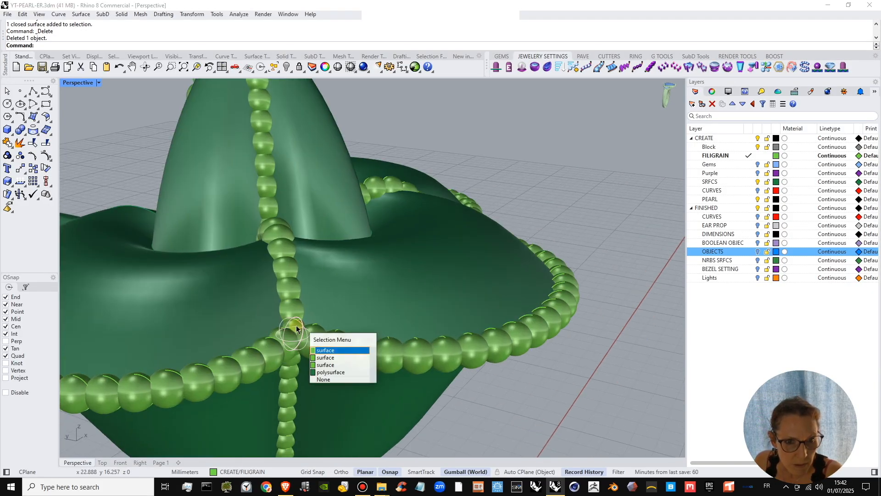
key("Escape")
key("ctrl+z")
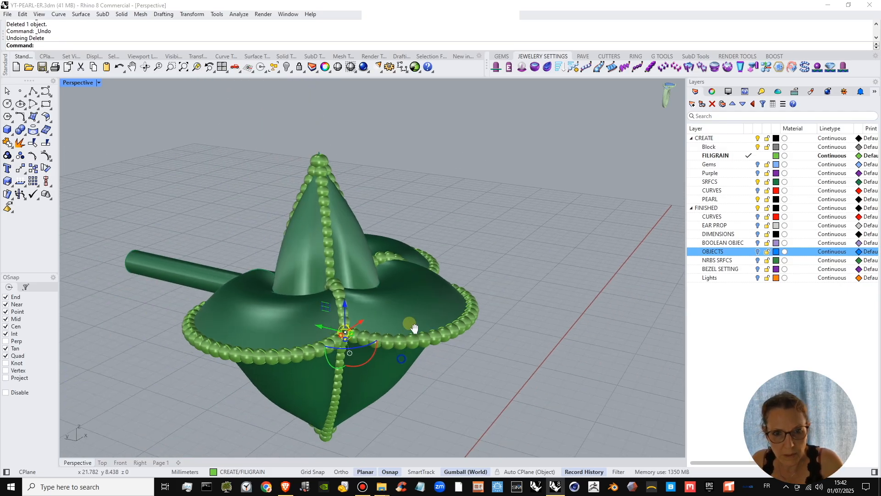
- Delete the duplicate beads stacked at the bottom tip of the upper earring ornament
scroll(384, 341, "down", 5)
right_click_drag(461, 307, 446, 282)
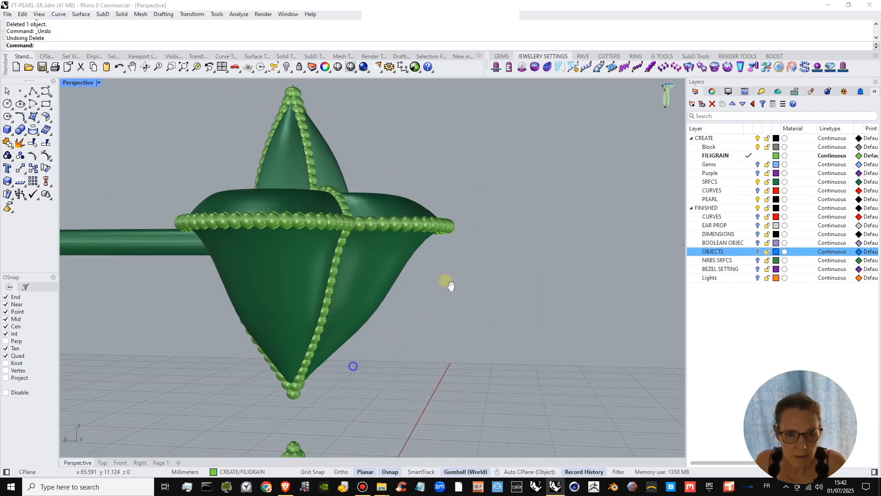
scroll(468, 272, "up", 5)
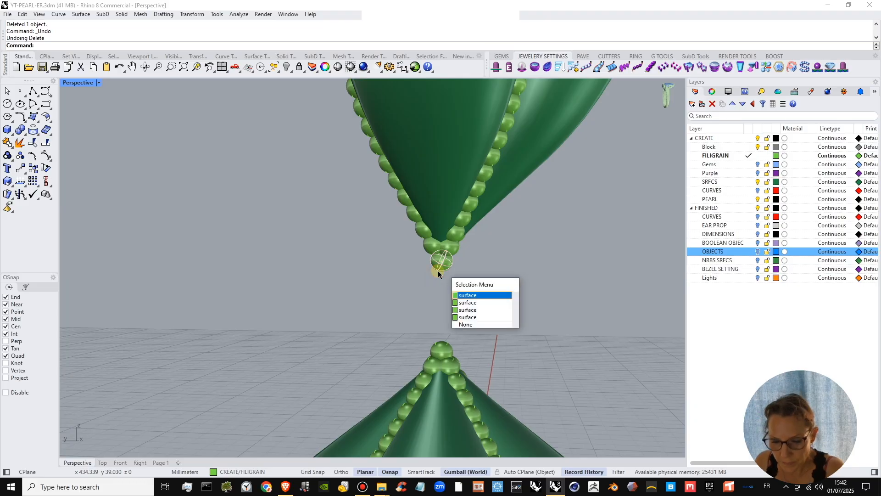
left_click(439, 271)
key("Delete")
left_click(442, 263)
left_click(441, 263)
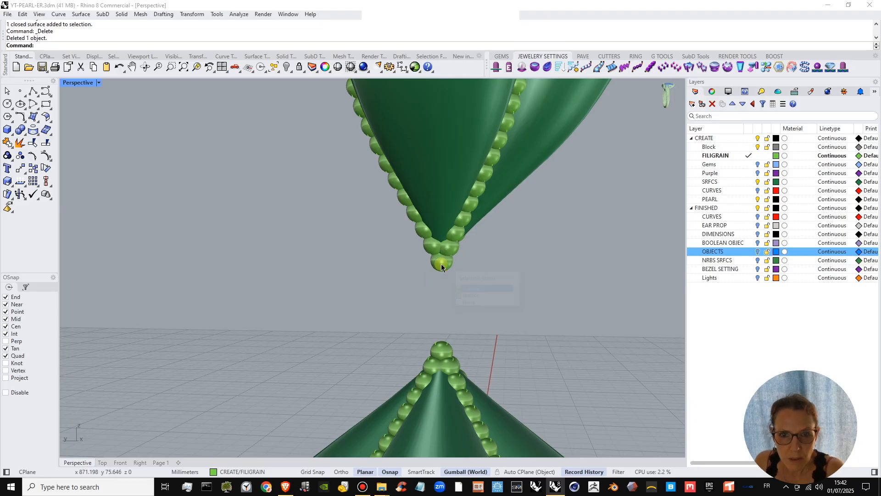
left_click(434, 248)
left_click(528, 298)
scroll(537, 297, "down", 5)
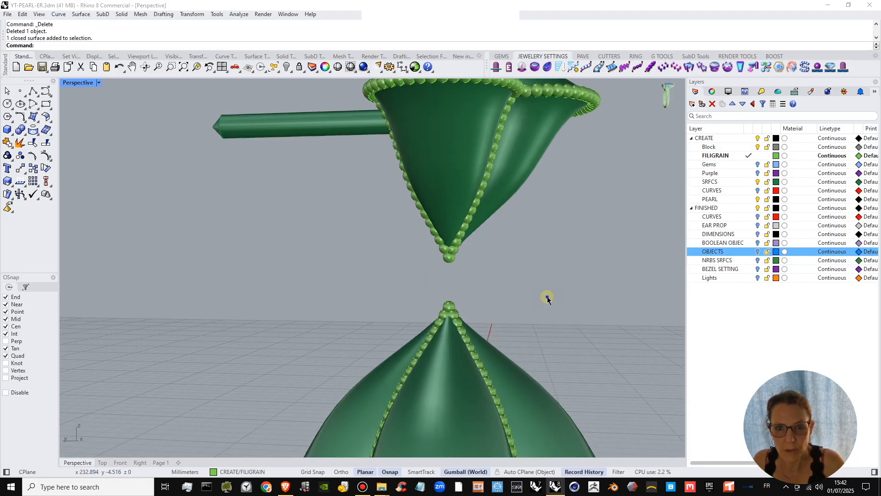
- Boolean-union the upper ornament's body with all of its filigree beads
right_click_drag(547, 295, 352, 221)
left_click_drag(287, 141, 514, 345)
left_click(21, 130)
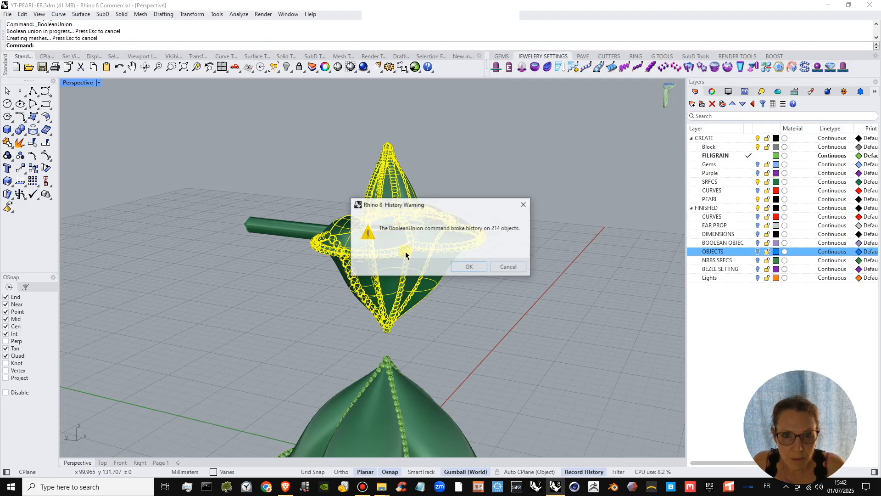
left_click(474, 267)
- Delete the duplicate bead stacked at the top tip of the lower bell
right_click_drag(419, 287, 390, 238)
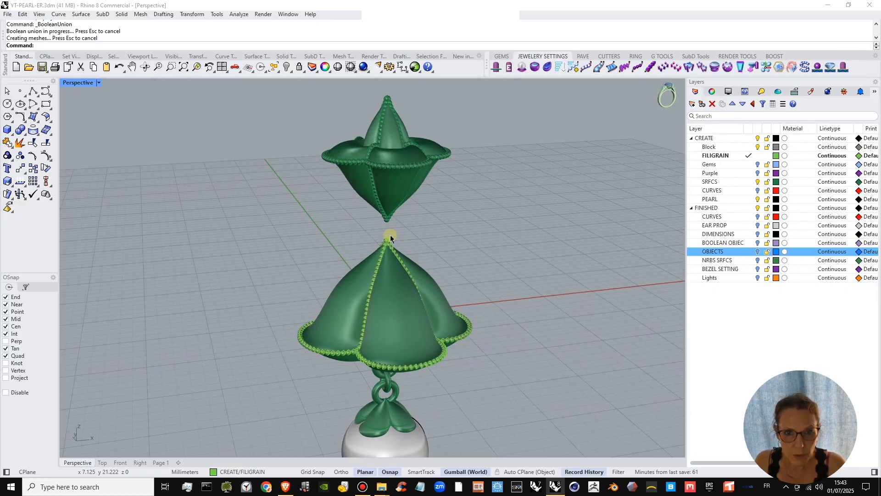
scroll(387, 249, "up", 5)
left_click(384, 247)
key("Return")
key("Delete")
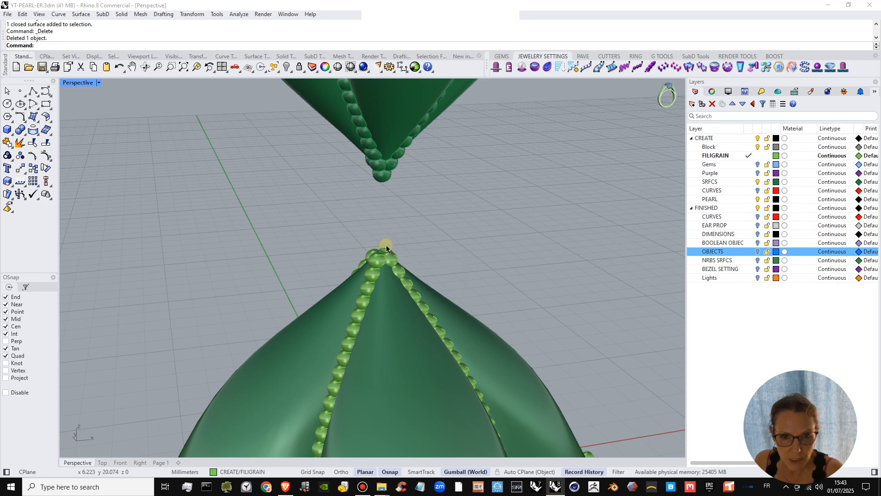
- Show the Purple and Gems layers to examine the connector between the upper ornament and the bell, and hide both layers again
scroll(393, 258, "down", 5)
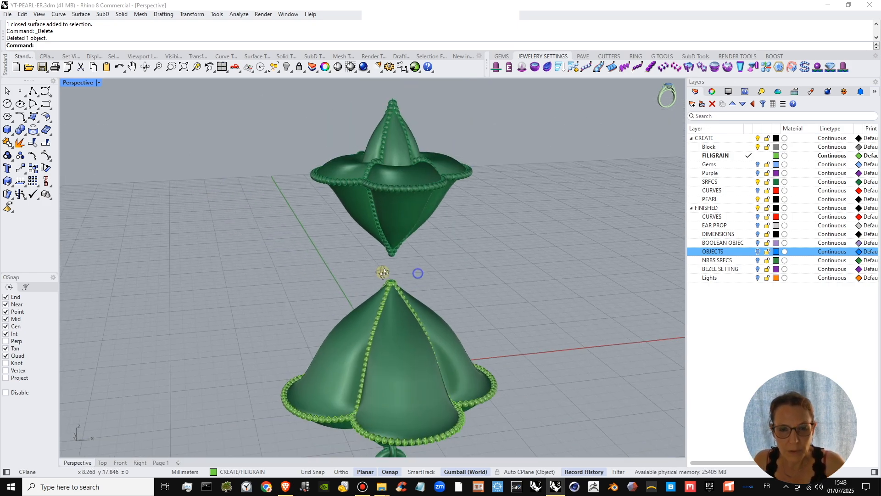
right_click_drag(354, 197, 387, 233)
scroll(405, 203, "down", 7)
scroll(398, 244, "down", 6)
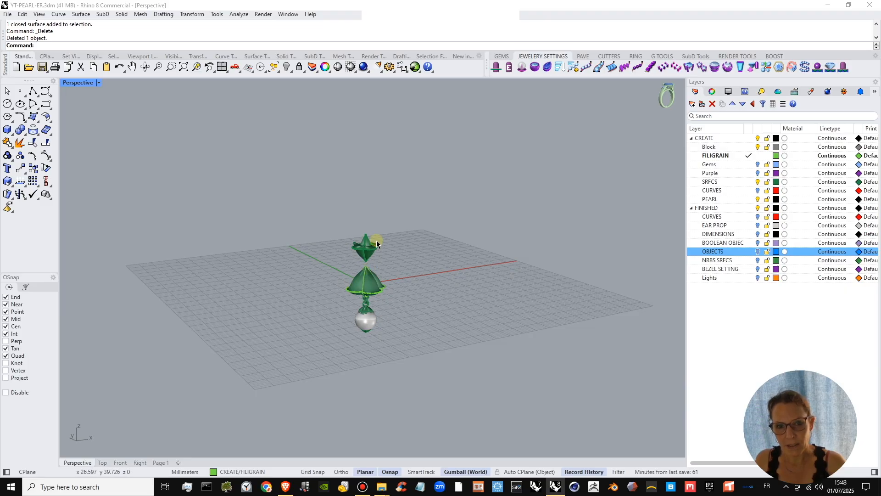
scroll(363, 255, "up", 5)
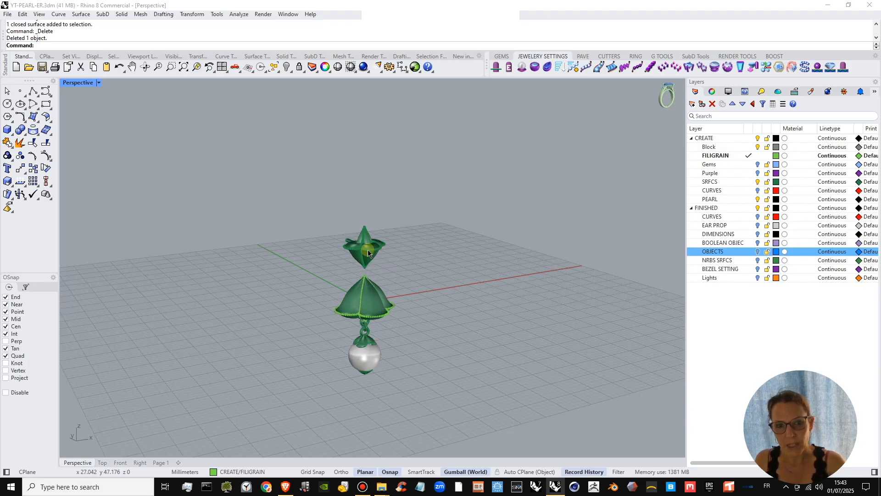
right_click_drag(354, 266, 384, 236)
scroll(388, 298, "up", 5)
scroll(370, 199, "up", 4)
left_click(758, 173)
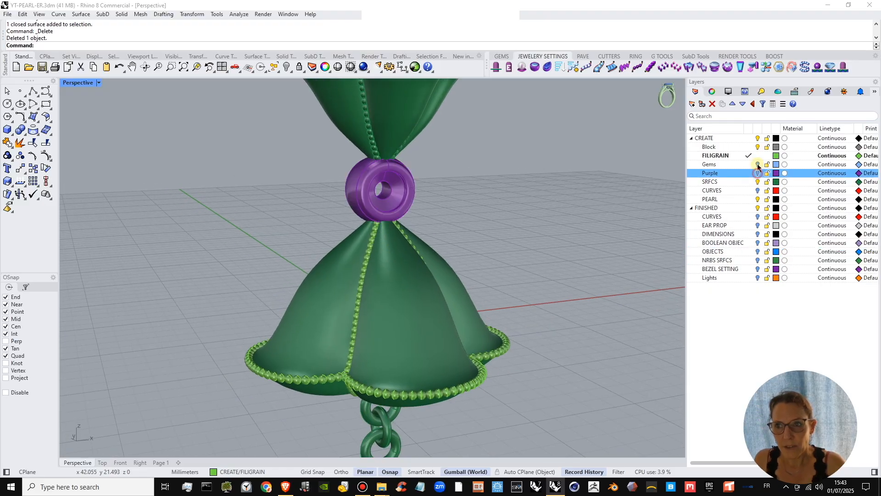
left_click(758, 165)
right_click_drag(537, 215, 352, 221)
left_click(758, 164)
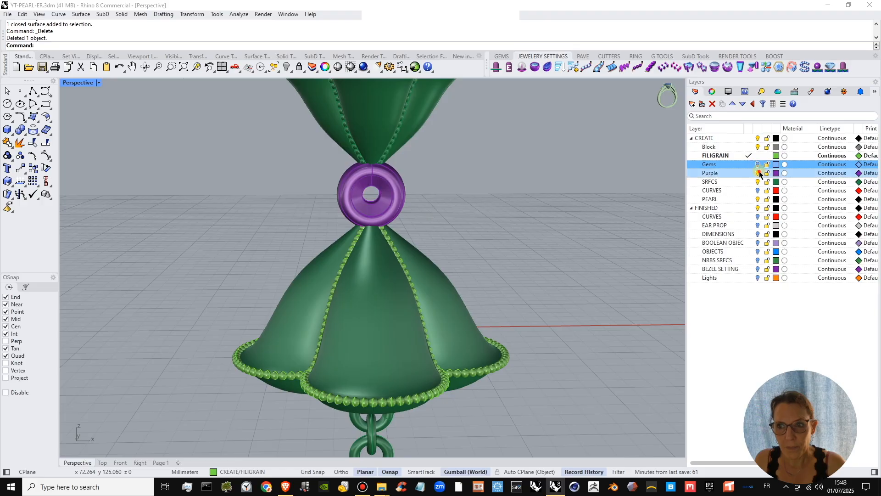
left_click(758, 173)
- Check the bead at the bell's bottom tip, beside the first chain link, for stacked duplicates
right_click_drag(586, 247, 425, 354)
scroll(376, 353, "up", 3)
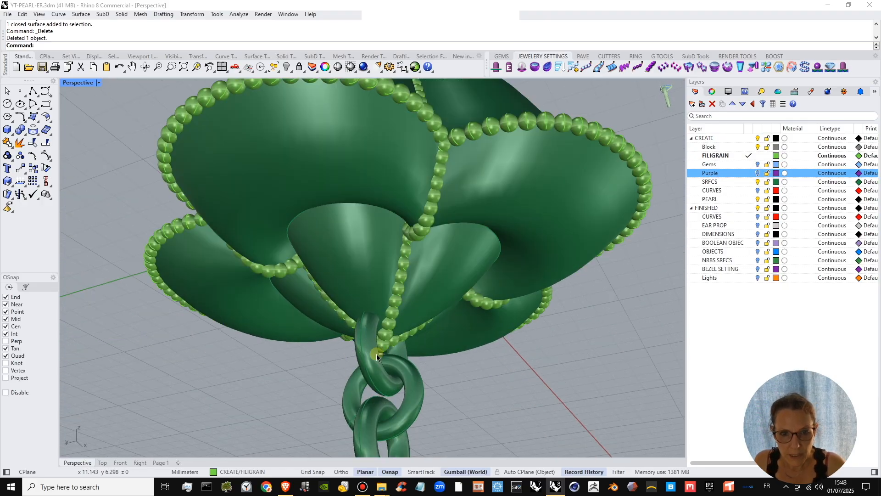
left_click(384, 347)
left_click(385, 346)
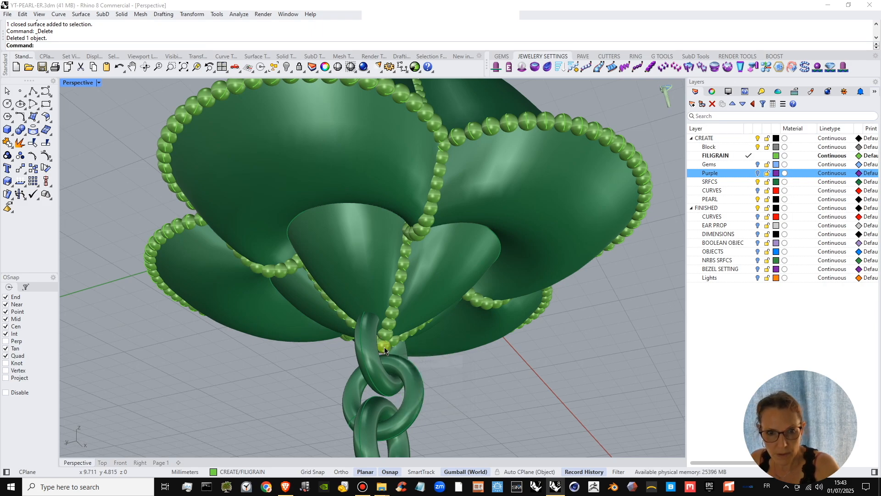
left_click(385, 347)
key("Escape")
- Boolean-union the lower bell's body with all of its filigree beads
right_click_drag(386, 348, 481, 184)
scroll(481, 184, "down", 3)
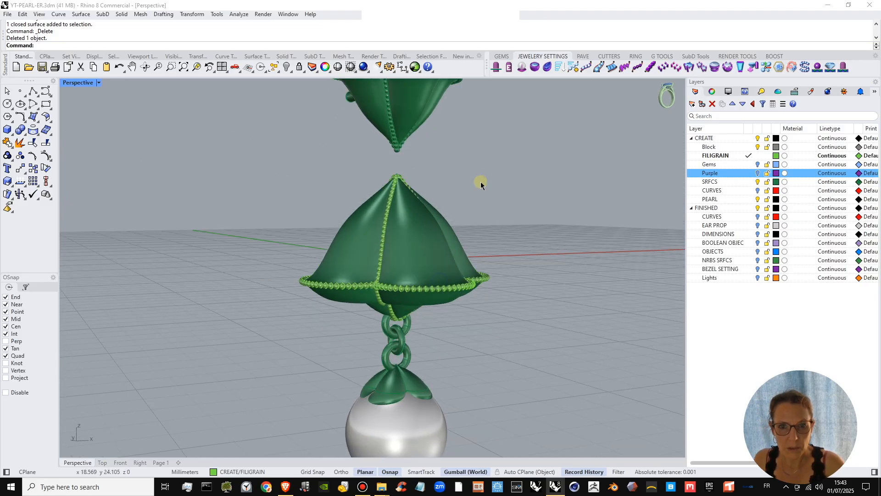
left_click_drag(376, 324, 240, 307)
left_click_drag(243, 162, 527, 321)
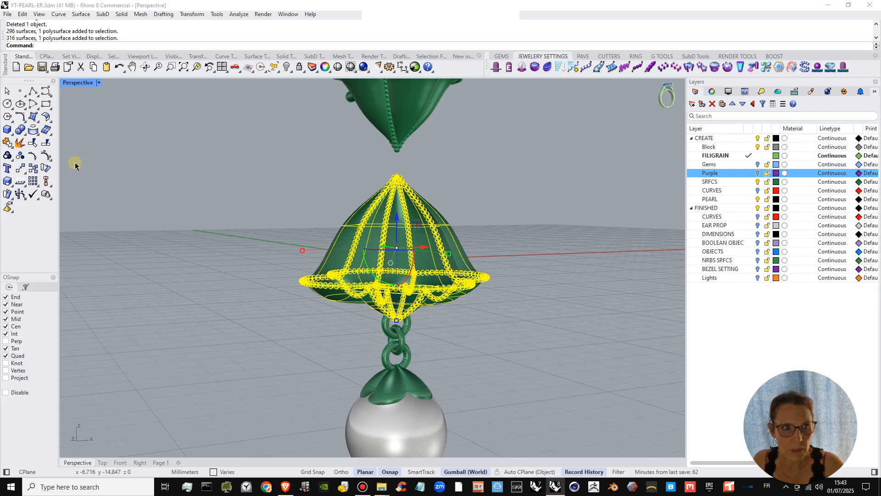
left_click(32, 132)
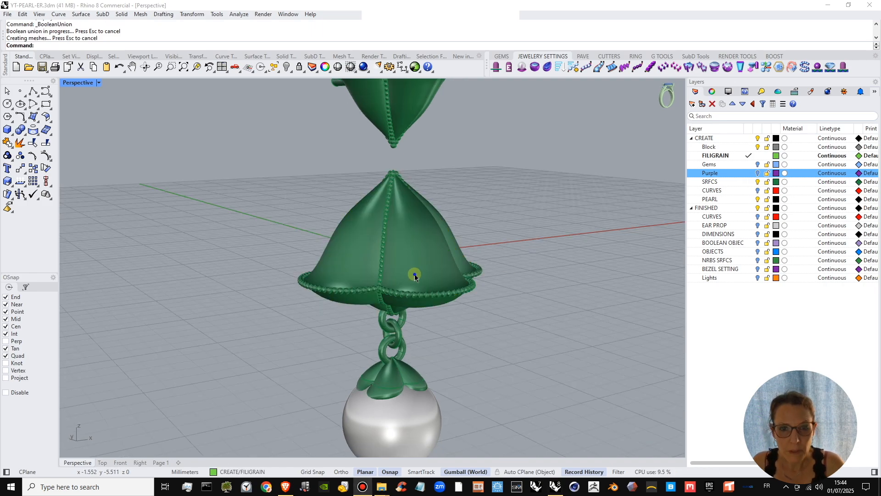
- Select the merged bell and examine whether its body and beads form one solid
left_click(415, 275)
right_click_drag(415, 275, 414, 295)
key("Escape")
left_click(404, 257)
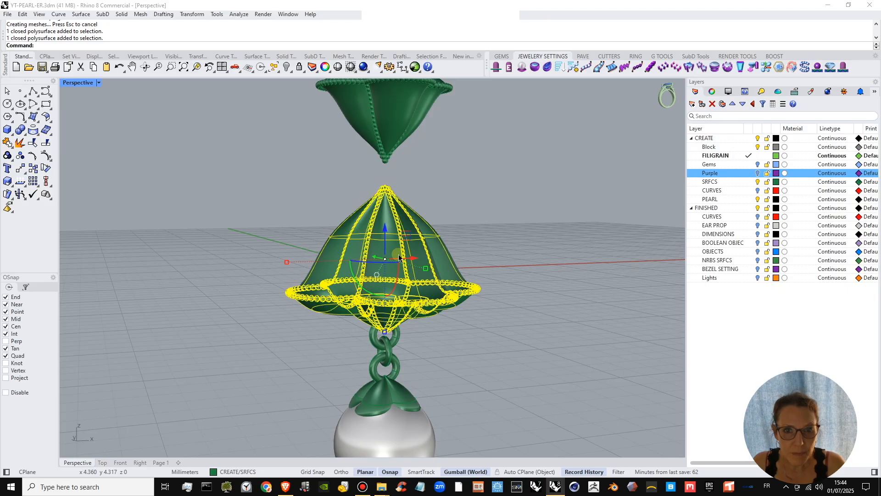
right_click_drag(487, 247, 412, 265)
left_click(494, 250)
mouse_move(494, 250)
right_mouse_down()
mouse_move(478, 247)
mouse_move(489, 250)
right_mouse_up()
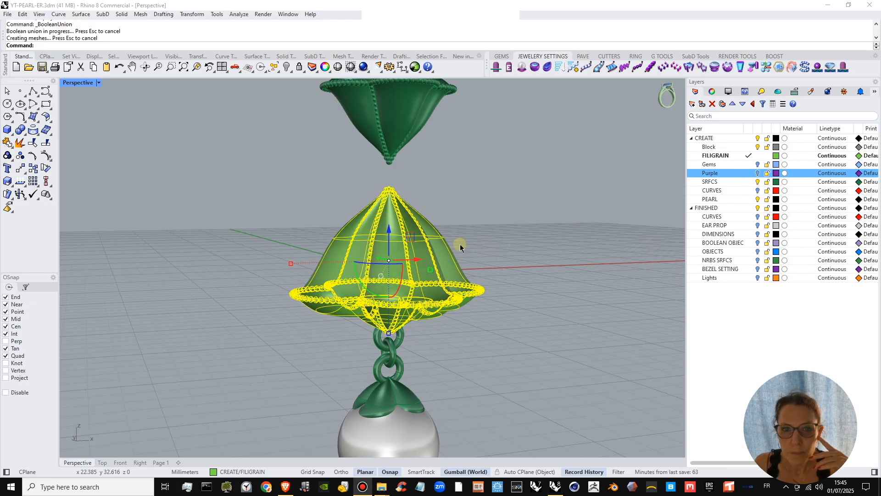
left_click(466, 239)
left_click(397, 256)
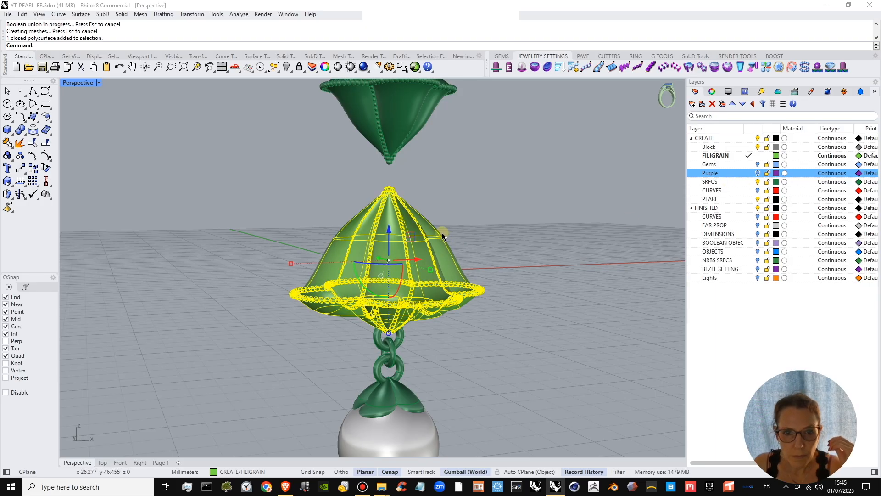
- Switch the perspective view to the Ghosted display mode and deselect the bell
left_click(99, 83)
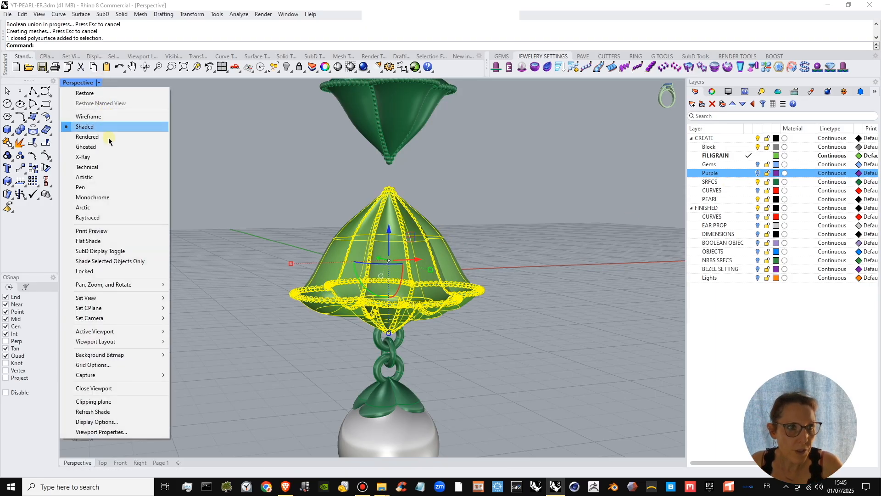
left_click(108, 147)
left_click(524, 248)
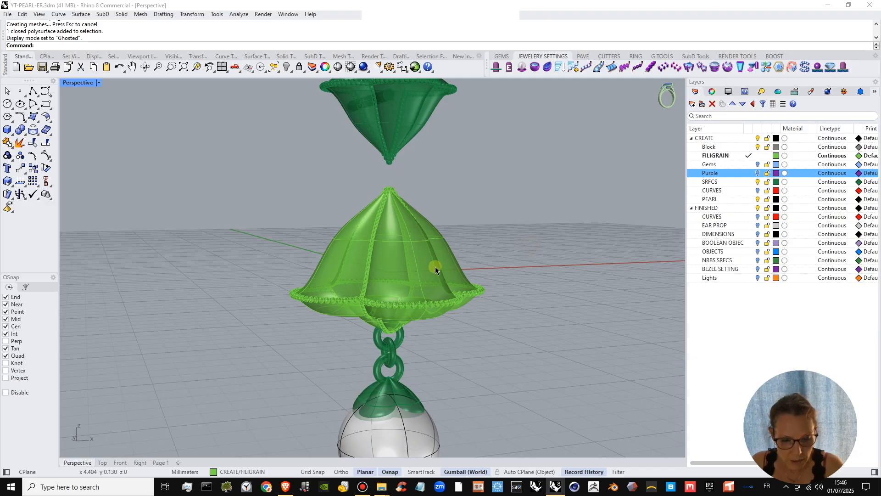
- Paste the copied plain bell body in place and scale it down uniformly so it sits inside the beaded bell
key("ctrl+v")
scroll(390, 268, "up", 5)
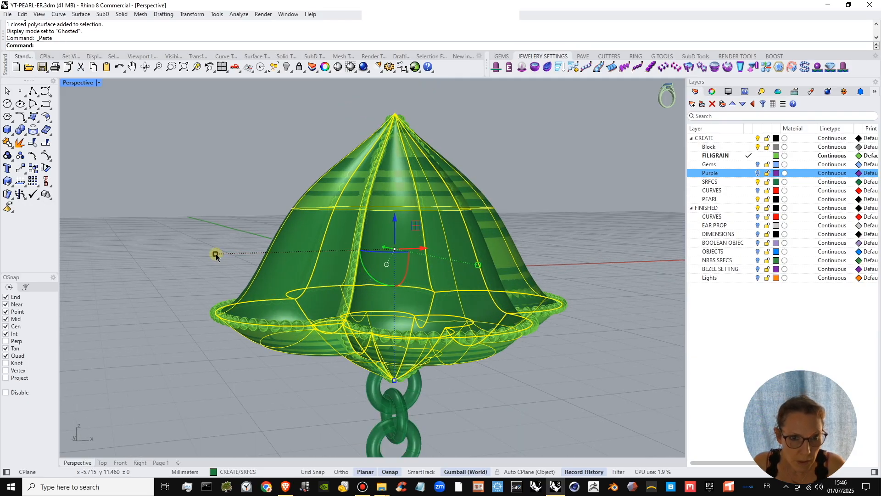
left_click_drag(216, 254, 252, 253)
left_click(443, 266)
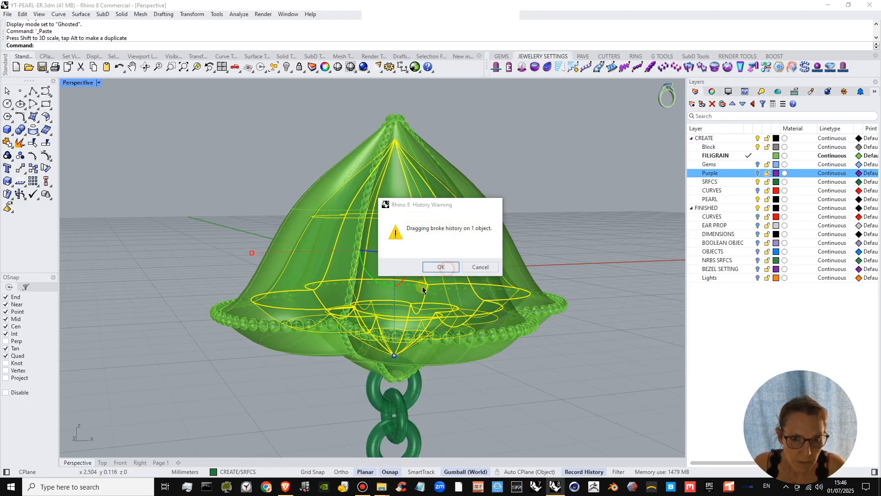
- Adjust the smaller bell copy's height inside the beaded bell by moving it slightly along the vertical axis
right_click_drag(422, 286, 393, 268)
left_click_drag(409, 225, 411, 234)
mouse_move(425, 256)
right_mouse_down()
mouse_move(429, 274)
mouse_move(425, 247)
right_mouse_up()
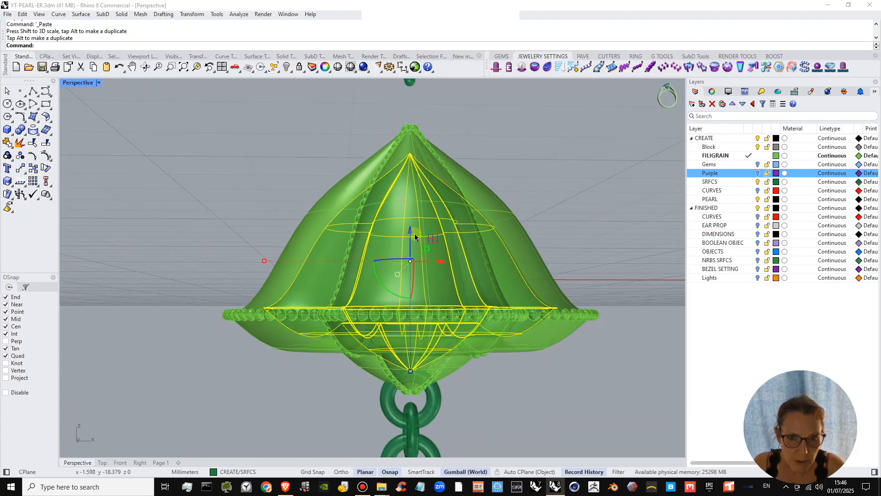
left_click_drag(412, 232, 414, 226)
left_click(580, 185)
- Inspect the fit of the smaller bell copy inside the beaded bell in the side and perspective views
right_click_drag(445, 233, 411, 230)
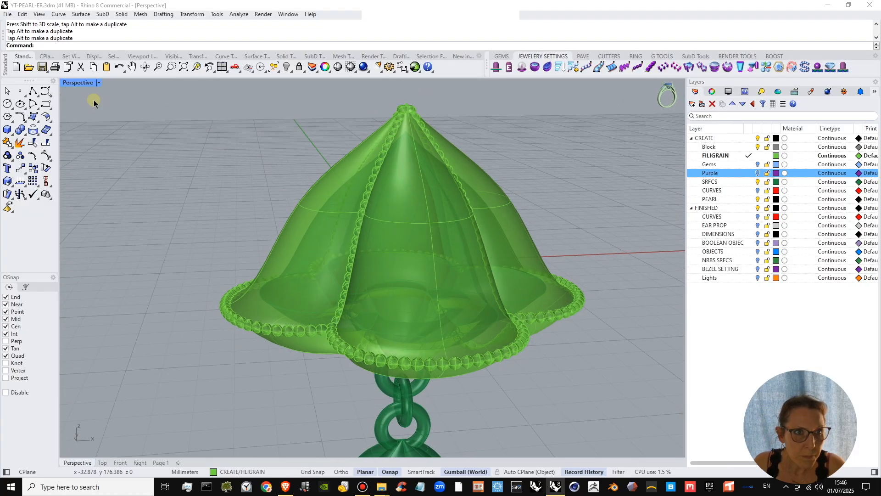
double_click(75, 83)
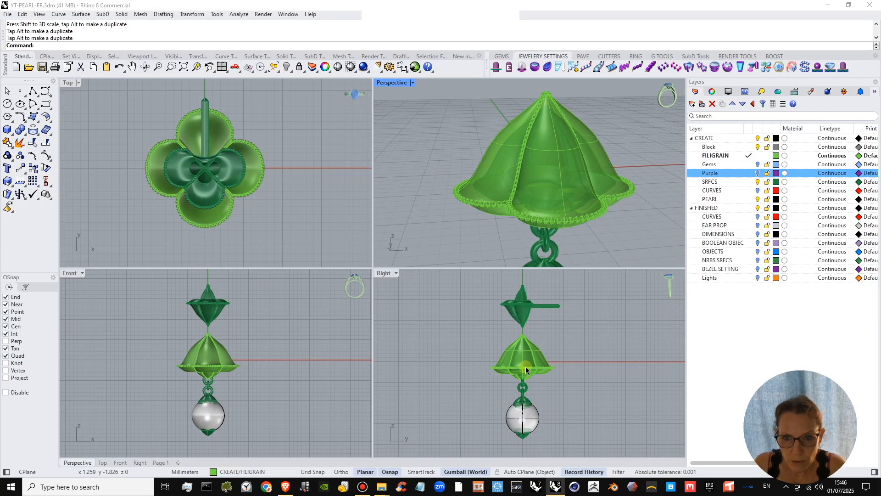
scroll(526, 370, "up", 5)
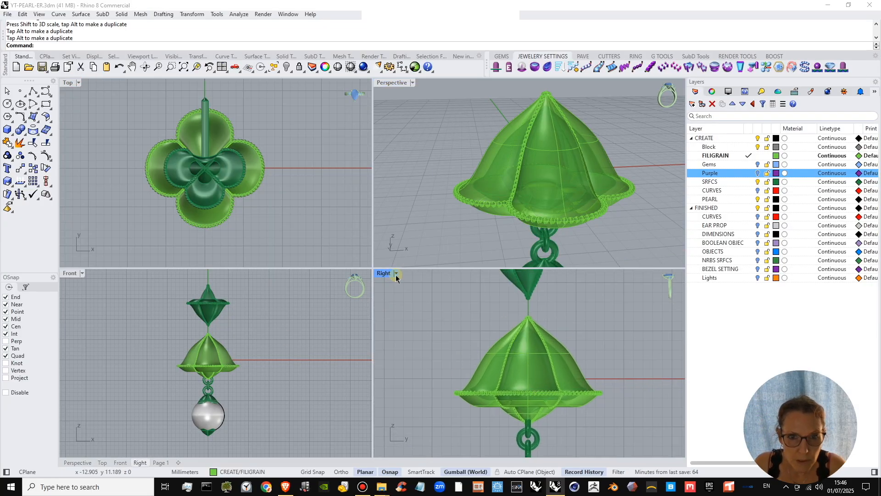
double_click(398, 87)
right_click_drag(423, 237, 433, 288)
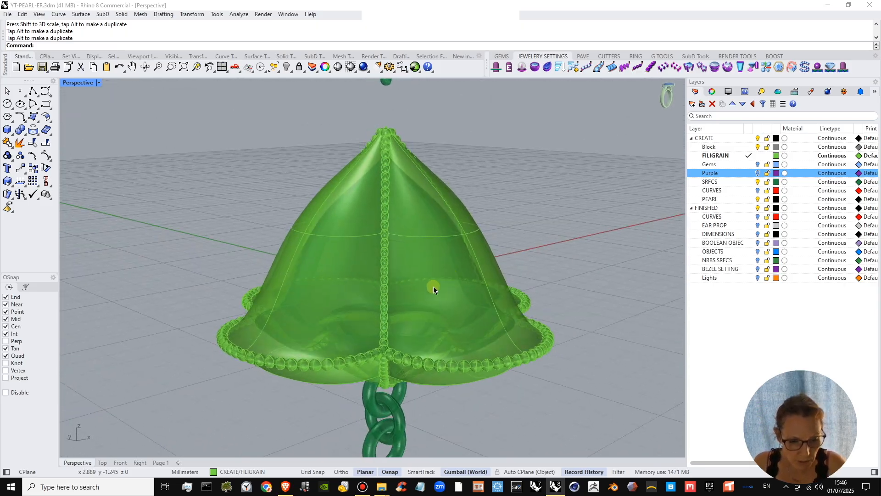
key("ctrl+w")
key("ctrl+w")
key("ctrl+w")
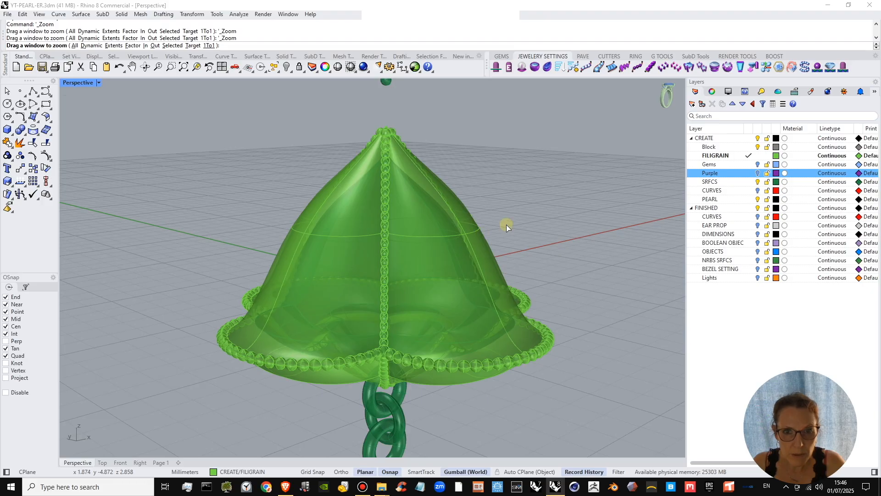
key("Escape")
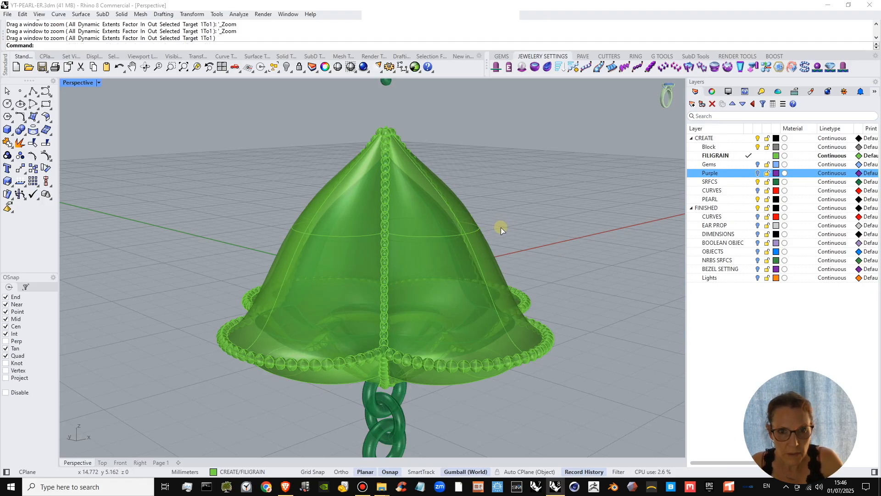
key("ctrl+w")
key("Escape")
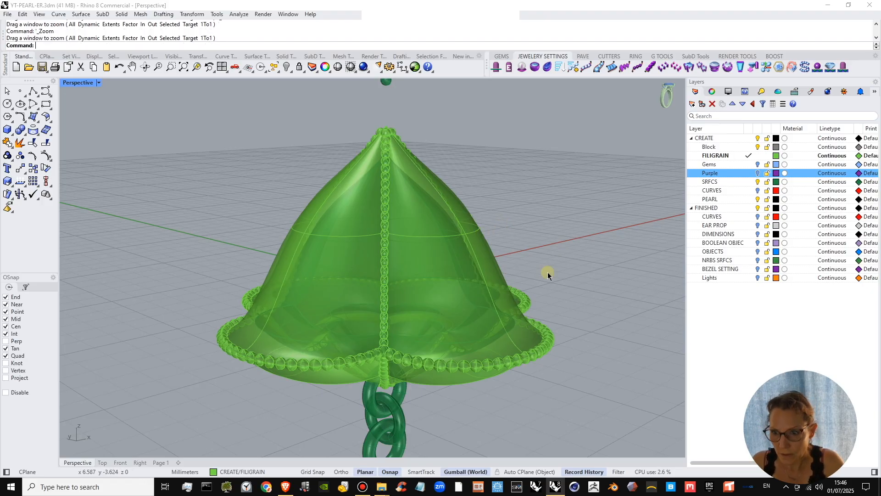
key("alt")
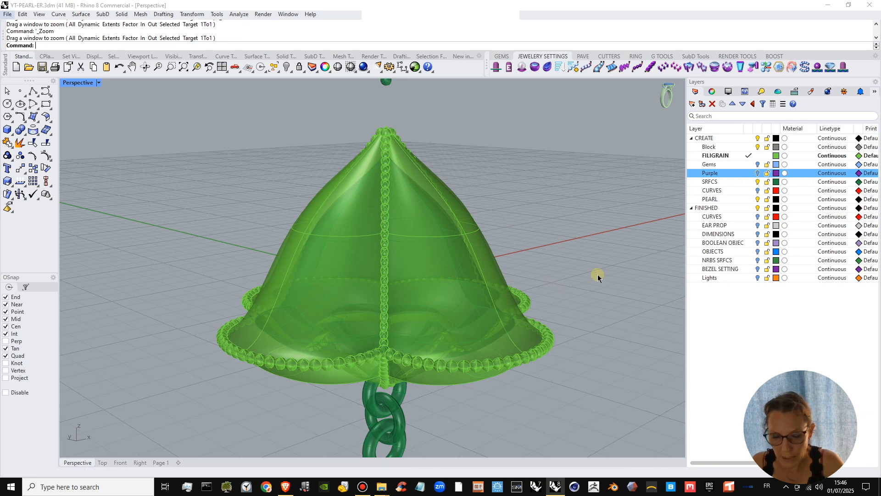
key("Escape")
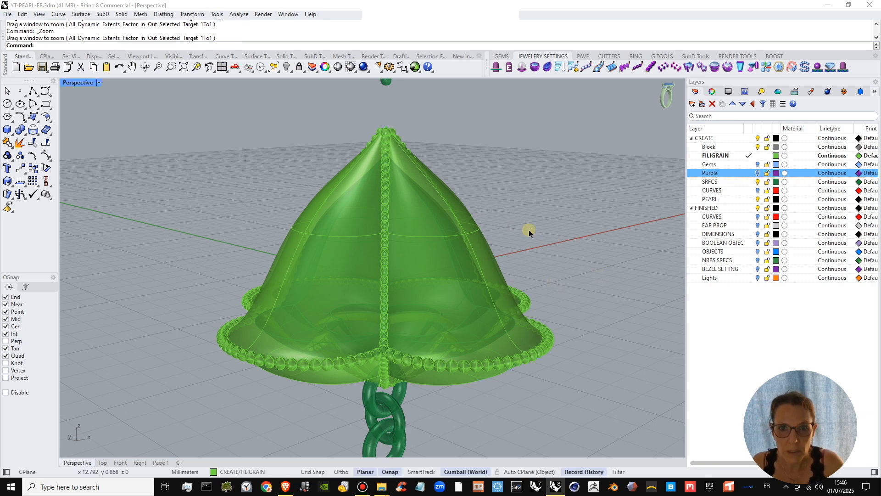
- Undo the last two moves of the smaller bell copy
key("ctrl+z")
key("ctrl+z")
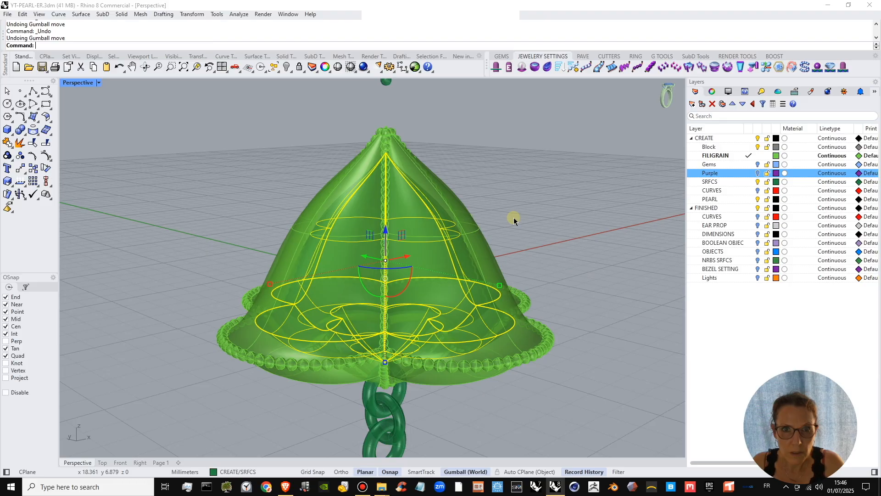
- Undo the scaling of the smaller bell copy, make SRFCS the current layer and hide the FILIGRAIN layer
right_click_drag(507, 232, 484, 252)
left_click(533, 239)
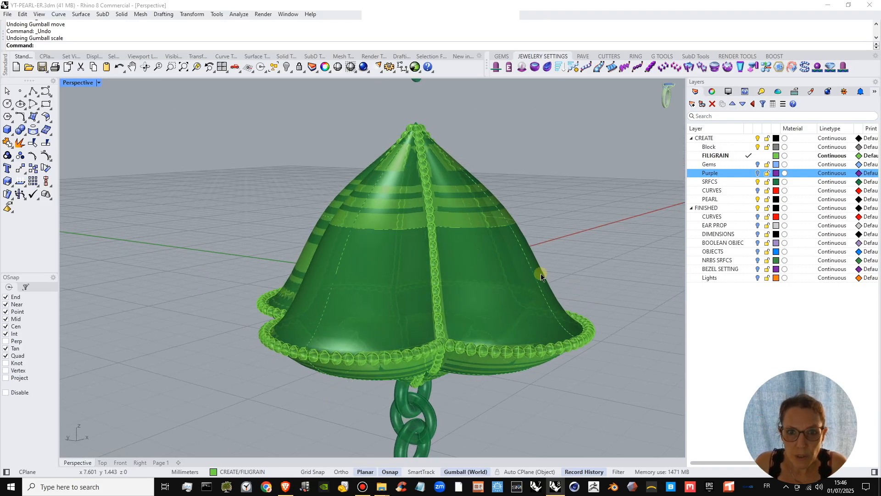
left_click(757, 181)
left_click(757, 182)
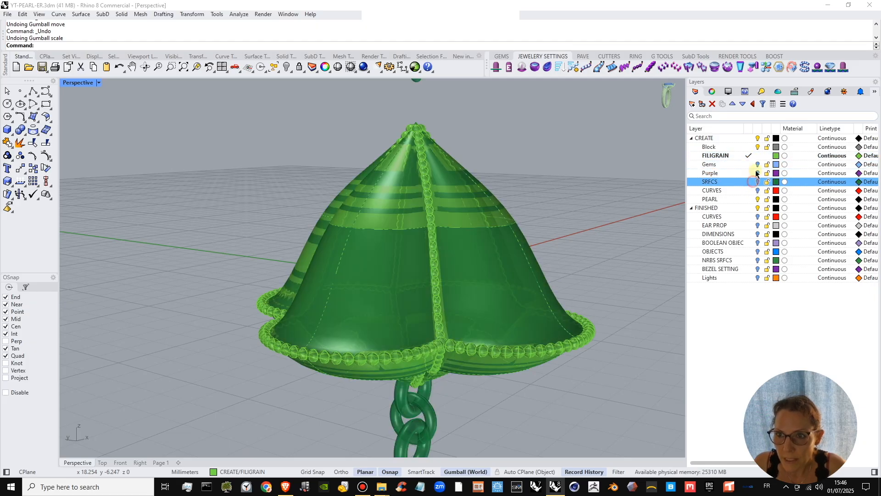
left_click(757, 155)
- Try to offset the plain bell body inward by 1.1 mm with OffsetSrf, flipping all directions and keeping Solid off
left_click(465, 279)
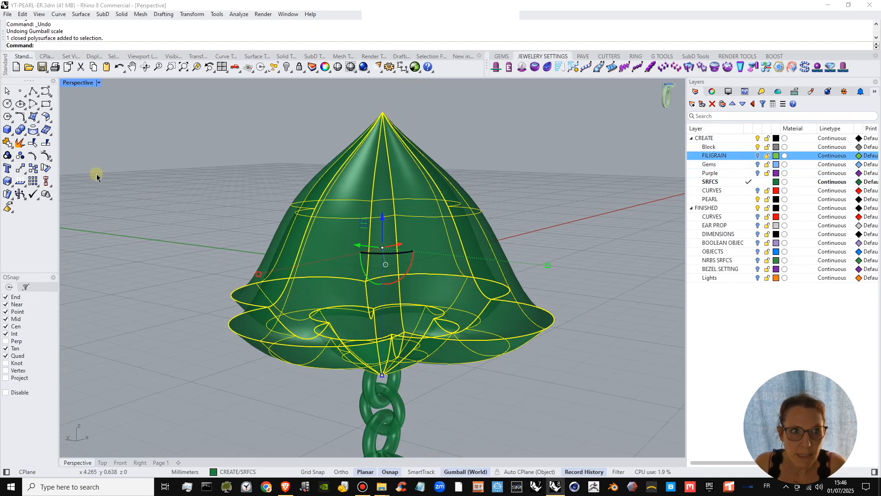
left_click(48, 118)
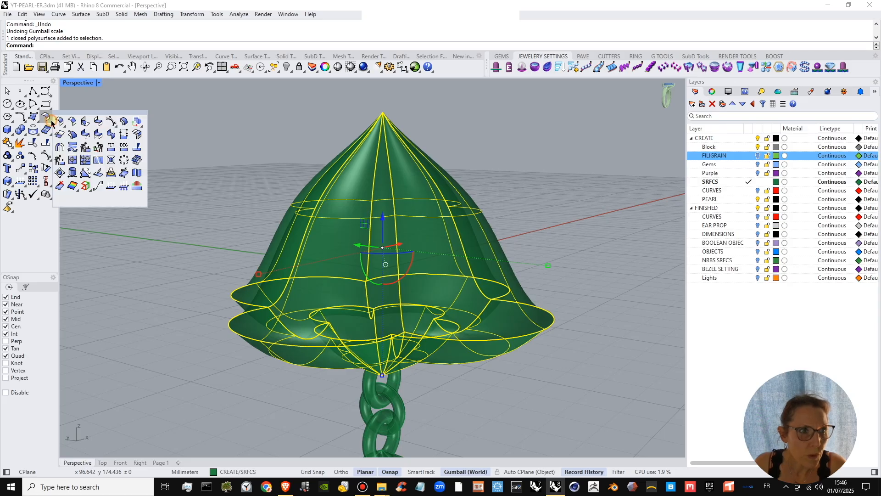
left_click(122, 129)
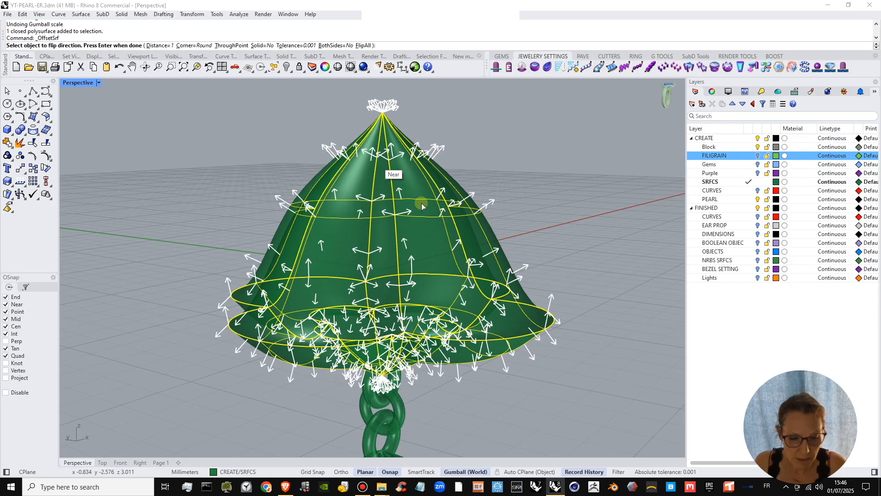
type("flip")
key("Return")
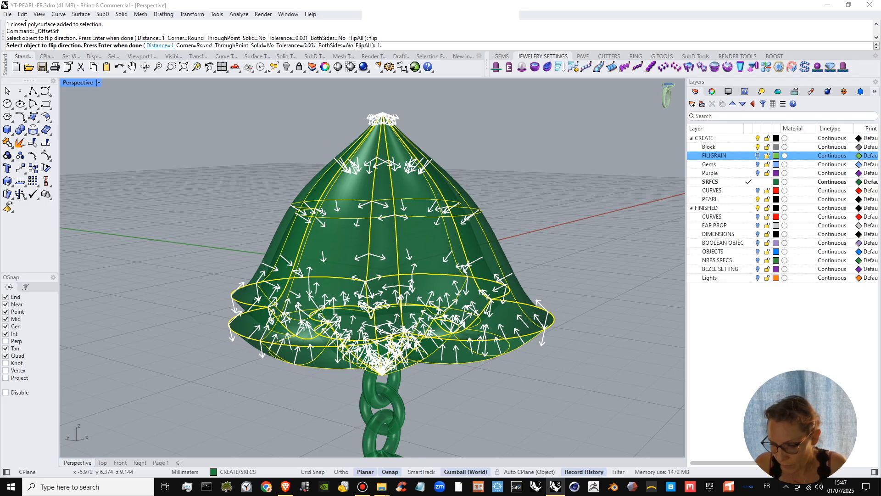
type("1.1")
key("Return")
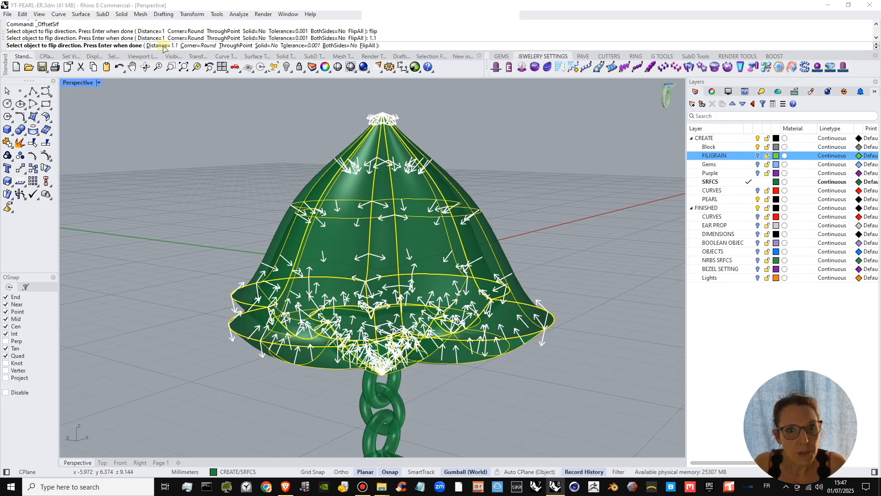
key("Return")
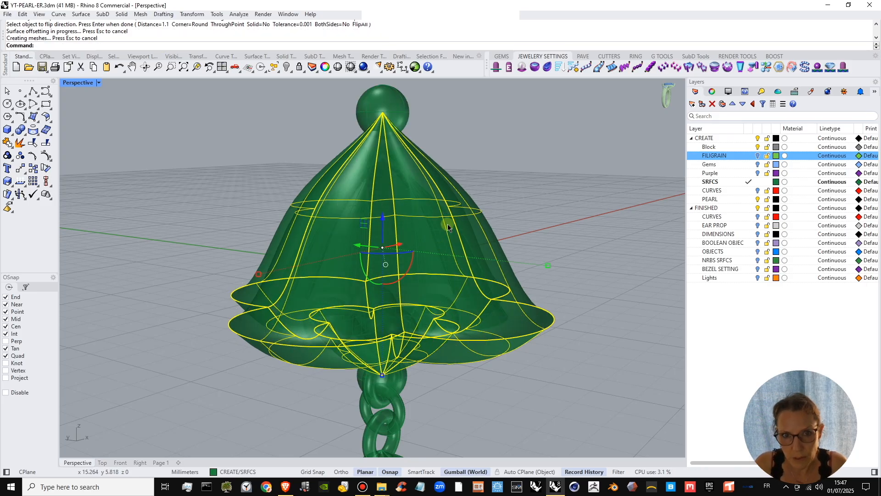
- Delete the original plain bell body and examine the offset surfaces left underneath
key("Delete")
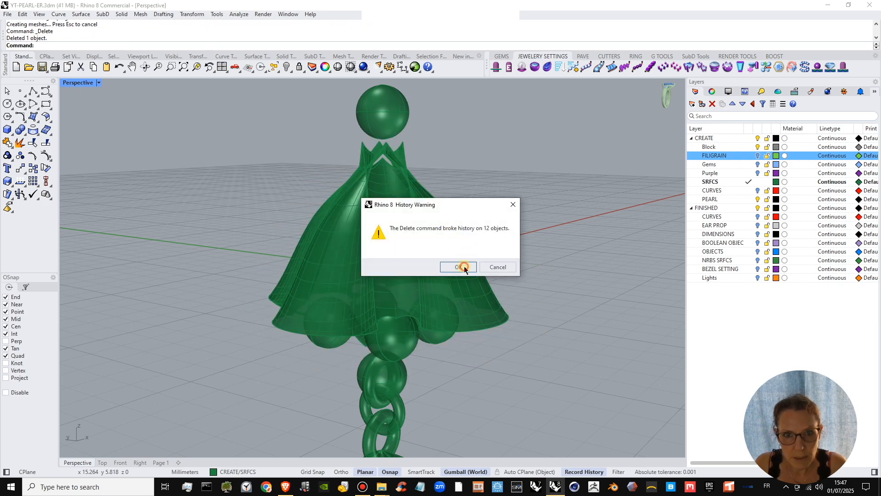
left_click(465, 266)
mouse_move(536, 300)
right_mouse_down()
mouse_move(528, 232)
mouse_move(468, 250)
mouse_move(473, 286)
mouse_move(527, 288)
right_mouse_up()
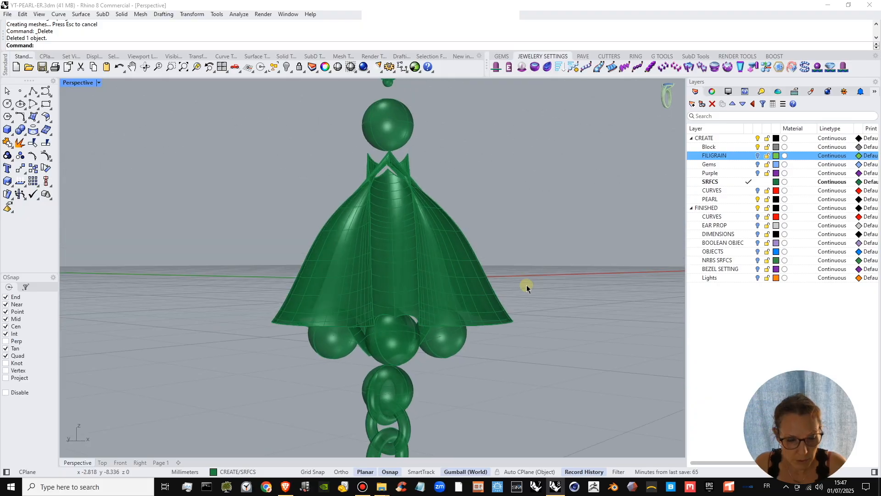
- Undo the deletion of the bell body and the surface offset
key("ctrl+z")
left_click(585, 305)
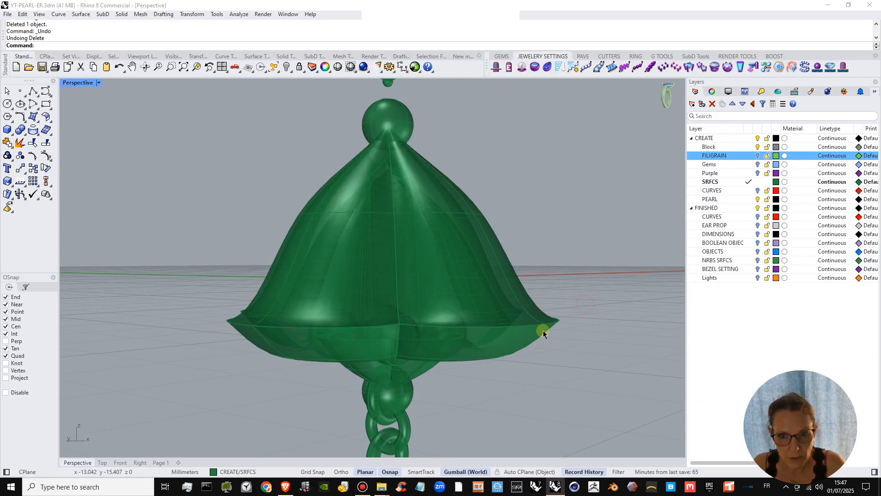
key("ctrl+z")
right_click_drag(448, 313, 532, 334)
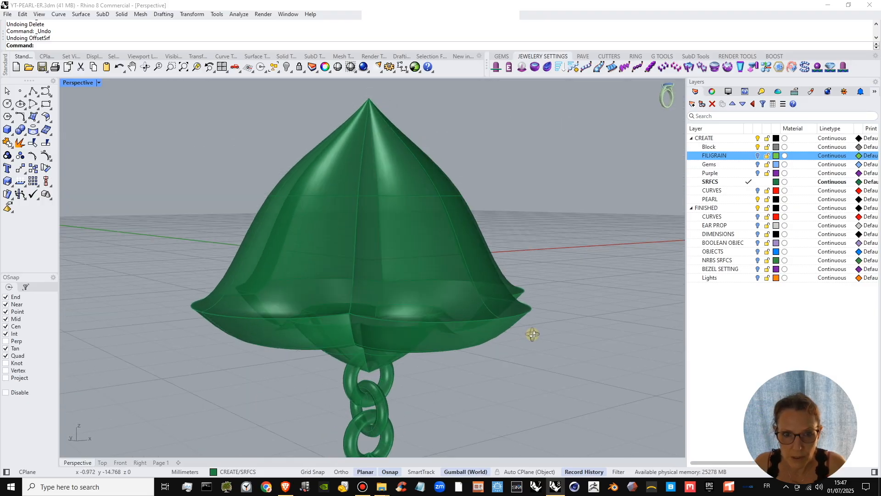
- Show the FILIGRAIN layer and scale the plain SRFCS bell body down uniformly so it sits inside the beaded bell
left_click(758, 156)
left_click(464, 297)
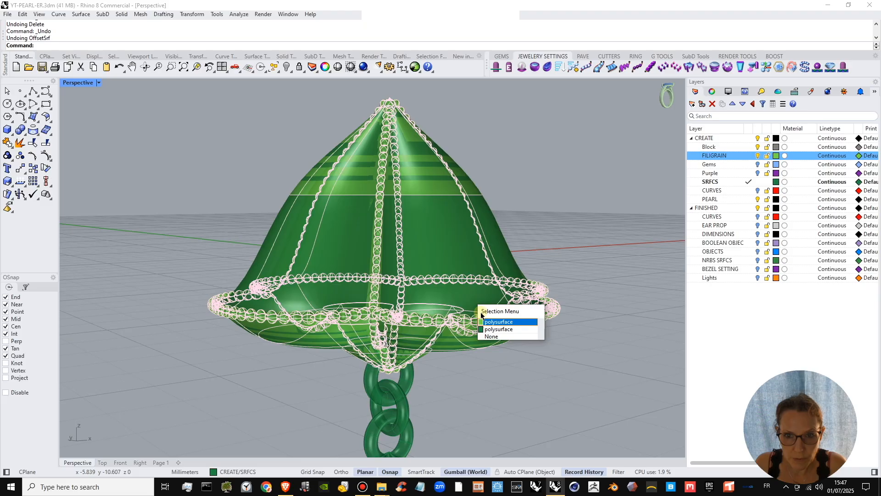
left_click(496, 329)
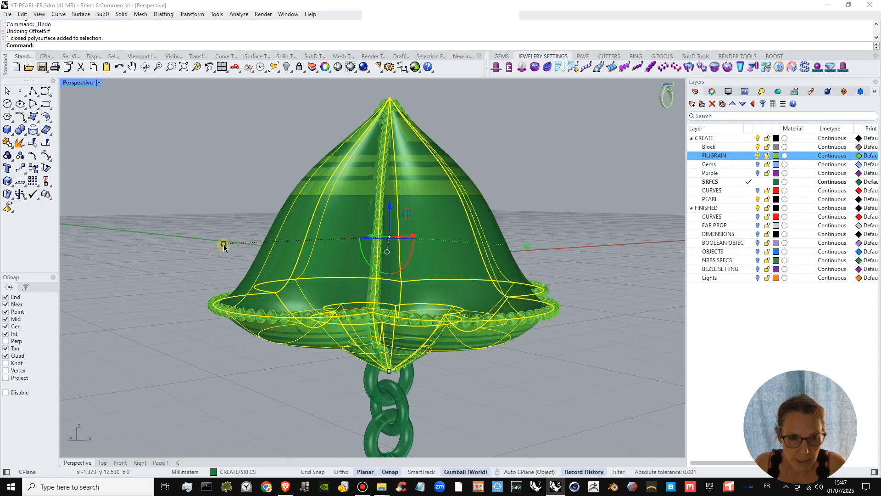
left_click_drag(224, 244, 263, 247)
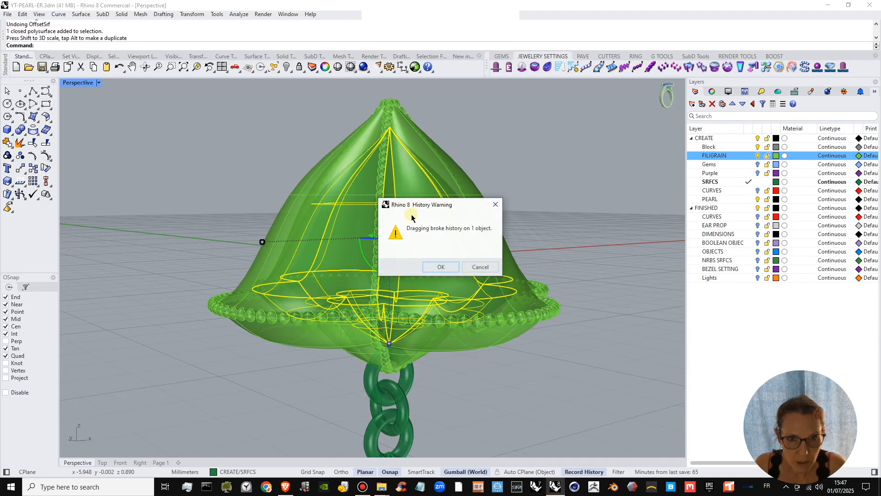
left_click(440, 267)
- Lower the smaller bell copy slightly and fine-tune its uniform scale in the front view
left_click_drag(393, 211, 394, 213)
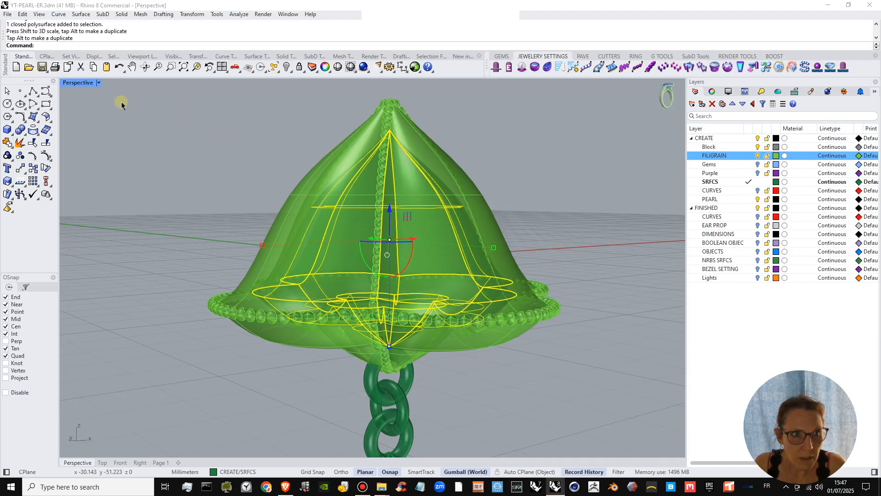
double_click(79, 83)
scroll(206, 352, "up", 8)
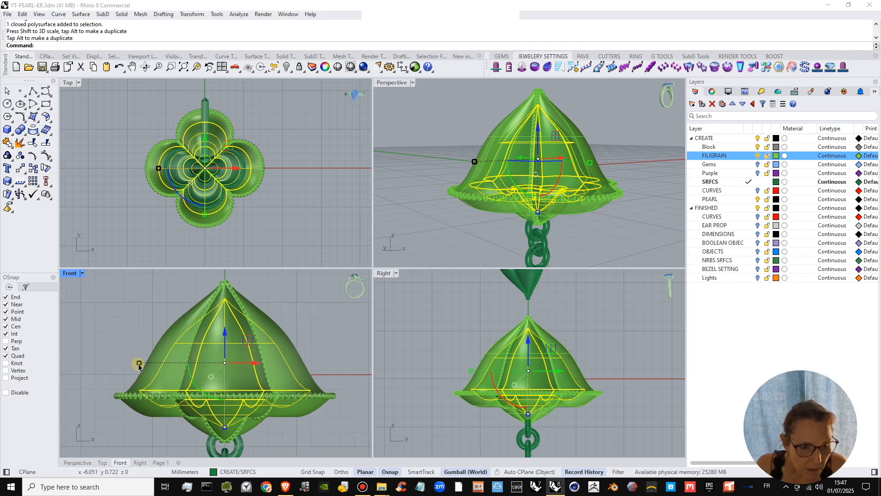
left_click_drag(139, 363, 140, 363)
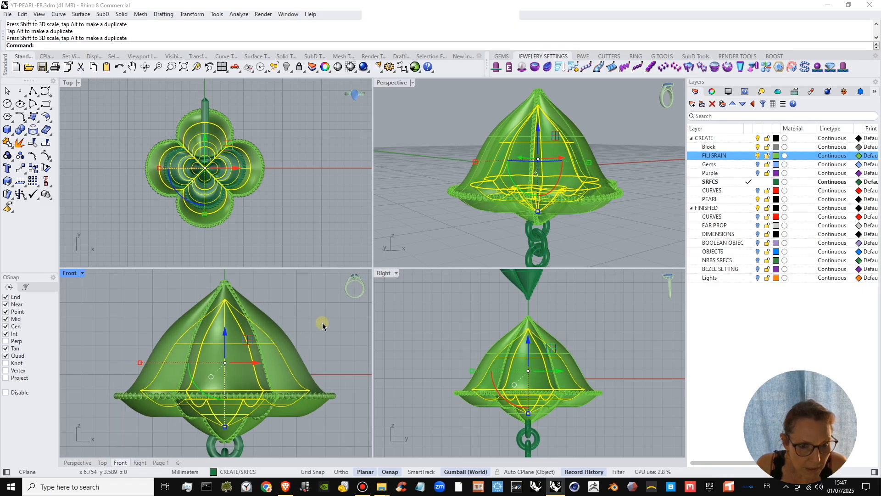
- Inspect the clearance between the smaller bell copy and the beaded bell around the lower petals in the perspective view
double_click(398, 82)
right_click_drag(470, 274, 407, 221)
scroll(460, 287, "up", 7)
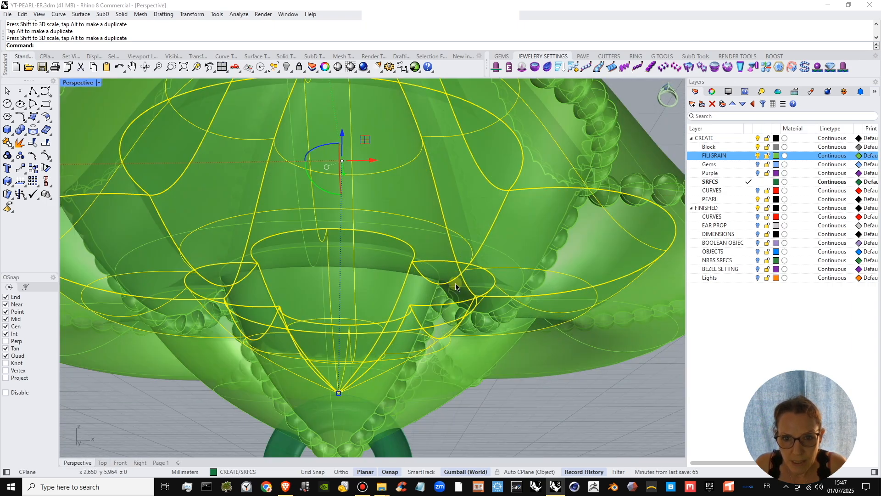
right_click_drag(457, 288, 508, 356)
scroll(431, 264, "down", 5)
right_click_drag(448, 269, 449, 297, "shift")
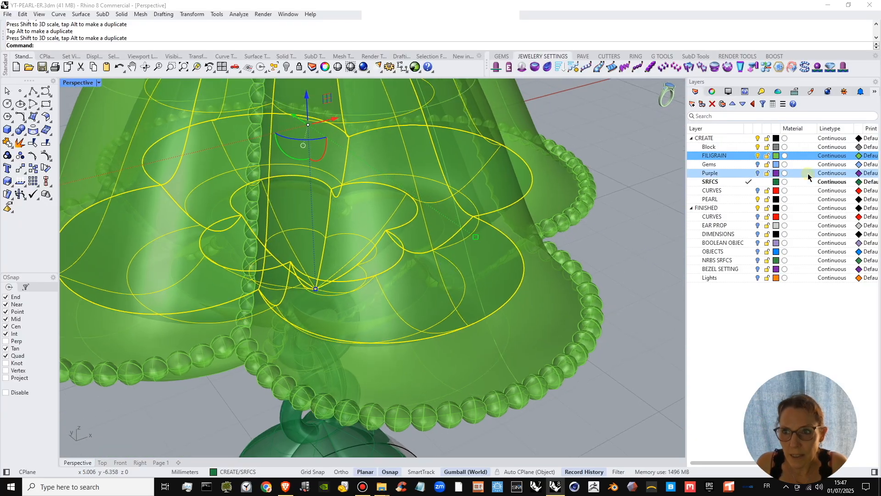
- Change the FILIGRAIN layer colour to pink (#D94481) and check the inner bell copy's fit against the beaded bell
left_click(775, 156)
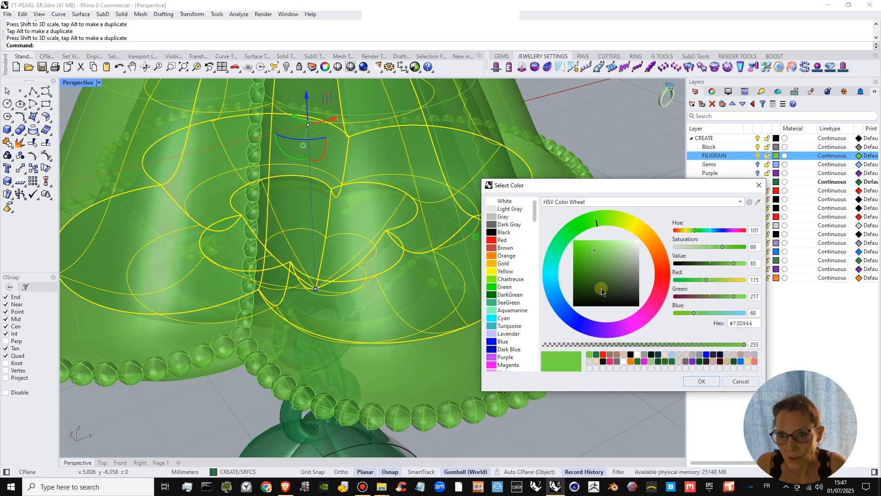
left_click_drag(663, 285, 660, 305)
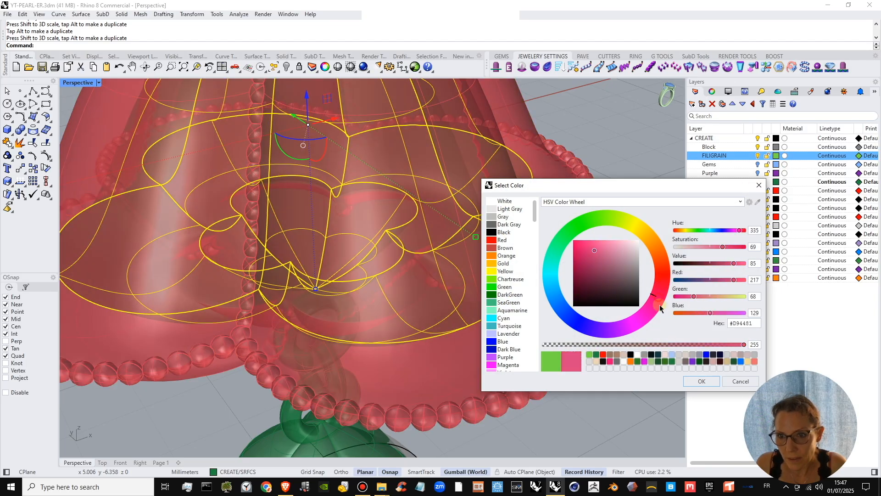
left_click(701, 381)
key("Escape")
right_click_drag(581, 408, 453, 274)
scroll(453, 274, "up", 4)
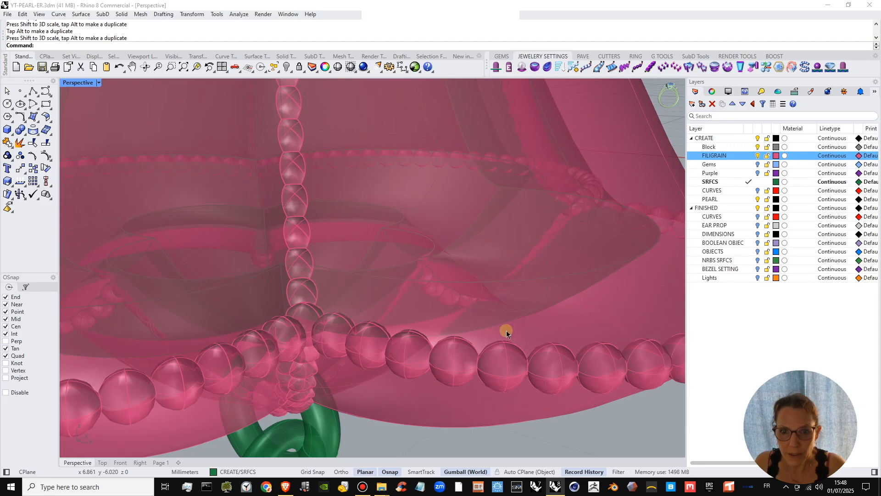
right_click_drag(410, 266, 442, 290)
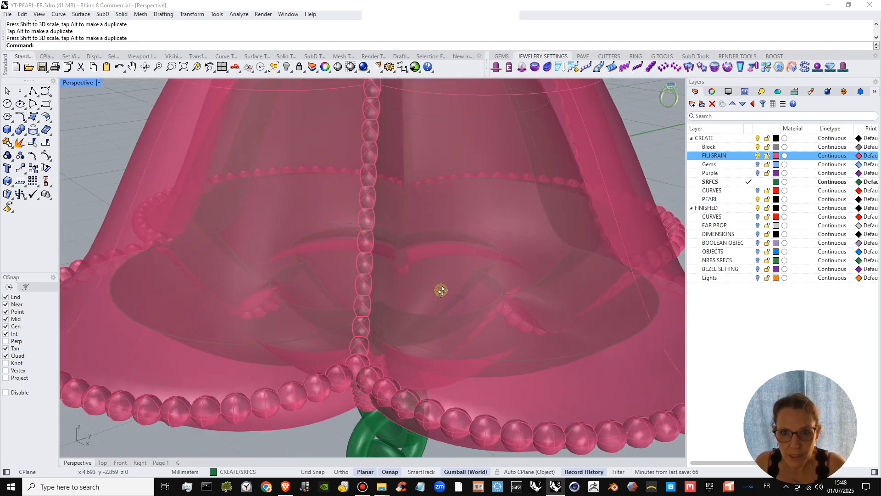
- Hide the FILIGRAIN layer and choose the four curved edges of the inner bell's small lower lobes for FilletEdge
left_click(758, 155)
right_click_drag(573, 261, 510, 216)
left_click(49, 120)
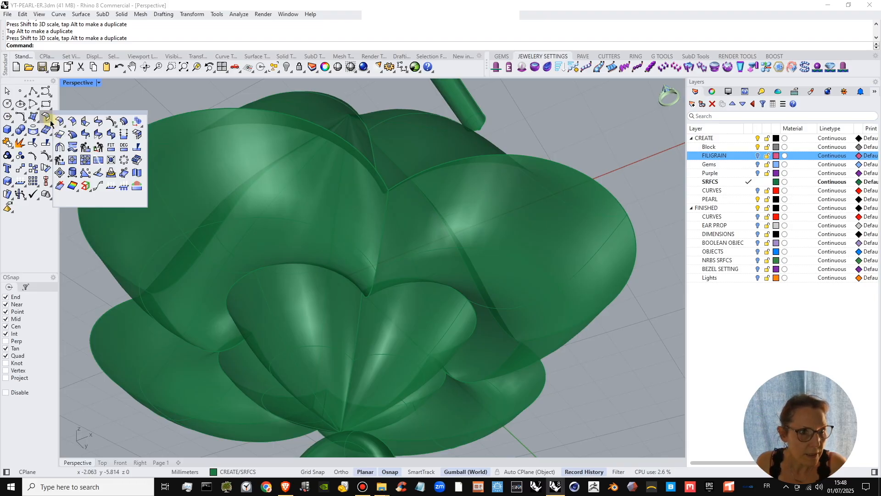
left_click(23, 132)
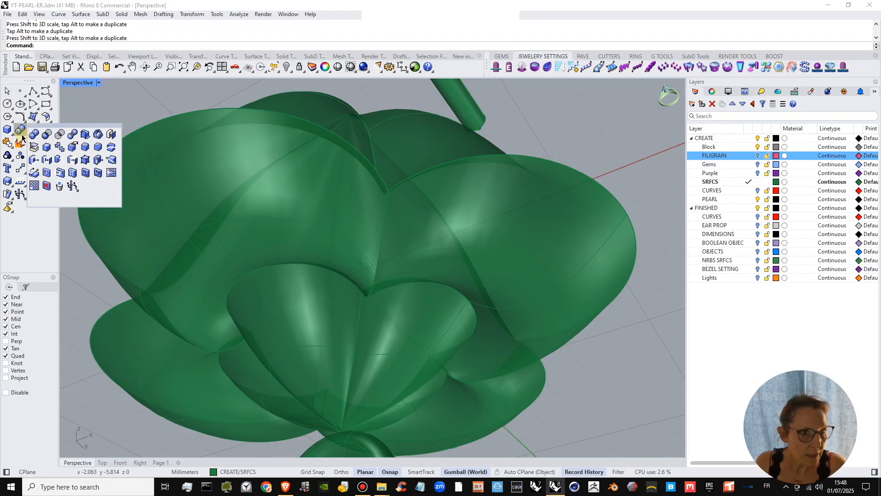
left_click(73, 146)
left_click(479, 326)
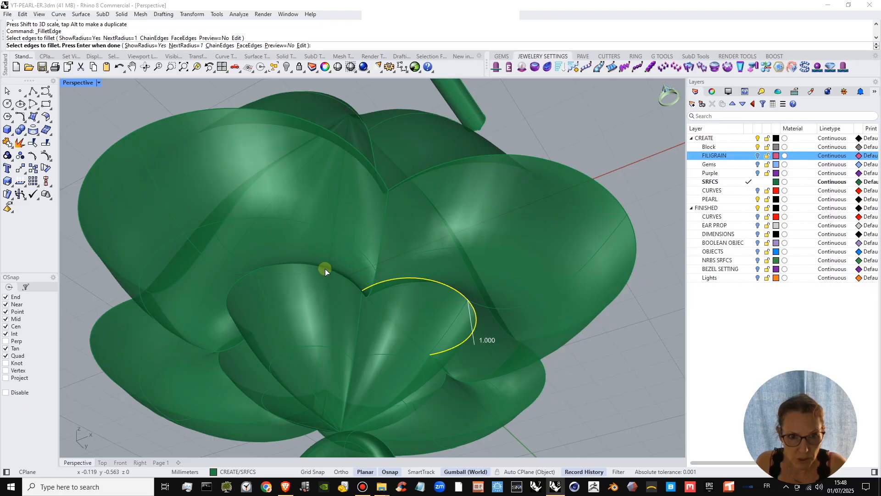
left_click(249, 273)
right_click_drag(368, 301, 488, 311)
left_click(469, 329)
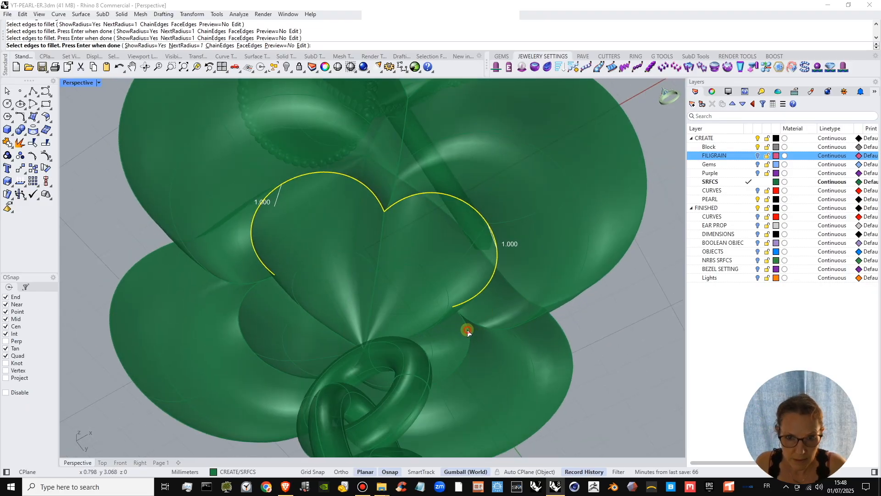
left_click(251, 281)
right_click_drag(302, 307, 334, 197)
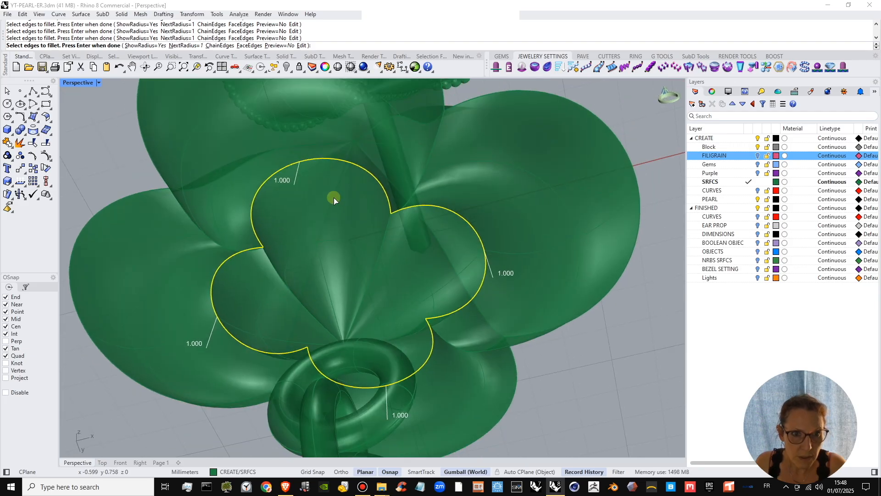
- Accept the four fillet edges and set the radius of all handles to 0.05
right_click(342, 206)
right_click_drag(350, 228, 407, 249)
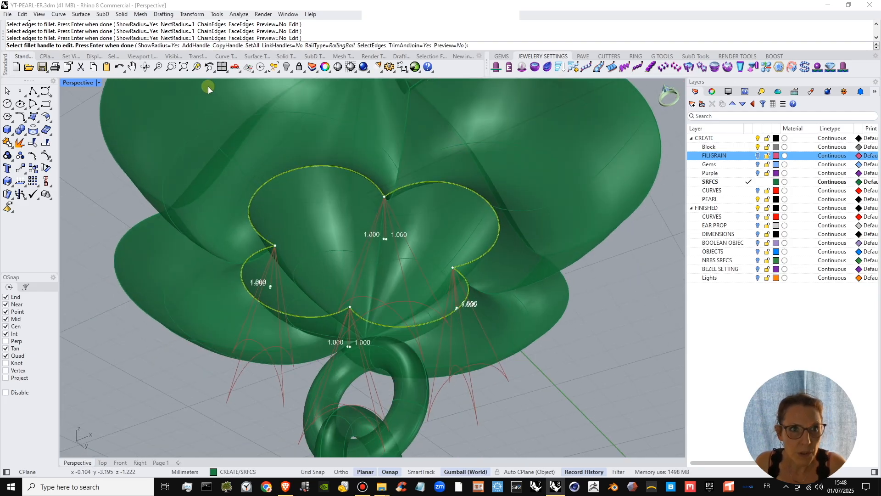
left_click(252, 45)
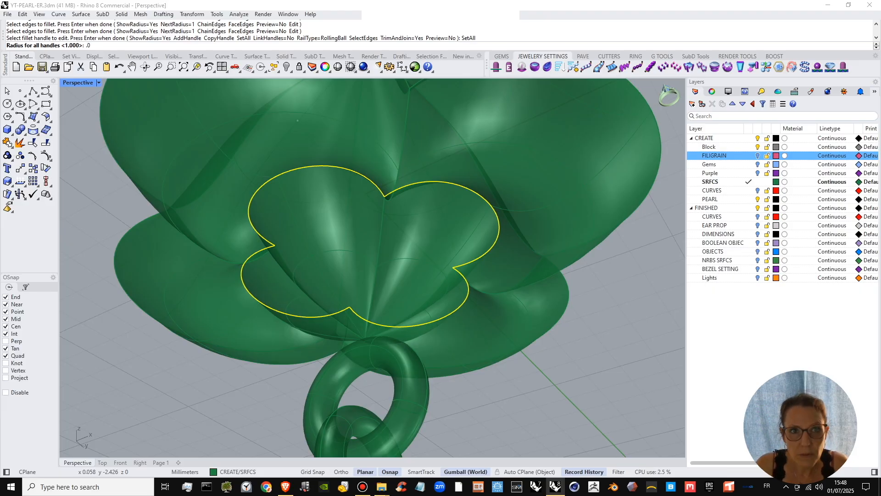
key("Return")
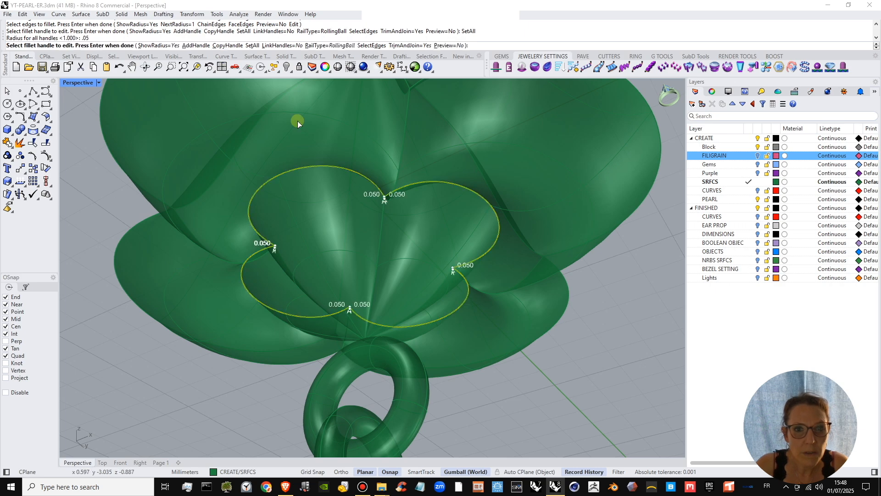
- Try radii of 0.5 and 0.1 for all handles on the inner bell's small lower lobe fillet
left_click(252, 46)
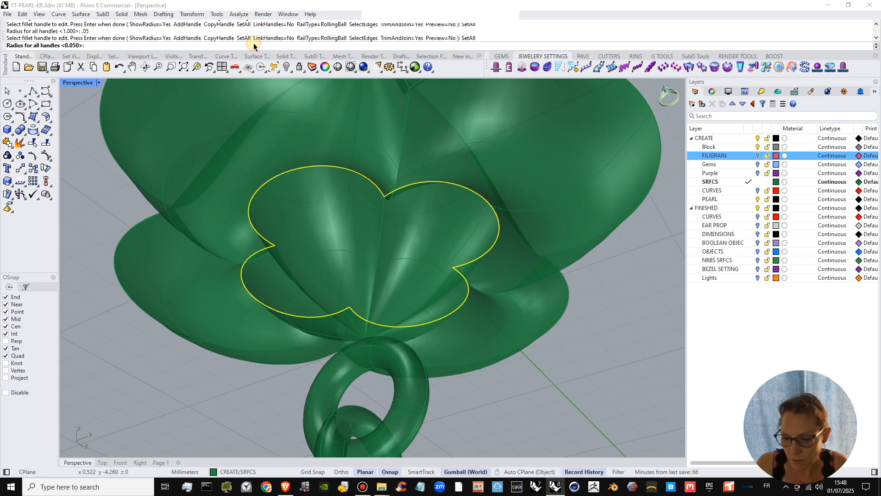
type(".5")
key("Return")
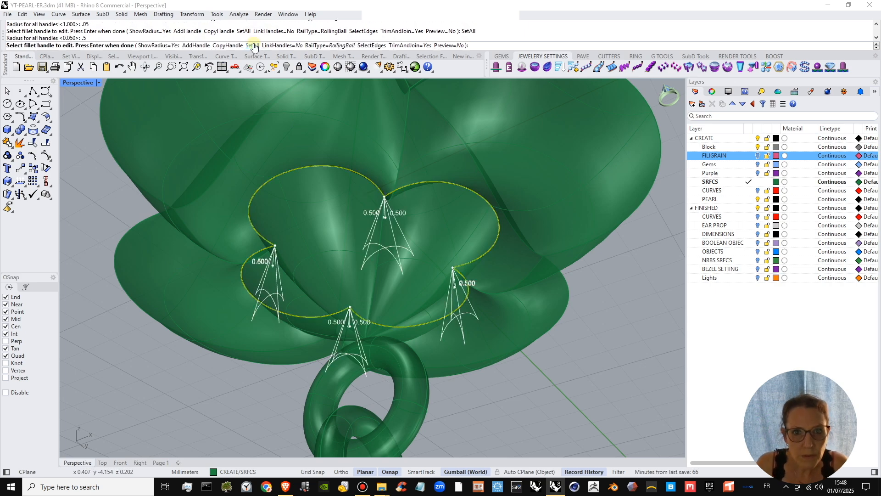
left_click(253, 45)
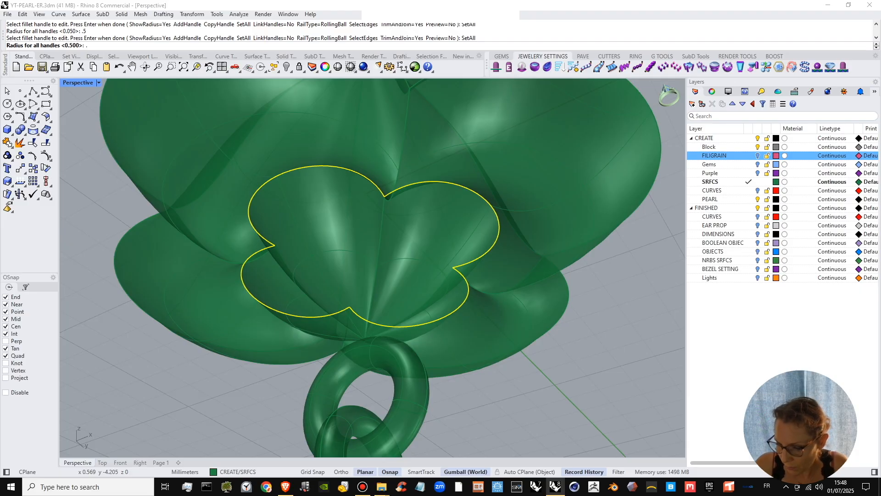
key("Return")
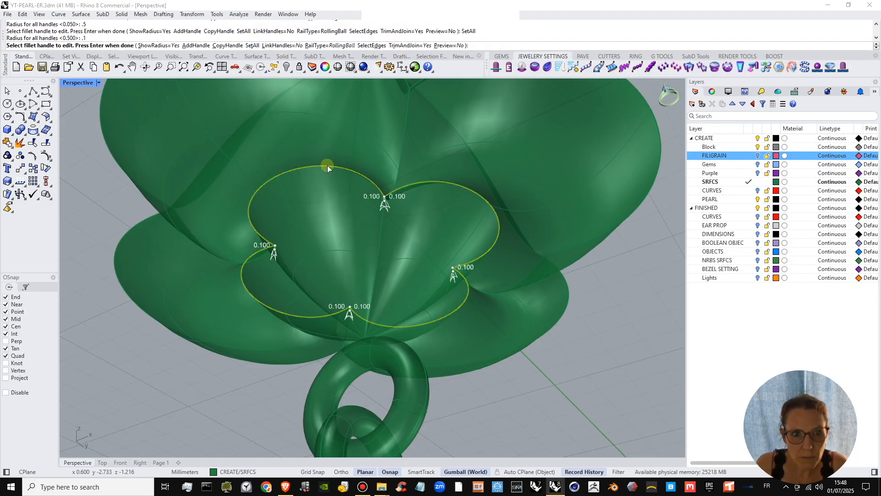
- Set the radius of all handles to 0.3 and apply the fillet to the inner bell's small lower lobe edges
left_click(252, 45)
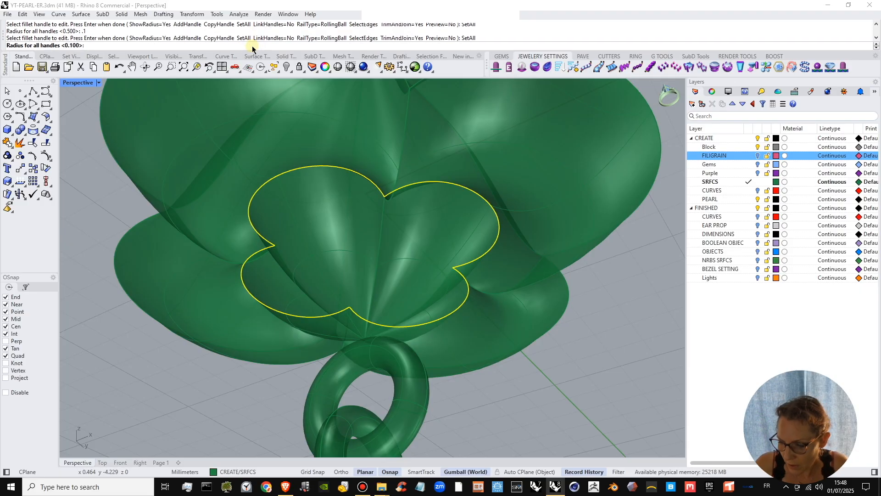
key("Return")
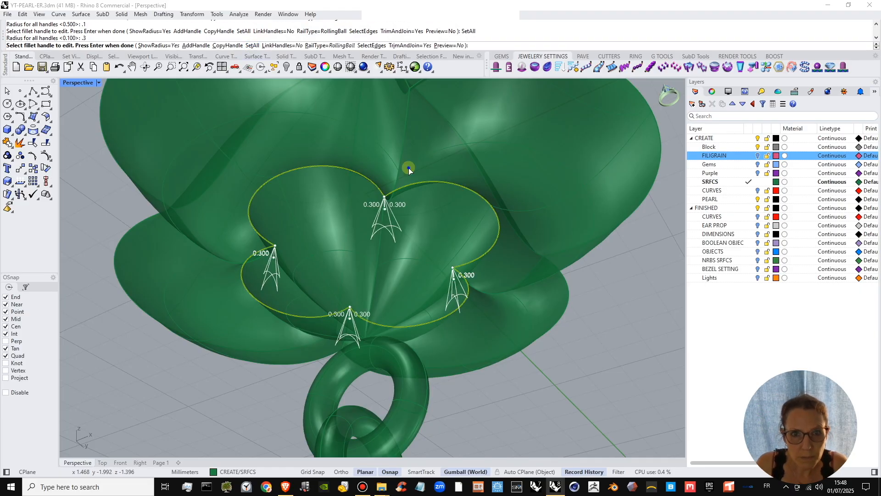
right_click_drag(410, 170, 427, 191)
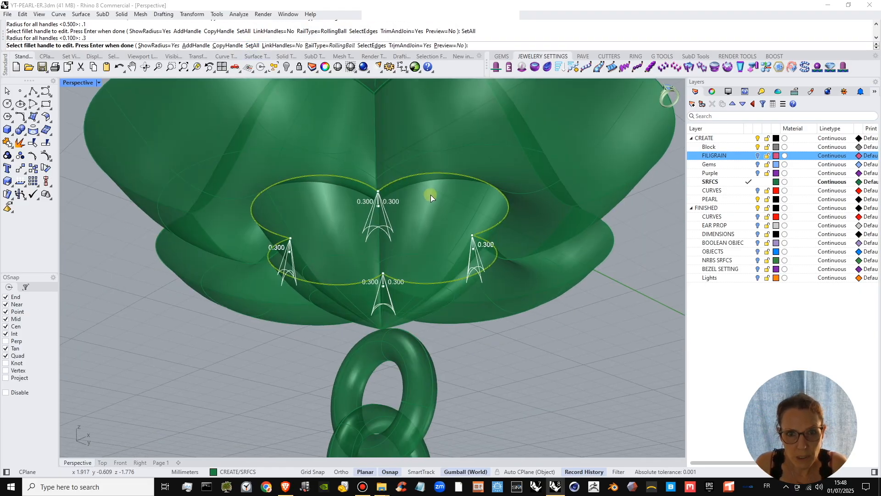
key("Return")
right_click_drag(450, 219, 386, 212)
scroll(431, 215, "up", 5)
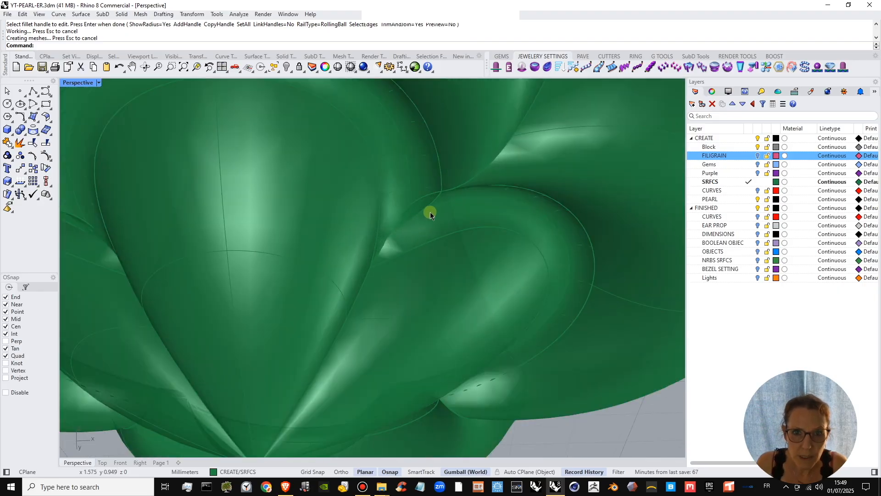
- Turn on the FILIGRAIN layer and inspect how the filleted inner bell fits inside the beaded bell's lower petals
left_click(431, 213)
scroll(422, 202, "down", 5)
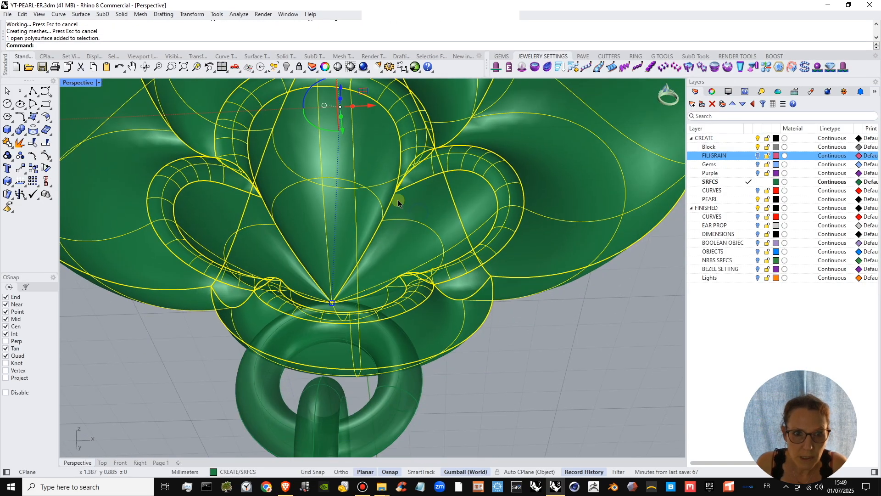
right_click_drag(398, 202, 686, 144)
scroll(395, 198, "down", 3)
left_click(522, 272)
left_click(758, 156)
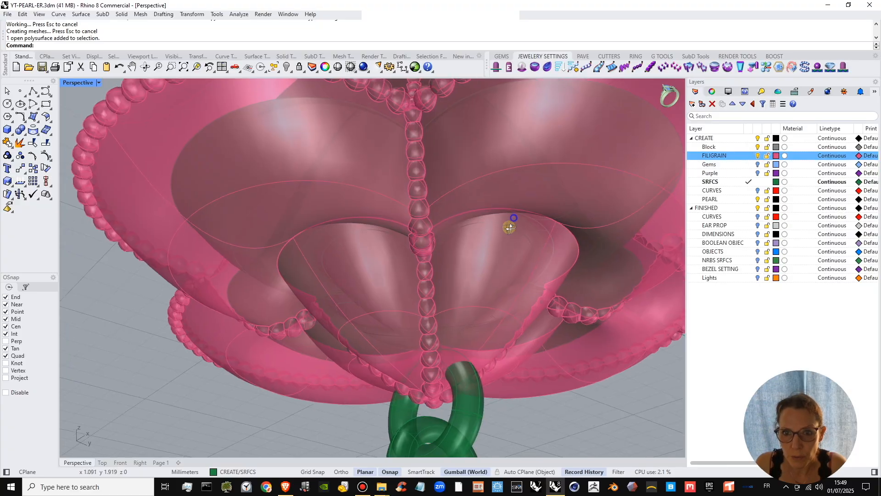
right_click_drag(507, 227, 446, 265)
left_click(451, 266)
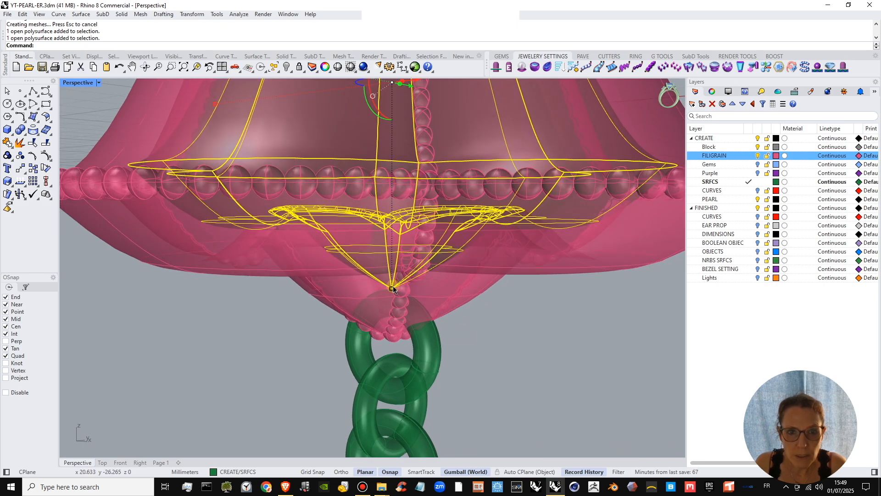
right_click_drag(394, 288, 387, 250)
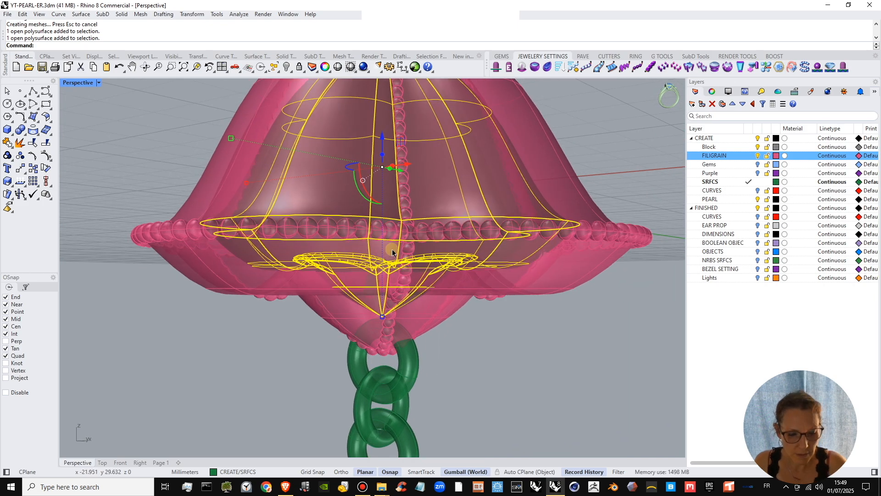
- Undo the FILIGRAIN layer visibility change and the edge fillet, and clear the selection
key("ctrl+z")
key("ctrl+z")
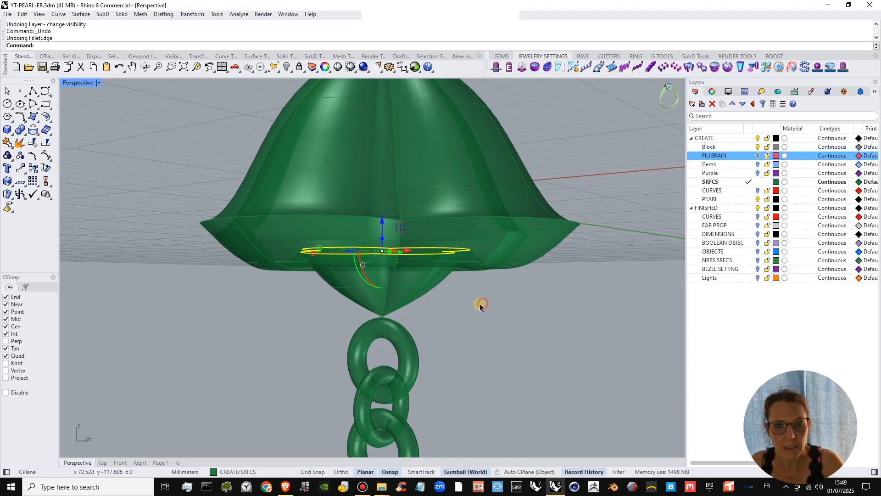
right_click_drag(480, 306, 475, 296)
left_click(570, 364)
- Start CageEdit on the inner bell copy with a bounding-box control object in World coordinates
right_click_drag(504, 337, 232, 126)
left_click(403, 213)
left_click(180, 13)
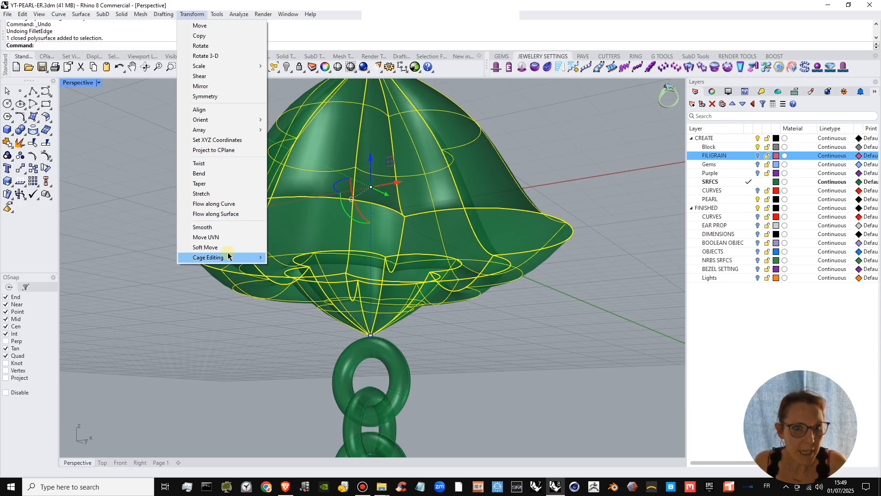
mouse_move(229, 256)
left_click(298, 268)
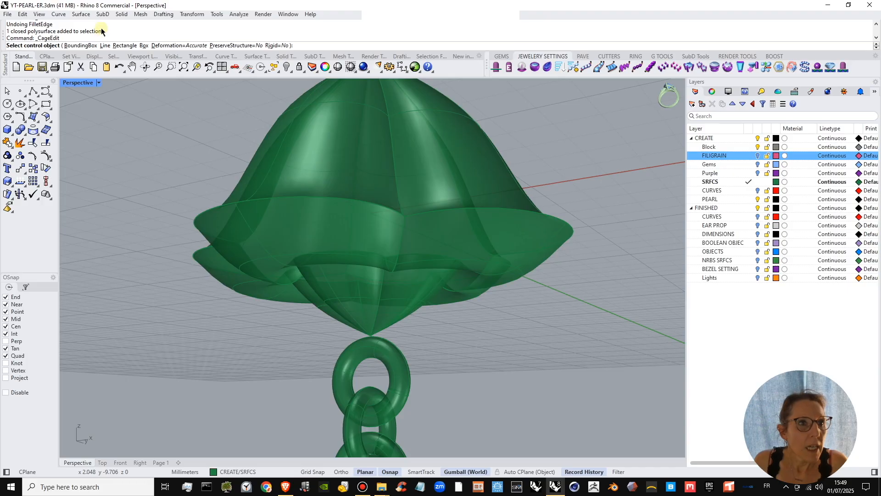
left_click(93, 45)
key("Return")
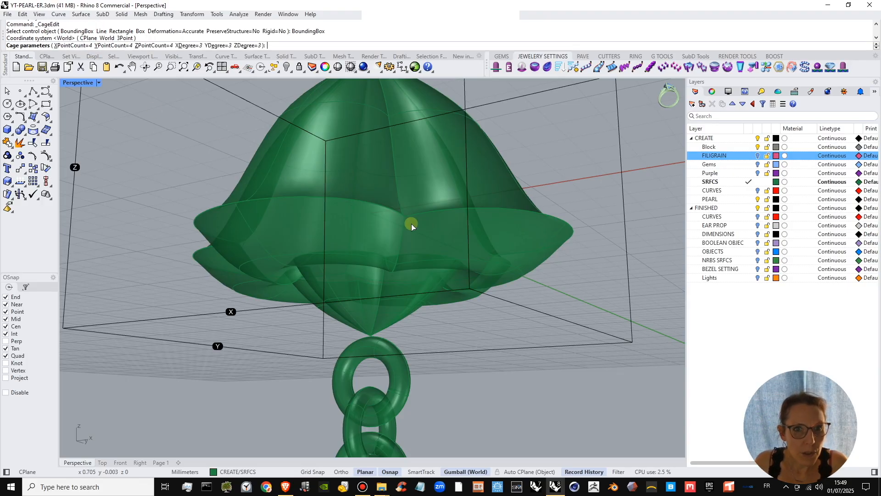
- Set the cage to 7 points in Z and 6 points in both X and Y, and create it with the Global region
right_click_drag(411, 224, 220, 101)
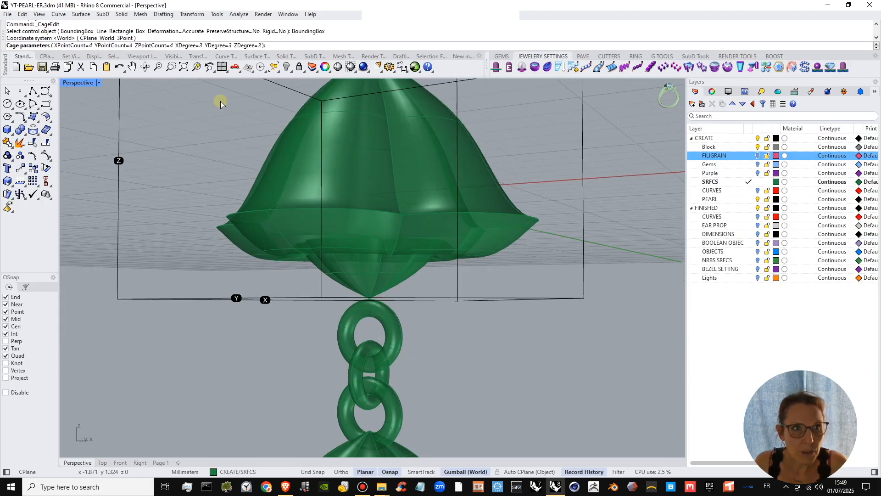
left_click(146, 46)
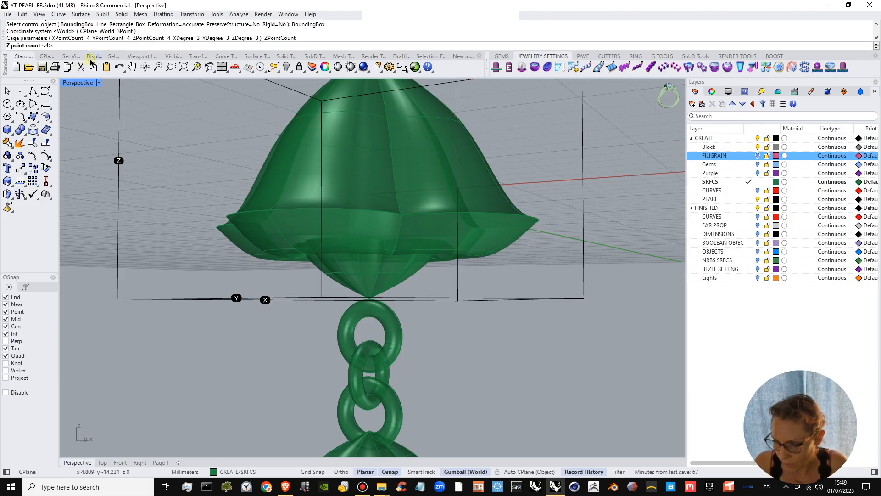
key("Return")
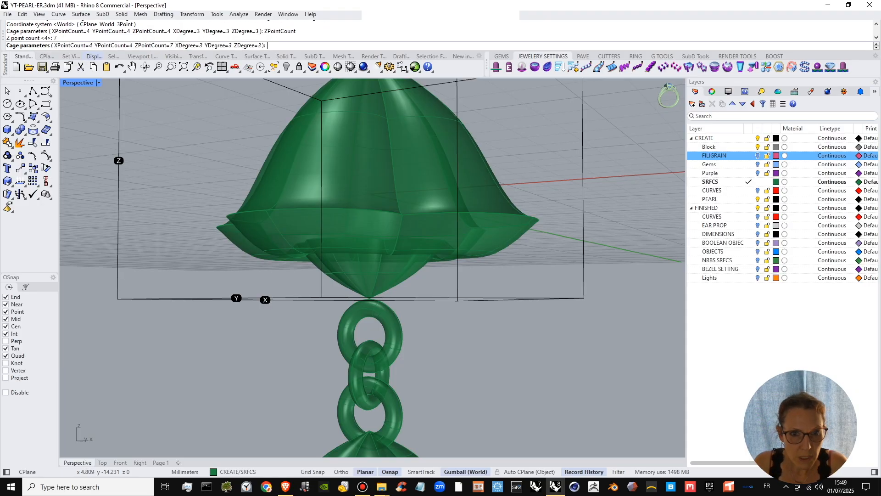
left_click(83, 47)
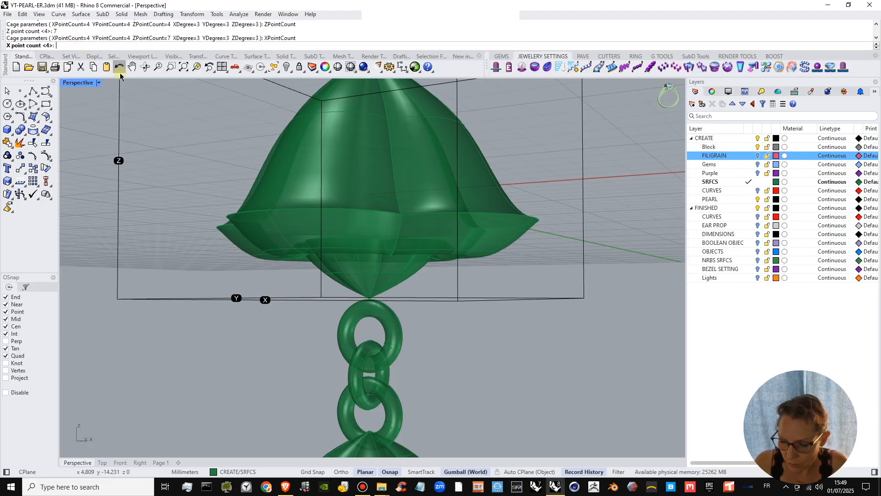
key("Tab")
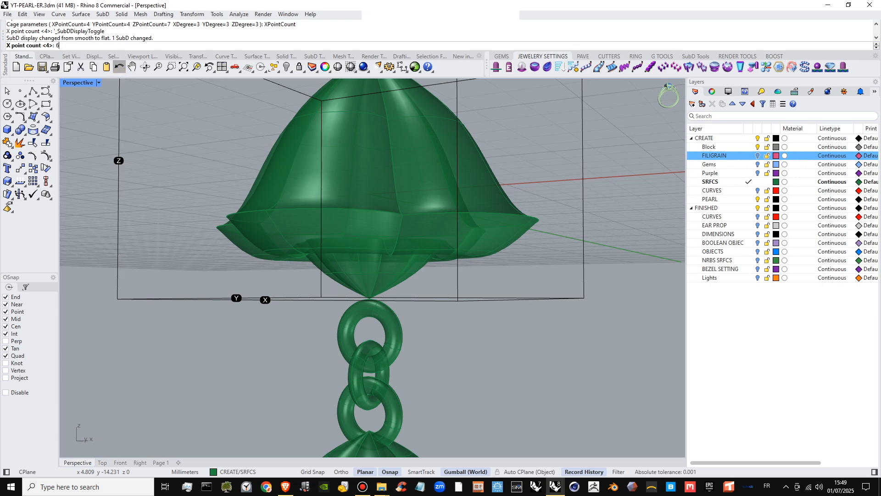
key("Return")
left_click(111, 46)
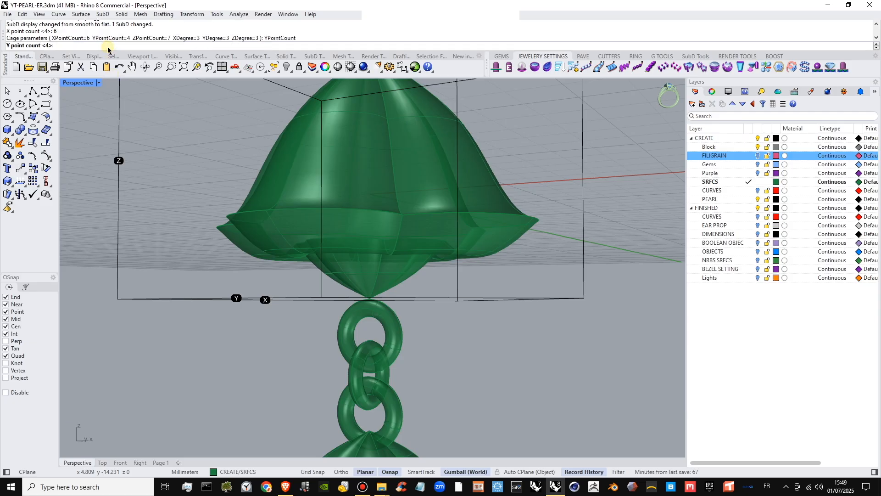
type("6")
key("Return")
key("Return")
key("Return")
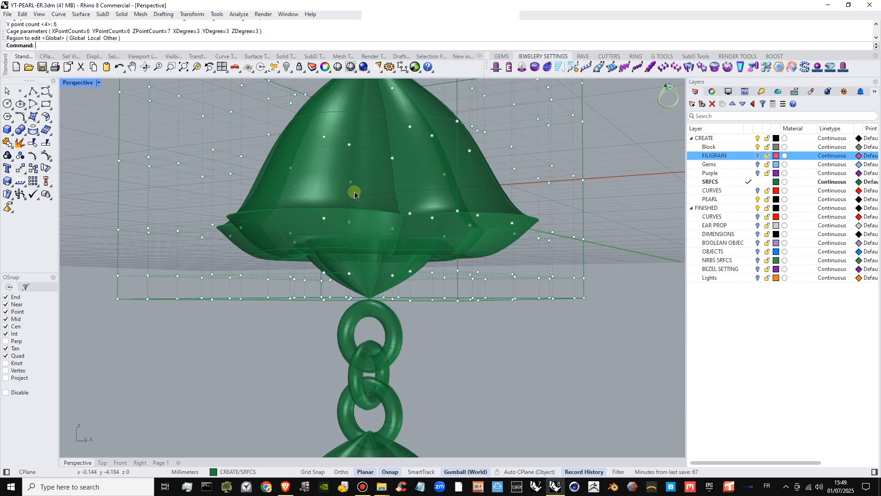
- Show the four-viewport layout and frame the caged bell closely in the Top viewport
right_click_drag(388, 321, 395, 250)
double_click(73, 83)
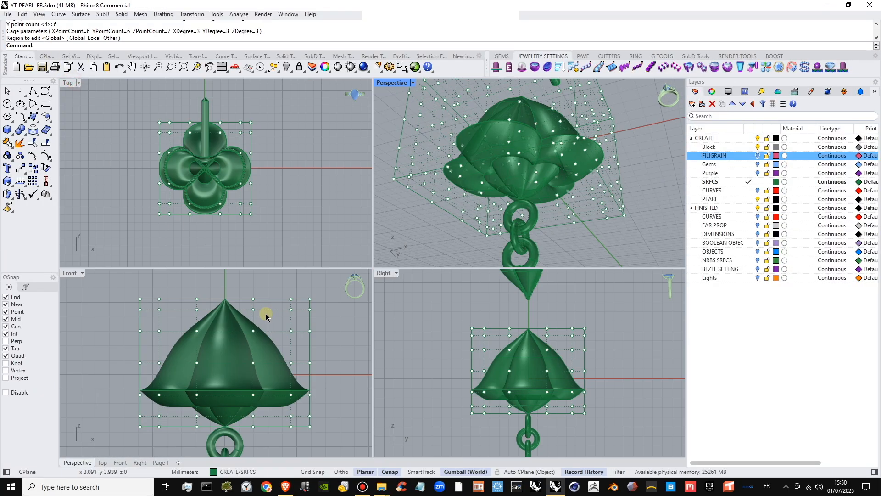
scroll(180, 148, "up", 4)
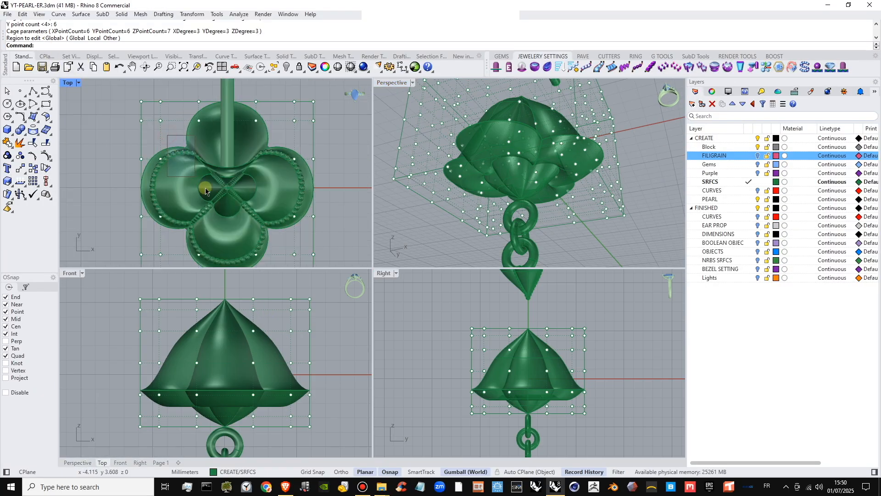
- Try to select the cage's central columns of control points in the Top viewport
left_click_drag(194, 135, 289, 251)
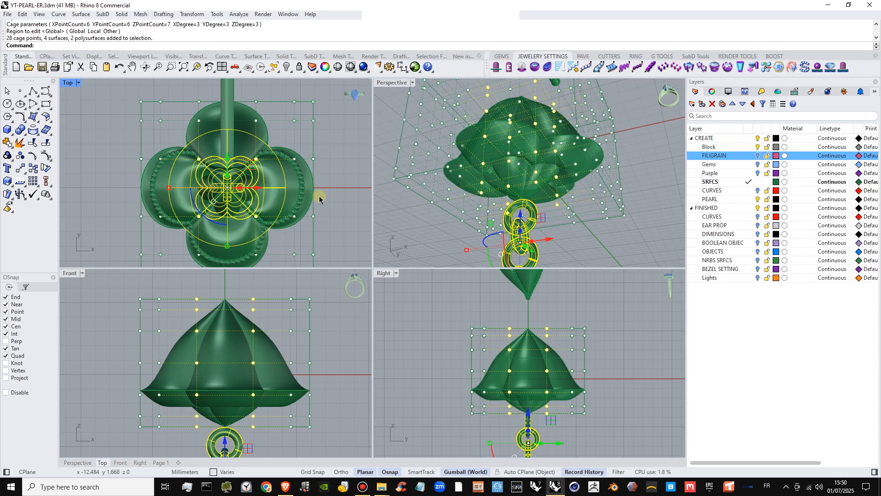
right_click_drag(320, 199, 315, 174)
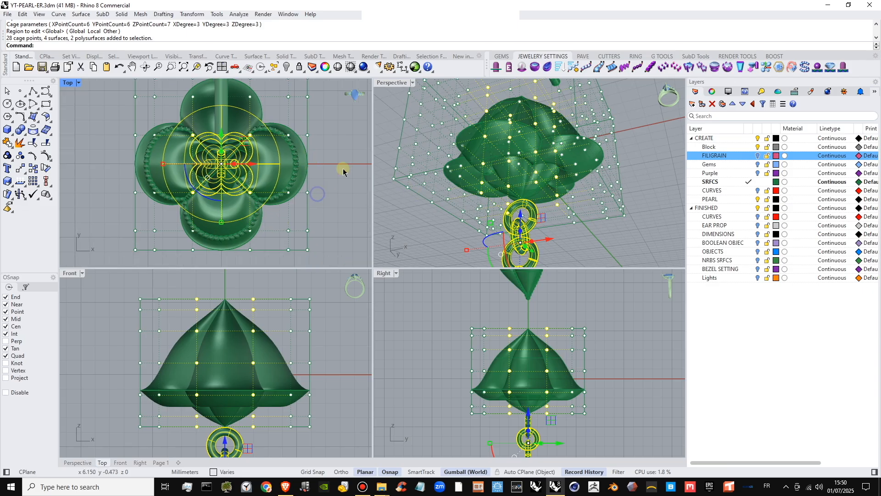
left_click(761, 182)
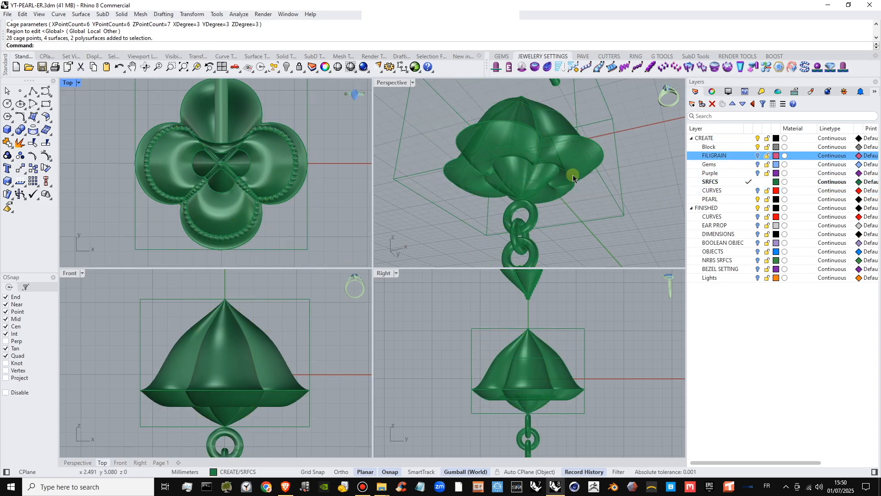
- Move the beaded piece above the bell and the straight rod beside it to the FILIGRAIN layer
scroll(573, 178, "down", 5)
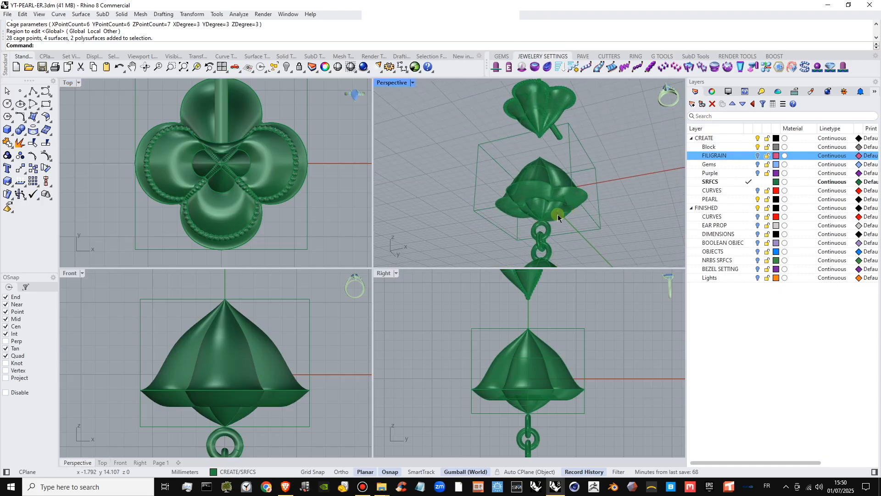
left_click(545, 124)
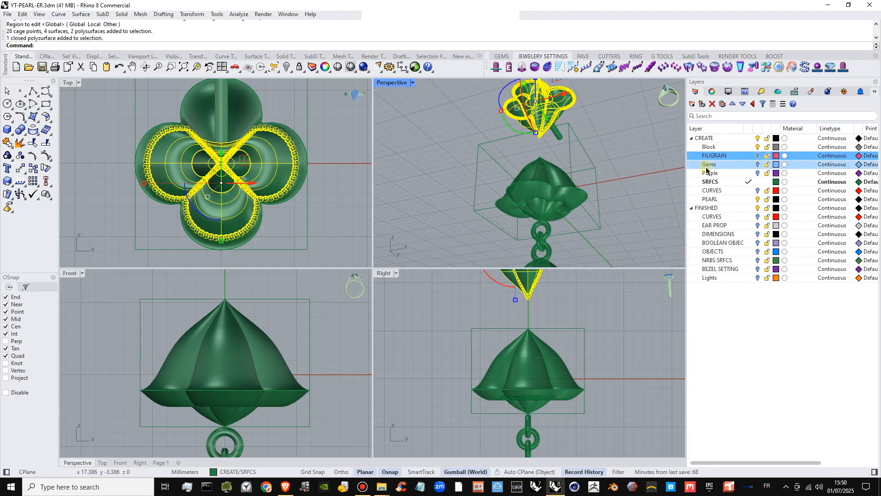
right_click(718, 157)
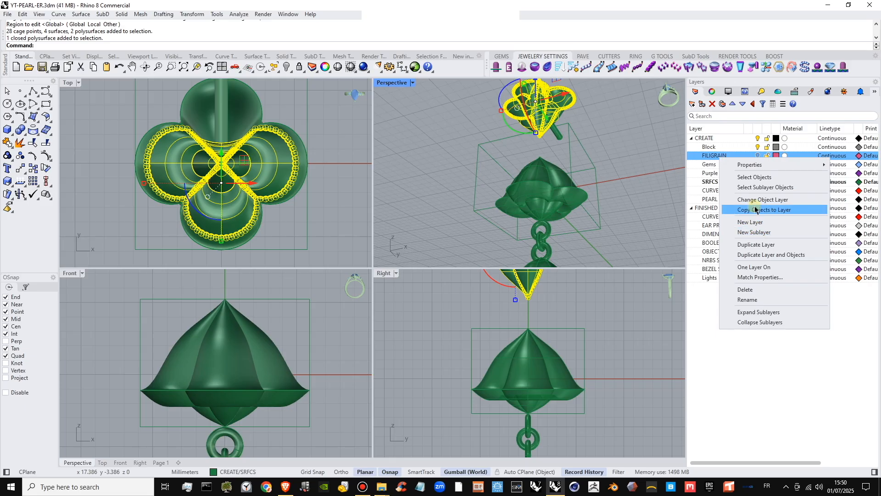
left_click(763, 200)
right_click_drag(629, 181, 601, 152)
left_click(534, 107)
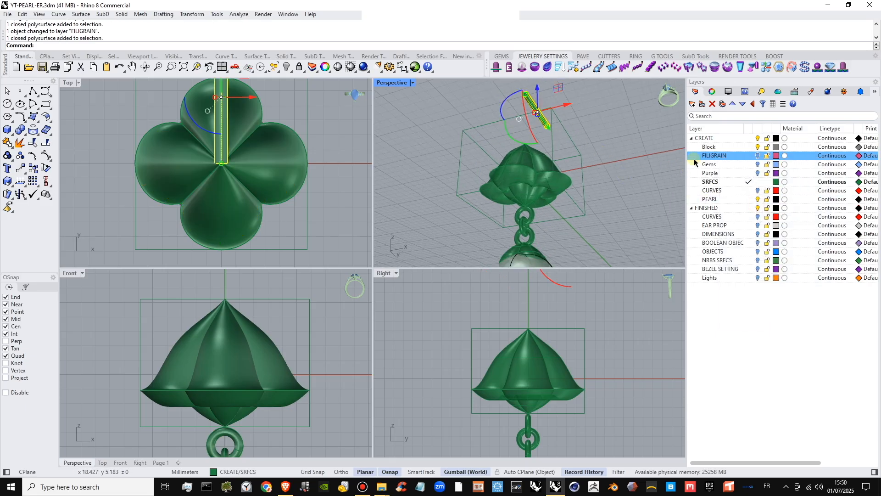
right_click(710, 156)
left_click(762, 200)
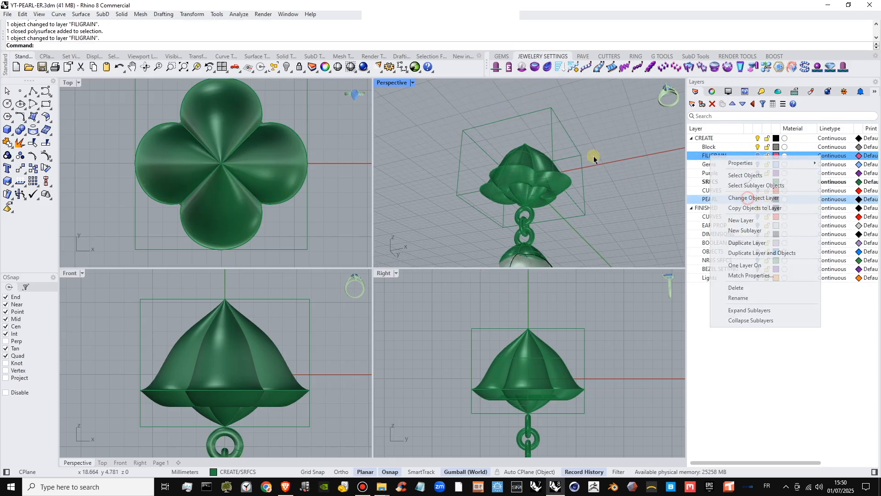
- Make Block the current layer
right_click_drag(590, 158, 571, 199)
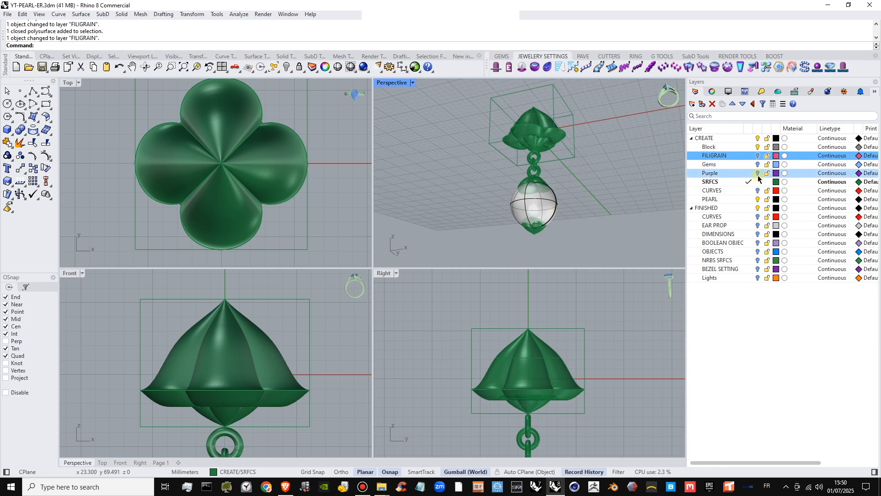
left_click(749, 147)
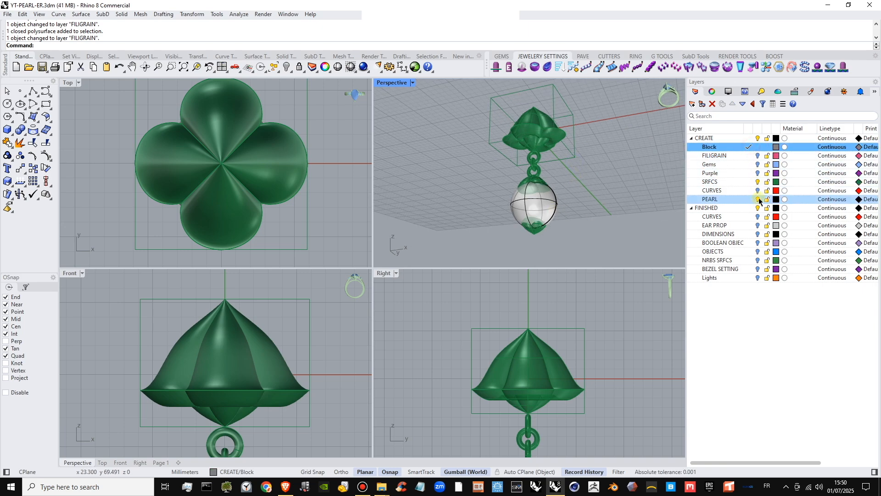
- Hide the PEARL layer and move the remaining connecting links and pearl caps below the bell to the FILIGRAIN layer
left_click(759, 199)
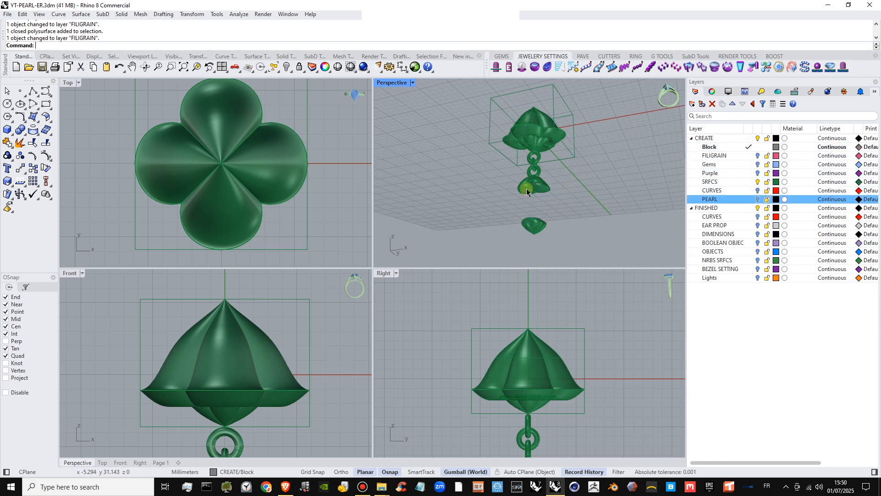
left_click(566, 150)
left_click(735, 156)
right_click(735, 156)
left_click(762, 185)
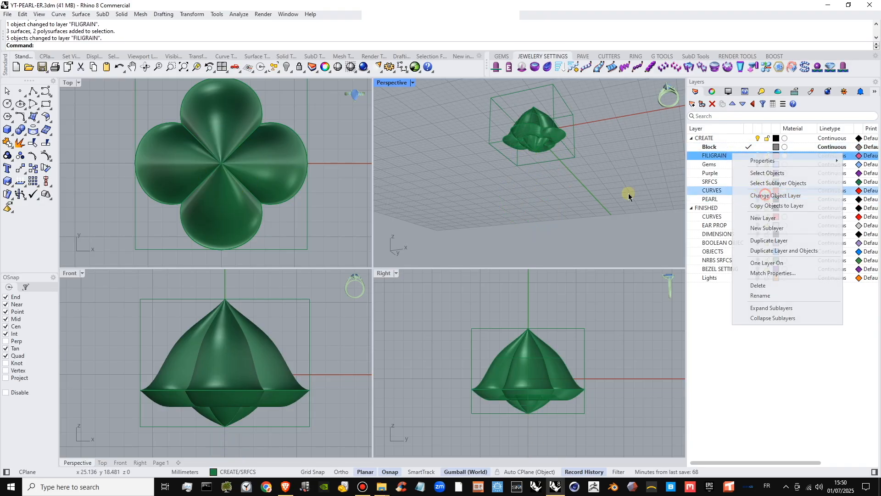
- Show the bell cage's control points and scale the four inner points at rim height outward from the centre
left_click(561, 164)
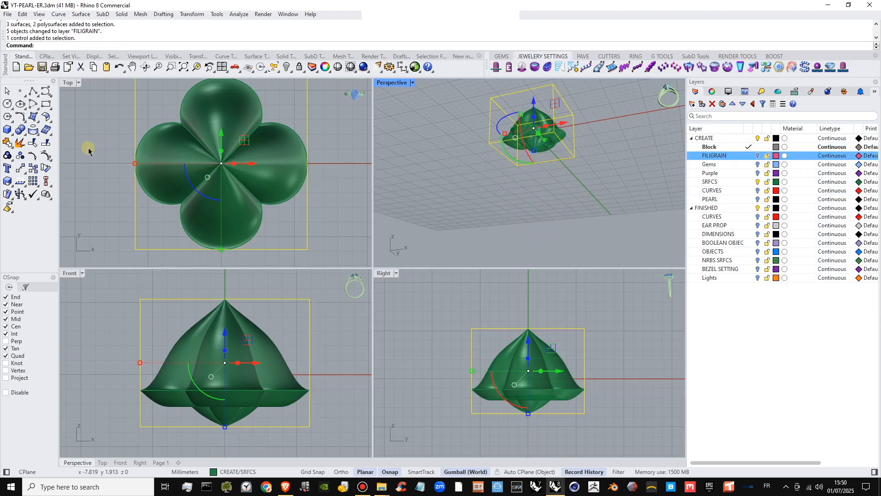
left_click(43, 156)
right_click_drag(163, 163, 168, 181)
left_click_drag(172, 121, 265, 220)
left_click_drag(186, 287, 278, 371, "ctrl")
left_click_drag(173, 443, 202, 438, "ctrl")
left_click_drag(270, 421, 272, 415, "ctrl")
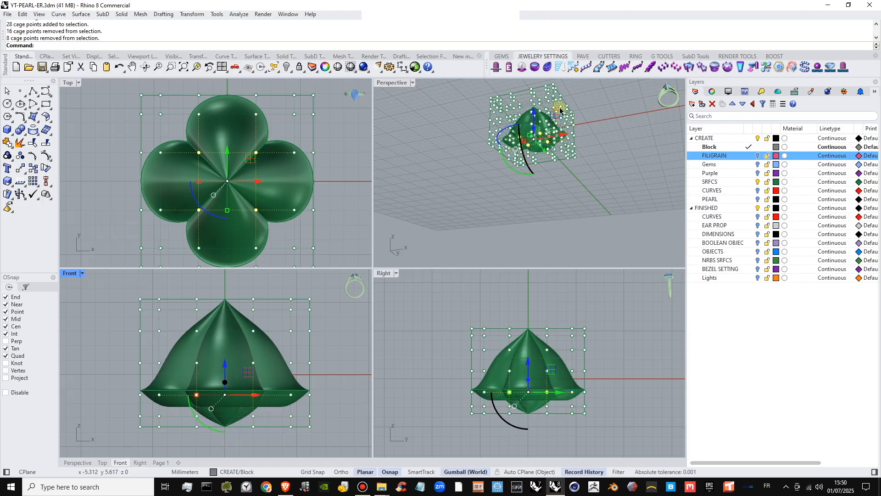
scroll(537, 150, "up", 8)
right_click_drag(537, 151, 490, 162)
left_click_drag(504, 162, 477, 168, "shift")
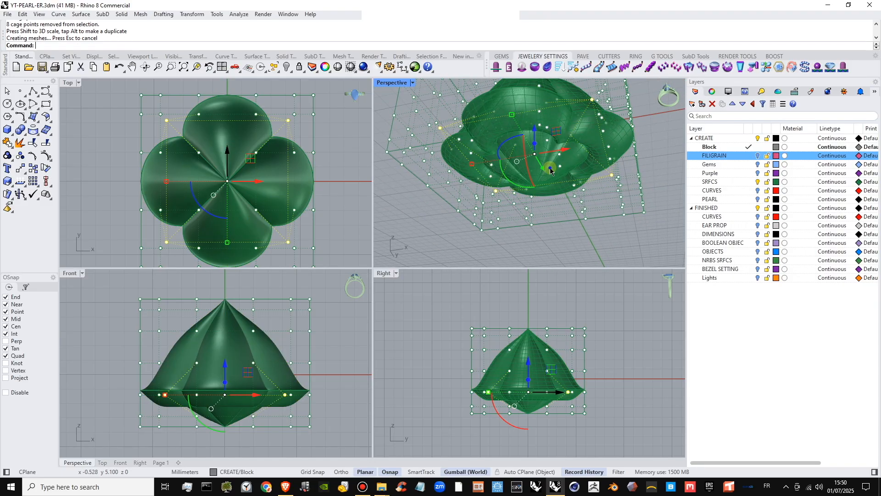
scroll(551, 171, "up", 5)
right_click_drag(534, 152, 486, 171)
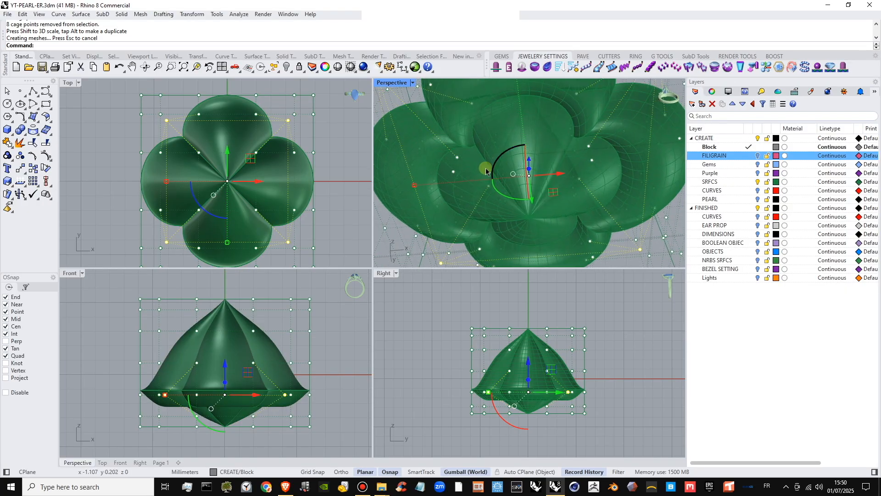
- Select the four central points of the cage's bottom row and move them down to lengthen the bell's lower tip
left_click_drag(187, 442, 265, 420)
scroll(231, 135, "down", 2)
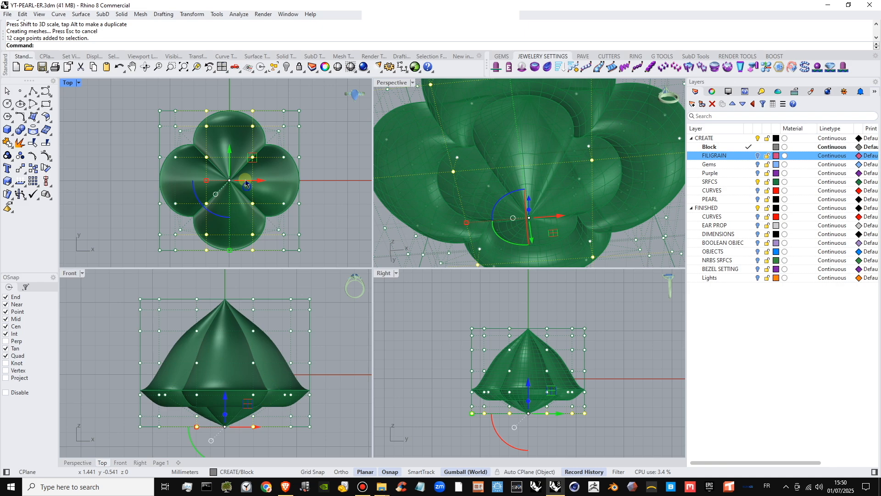
left_click_drag(252, 114, 274, 126, "ctrl")
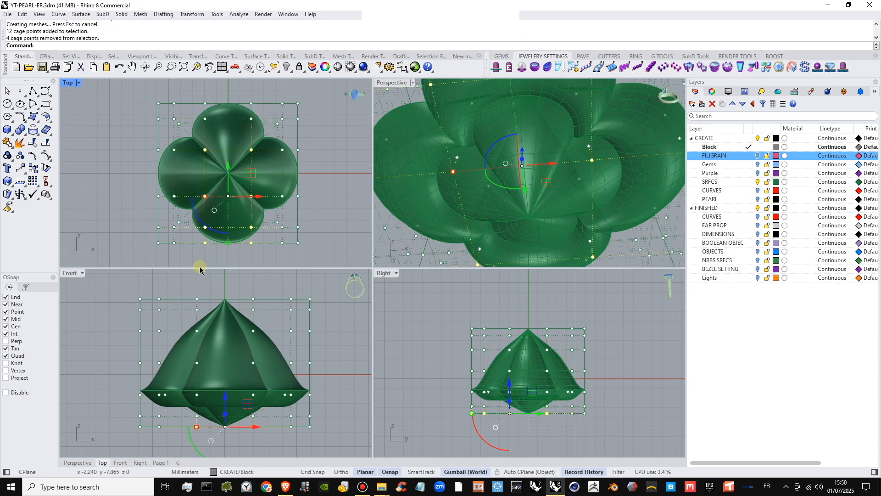
left_click_drag(196, 261, 267, 212, "ctrl")
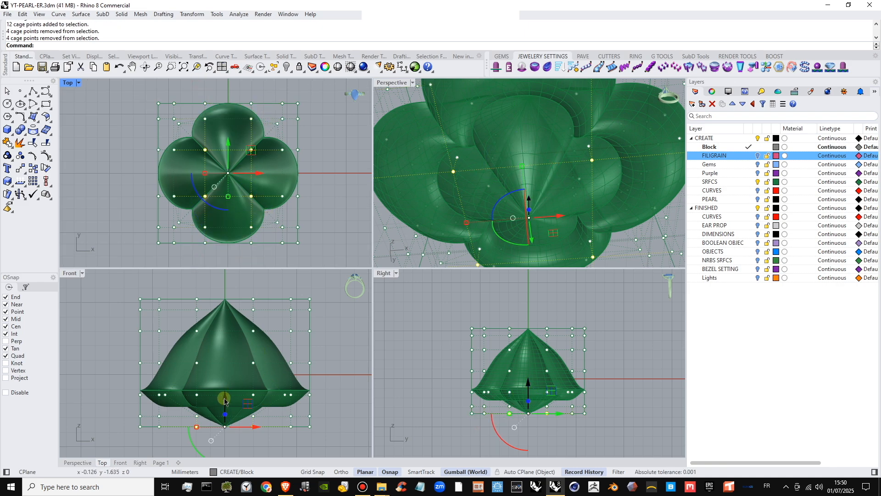
left_click_drag(224, 398, 226, 416)
right_click_drag(254, 412, 256, 374)
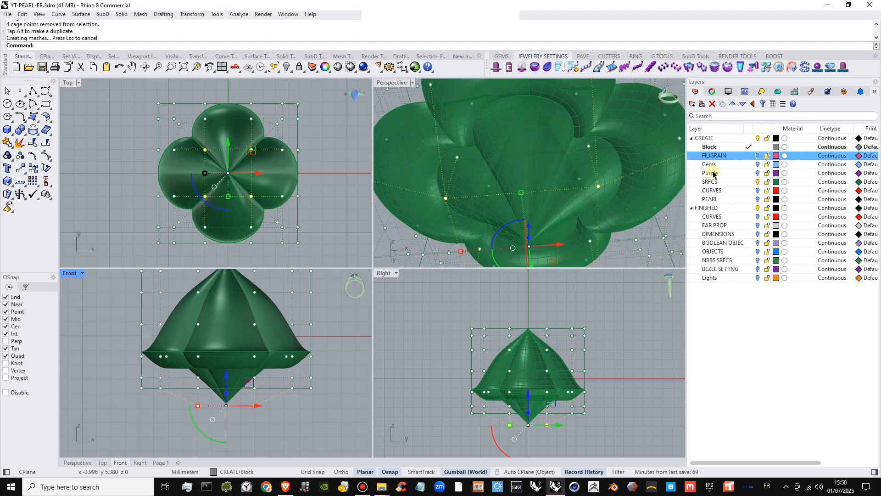
- Show the FILIGRAIN layer and set the Front viewport to Ghosted display
left_click(758, 157)
scroll(239, 404, "up", 5)
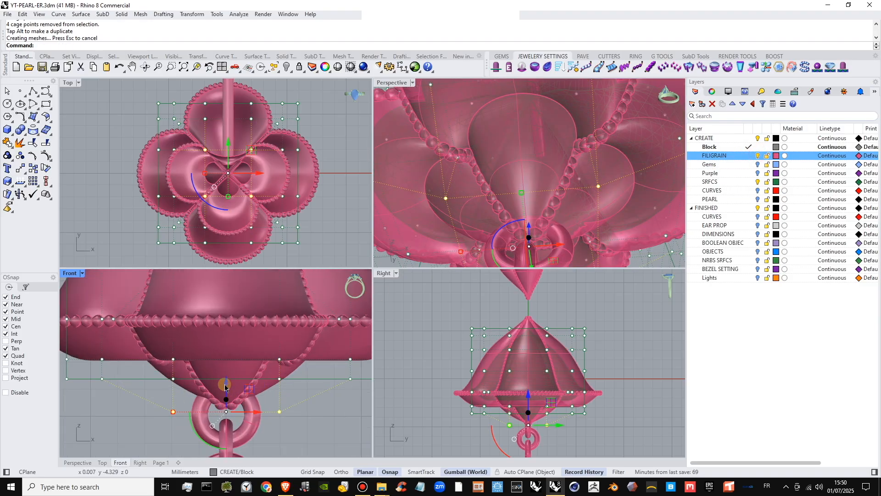
left_click(83, 274)
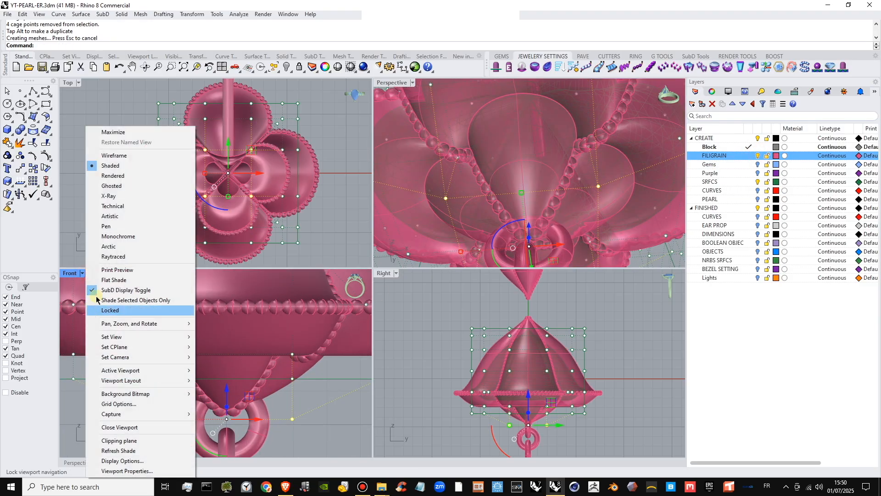
left_click(108, 186)
- Raise the four bottom central cage points in small moves to fit the inner bell's tip inside the beaded bell
right_click_drag(559, 169, 545, 230)
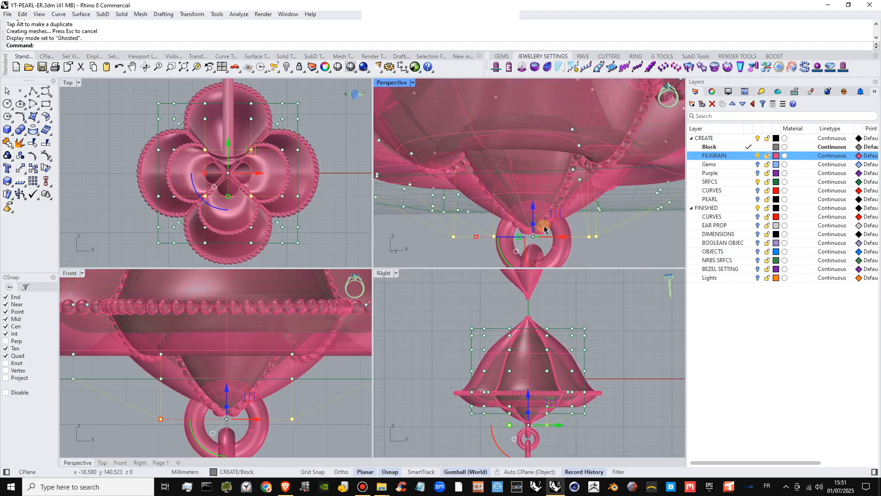
left_click_drag(536, 210, 536, 200)
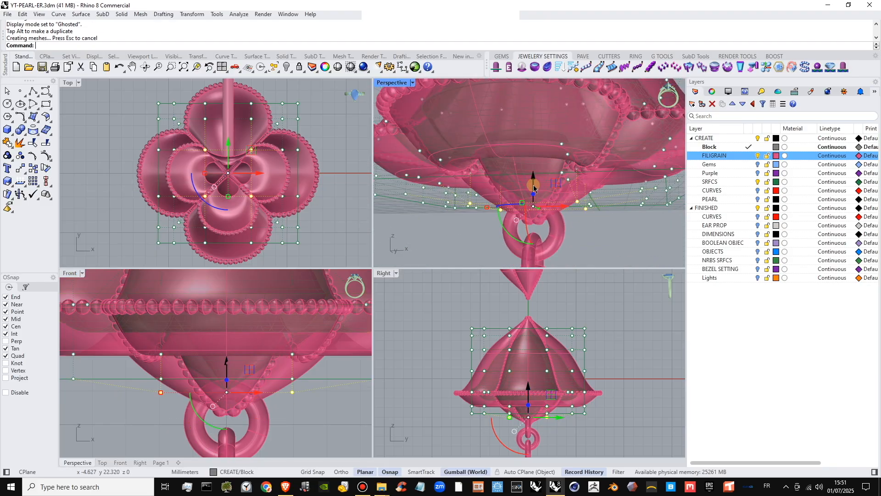
right_click_drag(535, 200, 522, 188)
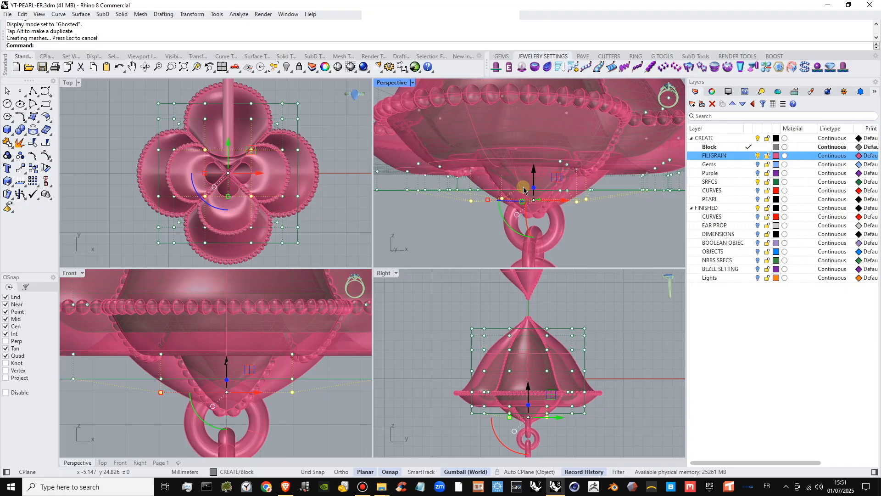
scroll(467, 157, "up", 5)
scroll(467, 158, "up", 5)
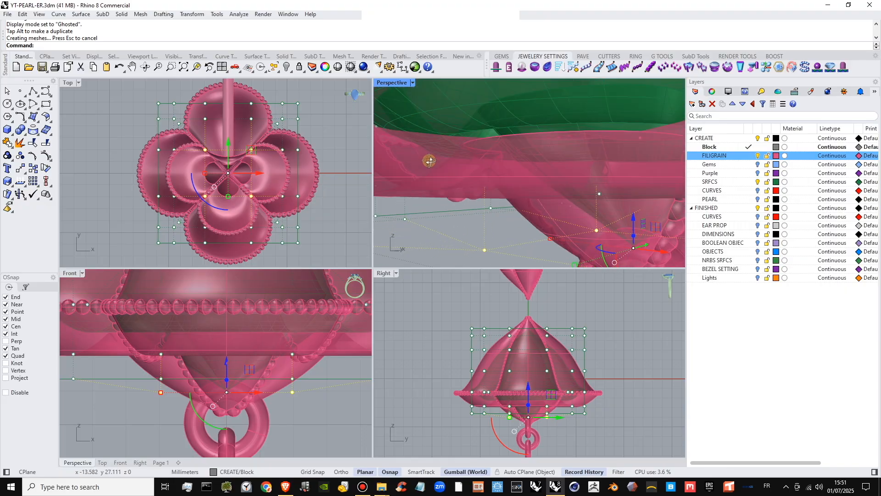
scroll(464, 151, "down", 2)
right_click_drag(520, 194, 584, 159)
right_click_drag(470, 236, 492, 220)
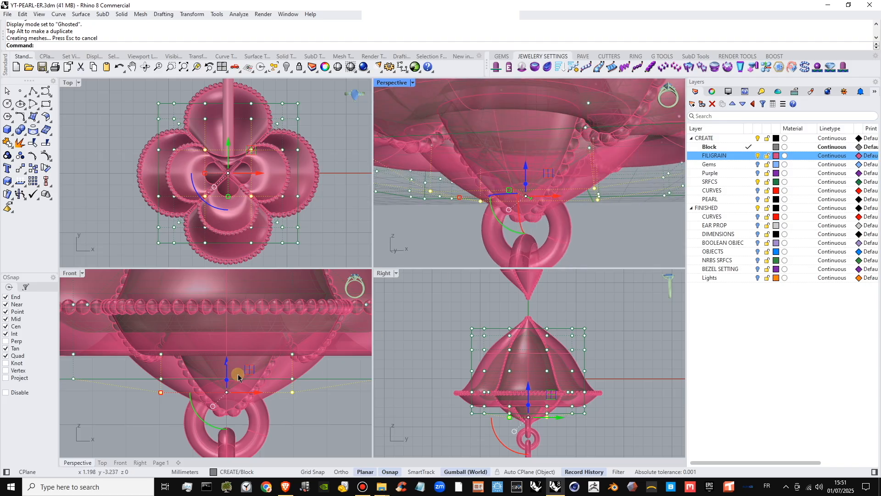
left_click_drag(226, 364, 228, 356)
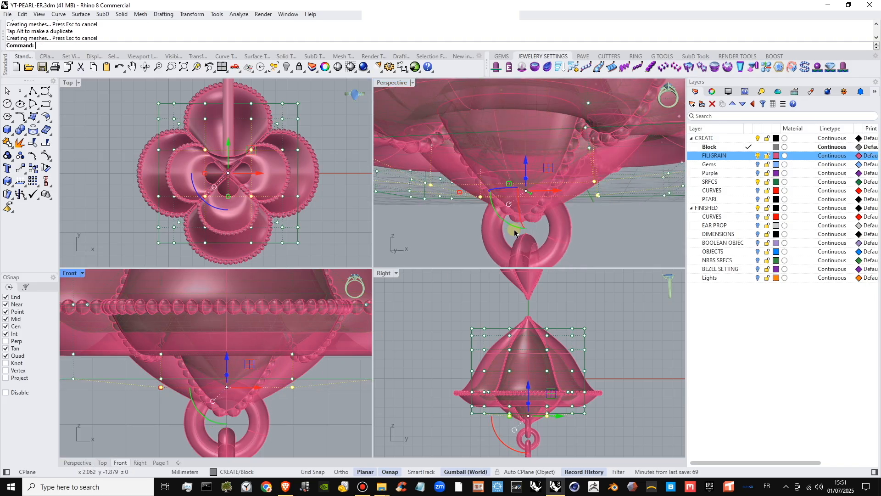
right_click_drag(554, 186, 489, 201)
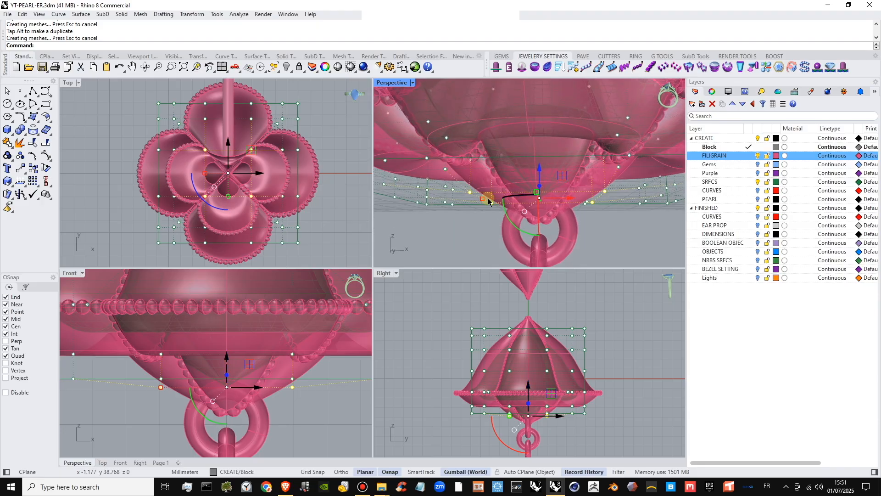
- Select the four inner cage points just below the beaded rim and raise them toward the rim
left_click(274, 400)
left_click_drag(115, 358, 335, 289)
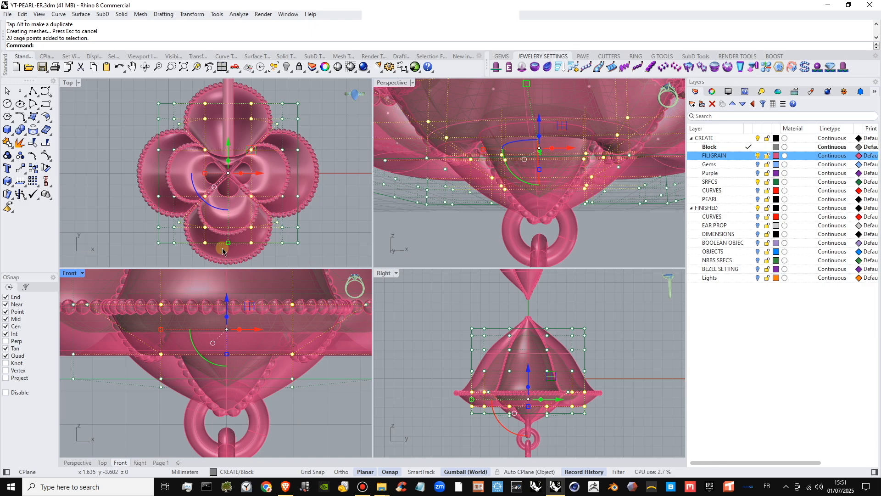
left_click_drag(175, 265, 261, 218, "ctrl")
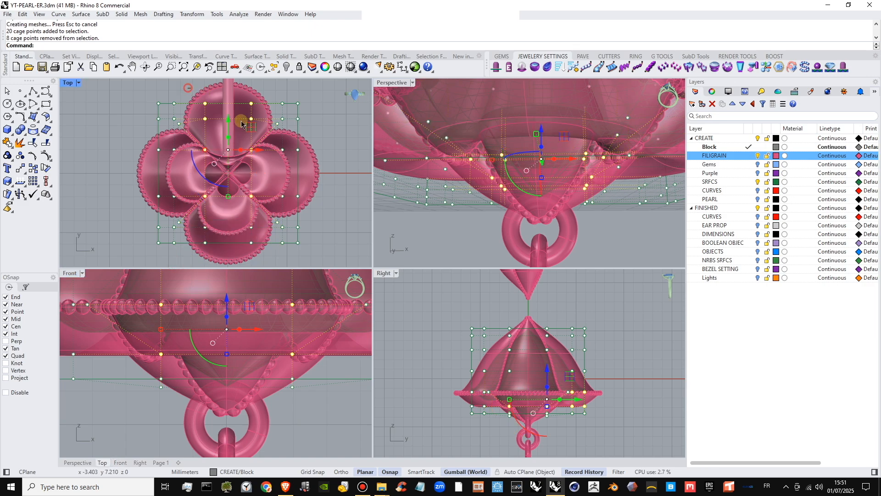
left_click_drag(241, 121, 272, 126, "ctrl")
mouse_move(578, 186)
right_mouse_down()
mouse_move(587, 202)
mouse_move(578, 188)
right_mouse_up()
left_click_drag(539, 137, 543, 111)
right_click_drag(539, 125, 504, 149)
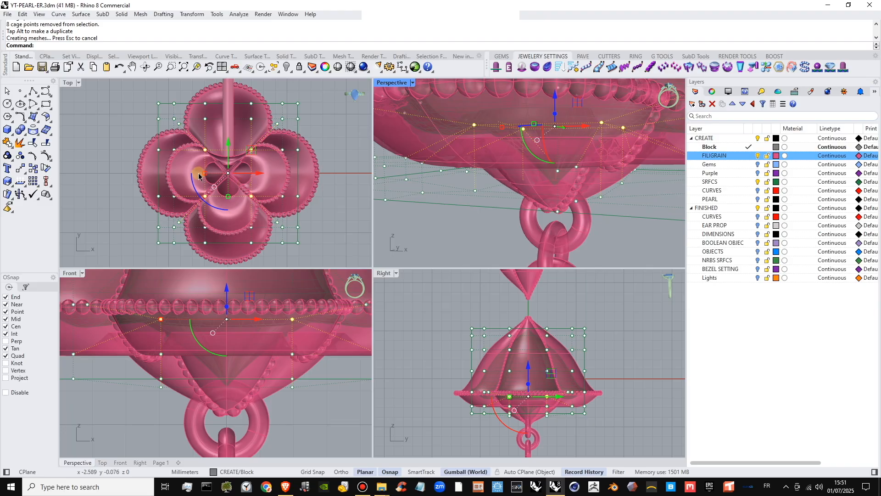
- Scale the four raised inner cage points outward in the Top viewport and lift them slightly to rim height
left_click_drag(204, 175, 187, 174)
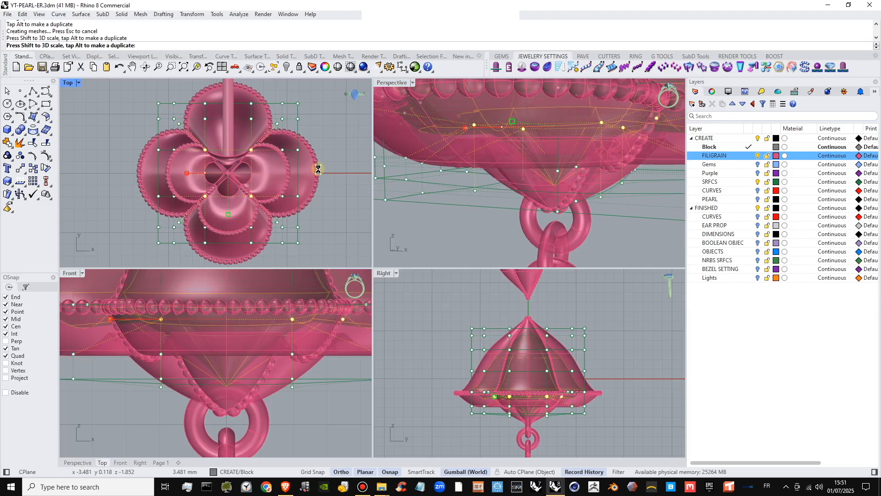
mouse_move(503, 179)
right_mouse_down()
mouse_move(483, 171)
mouse_move(498, 167)
right_mouse_up()
scroll(501, 166, "up", 4)
right_click_drag(572, 116, 550, 143, "shift")
left_click_drag(549, 143, 547, 128)
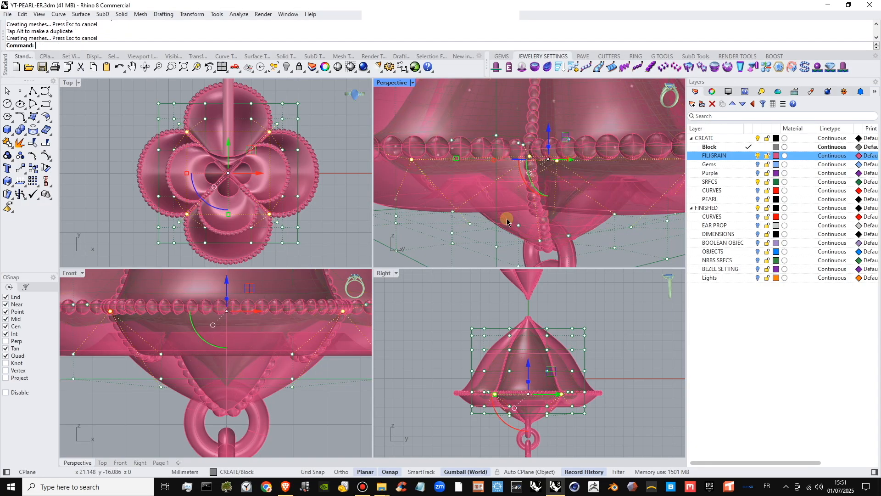
- Set the Perspective viewport to Ghosted display and delete the cage control object around the inner bell
left_click_drag(465, 255, 521, 218)
key("ctrl+alt+g")
scroll(567, 227, "down", 12)
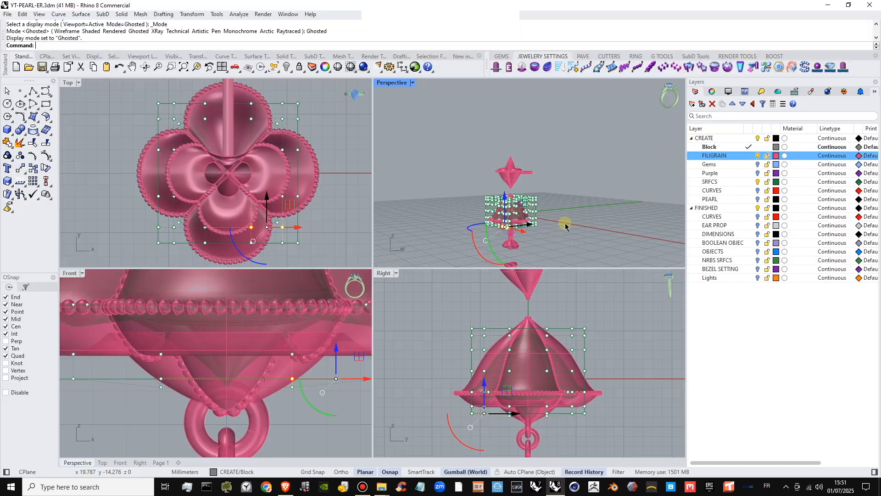
key("Escape")
key("Escape")
scroll(533, 231, "up", 2)
scroll(533, 232, "up", 3)
left_click(528, 211)
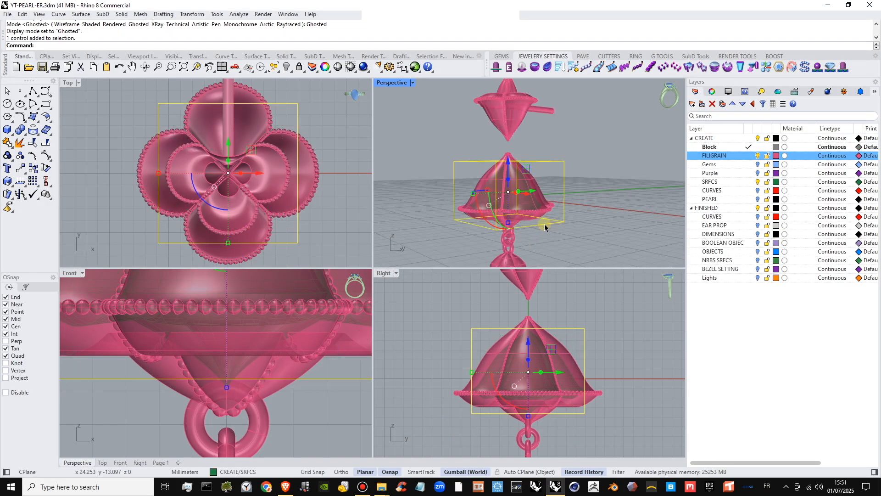
key("Delete")
scroll(508, 208, "up", 4)
right_click_drag(508, 208, 552, 183)
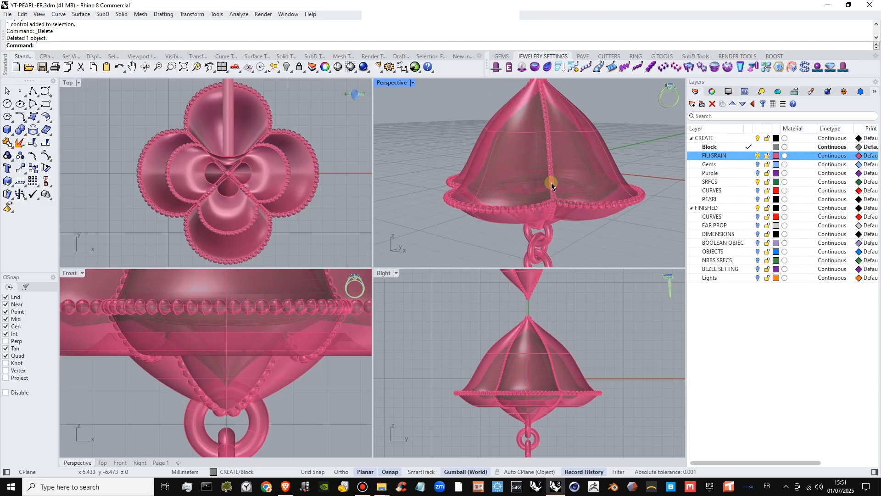
- Create a horizontal cutting plane through the bell and its beaded frame just above the rim in the Right viewport with CutPlane
left_click(508, 381)
left_click(552, 333)
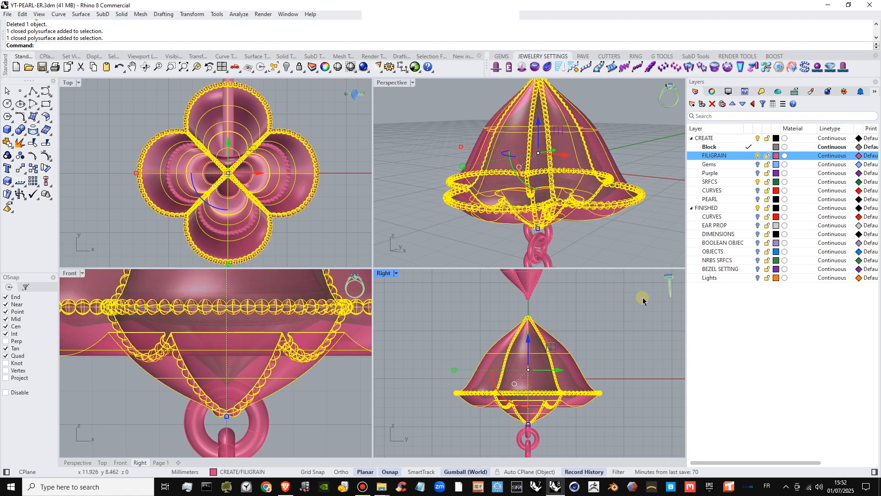
key("Up")
key("Return")
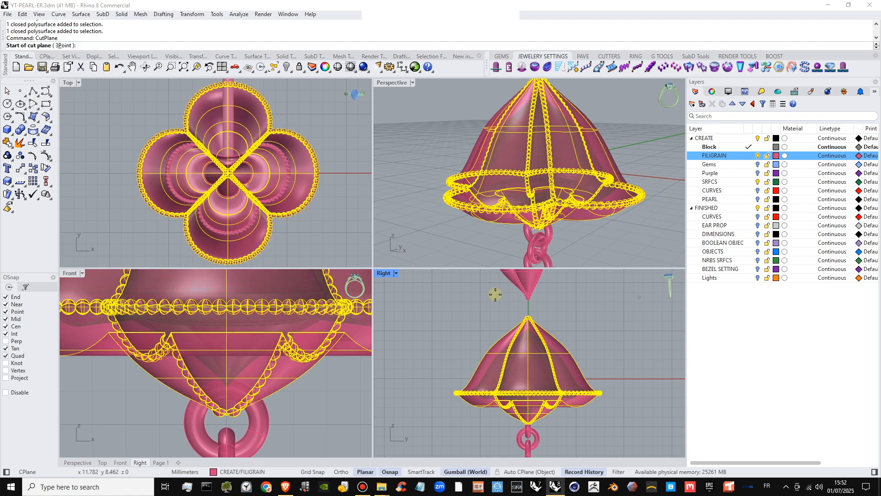
left_click(459, 382)
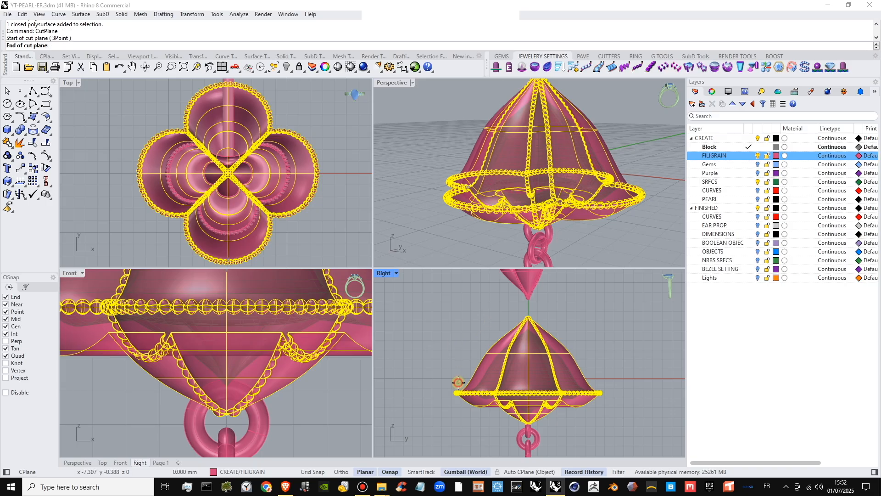
key("F8")
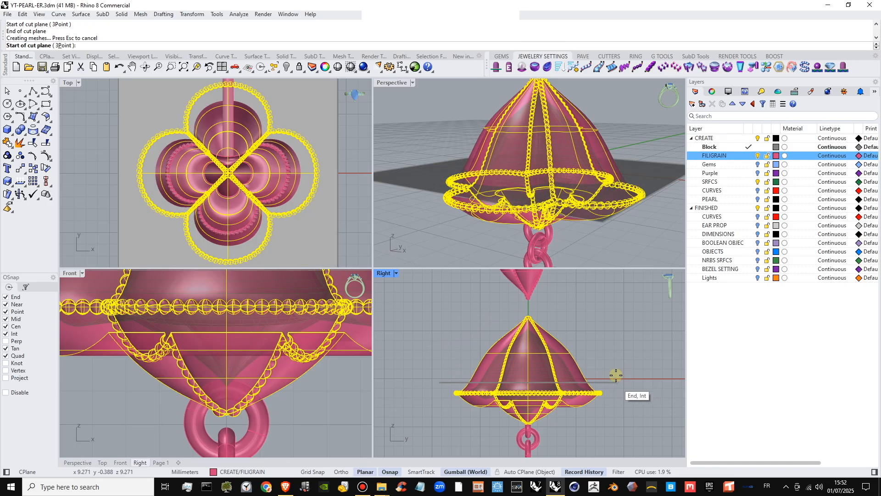
key("Escape")
- Set the Perspective viewport to Shaded display and view the bell with its cutting plane
scroll(589, 276, "down", 1)
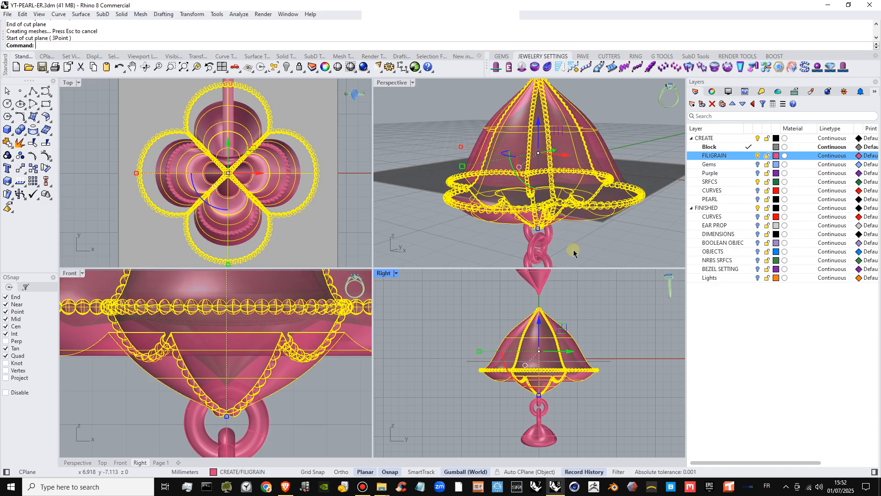
right_click_drag(621, 320, 619, 315)
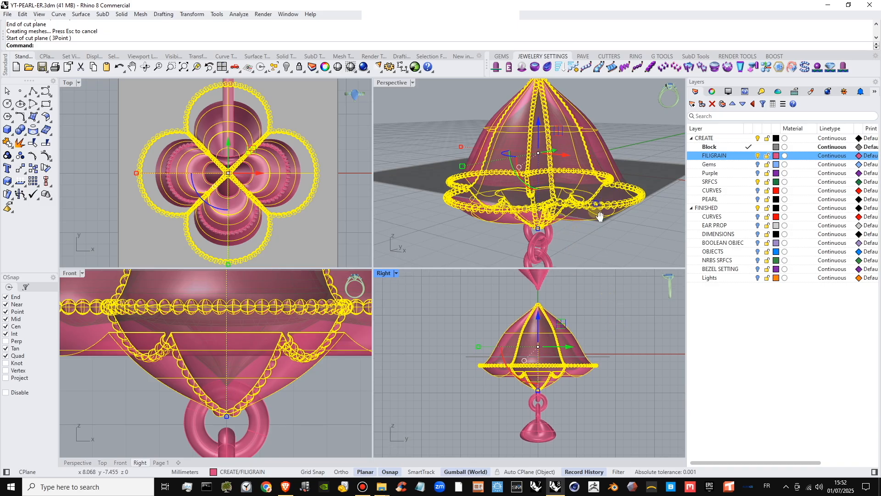
right_click_drag(600, 216, 642, 194)
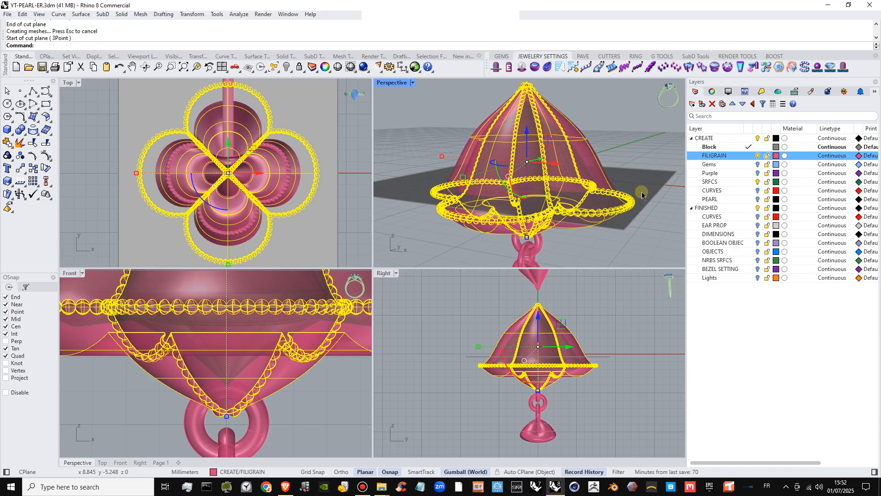
left_click(414, 83)
left_click(402, 126)
mouse_move(504, 187)
right_mouse_down()
mouse_move(543, 190)
mouse_move(545, 171)
right_mouse_up()
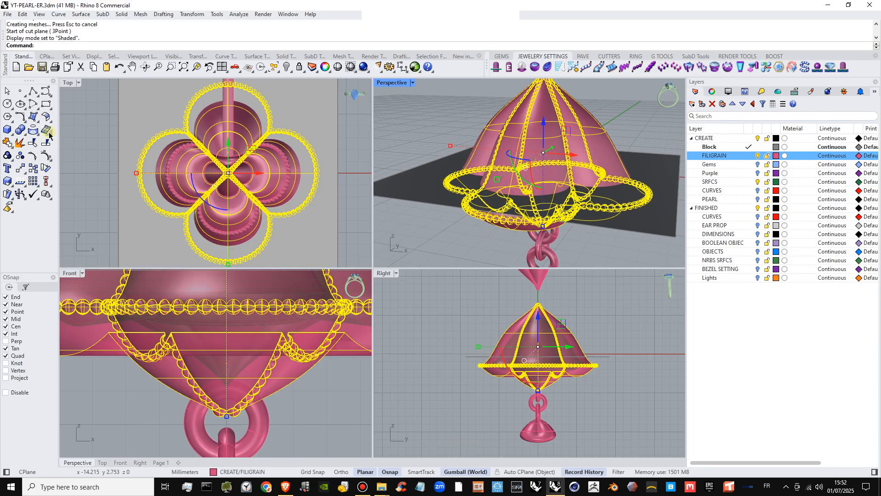
- Boolean-split the outer bell and its beaded frame with the horizontal cutting plane, and delete the plane
left_click(24, 136)
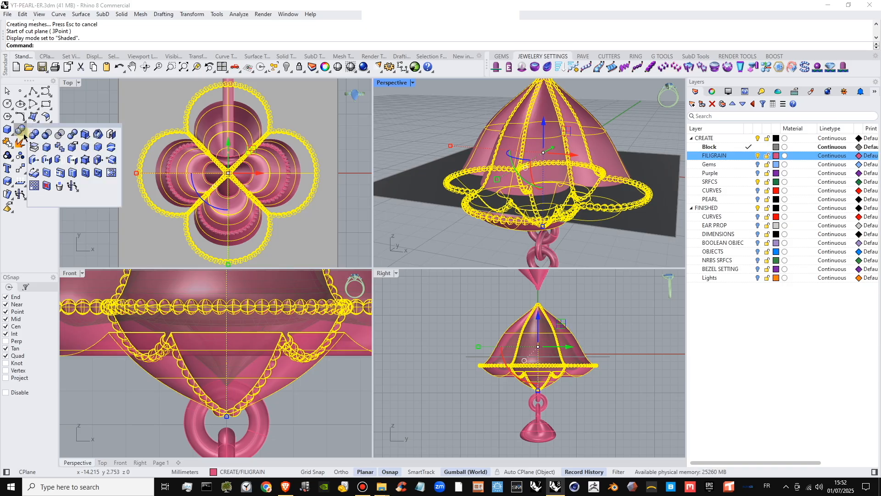
left_click(72, 134)
left_click(617, 216)
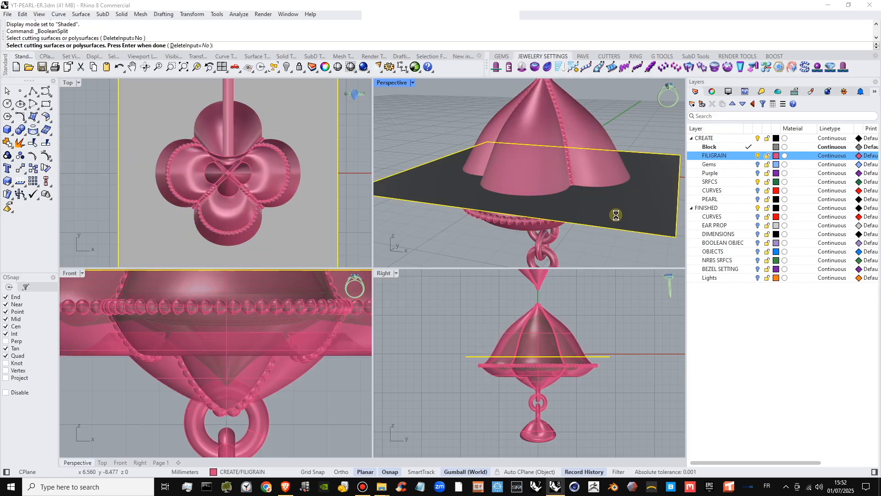
key("Return")
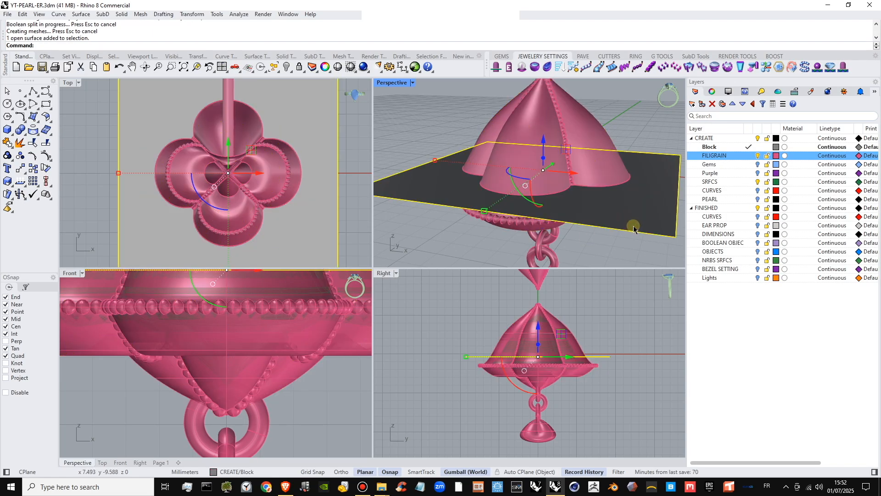
key("Delete")
- Hide the original uncut bell so only its split upper and lower pieces remain in view
right_click_drag(591, 234, 590, 215)
left_click(536, 138)
left_click(547, 152)
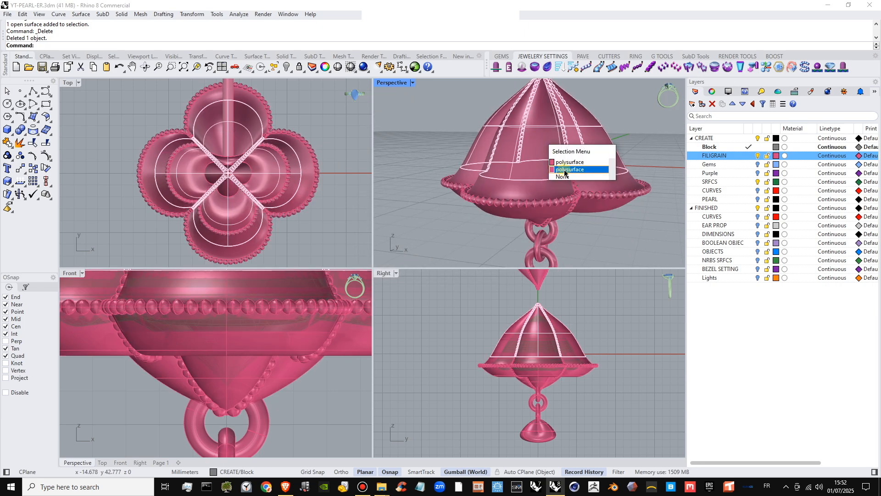
left_click(566, 163)
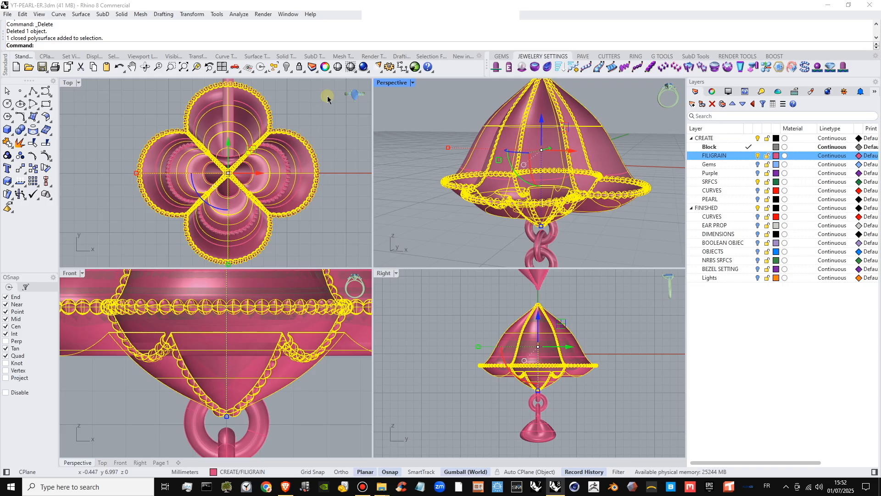
left_click(286, 68)
- Set the Perspective viewport to Ghosted and subtract the inner bell from the upper bell piece with BooleanDifference, using DeleteInput=No
left_click(579, 156)
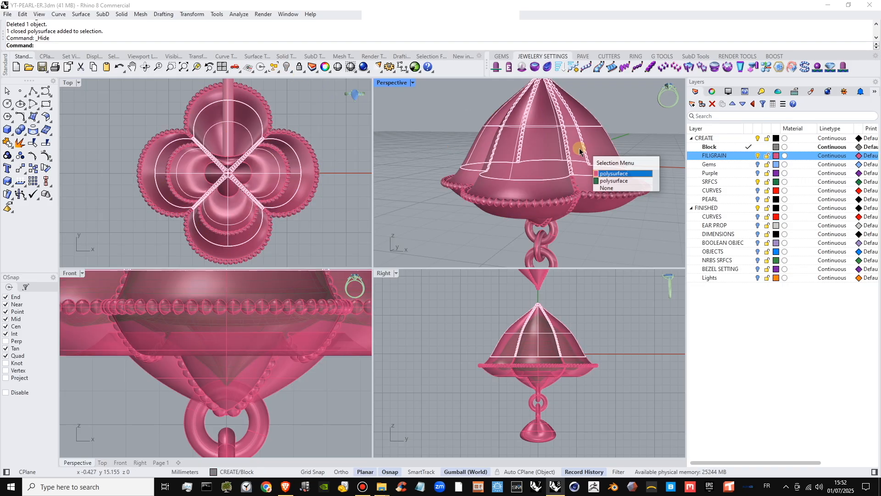
left_click(610, 173)
left_click(413, 83)
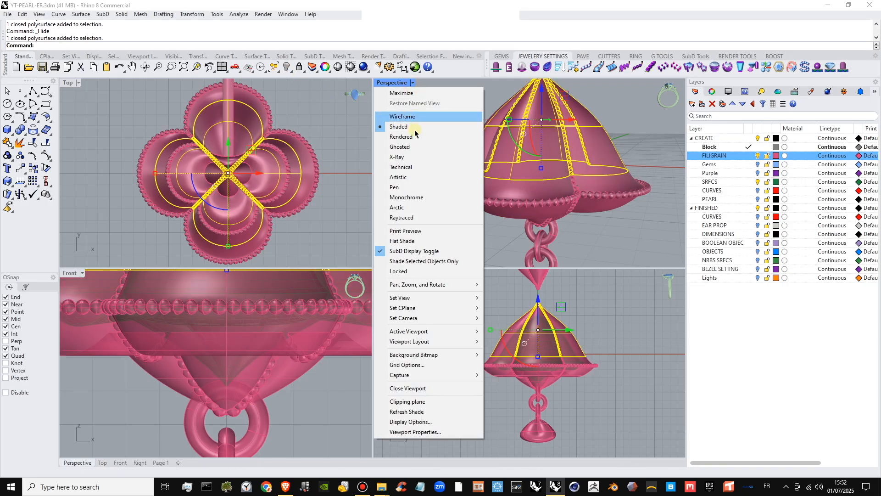
left_click(412, 146)
scroll(548, 154, "up", 2)
scroll(548, 161, "up", 1)
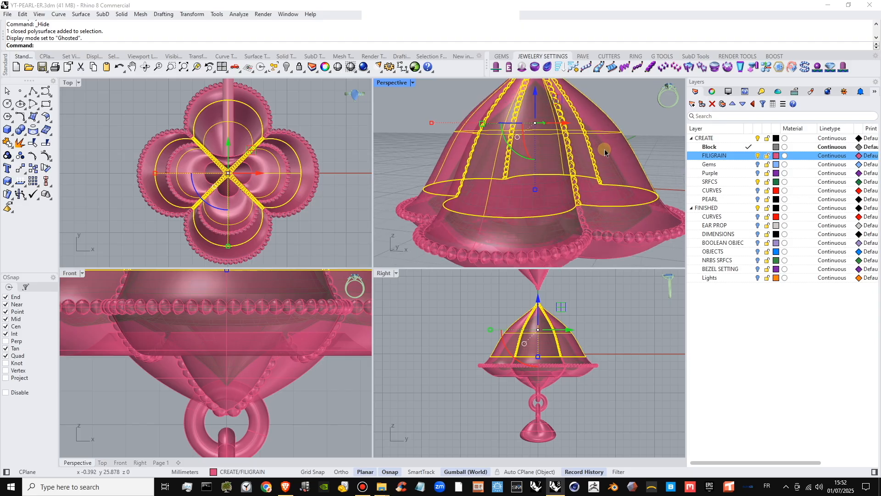
left_click(24, 135)
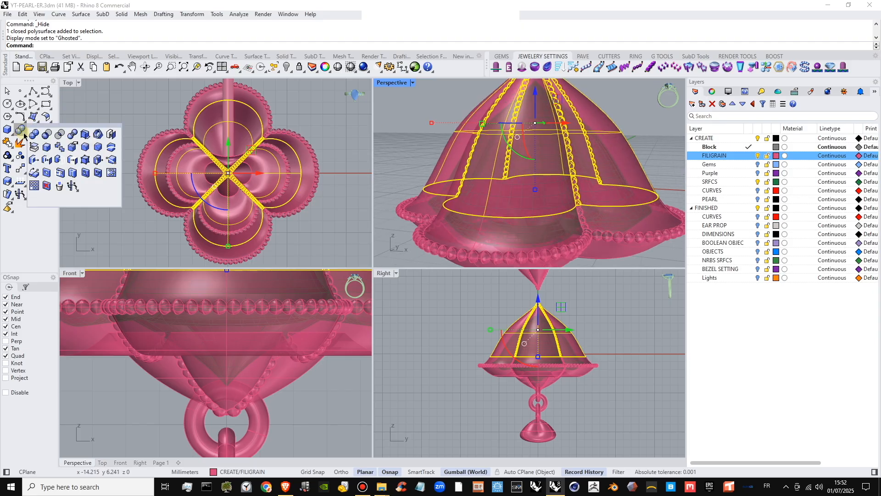
left_click(44, 135)
left_click(613, 151)
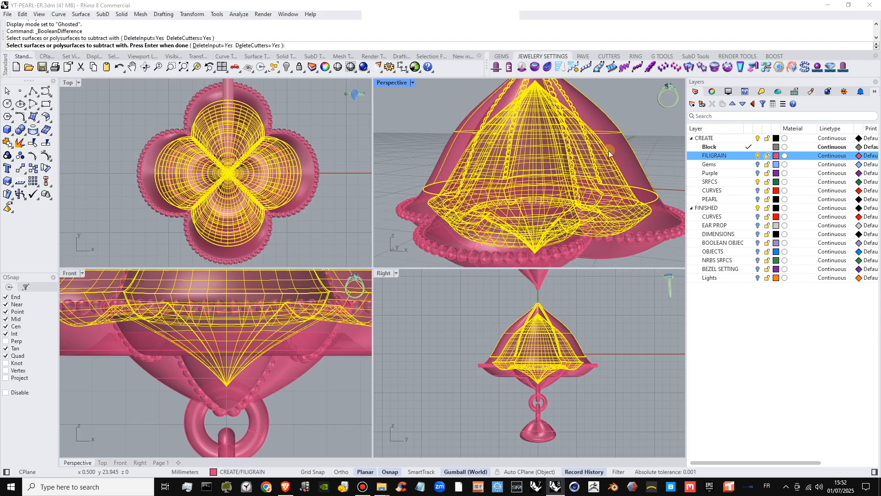
left_click(225, 49)
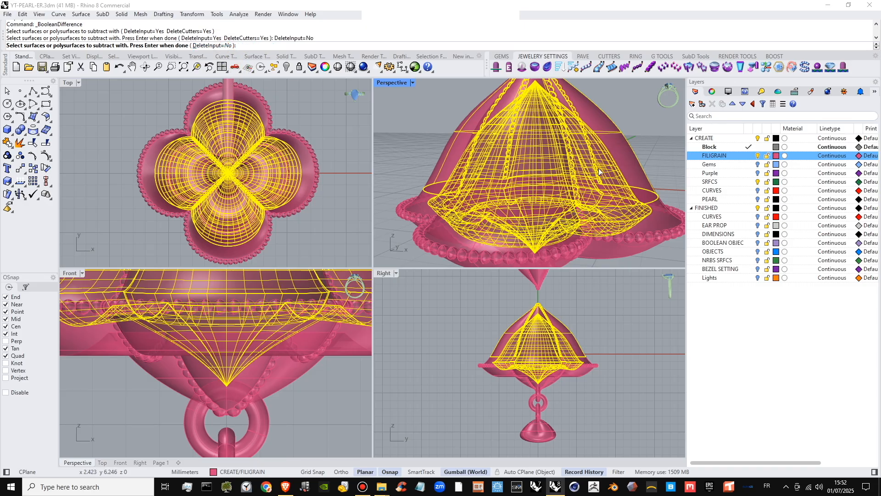
scroll(608, 172, "down", 3)
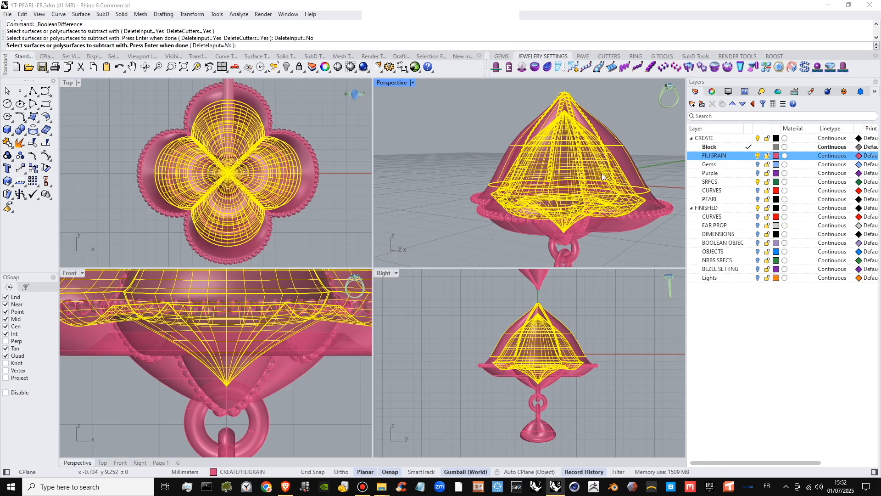
key("Return")
- Subtract the inner bell from the lower beaded bell piece with BooleanDifference, keeping the input objects
mouse_move(592, 179)
right_mouse_down("shift")
mouse_move(568, 184)
mouse_move(582, 195)
mouse_move(610, 174)
mouse_move(624, 183)
mouse_move(597, 182)
right_mouse_up("shift")
left_click(635, 148)
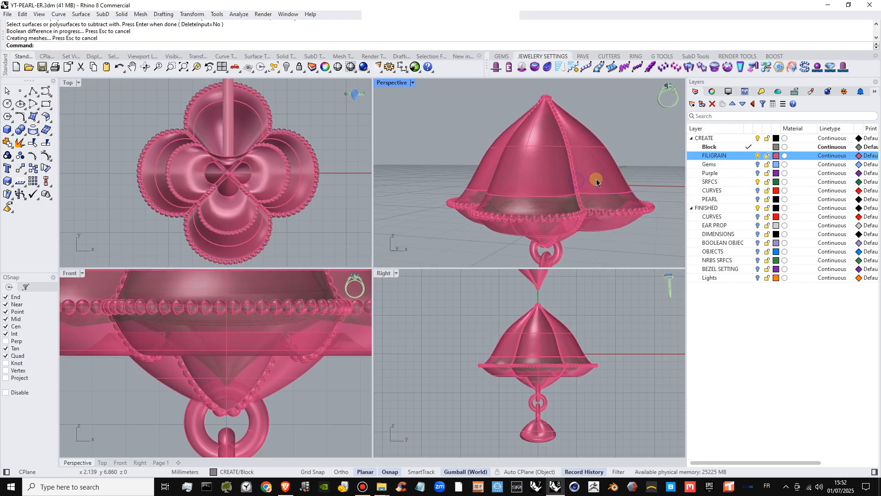
scroll(577, 189, "down", 2)
scroll(604, 213, "down", 2)
left_click(603, 209)
scroll(603, 207, "up", 6)
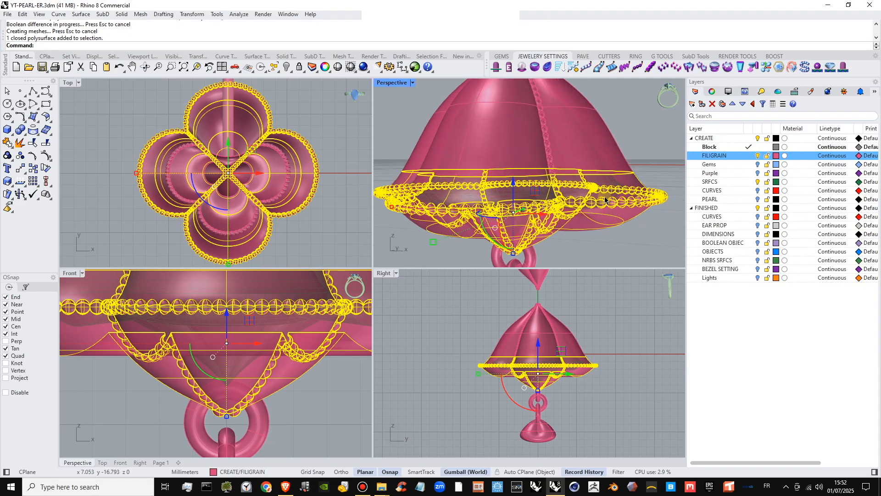
right_click(605, 204)
left_click(617, 184)
right_click(617, 184)
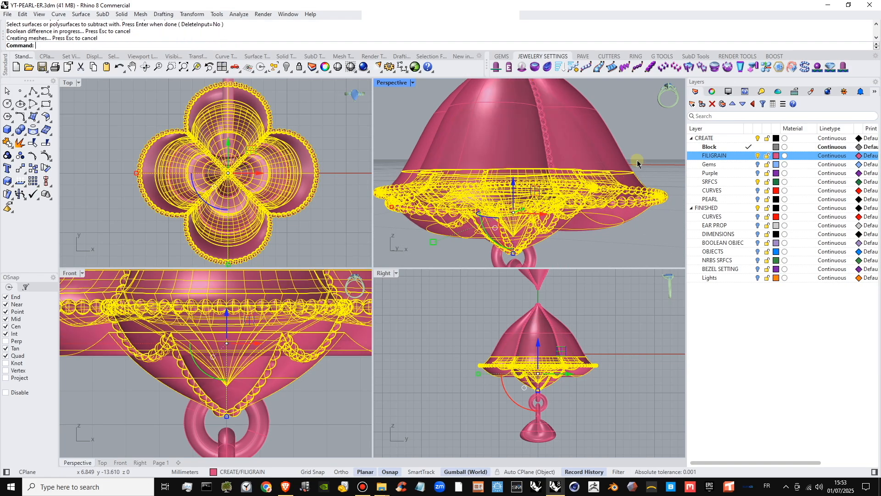
left_click(637, 160)
- Delete the inner bell surface that served as the cutter for hollowing both pieces
left_click(604, 174)
left_click(635, 206)
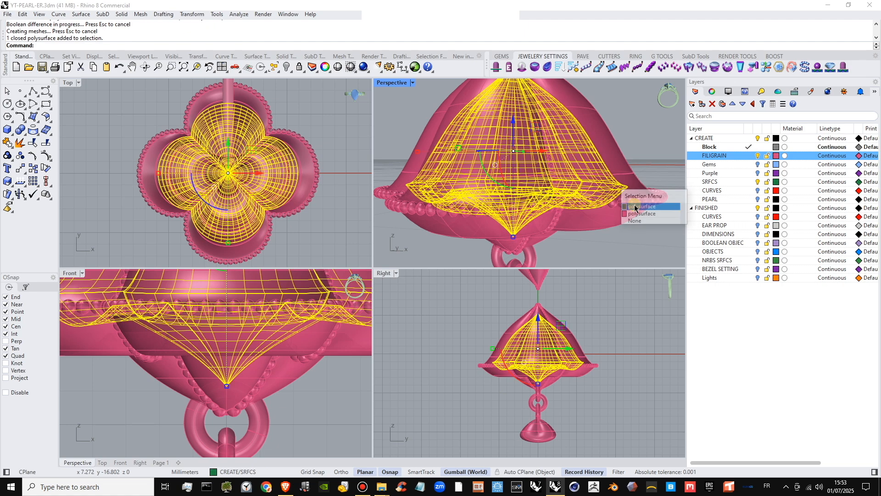
key("Delete")
left_click(453, 266)
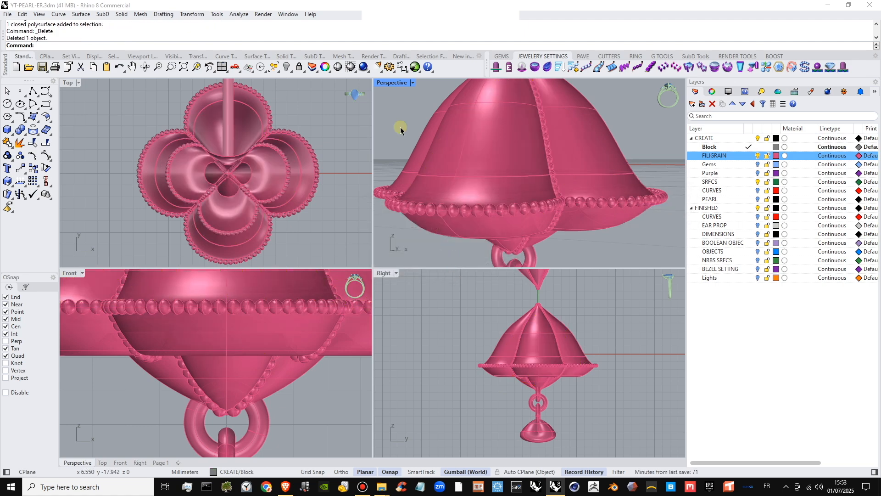
- Maximize the Perspective viewport and delete the leftover solid upper bell piece overlapping the hollowed one
left_click(413, 82)
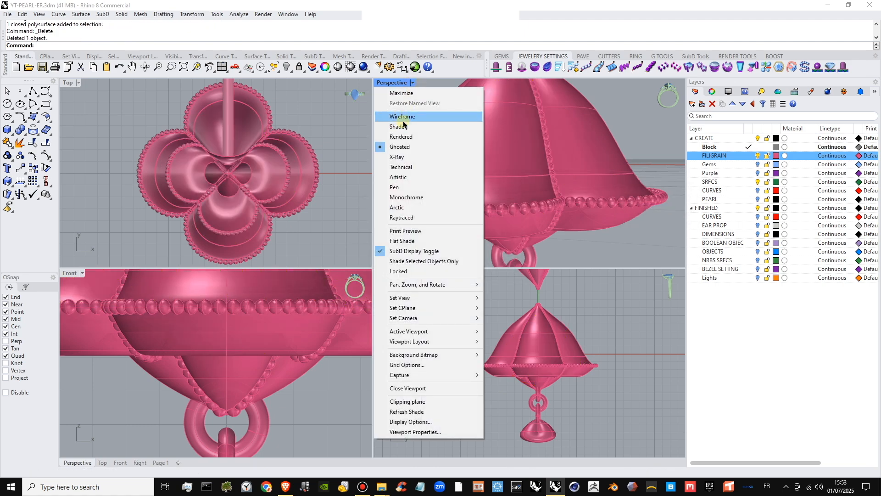
left_click(631, 111)
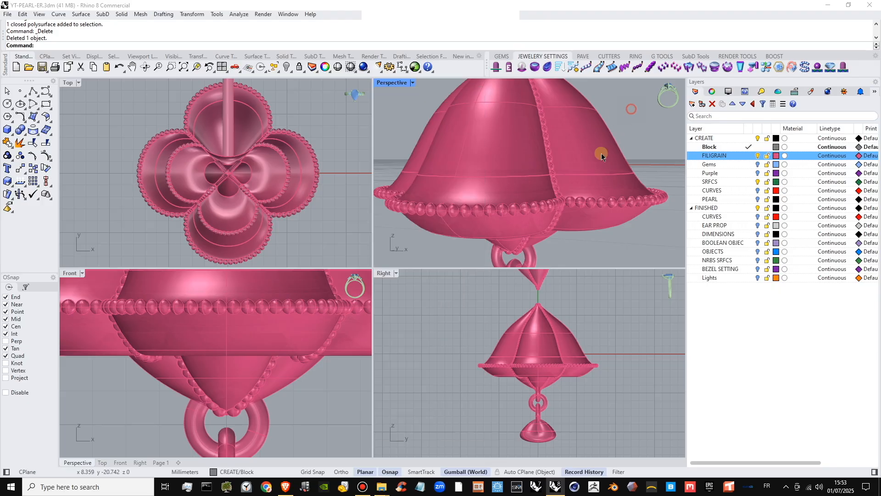
scroll(570, 213, "down", 5)
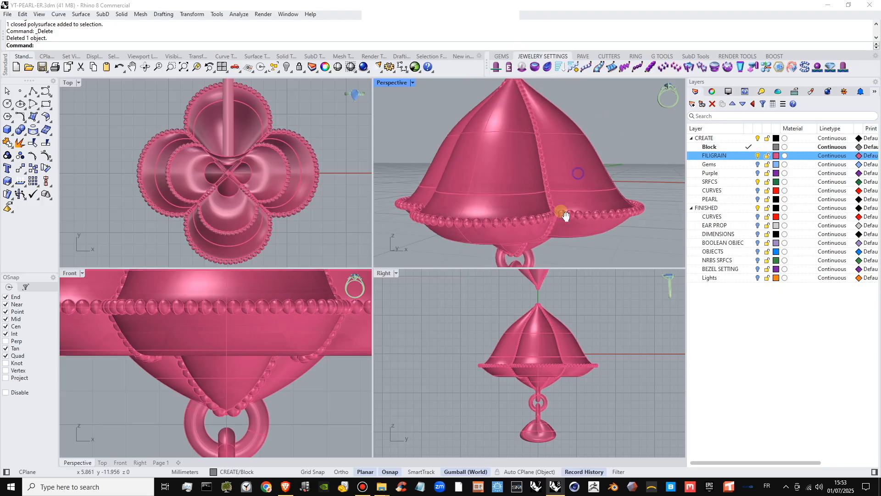
double_click(382, 84)
scroll(448, 257, "down", 3)
left_click(462, 241)
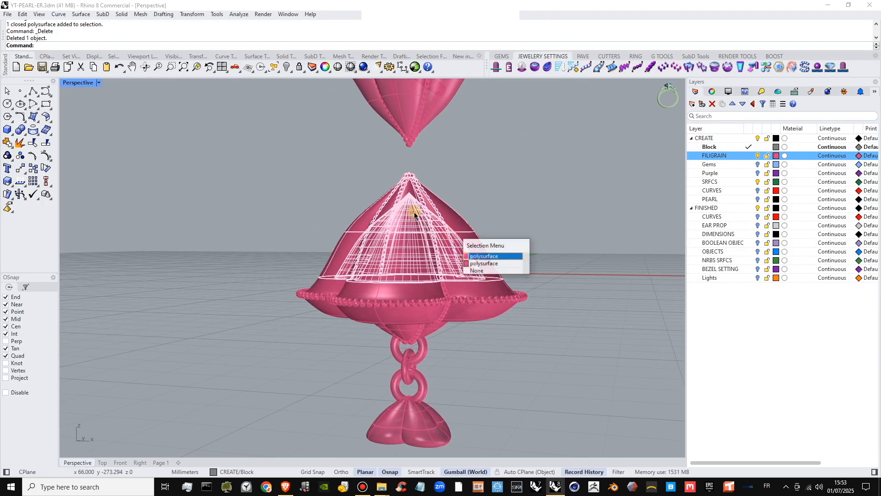
left_click(484, 263)
key("Delete")
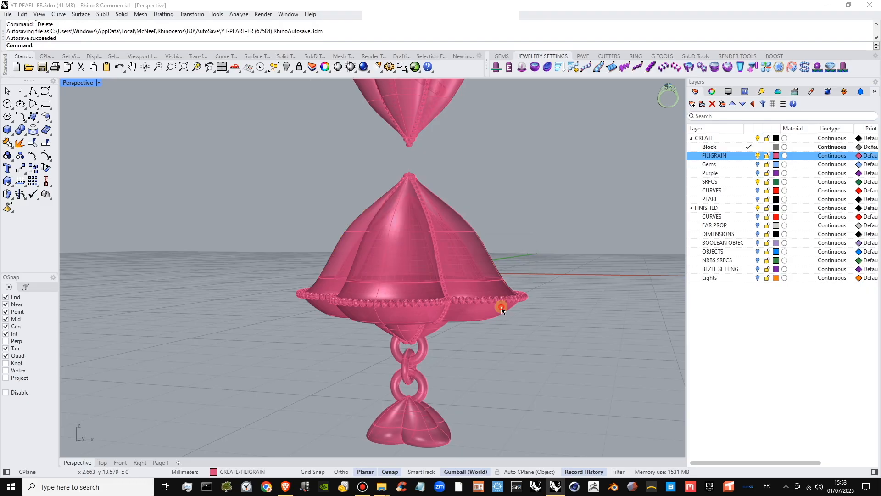
left_click(467, 267)
- Delete the leftover solid lower bell piece overlapping the hollowed beaded rim piece
left_click(496, 305)
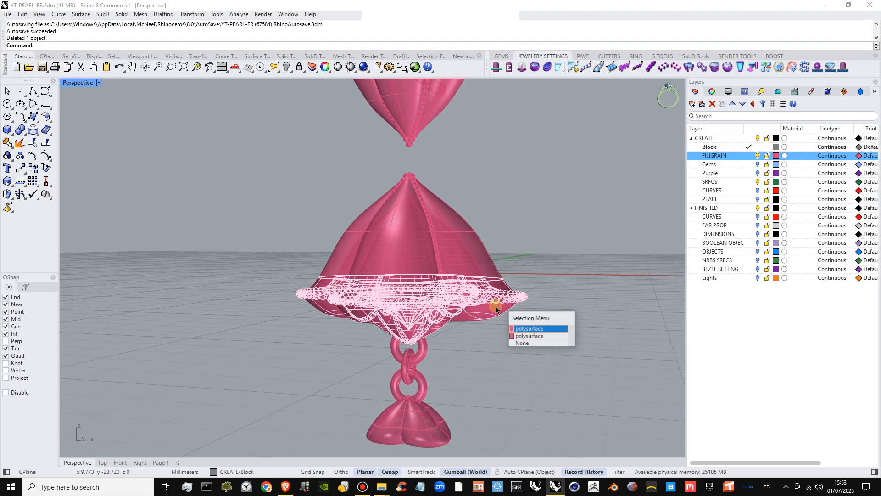
left_click(519, 335)
key("Delete")
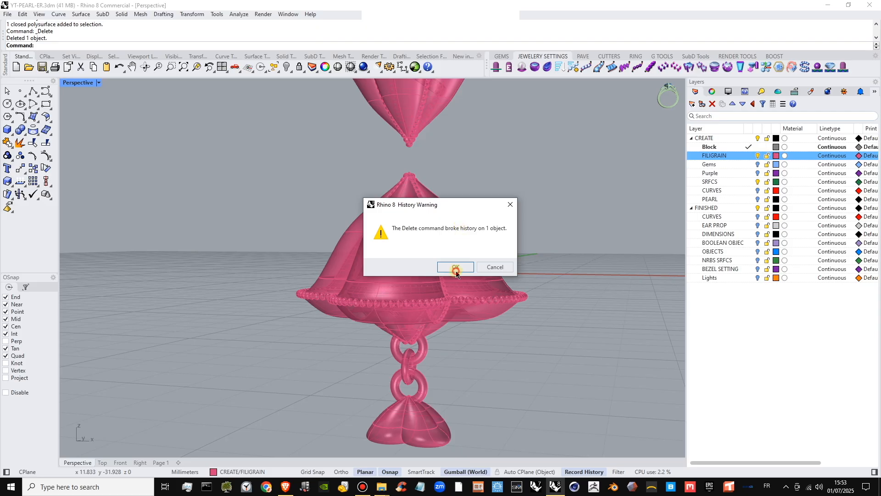
left_click(456, 268)
- Lift the upper bell half off the lower one to examine the hollow interiors from several angles, and undo the move
left_click(470, 243)
left_click_drag(409, 198, 409, 174)
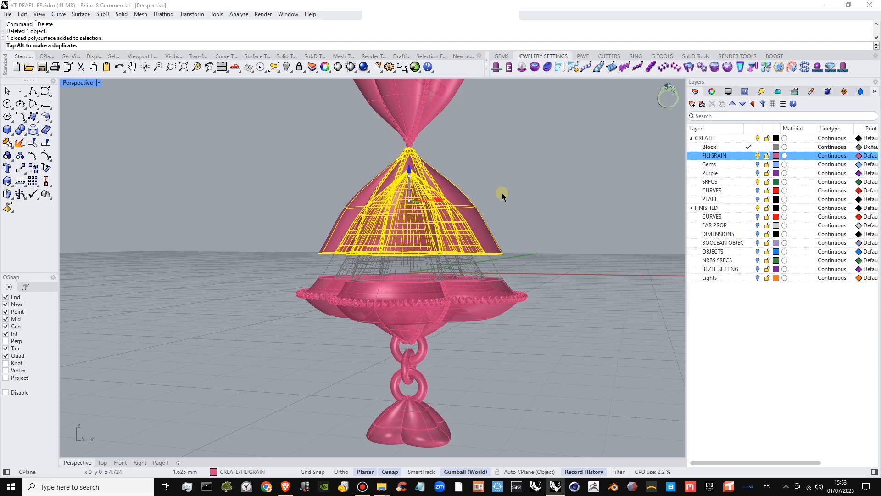
left_click(502, 194)
right_click_drag(523, 230, 616, 192)
right_click_drag(325, 288, 436, 322)
scroll(466, 299, "up", 3)
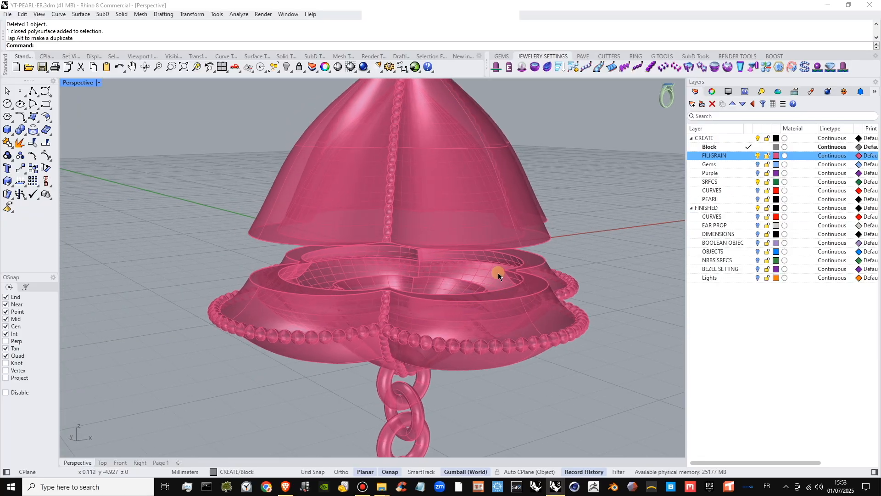
right_click_drag(524, 286, 561, 275)
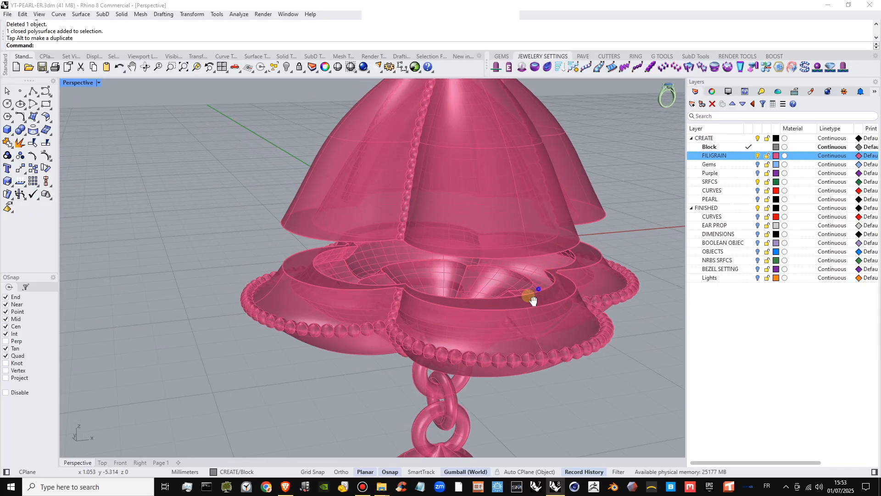
right_click_drag(533, 300, 567, 268)
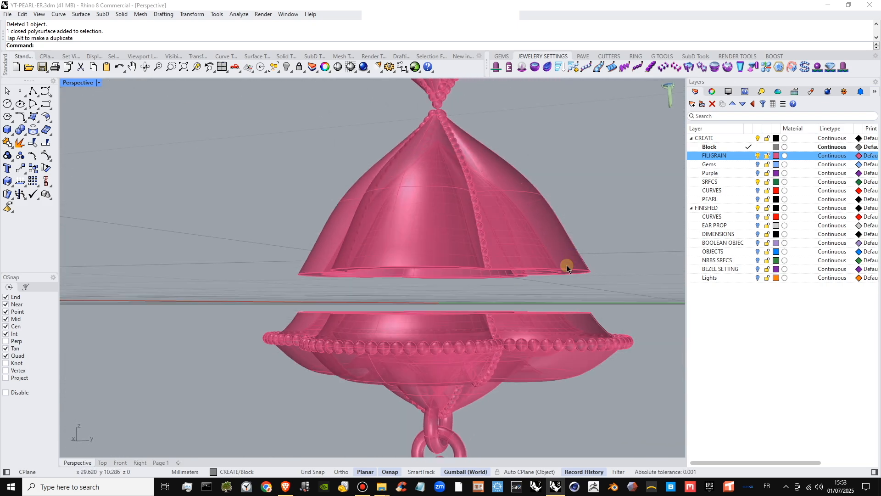
key("ctrl+z")
- Boolean-union the top chain ring with the lower bell half it hangs from
right_click_drag(508, 315, 568, 300)
left_click(625, 270)
right_click_drag(621, 269, 456, 286)
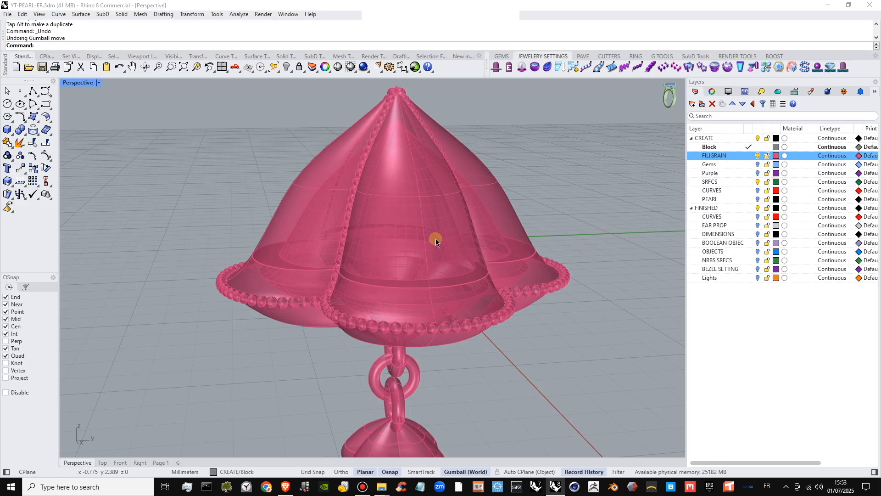
right_click_drag(360, 271, 514, 271)
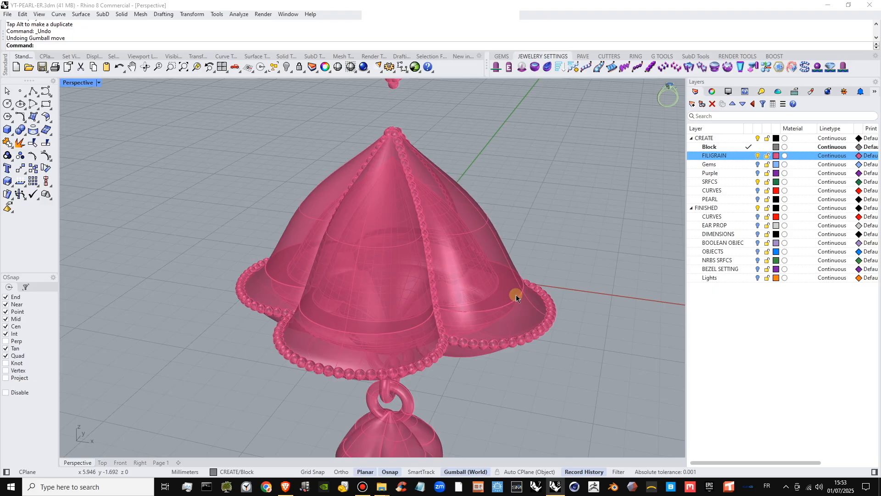
right_click_drag(487, 334, 489, 279)
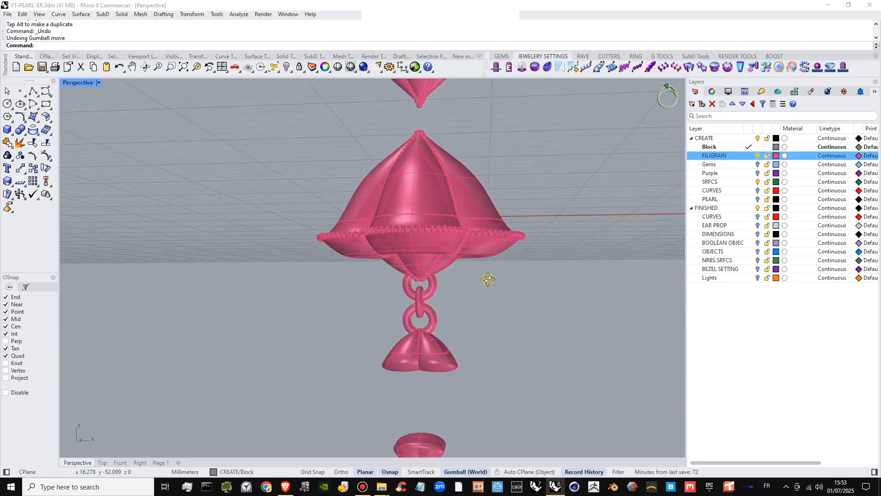
scroll(428, 277, "up", 4)
left_click(447, 268)
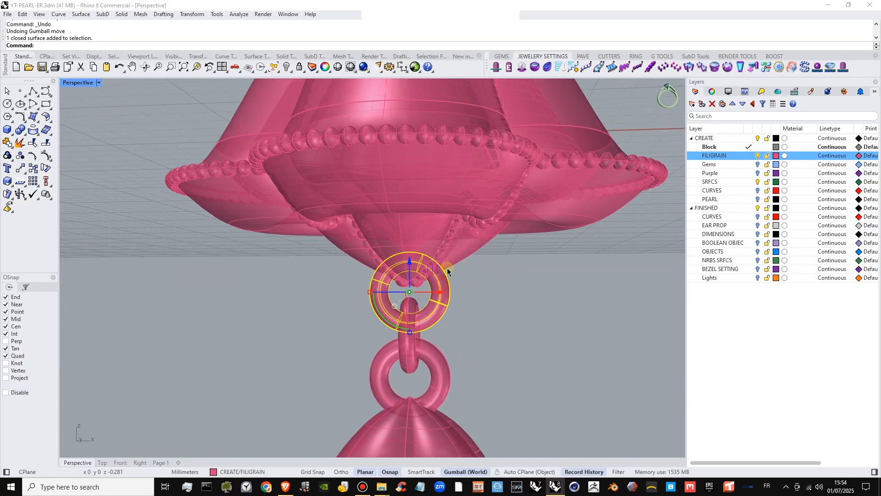
left_click(298, 206, "shift")
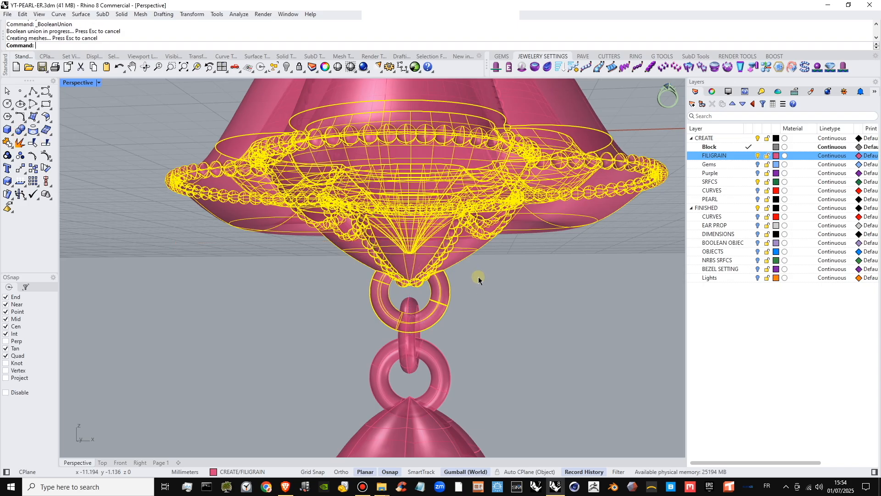
left_click(463, 270)
- Turn on the Purple and Gems layers and view the whole earring
right_click_drag(453, 280, 470, 258)
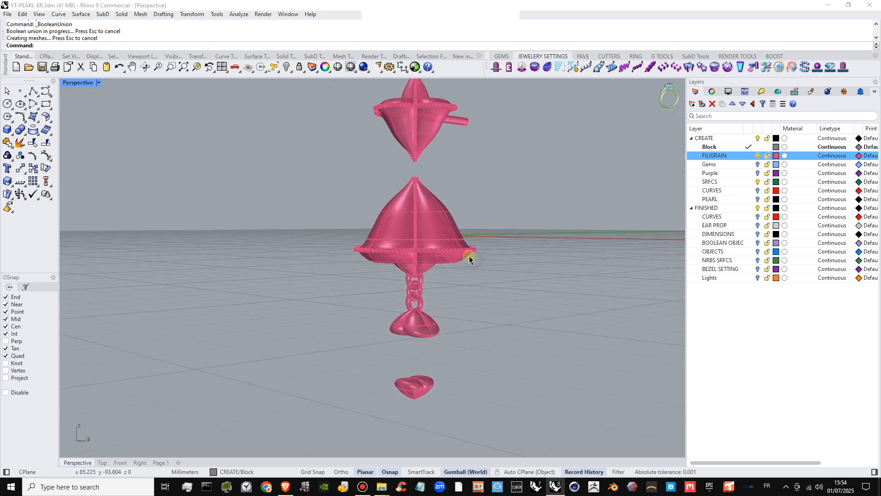
left_click(758, 173)
left_click(757, 164)
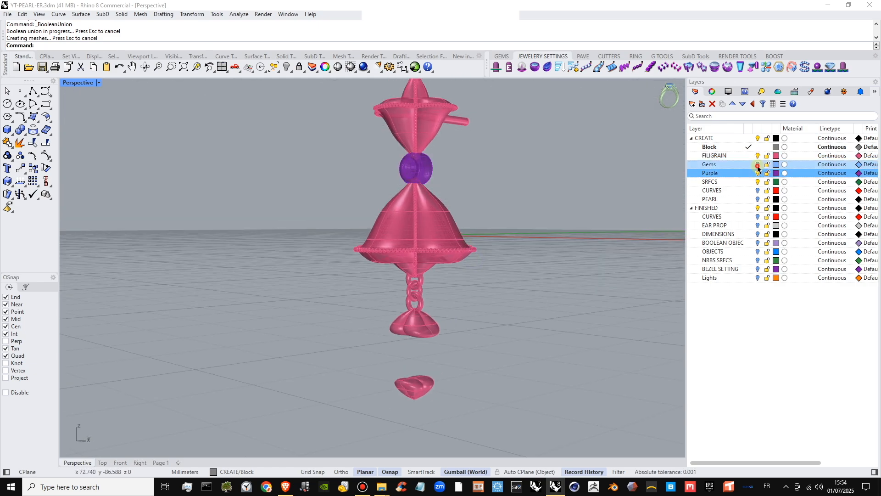
- Turn on the PEARL layer to show the pearl between its two end caps
right_click_drag(541, 220, 484, 255)
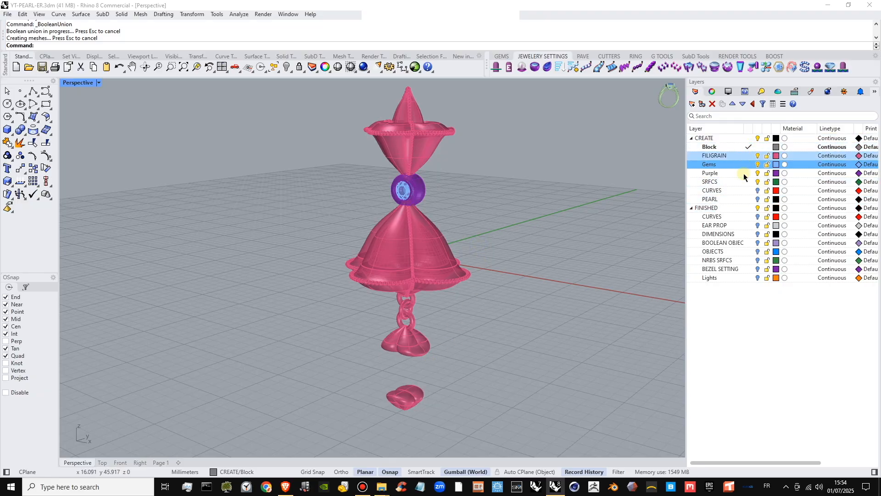
left_click(758, 199)
scroll(417, 363, "up", 6)
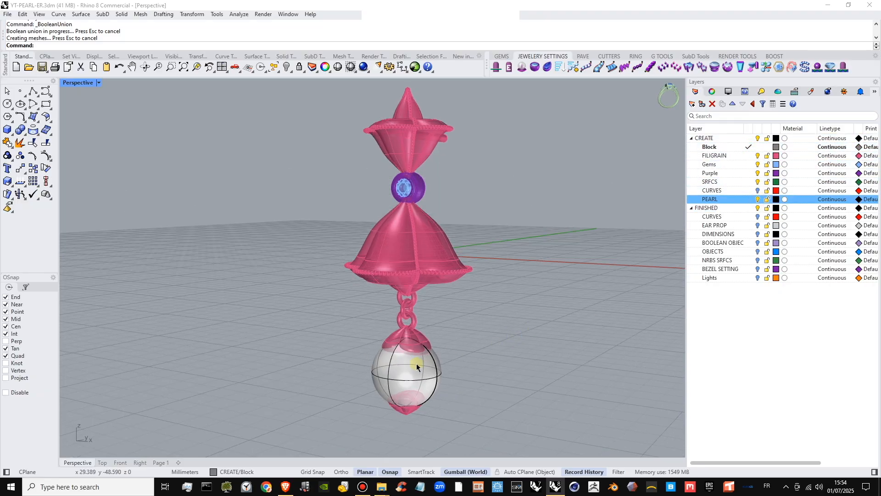
- Try to subtract the pearl from the upper pearl cap with DeleteInput set to Yes, and undo the Boolean difference
left_click(410, 245)
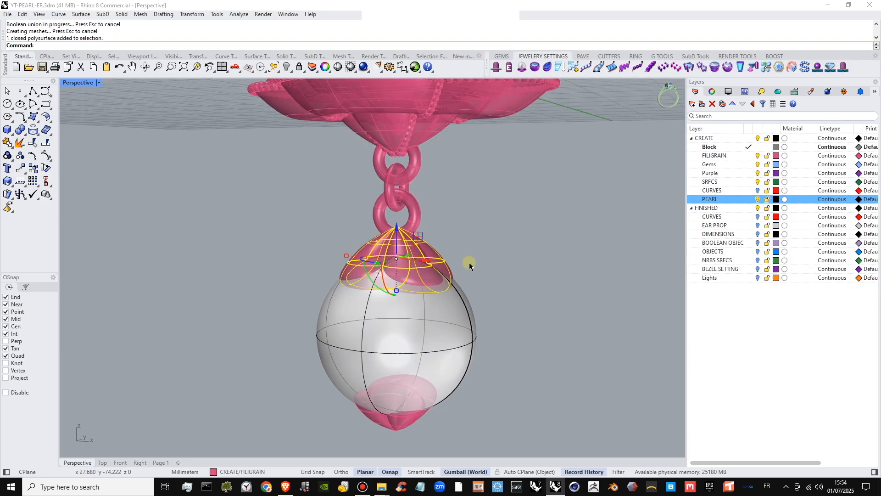
scroll(134, 88, "down", 1)
left_click(25, 134)
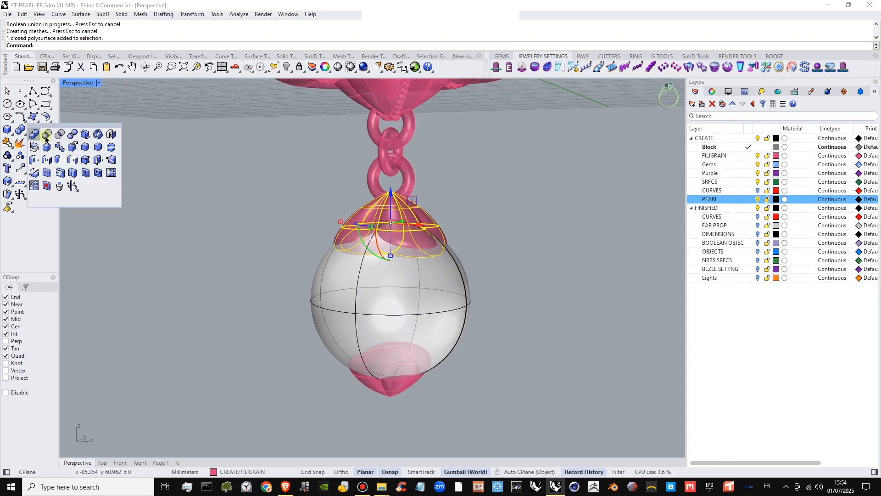
left_click(46, 134)
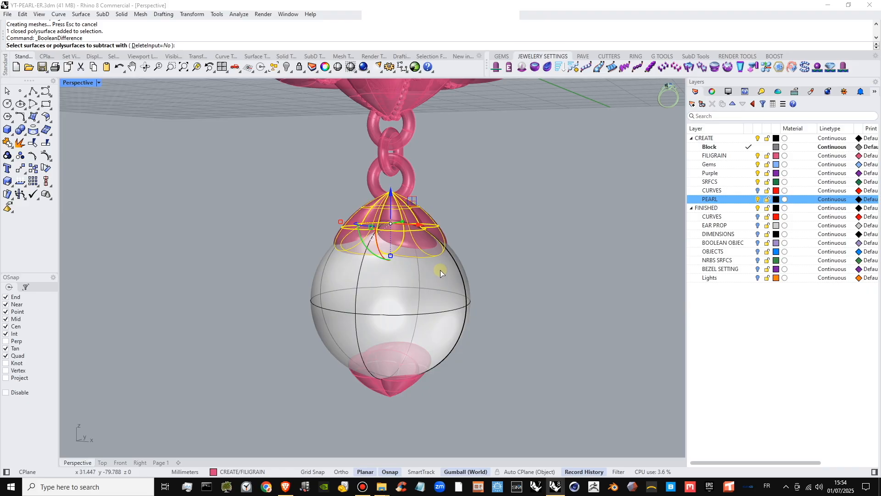
left_click(450, 277)
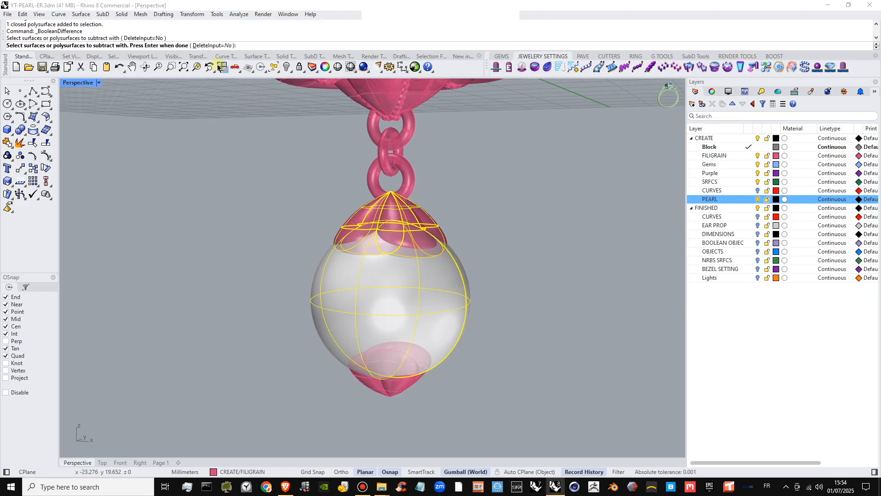
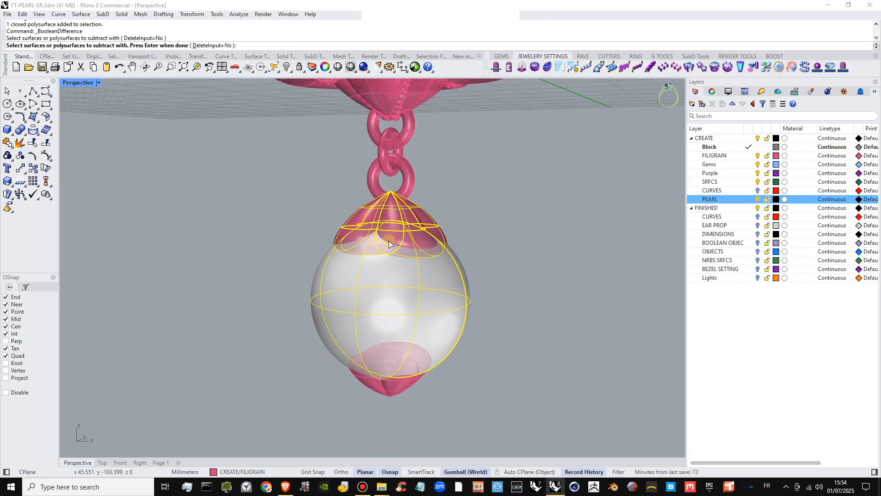
left_click(218, 46)
right_click(465, 268)
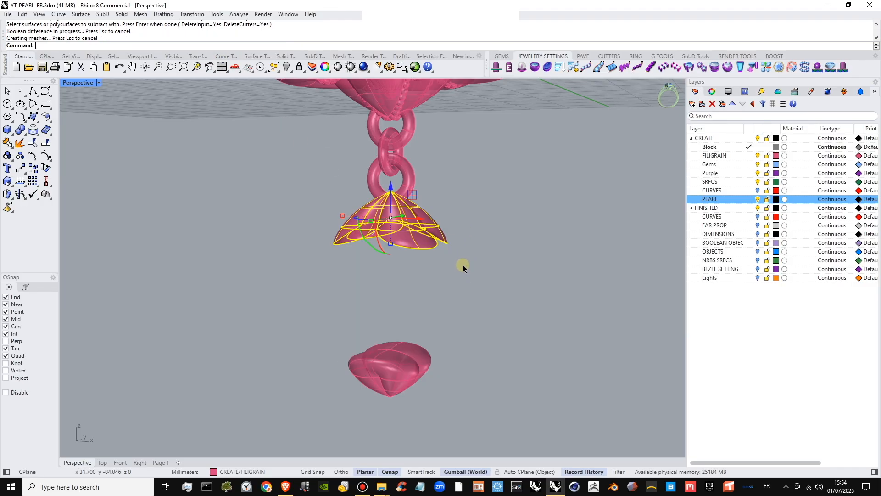
key("ctrl+z")
- Subtract the pearl from the upper pearl cap with Boolean difference, using DeleteInput=No to keep the pearl
right_click(425, 211)
left_click(424, 212)
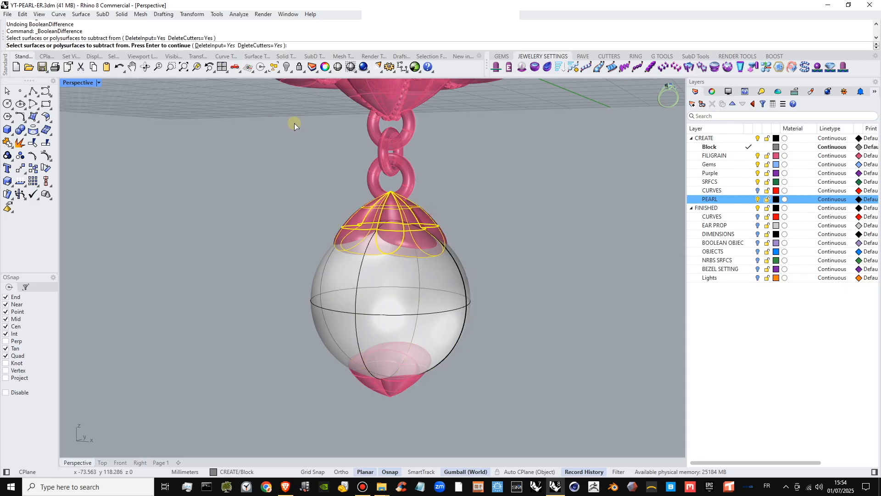
left_click(216, 45)
left_click(419, 276)
right_click(420, 279)
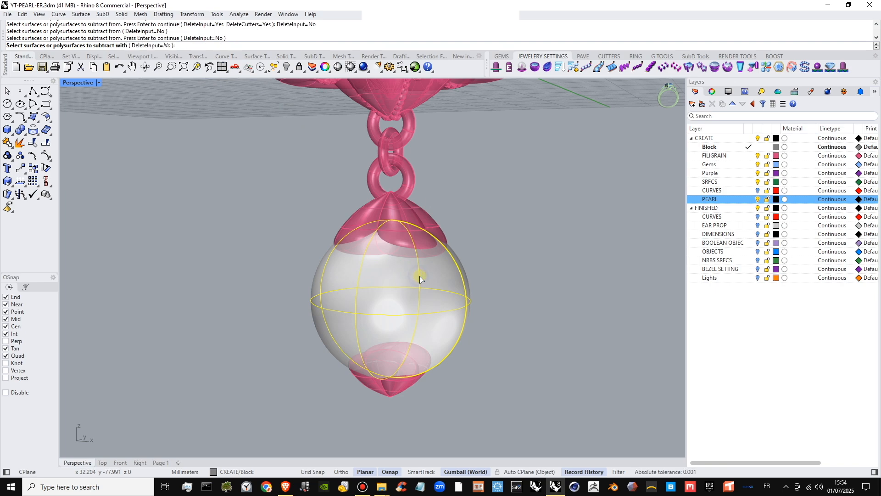
left_click(419, 216)
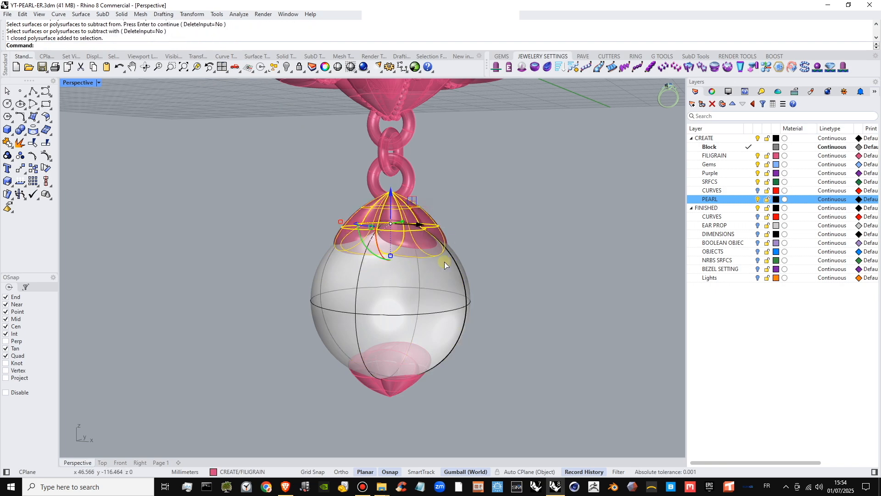
right_click(448, 271)
left_click(488, 279)
- Delete the leftover uncut upper cap that overlaps the pearl
right_click_drag(492, 295, 461, 216)
left_click(435, 241)
key("Delete")
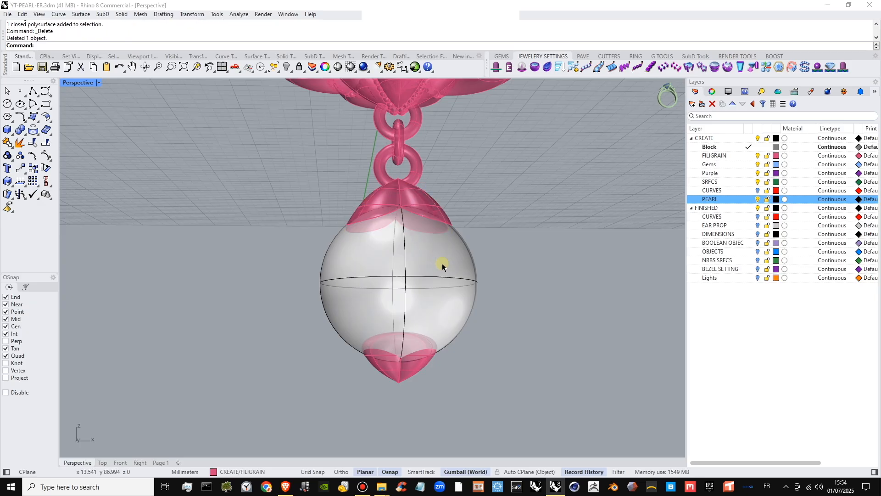
left_click(448, 269)
- Subtract the pearl from the lower pearl cap with Boolean difference, keeping the input objects
right_click_drag(469, 283, 420, 347)
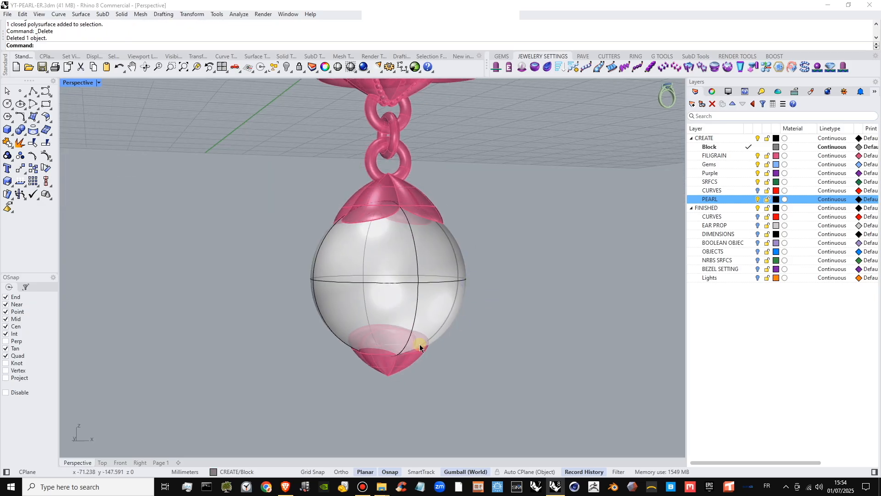
left_click(407, 373)
right_click(442, 325)
left_click(442, 321)
right_click(442, 321)
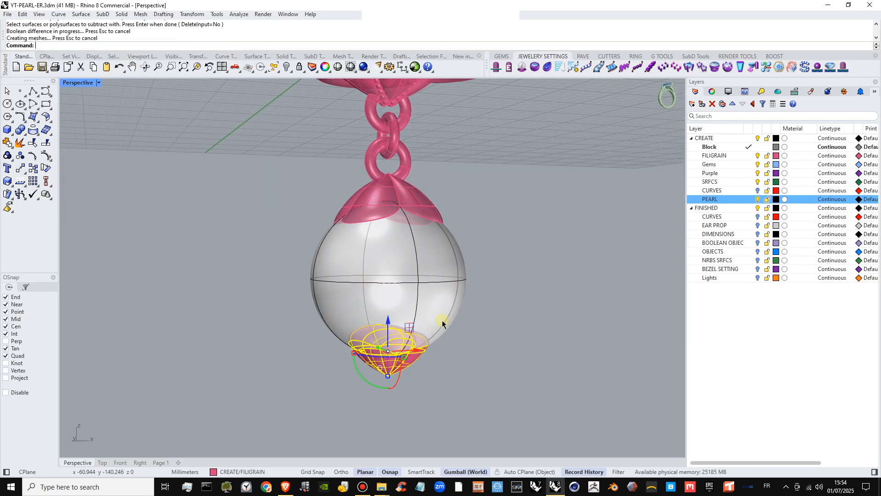
- Delete the leftover uncut lower cap inside the pearl and accept the broken history
left_click(418, 369, "ctrl")
key("Escape")
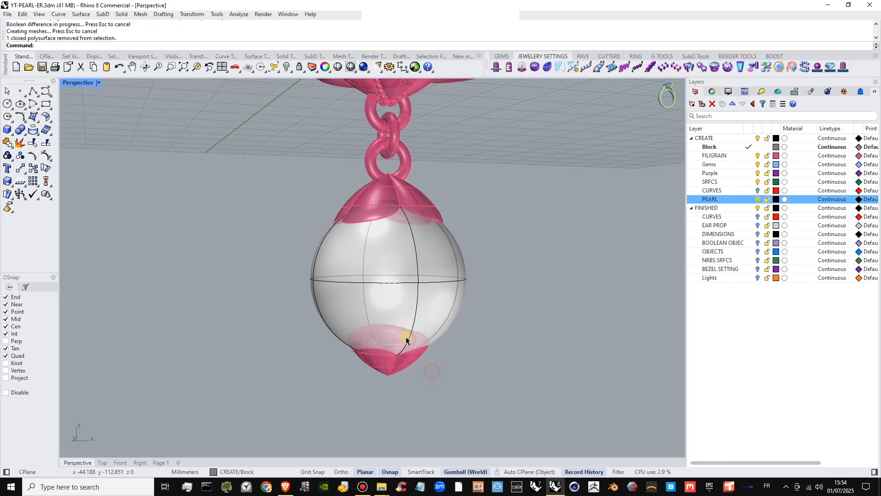
left_click(407, 332)
key("Delete")
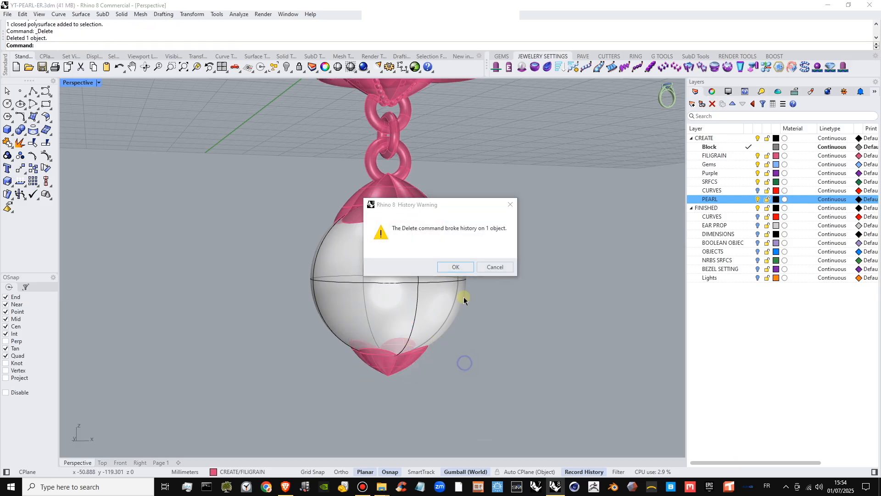
left_click(456, 267)
- Boolean-union the hollowed upper pearl cap with the lowest chain ring above it
right_click_drag(464, 298, 254, 128)
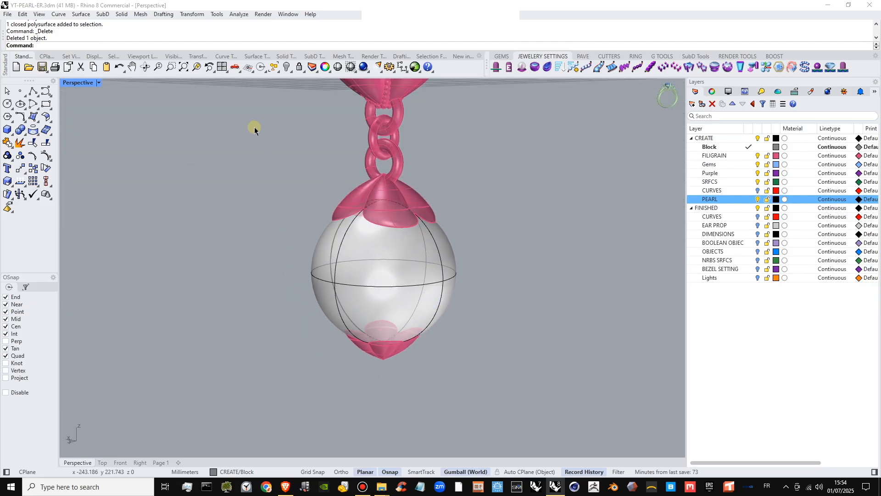
left_click(414, 195)
left_click(400, 163, "shift")
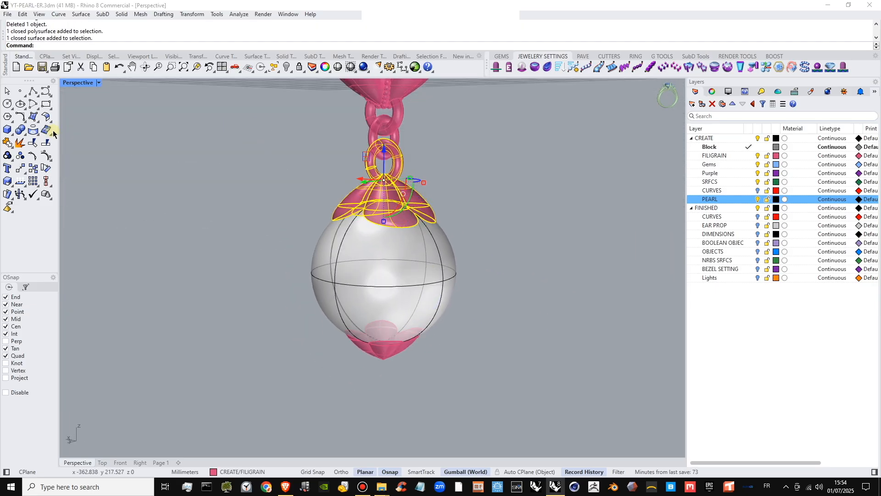
left_click(21, 133)
left_click(473, 269)
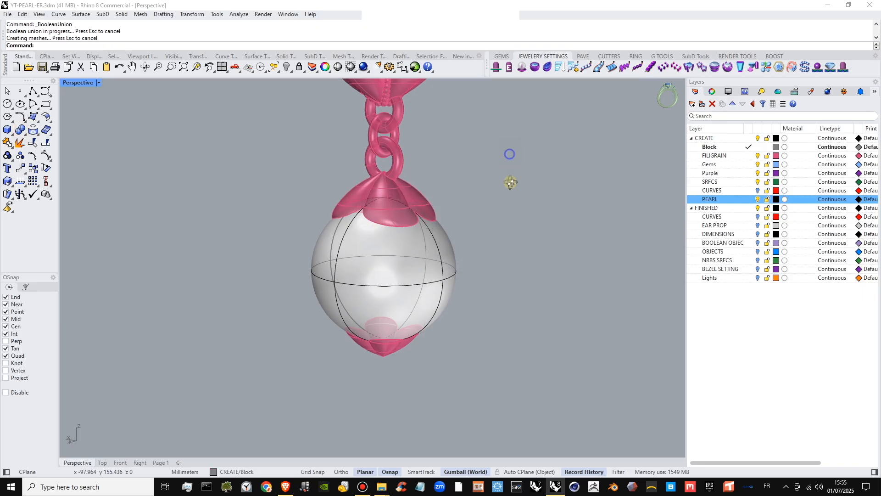
- Examine the whole earring and the gem bezel's contact with the bell and the upper cup
right_click_drag(510, 183, 535, 202)
scroll(430, 249, "down", 3)
right_click_drag(430, 248, 434, 305, "shift")
scroll(456, 265, "down", 4)
right_click_drag(457, 265, 429, 313, "shift")
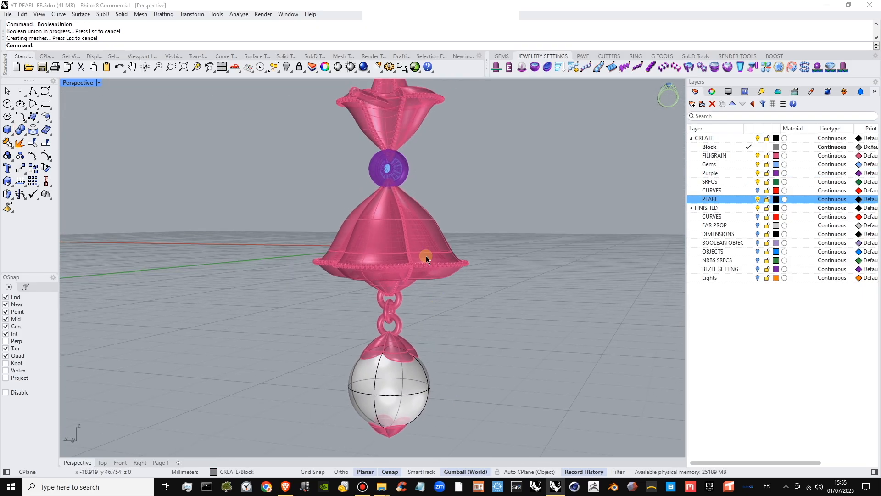
right_click_drag(429, 230, 551, 225)
right_click_drag(393, 222, 477, 216)
scroll(336, 166, "up", 4)
right_click_drag(338, 167, 172, 163)
scroll(419, 230, "up", 3)
scroll(377, 226, "down", 2)
left_click(357, 199)
left_click(379, 250)
right_click_drag(416, 243, 431, 222, "shift")
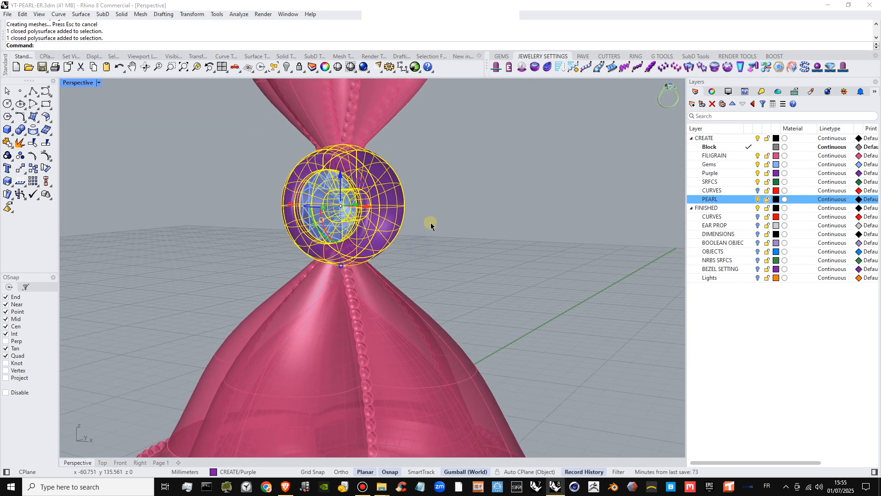
left_click(442, 259)
right_click_drag(442, 259, 446, 240)
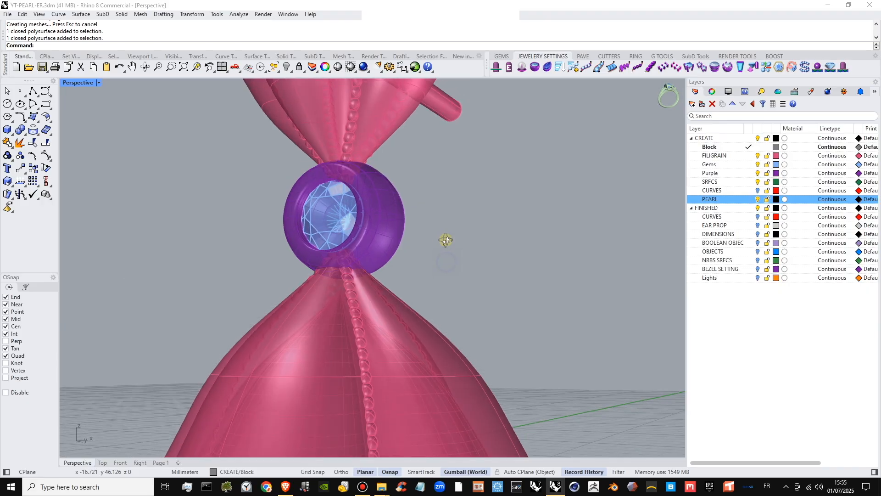
- Boolean-union the purple gem bezel with the upper bell half beneath it
left_click(371, 251)
left_click(365, 301, "shift")
right_click_drag(413, 297, 379, 303)
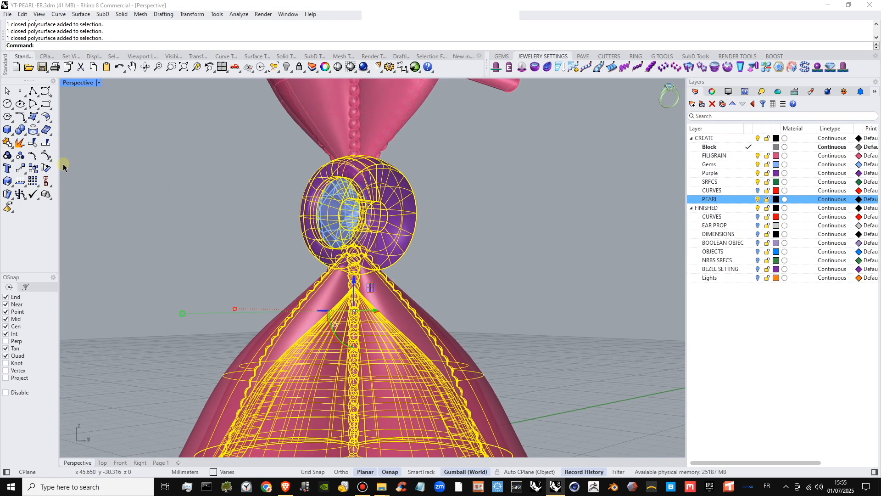
left_click(19, 130)
left_click(467, 264)
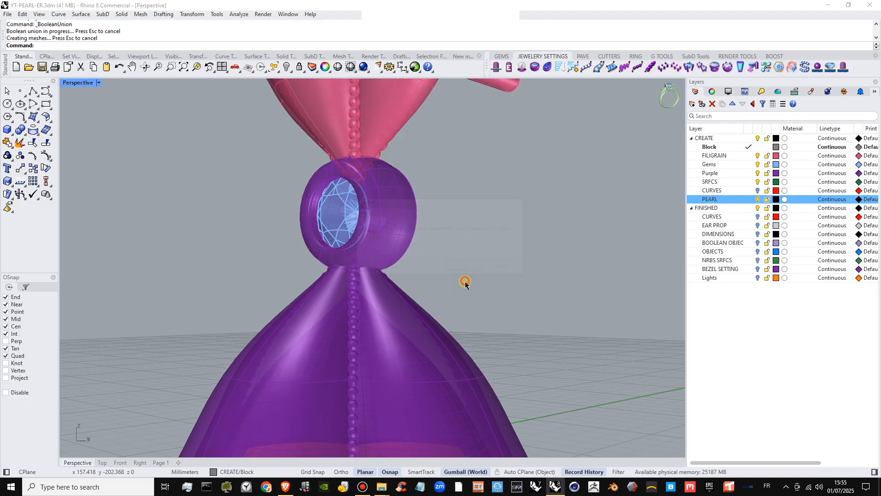
- Subtract the upper flower cup from the joined bezel and bell with Boolean difference, keeping the input objects
right_click_drag(467, 281, 450, 281, "shift")
scroll(443, 224, "up", 3)
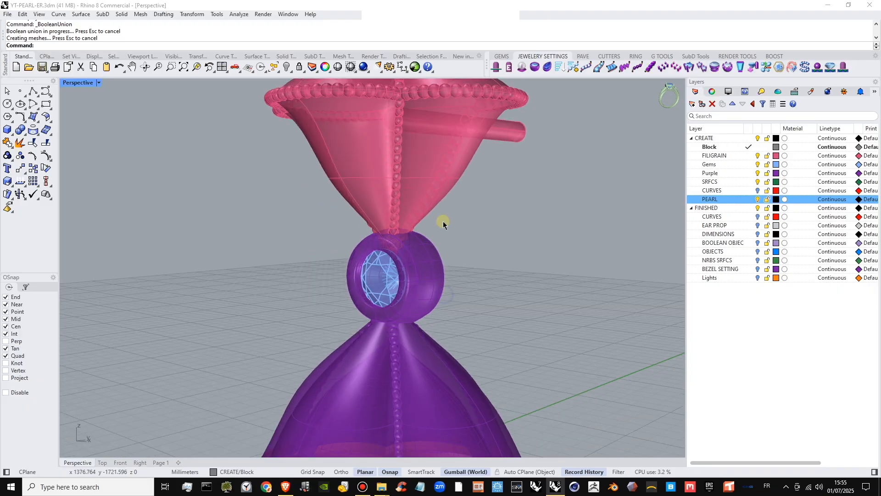
left_click(426, 252)
left_click(25, 133)
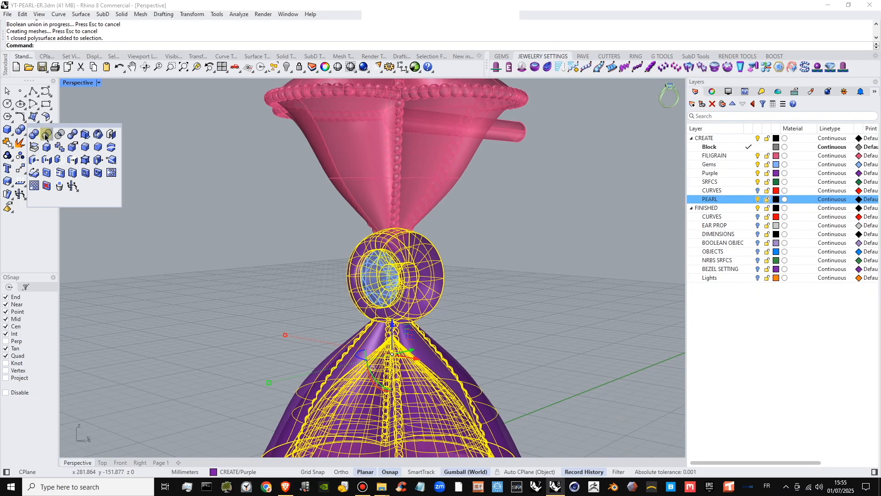
left_click(45, 135)
left_click(404, 209)
key("Return")
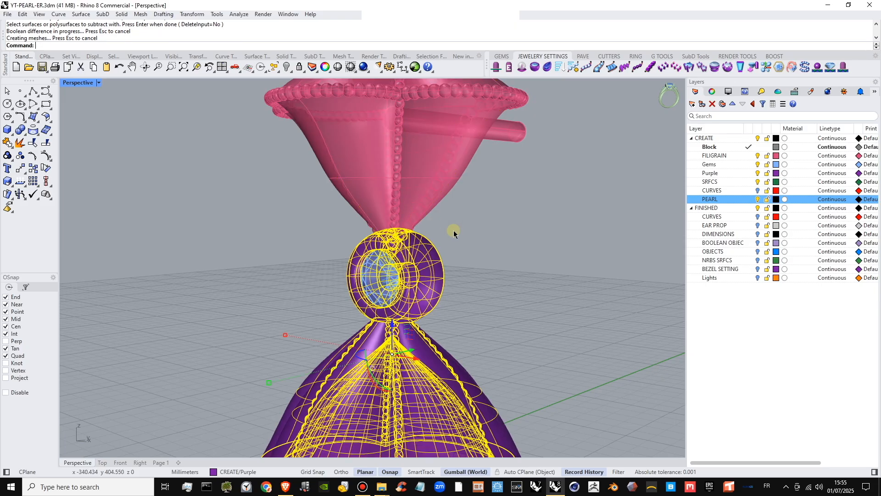
- Delete the leftover overlapping copy of the joined bezel and bell
left_click(426, 245)
left_click(459, 267)
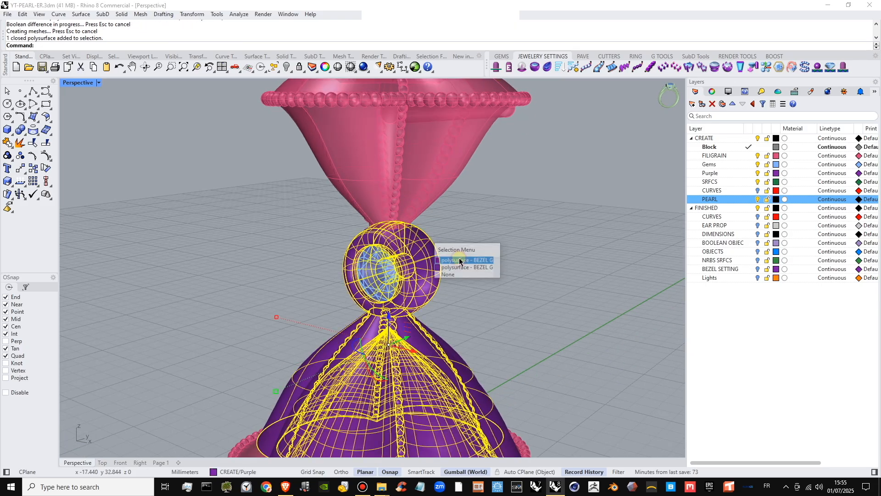
key("Delete")
left_click(454, 267)
- Inspect the cut bezel joint and the overall earring from several angles and distances
right_click_drag(464, 284, 419, 251)
scroll(403, 266, "down", 2)
scroll(395, 246, "up", 4)
scroll(406, 250, "down", 9)
scroll(418, 251, "down", 2)
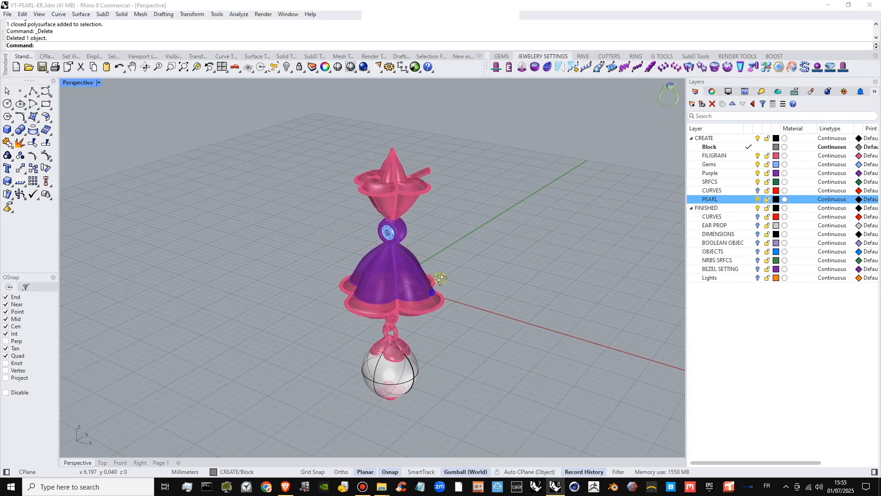
mouse_move(432, 287)
right_mouse_down()
mouse_move(416, 262)
mouse_move(424, 290)
right_mouse_up()
scroll(415, 316, "up", 5)
scroll(424, 289, "down", 1)
- Move the middle chain ring to the SRFCS layer
right_click_drag(449, 335, 424, 236, "shift")
scroll(375, 354, "up", 6)
right_click_drag(378, 343, 384, 275, "shift")
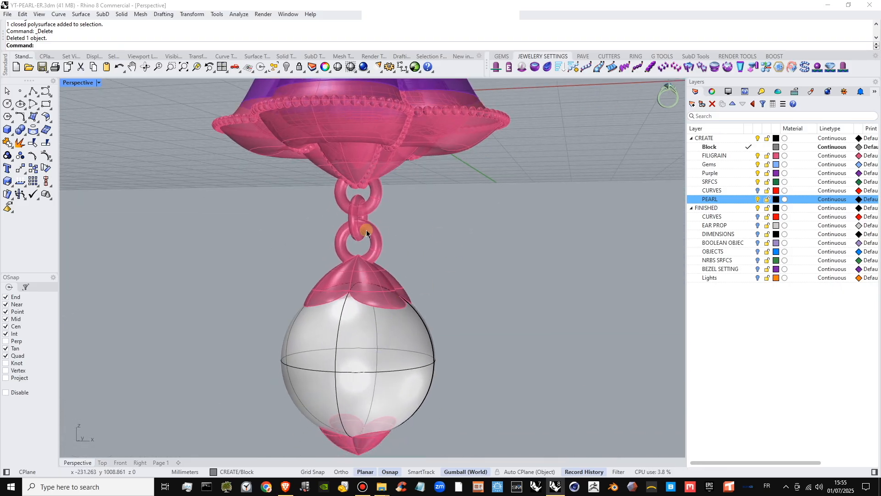
left_click(352, 220)
right_click(735, 182)
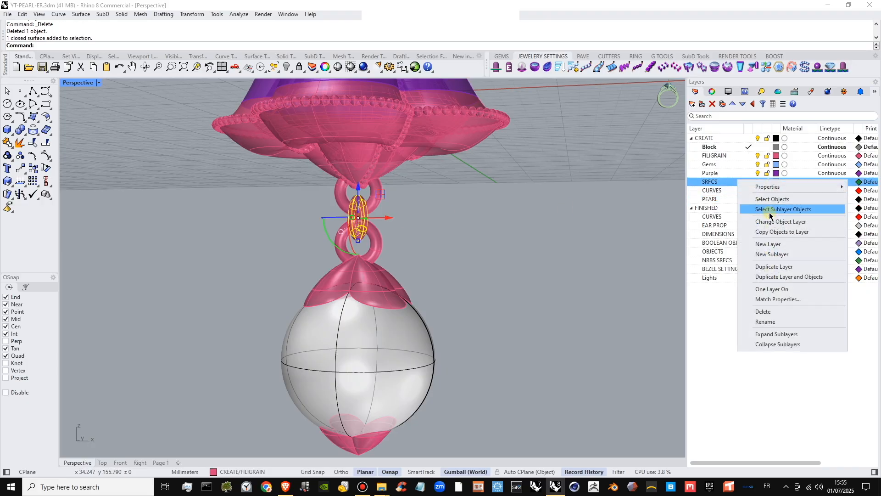
right_click_drag(432, 241, 440, 263, "shift")
left_click(374, 282)
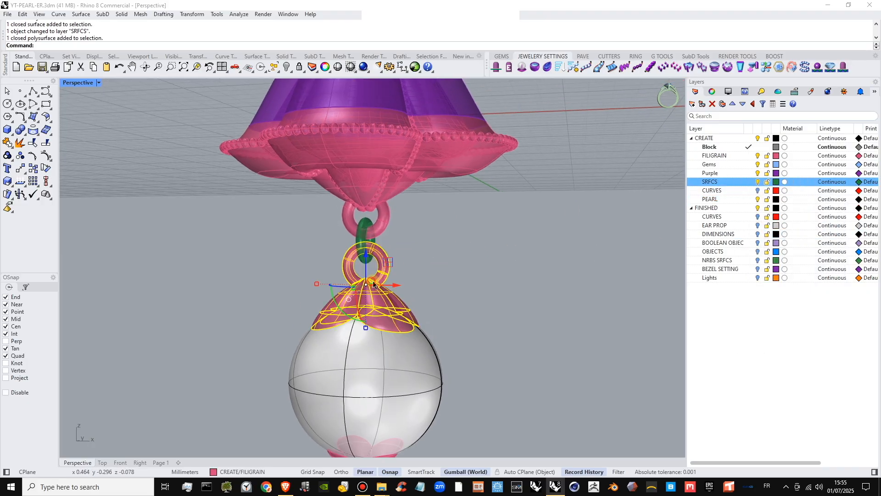
right_click_drag(464, 303, 455, 277, "shift")
scroll(455, 277, "down", 2)
left_click(386, 417, "shift")
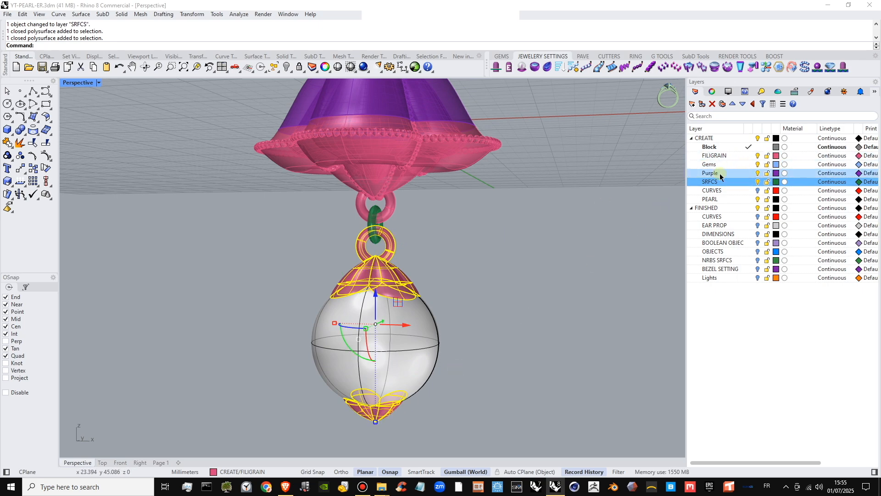
left_click(504, 238)
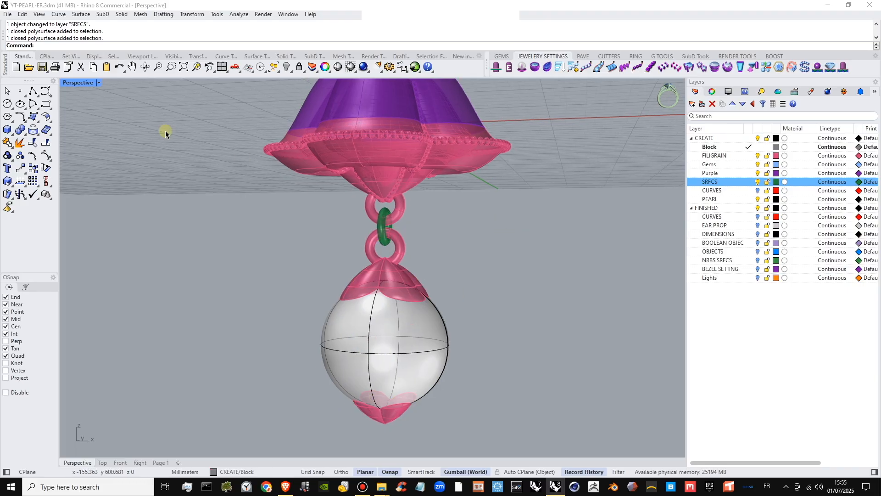
- Restore the four-viewport layout from the maximized Perspective view
double_click(76, 83)
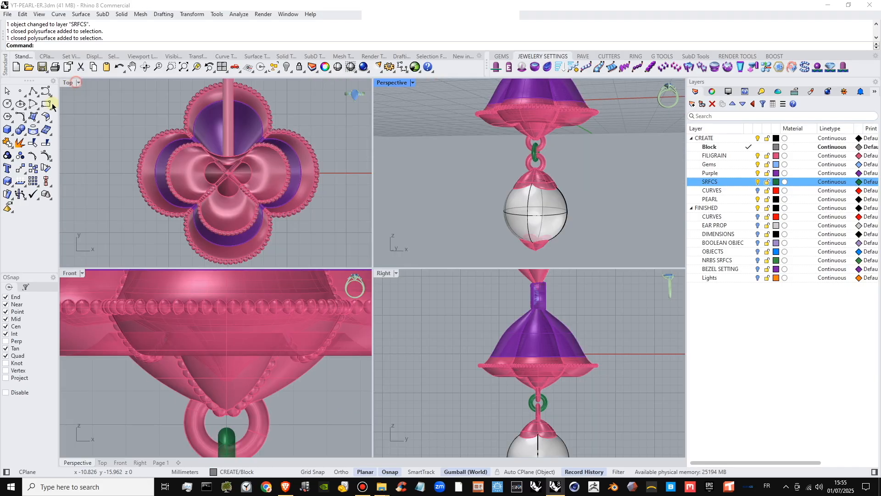
- Create a vertical solid cylinder 0.9 mm in diameter from the origin down to the pearl cap's ring
left_click(11, 135)
left_click(34, 134)
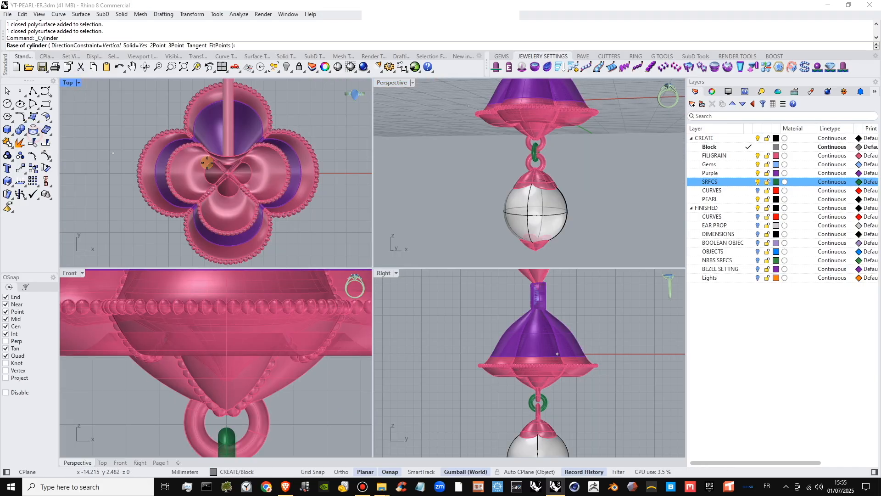
left_click(232, 173)
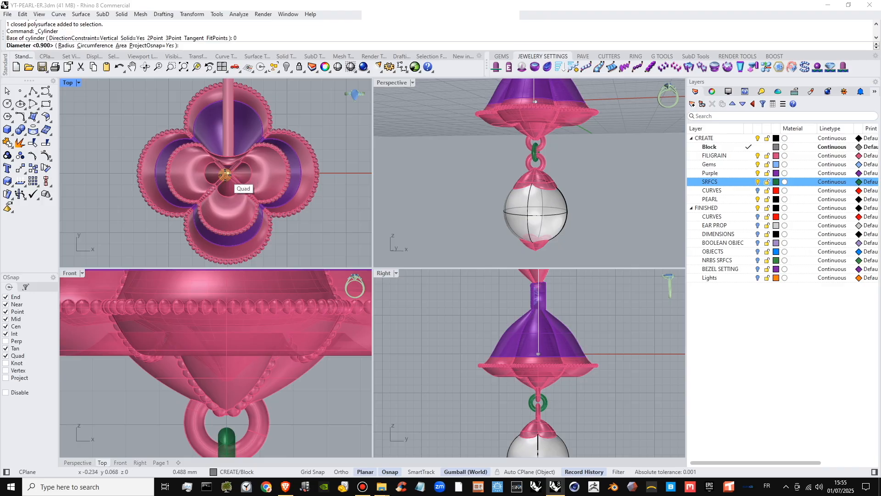
left_click(235, 171)
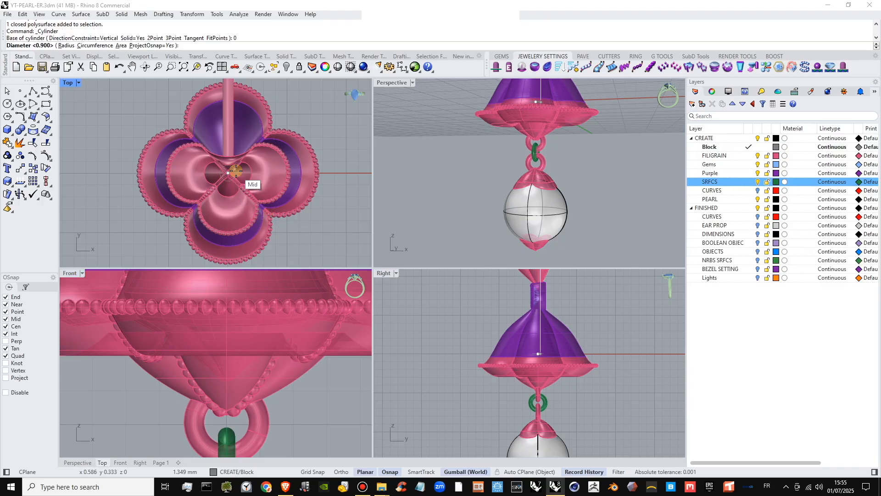
scroll(276, 386, "down", 5)
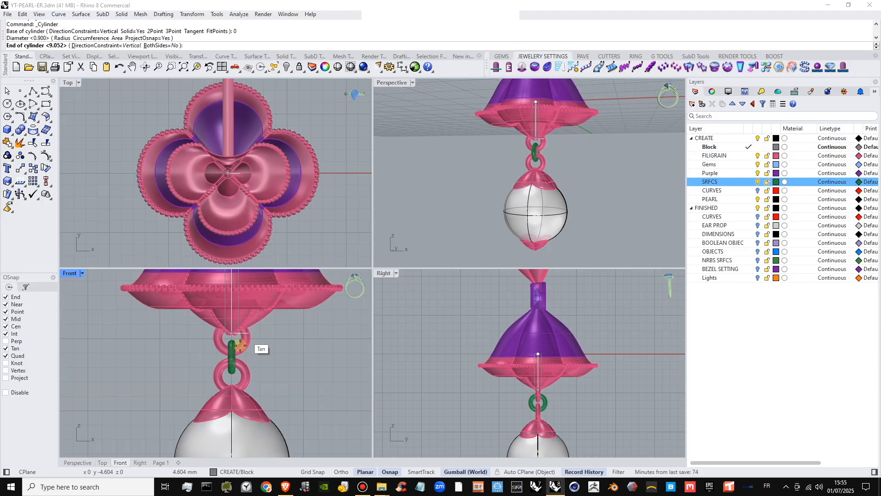
left_click(243, 373)
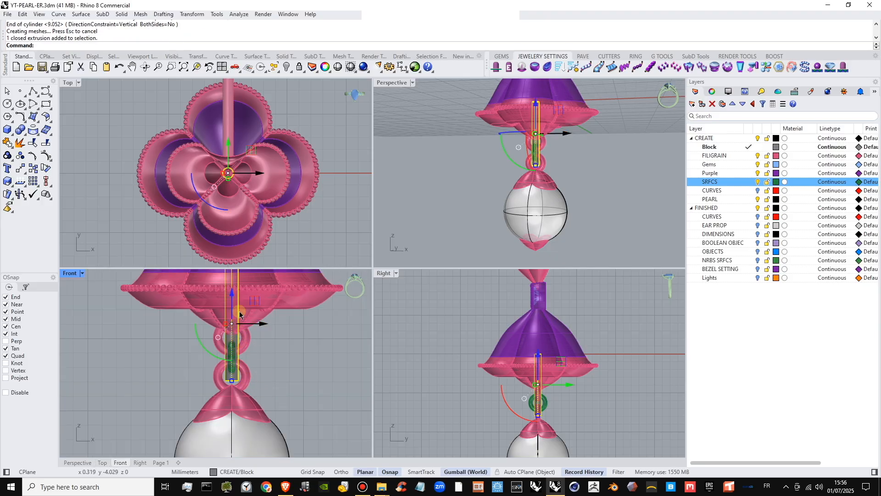
- Move the cylinder down inside the pearl and adjust its length to span from the upper cap into the lower cap
left_click_drag(237, 305, 235, 430)
right_click_drag(273, 393, 257, 283)
left_click_drag(216, 408, 218, 419)
left_click_drag(218, 321, 219, 328)
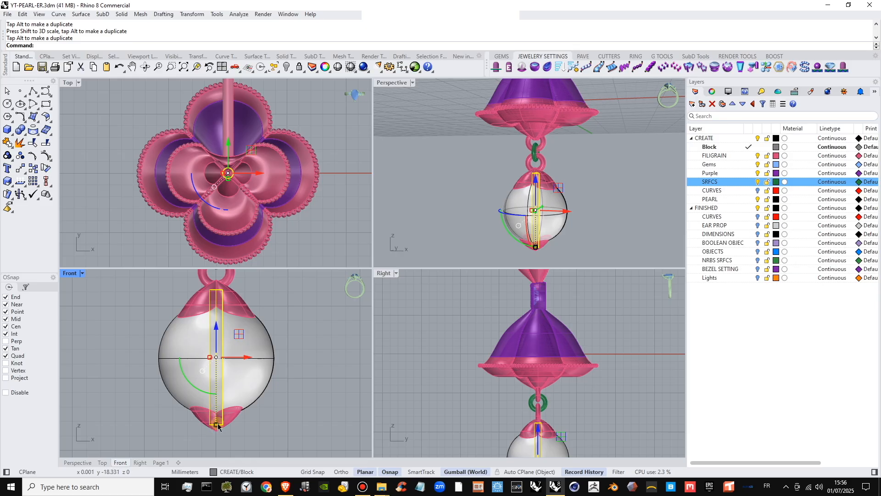
left_click_drag(217, 426, 218, 421)
left_click(239, 414)
right_click_drag(238, 412, 242, 423)
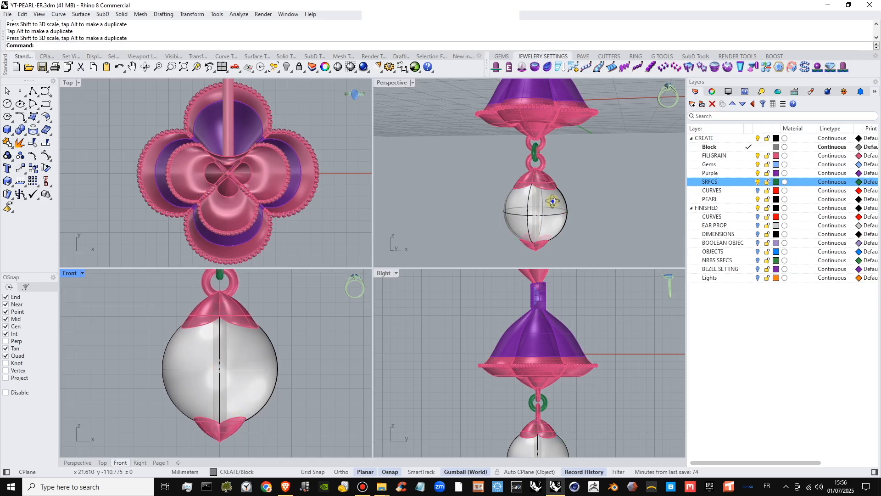
- Subtract the central cylinder from the pearl's upper cap with a Boolean Difference, keeping the input objects
right_click_drag(551, 199, 535, 188)
scroll(535, 188, "up", 2)
scroll(536, 188, "up", 2)
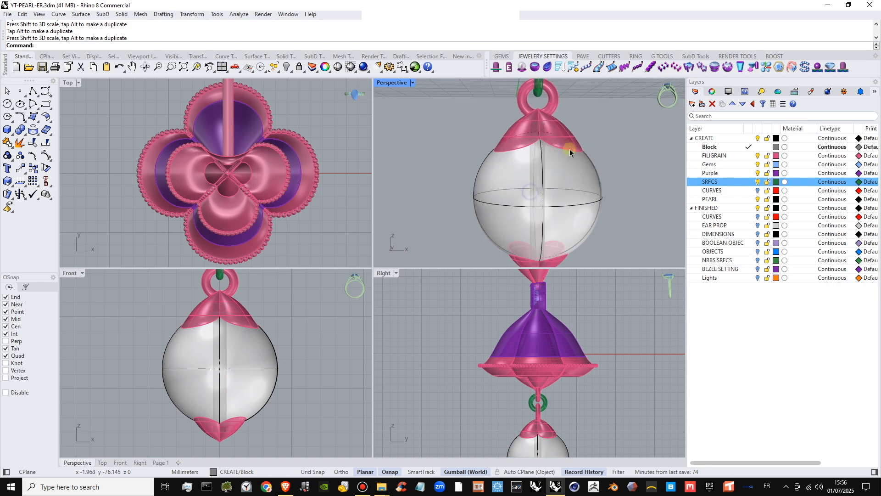
left_click(555, 119)
left_click(566, 121)
left_click(593, 143)
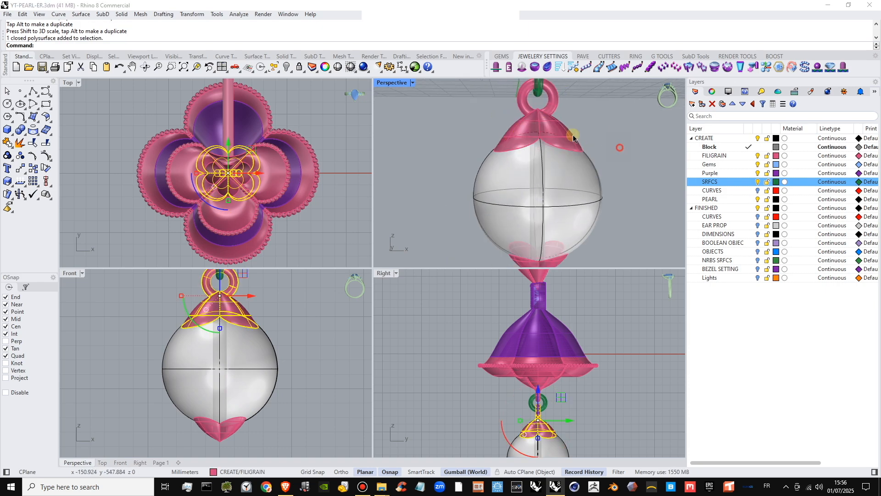
left_click(533, 122)
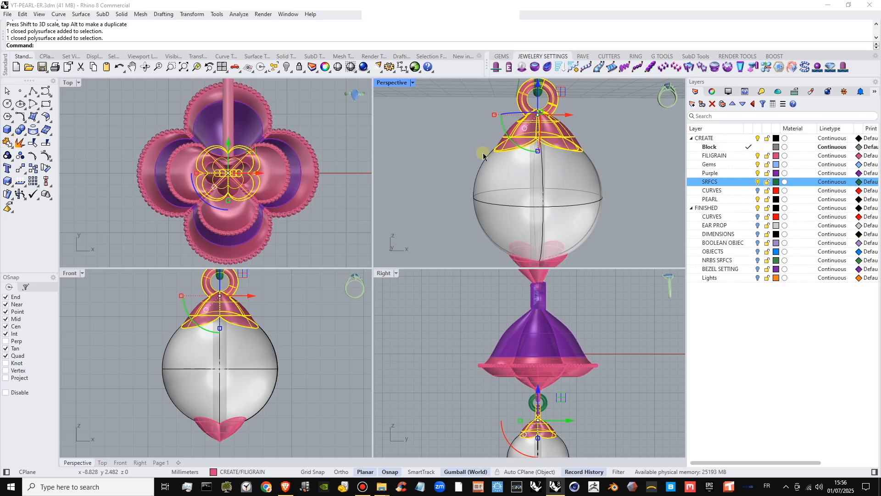
right_click_drag(545, 198, 554, 178, "shift")
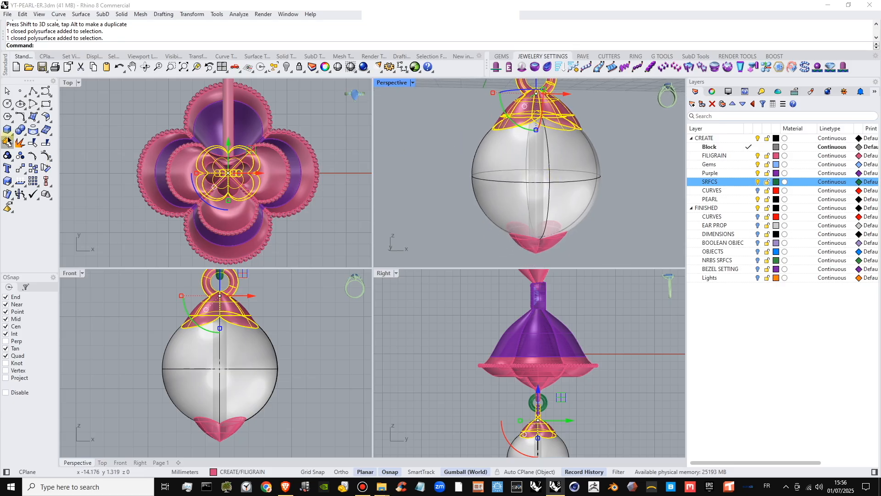
left_click(24, 135)
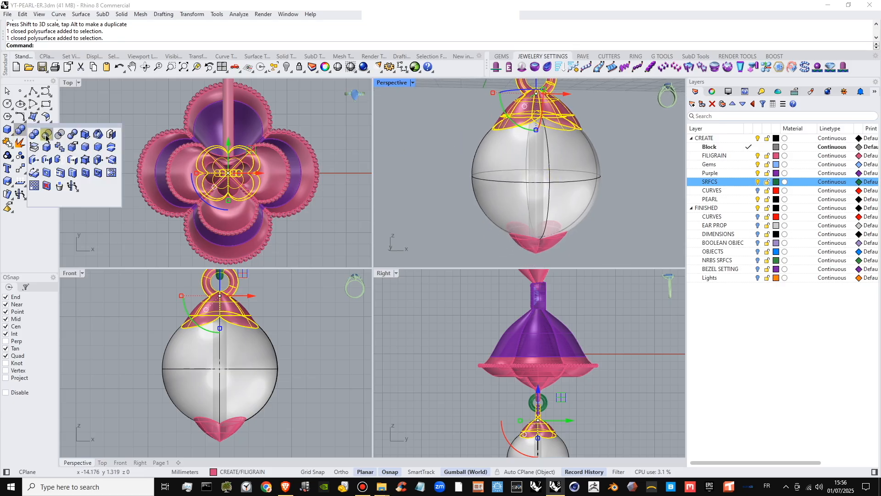
left_click(46, 136)
right_click_drag(537, 102, 535, 109, "shift")
left_click(538, 110)
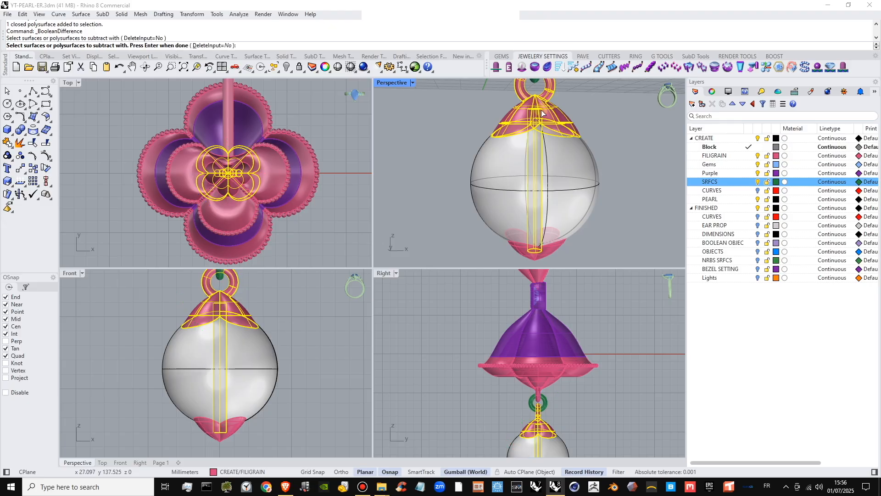
right_click(541, 110)
- Delete the leftover uncut copy of the pearl's upper cap and accept the broken history
left_click(572, 119)
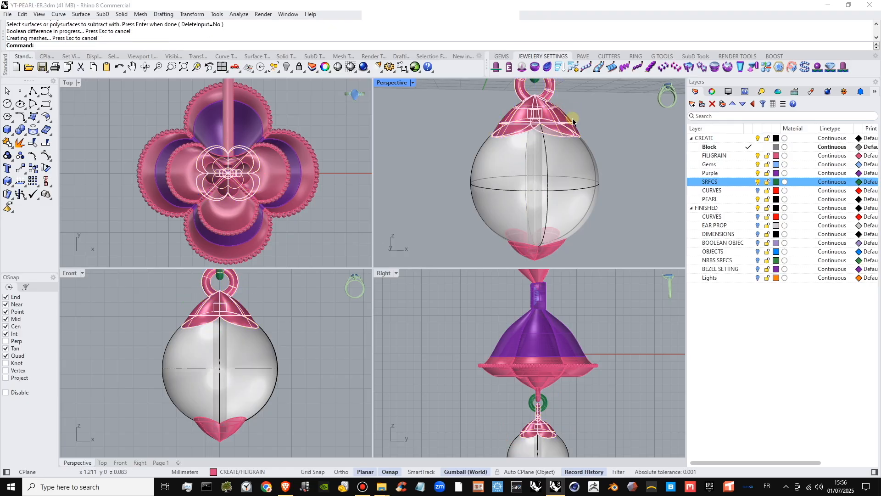
left_click(588, 146)
key("Delete")
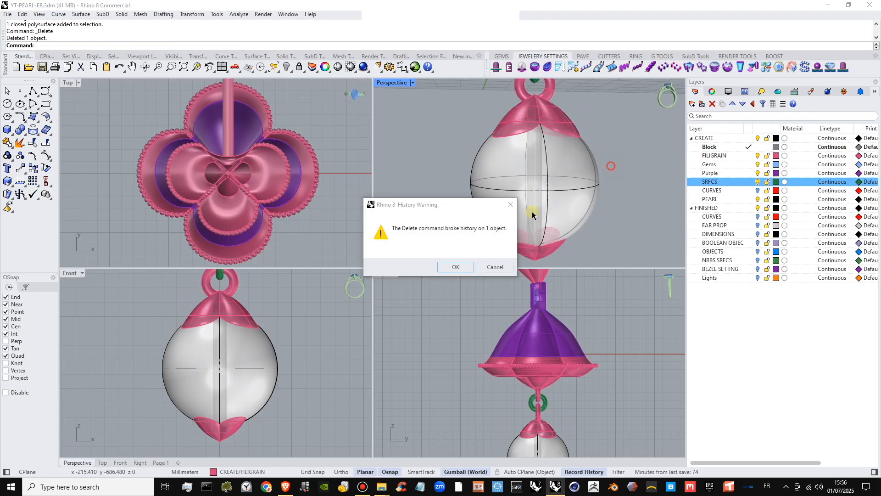
left_click(461, 267)
- Join the central cylinder and the pearl's lower cap with a Boolean Union
right_click_drag(601, 243, 603, 223, "shift")
left_click(534, 234)
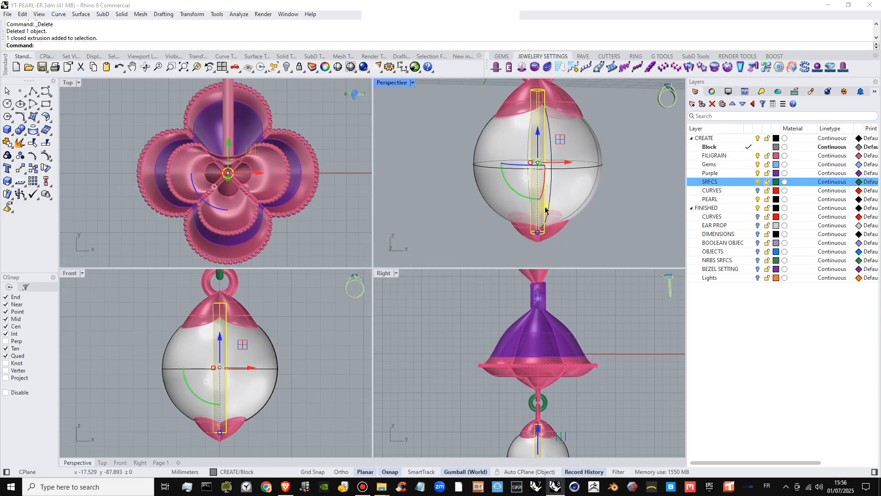
left_click(546, 239, "shift")
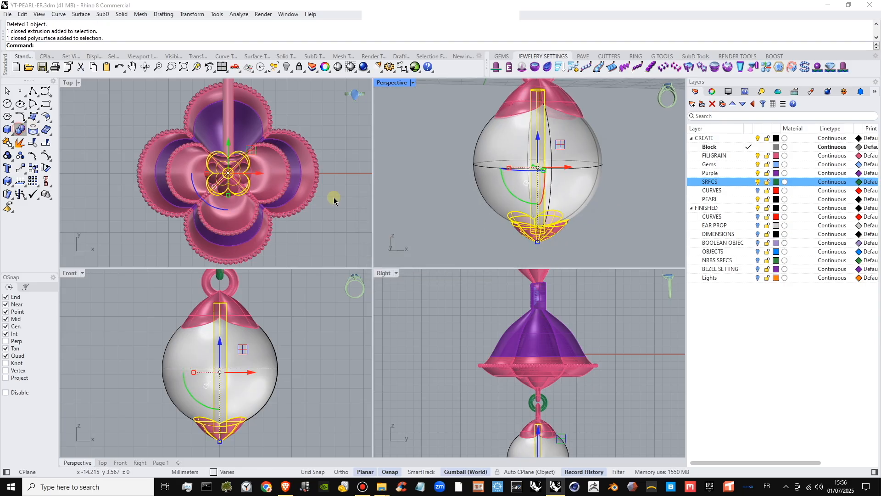
left_click(473, 267)
right_click_drag(598, 200, 592, 210, "shift")
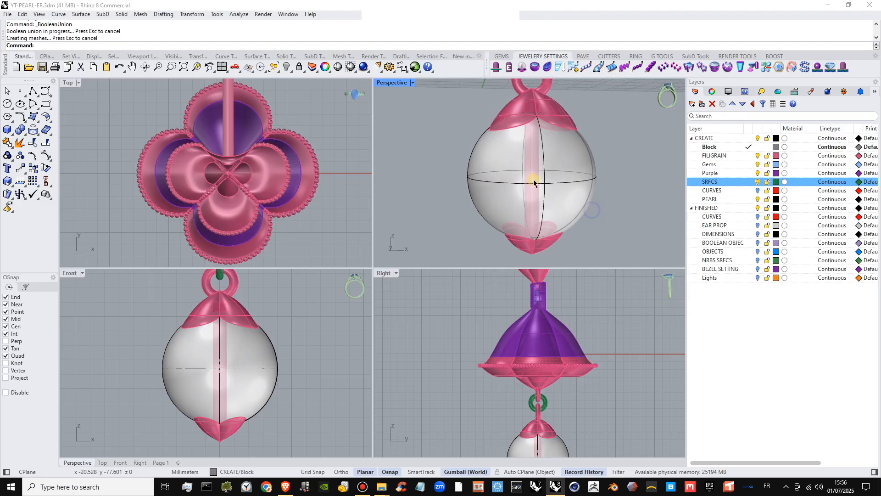
scroll(533, 179, "down", 5)
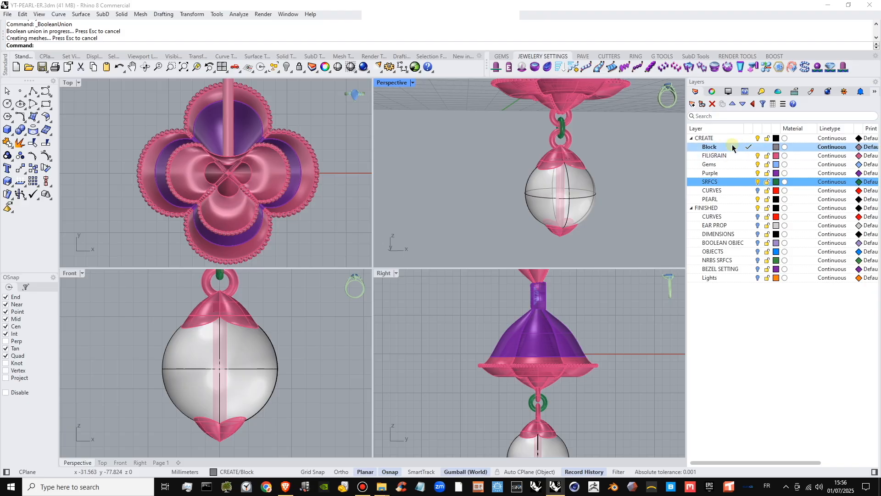
- Make the FILIGRAIN layer current and rename it TOP
left_click(721, 156)
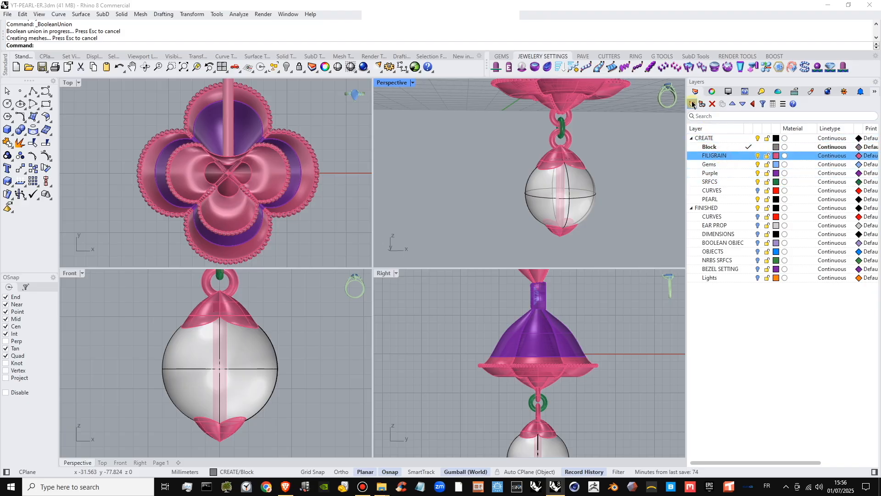
double_click(725, 157)
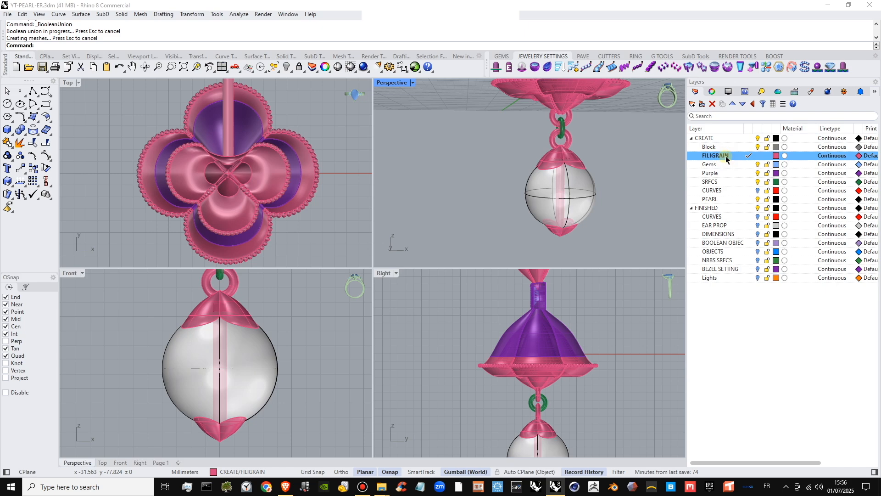
left_click(727, 157)
type("TOP")
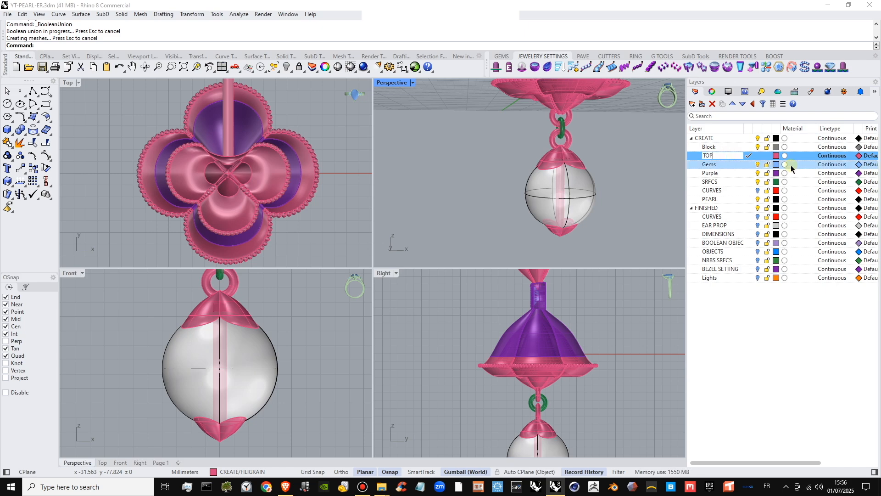
key("Return")
- Join the top filigree flower piece and the ear post with a Boolean Union
scroll(633, 167, "down", 4)
right_click_drag(566, 171, 552, 261, "shift")
scroll(551, 153, "up", 1)
left_click(549, 148)
right_click_drag(507, 157, 597, 170)
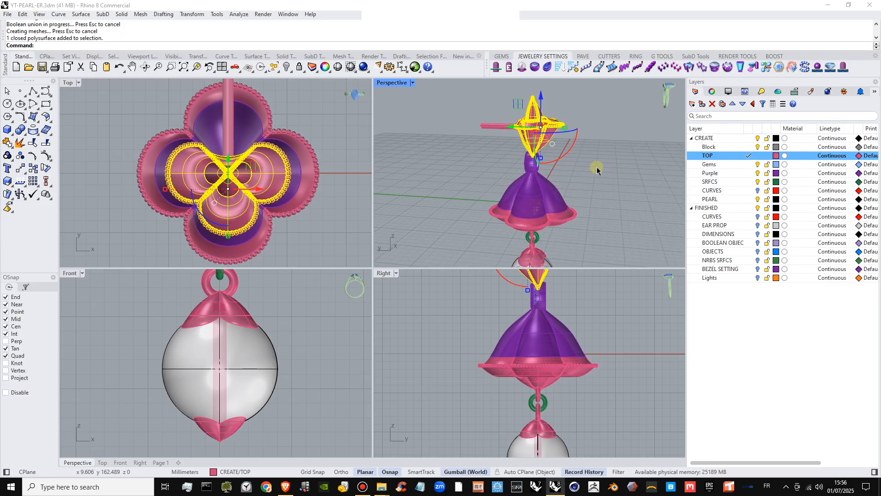
left_click(500, 127, "shift")
left_click(15, 132)
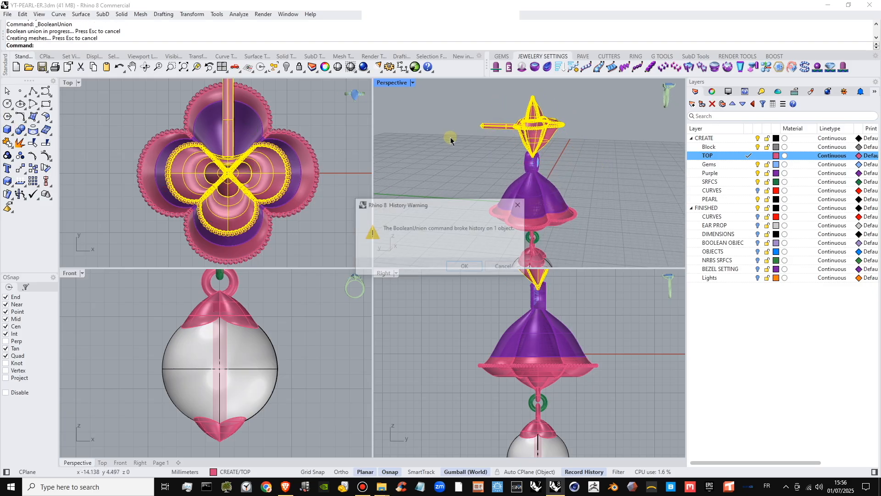
left_click(465, 267)
scroll(543, 168, "up", 5)
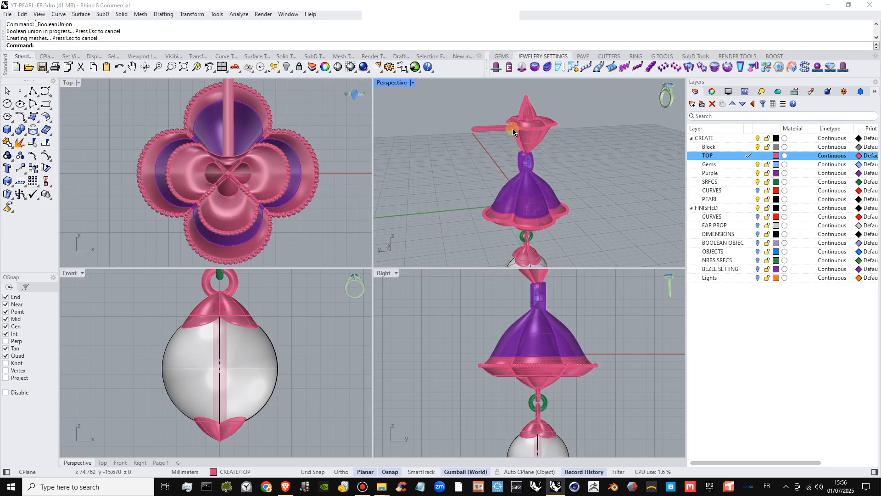
- Examine the separate earring parts by selecting the upper pieces and the lower bell section in turn
right_click_drag(543, 168, 589, 174)
left_click(598, 166)
scroll(559, 167, "down", 4)
left_click(549, 177)
left_click(608, 174)
left_click(566, 207)
right_click_drag(602, 227, 599, 179, "shift")
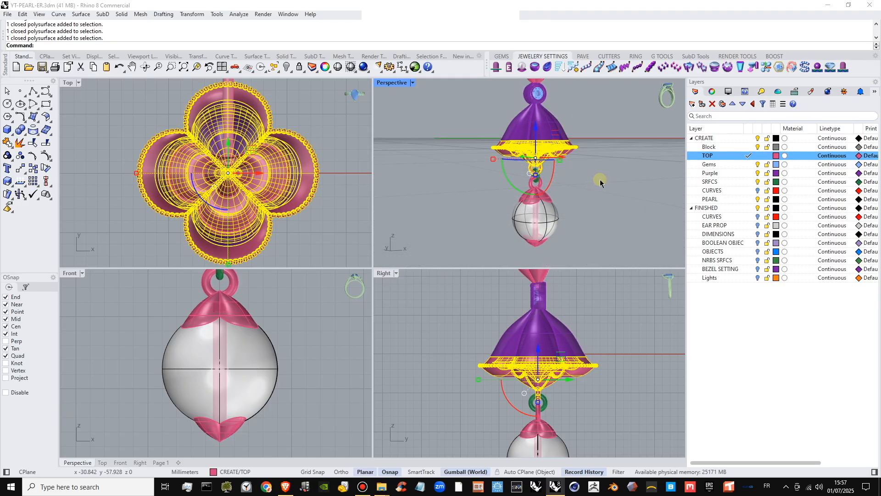
left_click(600, 179)
- Move the Gems layer above TOP and rename the Purple layer MID
left_click(726, 164)
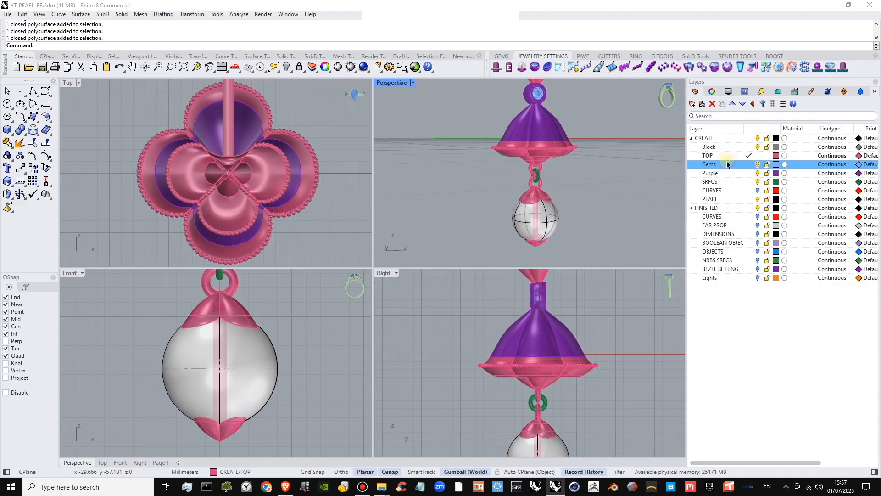
left_click(734, 104)
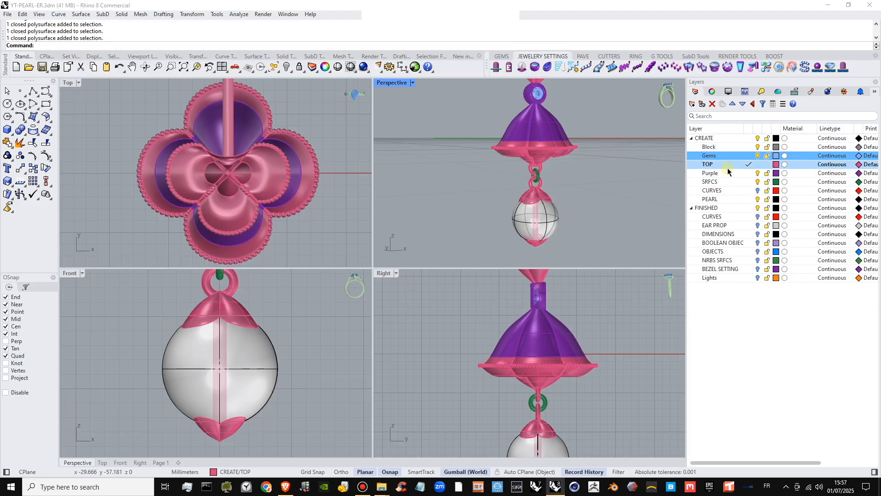
left_click(709, 175)
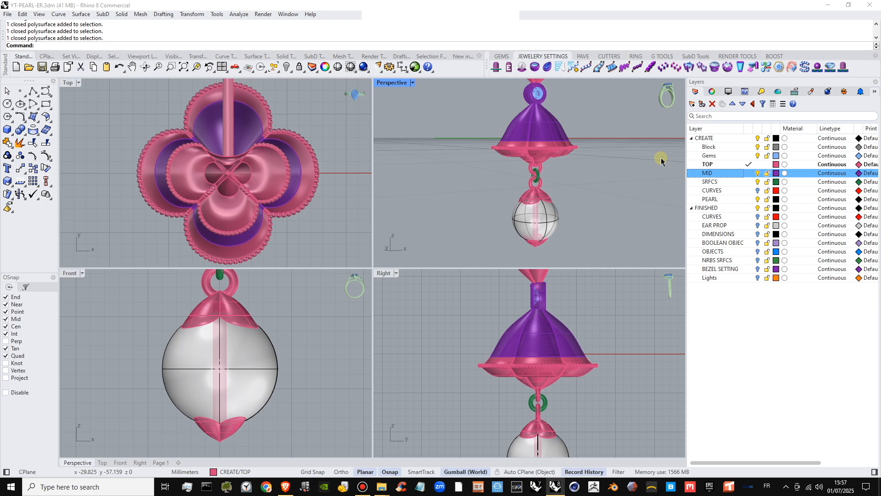
- Select the beaded lower bell section and add a new layer named MID BOTTOM below MID
left_click(713, 181)
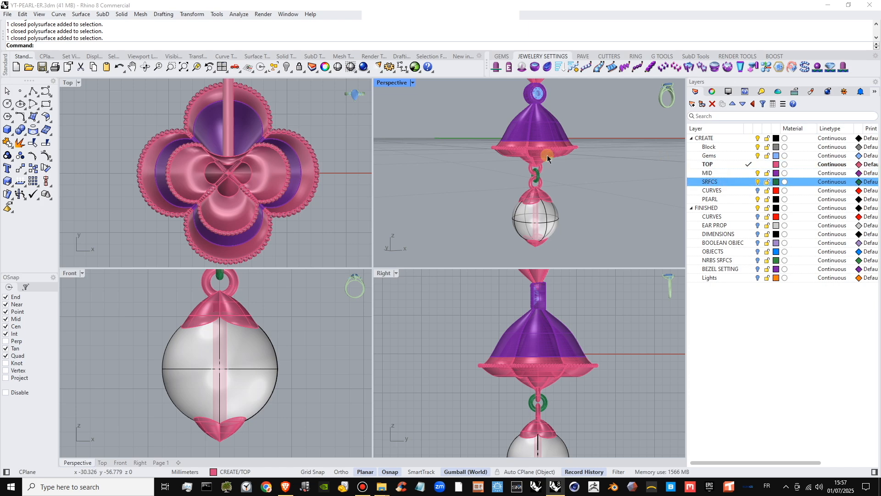
left_click(547, 158)
left_click(707, 182)
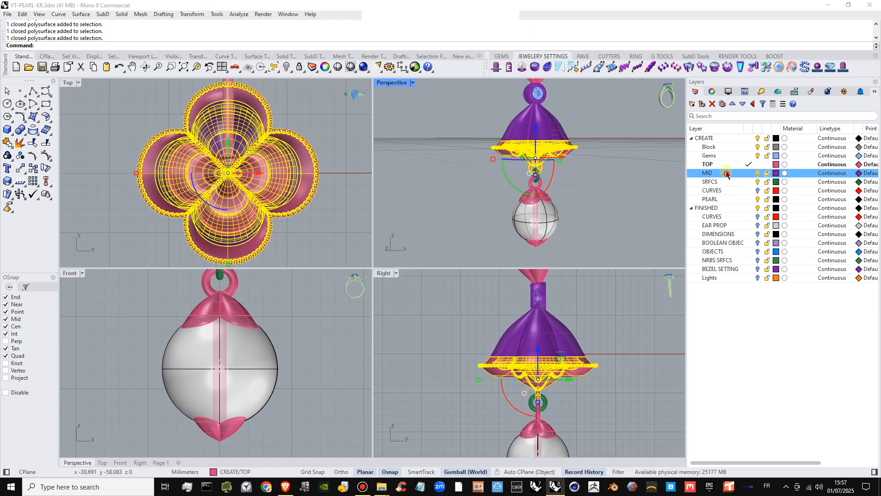
key("ctrl+n")
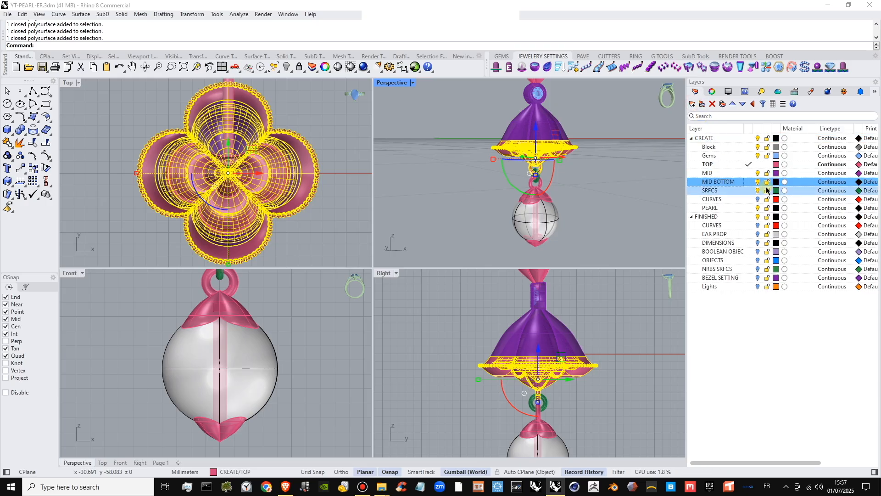
- Set the MID BOTTOM layer's colour to orange and move the selected lower bell section onto it
left_click(776, 182)
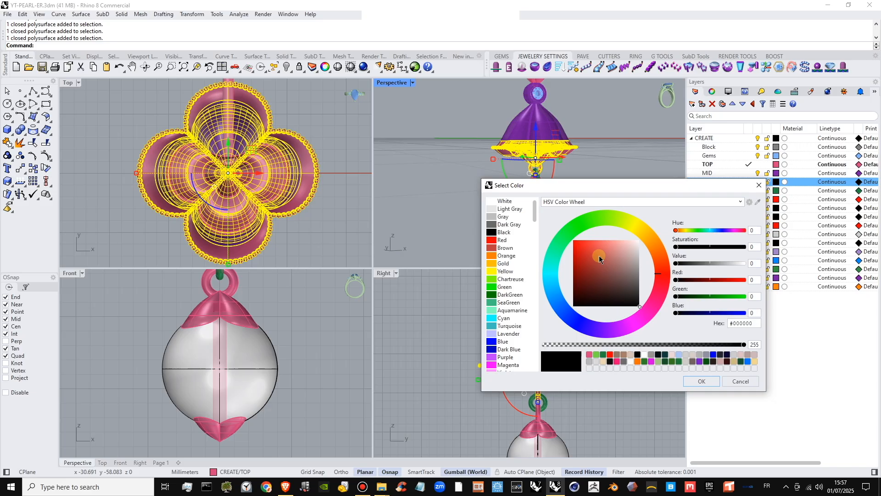
left_click(647, 241)
left_click(701, 381)
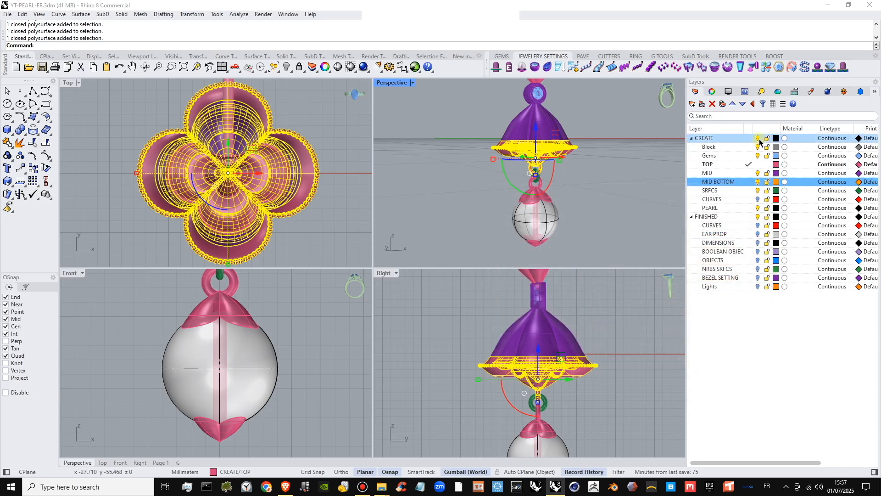
right_click(726, 185)
left_click(753, 225)
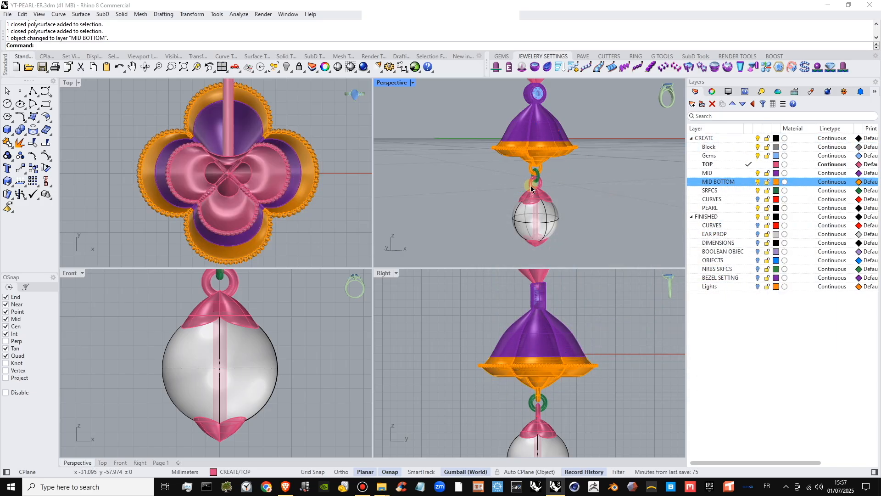
- Rename the SRFCS layer LINK
double_click(716, 191)
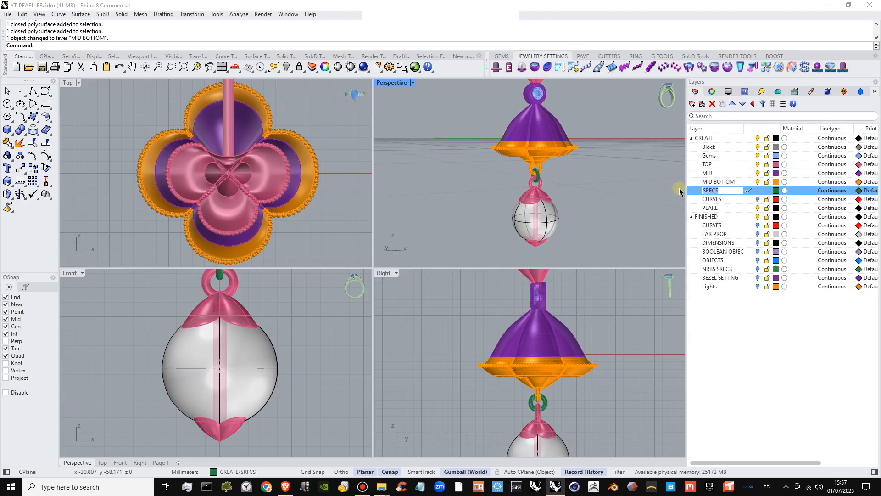
type("LINK")
key("Return")
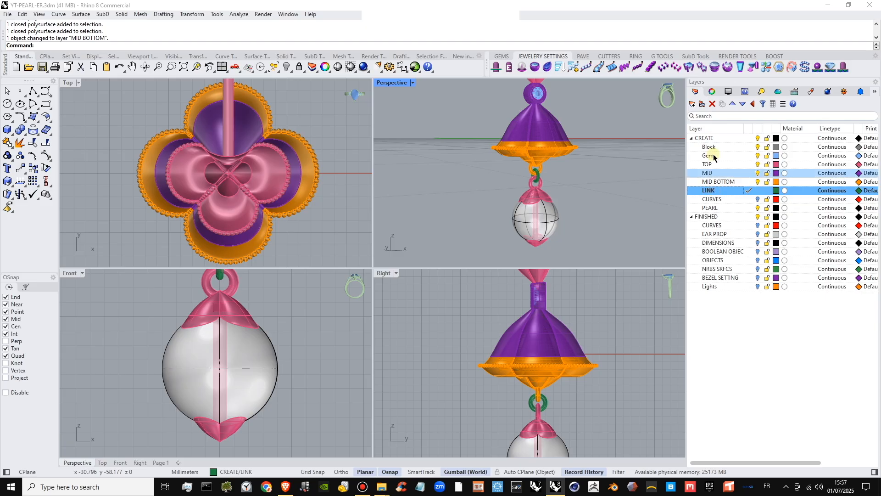
- Add a new layer named BOTTOM below LINK and set its colour to cyan (#00FFF3)
left_click(693, 104)
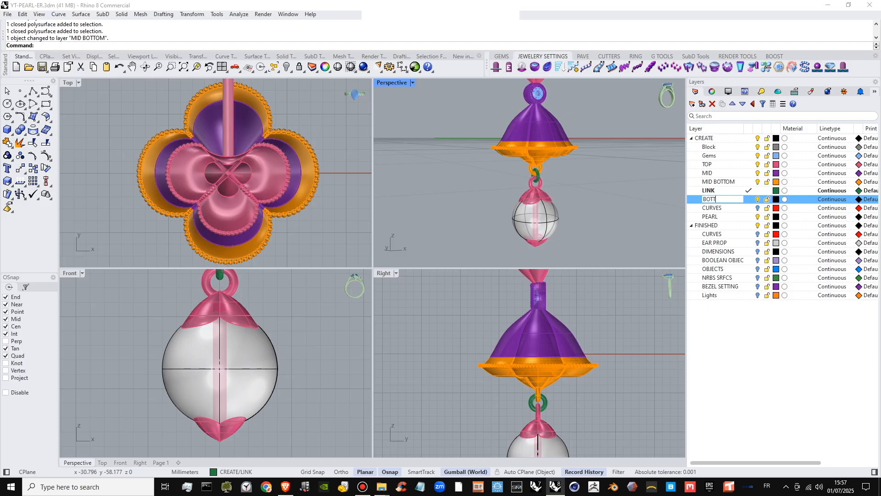
left_click(778, 198)
left_click(554, 274)
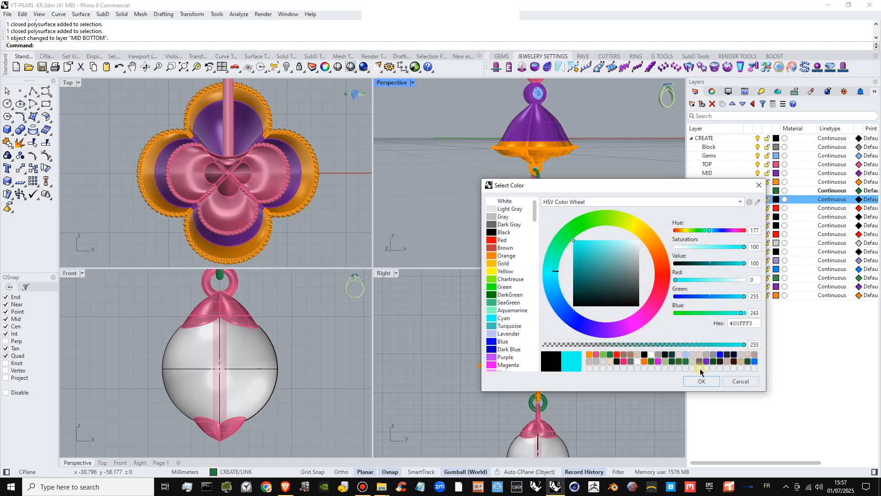
left_click(702, 381)
- Select the pearl's upper cap and its lower cap with the peg, and move both onto the BOTTOM layer
left_click(547, 190)
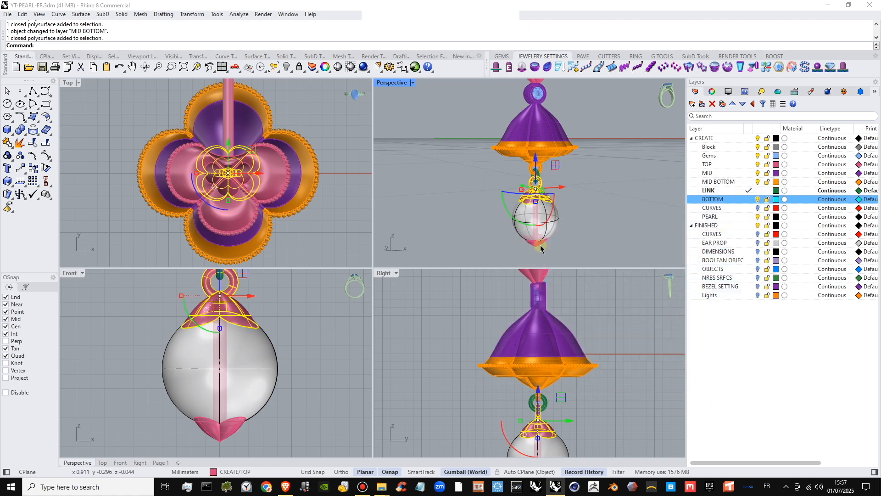
left_click(534, 242, "shift")
right_click(719, 201)
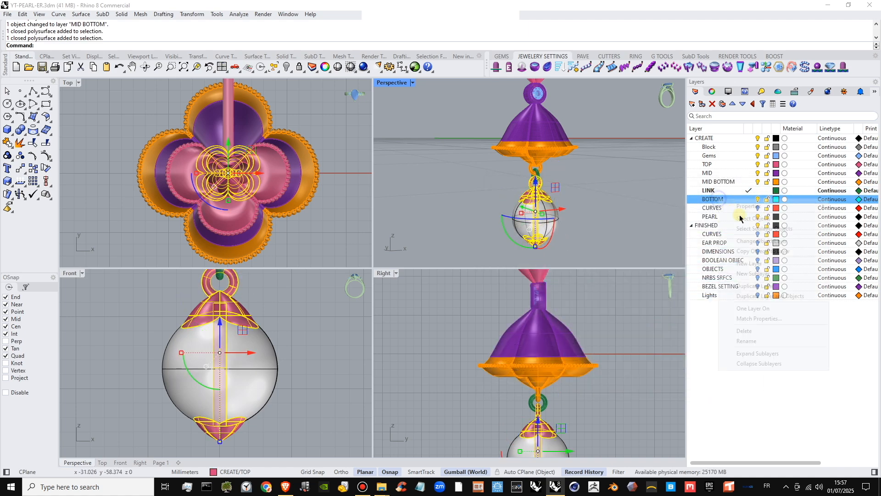
left_click(748, 228)
- Maximize the Perspective viewport with the whole earring in view and save the file
scroll(544, 215, "down", 4)
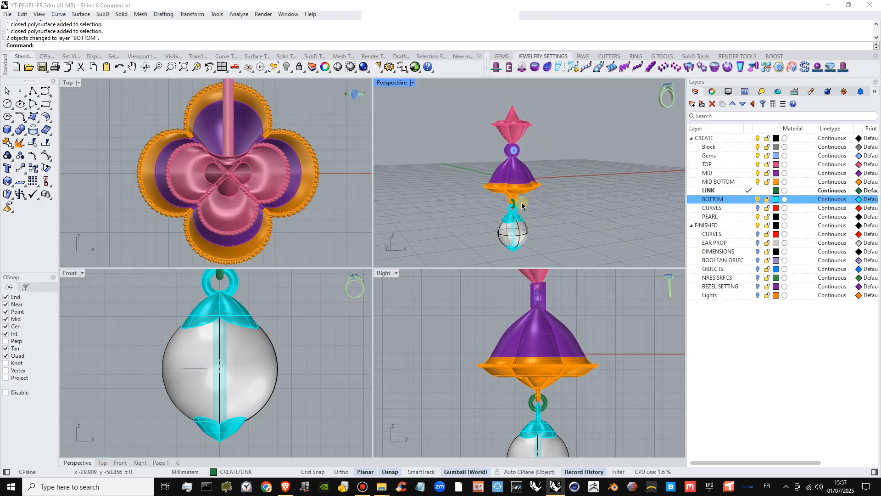
scroll(230, 314, "down", 6)
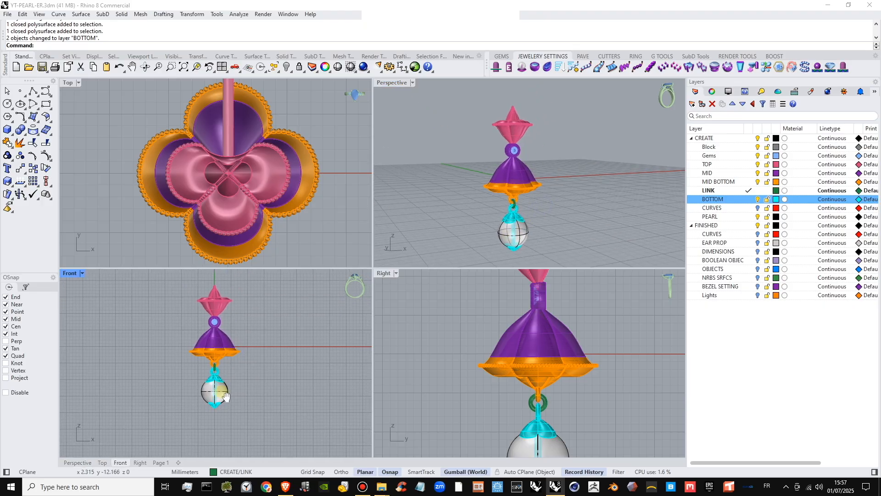
scroll(514, 390, "down", 4)
scroll(524, 391, "down", 2)
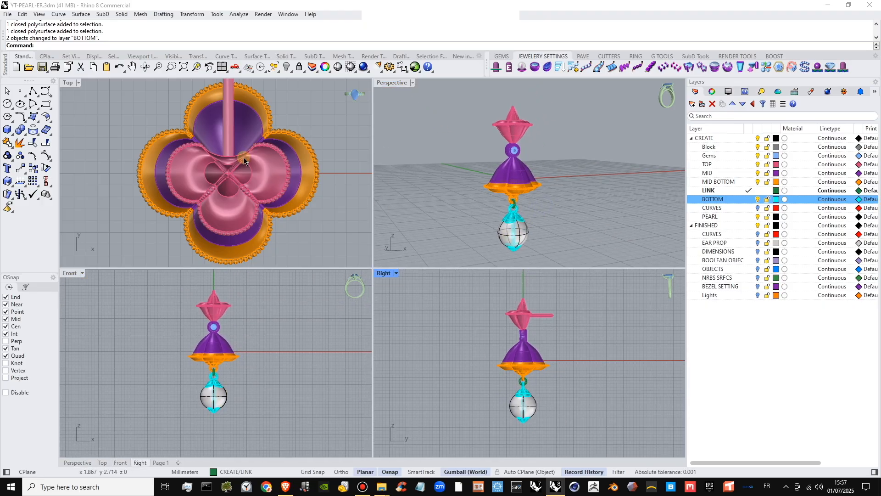
scroll(243, 157, "down", 4)
double_click(390, 84)
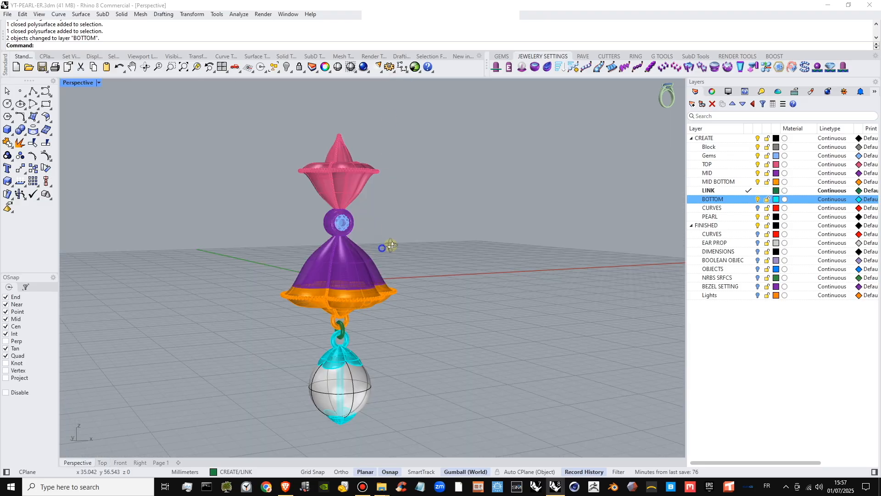
key("ctrl+s")
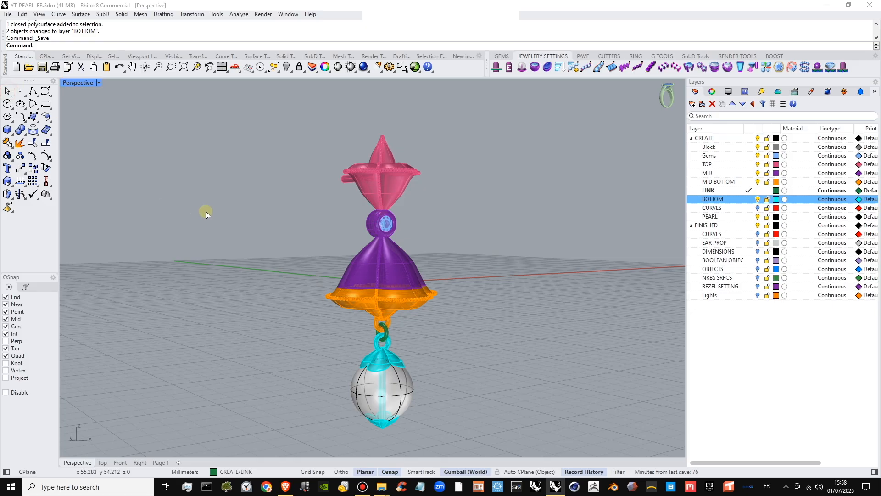
left_click(7, 92)
- Set the Perspective viewport's display mode to Shaded
scroll(220, 197, "down", 2)
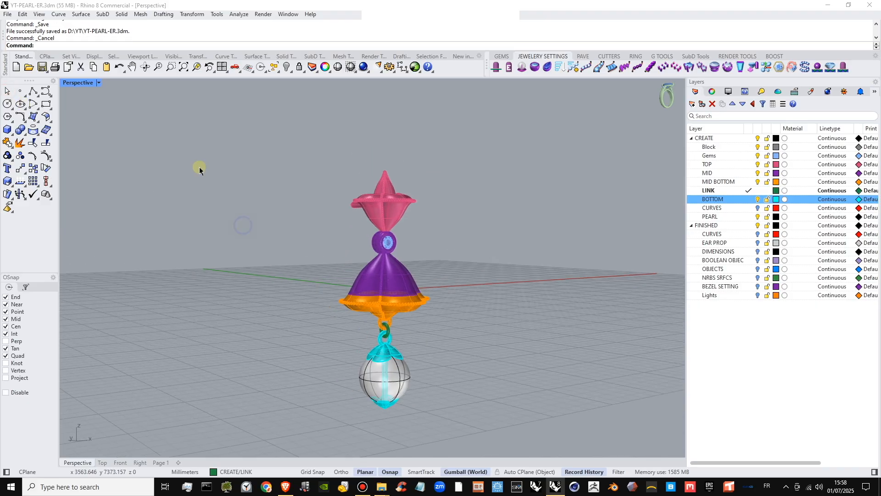
left_click(99, 83)
left_click(103, 127)
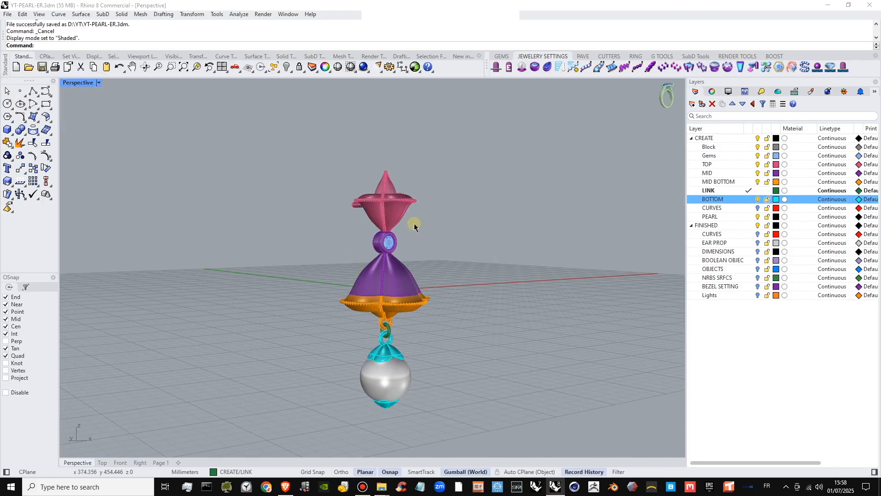
- Move the pink top piece straight up, and raise the purple bell with its gem clear of the orange section
left_click_drag(397, 212, 398, 206)
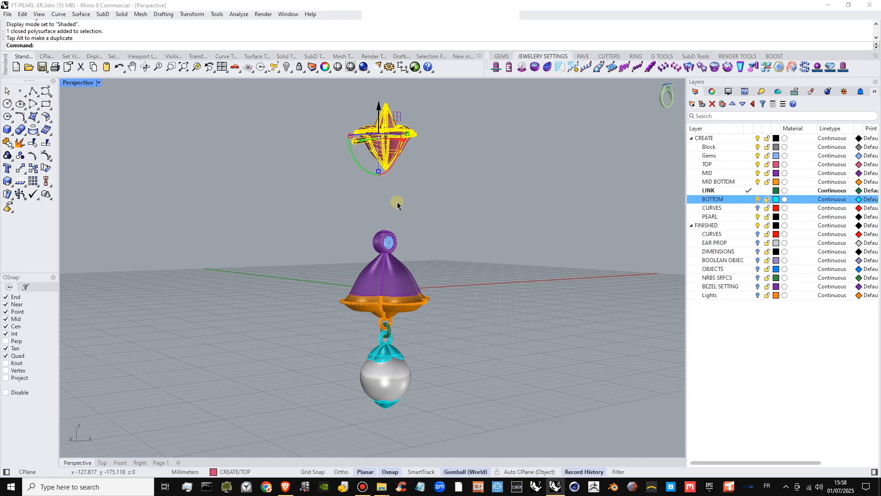
left_click_drag(408, 236, 389, 189)
left_click(454, 193)
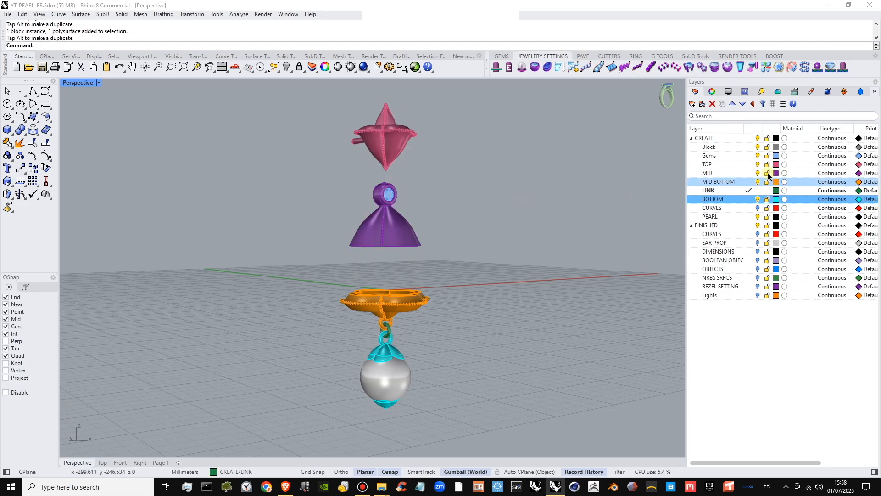
- Hide the Gems layer and move the orange beaded section up, clear of the green link
left_click(743, 155)
right_click_drag(415, 252, 420, 226)
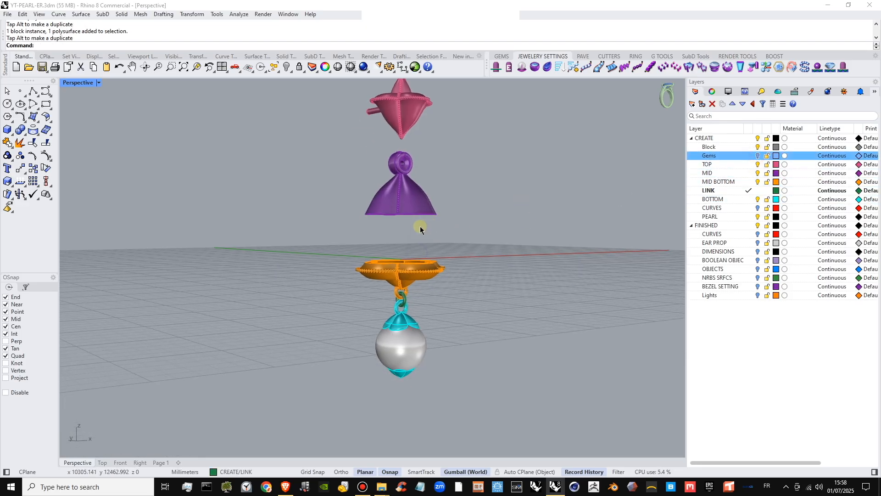
left_click(413, 267)
left_click_drag(403, 252, 403, 229)
left_click(447, 286)
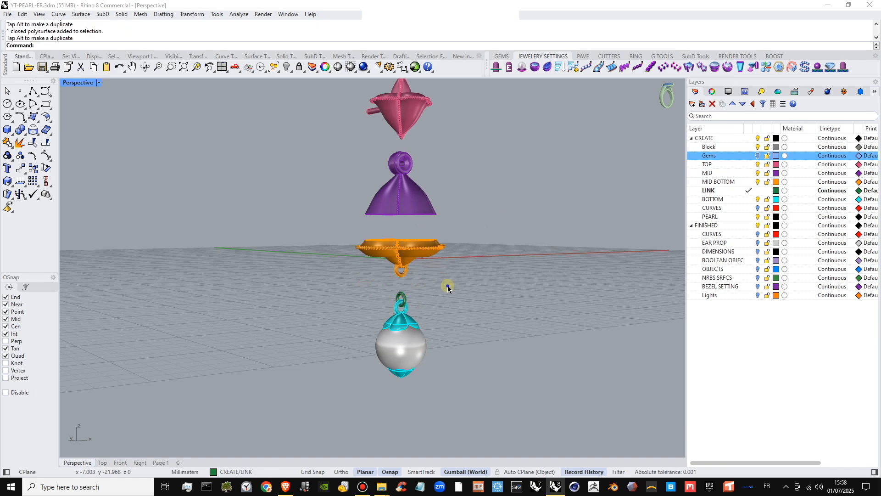
- Hide the PEARL layer to expose the cyan caps and peg
right_click_drag(448, 288, 405, 279)
left_click(407, 286)
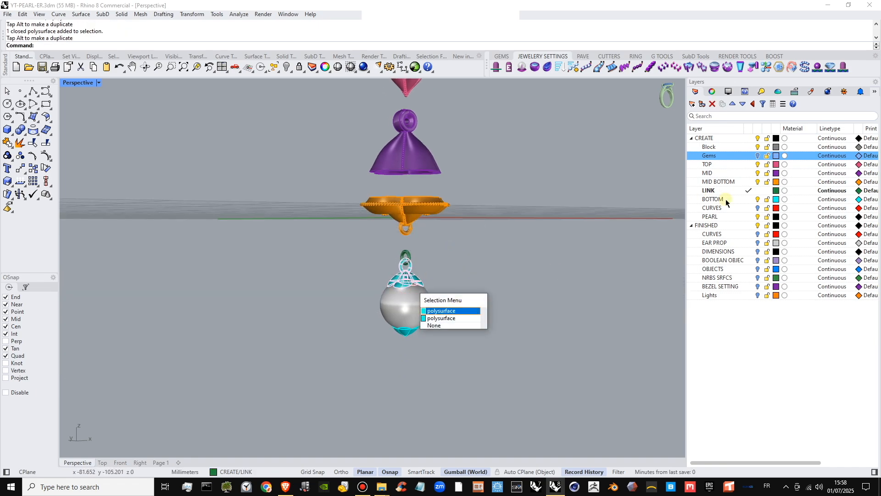
left_click(758, 217)
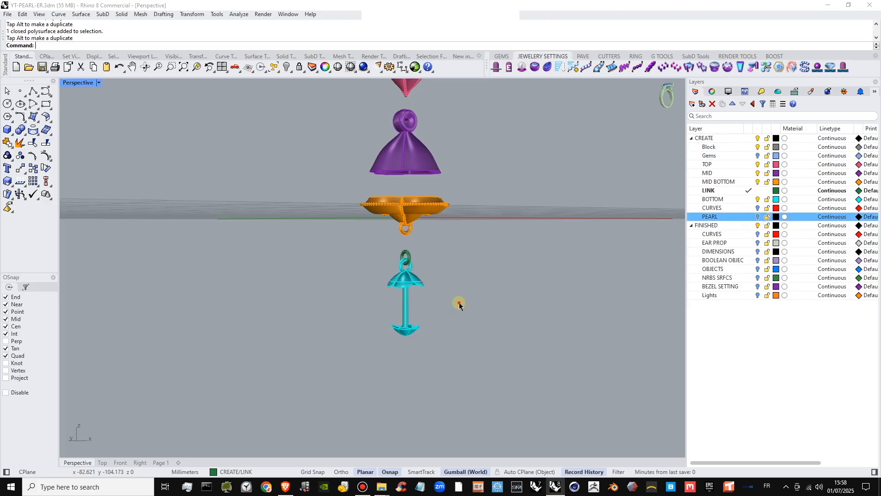
- Move the cyan cap and peg down clear of the green link, and lower the peg further to separate it from the cap
left_click(412, 300)
left_click(411, 283, "shift")
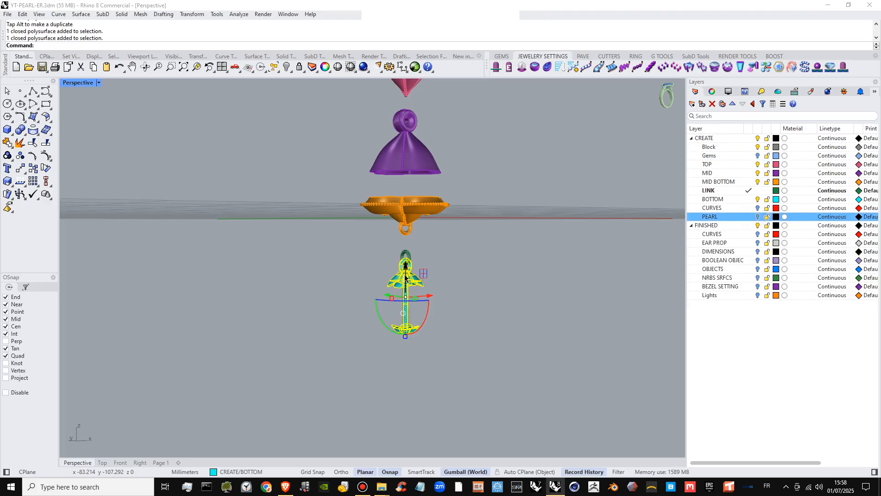
left_click_drag(406, 268, 408, 334)
left_click(444, 287)
left_click(405, 354)
left_click(485, 326)
- Examine the exploded stack of earring parts from above, below and the sides
right_click_drag(444, 326, 421, 375)
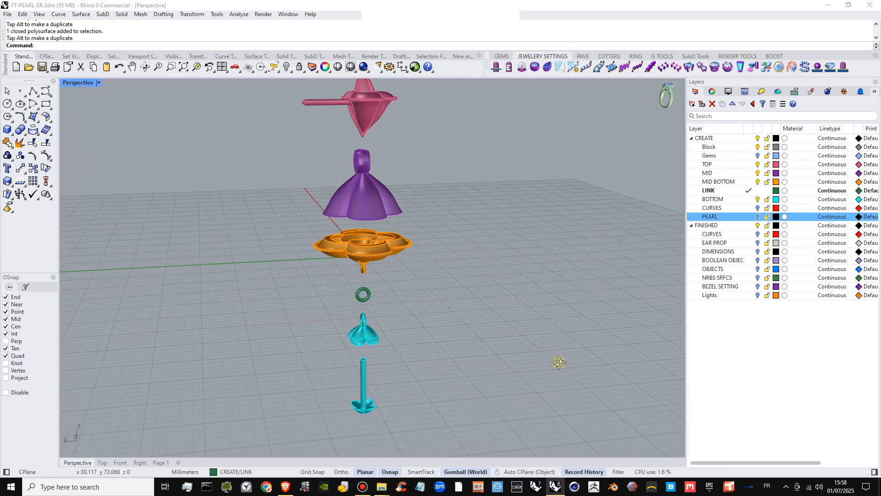
right_click_drag(417, 365, 381, 311)
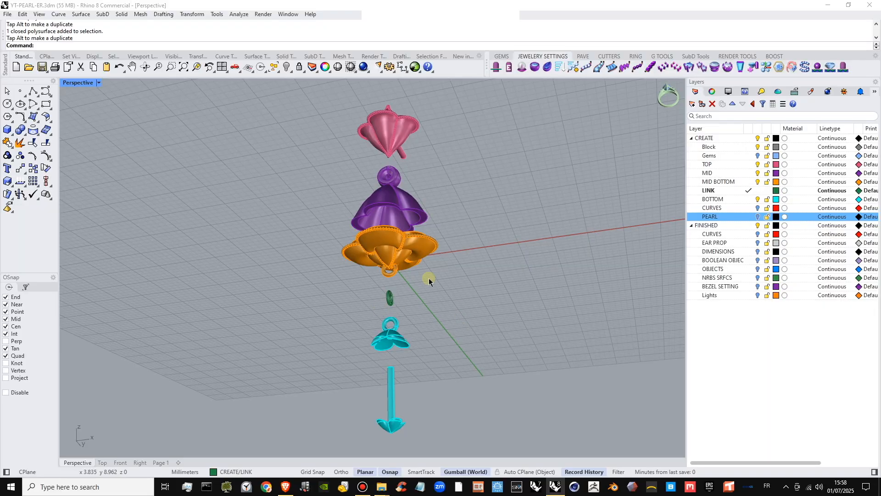
right_click_drag(440, 273, 413, 287)
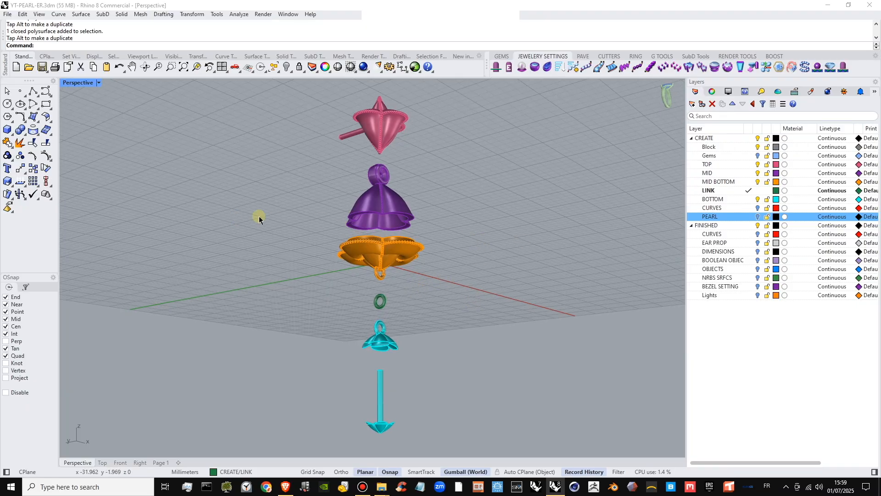
right_click_drag(448, 267, 412, 263)
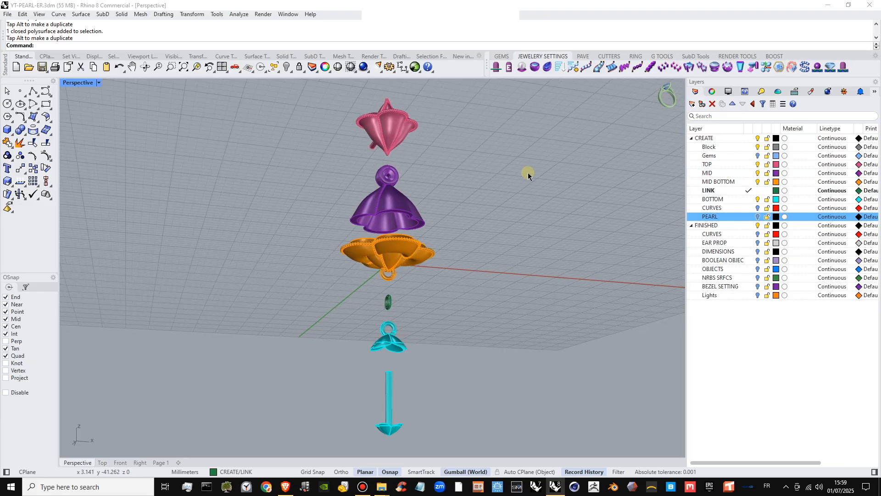